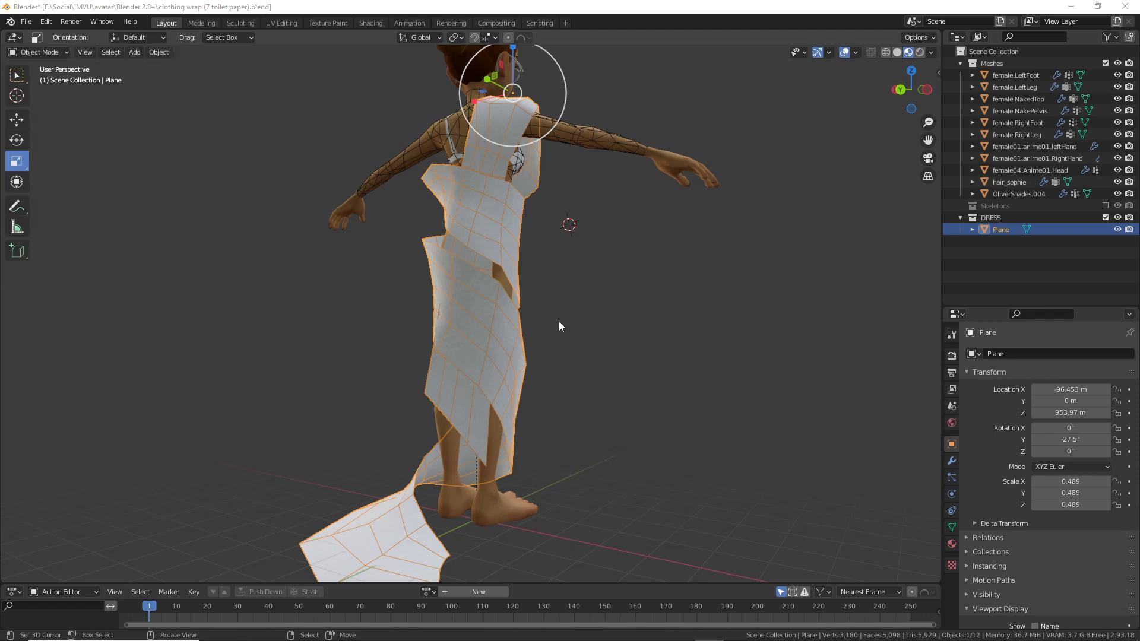
{"action": "middle_click_drag", "start_coordinate": [582, 320], "coordinate": [376, 327]}
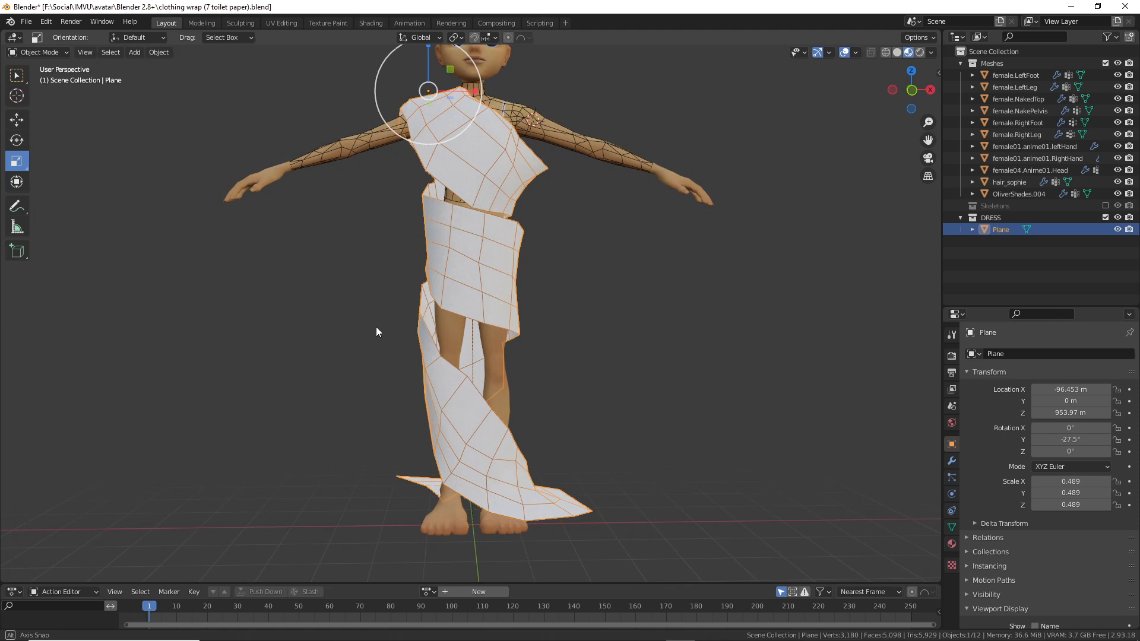
{"action": "middle_click_drag", "start_coordinate": [376, 327], "coordinate": [363, 331]}
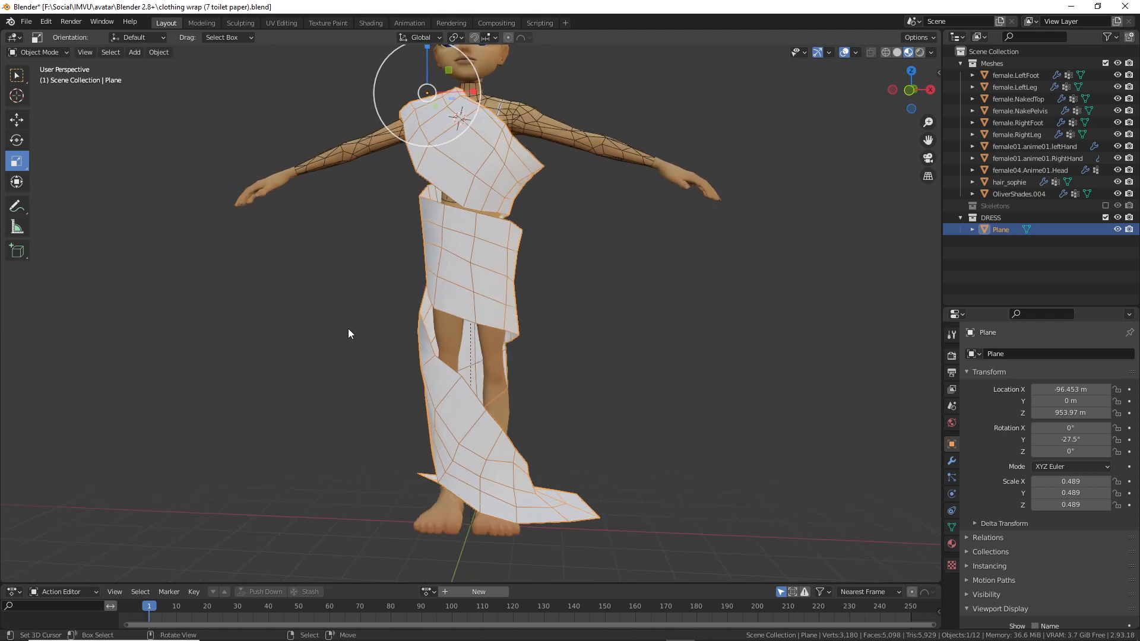
{"action": "left_click", "coordinate": [275, 631]}
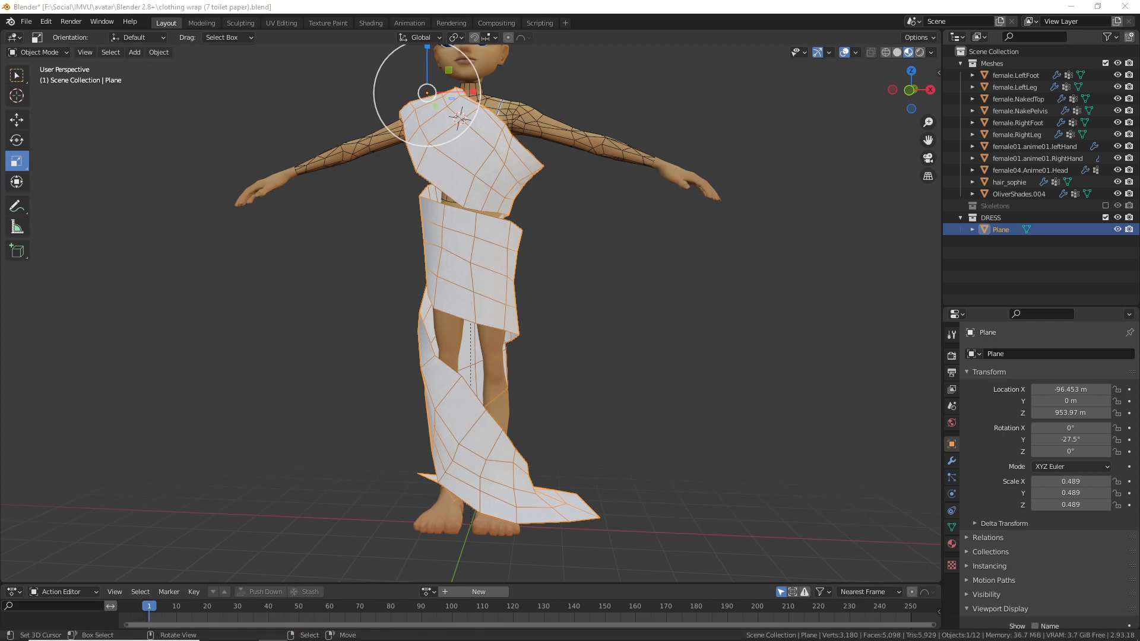
{"action": "middle_click_drag", "start_coordinate": [439, 362], "coordinate": [300, 373]}
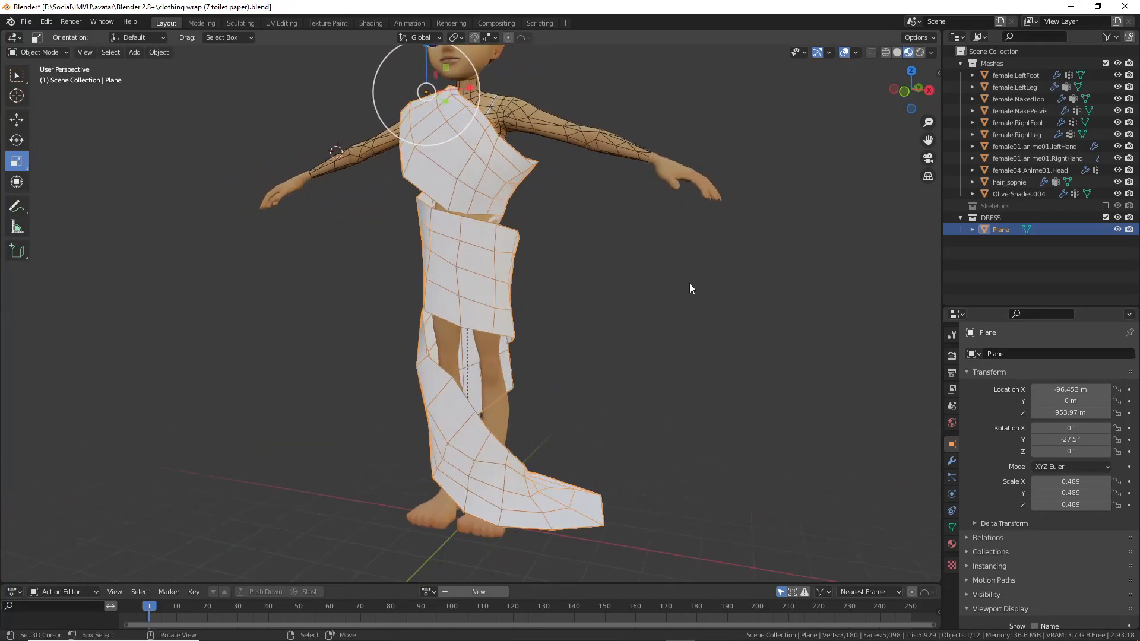
- Restore the dress file's maximized window and narrow it to uncover part of the desktop
{"action": "left_click", "coordinate": [1097, 6]}
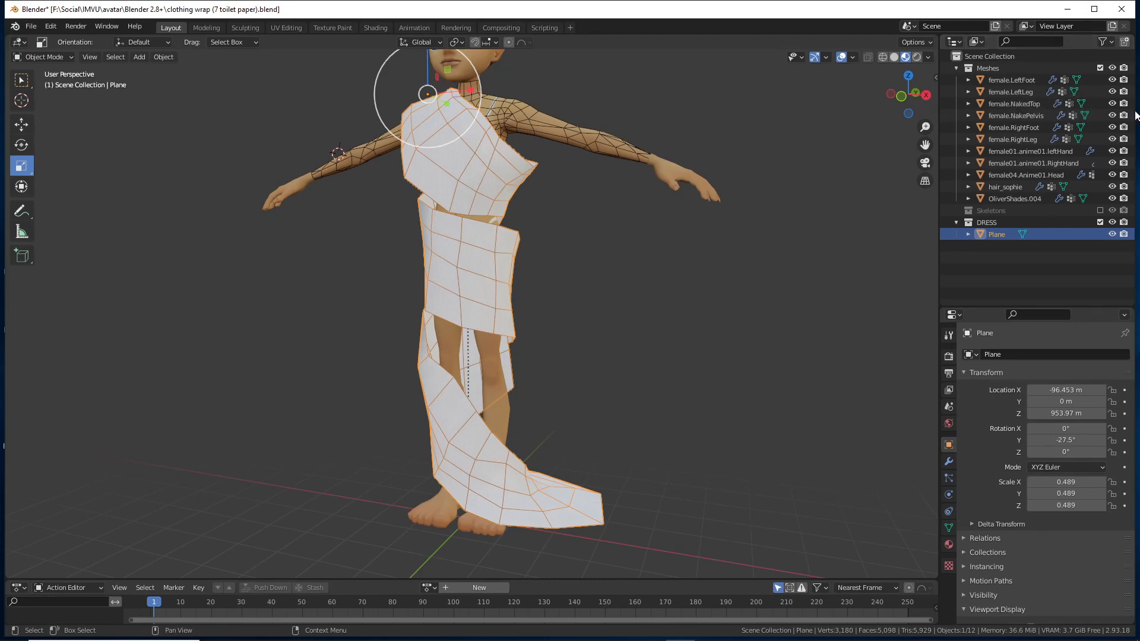
{"action": "left_click_drag", "start_coordinate": [1134, 114], "coordinate": [903, 104]}
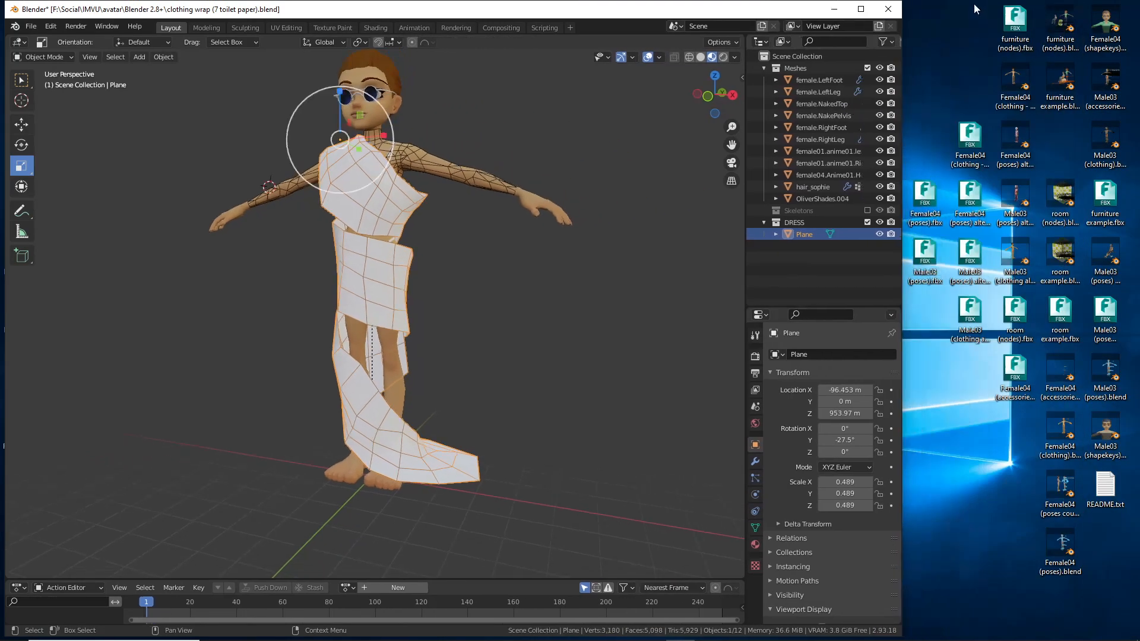
{"action": "left_click_drag", "start_coordinate": [974, 5], "coordinate": [1138, 631]}
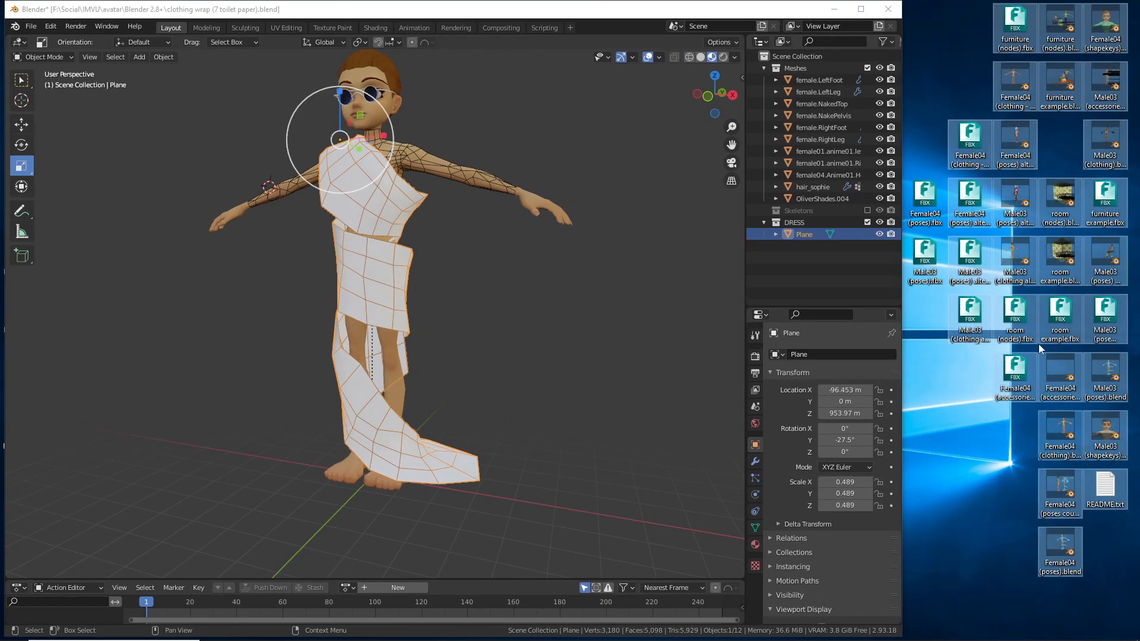
{"action": "left_click", "coordinate": [953, 60]}
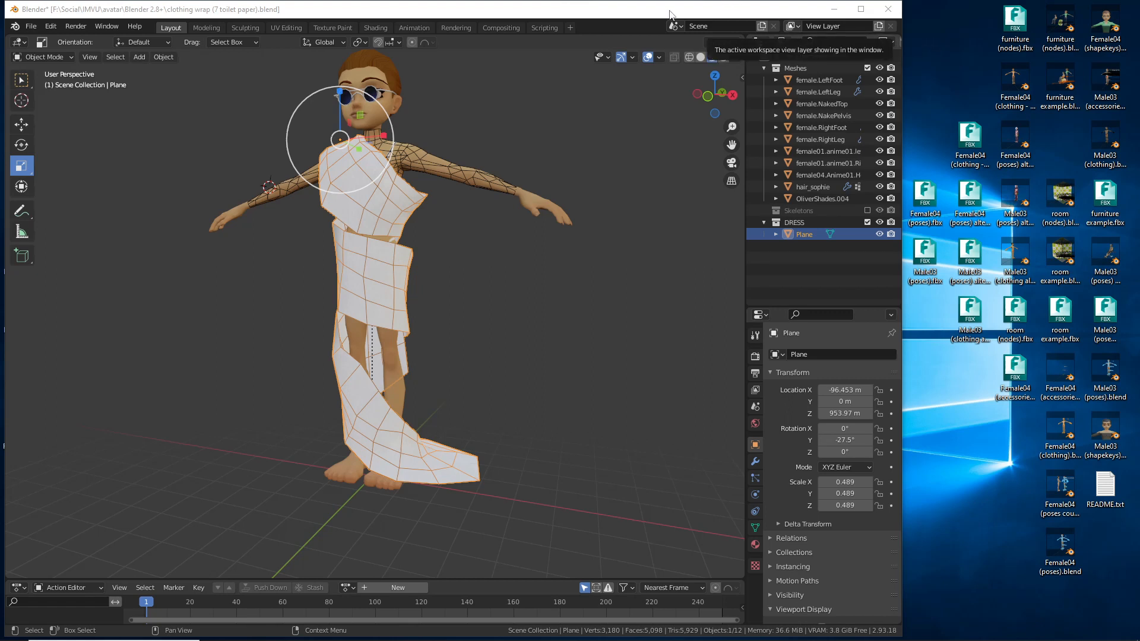
{"action": "double_click", "coordinate": [493, 3]}
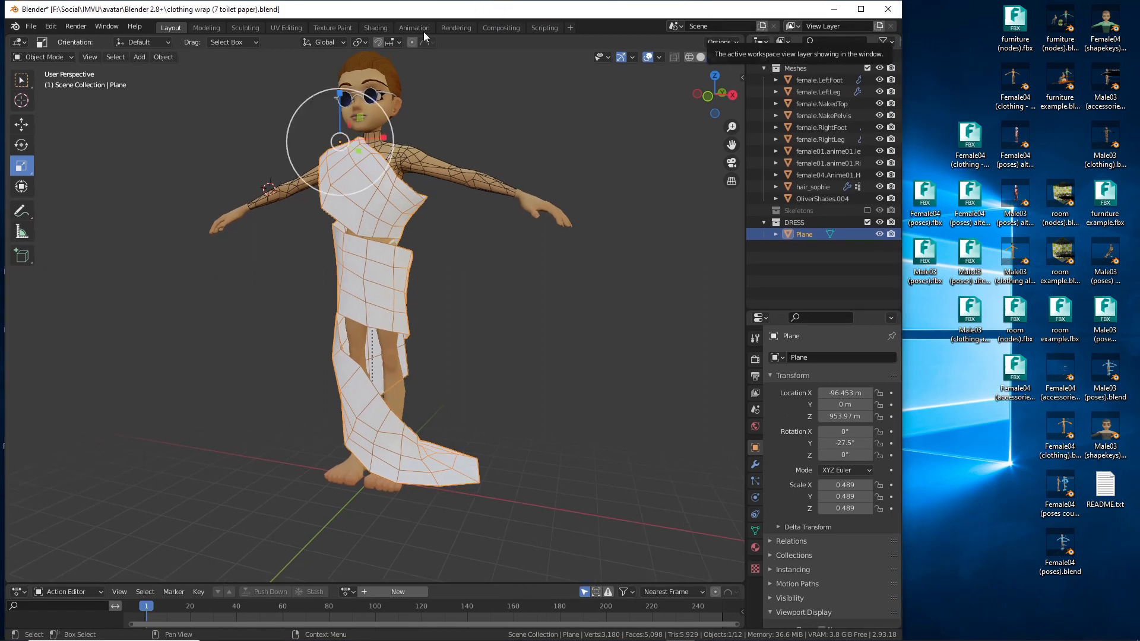
{"action": "left_click_drag", "start_coordinate": [5, 312], "coordinate": [0, 319]}
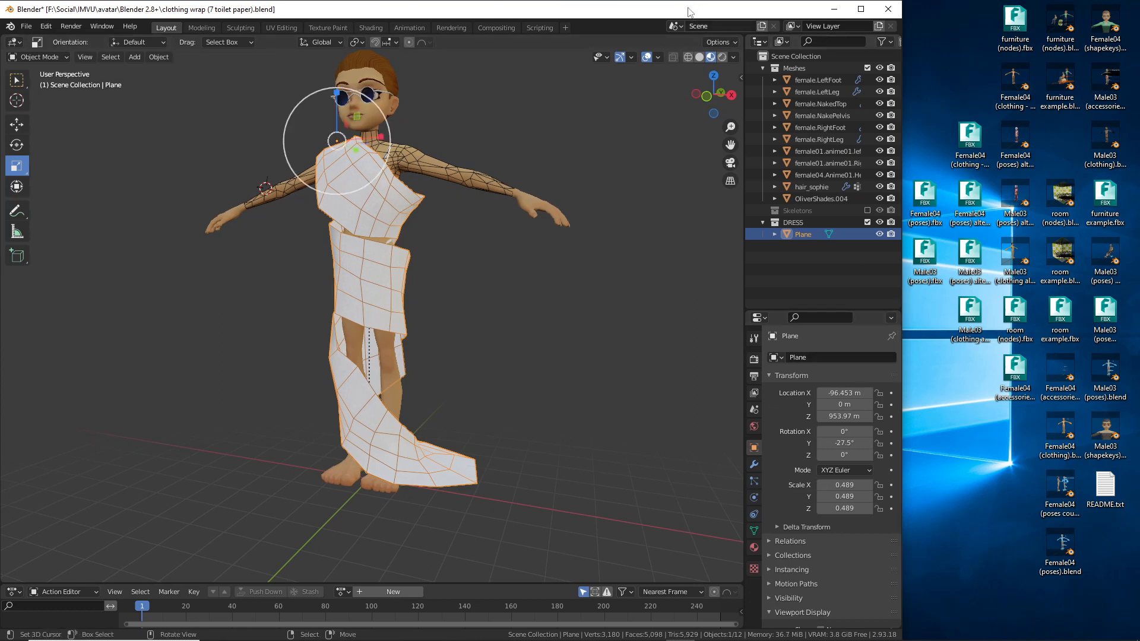
- Move the dress file's window to the right side of the desktop and narrow it, uncovering the Blender shortcuts
{"action": "left_click_drag", "start_coordinate": [686, 8], "coordinate": [926, 12]}
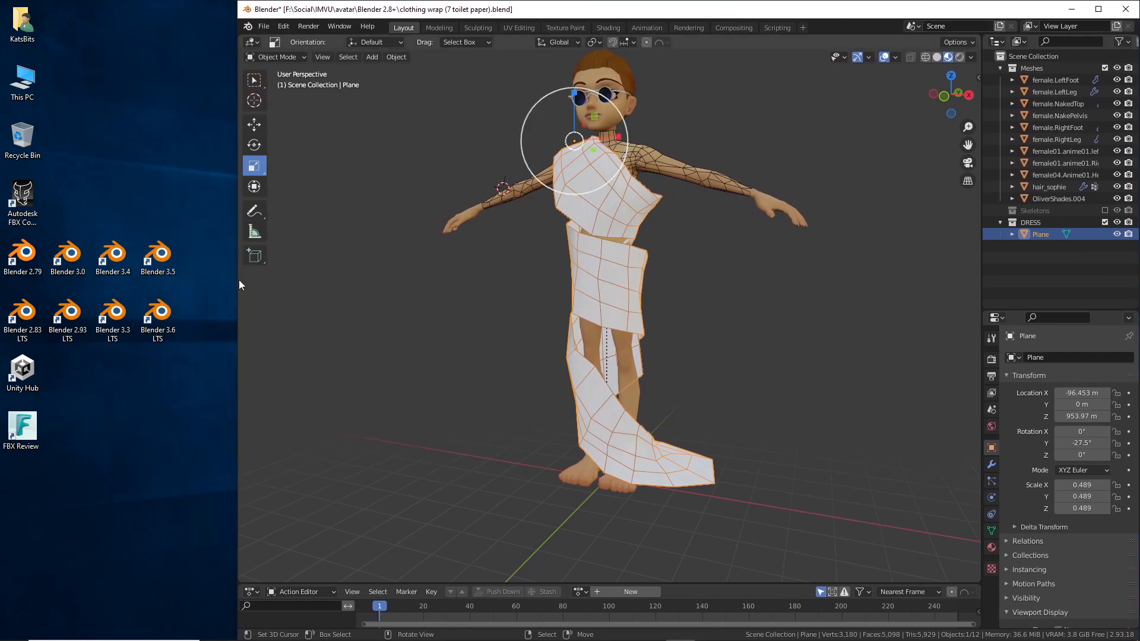
{"action": "left_click_drag", "start_coordinate": [238, 279], "coordinate": [396, 288]}
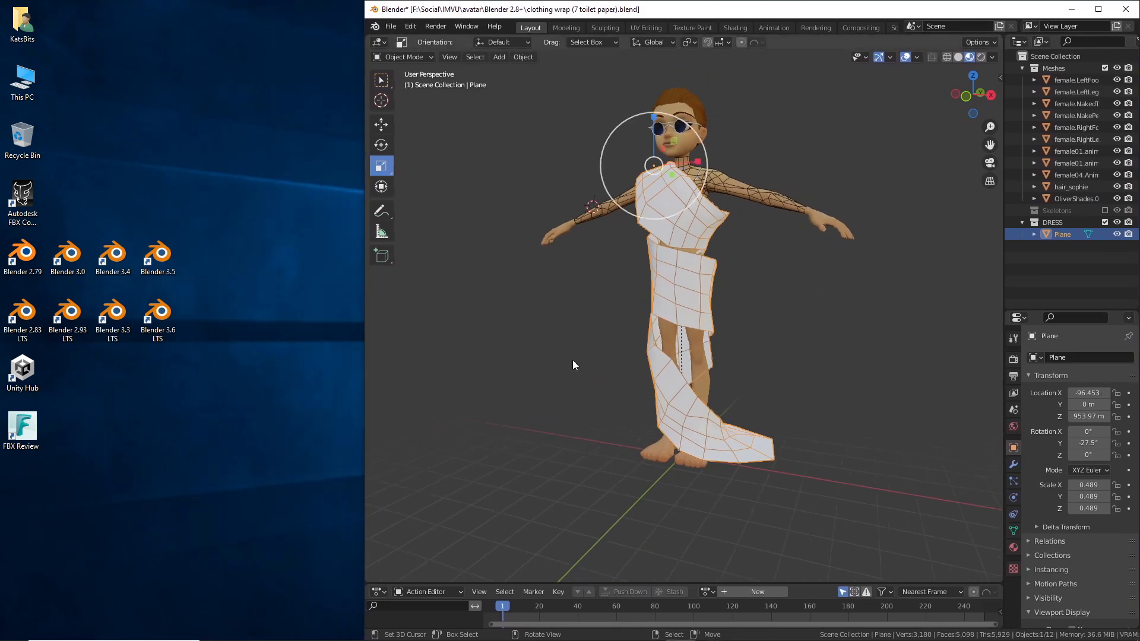
{"action": "middle_click_drag", "start_coordinate": [611, 217], "coordinate": [600, 278]}
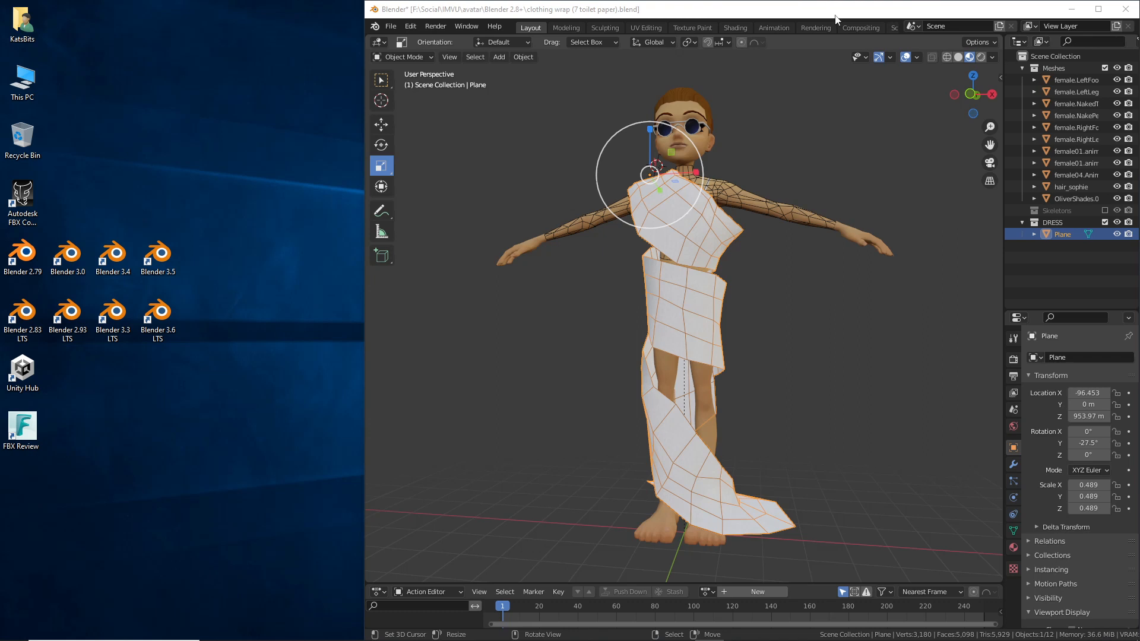
{"action": "mouse_move", "coordinate": [835, 11]}
{"action": "left_mouse_down"}
{"action": "mouse_move", "coordinate": [681, 13]}
{"action": "mouse_move", "coordinate": [833, 10]}
{"action": "left_mouse_up"}
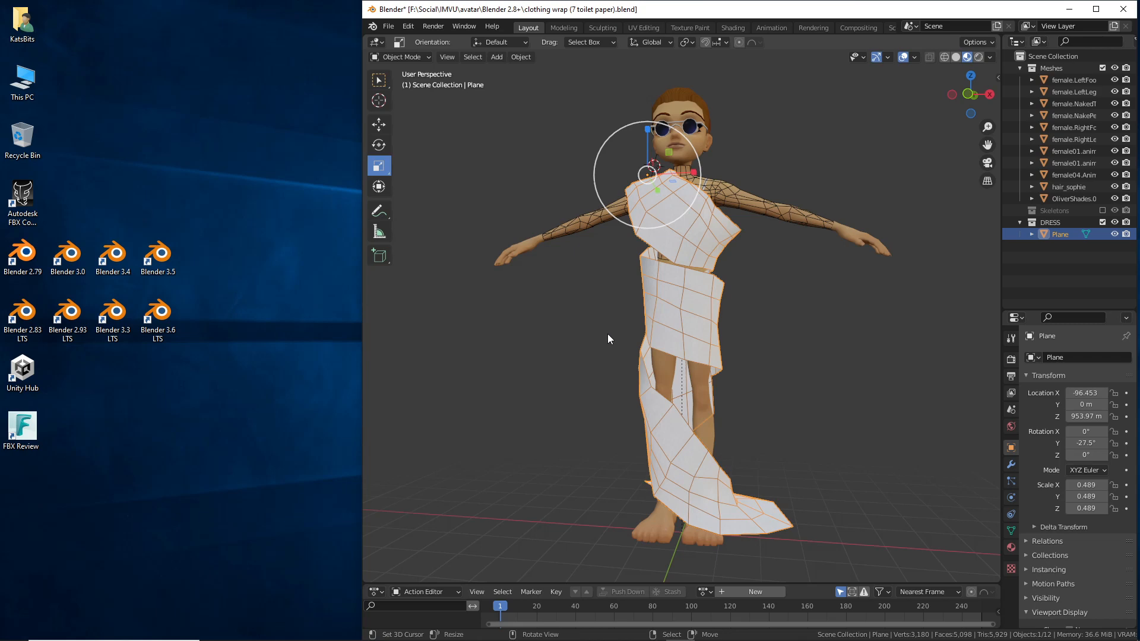
- Launch a second Blender 2.93 LTS instance from the desktop and dismiss its splash screen
{"action": "double_click", "coordinate": [82, 333]}
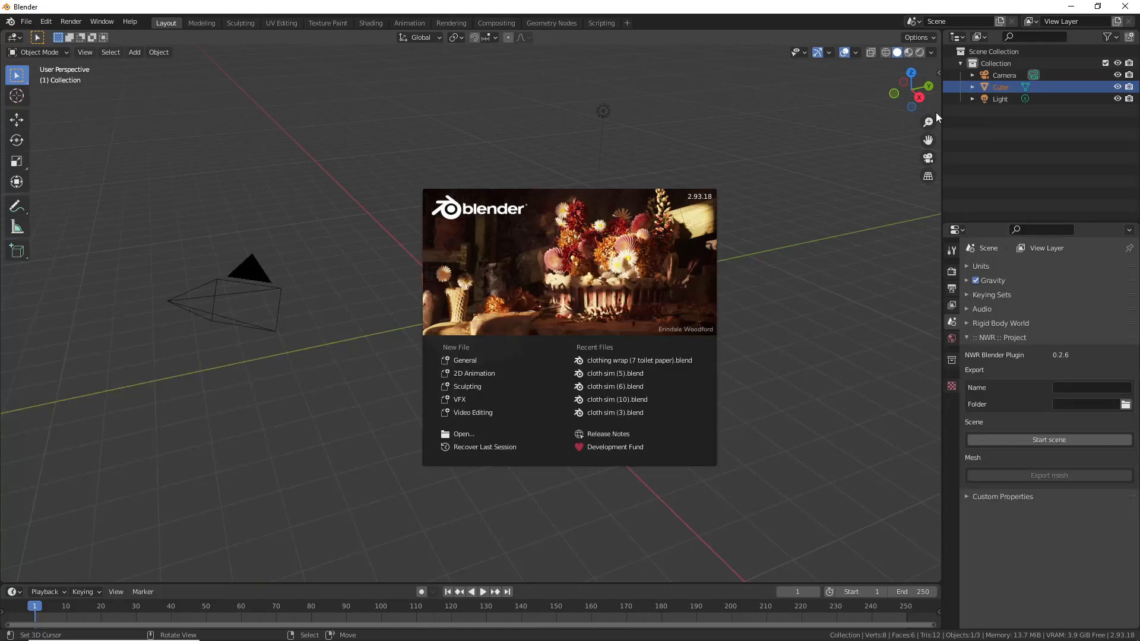
{"action": "left_click", "coordinate": [531, 124]}
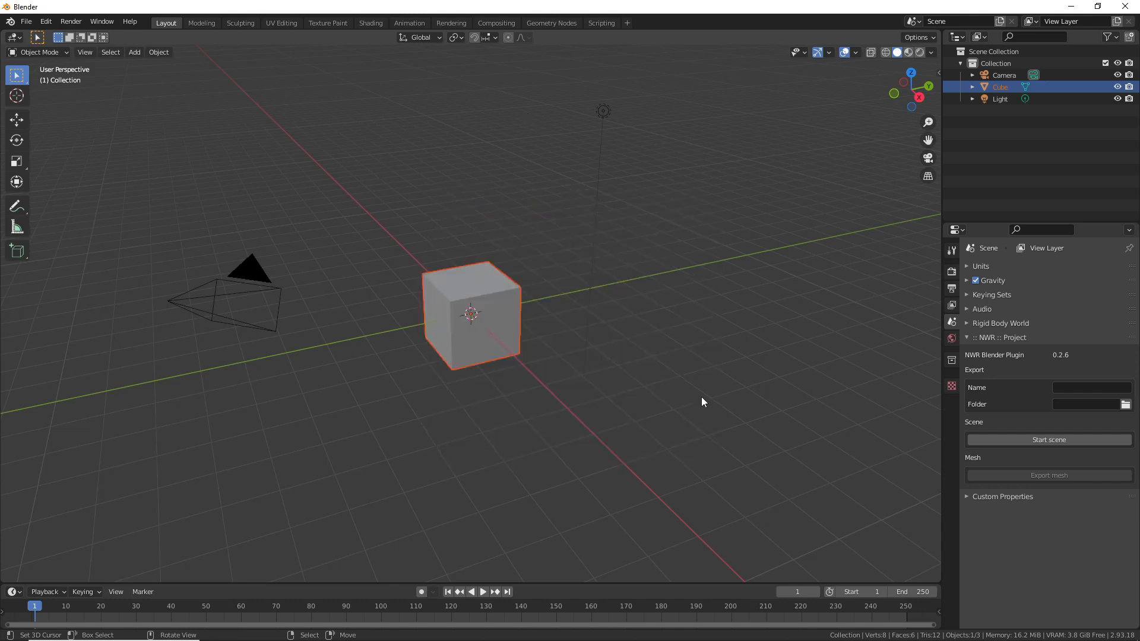
{"action": "middle_click_drag", "start_coordinate": [697, 398], "coordinate": [544, 410]}
- Restore the new Blender window and resize both windows so they sit side by side, each filling half the screen
{"action": "left_click", "coordinate": [1097, 6]}
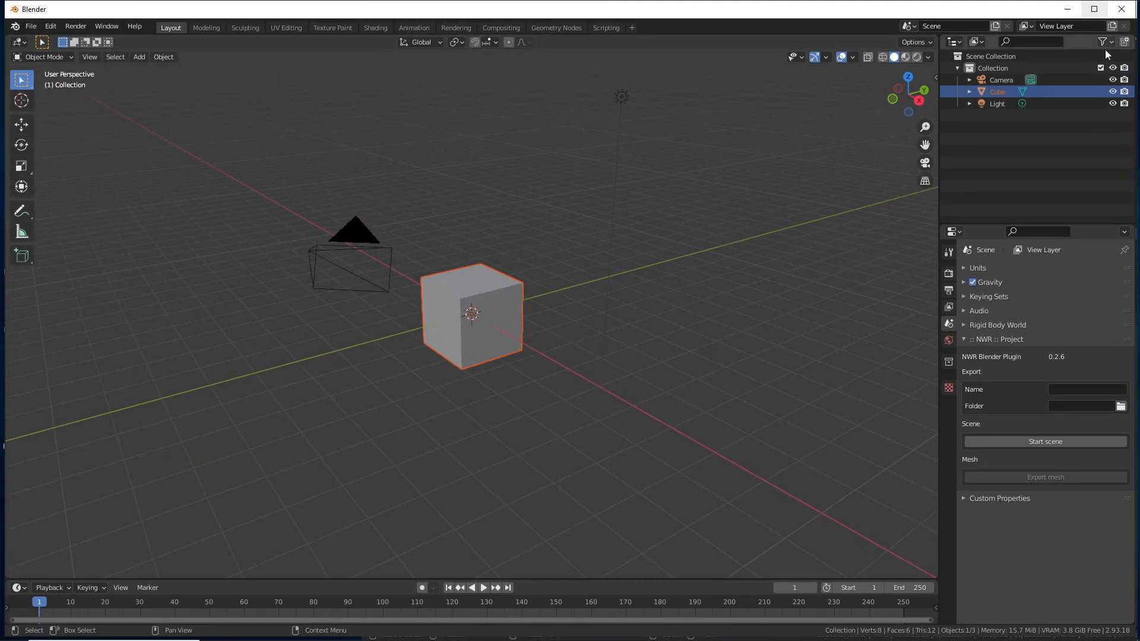
{"action": "left_click_drag", "start_coordinate": [1128, 172], "coordinate": [660, 165]}
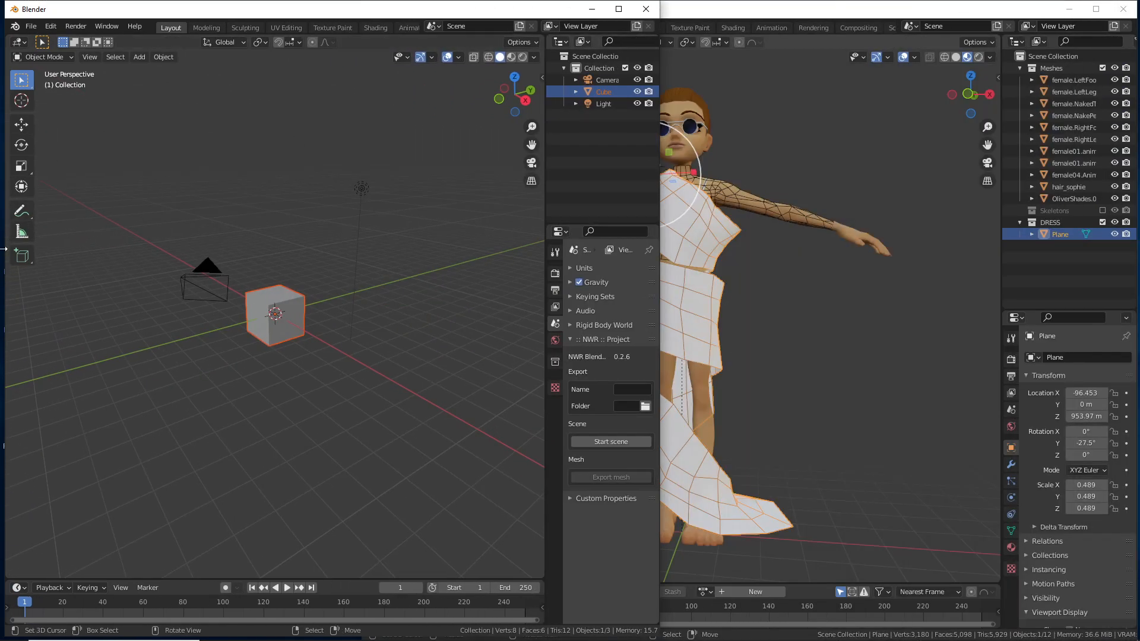
{"action": "left_click_drag", "start_coordinate": [5, 249], "coordinate": [1, 251]}
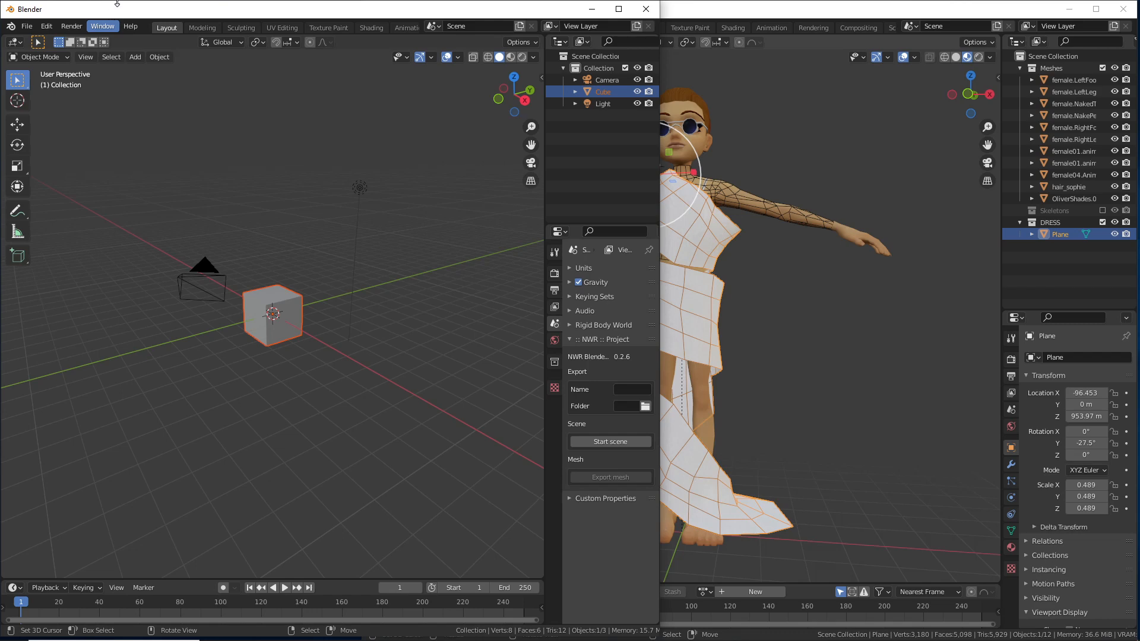
{"action": "left_click", "coordinate": [710, 8]}
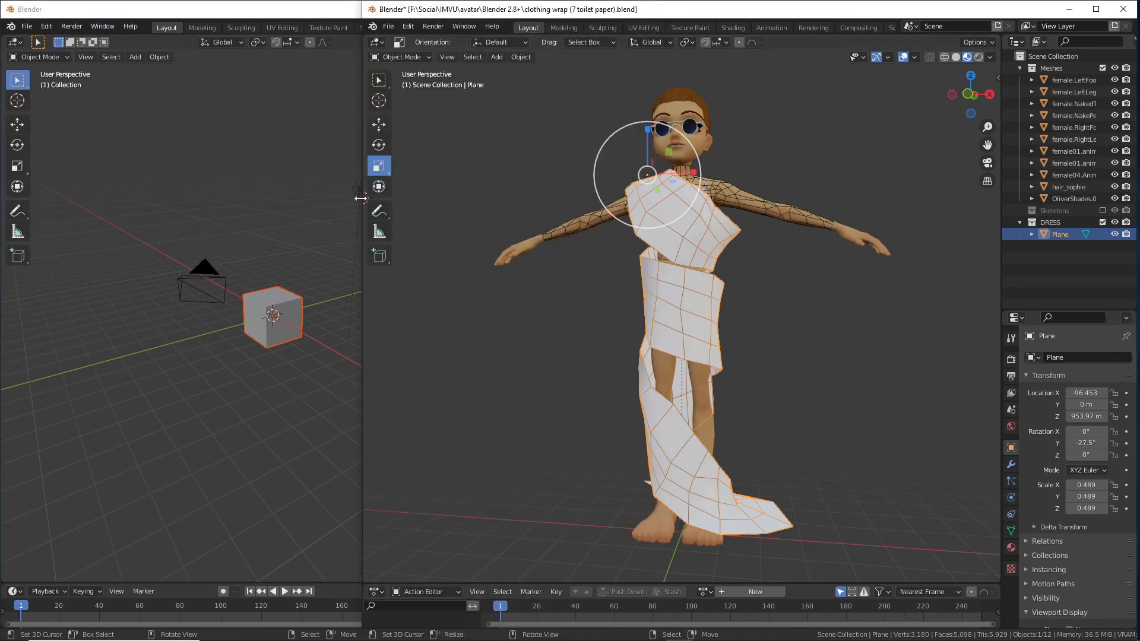
{"action": "left_click_drag", "start_coordinate": [361, 198], "coordinate": [552, 198]}
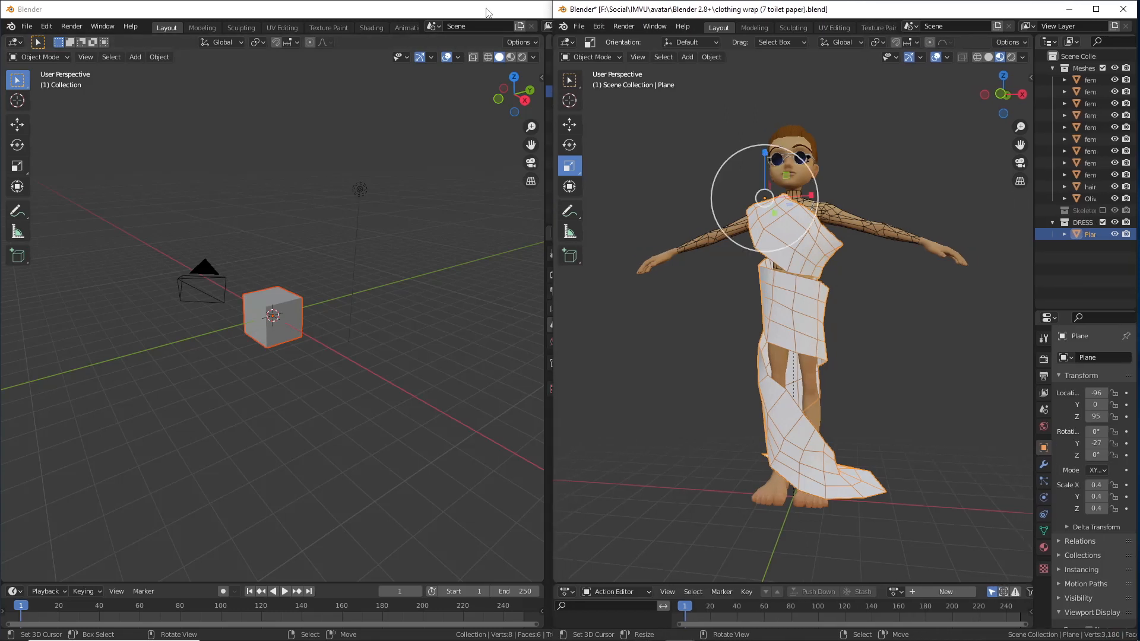
{"action": "left_click", "coordinate": [486, 12]}
{"action": "left_click_drag", "start_coordinate": [667, 209], "coordinate": [554, 209]}
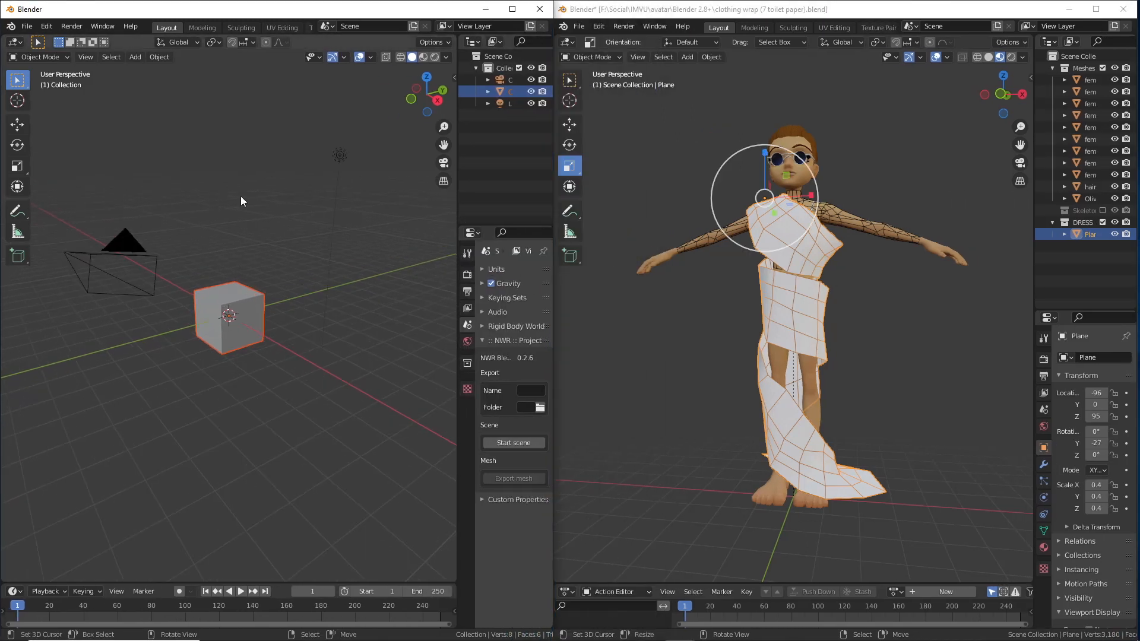
- Show the viewport sidebar in the new scene and display the IMVU Studio Toolkit tools
{"action": "left_click", "coordinate": [84, 57]}
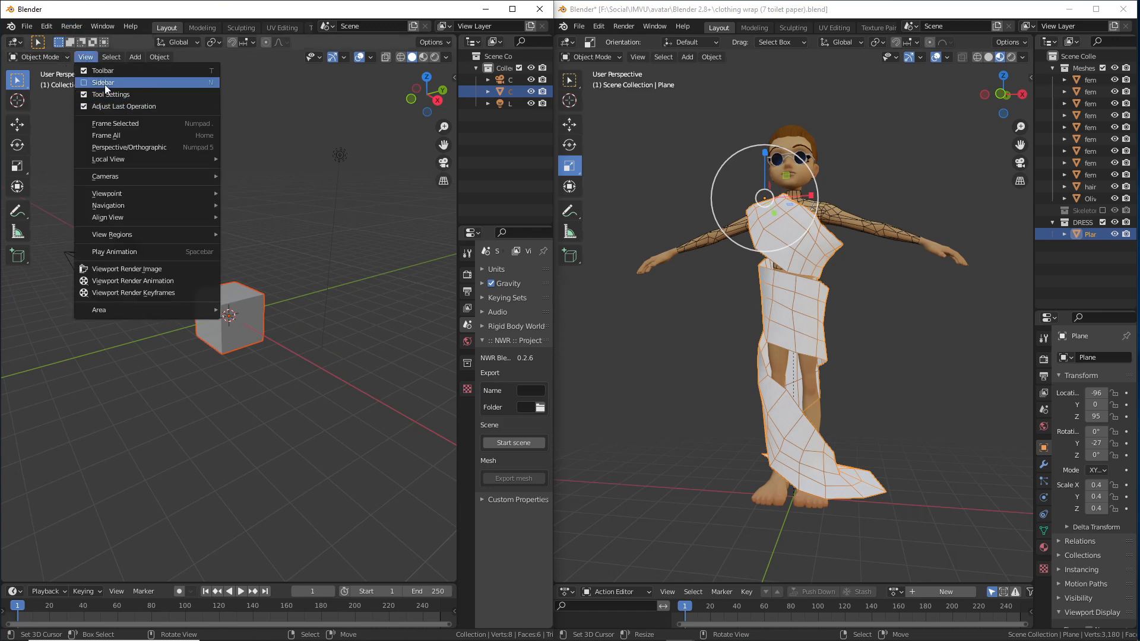
{"action": "left_click", "coordinate": [106, 85]}
{"action": "left_click", "coordinate": [451, 153]}
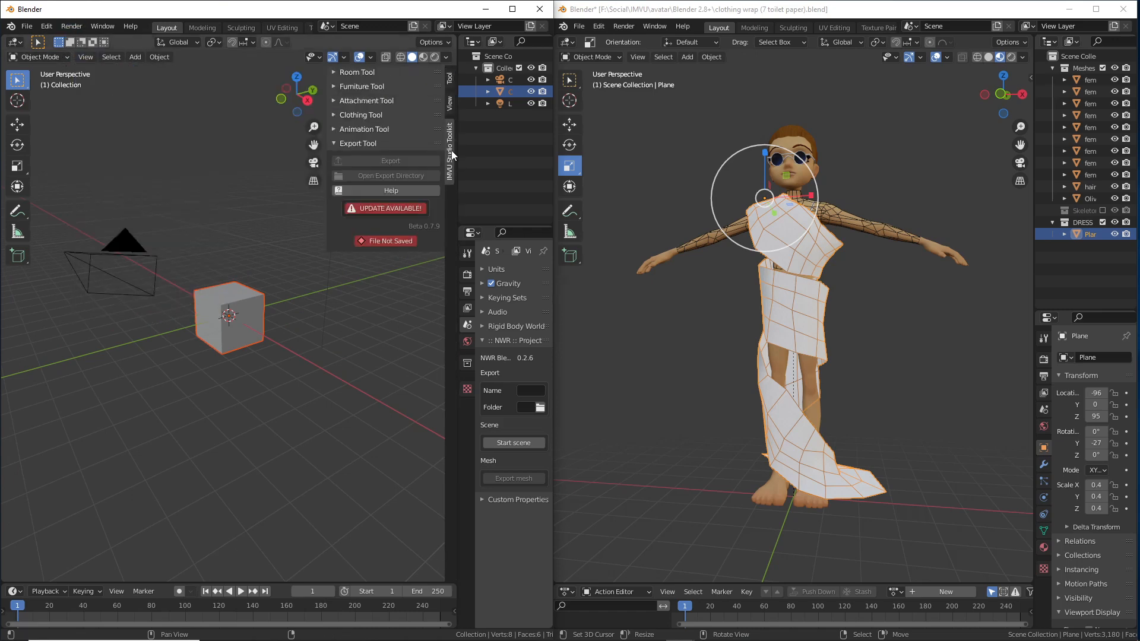
{"action": "middle_click_drag", "start_coordinate": [759, 339], "coordinate": [871, 345]}
{"action": "right_click", "coordinate": [820, 480]}
{"action": "right_click", "coordinate": [849, 489]}
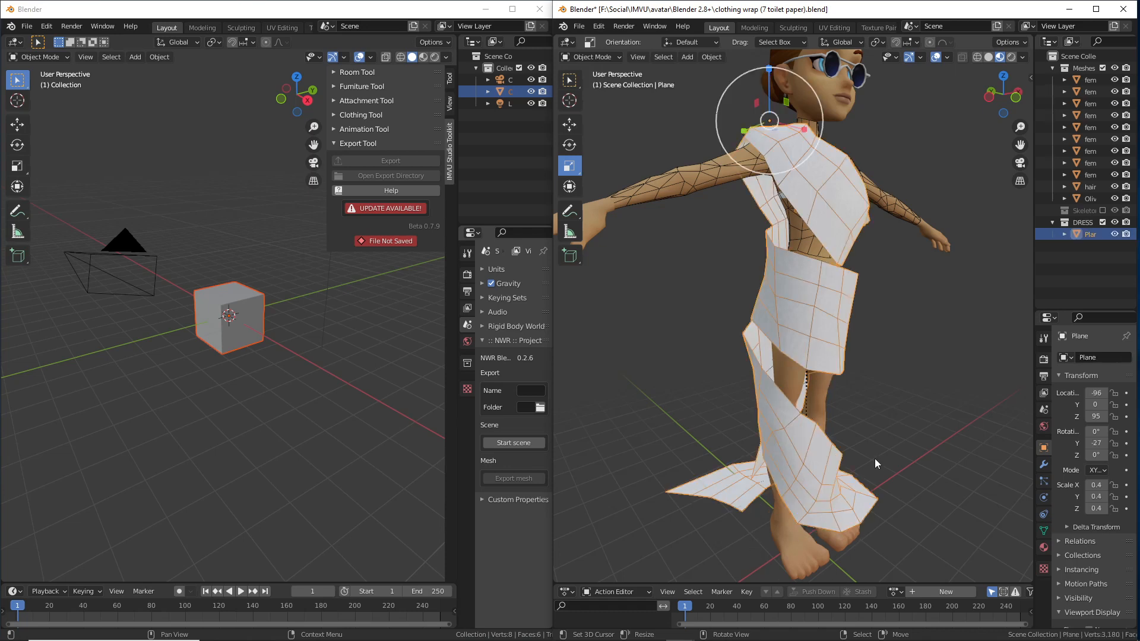
{"action": "middle_click_drag", "start_coordinate": [874, 458], "coordinate": [778, 261]}
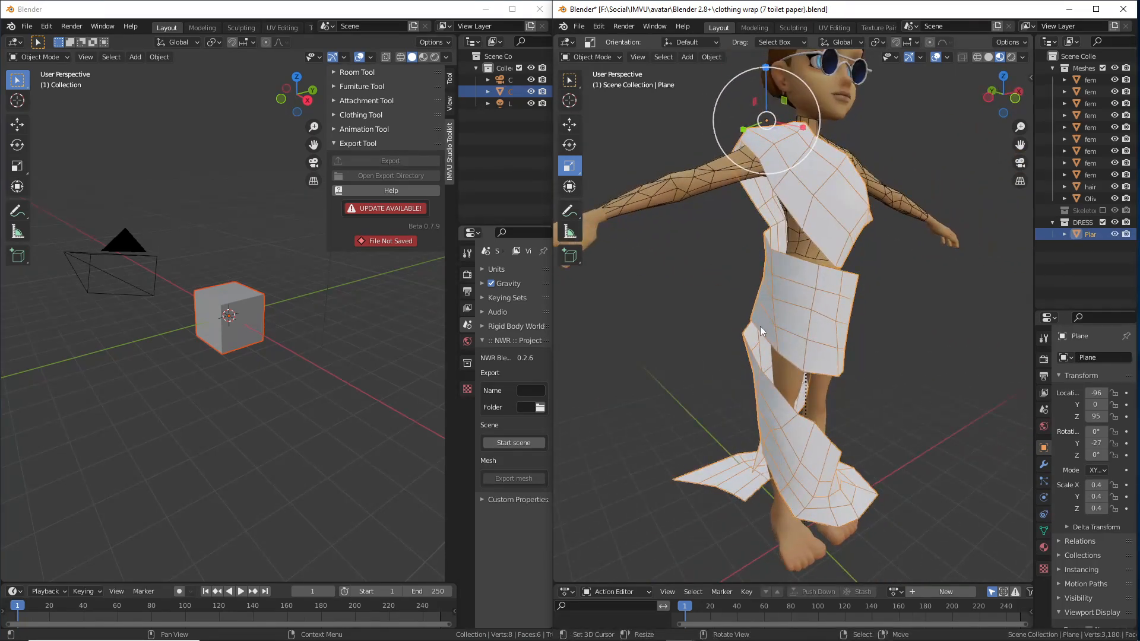
{"action": "middle_click_drag", "start_coordinate": [759, 325], "coordinate": [650, 376]}
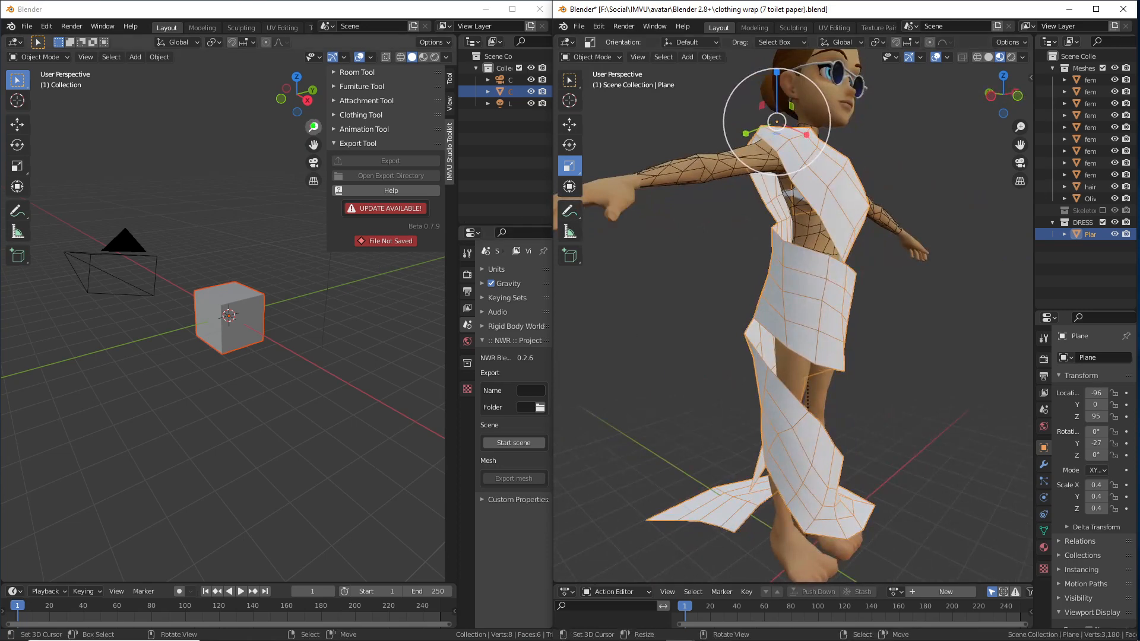
{"action": "left_click_drag", "start_coordinate": [334, 125], "coordinate": [387, 124]}
{"action": "key", "text": "Escape"}
- Append the toolkit's clothing file to the new scene using the Clothing Tool
{"action": "left_click", "coordinate": [332, 115]}
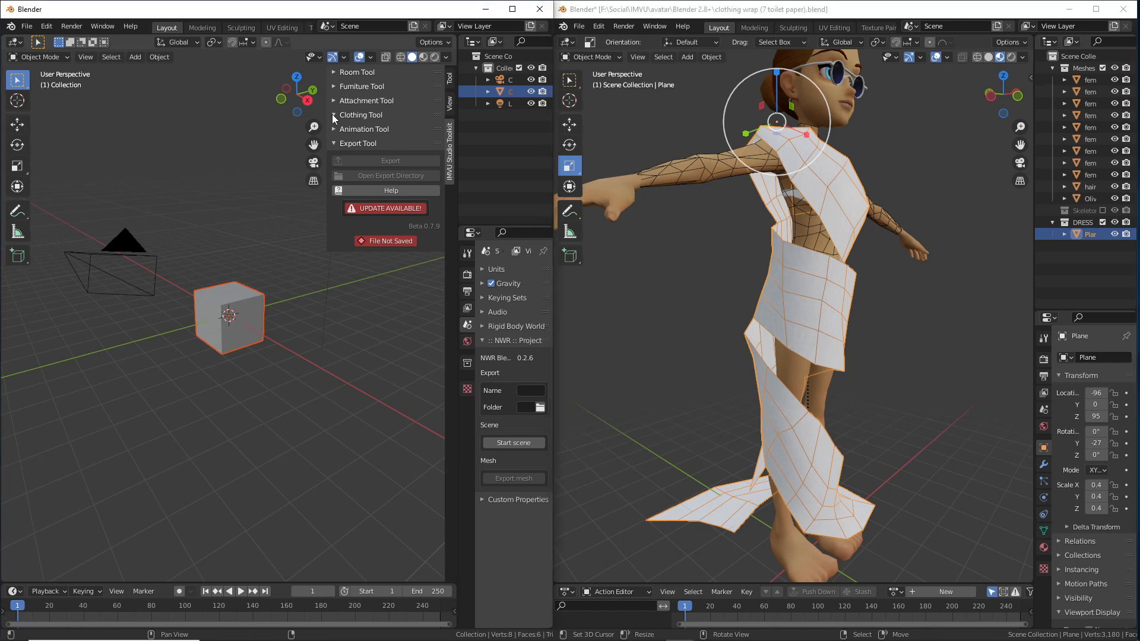
{"action": "left_click", "coordinate": [241, 297]}
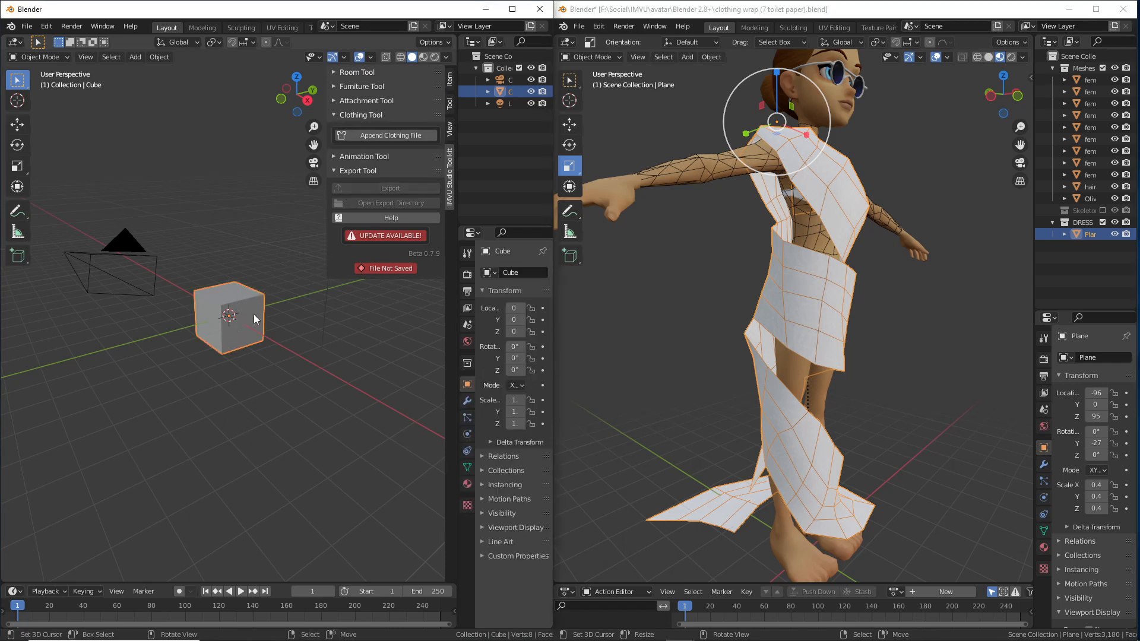
{"action": "left_click", "coordinate": [390, 136]}
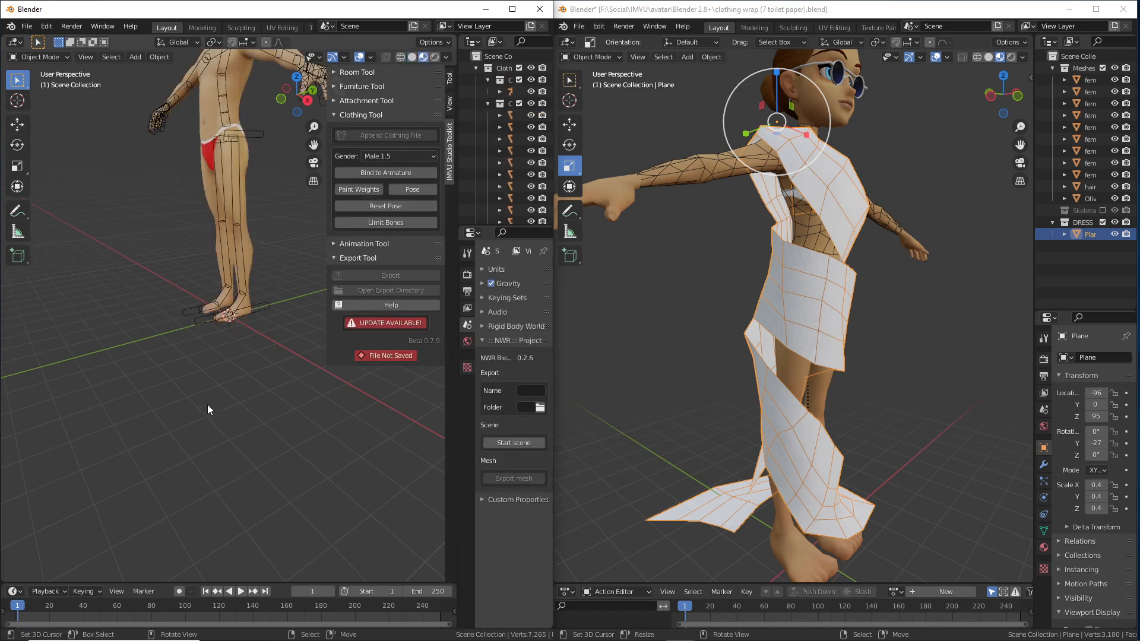
- Set the Clothing Tool's gender to Female so the appended avatar uses the female body
{"action": "middle_click_drag", "start_coordinate": [208, 404], "coordinate": [225, 337]}
{"action": "left_click", "coordinate": [401, 156]}
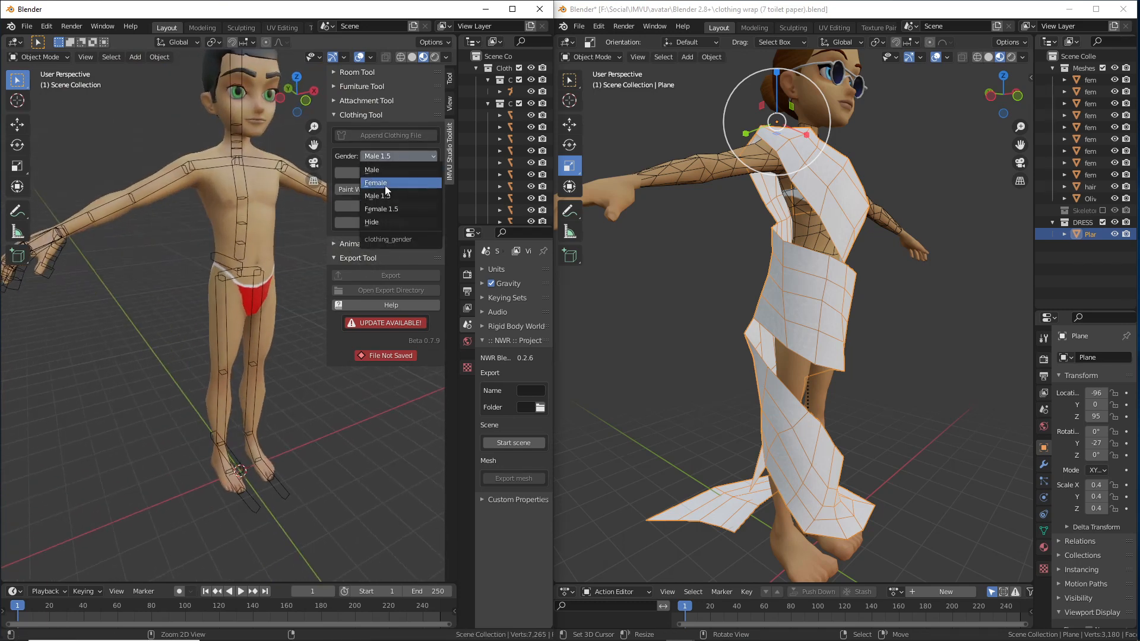
{"action": "mouse_move", "coordinate": [378, 188]}
{"action": "left_mouse_down"}
{"action": "mouse_move", "coordinate": [394, 192]}
{"action": "mouse_move", "coordinate": [331, 164]}
{"action": "mouse_move", "coordinate": [363, 165]}
{"action": "left_mouse_up"}
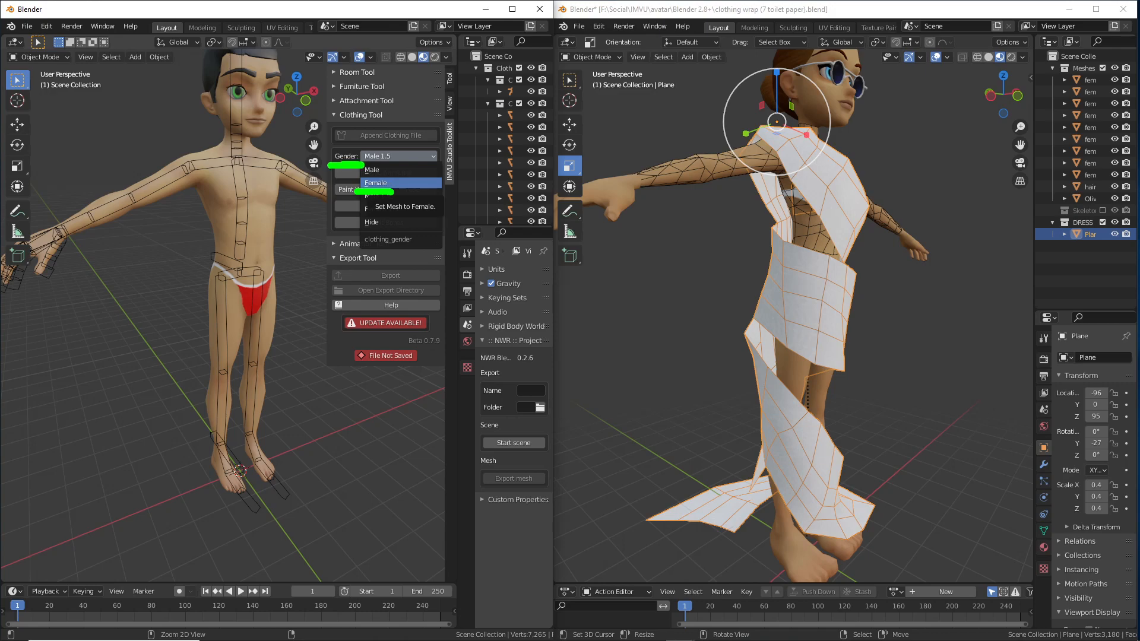
{"action": "key", "text": "Escape"}
{"action": "left_click", "coordinate": [377, 155]}
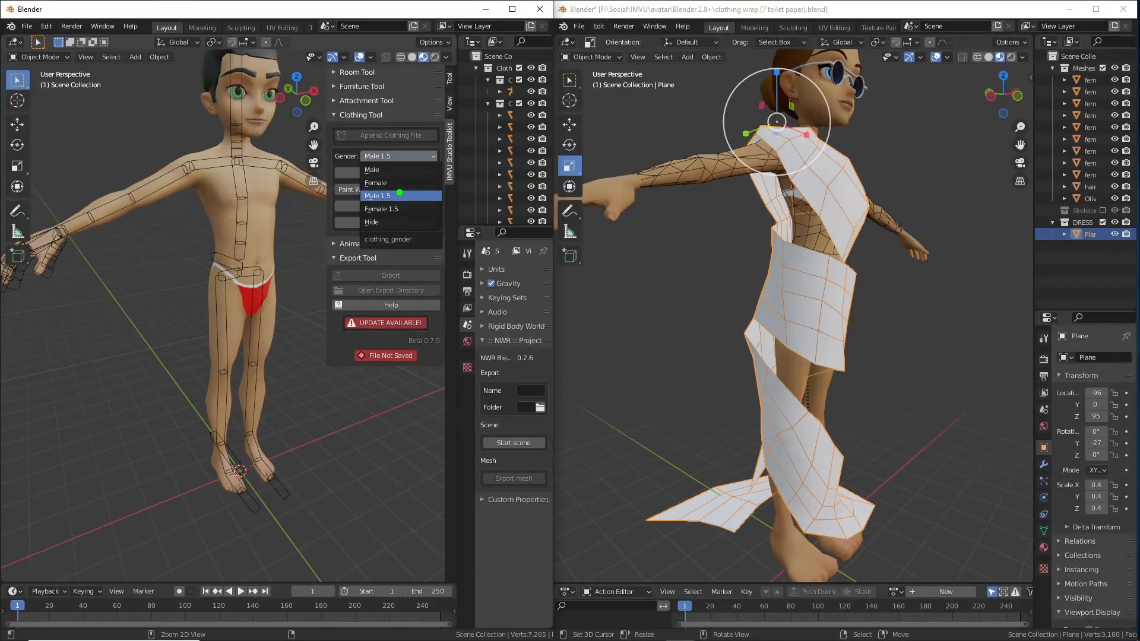
{"action": "mouse_move", "coordinate": [392, 191]}
{"action": "left_mouse_down"}
{"action": "mouse_move", "coordinate": [426, 191]}
{"action": "mouse_move", "coordinate": [419, 209]}
{"action": "left_mouse_up"}
{"action": "left_click", "coordinate": [376, 183]}
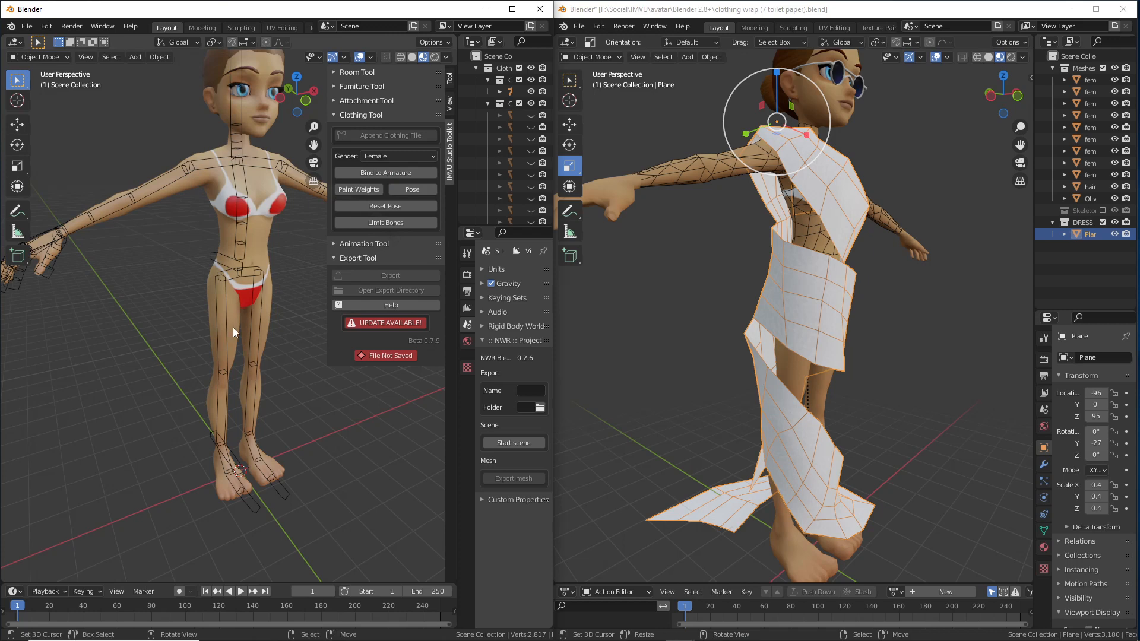
{"action": "middle_click_drag", "start_coordinate": [230, 340], "coordinate": [302, 328]}
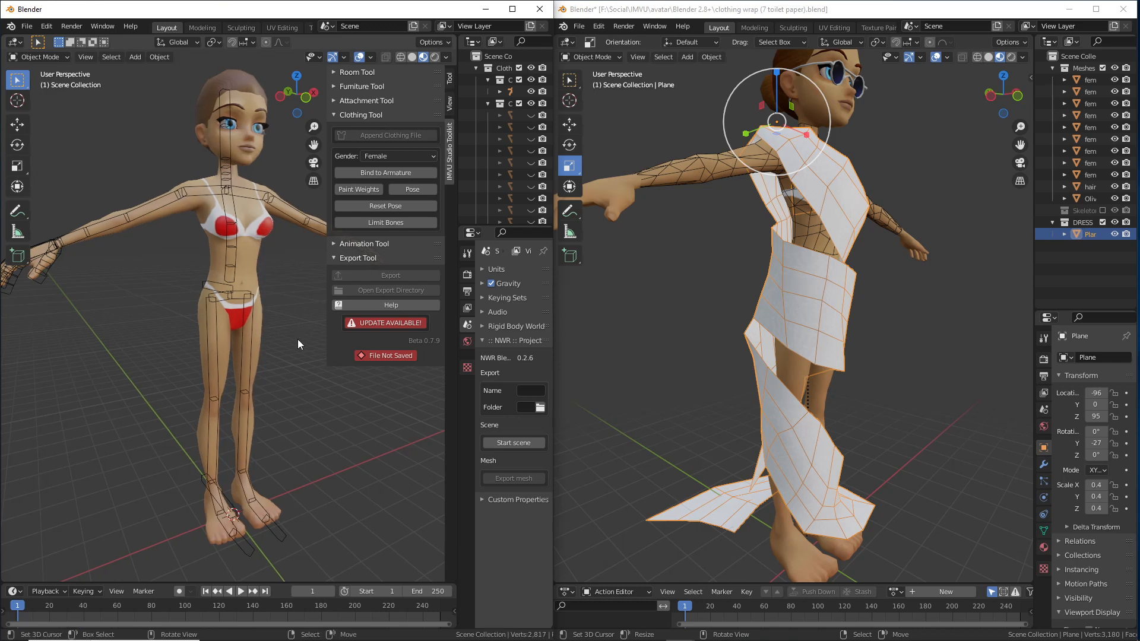
- Select the wrap dress in the original clothing wrap file and copy it to the clipboard
{"action": "right_click", "coordinate": [851, 273]}
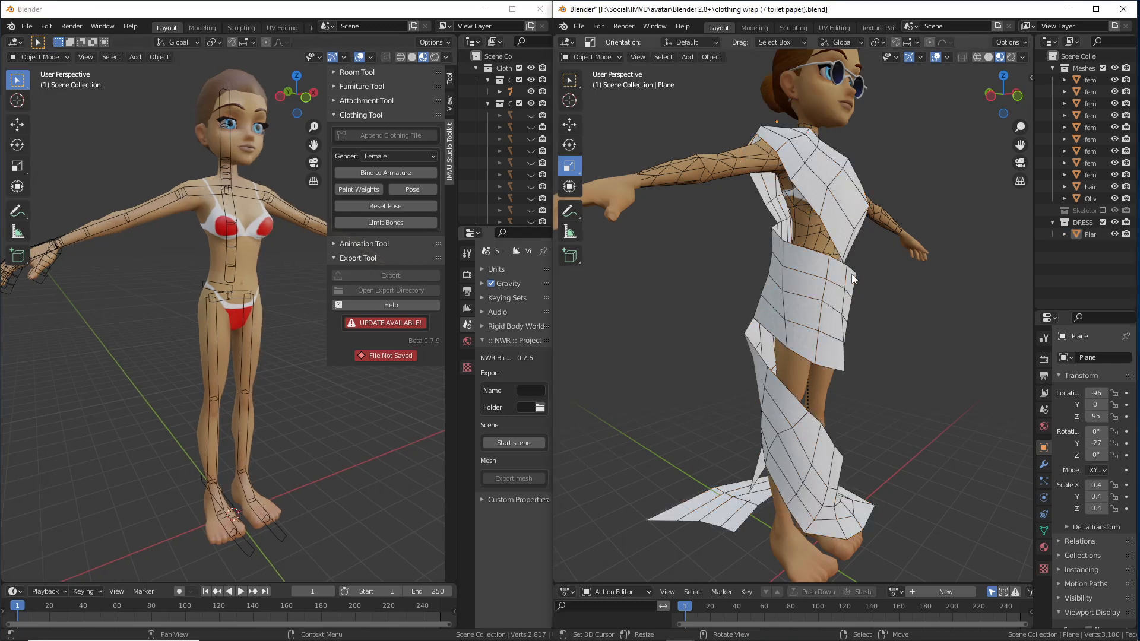
{"action": "right_click", "coordinate": [851, 273]}
{"action": "middle_click_drag", "start_coordinate": [851, 273], "coordinate": [784, 249]}
{"action": "left_click", "coordinate": [711, 57]}
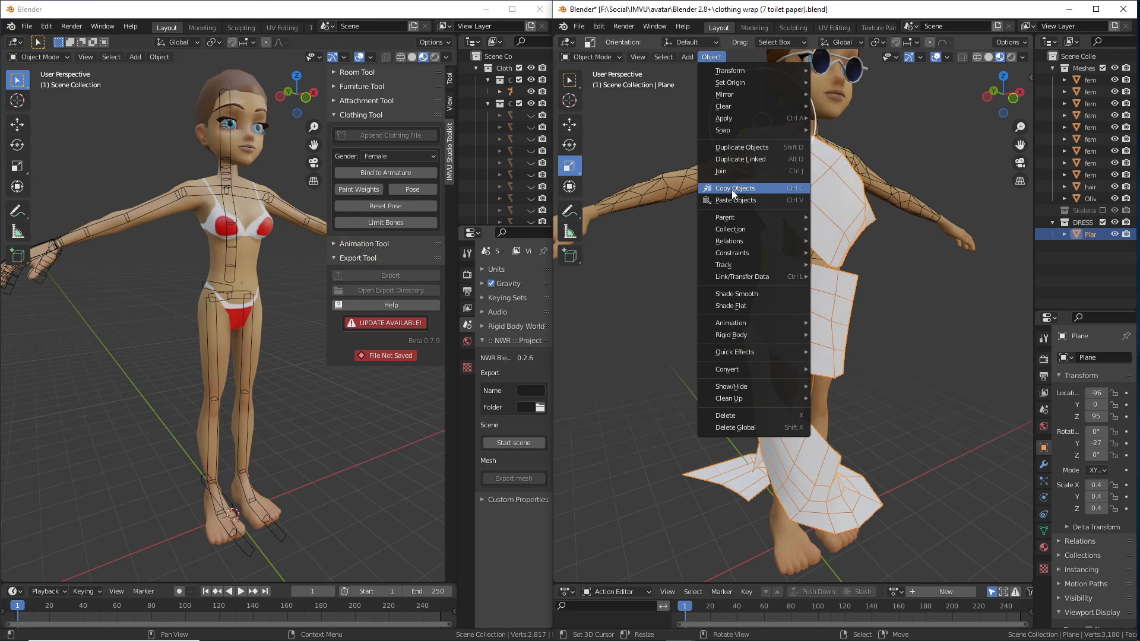
{"action": "left_click_drag", "start_coordinate": [716, 197], "coordinate": [754, 200]}
{"action": "left_click_drag", "start_coordinate": [702, 67], "coordinate": [725, 66]}
{"action": "left_click", "coordinate": [728, 186]}
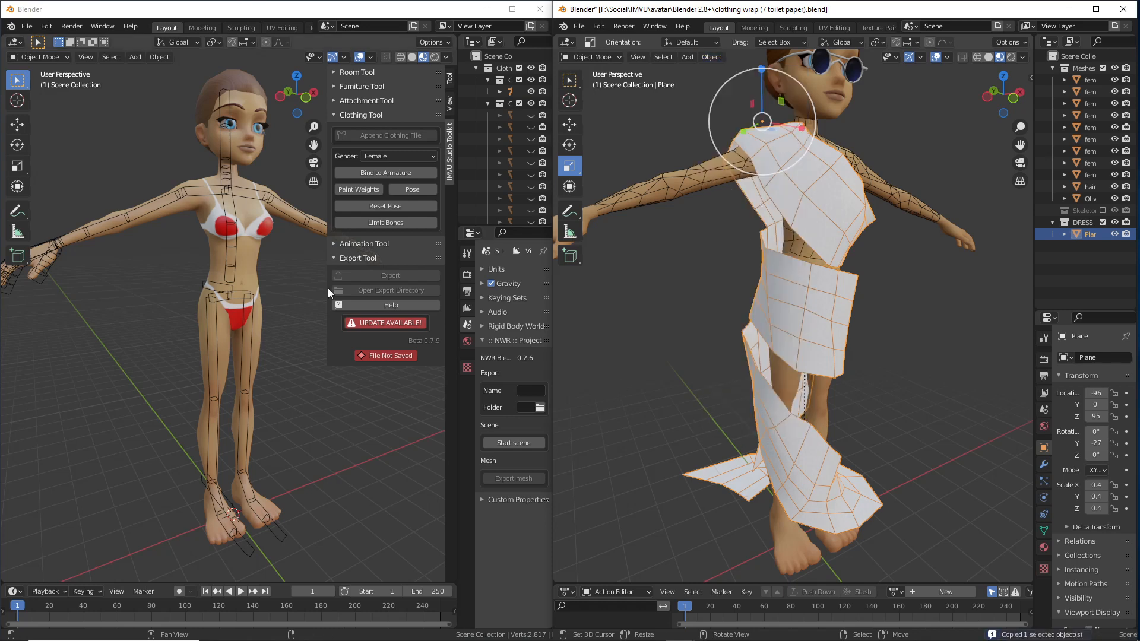
- Switch to the new Blender scene and paste the copied wrap dress beside the toolkit avatar
{"action": "left_click", "coordinate": [169, 18]}
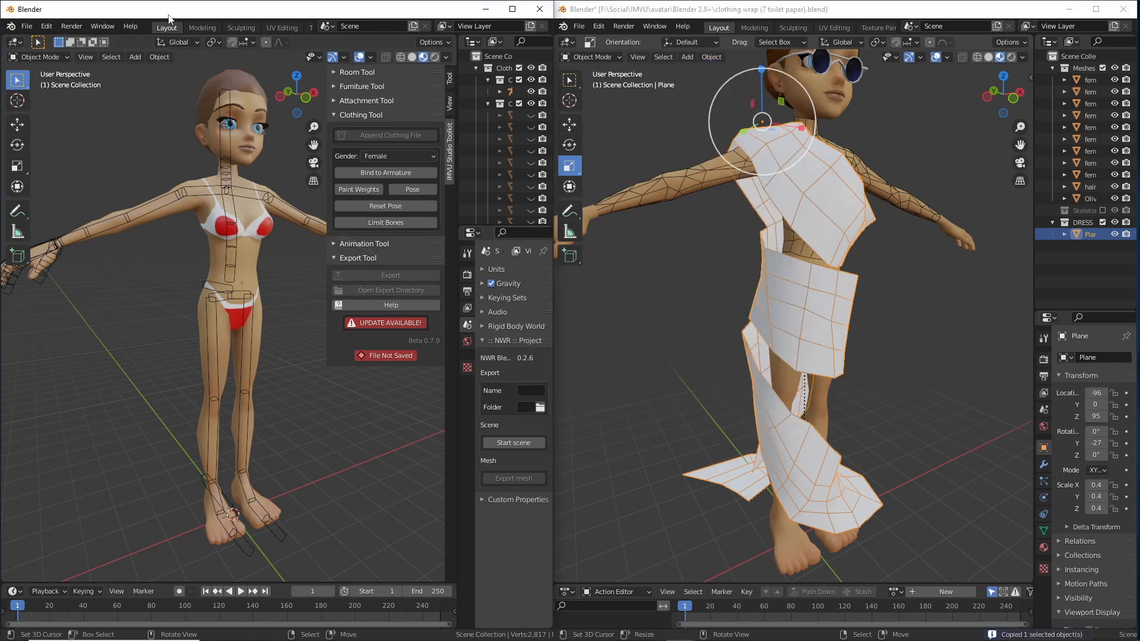
{"action": "left_click", "coordinate": [160, 57]}
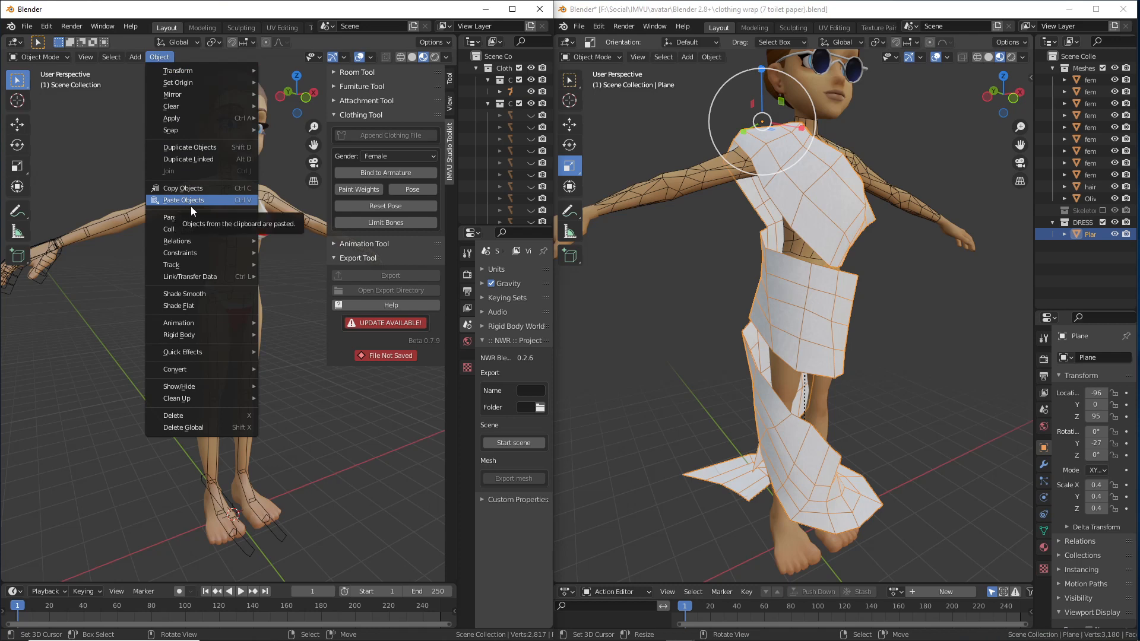
{"action": "left_click_drag", "start_coordinate": [154, 211], "coordinate": [214, 210]}
{"action": "left_click_drag", "start_coordinate": [148, 64], "coordinate": [181, 71]}
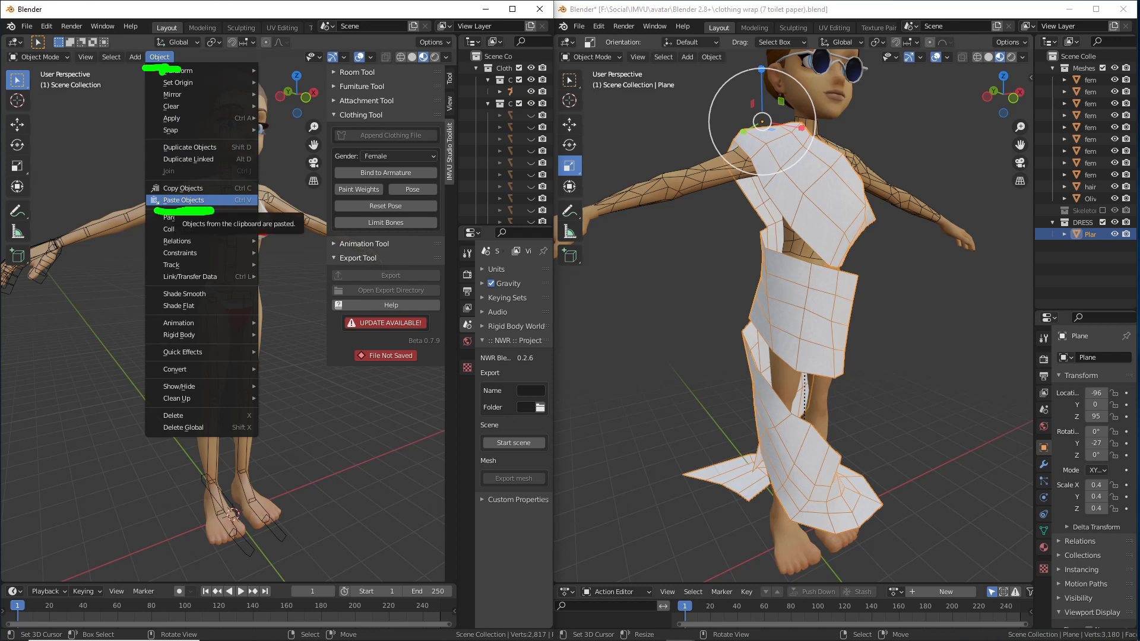
{"action": "left_click", "coordinate": [177, 201]}
- Examine the size of the pasted dress relative to the new scene's avatar and the original fitted dress
{"action": "scroll", "coordinate": [196, 280], "scroll_direction": "down", "scroll_amount": 5}
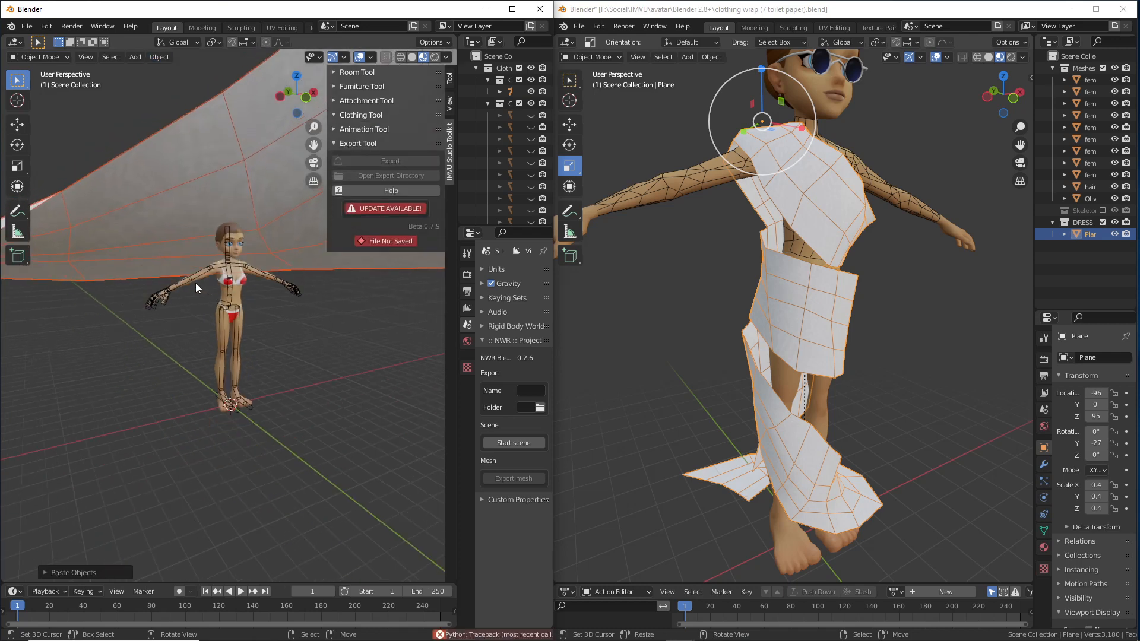
{"action": "middle_click_drag", "start_coordinate": [177, 281], "coordinate": [269, 284]}
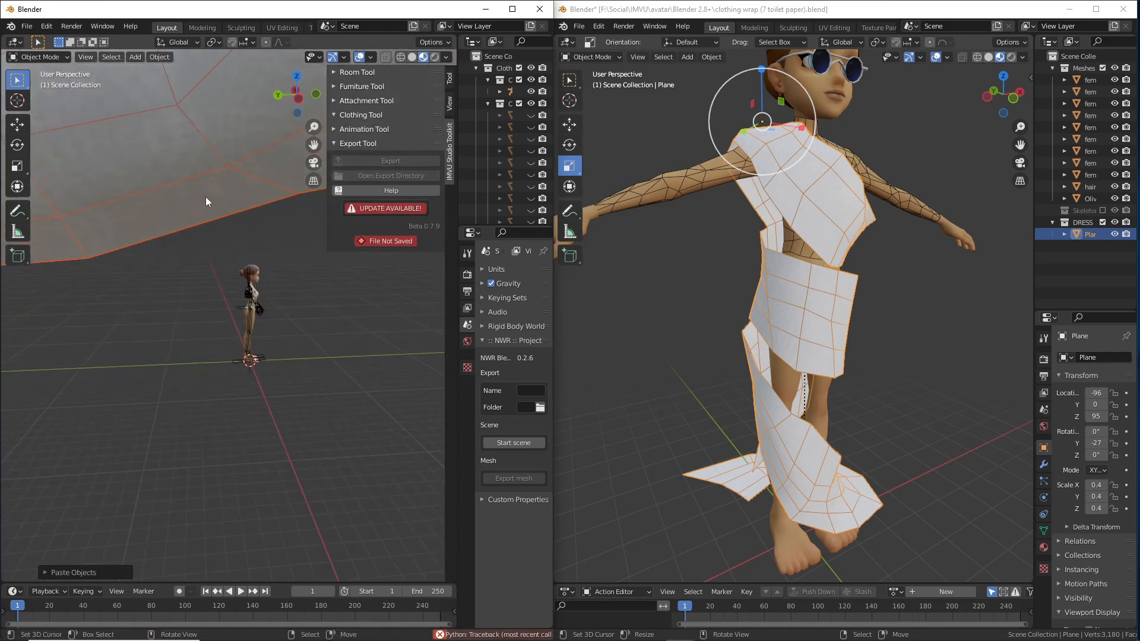
{"action": "scroll", "coordinate": [205, 196], "scroll_direction": "down", "scroll_amount": 8}
{"action": "scroll", "coordinate": [202, 195], "scroll_direction": "up", "scroll_amount": 6}
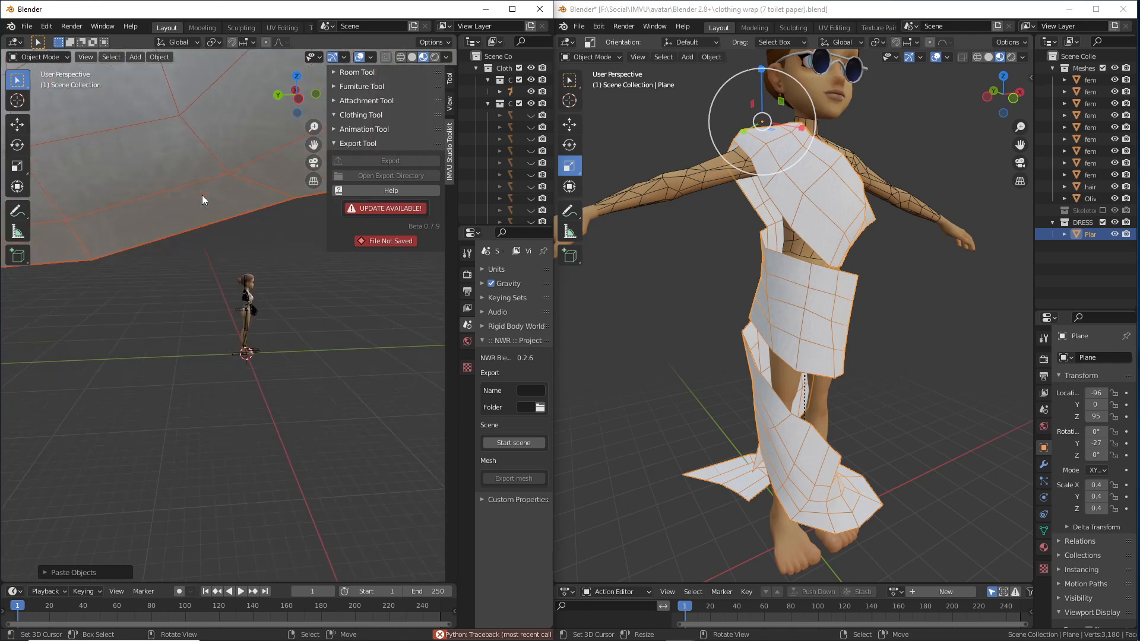
{"action": "middle_click_drag", "start_coordinate": [673, 240], "coordinate": [800, 251]}
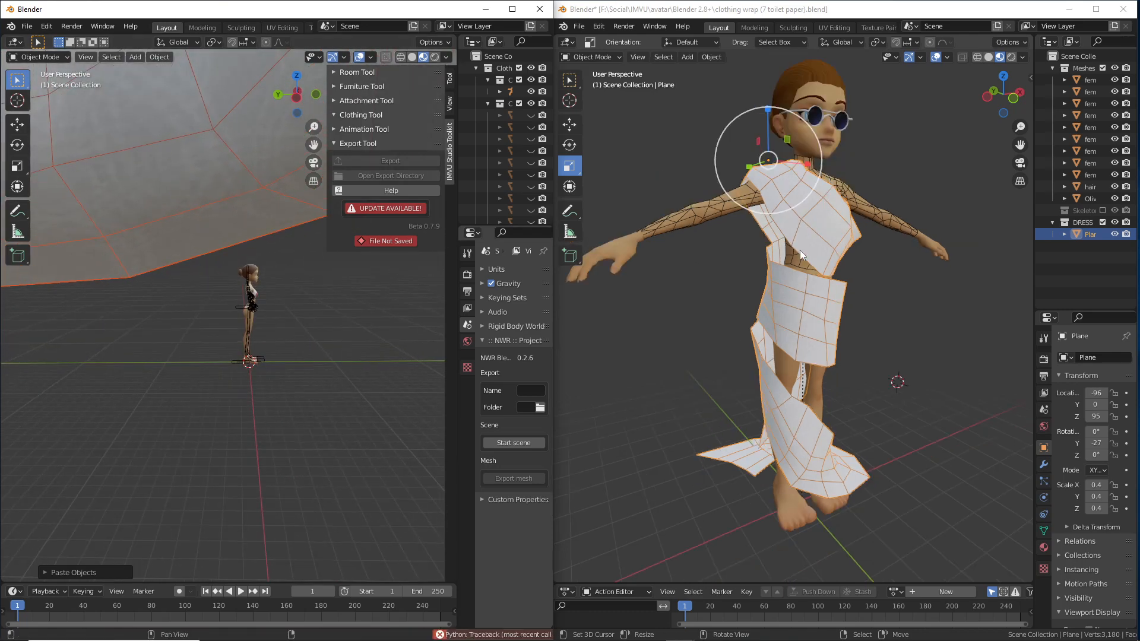
{"action": "left_click_drag", "start_coordinate": [831, 240], "coordinate": [829, 245]}
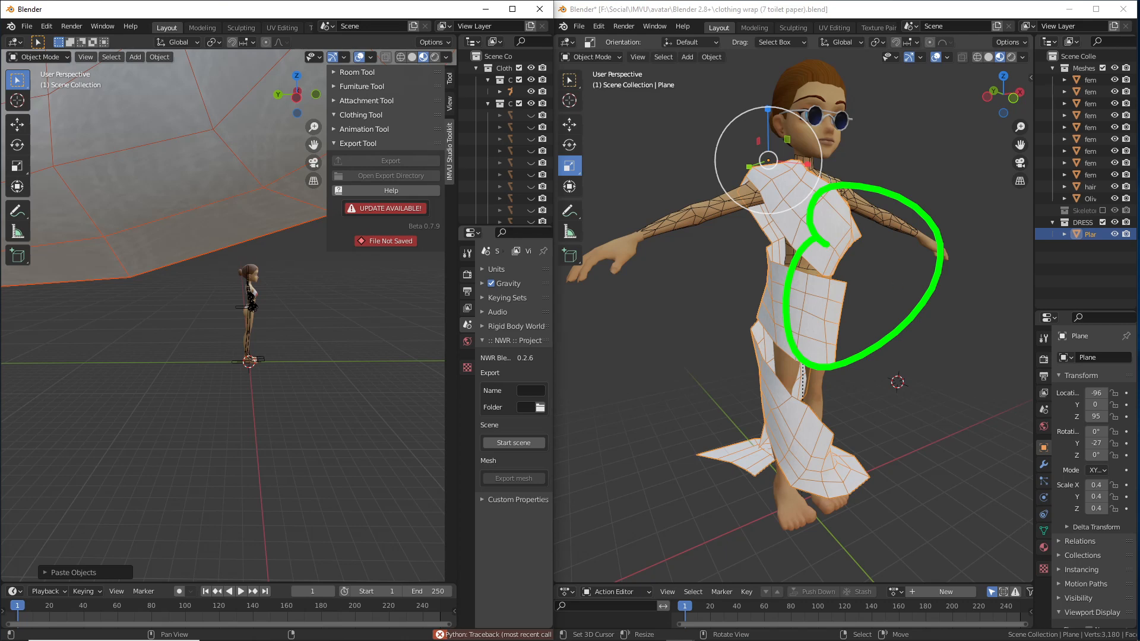
{"action": "mouse_move", "coordinate": [839, 234]}
{"action": "middle_mouse_down"}
{"action": "mouse_move", "coordinate": [797, 290]}
{"action": "mouse_move", "coordinate": [854, 287]}
{"action": "middle_mouse_up"}
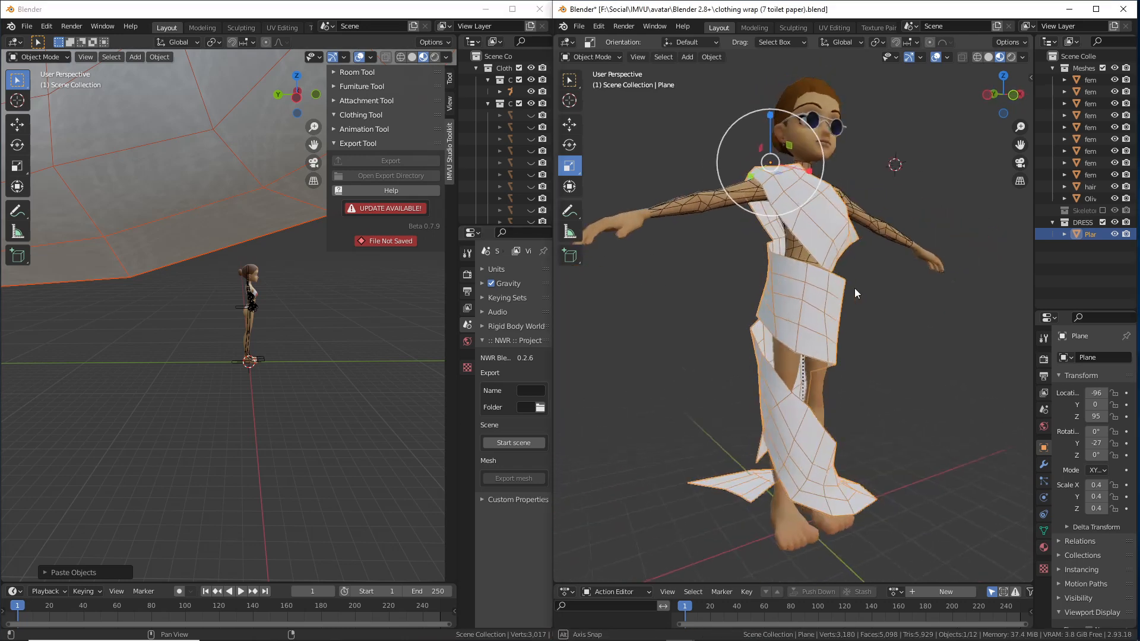
{"action": "middle_click_drag", "start_coordinate": [165, 194], "coordinate": [254, 280]}
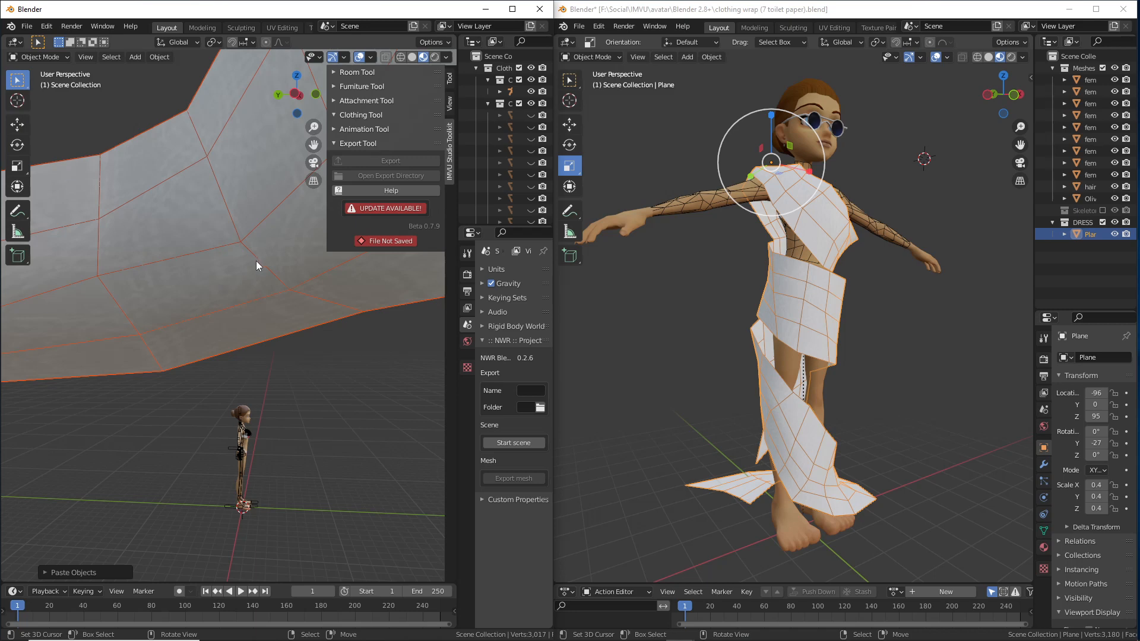
- Select the pasted dress in the new scene and display its location, rotation, scale and dimensions
{"action": "left_click", "coordinate": [449, 79]}
{"action": "left_click", "coordinate": [450, 105]}
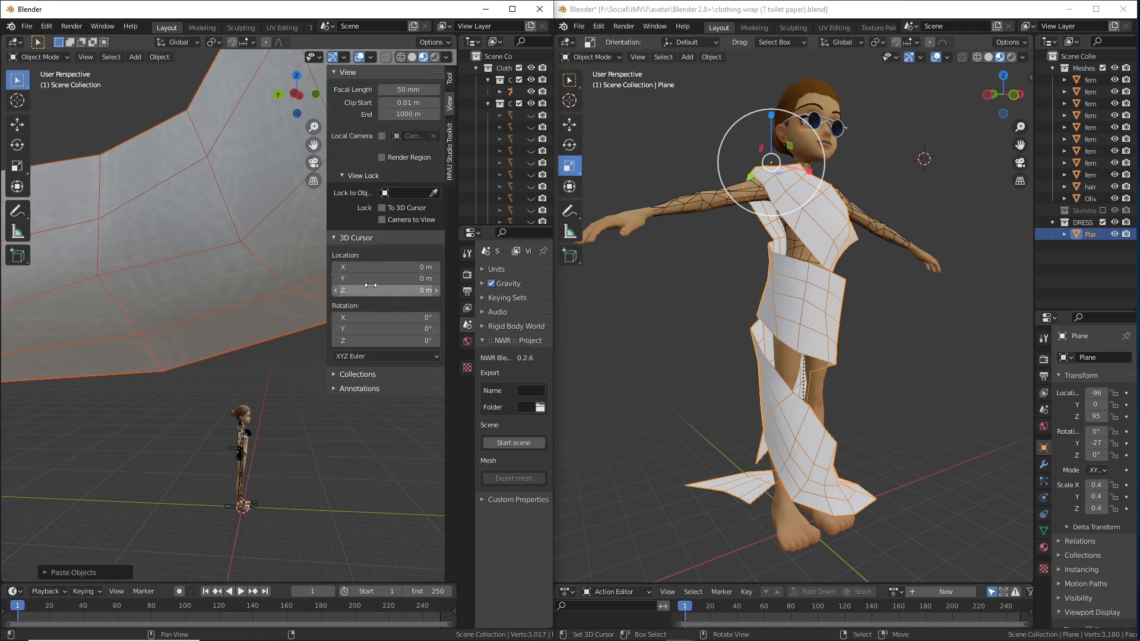
{"action": "left_click", "coordinate": [450, 79]}
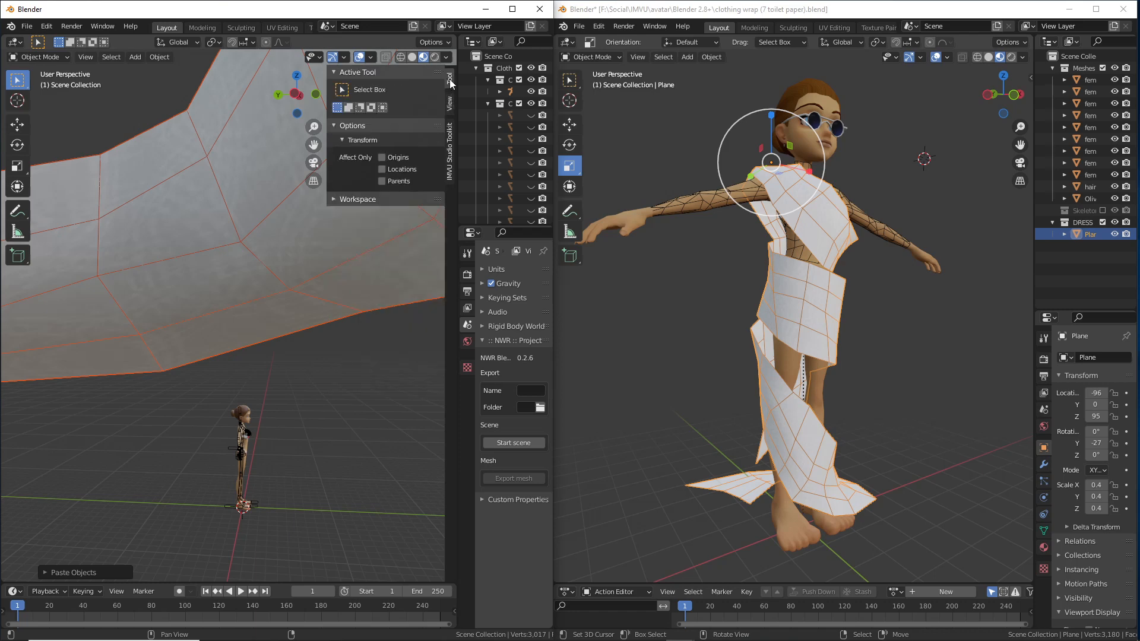
{"action": "left_click", "coordinate": [167, 141]}
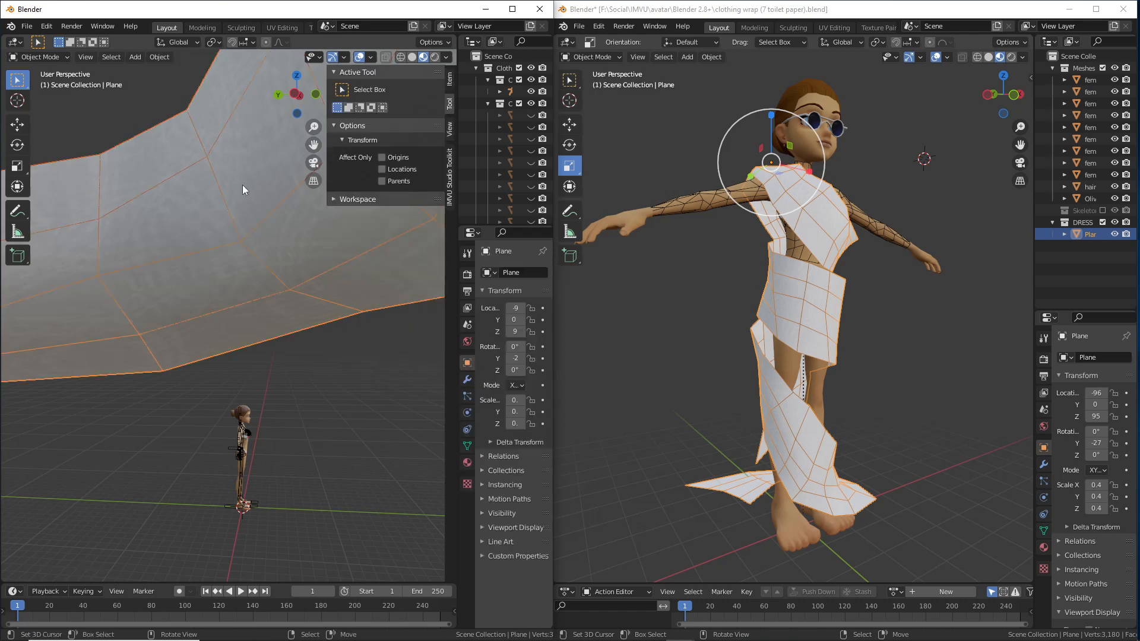
{"action": "left_click", "coordinate": [450, 79]}
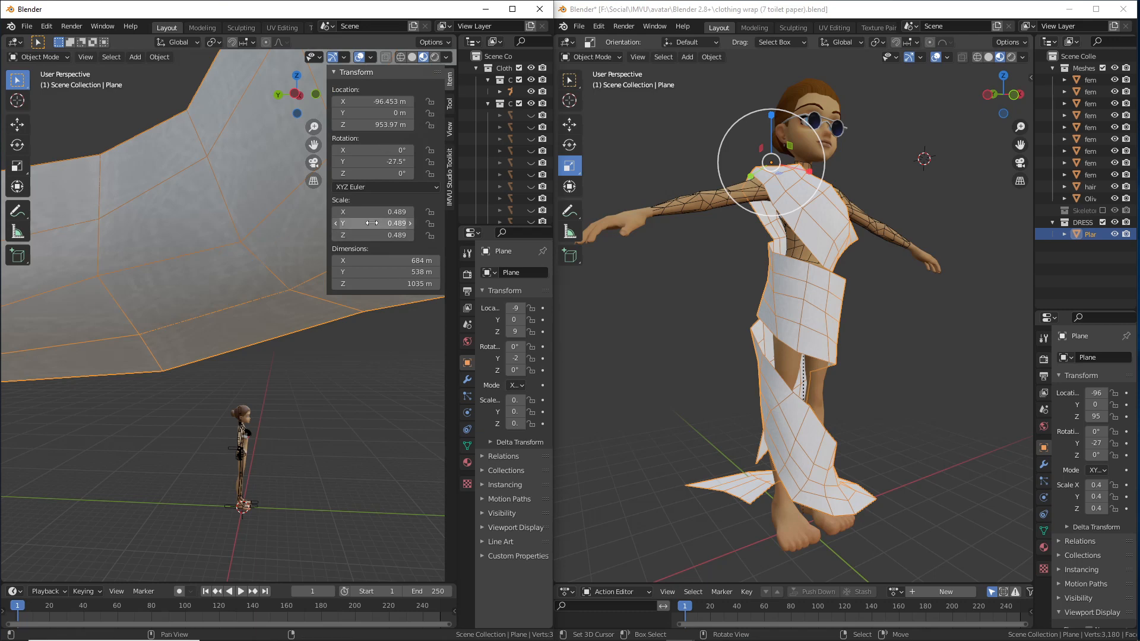
- Select the original dress and display its transform values to compare them with those of the pasted copy
{"action": "right_click", "coordinate": [842, 284]}
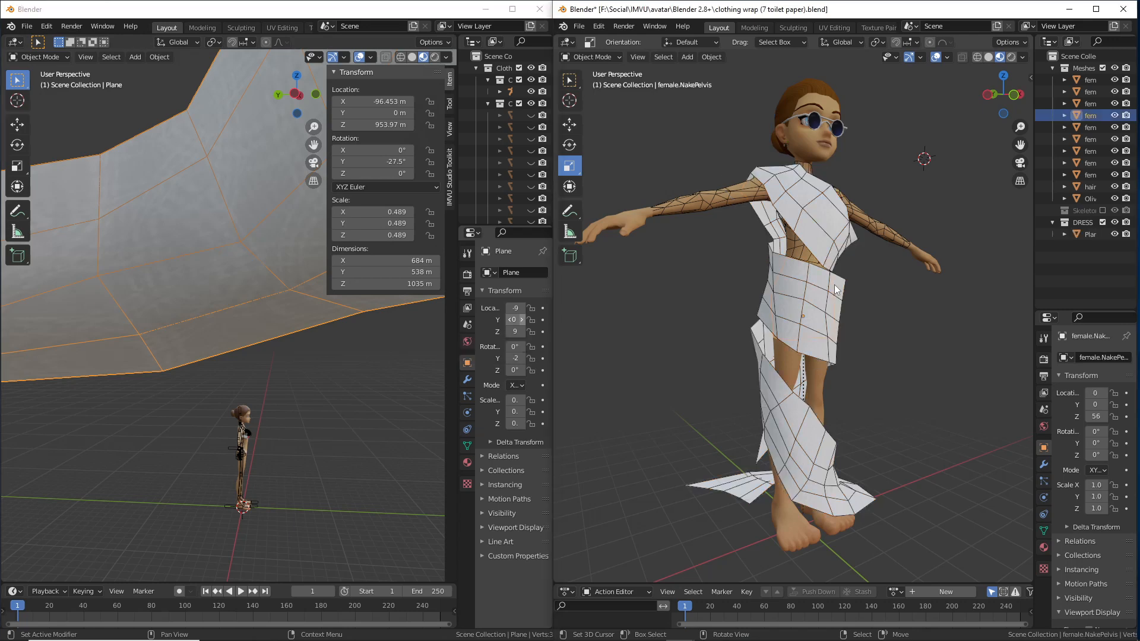
{"action": "right_click", "coordinate": [842, 284]}
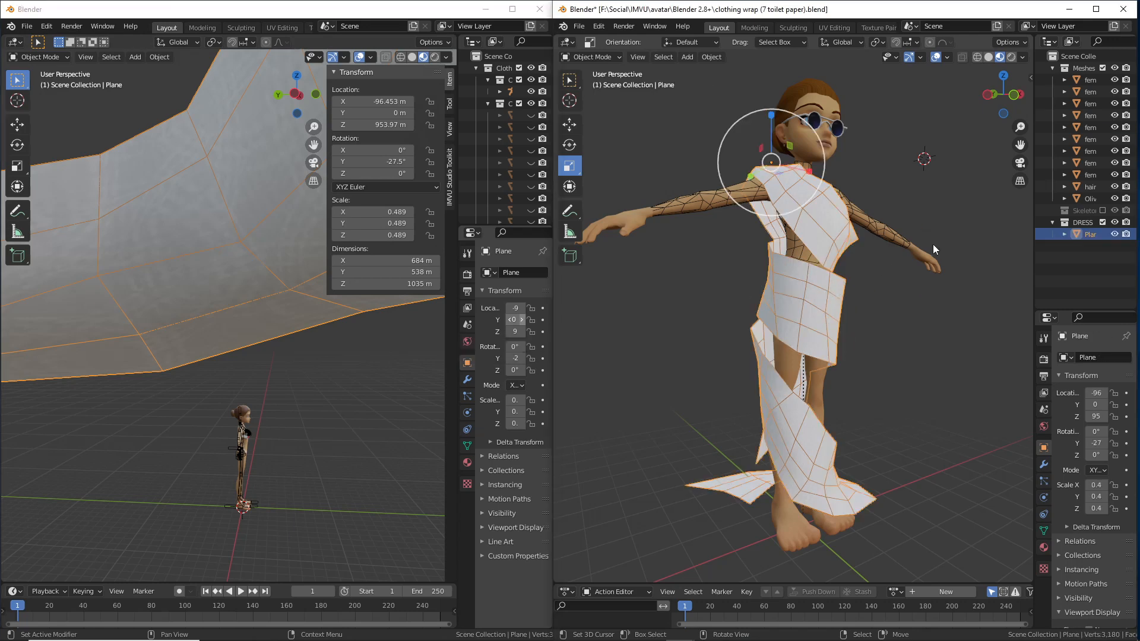
{"action": "key", "text": "n"}
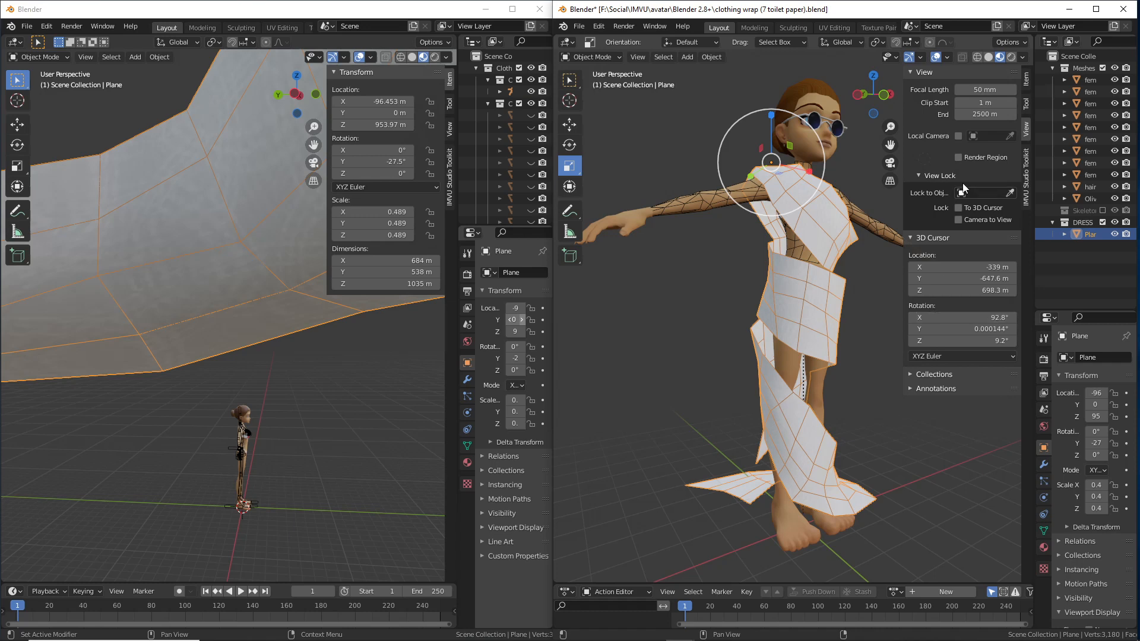
{"action": "left_click", "coordinate": [1026, 80]}
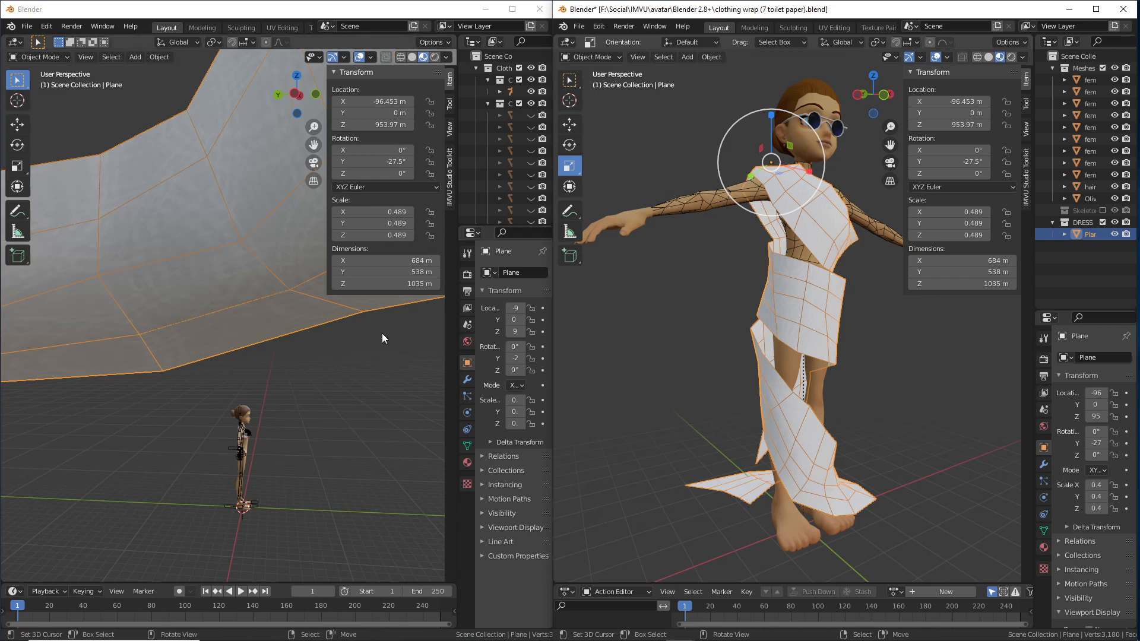
{"action": "middle_click_drag", "start_coordinate": [816, 315], "coordinate": [844, 313]}
{"action": "left_click", "coordinate": [811, 289]}
{"action": "left_click", "coordinate": [810, 280]}
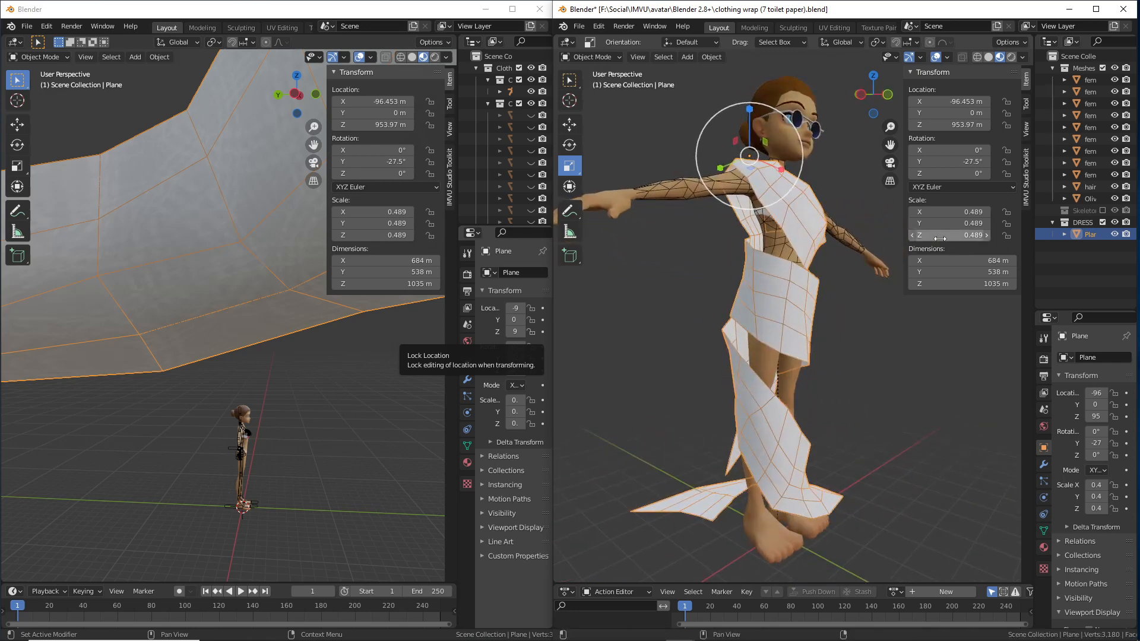
{"action": "left_click_drag", "start_coordinate": [994, 208], "coordinate": [996, 241]}
{"action": "mouse_move", "coordinate": [880, 215]}
{"action": "left_mouse_down"}
{"action": "mouse_move", "coordinate": [898, 215]}
{"action": "mouse_move", "coordinate": [902, 235]}
{"action": "left_mouse_up"}
{"action": "key", "text": "Escape"}
{"action": "mouse_move", "coordinate": [990, 218]}
{"action": "left_mouse_down"}
{"action": "mouse_move", "coordinate": [1002, 214]}
{"action": "mouse_move", "coordinate": [1012, 237]}
{"action": "left_mouse_up"}
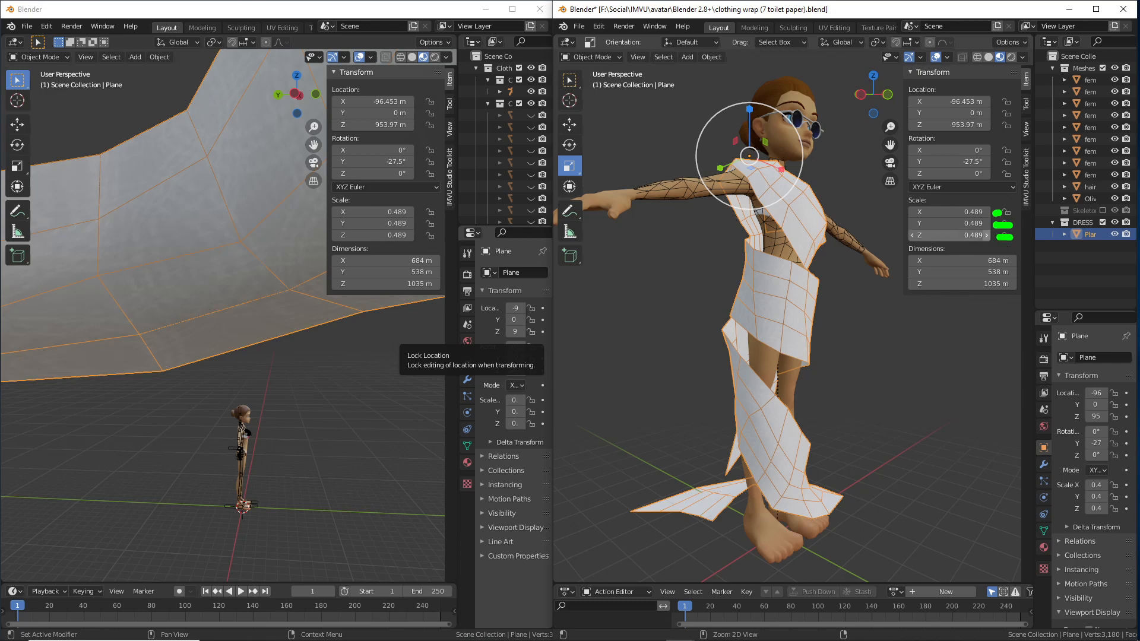
{"action": "key", "text": "Escape"}
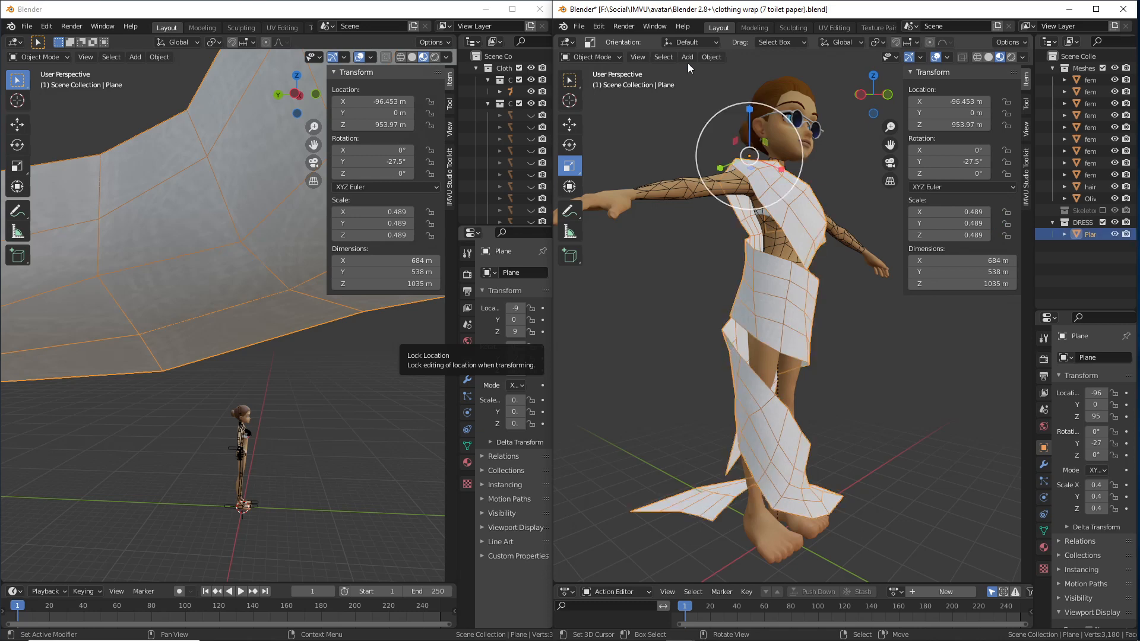
- Apply Rotation & Scale to the original dress in the clothing wrap file
{"action": "left_click", "coordinate": [711, 57]}
{"action": "mouse_move", "coordinate": [724, 122]}
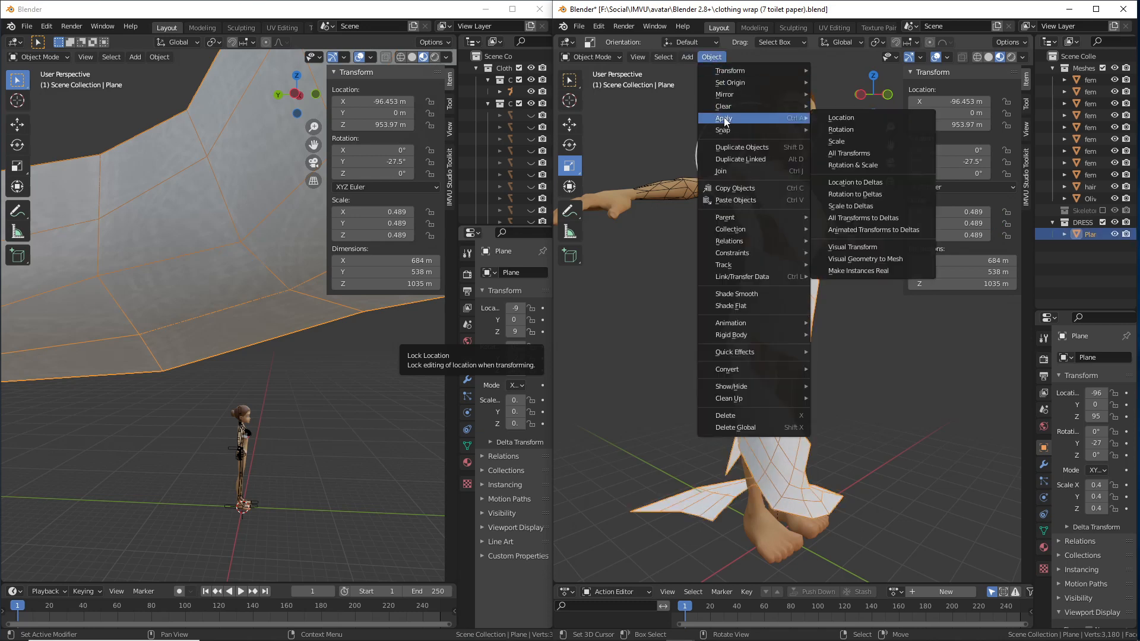
{"action": "key", "text": "ctrl+2"}
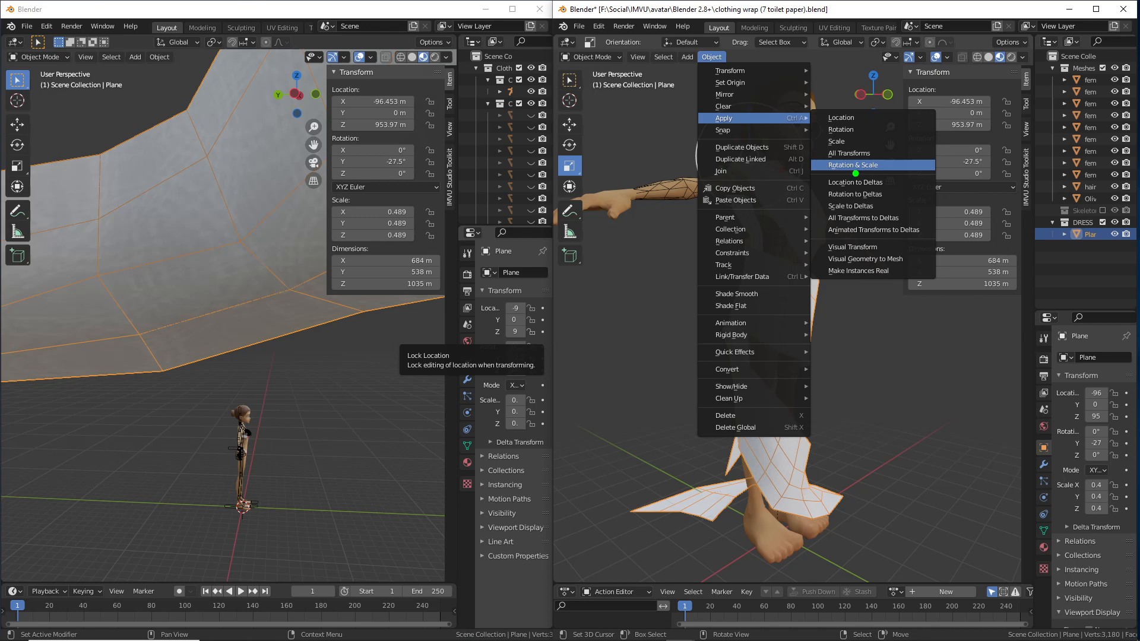
{"action": "left_click_drag", "start_coordinate": [833, 172], "coordinate": [865, 175]}
{"action": "left_click_drag", "start_coordinate": [717, 128], "coordinate": [740, 128]}
{"action": "left_click_drag", "start_coordinate": [696, 67], "coordinate": [728, 66]}
{"action": "key", "text": "Escape"}
{"action": "left_click", "coordinate": [709, 60]}
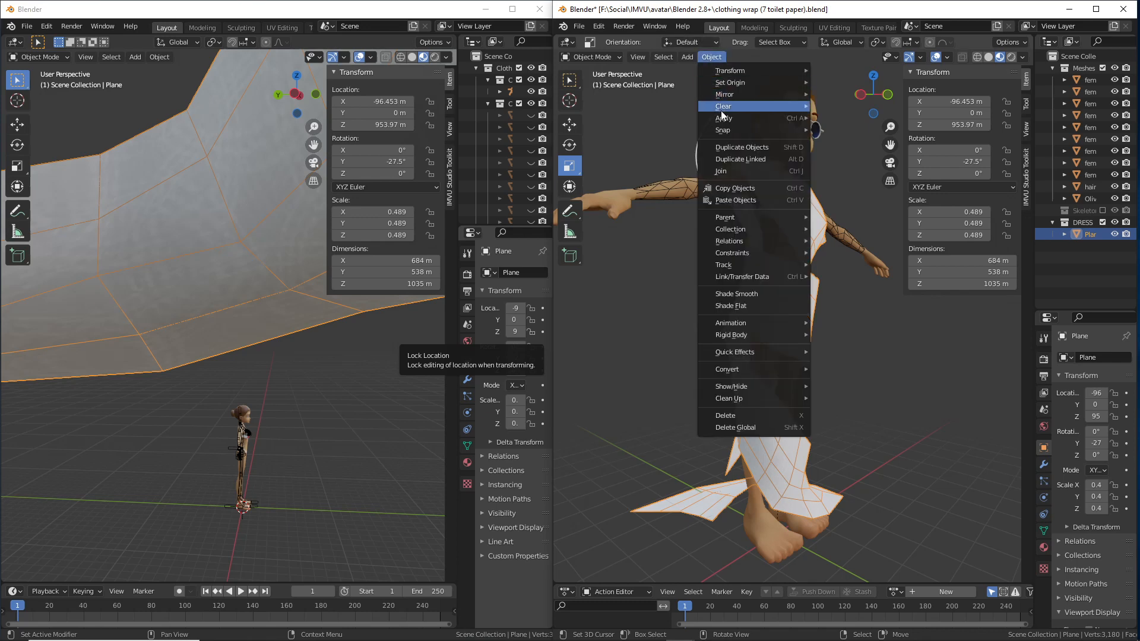
{"action": "mouse_move", "coordinate": [721, 121]}
{"action": "left_click", "coordinate": [856, 165]}
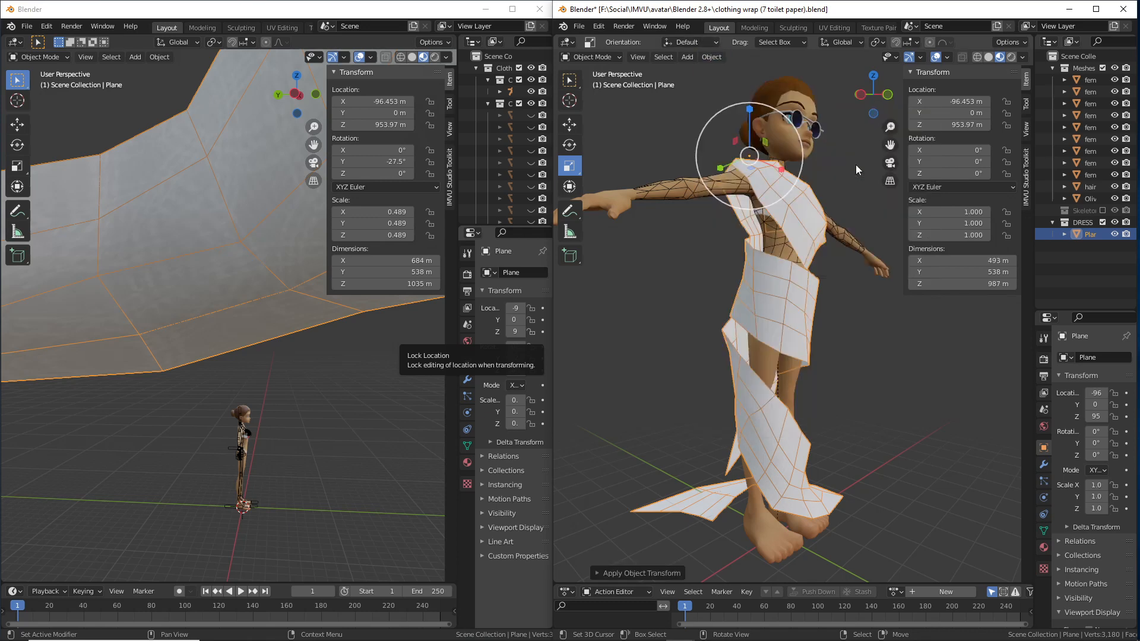
- Delete the oversized pasted dress from the new scene
{"action": "left_click", "coordinate": [156, 193]}
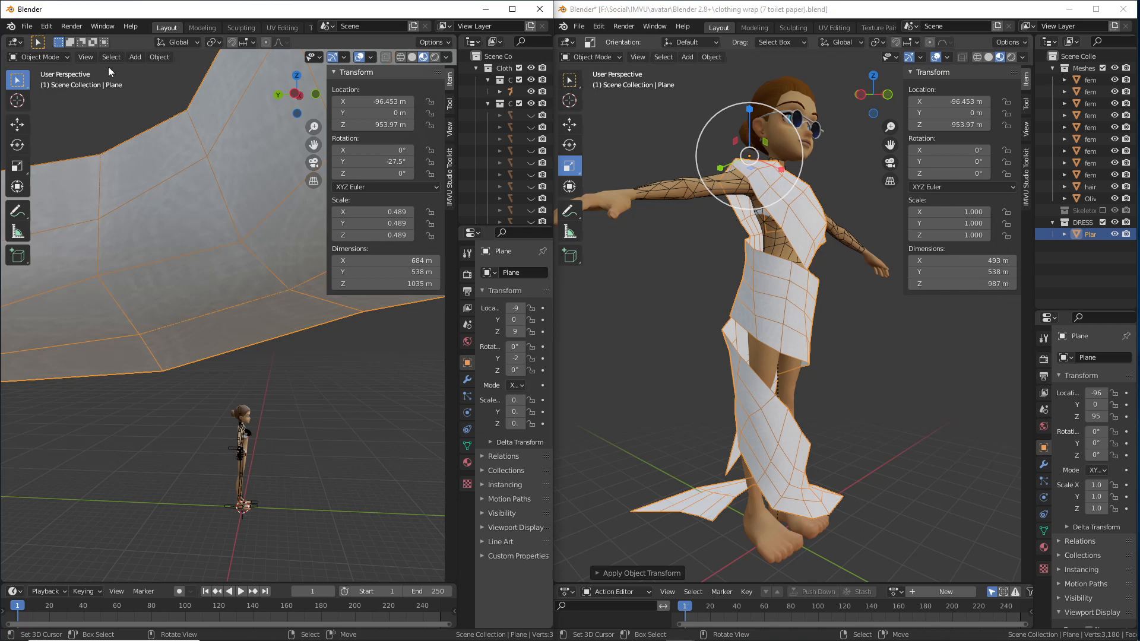
{"action": "left_click", "coordinate": [87, 57]}
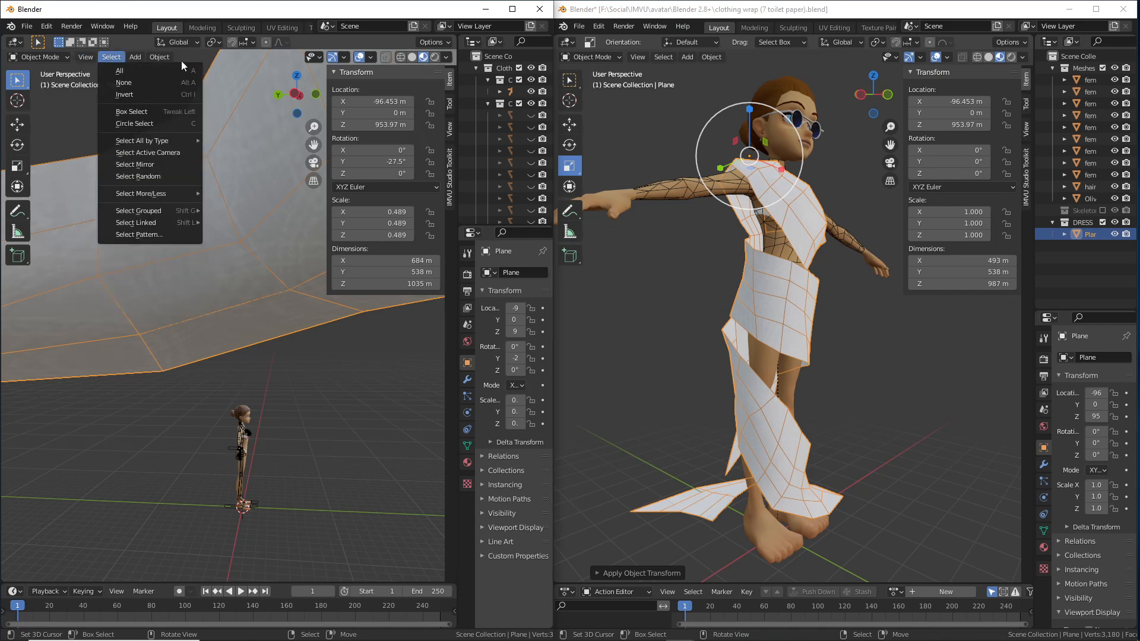
{"action": "mouse_move", "coordinate": [165, 57]}
{"action": "left_click", "coordinate": [160, 415]}
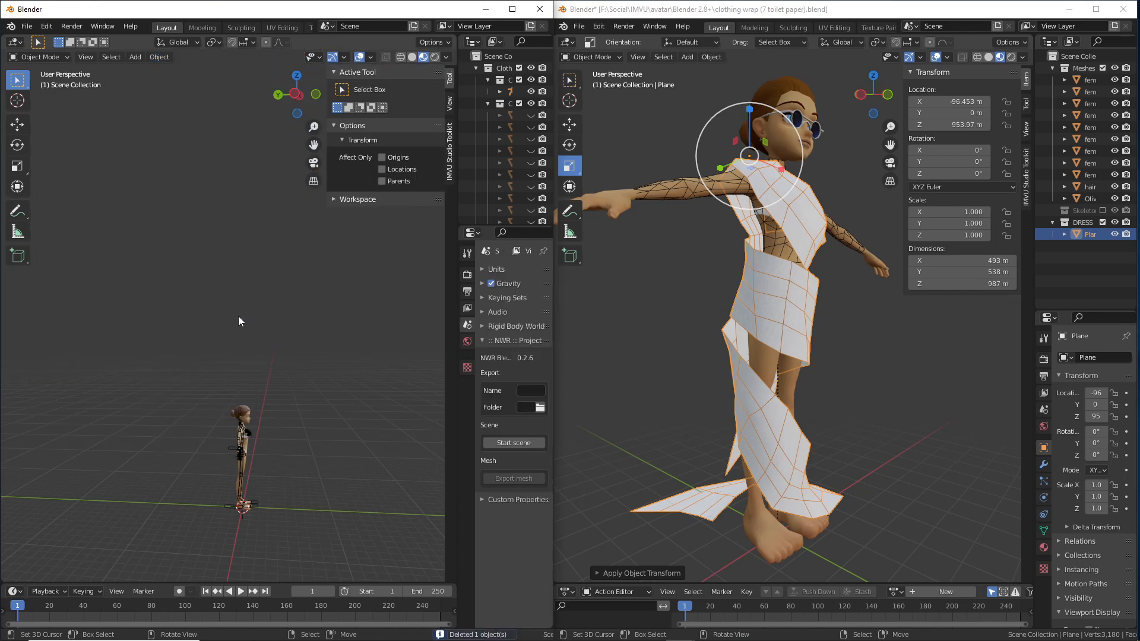
- Copy the original dress again with its rotation and scale applied
{"action": "left_click", "coordinate": [819, 293]}
{"action": "left_click", "coordinate": [817, 283]}
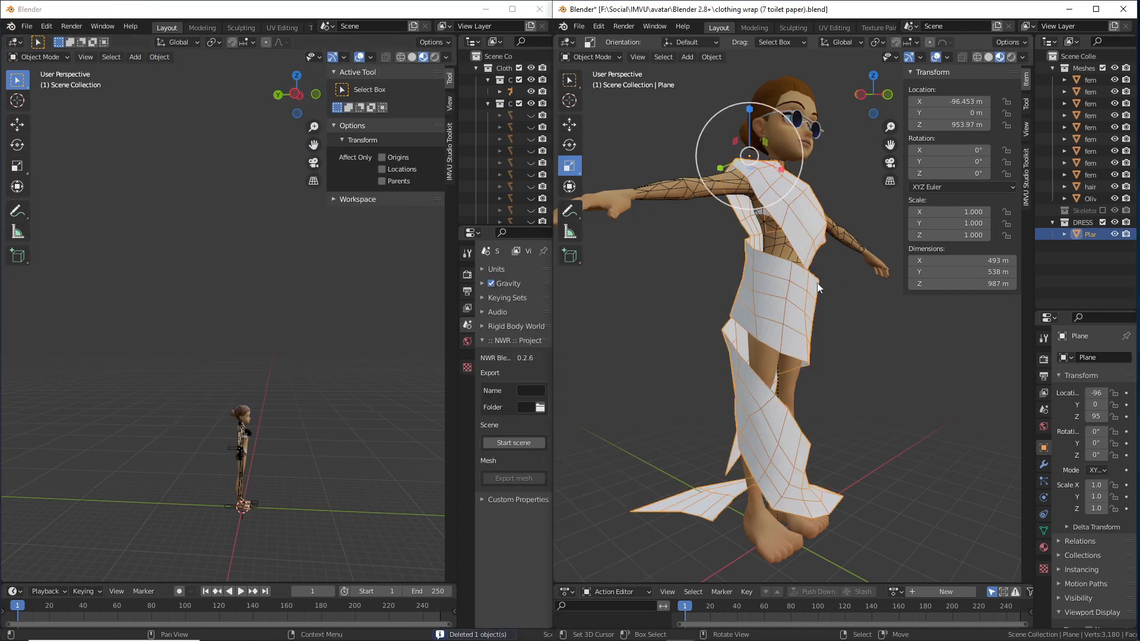
{"action": "left_click", "coordinate": [711, 57]}
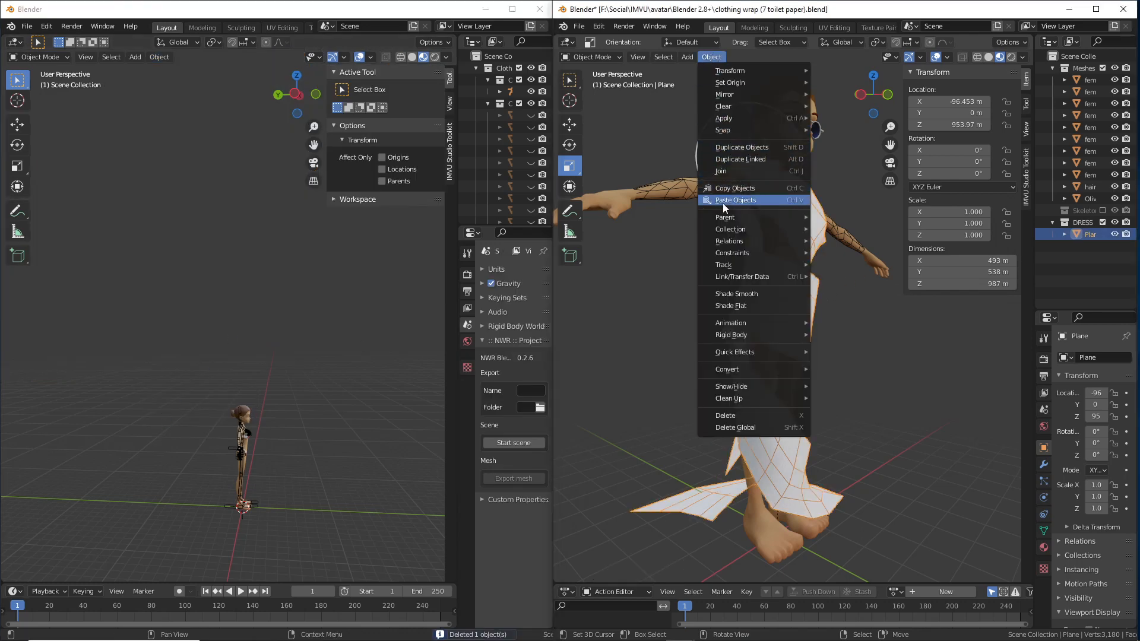
{"action": "left_click", "coordinate": [725, 187]}
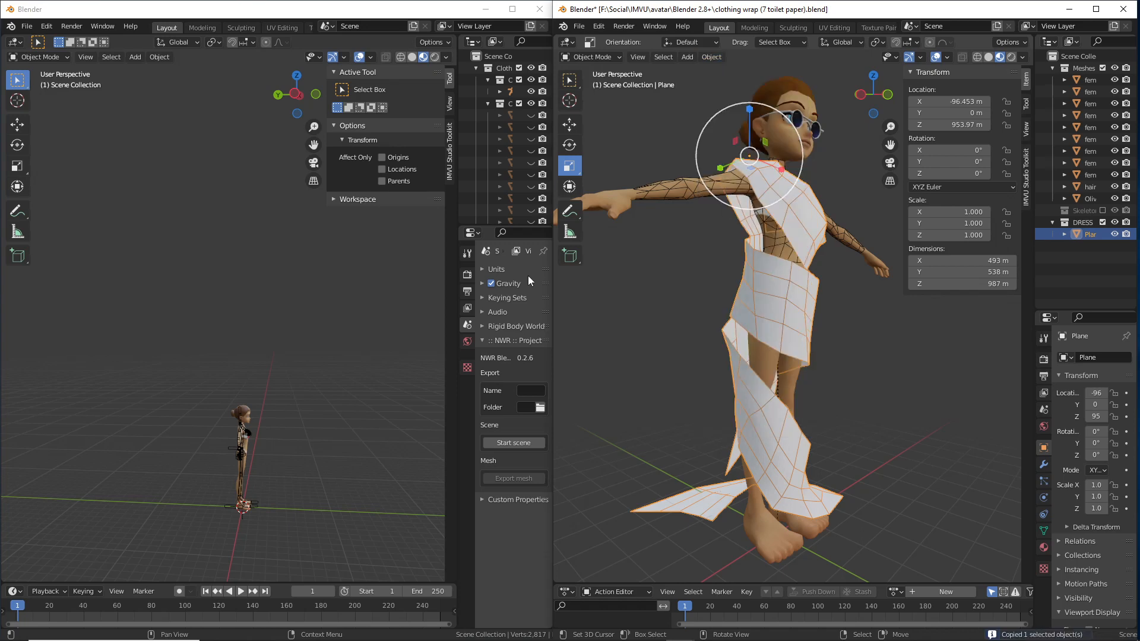
- Paste the copied dress into the new scene and select it to check its transform values
{"action": "left_click", "coordinate": [159, 57]}
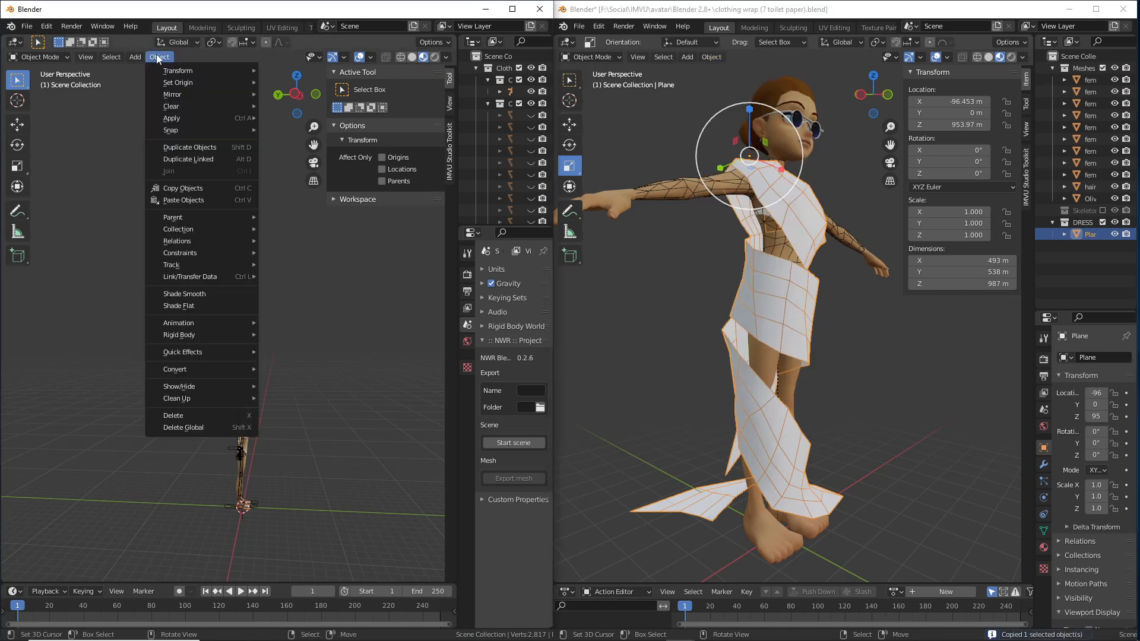
{"action": "left_click", "coordinate": [173, 198]}
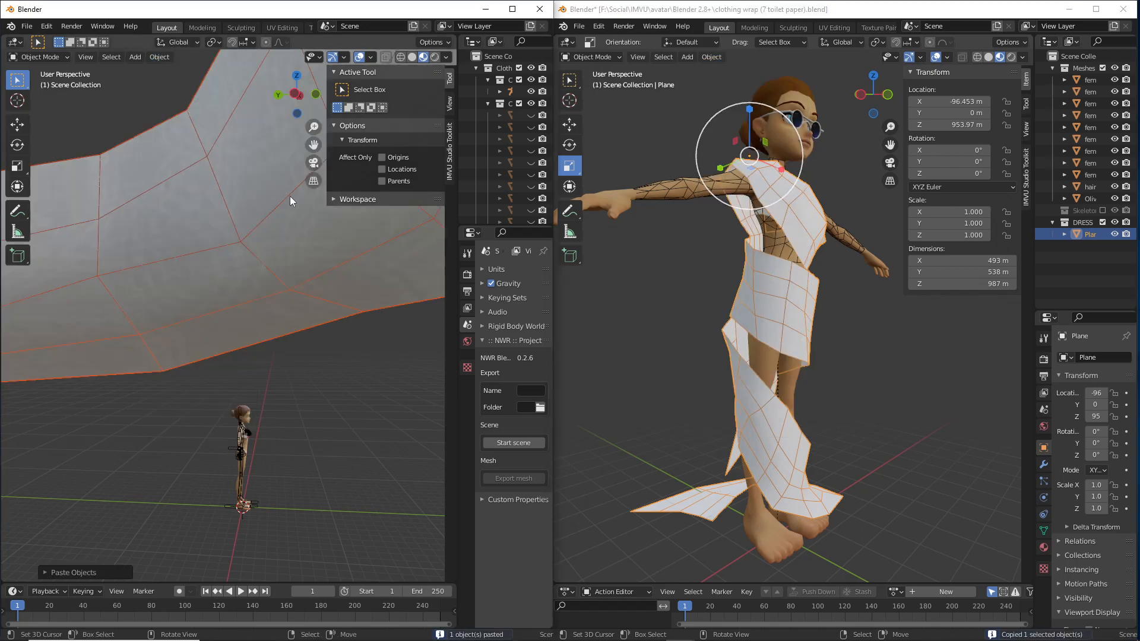
{"action": "left_click", "coordinate": [118, 161]}
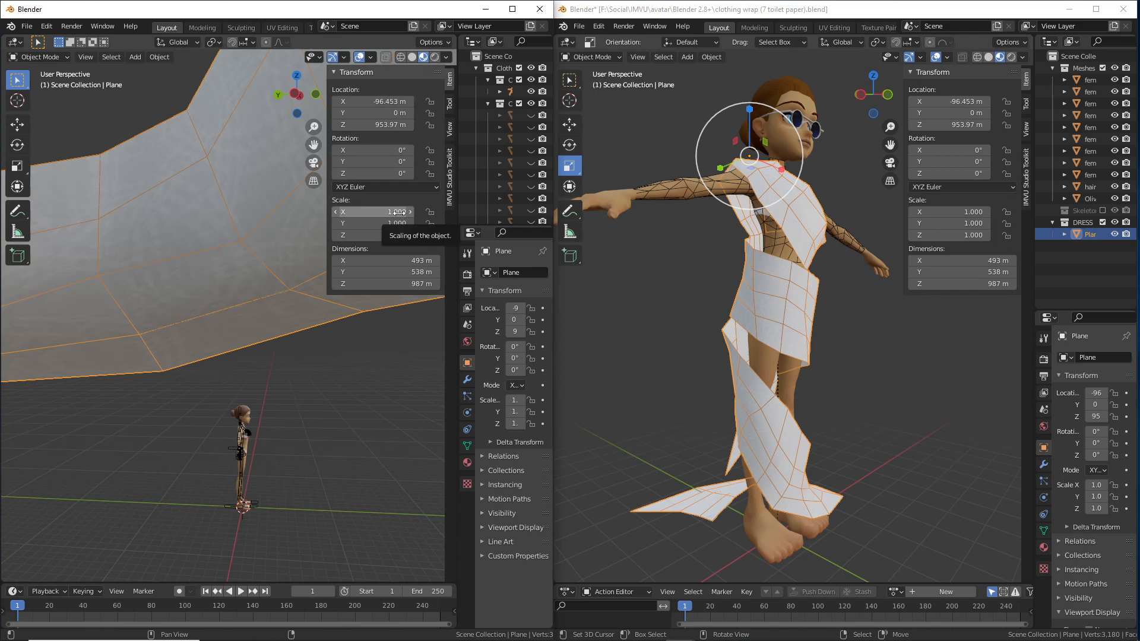
- Compare the pasted dress with the original and delete the oversized copy from the new scene
{"action": "left_click", "coordinate": [703, 496]}
{"action": "middle_click_drag", "start_coordinate": [718, 444], "coordinate": [741, 337]}
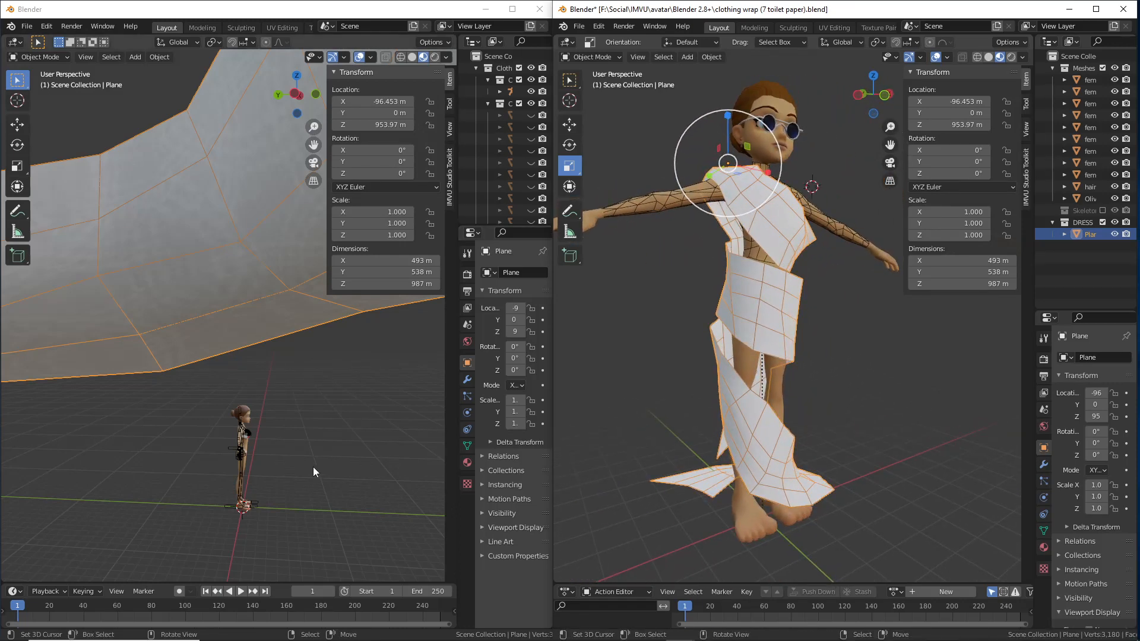
{"action": "middle_click_drag", "start_coordinate": [675, 491], "coordinate": [777, 514]}
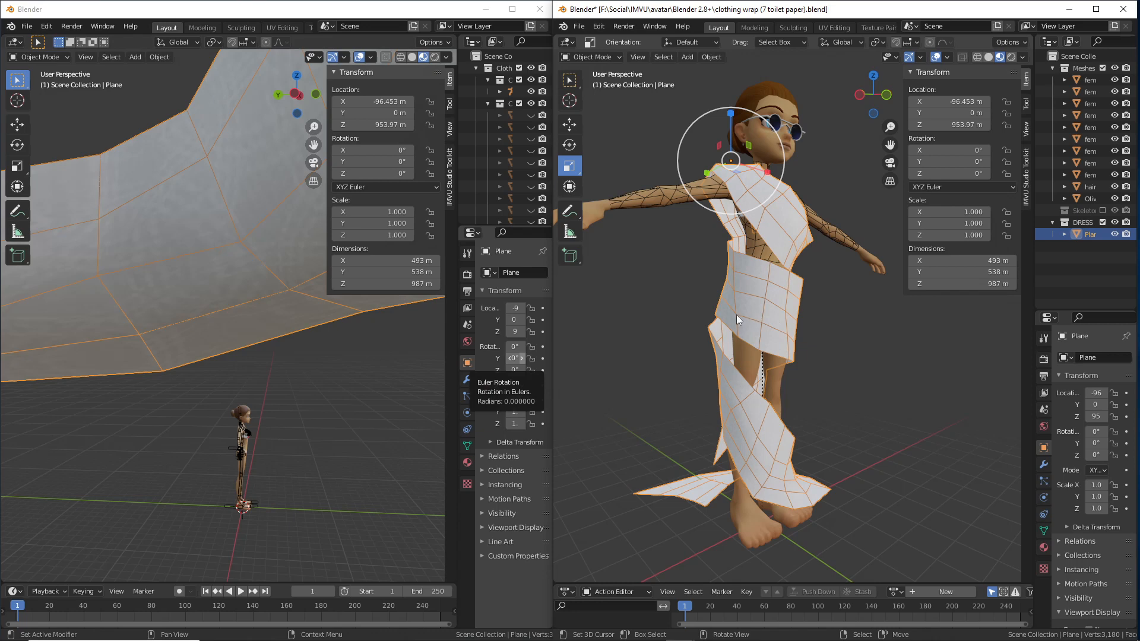
{"action": "key", "text": "Delete"}
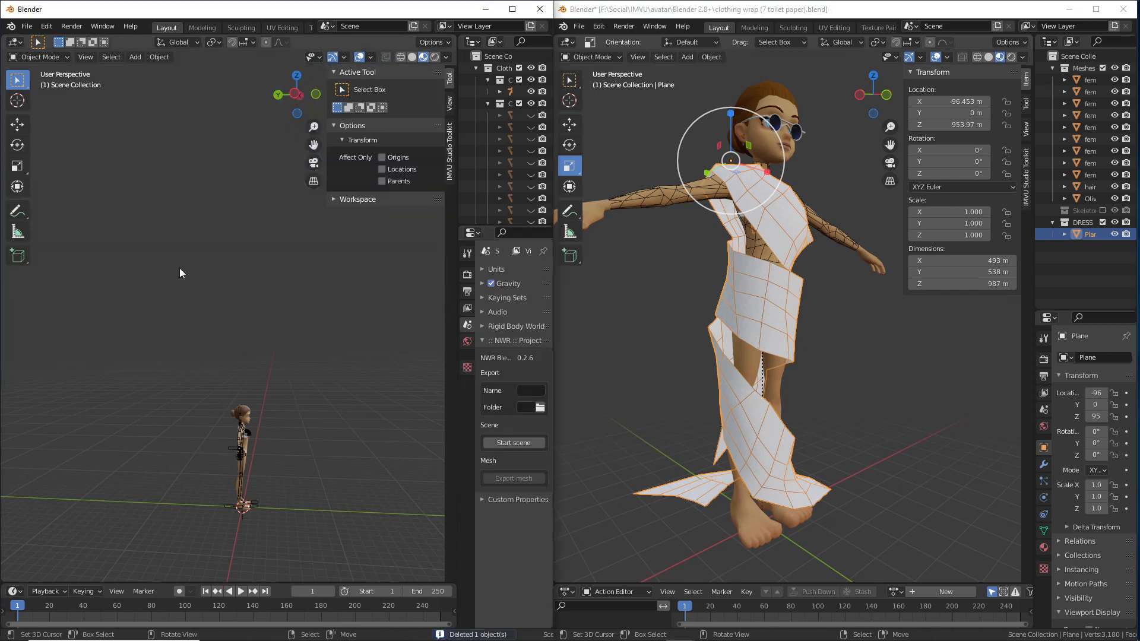
- Set the 3D cursor's location in the clothing wrap file to 0 m on X, Y and Z
{"action": "mouse_move", "coordinate": [801, 297]}
{"action": "middle_mouse_down"}
{"action": "mouse_move", "coordinate": [764, 301]}
{"action": "mouse_move", "coordinate": [799, 289]}
{"action": "middle_mouse_up"}
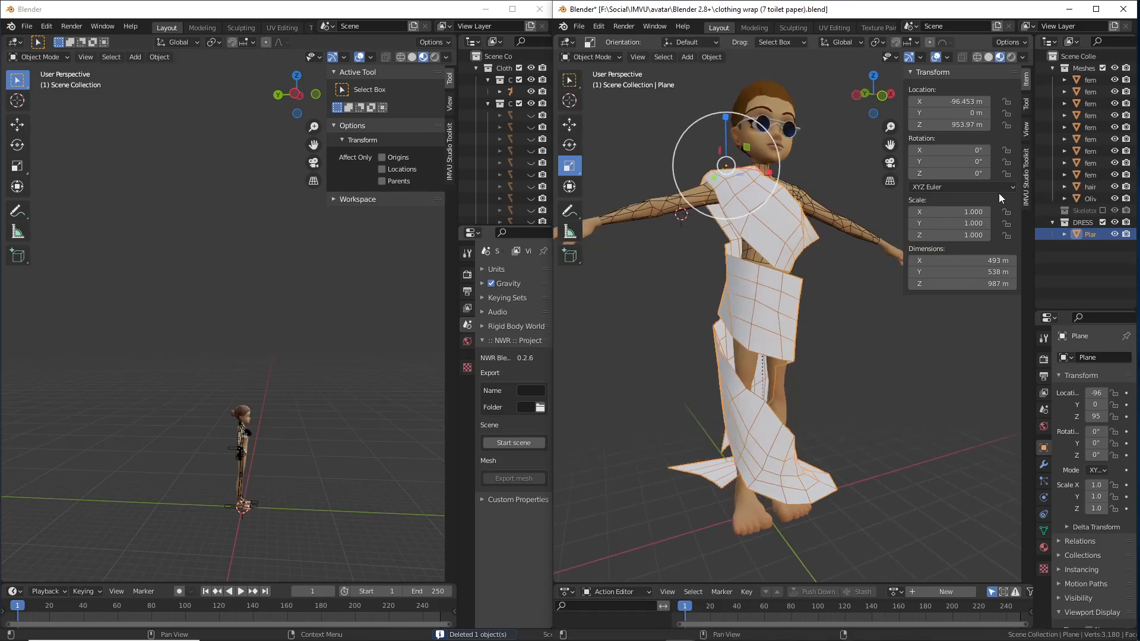
{"action": "left_click", "coordinate": [1027, 130]}
{"action": "key", "text": "ctrl+2"}
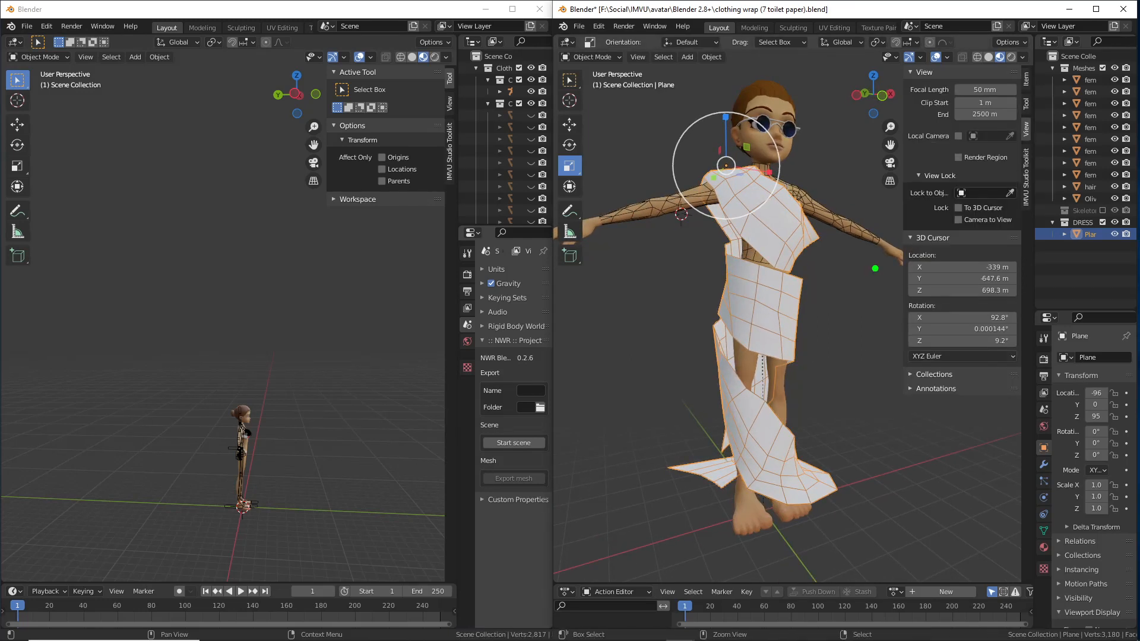
{"action": "mouse_move", "coordinate": [891, 271]}
{"action": "left_mouse_down"}
{"action": "mouse_move", "coordinate": [892, 285]}
{"action": "mouse_move", "coordinate": [876, 270]}
{"action": "mouse_move", "coordinate": [876, 289]}
{"action": "mouse_move", "coordinate": [890, 349]}
{"action": "mouse_move", "coordinate": [879, 333]}
{"action": "left_mouse_up"}
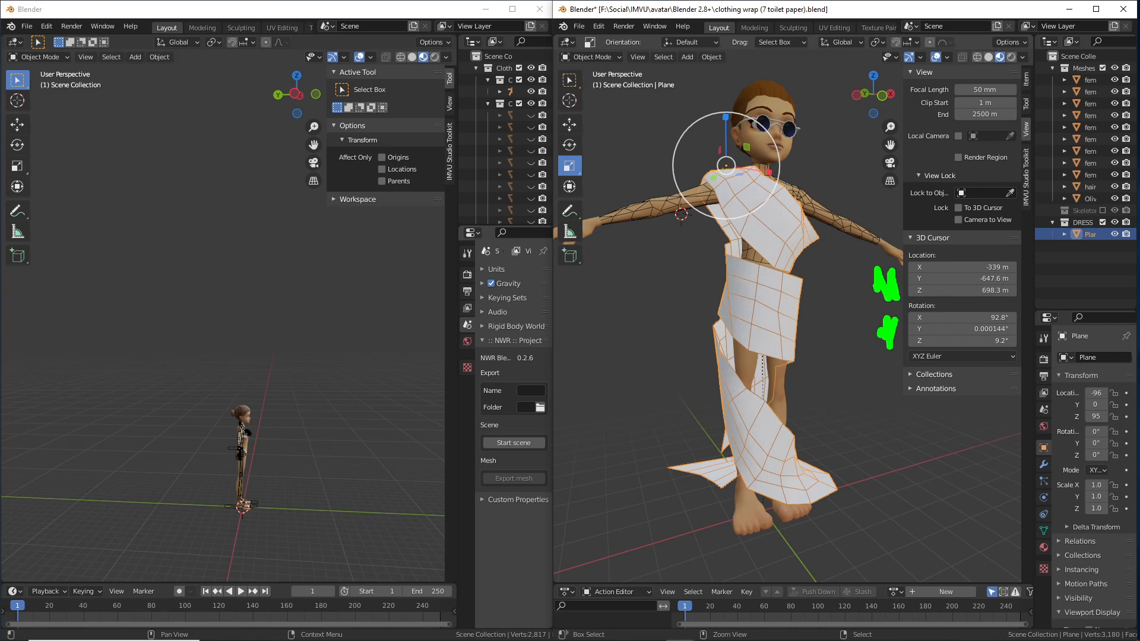
{"action": "key", "text": "Escape"}
{"action": "left_click", "coordinate": [1000, 266]}
{"action": "type", "text": "0"}
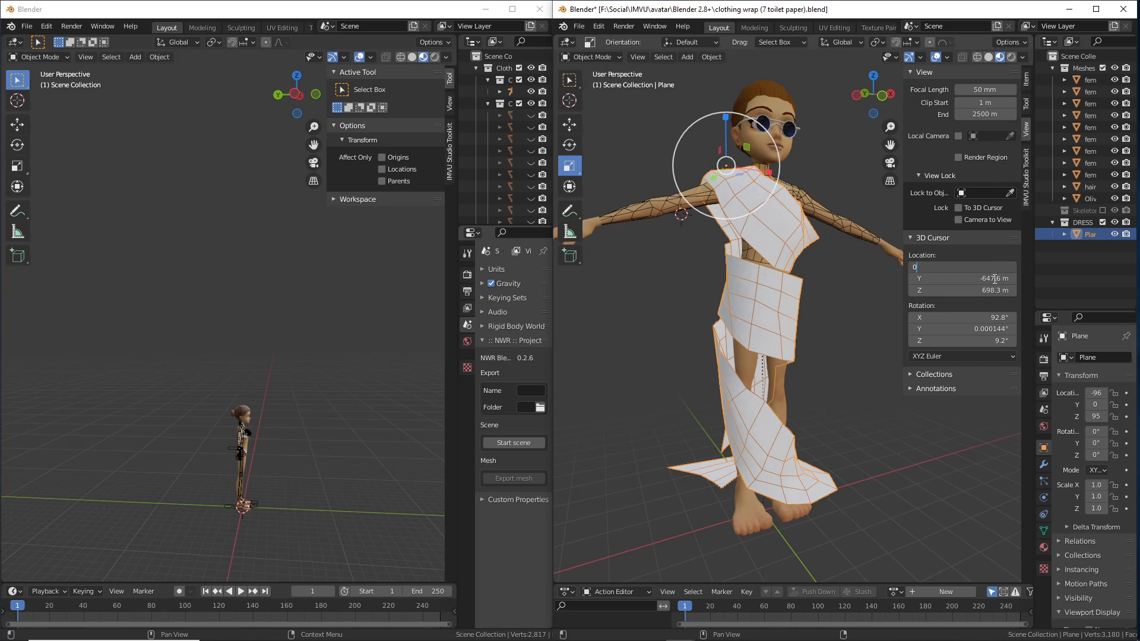
{"action": "key", "text": "Return"}
{"action": "left_click", "coordinate": [997, 278]}
{"action": "type", "text": "0"}
{"action": "key", "text": "Return"}
{"action": "left_click", "coordinate": [992, 291]}
{"action": "type", "text": "0"}
{"action": "key", "text": "Return"}
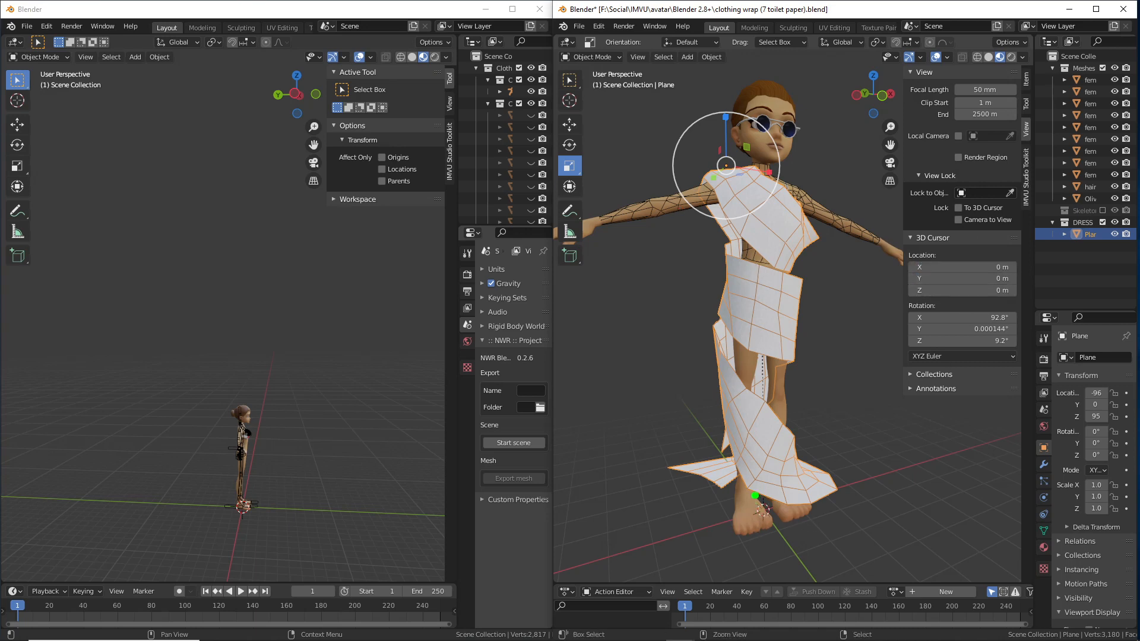
- Set the 3D cursor's rotation to 0° on X, Y and Z
{"action": "left_click_drag", "start_coordinate": [754, 496], "coordinate": [721, 482]}
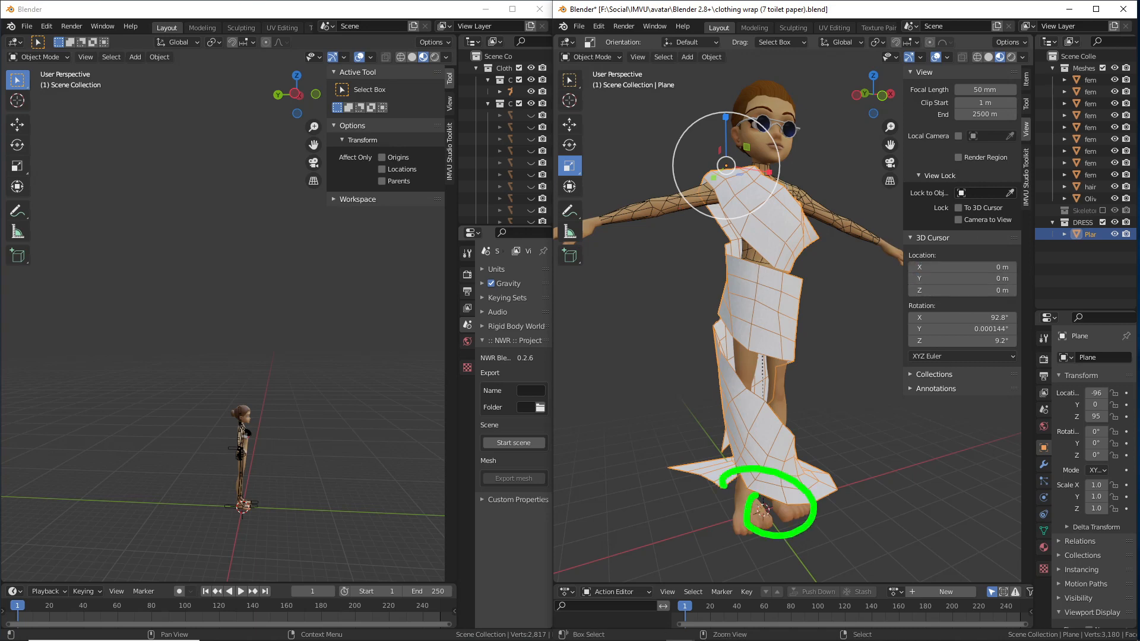
{"action": "left_click", "coordinate": [994, 319]}
{"action": "type", "text": "0"}
{"action": "left_click", "coordinate": [993, 329]}
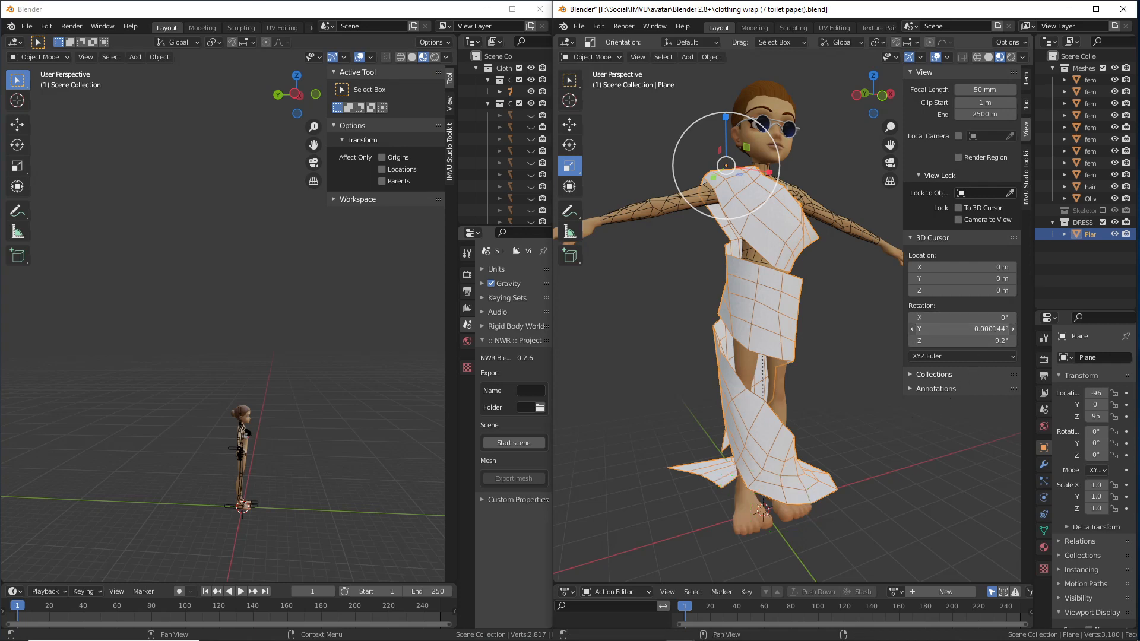
{"action": "type", "text": "0"}
{"action": "left_click", "coordinate": [993, 341]}
{"action": "type", "text": "0"}
{"action": "key", "text": "Return"}
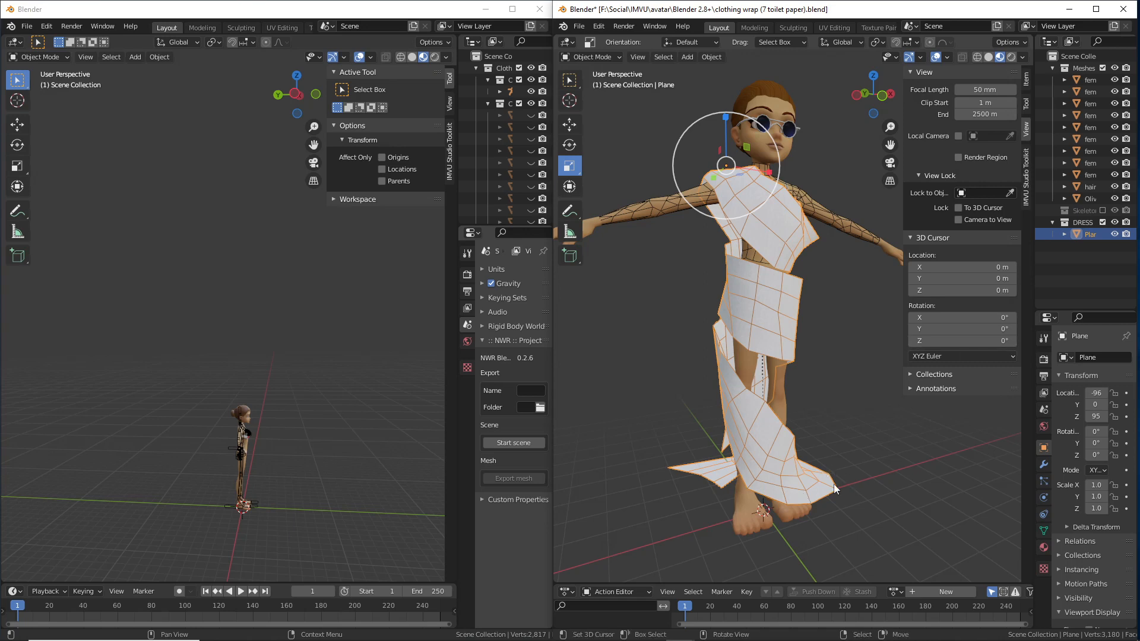
- Set the dress's origin to the 3D cursor at the avatar's feet
{"action": "left_click", "coordinate": [711, 57]}
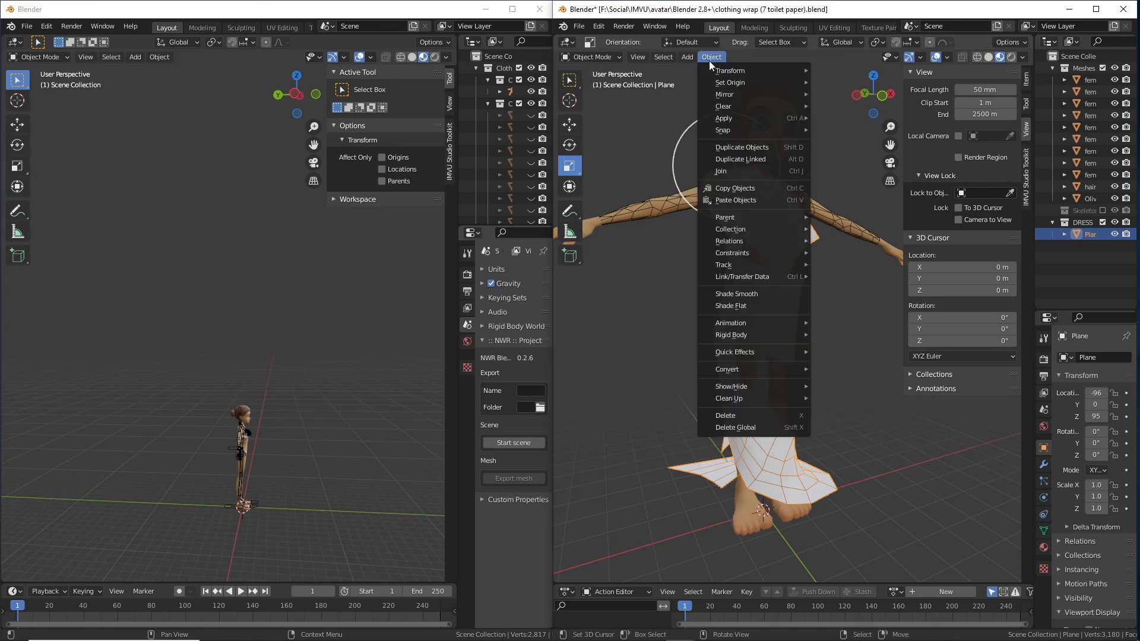
{"action": "mouse_move", "coordinate": [728, 87]}
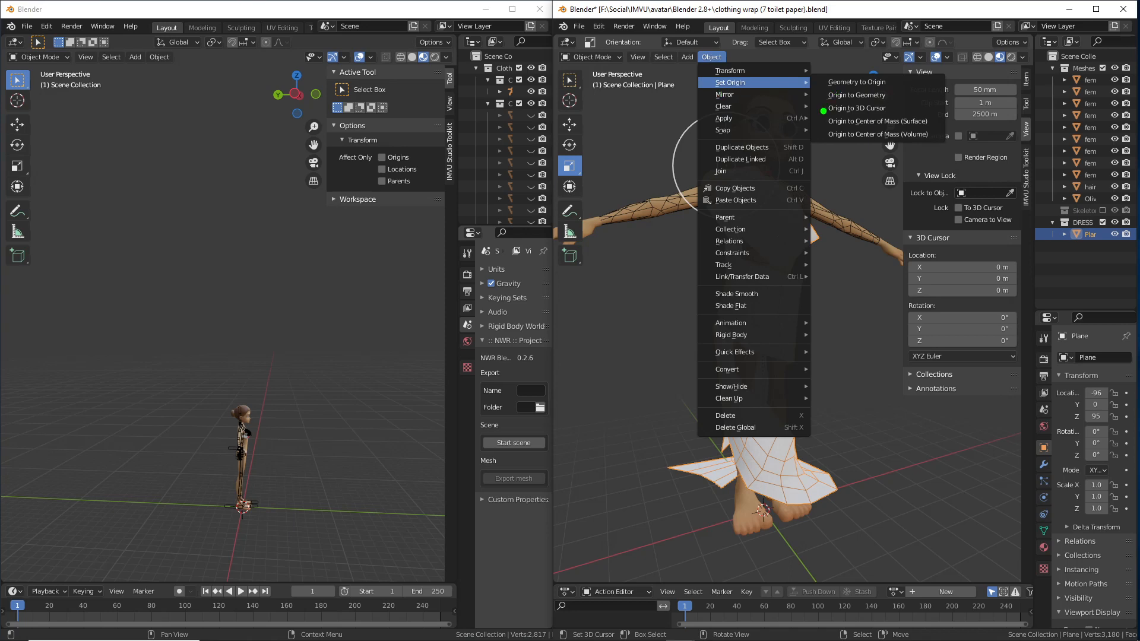
{"action": "left_click_drag", "start_coordinate": [821, 116], "coordinate": [887, 117]}
{"action": "left_click_drag", "start_coordinate": [712, 94], "coordinate": [769, 94]}
{"action": "left_click_drag", "start_coordinate": [698, 65], "coordinate": [725, 64]}
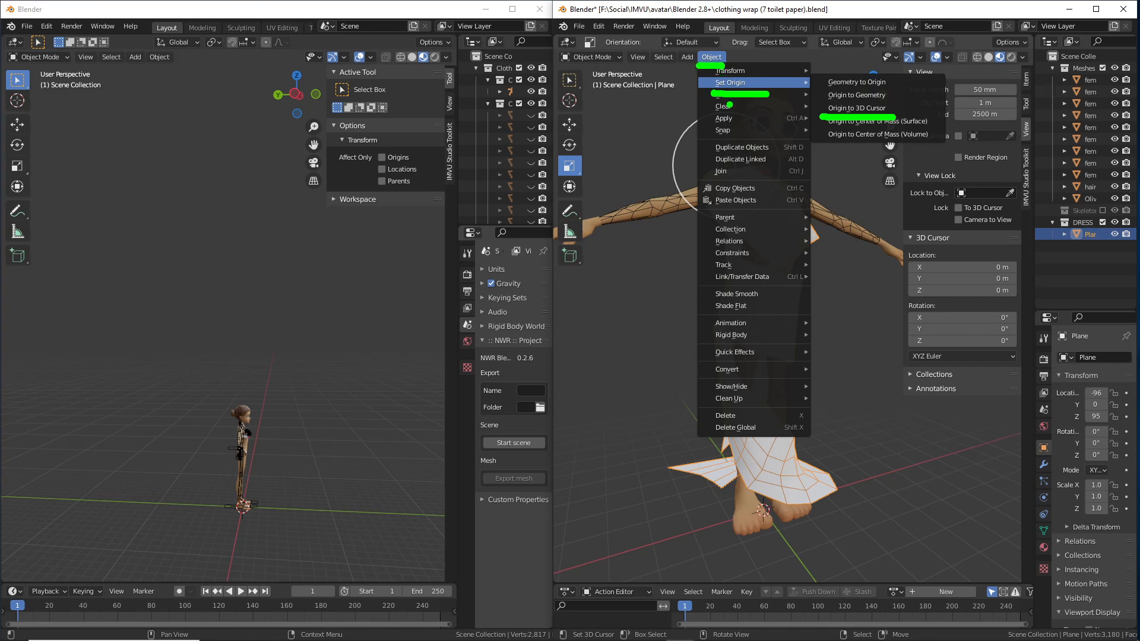
{"action": "key", "text": "Escape"}
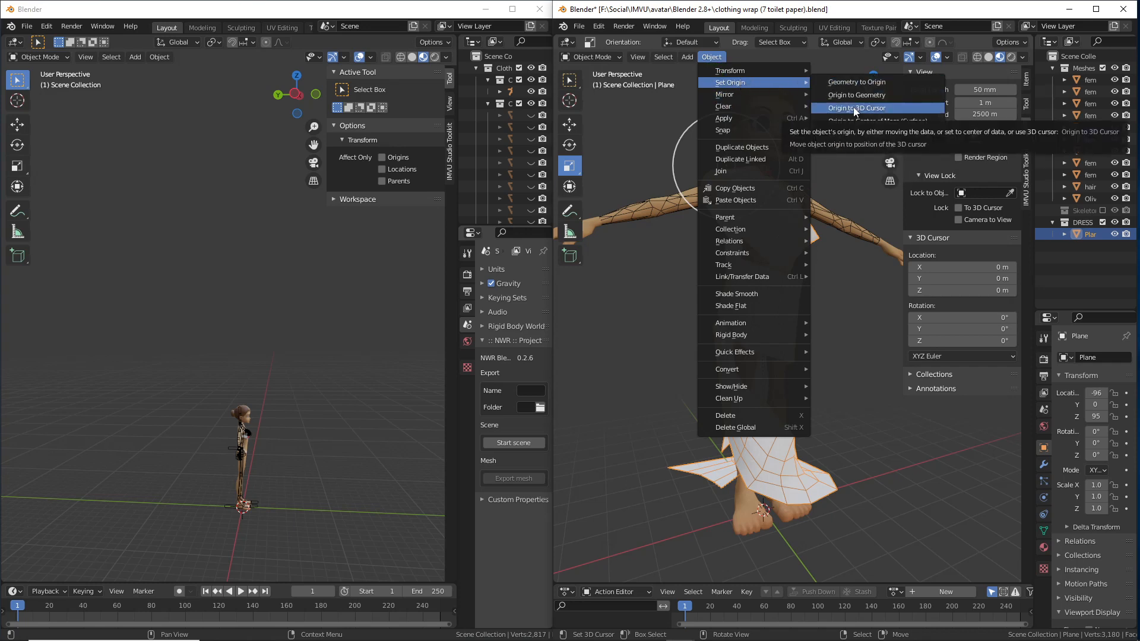
{"action": "left_click", "coordinate": [853, 108]}
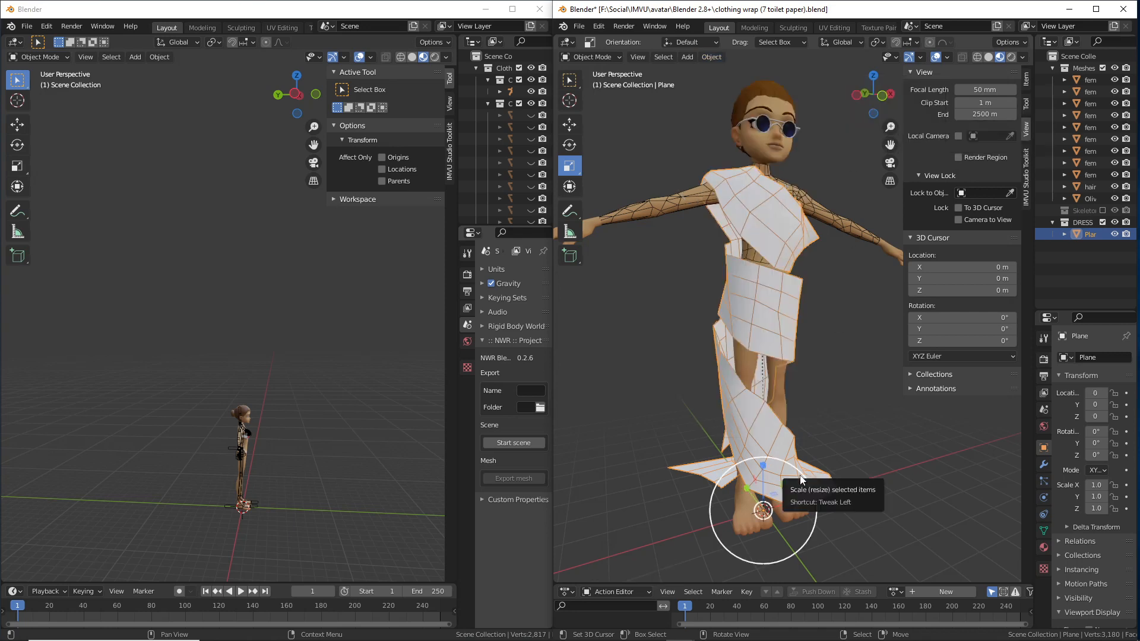
{"action": "mouse_move", "coordinate": [808, 484]}
{"action": "middle_mouse_down"}
{"action": "mouse_move", "coordinate": [835, 474]}
{"action": "mouse_move", "coordinate": [818, 473]}
{"action": "middle_mouse_up"}
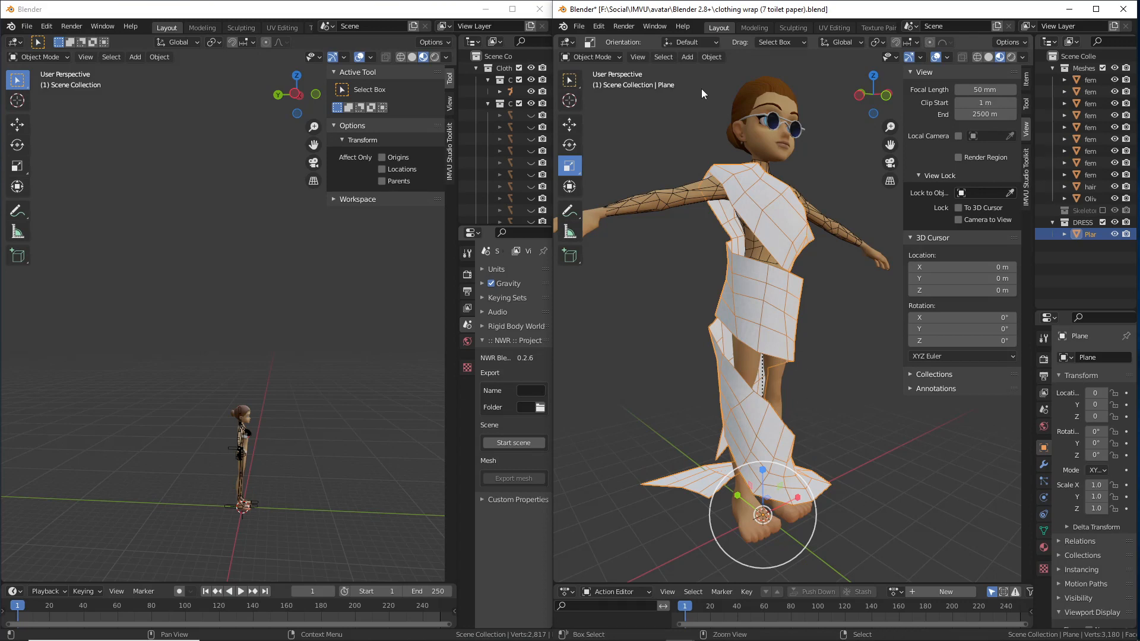
- Undo moving the dress's origin to the 3D cursor
{"action": "left_click", "coordinate": [638, 57]}
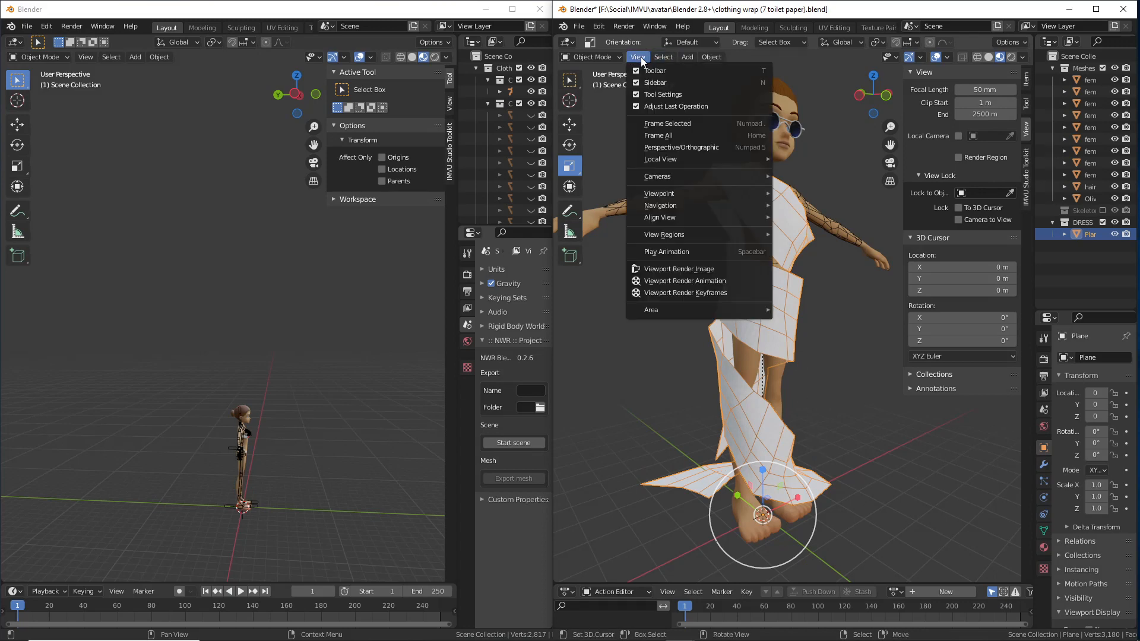
{"action": "left_click", "coordinate": [639, 58]}
{"action": "left_click", "coordinate": [598, 27]}
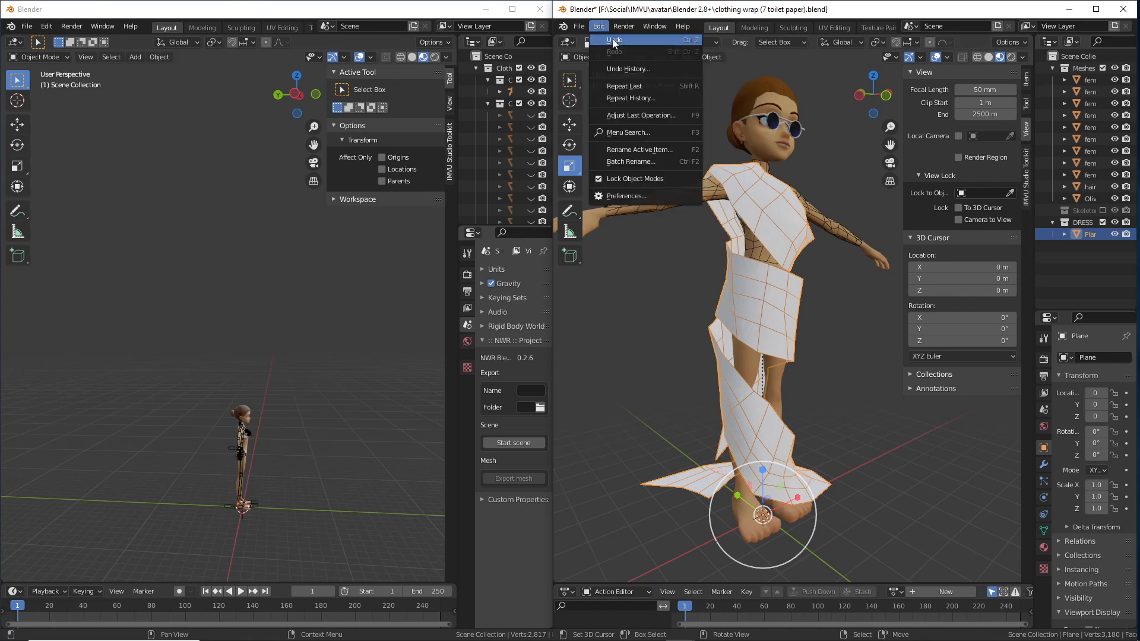
{"action": "left_click", "coordinate": [612, 40]}
{"action": "left_click", "coordinate": [598, 26]}
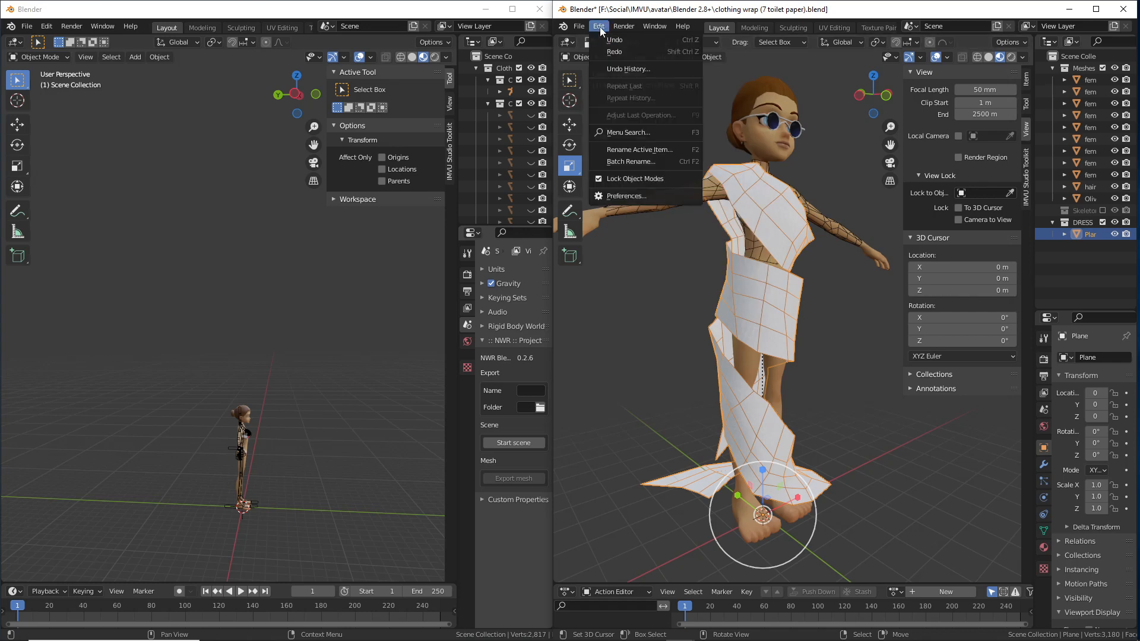
{"action": "left_click", "coordinate": [611, 43]}
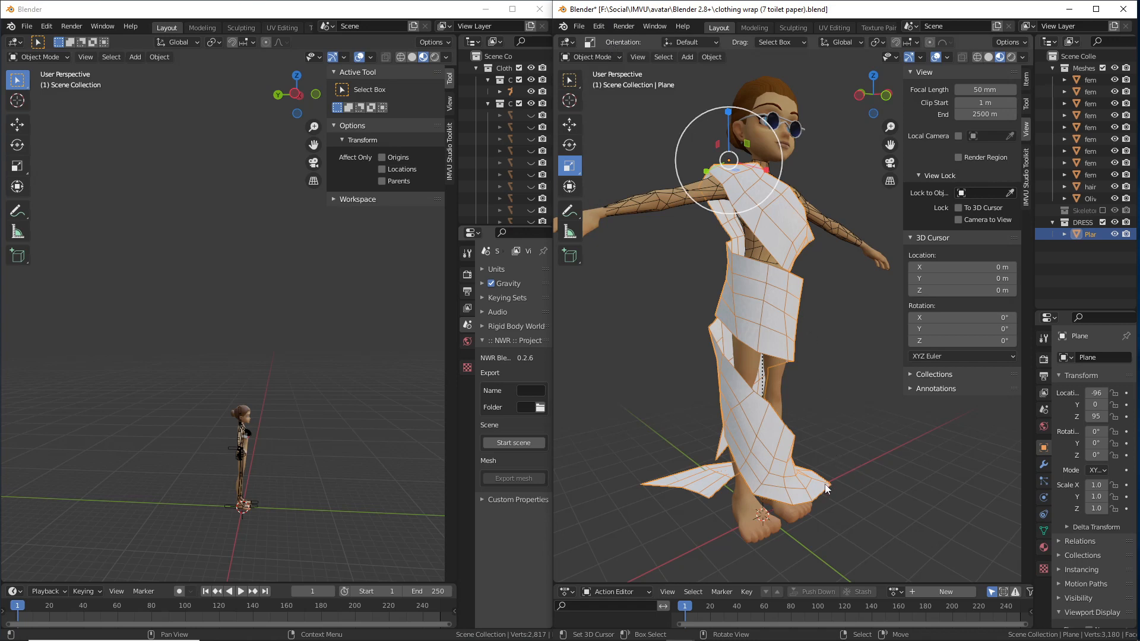
- Try scaling the dress about its current origin at the shoulder, leaving its size as it was
{"action": "key", "text": "s"}
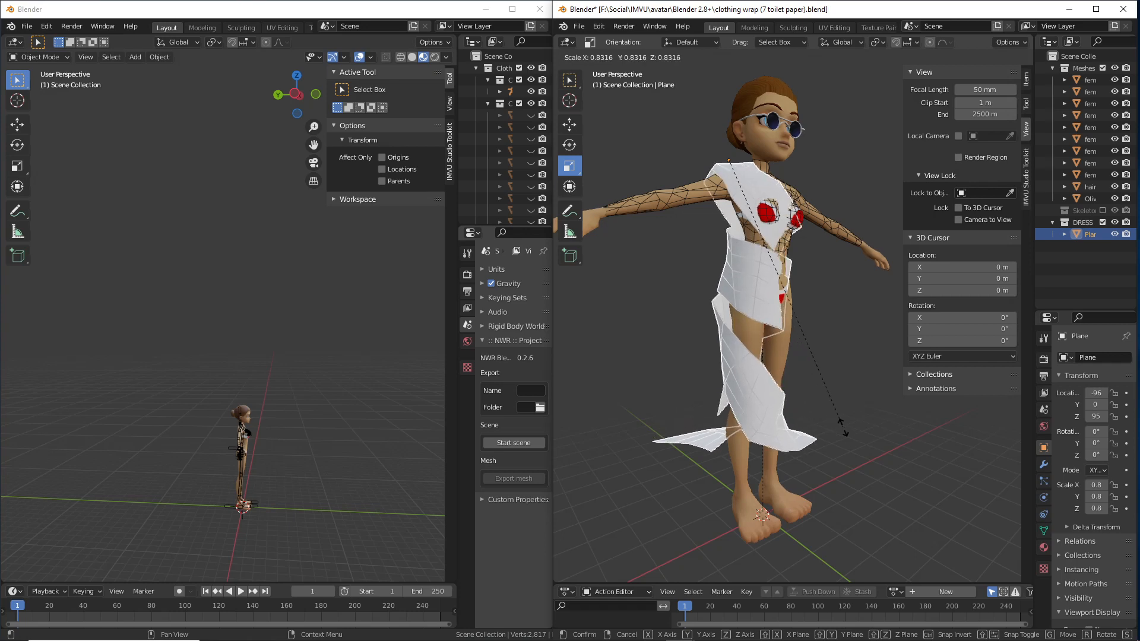
{"action": "right_click", "coordinate": [853, 437]}
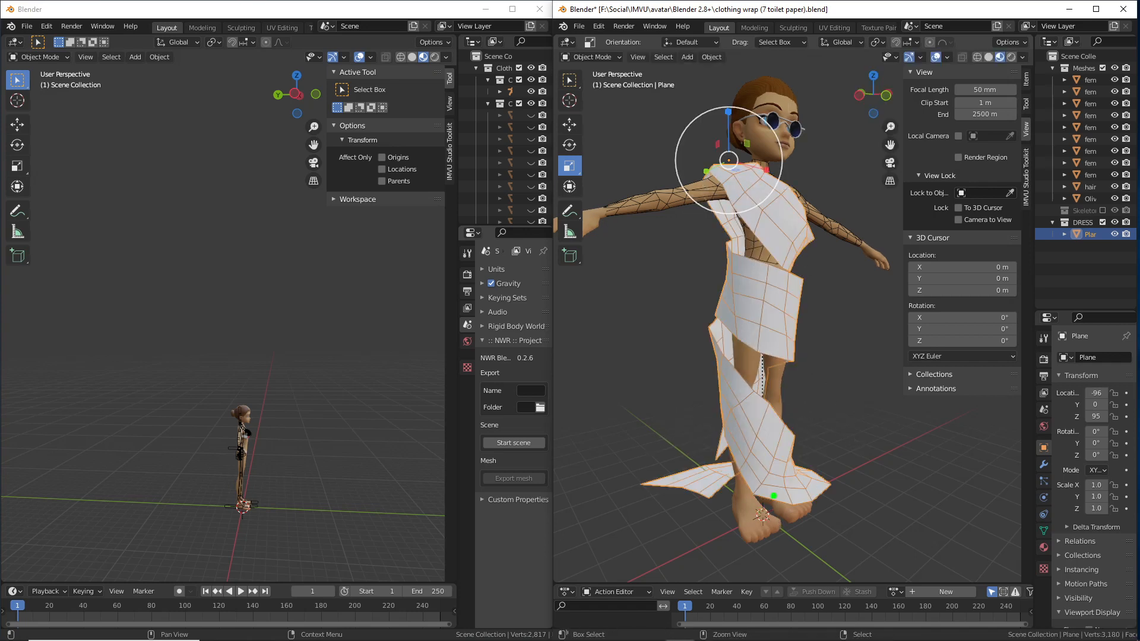
{"action": "mouse_move", "coordinate": [765, 494]}
{"action": "left_mouse_down"}
{"action": "mouse_move", "coordinate": [724, 503]}
{"action": "mouse_move", "coordinate": [774, 521]}
{"action": "left_mouse_up"}
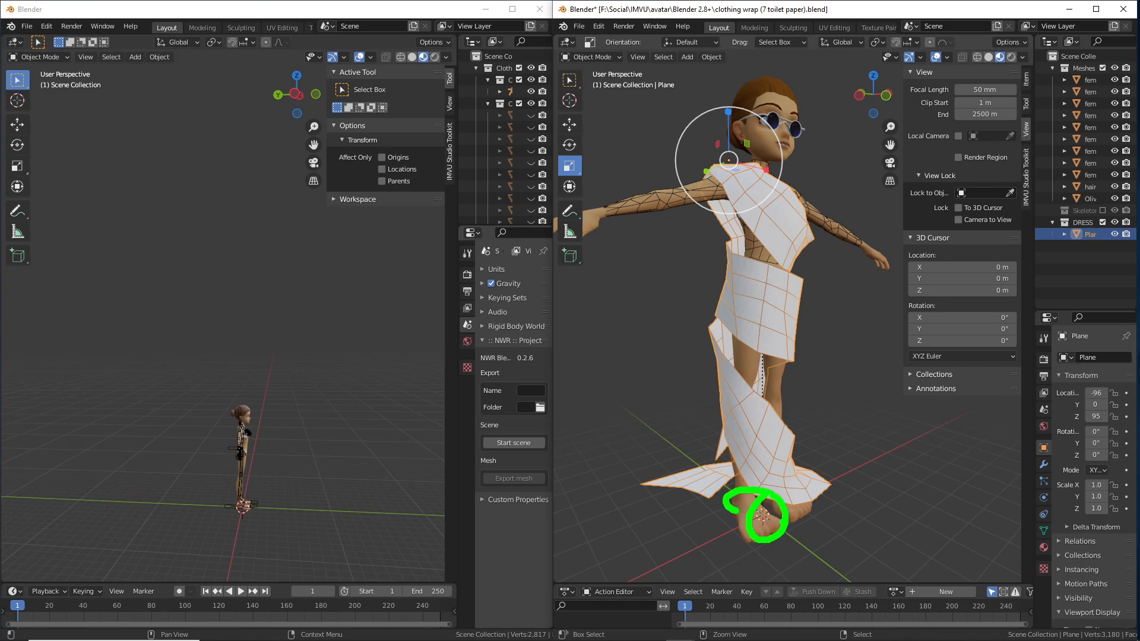
- Select the avatar's feet, lower body, top and hands one by one to check where their origins lie
{"action": "left_click", "coordinate": [757, 536]}
{"action": "left_click", "coordinate": [794, 514]}
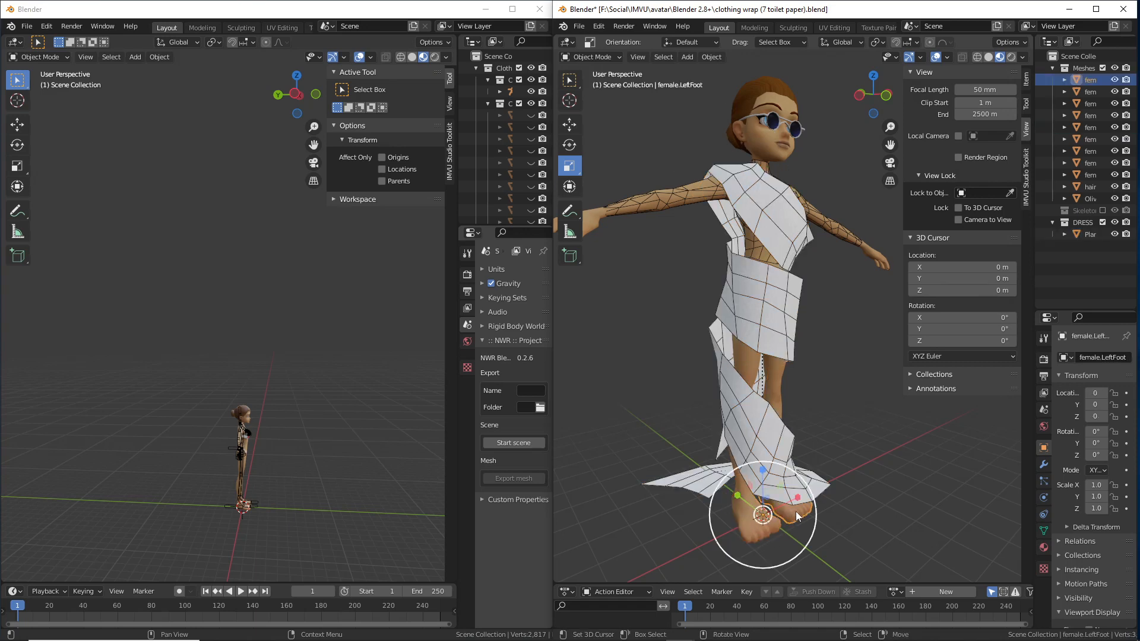
{"action": "left_click", "coordinate": [774, 368]}
{"action": "left_click", "coordinate": [749, 243]}
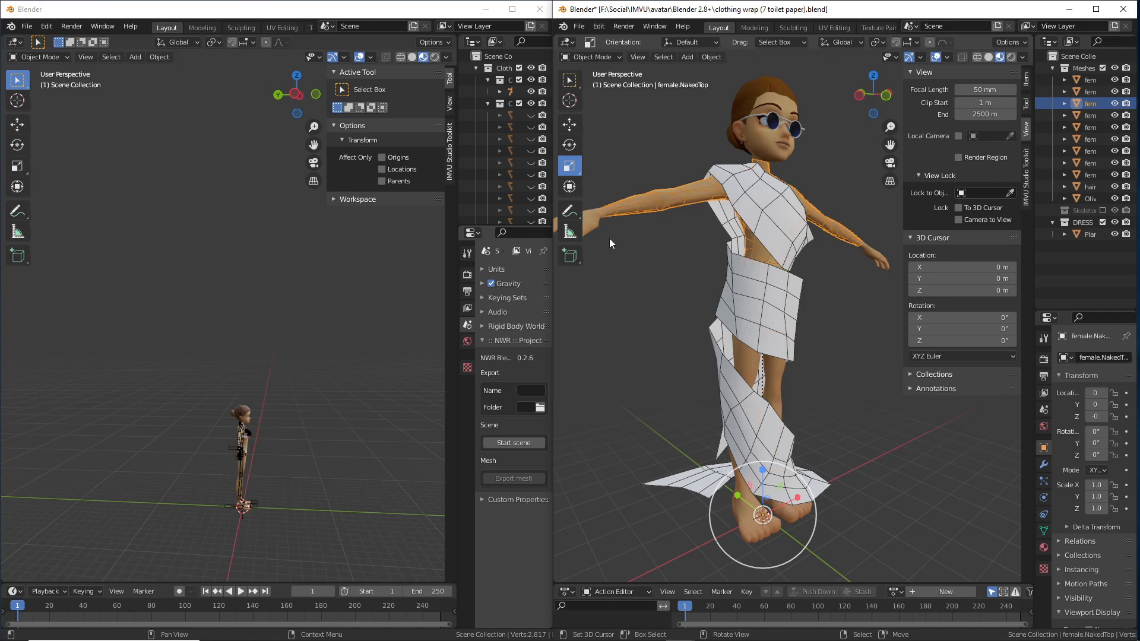
{"action": "left_click", "coordinate": [593, 229]}
{"action": "left_click", "coordinate": [877, 262]}
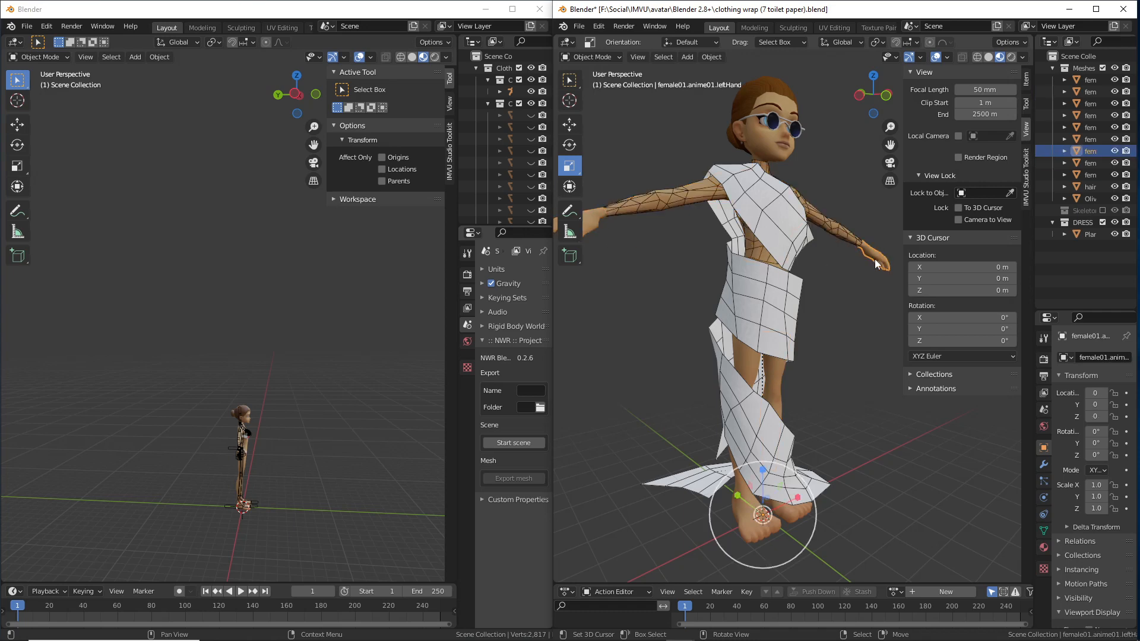
- Select the wrap dress and set its origin to the 3D cursor at the world centre
{"action": "mouse_move", "coordinate": [771, 409]}
{"action": "middle_mouse_down"}
{"action": "mouse_move", "coordinate": [664, 408]}
{"action": "mouse_move", "coordinate": [816, 412]}
{"action": "mouse_move", "coordinate": [782, 393]}
{"action": "middle_mouse_up"}
{"action": "left_click", "coordinate": [780, 331]}
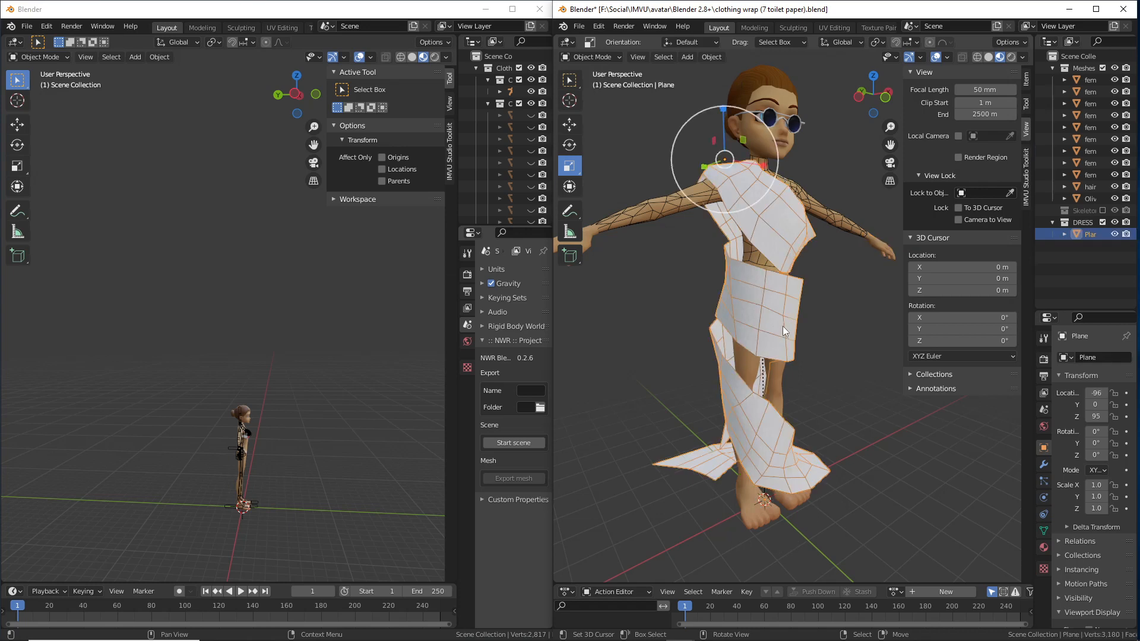
{"action": "middle_click_drag", "start_coordinate": [768, 483], "coordinate": [785, 494]}
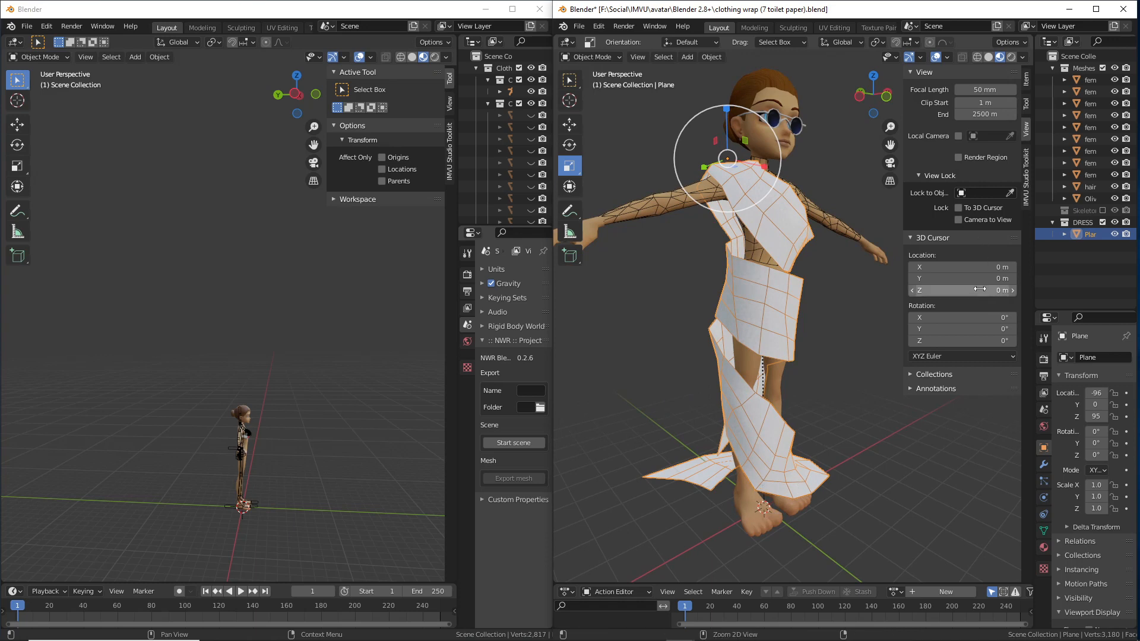
{"action": "left_click_drag", "start_coordinate": [895, 265], "coordinate": [892, 325]}
{"action": "key", "text": "Escape"}
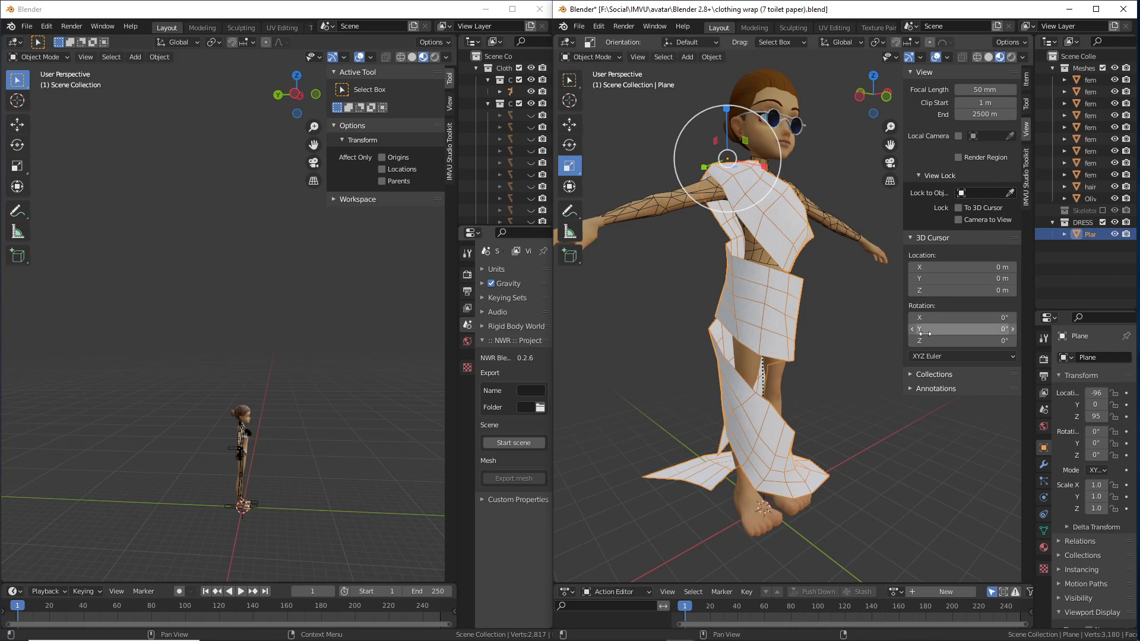
{"action": "left_click", "coordinate": [711, 58]}
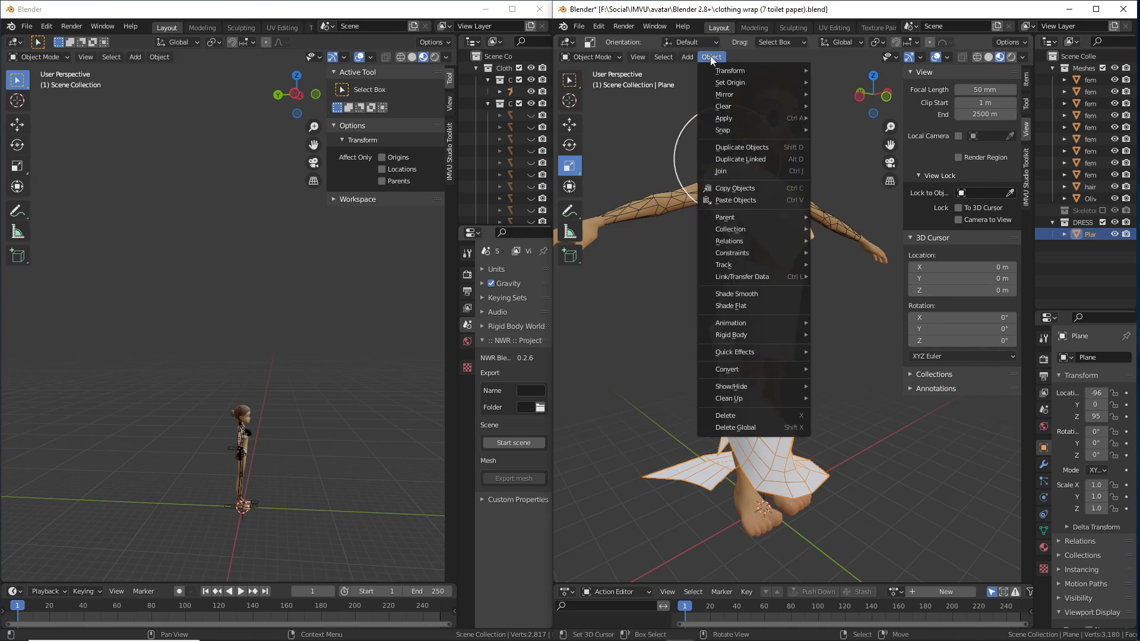
{"action": "mouse_move", "coordinate": [737, 80]}
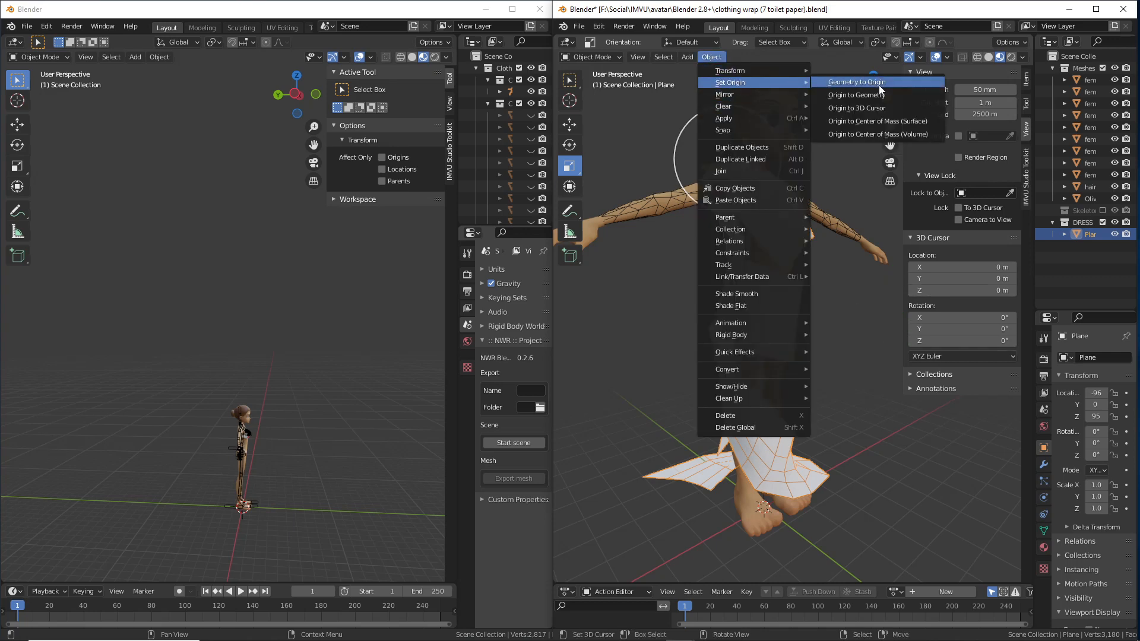
{"action": "key", "text": "ctrl+2"}
{"action": "left_click_drag", "start_coordinate": [847, 121], "coordinate": [874, 121]}
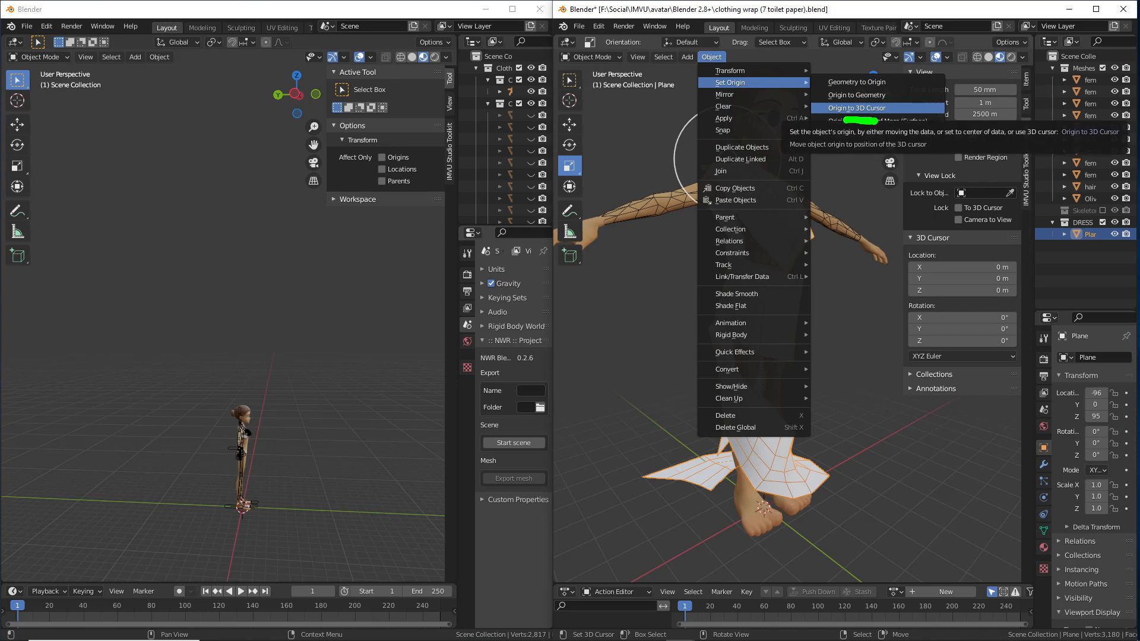
{"action": "left_click_drag", "start_coordinate": [716, 95], "coordinate": [736, 94]}
{"action": "key", "text": "Escape"}
{"action": "mouse_move", "coordinate": [737, 86]}
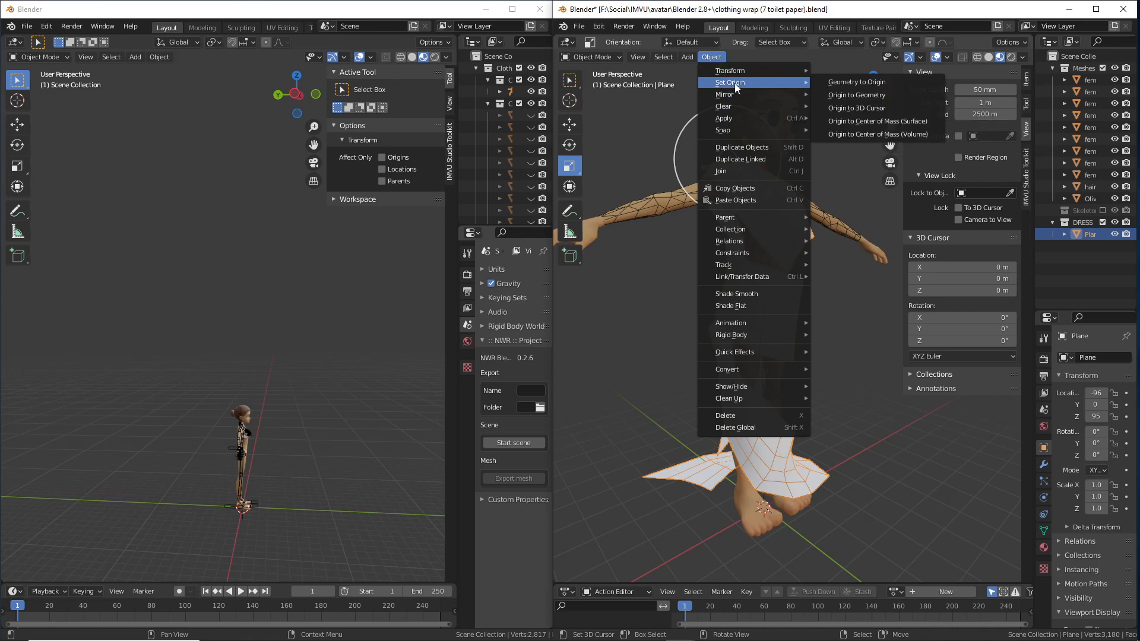
{"action": "left_click", "coordinate": [864, 106]}
{"action": "right_click", "coordinate": [825, 477]}
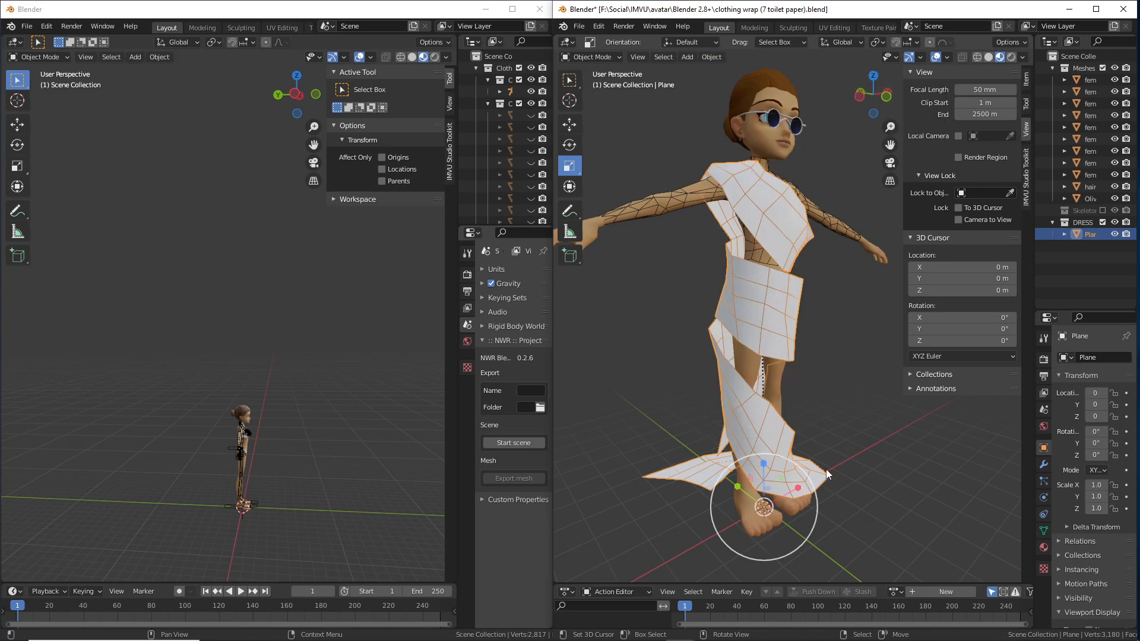
- Copy the dress object and paste it into the IMVU Studio Toolkit scene in the other Blender window
{"action": "left_click", "coordinate": [710, 58]}
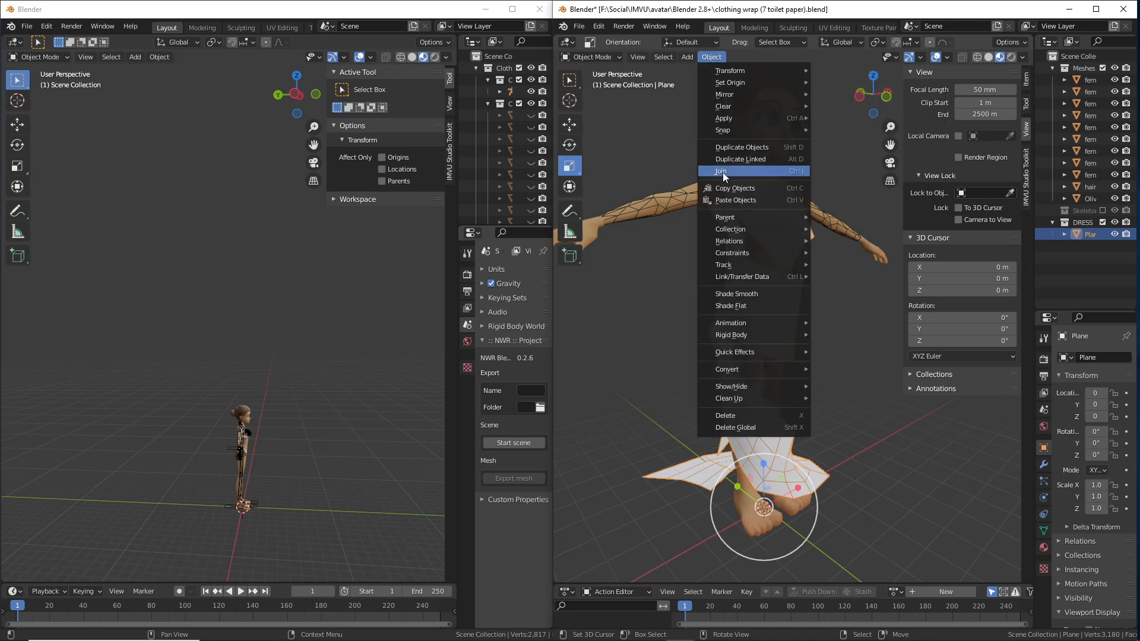
{"action": "left_click", "coordinate": [723, 187]}
{"action": "left_click", "coordinate": [157, 56]}
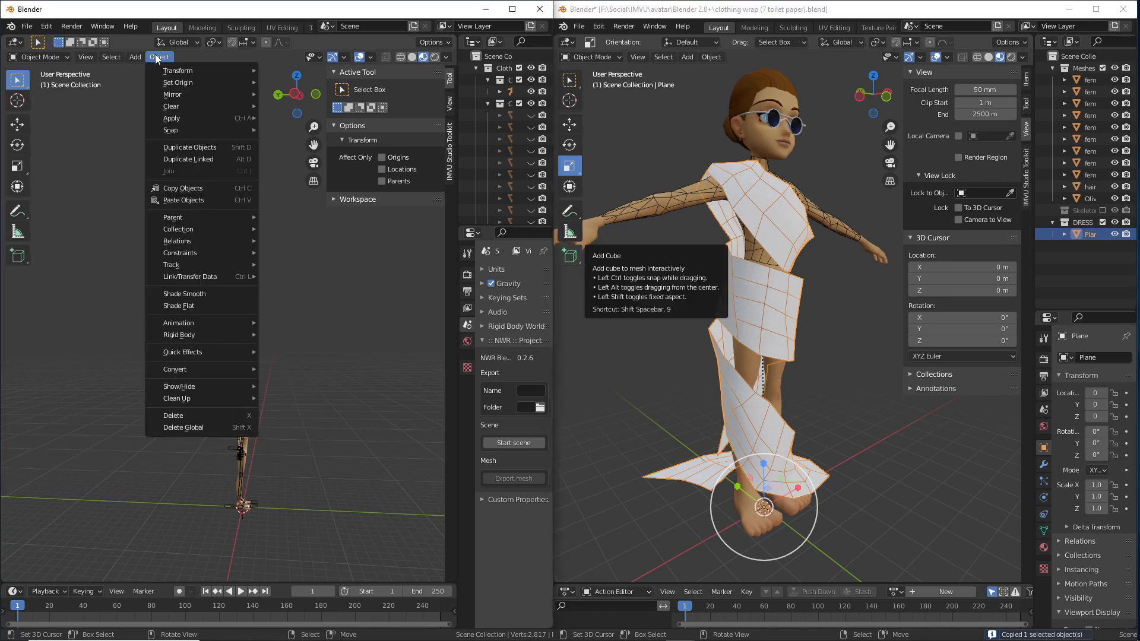
{"action": "left_click", "coordinate": [180, 201]}
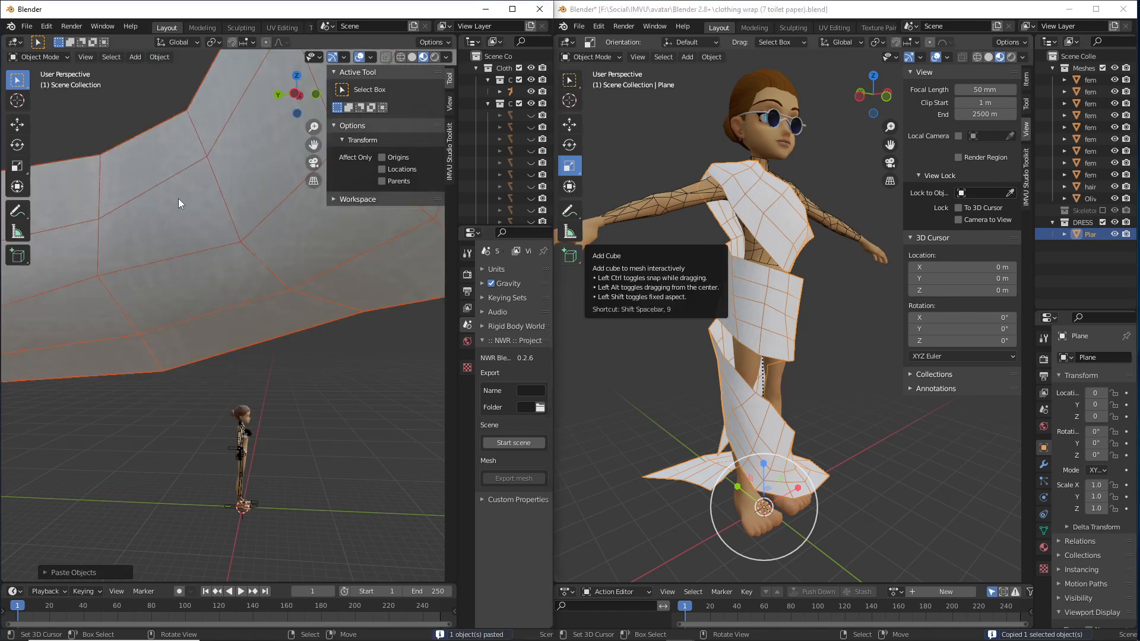
- Select the pasted dress and set its X scale to 0.01
{"action": "left_click", "coordinate": [204, 265]}
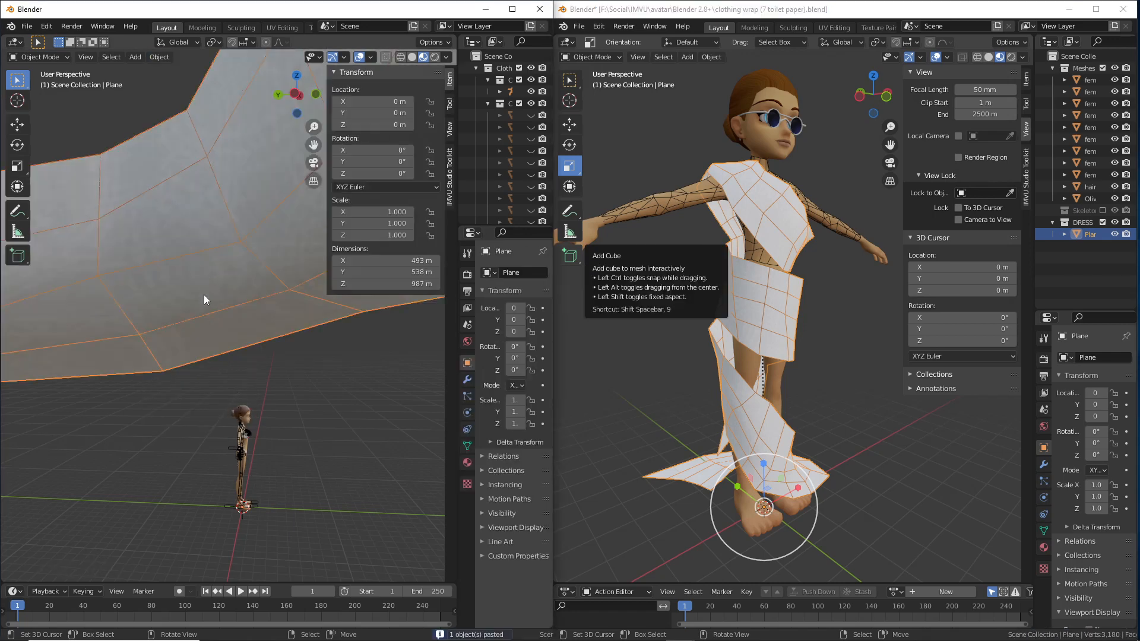
{"action": "middle_click_drag", "start_coordinate": [204, 294], "coordinate": [249, 448]}
{"action": "mouse_move", "coordinate": [238, 504]}
{"action": "left_mouse_down"}
{"action": "mouse_move", "coordinate": [227, 514]}
{"action": "mouse_move", "coordinate": [211, 483]}
{"action": "left_mouse_up"}
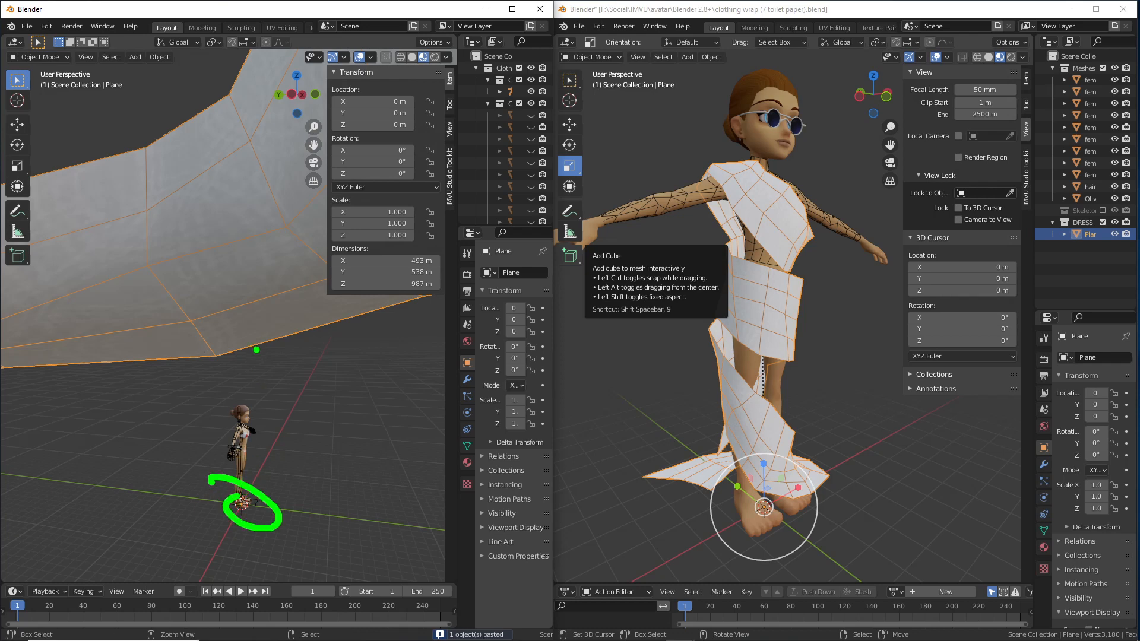
{"action": "key", "text": "Escape"}
{"action": "middle_click_drag", "start_coordinate": [276, 331], "coordinate": [270, 329]}
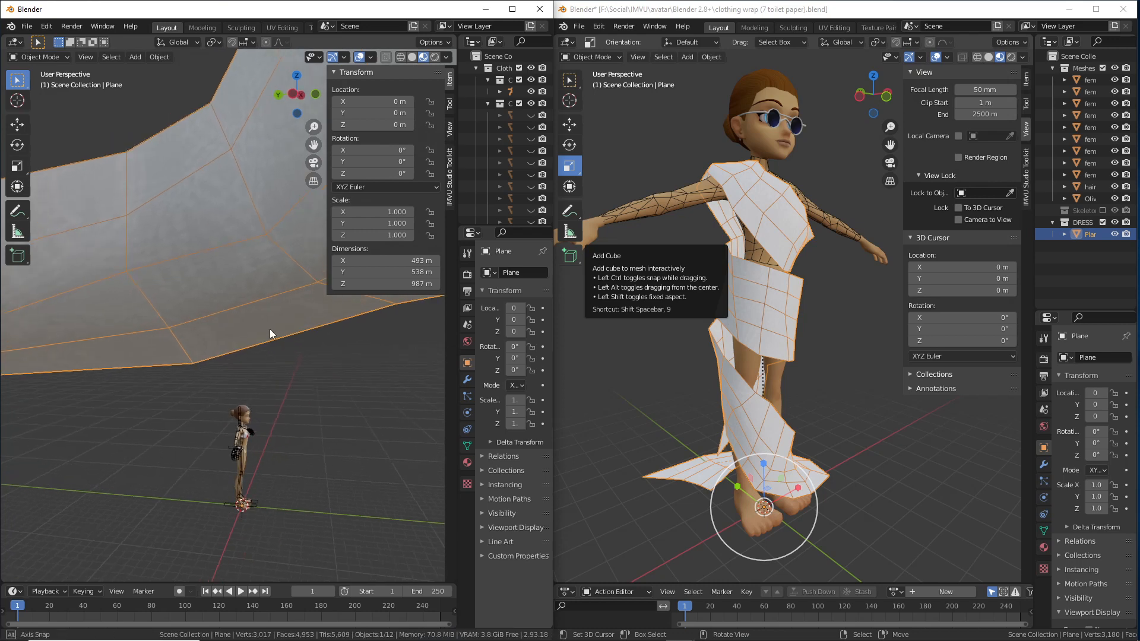
{"action": "left_click", "coordinate": [401, 211]}
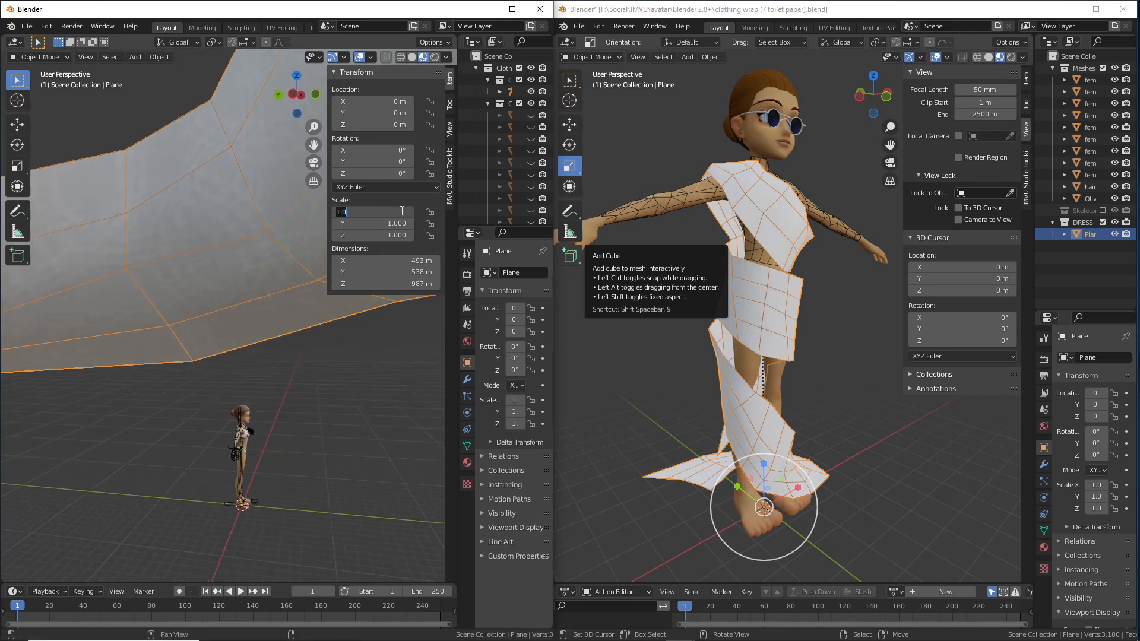
{"action": "type", "text": ".0"}
{"action": "key", "text": "BackSpace"}
{"action": "key", "text": "BackSpace"}
{"action": "type", "text": ".0"}
{"action": "key", "text": "Return"}
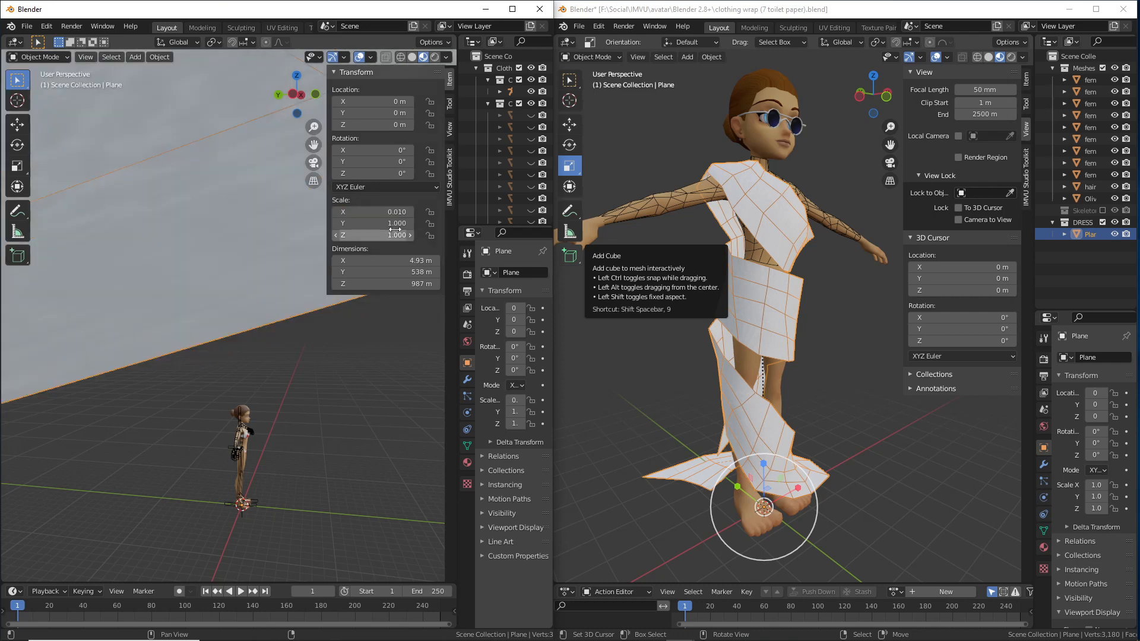
- Set the pasted dress's Y and Z scale to 0.01
{"action": "left_click", "coordinate": [397, 223]}
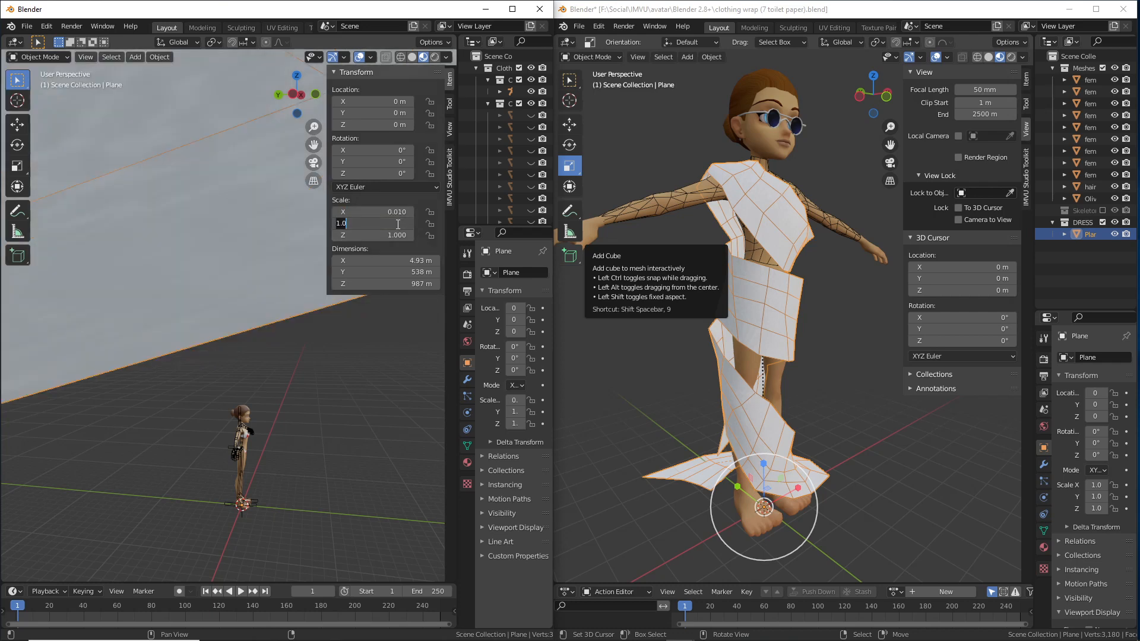
{"action": "type", "text": "0."}
{"action": "left_click", "coordinate": [400, 235]}
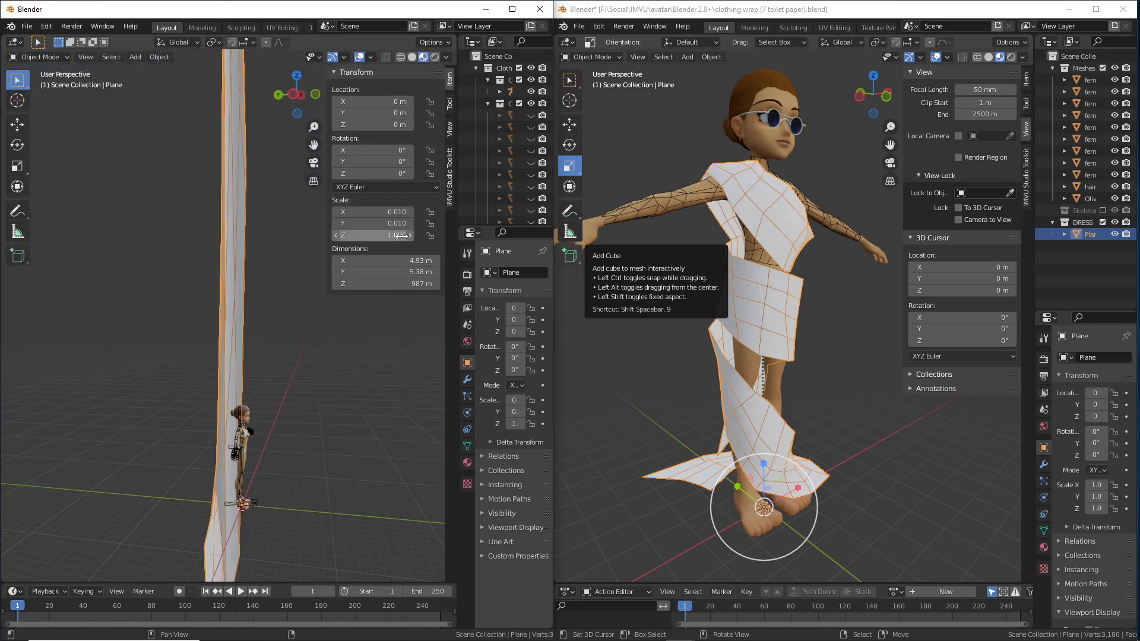
{"action": "type", "text": "0.01"}
{"action": "key", "text": "Return"}
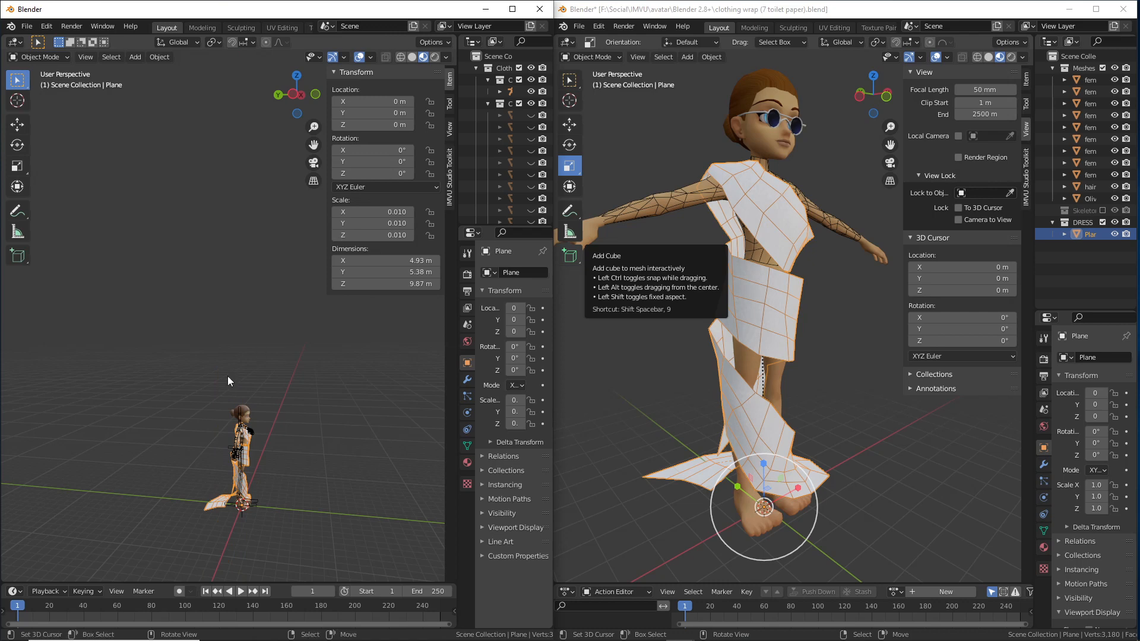
- Frame the scaled dress up close and examine how it fits the avatar, along with its scale values
{"action": "middle_click_drag", "start_coordinate": [281, 440], "coordinate": [240, 411], "text": "shift"}
{"action": "key", "text": "KP_Decimal"}
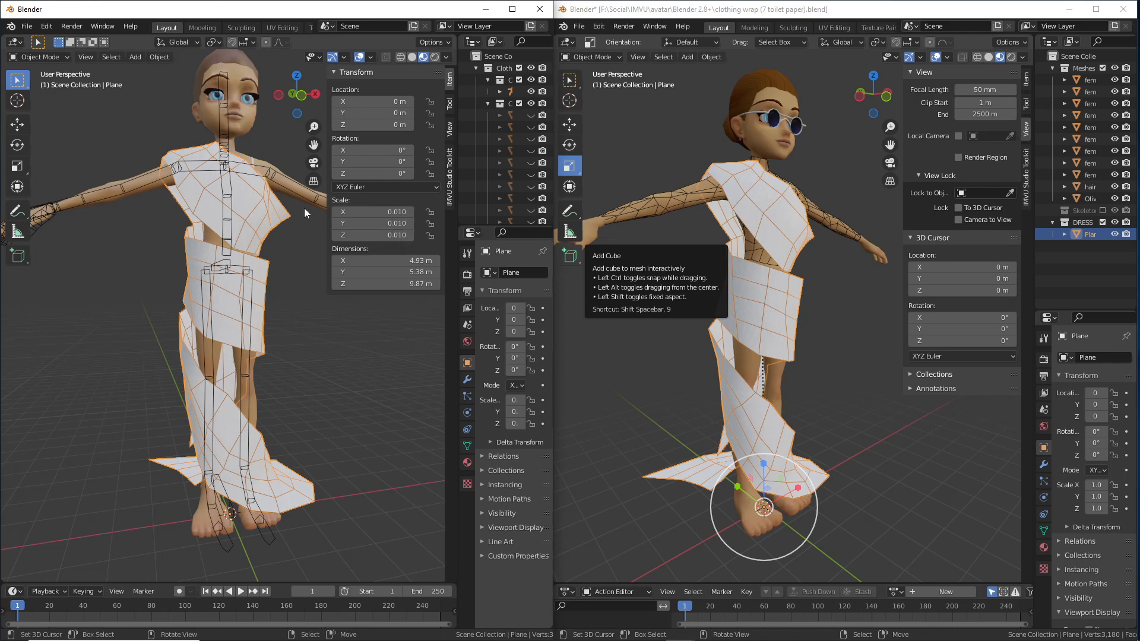
{"action": "middle_click_drag", "start_coordinate": [267, 238], "coordinate": [280, 294]}
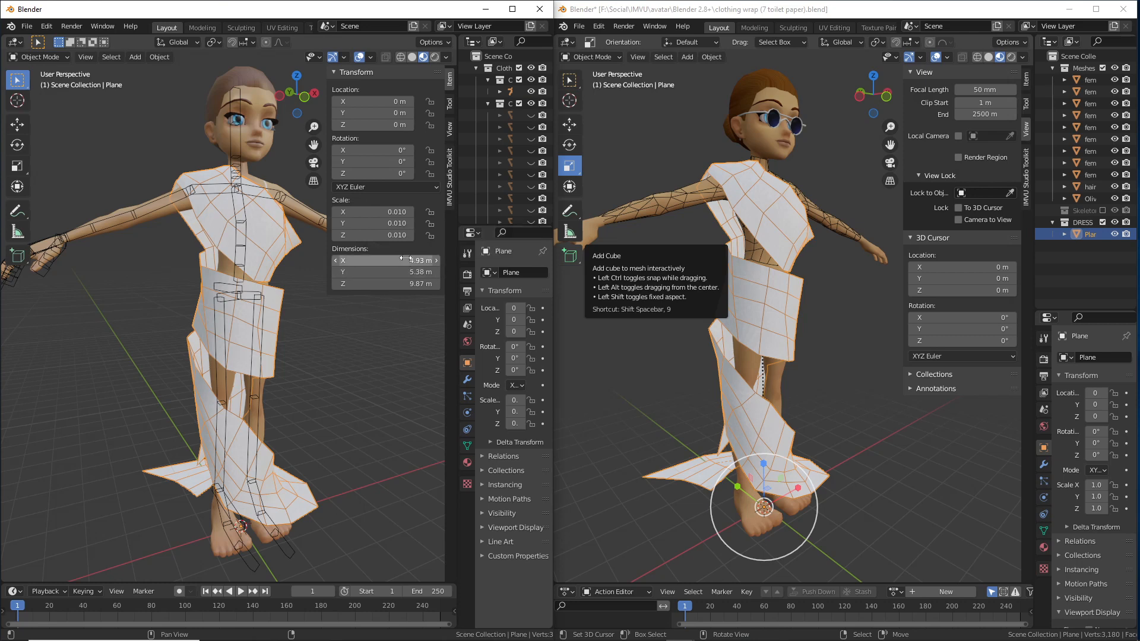
{"action": "key", "text": "ctrl+2"}
{"action": "mouse_move", "coordinate": [386, 196]}
{"action": "left_mouse_down"}
{"action": "mouse_move", "coordinate": [406, 183]}
{"action": "mouse_move", "coordinate": [384, 183]}
{"action": "left_mouse_up"}
{"action": "key", "text": "Escape"}
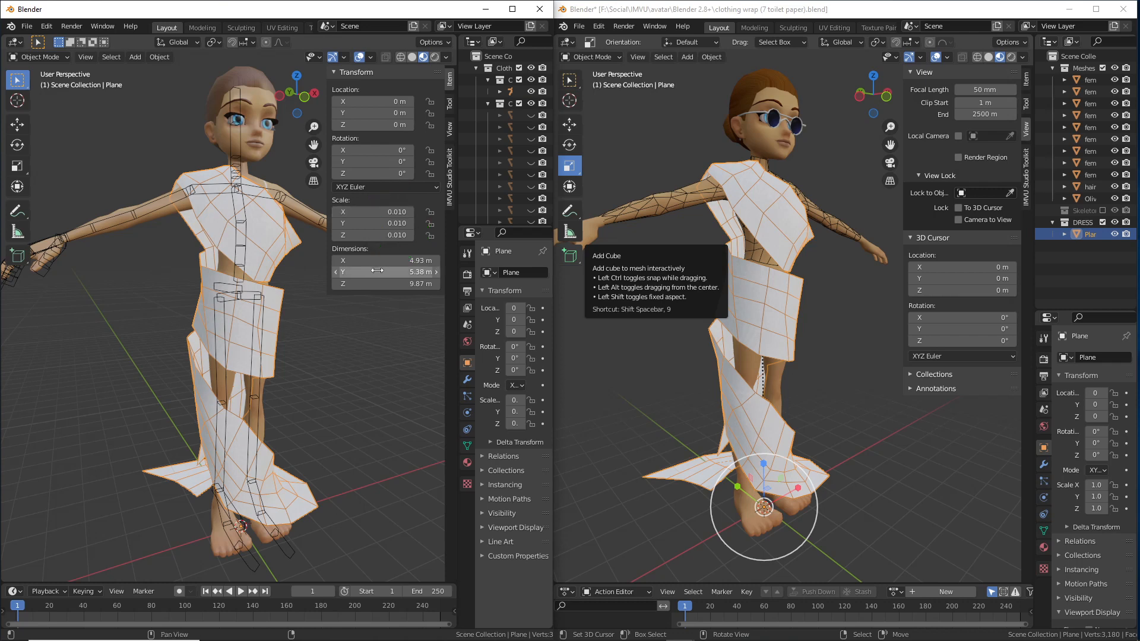
- Start saving the toolkit scene as a new file, reusing the name of "clothing wrap (7 toilet paper).blend" in the Blender 2.8+ folder
{"action": "left_click", "coordinate": [26, 27]}
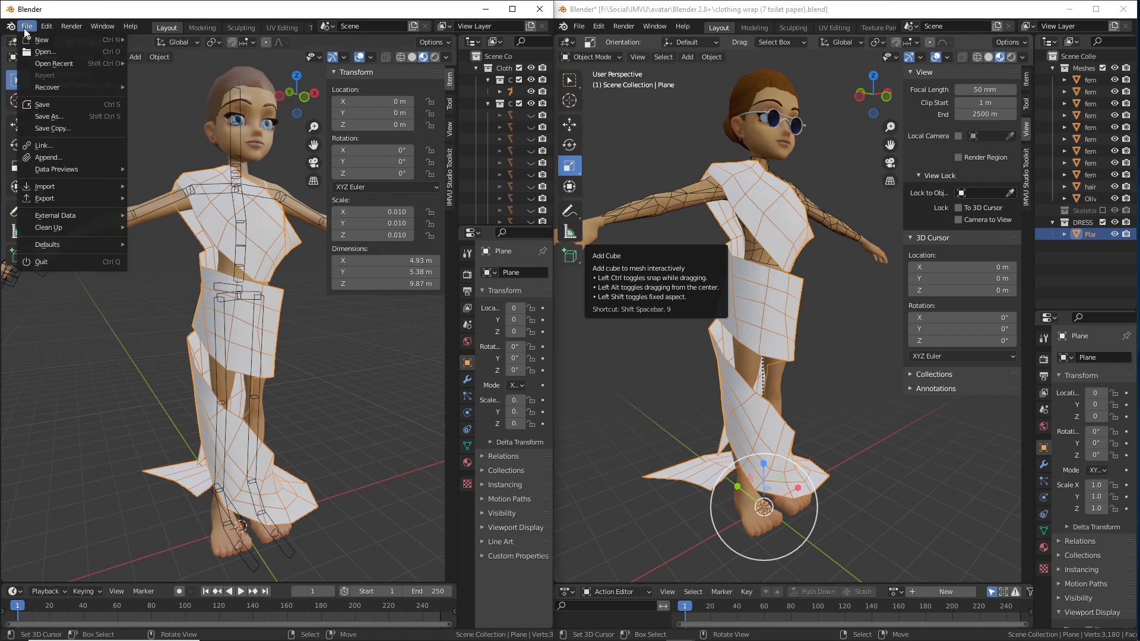
{"action": "left_click", "coordinate": [49, 117]}
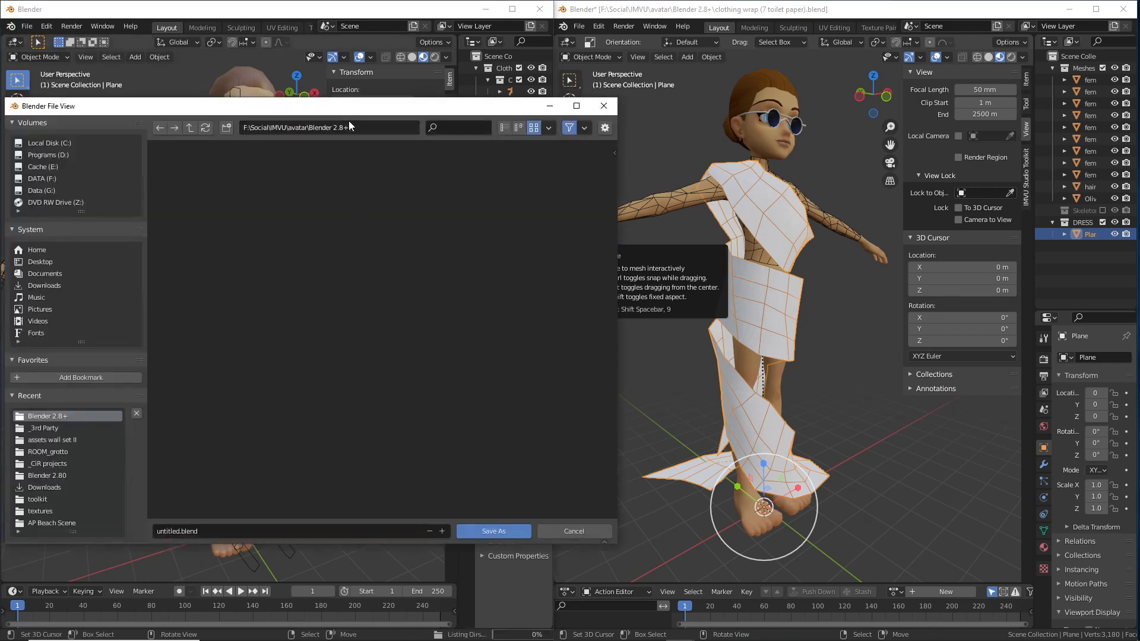
{"action": "left_click_drag", "start_coordinate": [346, 108], "coordinate": [442, 129]}
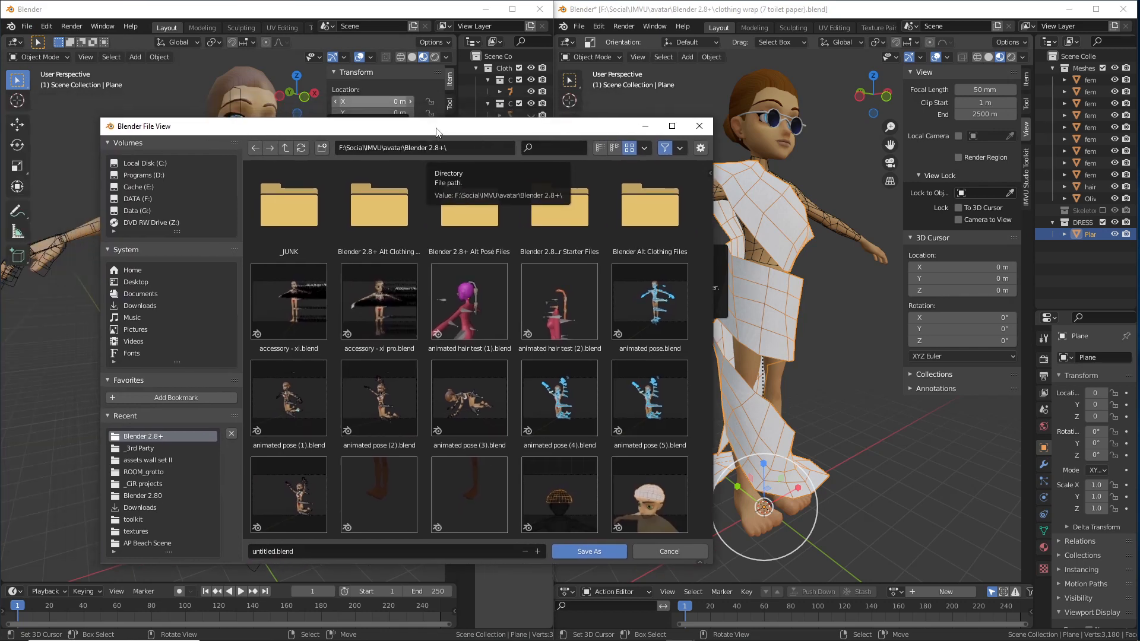
{"action": "scroll", "coordinate": [396, 428], "scroll_direction": "down", "scroll_amount": 4}
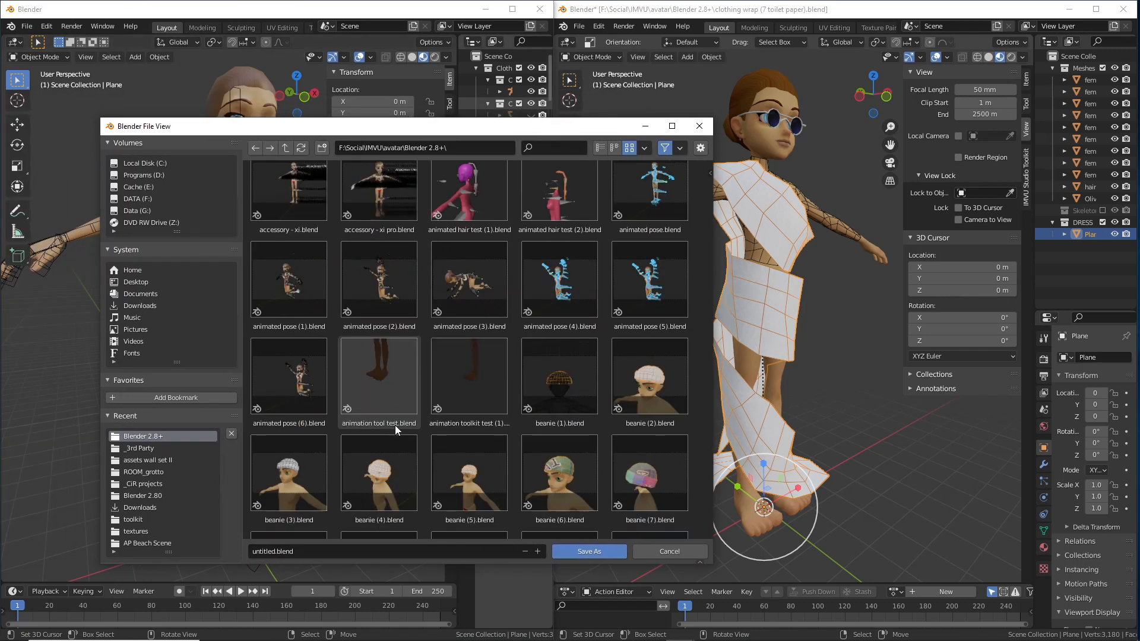
{"action": "scroll", "coordinate": [393, 424], "scroll_direction": "down", "scroll_amount": 15}
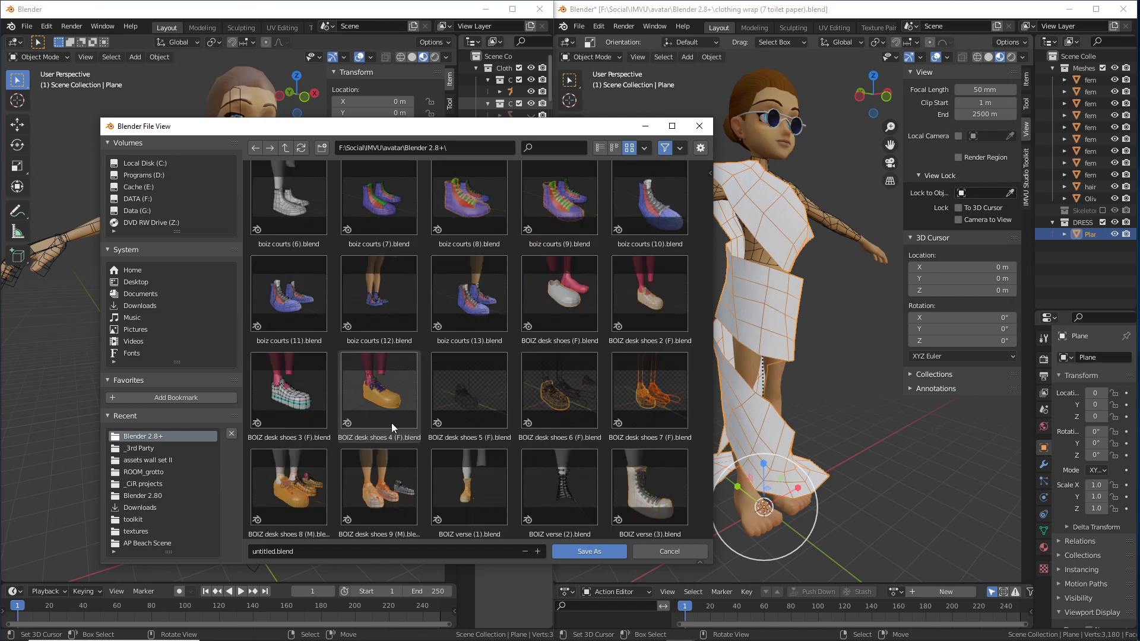
{"action": "scroll", "coordinate": [391, 422], "scroll_direction": "down", "scroll_amount": 10}
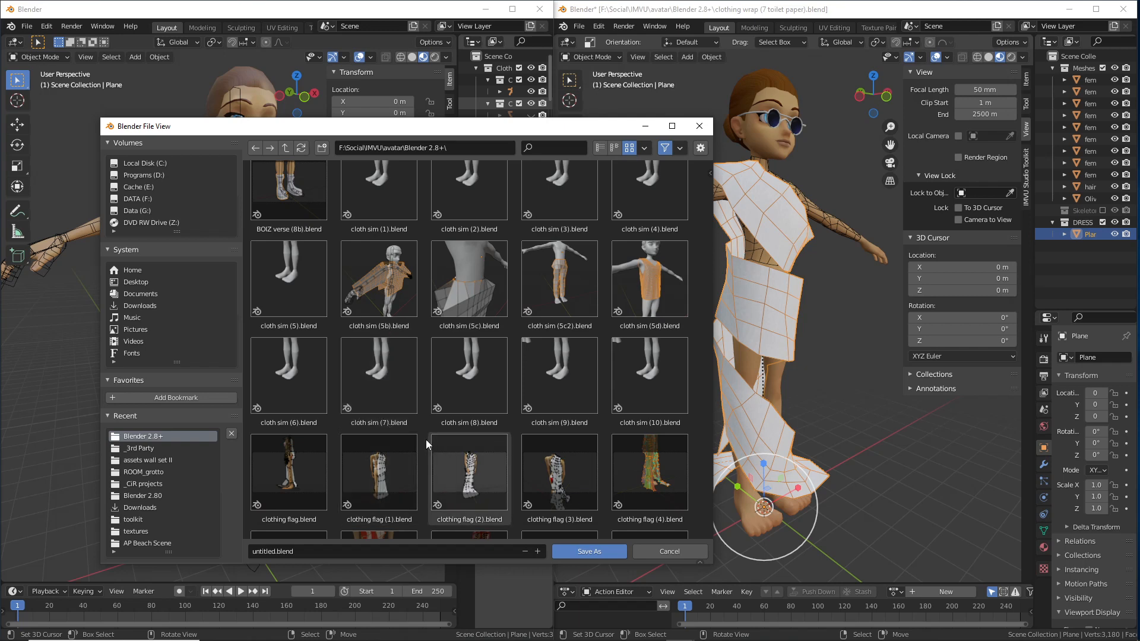
{"action": "scroll", "coordinate": [421, 437], "scroll_direction": "down", "scroll_amount": 9}
{"action": "scroll", "coordinate": [410, 433], "scroll_direction": "down", "scroll_amount": 1}
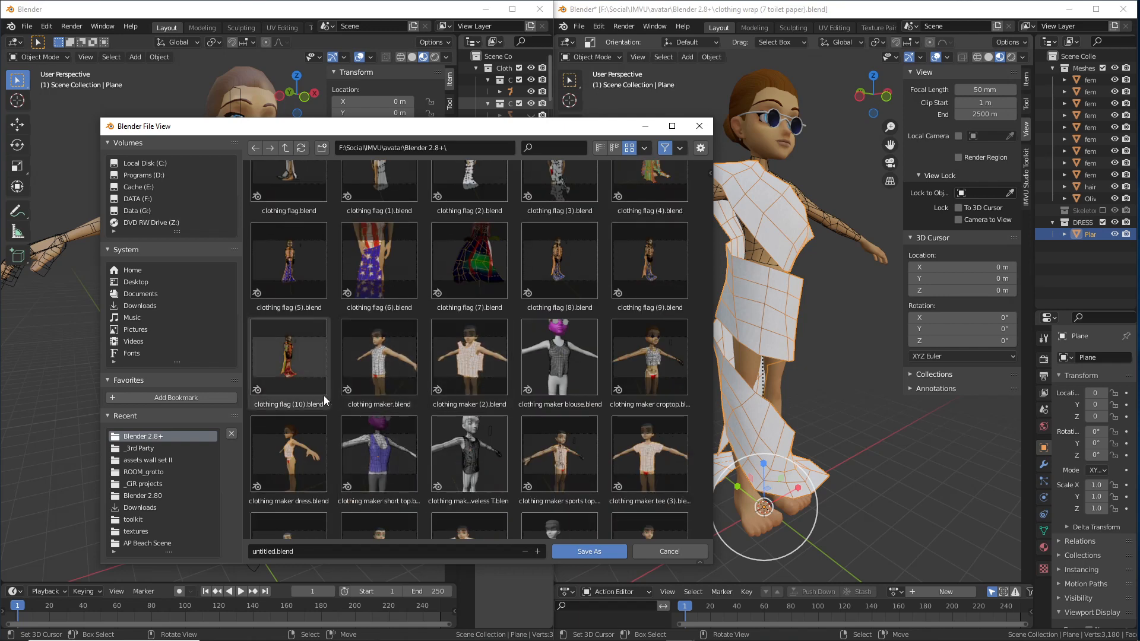
{"action": "scroll", "coordinate": [323, 396], "scroll_direction": "down", "scroll_amount": 1}
{"action": "scroll", "coordinate": [323, 396], "scroll_direction": "down", "scroll_amount": 10}
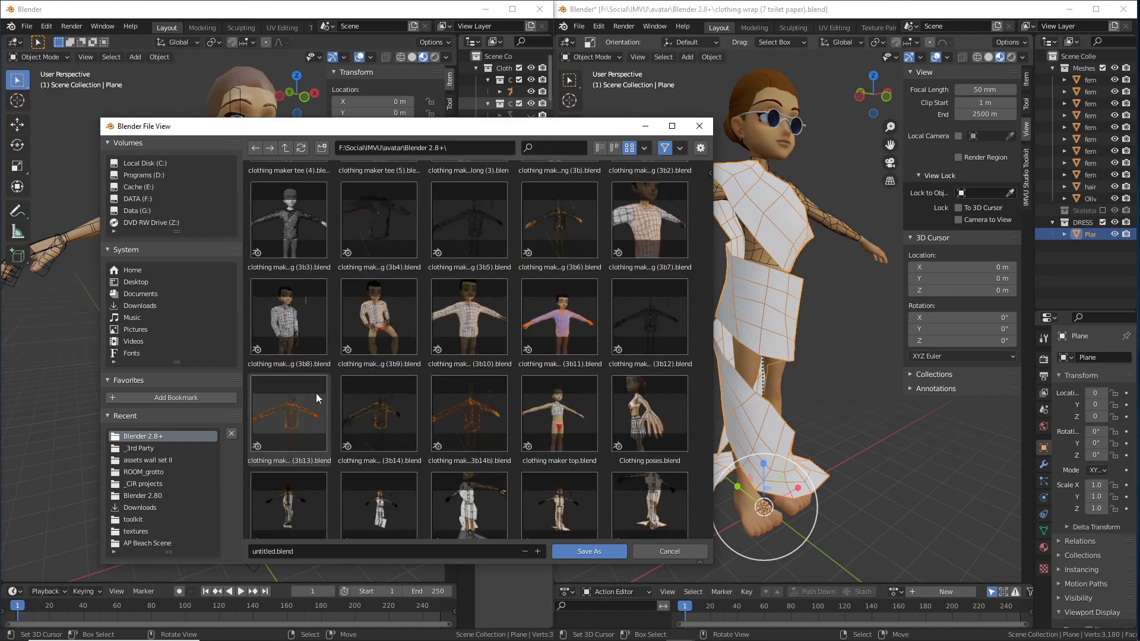
{"action": "scroll", "coordinate": [316, 393], "scroll_direction": "down", "scroll_amount": 3}
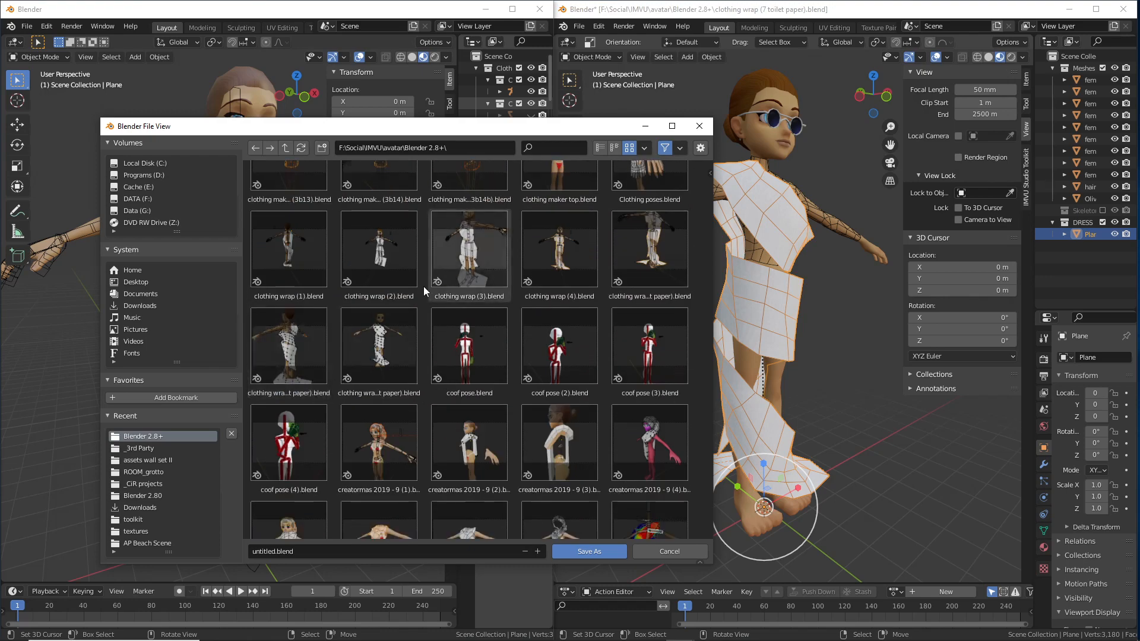
{"action": "left_click", "coordinate": [379, 355]}
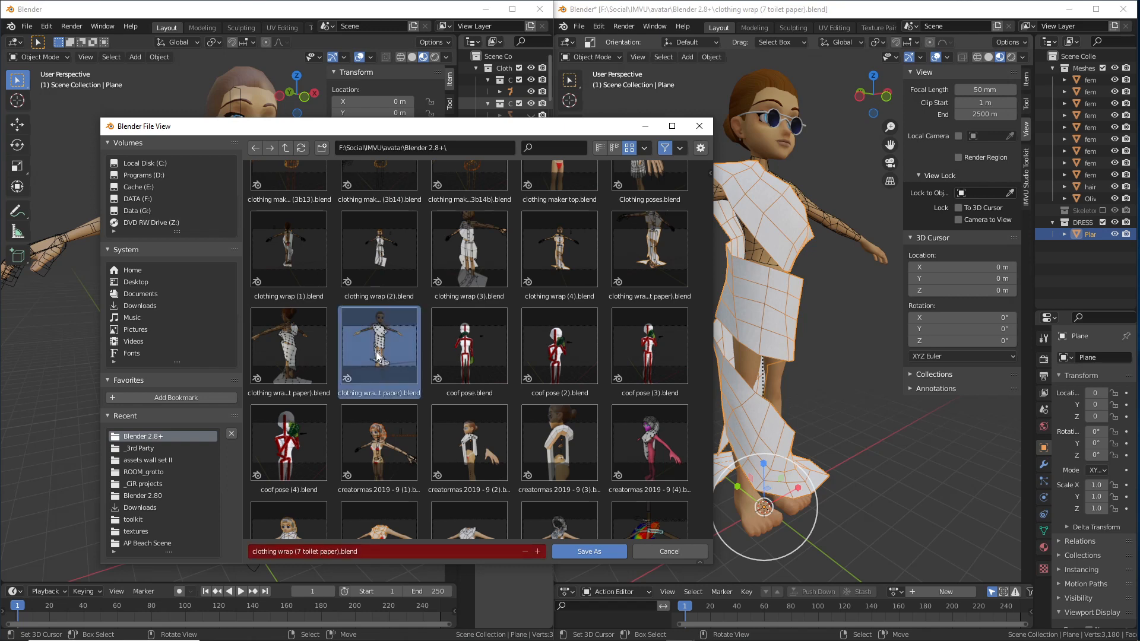
- Change the number in the file name to 8 and save the scene as "clothing wrap (8 toilet paper).blend"
{"action": "left_click", "coordinate": [306, 552]}
{"action": "left_click", "coordinate": [299, 551]}
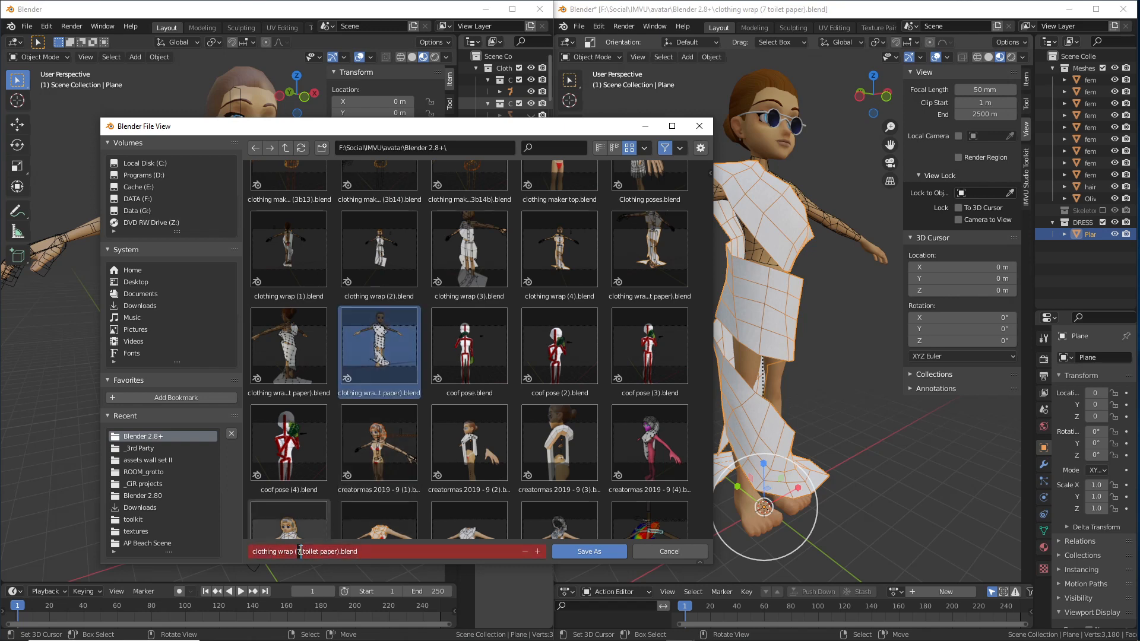
{"action": "type", "text": "8"}
{"action": "key", "text": "Return"}
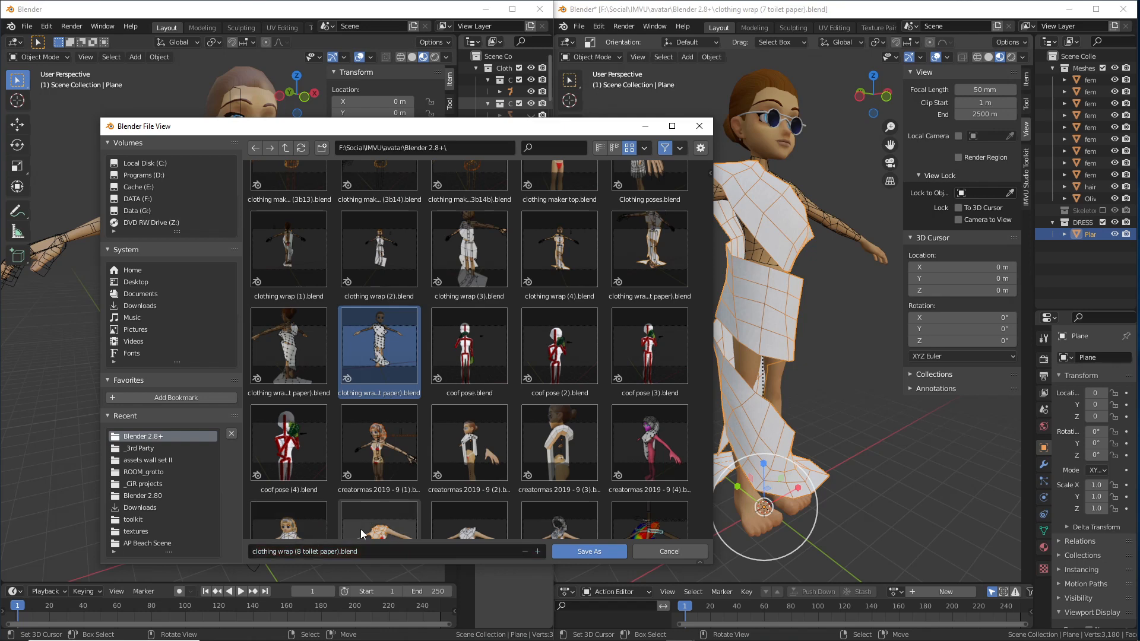
{"action": "left_click", "coordinate": [592, 550]}
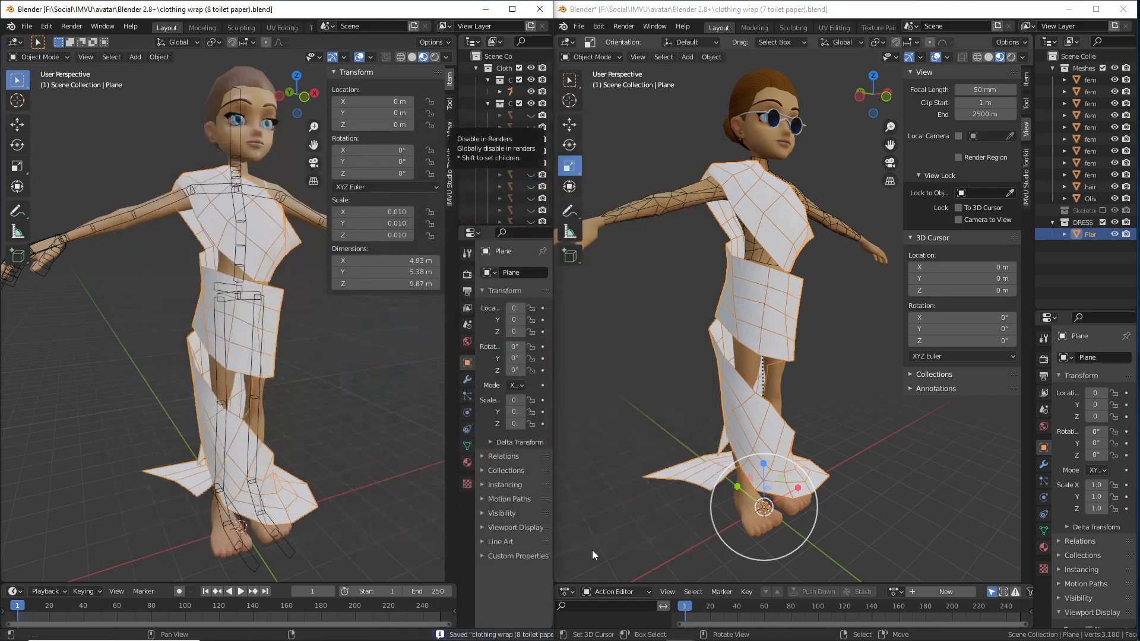
- Minimise the original dress file, work in the maximised toolkit scene, and show the IMVU Studio Toolkit clothing tools
{"action": "left_click", "coordinate": [1068, 9]}
{"action": "left_click", "coordinate": [512, 9]}
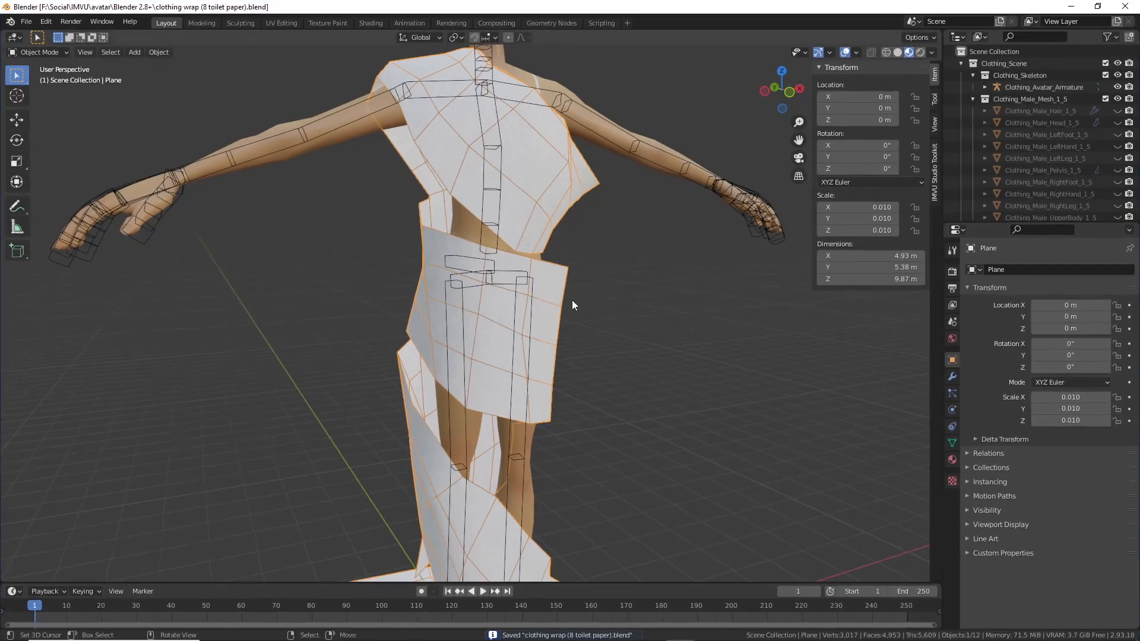
{"action": "scroll", "coordinate": [552, 309], "scroll_direction": "down", "scroll_amount": 5}
{"action": "middle_click_drag", "start_coordinate": [532, 316], "coordinate": [552, 327]}
{"action": "left_click", "coordinate": [934, 172]}
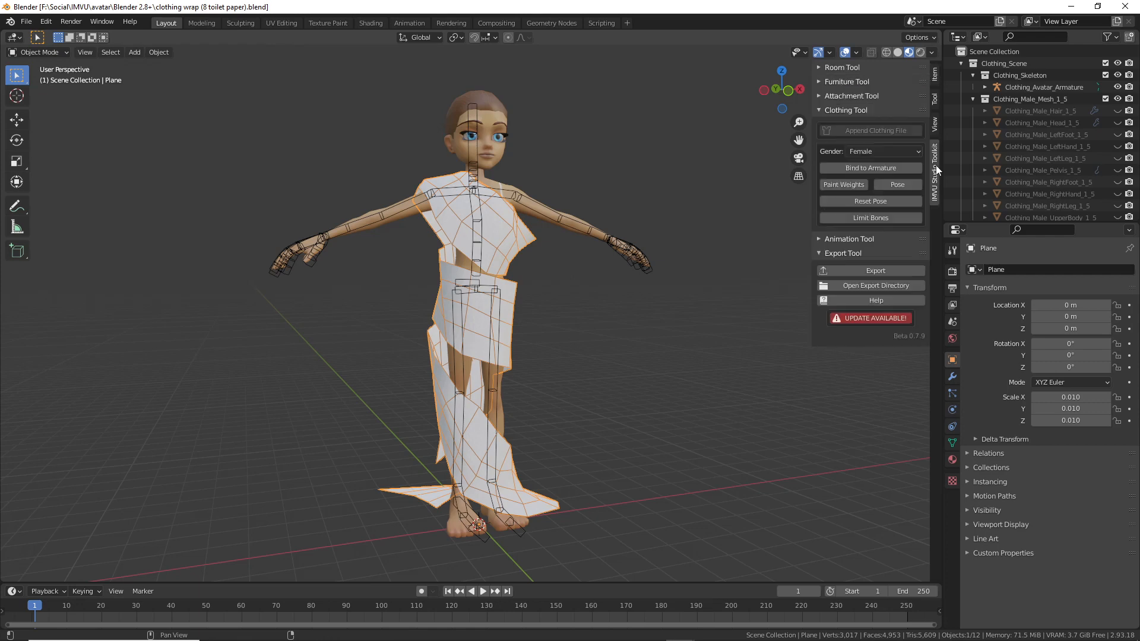
- Select the avatar armature, switch it to Pose with the Clothing Tool, and try moving the elbow bones
{"action": "left_click", "coordinate": [556, 221]}
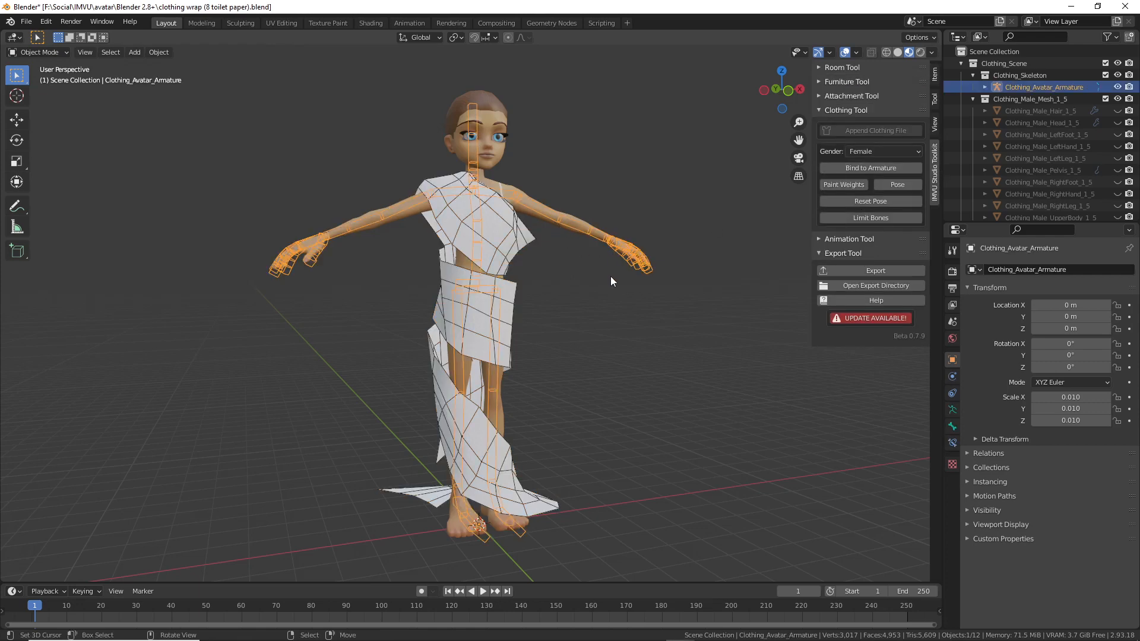
{"action": "left_click", "coordinate": [896, 185]}
{"action": "left_click", "coordinate": [579, 236]}
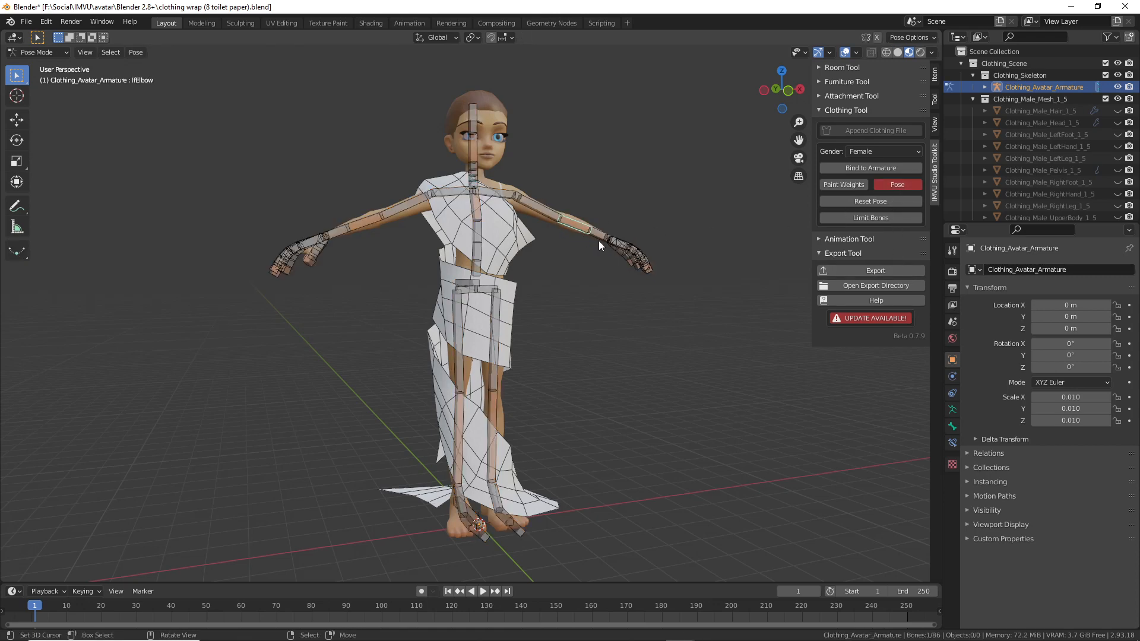
{"action": "key", "text": "r"}
{"action": "key", "text": "Escape"}
{"action": "left_click", "coordinate": [369, 229]}
{"action": "key", "text": "g"}
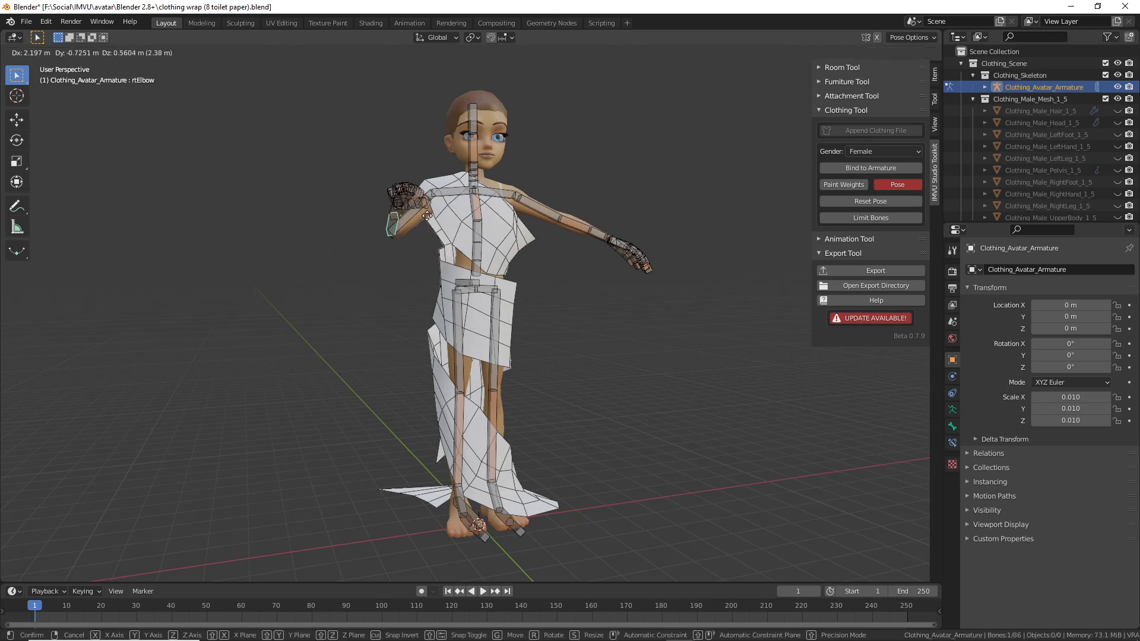
{"action": "key", "text": "Escape"}
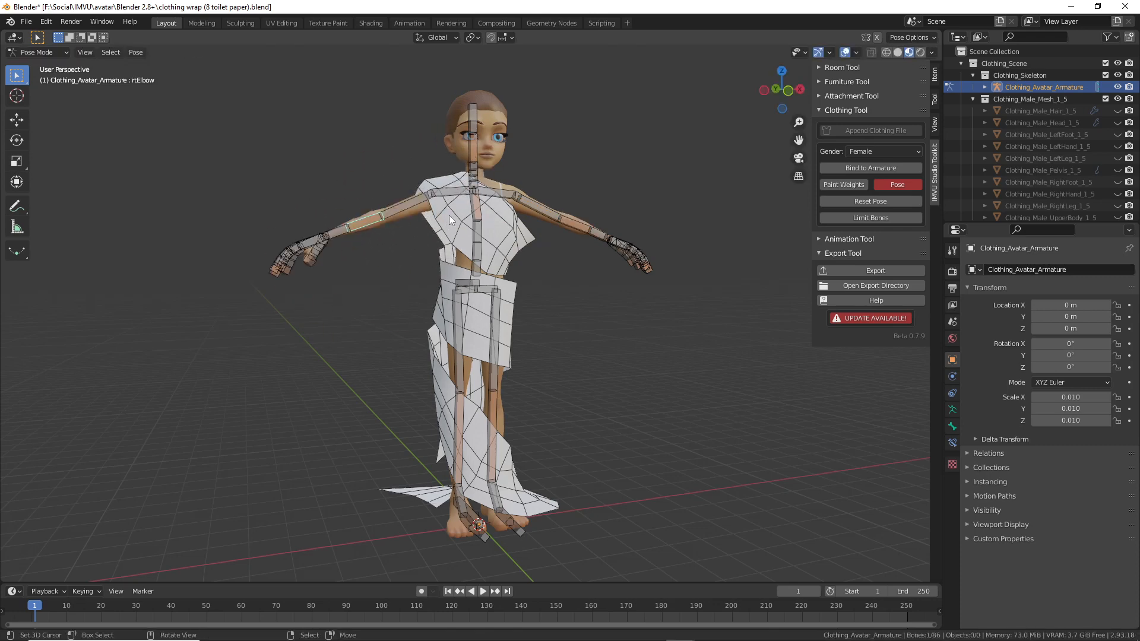
- Try moving the upper spine bone, cancel the movement, and return the armature to Object Mode
{"action": "left_click", "coordinate": [484, 205]}
{"action": "left_click", "coordinate": [481, 208]}
{"action": "key", "text": "g"}
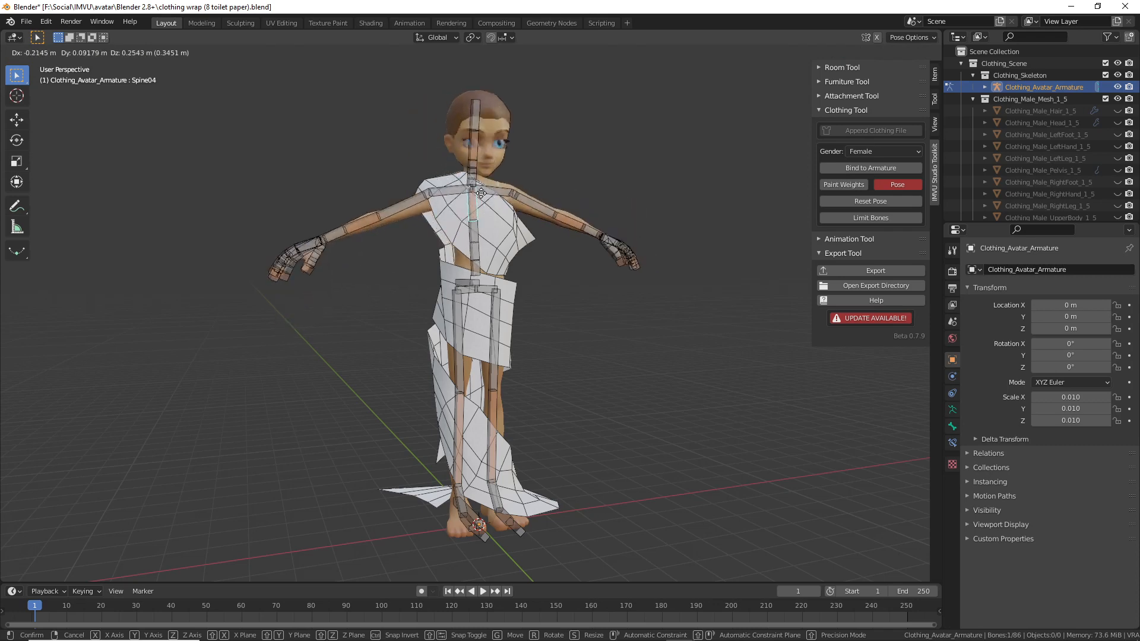
{"action": "right_click", "coordinate": [535, 207]}
{"action": "scroll", "coordinate": [461, 326], "scroll_direction": "up", "scroll_amount": 3}
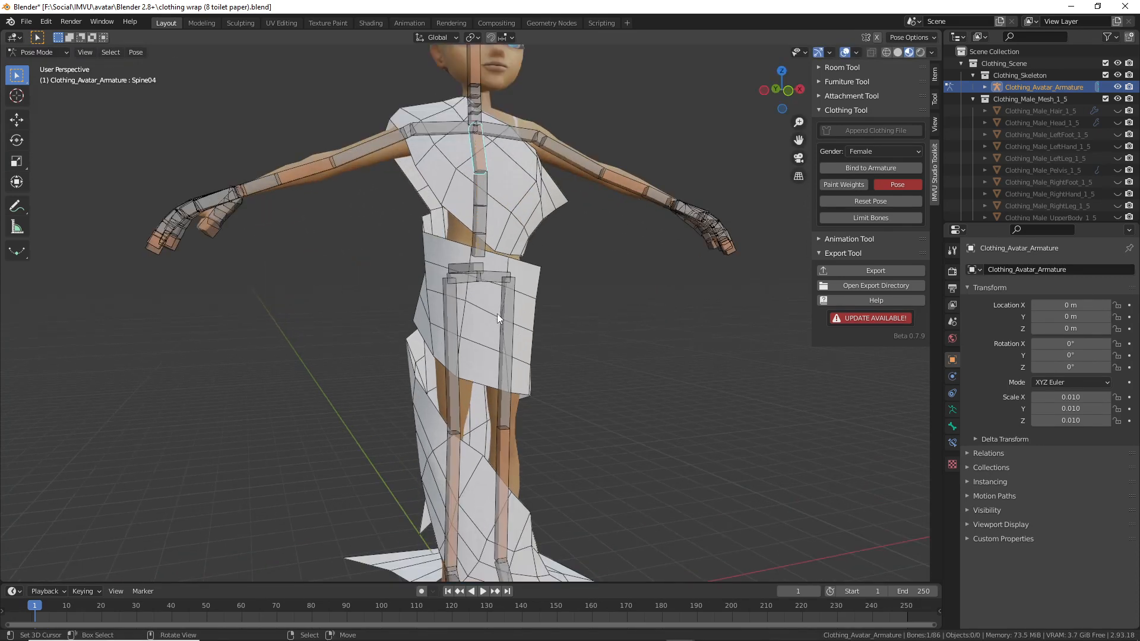
{"action": "scroll", "coordinate": [458, 330], "scroll_direction": "down", "scroll_amount": 3}
{"action": "left_click", "coordinate": [897, 184]}
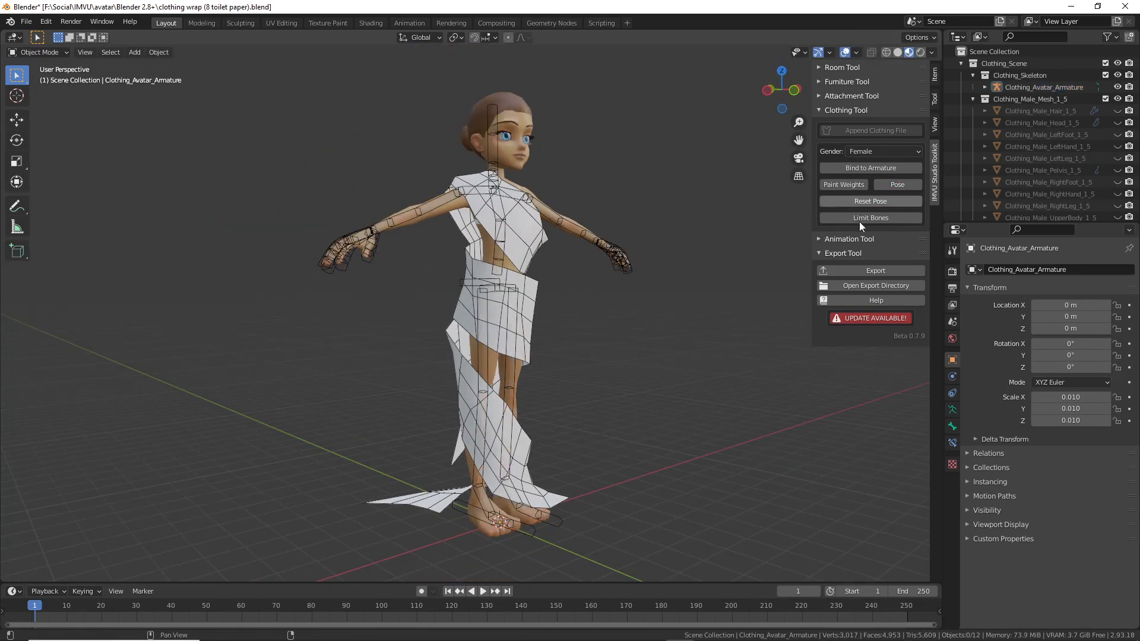
- Examine the wrap dress from the side and back, checking how its bands overlap around the torso, hips and legs
{"action": "middle_click_drag", "start_coordinate": [428, 324], "coordinate": [415, 366]}
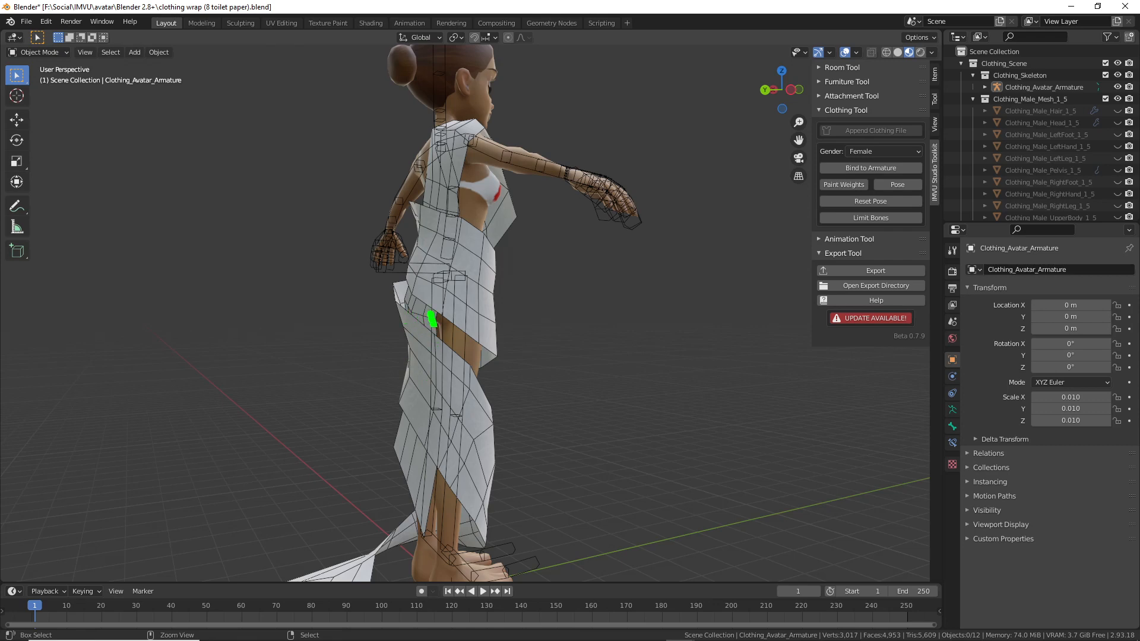
{"action": "mouse_move", "coordinate": [429, 313]}
{"action": "left_mouse_down"}
{"action": "mouse_move", "coordinate": [379, 454]}
{"action": "mouse_move", "coordinate": [414, 329]}
{"action": "mouse_move", "coordinate": [409, 534]}
{"action": "left_mouse_up"}
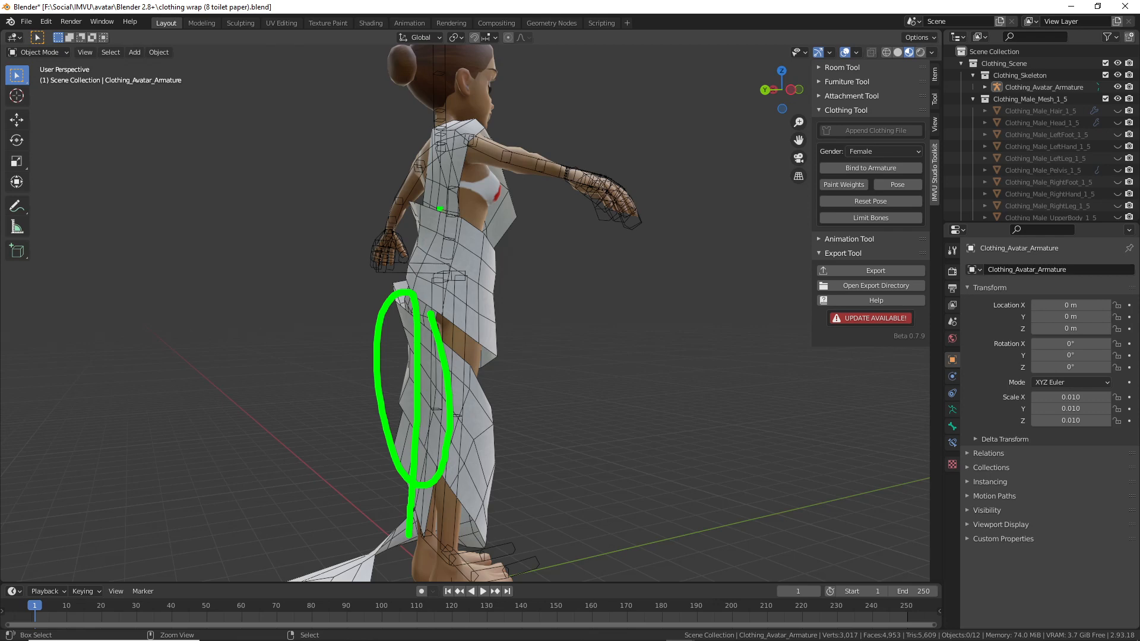
{"action": "mouse_move", "coordinate": [440, 208]}
{"action": "left_mouse_down"}
{"action": "mouse_move", "coordinate": [445, 235]}
{"action": "mouse_move", "coordinate": [423, 196]}
{"action": "mouse_move", "coordinate": [440, 347]}
{"action": "left_mouse_up"}
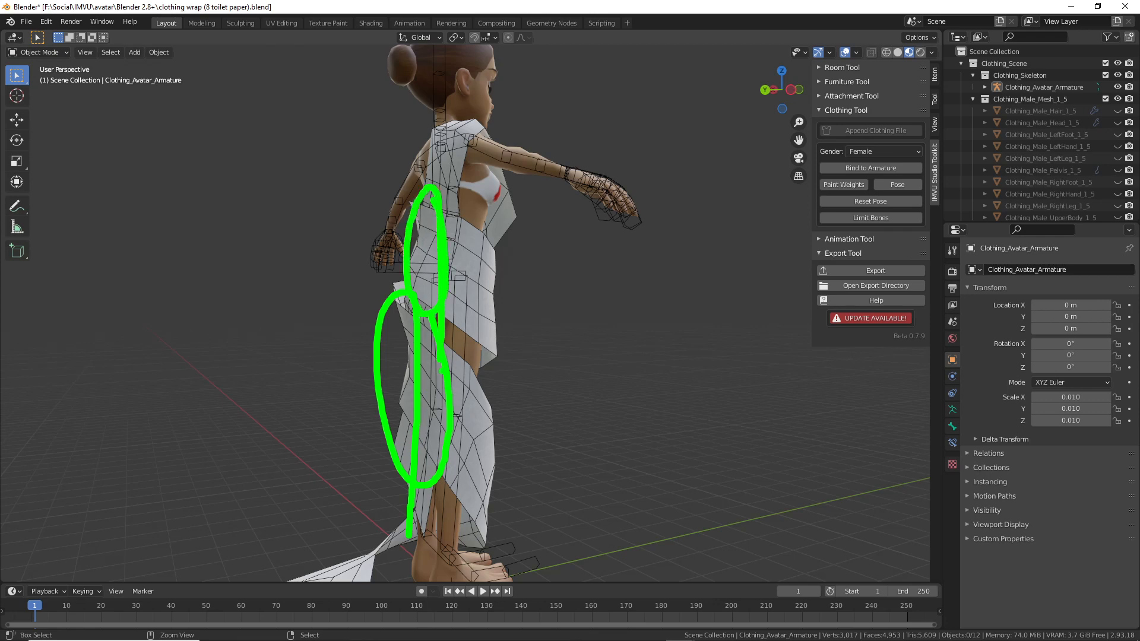
{"action": "mouse_move", "coordinate": [404, 373]}
{"action": "middle_mouse_down"}
{"action": "mouse_move", "coordinate": [469, 376]}
{"action": "mouse_move", "coordinate": [455, 289]}
{"action": "middle_mouse_up"}
{"action": "middle_click_drag", "start_coordinate": [475, 215], "coordinate": [463, 222]}
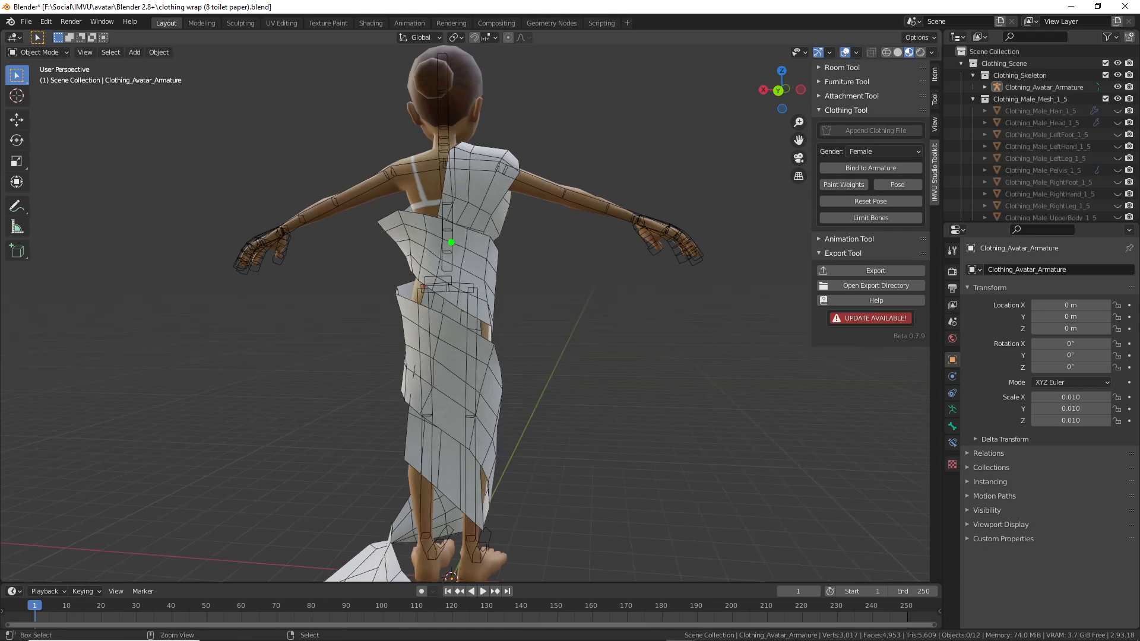
{"action": "left_click_drag", "start_coordinate": [408, 227], "coordinate": [509, 295]}
{"action": "left_click_drag", "start_coordinate": [424, 324], "coordinate": [481, 408]}
{"action": "left_click_drag", "start_coordinate": [426, 351], "coordinate": [478, 406]}
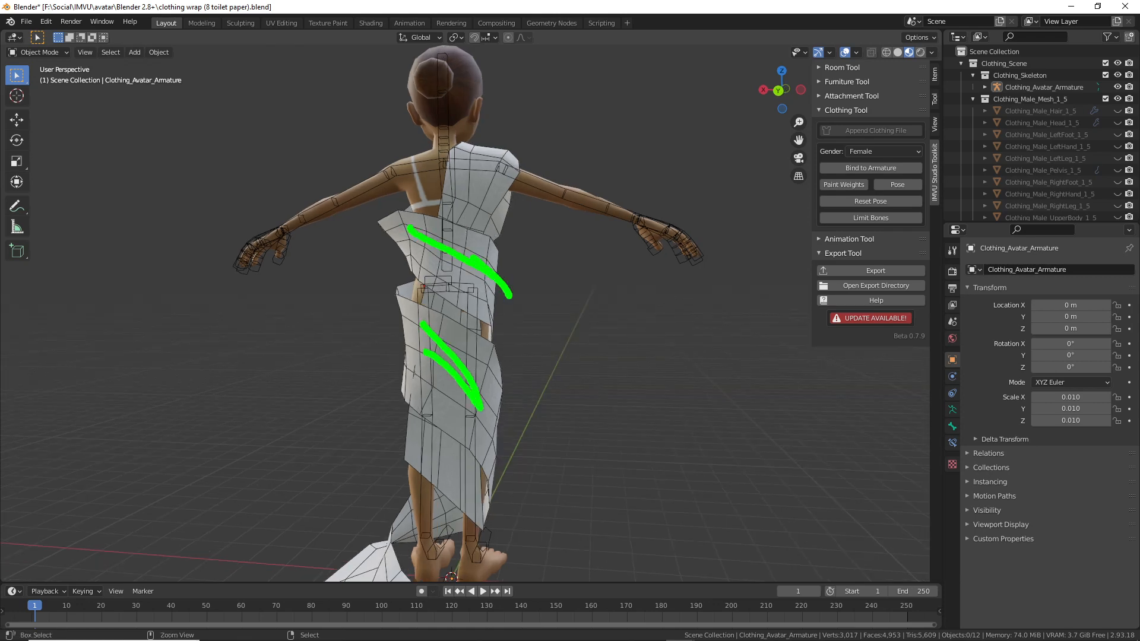
{"action": "scroll", "coordinate": [481, 389], "scroll_direction": "up", "scroll_amount": 5}
{"action": "mouse_move", "coordinate": [481, 389]}
{"action": "middle_mouse_down"}
{"action": "mouse_move", "coordinate": [380, 381]}
{"action": "mouse_move", "coordinate": [472, 398]}
{"action": "middle_mouse_up"}
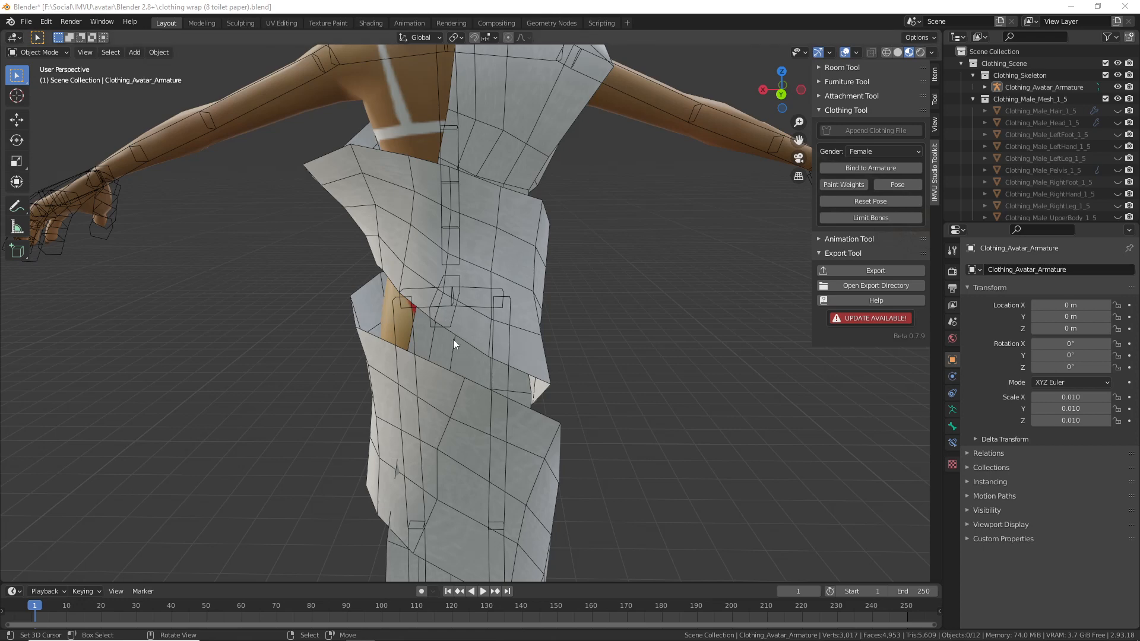
{"action": "middle_click_drag", "start_coordinate": [456, 342], "coordinate": [297, 330]}
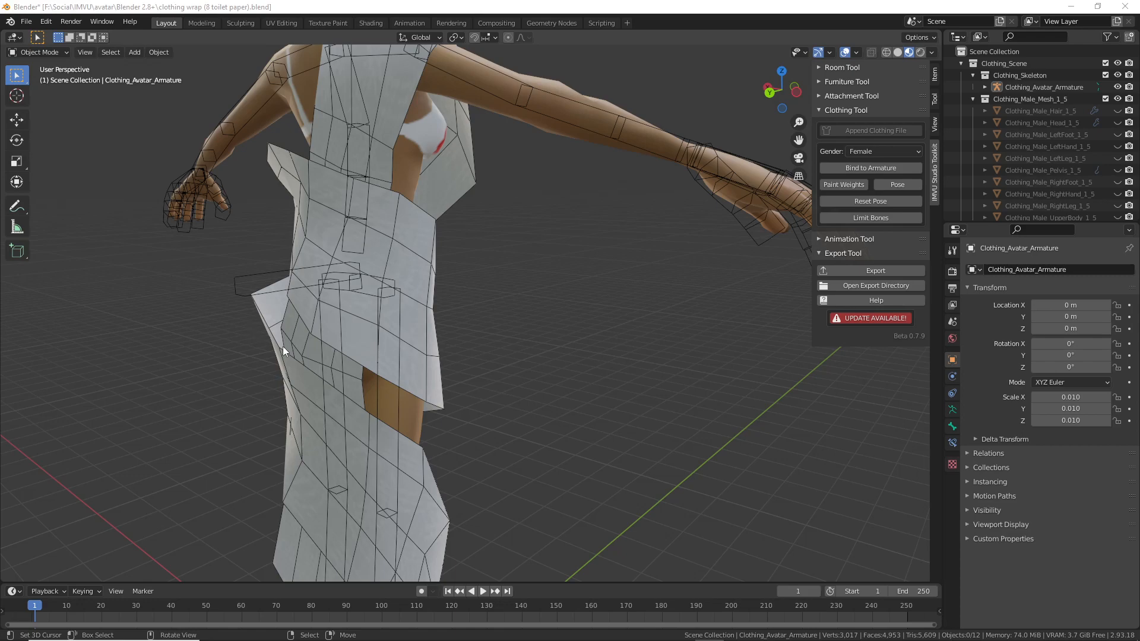
{"action": "middle_click_drag", "start_coordinate": [283, 347], "coordinate": [385, 330]}
- Open the dress mesh in Edit Mode and bring the back of the skirt wrap into close view
{"action": "left_click", "coordinate": [376, 351]}
{"action": "key", "text": "Tab"}
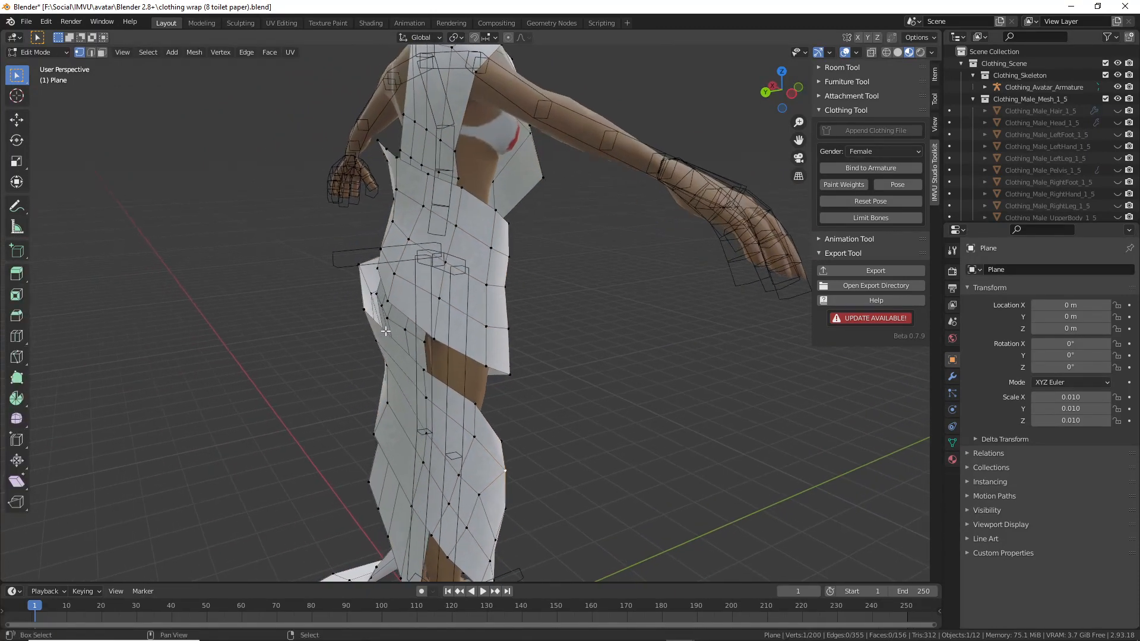
{"action": "scroll", "coordinate": [385, 324], "scroll_direction": "up", "scroll_amount": 1}
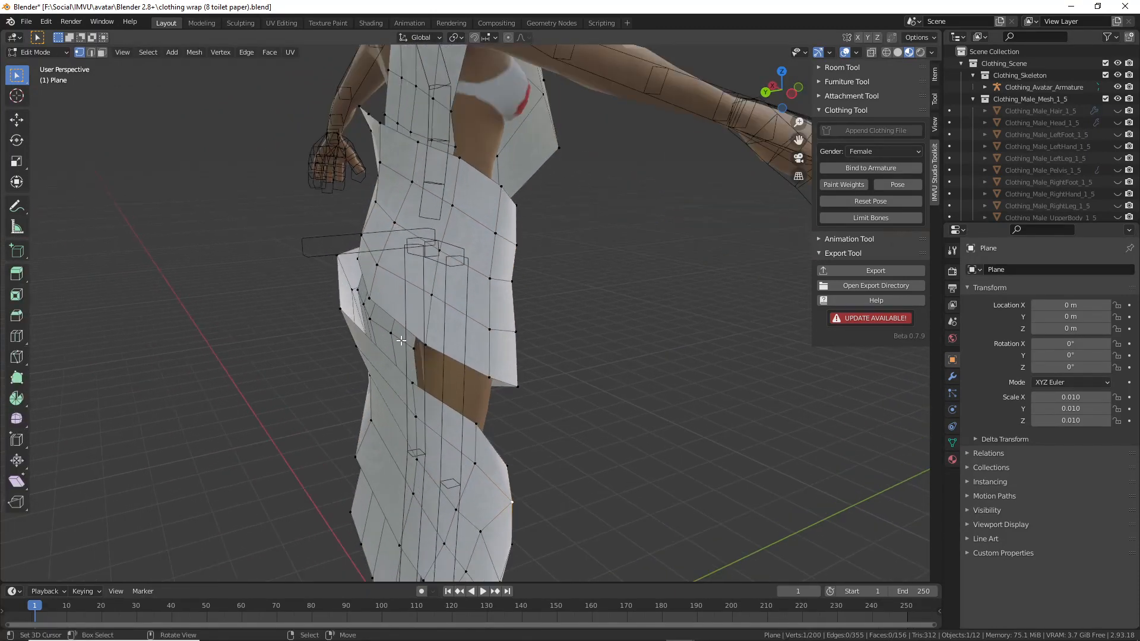
{"action": "middle_click_drag", "start_coordinate": [402, 340], "coordinate": [414, 394]}
{"action": "key", "text": "Tab"}
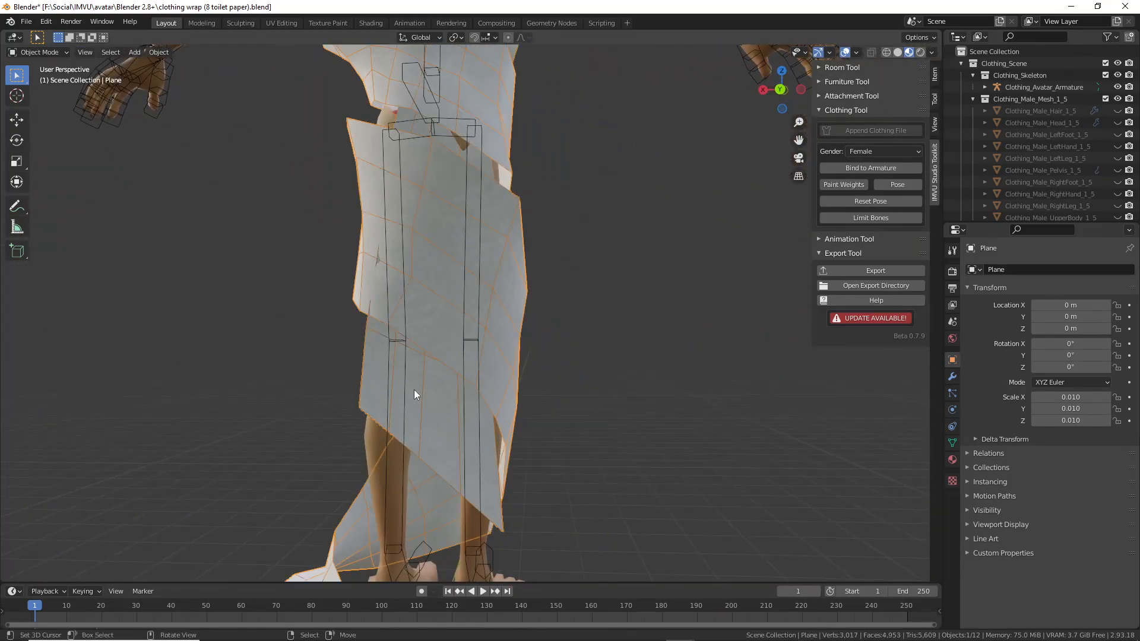
{"action": "key", "text": "Tab"}
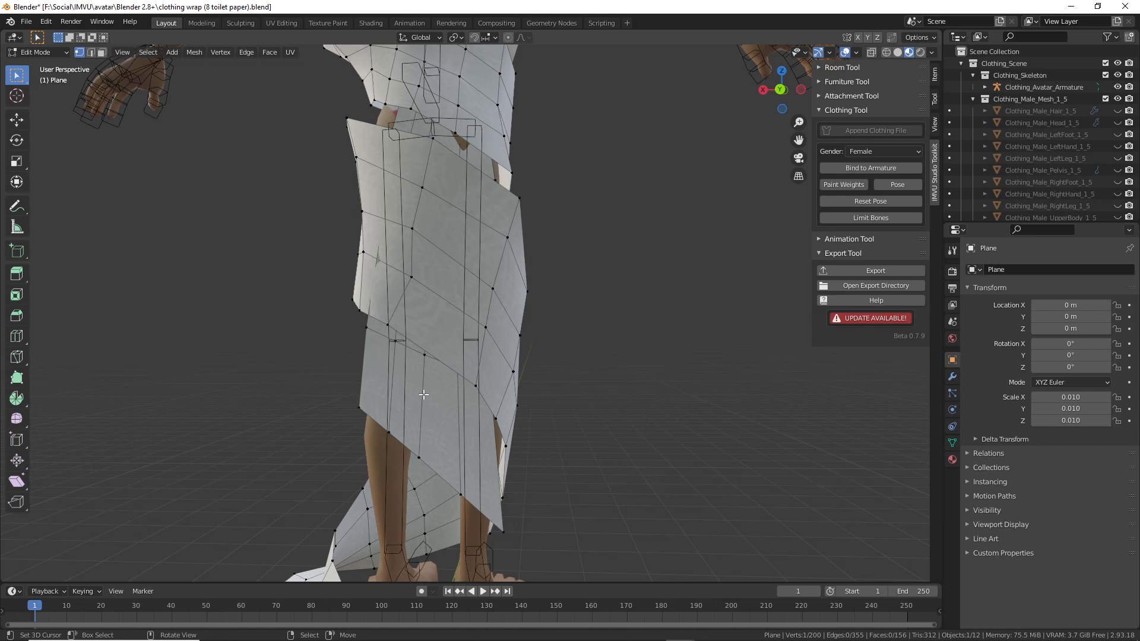
- Select the face strips of the lowest skirt band at the back, split them from the dress, and move them away along Y
{"action": "key", "text": "3"}
{"action": "left_click", "coordinate": [423, 395], "text": "alt"}
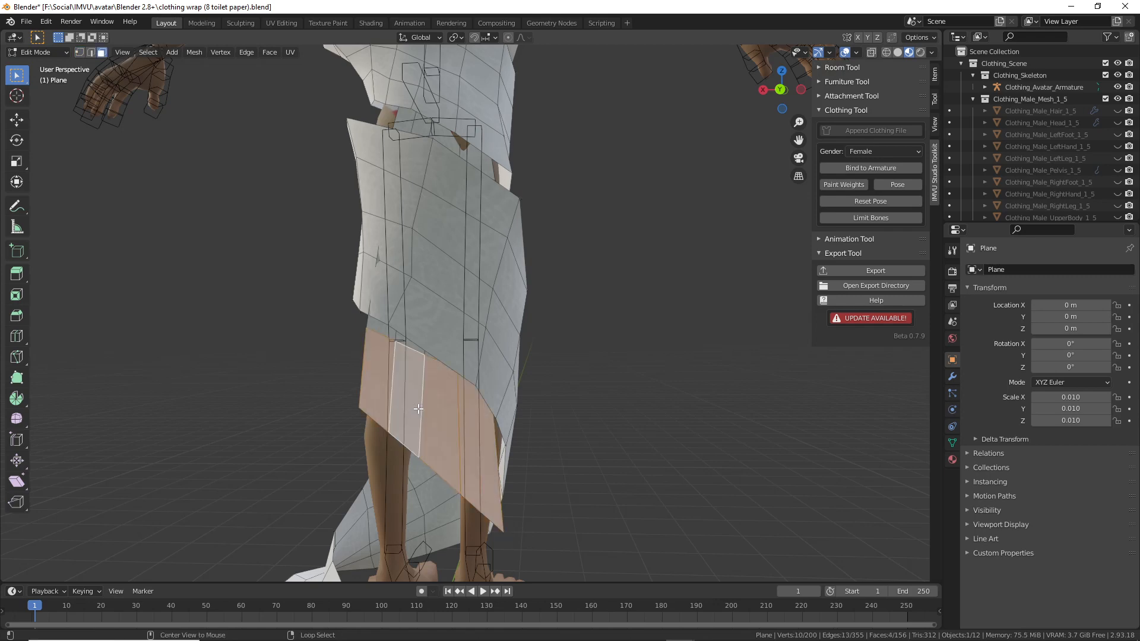
{"action": "middle_click_drag", "start_coordinate": [423, 395], "coordinate": [445, 343]}
{"action": "left_click", "coordinate": [411, 321], "text": "alt+shift"}
{"action": "middle_click_drag", "start_coordinate": [523, 350], "coordinate": [437, 419]}
{"action": "middle_click_drag", "start_coordinate": [486, 188], "coordinate": [483, 308]}
{"action": "left_click", "coordinate": [473, 330], "text": "alt+shift"}
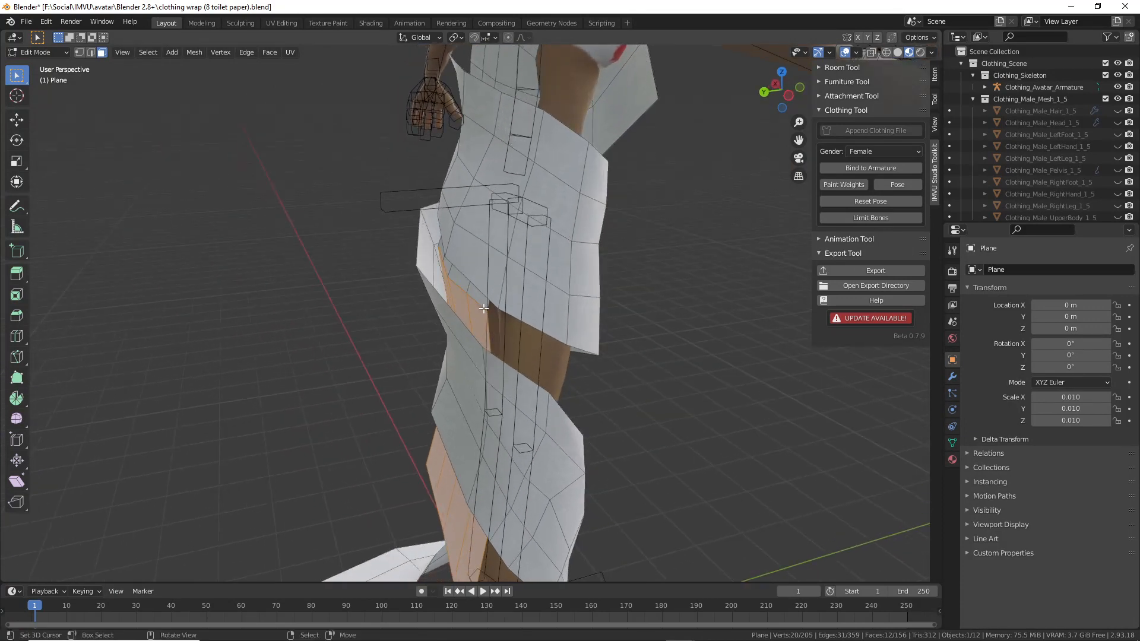
{"action": "left_click", "coordinate": [17, 119]}
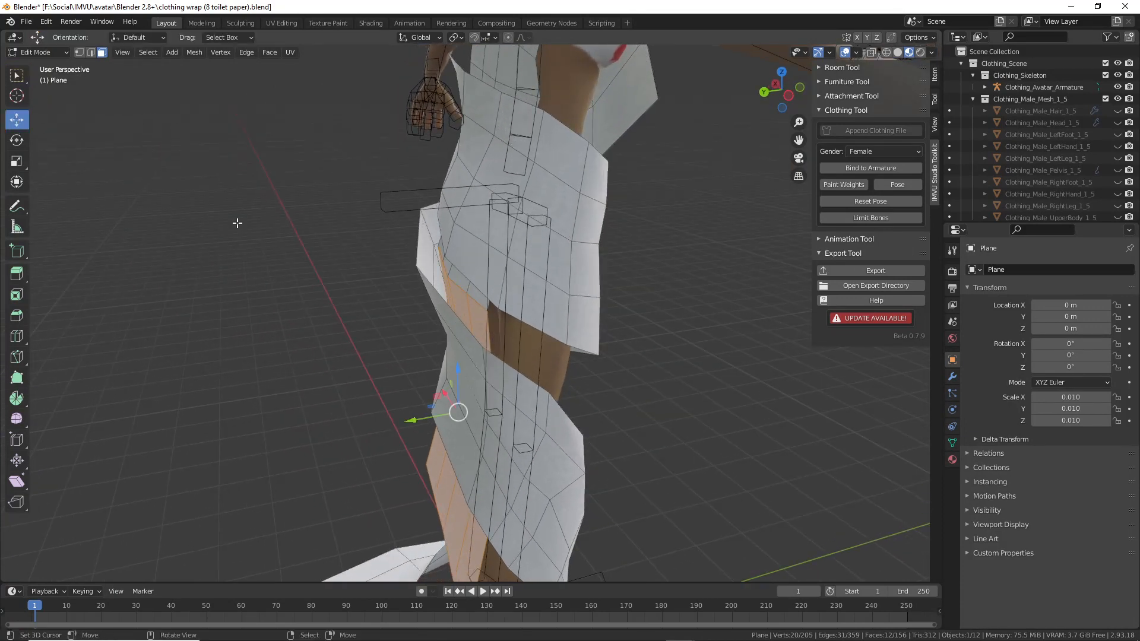
{"action": "left_click_drag", "start_coordinate": [429, 417], "coordinate": [247, 422]}
{"action": "left_click", "coordinate": [55, 422]}
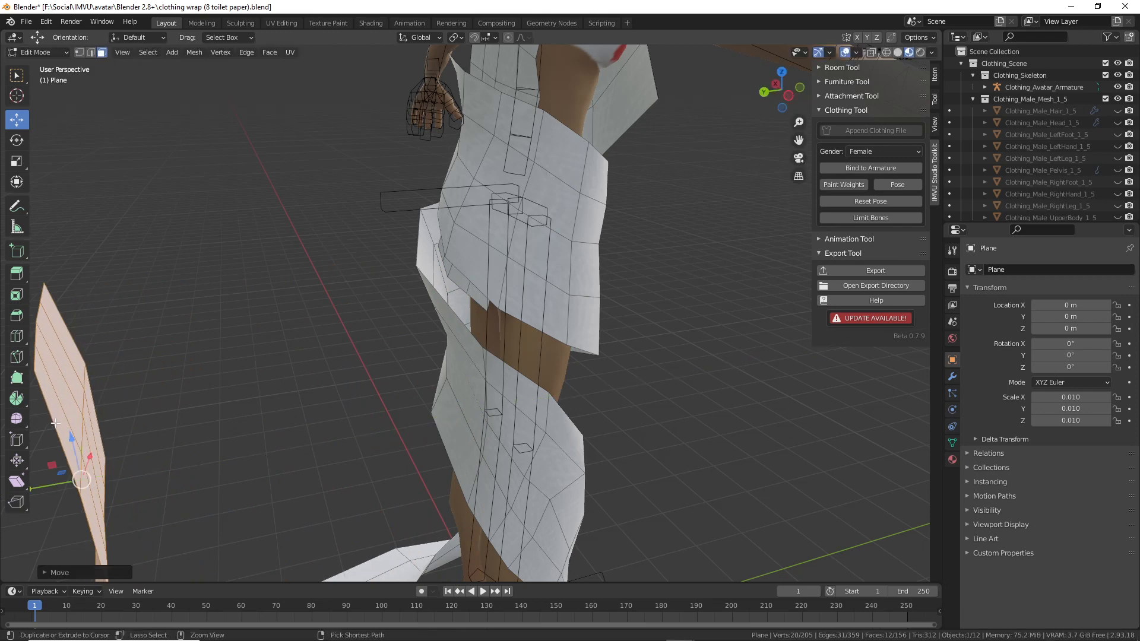
- Select the exposed inner edge beneath the hip wrap and extrude it twice, carrying the second extrusion up over the back
{"action": "left_click", "coordinate": [465, 291]}
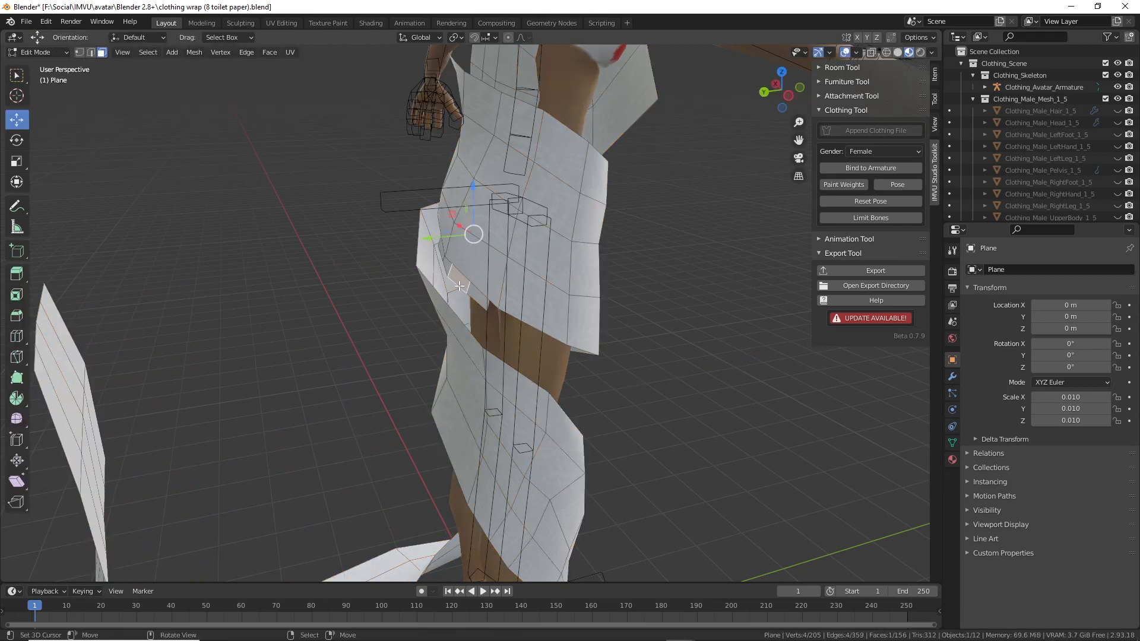
{"action": "key", "text": "2"}
{"action": "middle_click_drag", "start_coordinate": [461, 287], "coordinate": [415, 367]}
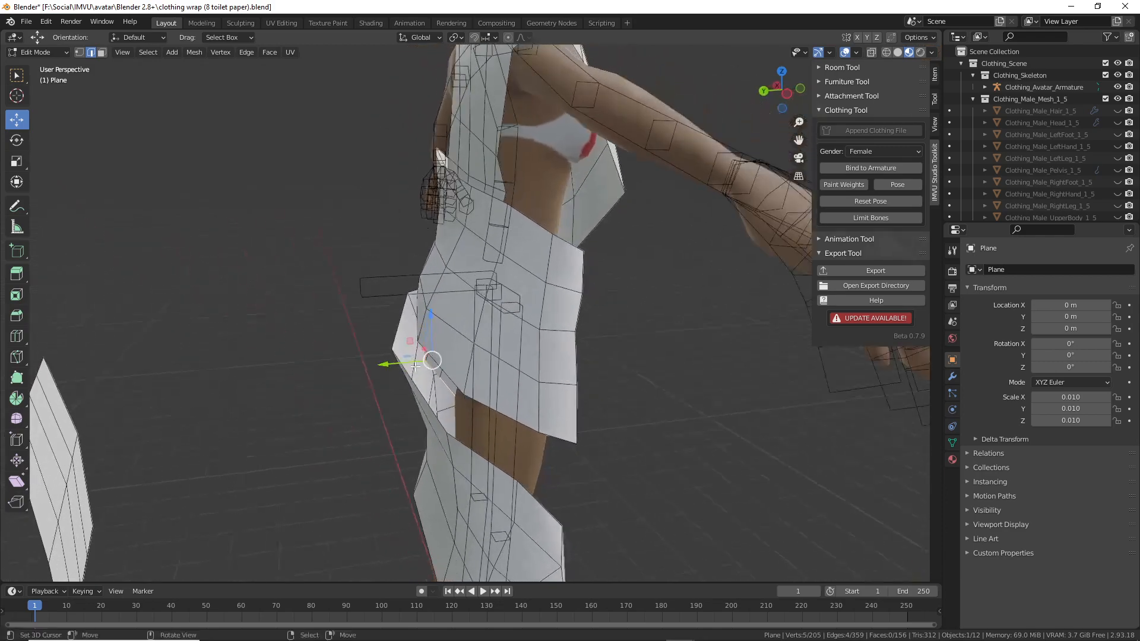
{"action": "key", "text": "e"}
{"action": "left_click", "coordinate": [395, 319]}
{"action": "key", "text": "e"}
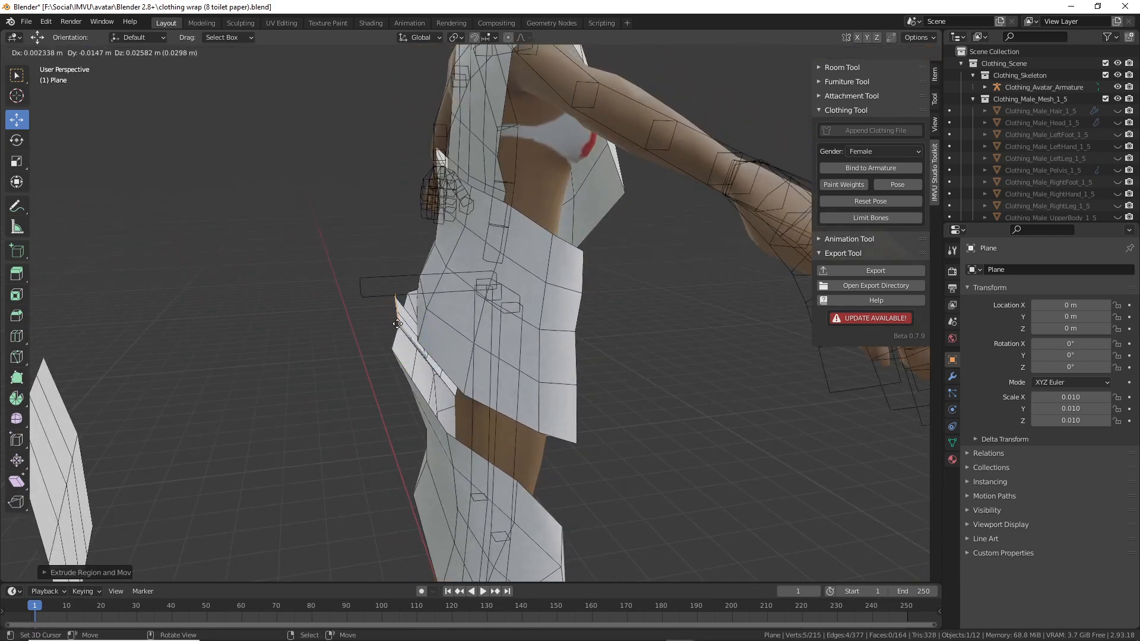
{"action": "left_click", "coordinate": [435, 165]}
{"action": "middle_click_drag", "start_coordinate": [436, 172], "coordinate": [570, 248]}
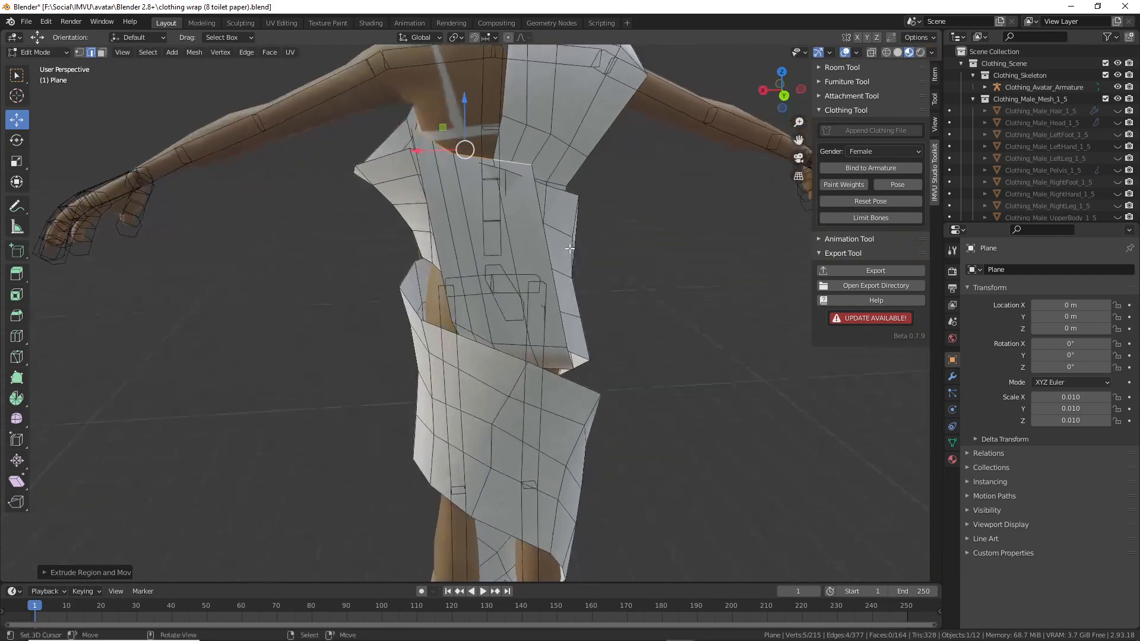
- Reposition the top edge of the extruded back panel against the upper back
{"action": "middle_click_drag", "start_coordinate": [484, 219], "coordinate": [345, 235]}
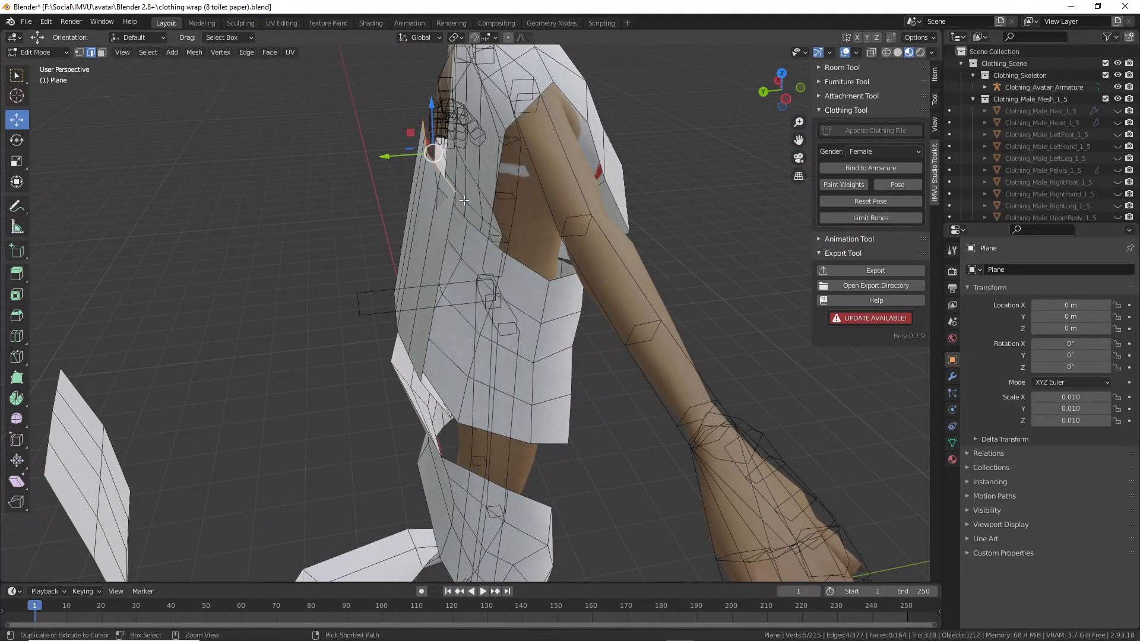
{"action": "key", "text": "g"}
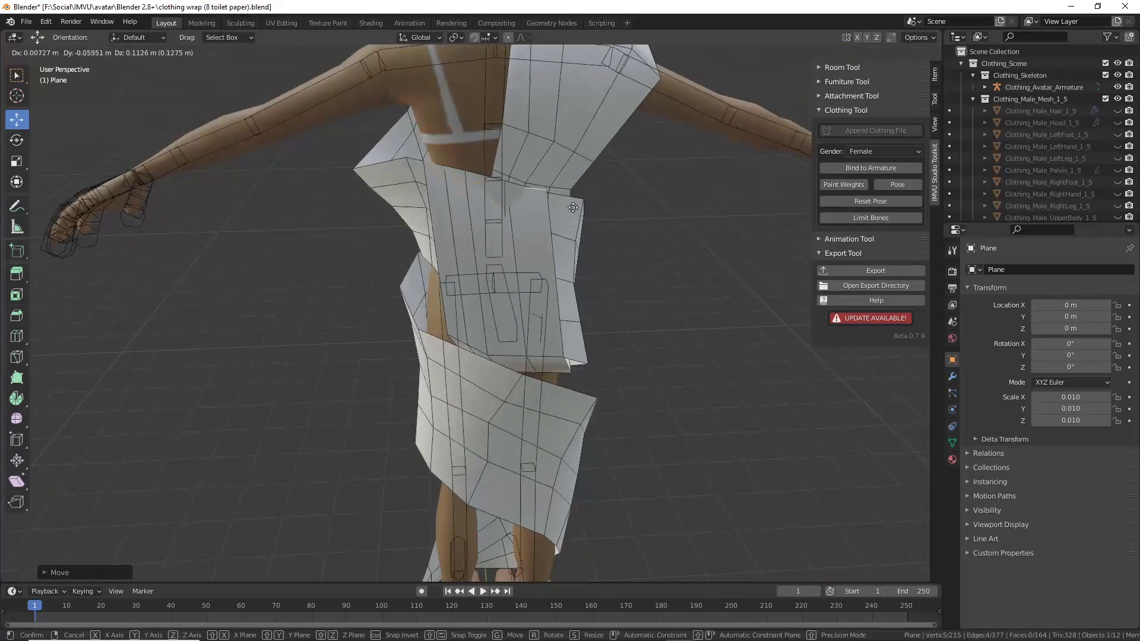
{"action": "left_click", "coordinate": [552, 196]}
{"action": "middle_click_drag", "start_coordinate": [533, 184], "coordinate": [495, 247]}
{"action": "left_click_drag", "start_coordinate": [449, 223], "coordinate": [423, 263]}
{"action": "middle_click_drag", "start_coordinate": [525, 429], "coordinate": [564, 151]}
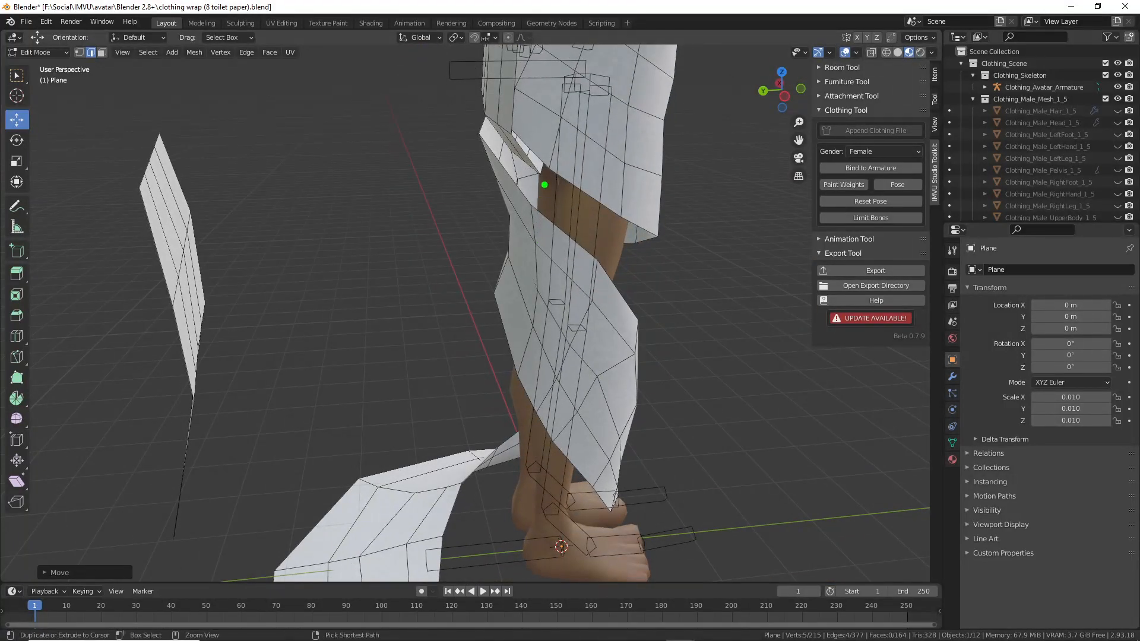
{"action": "left_click_drag", "start_coordinate": [538, 185], "coordinate": [515, 467]}
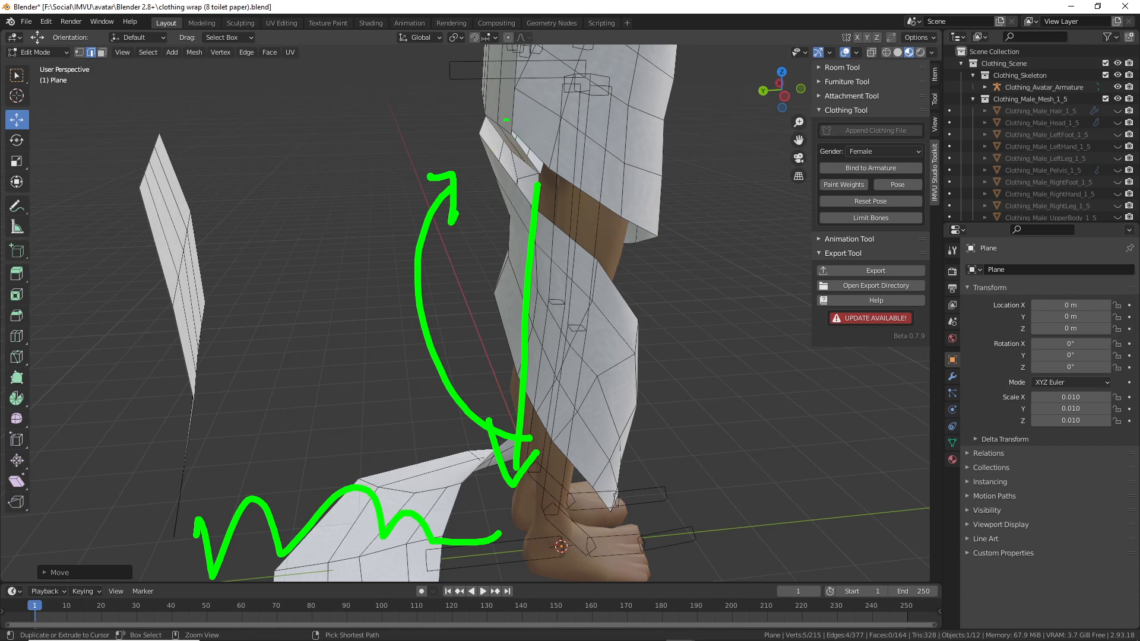
{"action": "key", "text": "Escape"}
{"action": "middle_click_drag", "start_coordinate": [488, 203], "coordinate": [527, 195]}
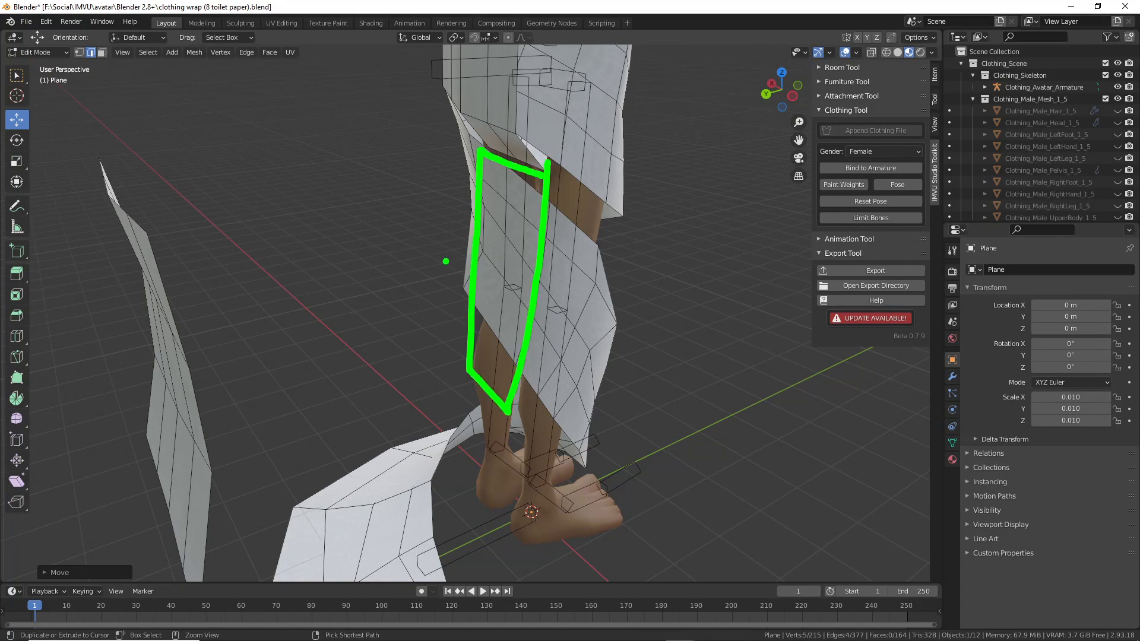
{"action": "key", "text": "Escape"}
- Extrude the back panel's top edge inward to the back, and extrude it again down inside the hip wrap
{"action": "mouse_move", "coordinate": [303, 330]}
{"action": "middle_mouse_down"}
{"action": "mouse_move", "coordinate": [364, 314]}
{"action": "mouse_move", "coordinate": [435, 221]}
{"action": "mouse_move", "coordinate": [371, 372]}
{"action": "mouse_move", "coordinate": [439, 230]}
{"action": "mouse_move", "coordinate": [623, 238]}
{"action": "middle_mouse_up"}
{"action": "scroll", "coordinate": [623, 237], "scroll_direction": "up", "scroll_amount": 2}
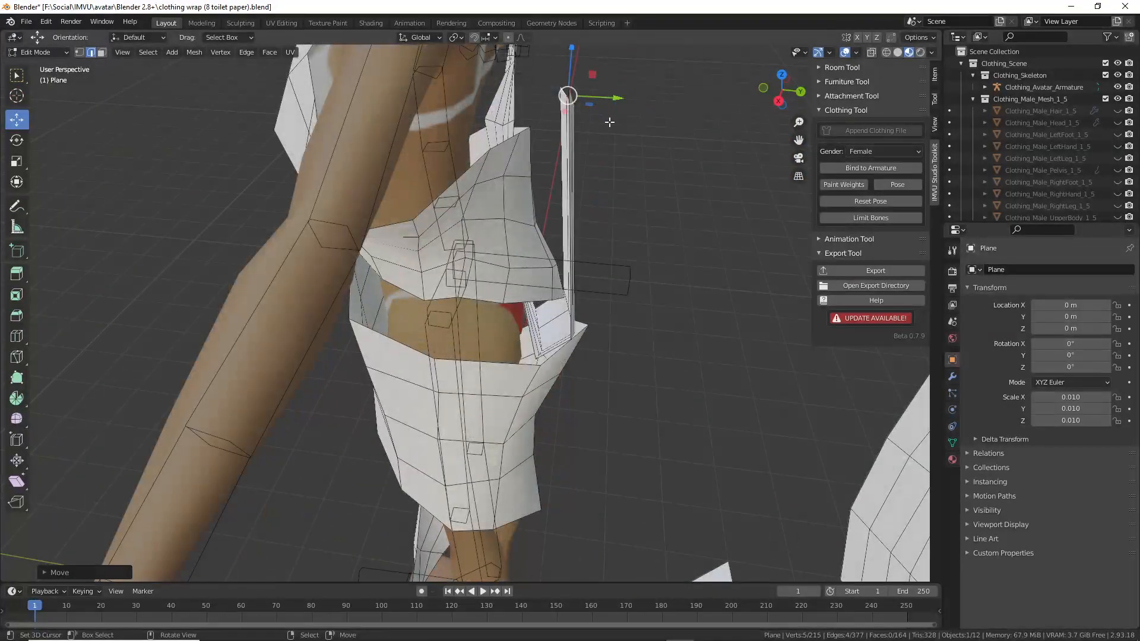
{"action": "key", "text": "e"}
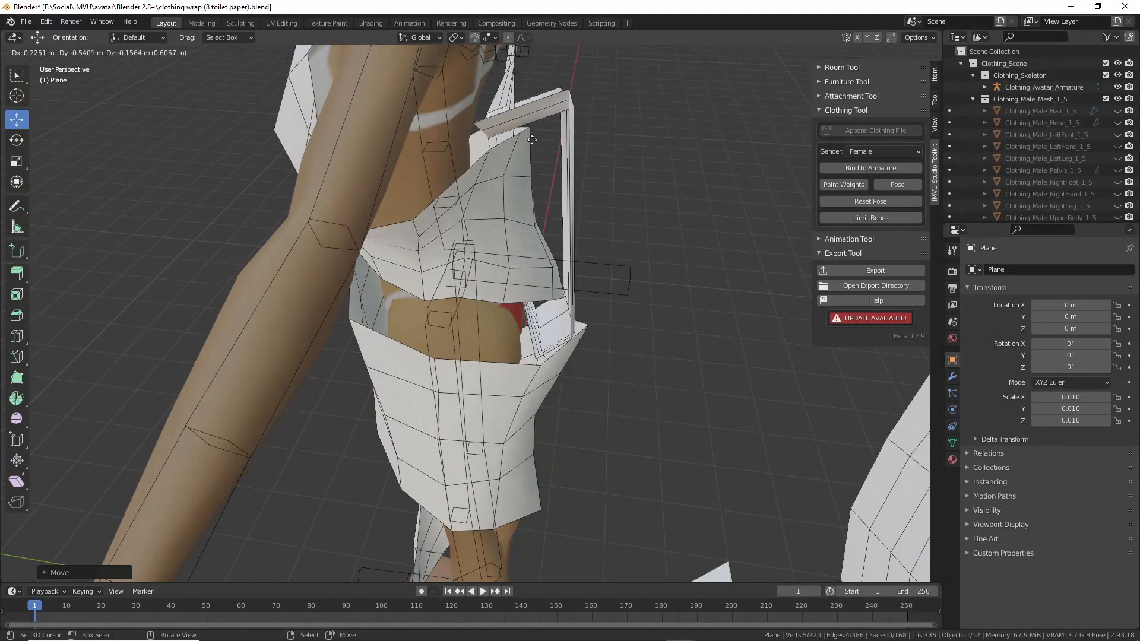
{"action": "left_click", "coordinate": [532, 140]}
{"action": "middle_click_drag", "start_coordinate": [532, 139], "coordinate": [519, 123]}
{"action": "key", "text": "e"}
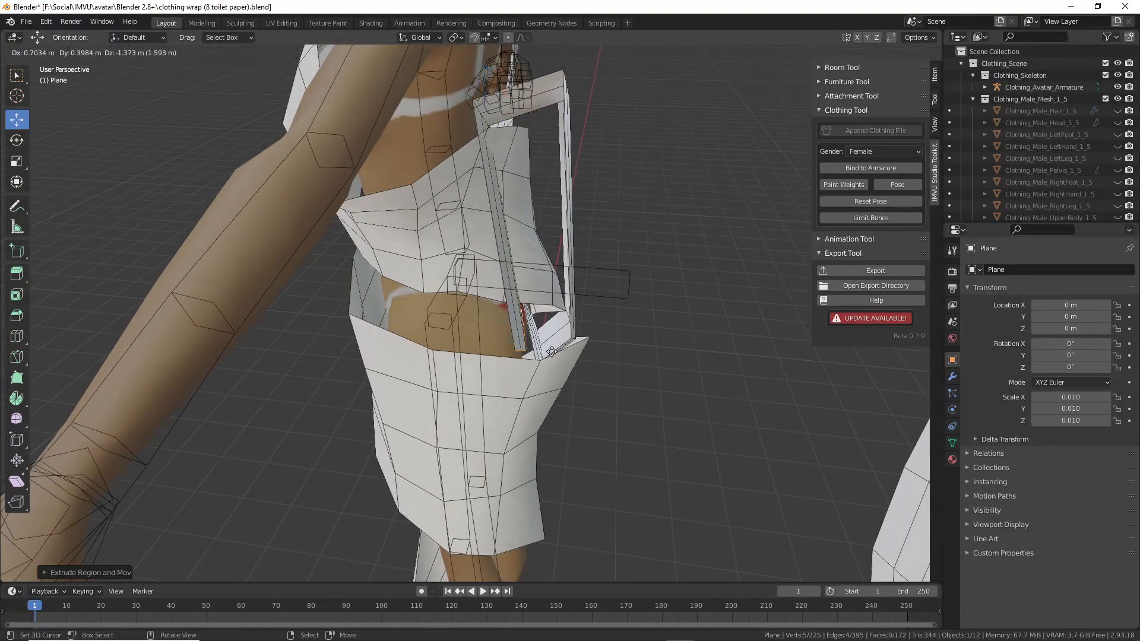
{"action": "left_click", "coordinate": [551, 351]}
{"action": "middle_click_drag", "start_coordinate": [551, 351], "coordinate": [495, 292]}
{"action": "key", "text": "e"}
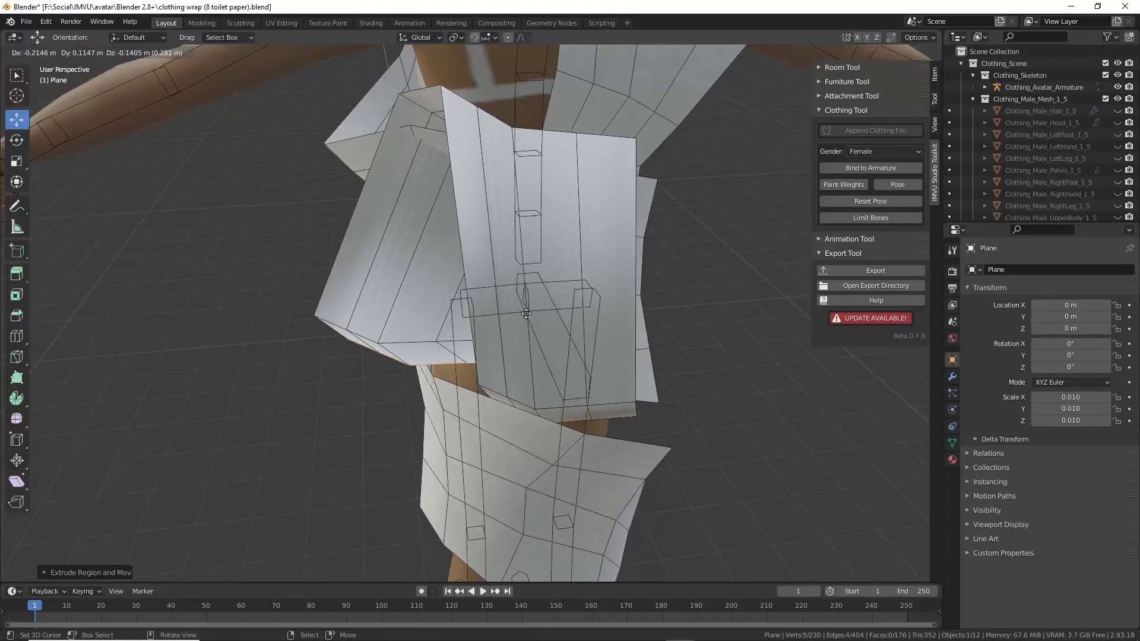
{"action": "right_click", "coordinate": [526, 313]}
{"action": "key", "text": "ctrl+z"}
- Shift the lower edge of the inner panel sideways and reposition it inside the top of the hip wrap
{"action": "left_click_drag", "start_coordinate": [392, 331], "coordinate": [490, 350]}
{"action": "middle_click_drag", "start_coordinate": [429, 234], "coordinate": [545, 226]}
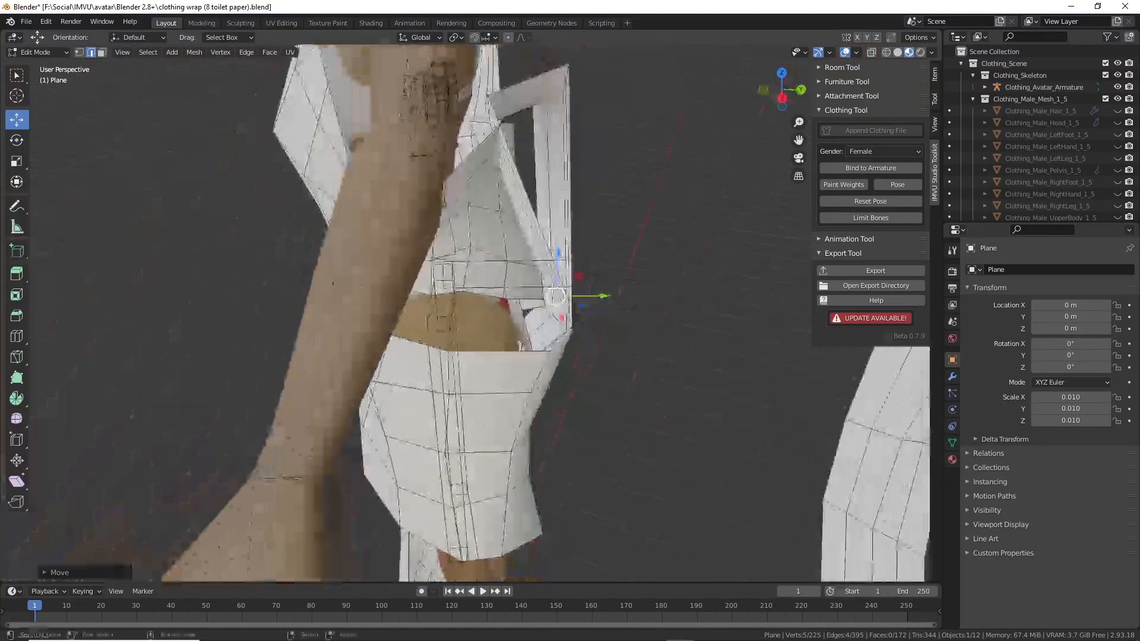
{"action": "key", "text": "g"}
{"action": "left_click", "coordinate": [477, 310]}
{"action": "middle_click_drag", "start_coordinate": [477, 311], "coordinate": [539, 132]}
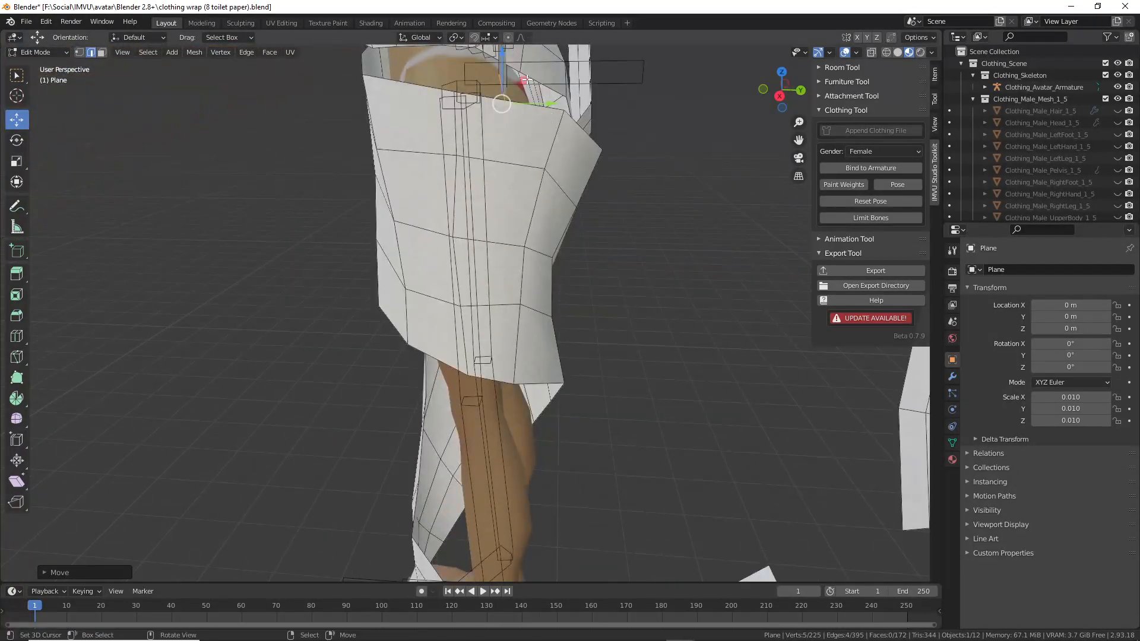
- Extrude the inner panel's lower edge down past the hip wrap's hem and move it sideways behind the leg
{"action": "middle_click_drag", "start_coordinate": [525, 79], "coordinate": [573, 81]}
{"action": "key", "text": "e"}
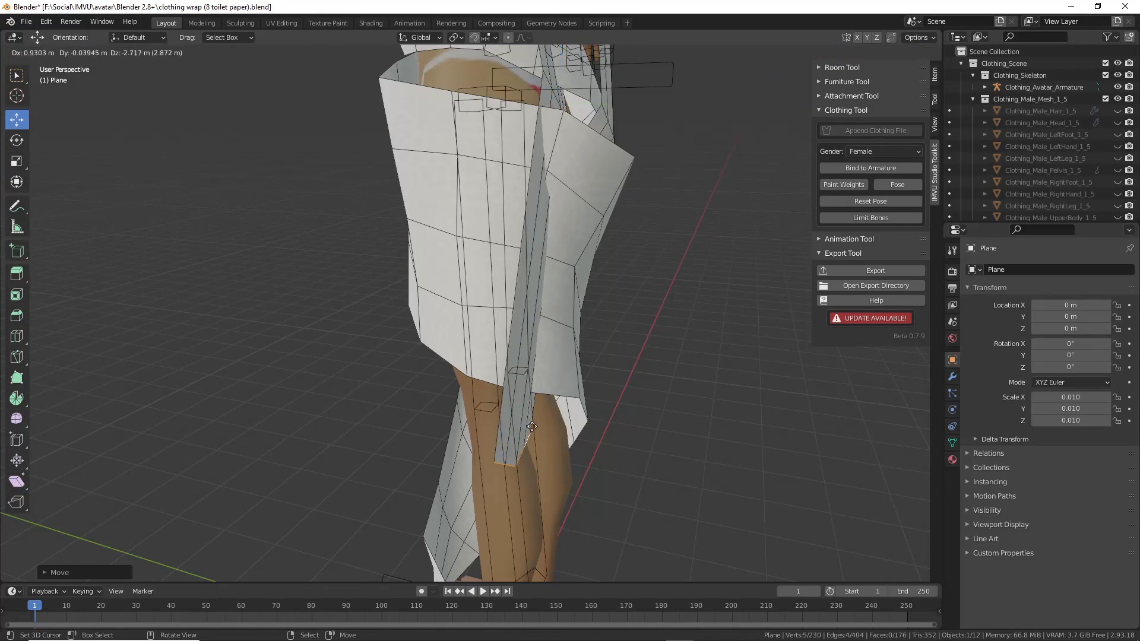
{"action": "left_click", "coordinate": [566, 433]}
{"action": "middle_click_drag", "start_coordinate": [566, 432], "coordinate": [499, 477]}
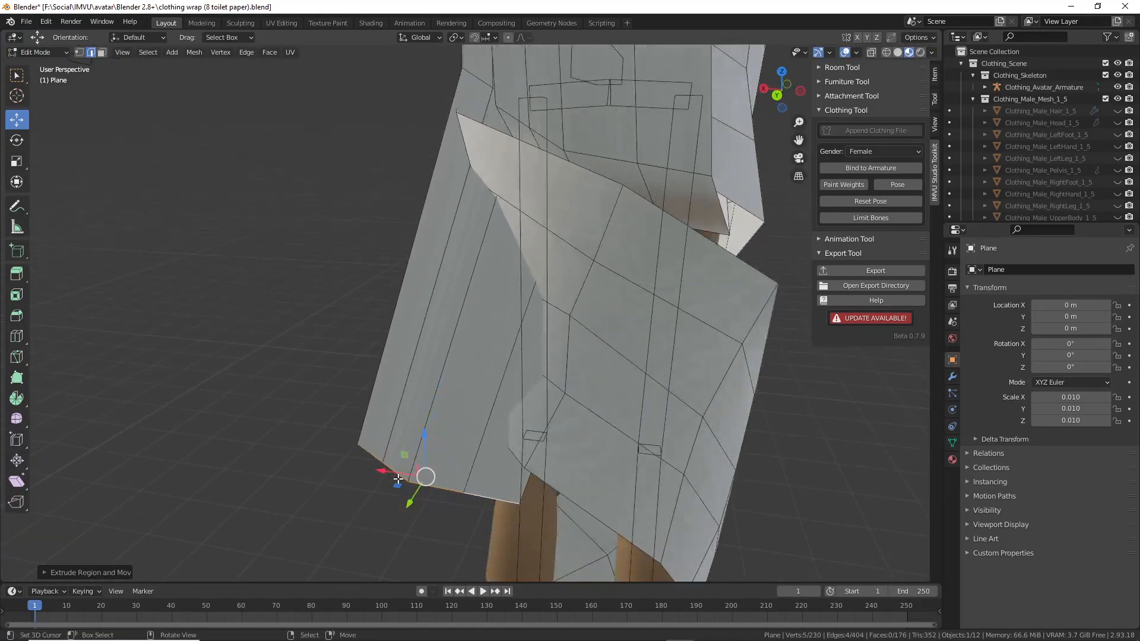
{"action": "left_click_drag", "start_coordinate": [398, 478], "coordinate": [519, 491]}
{"action": "middle_click_drag", "start_coordinate": [520, 491], "coordinate": [685, 464]}
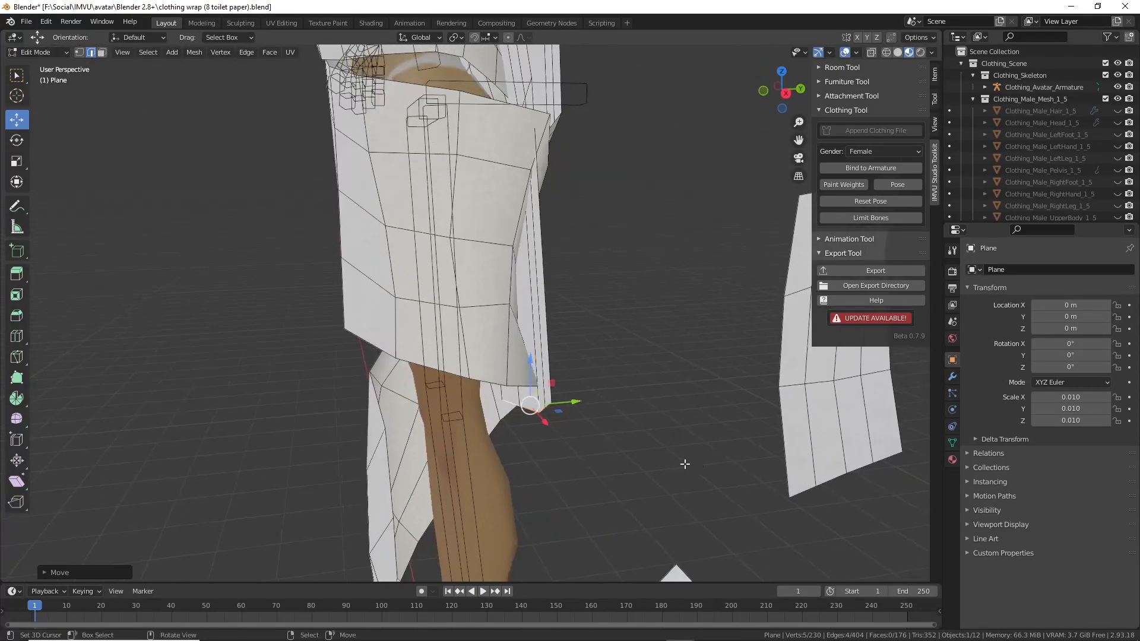
- Extrude the bottom edge outward behind the leg, and extrude it again upward to form the panel's outer face
{"action": "mouse_move", "coordinate": [600, 412]}
{"action": "middle_mouse_down"}
{"action": "mouse_move", "coordinate": [585, 394]}
{"action": "mouse_move", "coordinate": [595, 428]}
{"action": "middle_mouse_up"}
{"action": "key", "text": "e"}
{"action": "left_click", "coordinate": [702, 458]}
{"action": "key", "text": "e"}
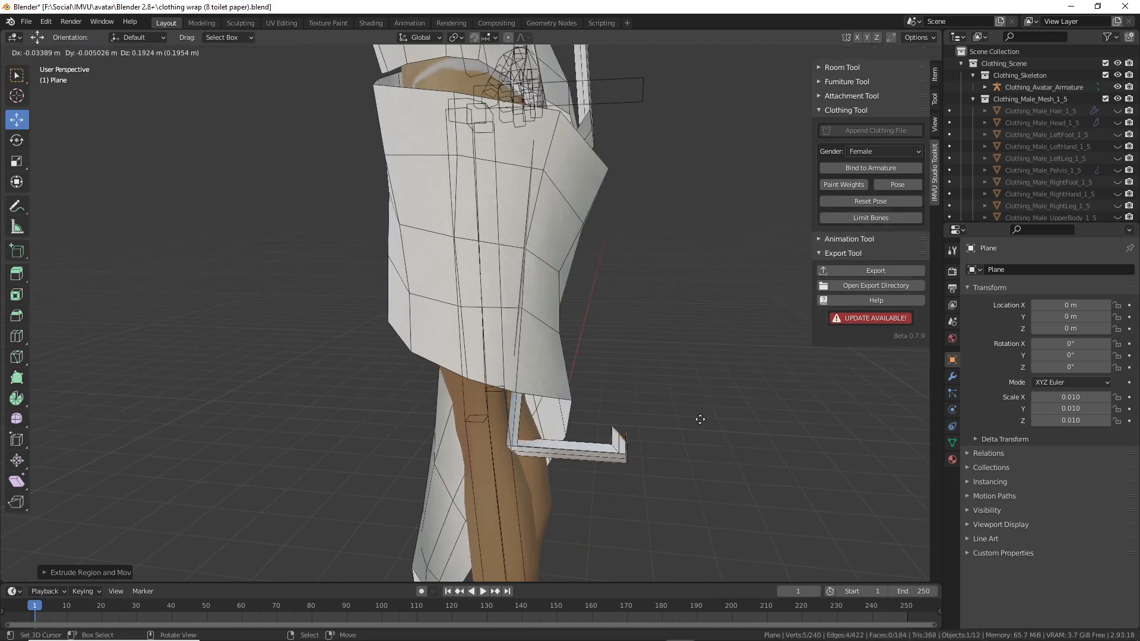
{"action": "left_click", "coordinate": [717, 138]}
- In vertex mode, shift the vertices along the bodice's lower back edge sideways, away from the extruded back panel
{"action": "middle_click_drag", "start_coordinate": [717, 137], "coordinate": [474, 221]}
{"action": "left_click", "coordinate": [473, 226]}
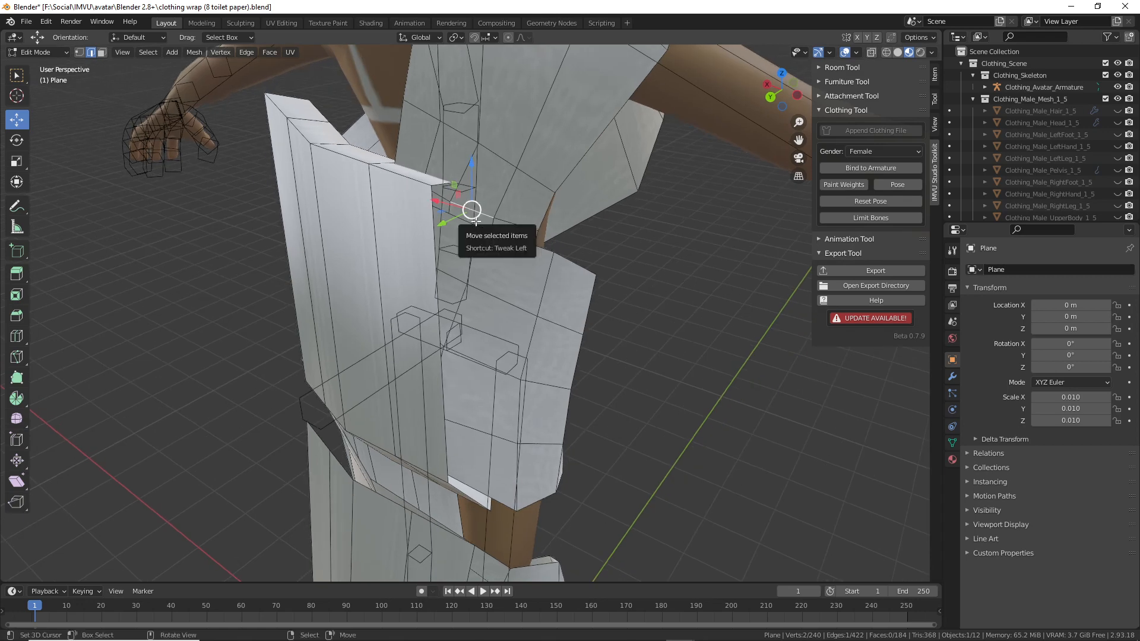
{"action": "key", "text": "1"}
{"action": "left_click_drag", "start_coordinate": [494, 221], "coordinate": [520, 231]}
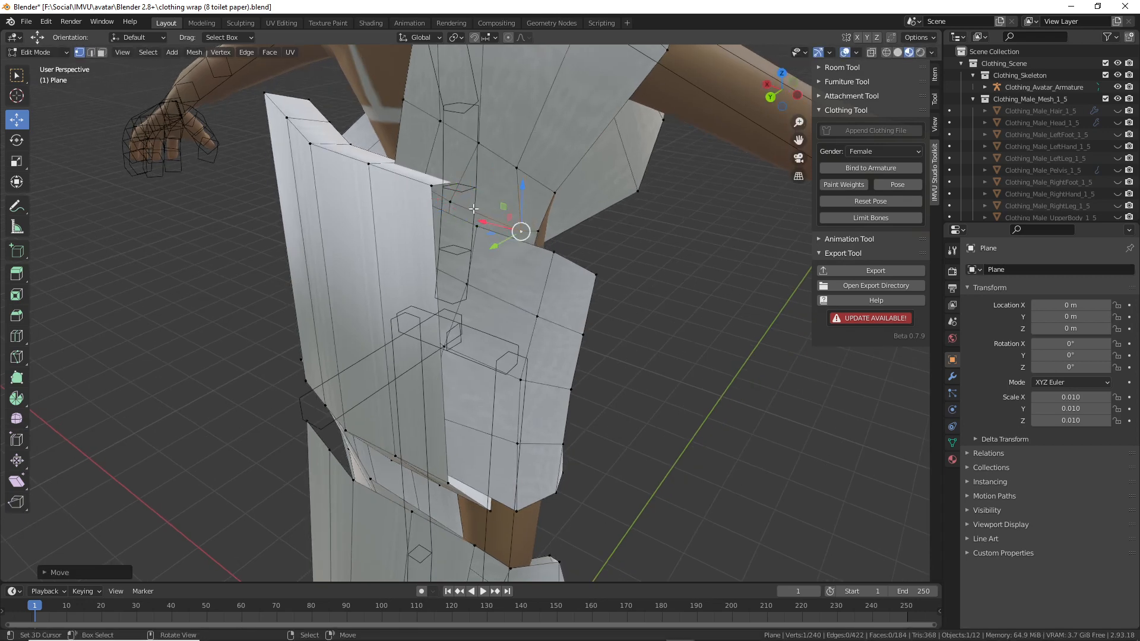
{"action": "right_click_drag", "start_coordinate": [457, 201], "coordinate": [498, 221]}
{"action": "right_click_drag", "start_coordinate": [523, 168], "coordinate": [552, 184]}
{"action": "right_click_drag", "start_coordinate": [487, 145], "coordinate": [528, 175]}
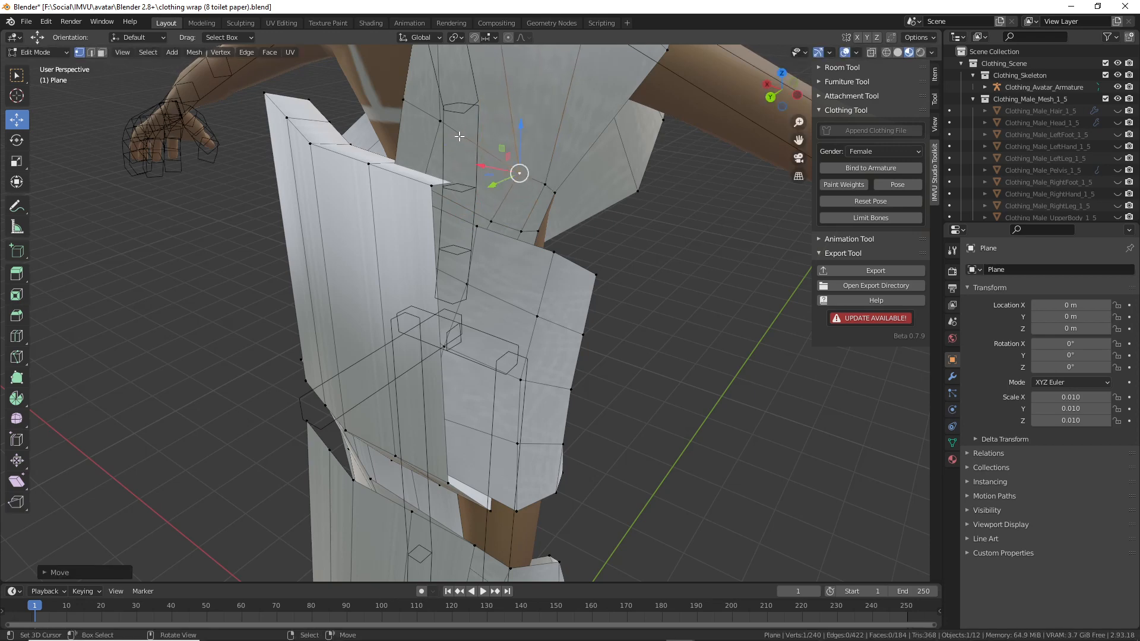
{"action": "right_click_drag", "start_coordinate": [446, 124], "coordinate": [489, 153]}
- Move the next vertex up the bodice's back edge sideways and adjust its position with Vertex Slide
{"action": "middle_click_drag", "start_coordinate": [454, 199], "coordinate": [398, 163]}
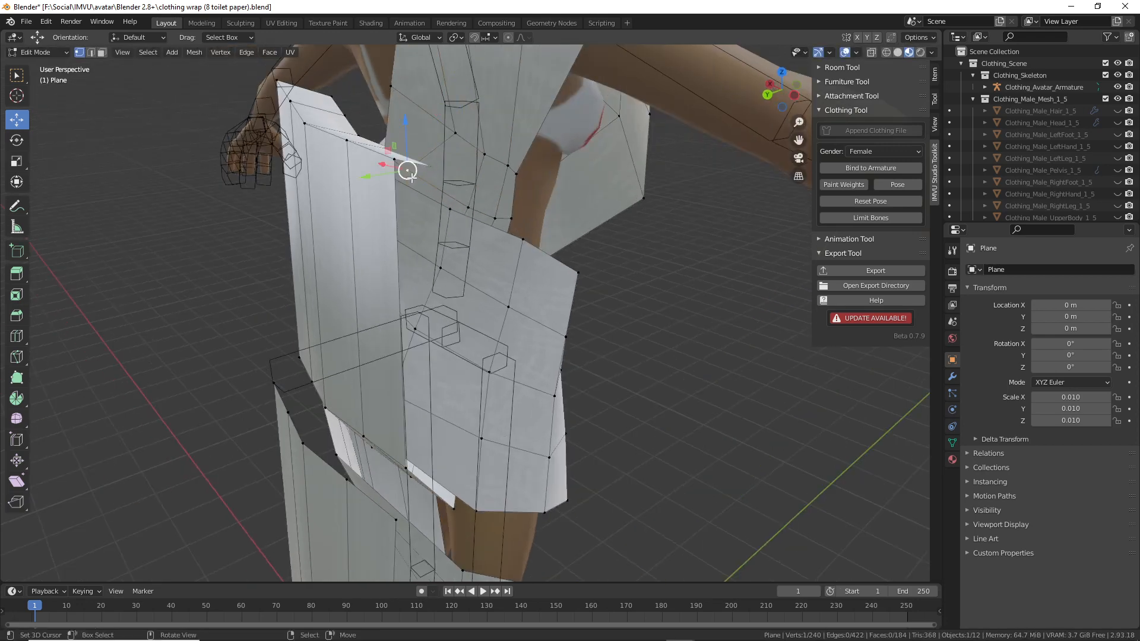
{"action": "right_click", "coordinate": [395, 82]}
{"action": "middle_click_drag", "start_coordinate": [415, 110], "coordinate": [419, 170]}
{"action": "right_click_drag", "start_coordinate": [419, 169], "coordinate": [501, 180]}
{"action": "middle_click_drag", "start_coordinate": [501, 181], "coordinate": [511, 229]}
{"action": "key", "text": "shift+v"}
{"action": "left_click", "coordinate": [490, 218]}
- In edge mode, move the short cross edges of the back panel's top rim toward its centre to narrow the top
{"action": "key", "text": "2"}
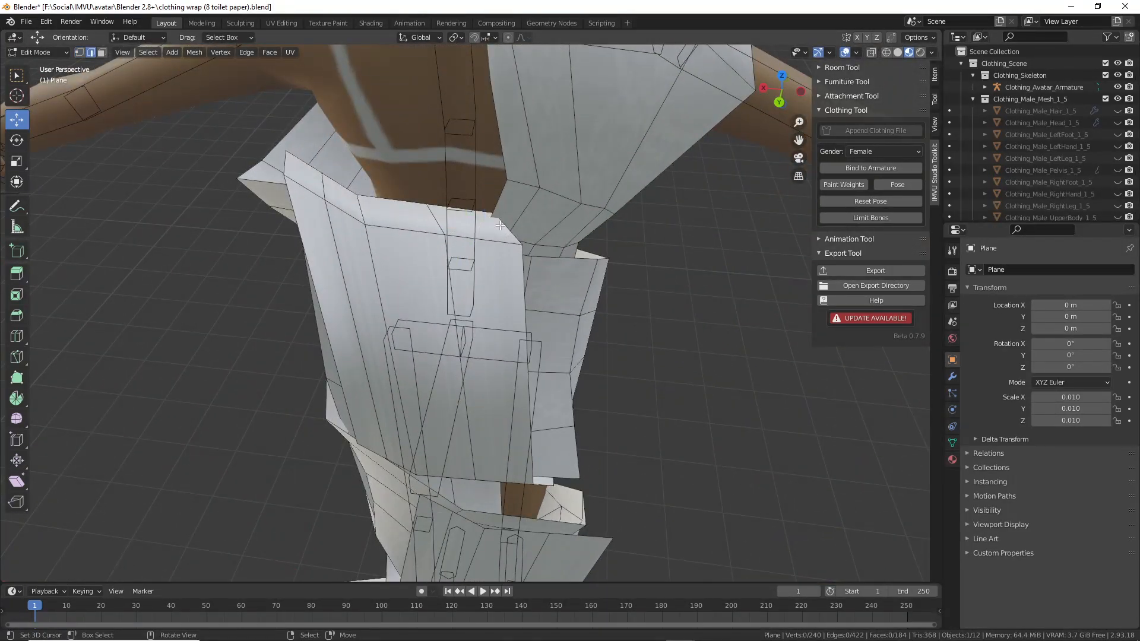
{"action": "left_click_drag", "start_coordinate": [508, 228], "coordinate": [479, 229]}
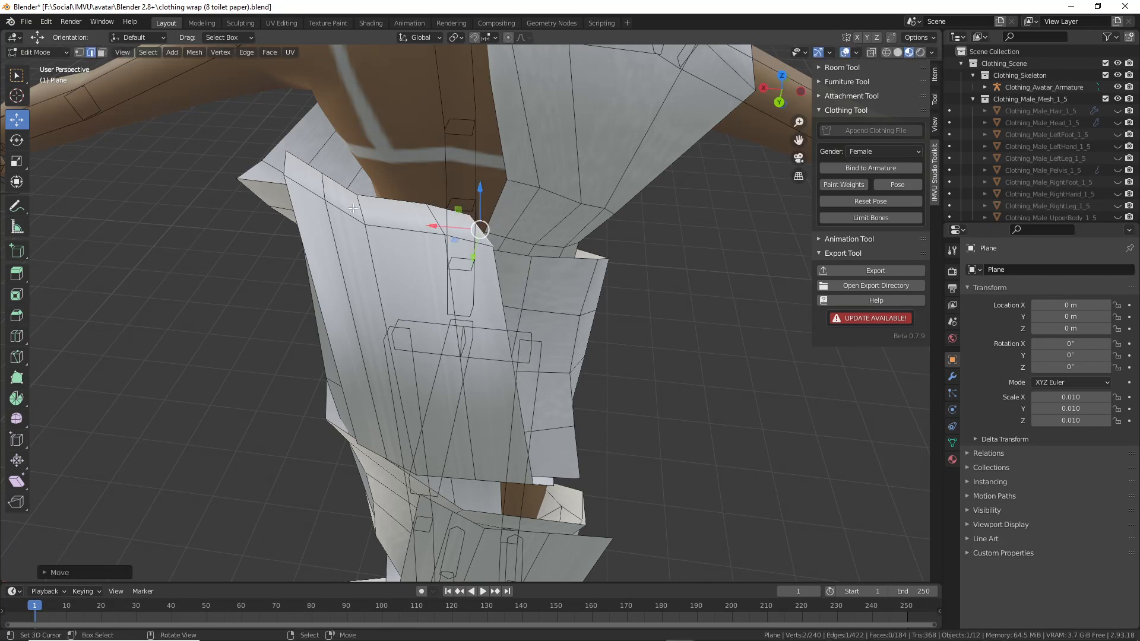
{"action": "right_click_drag", "start_coordinate": [434, 217], "coordinate": [460, 221]}
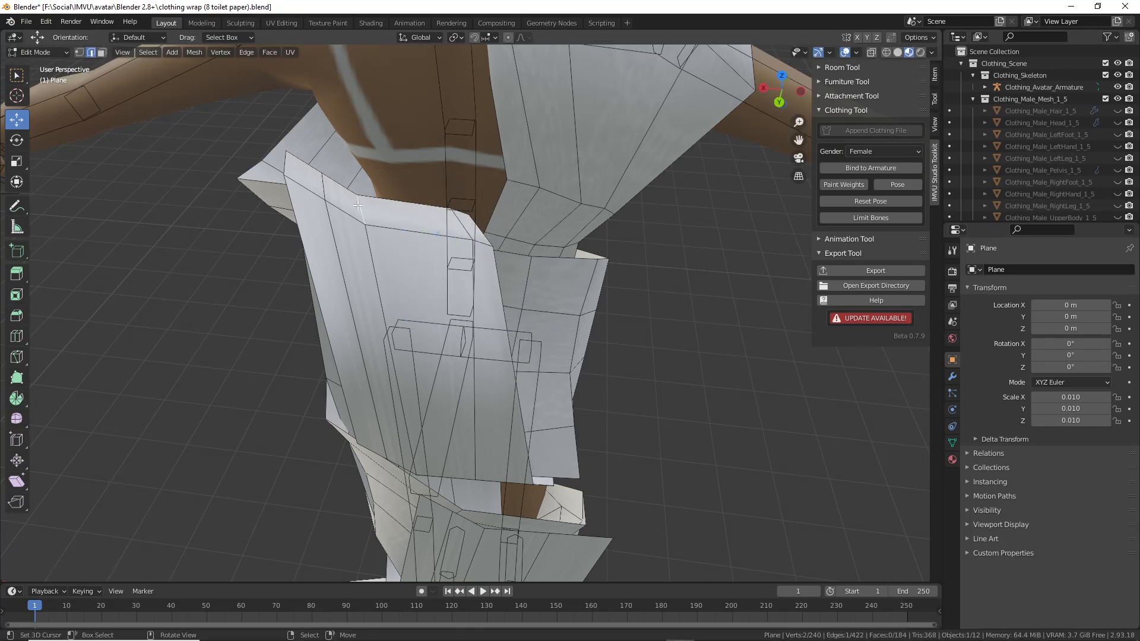
{"action": "right_click_drag", "start_coordinate": [357, 205], "coordinate": [431, 216]}
{"action": "right_click_drag", "start_coordinate": [327, 190], "coordinate": [404, 218]}
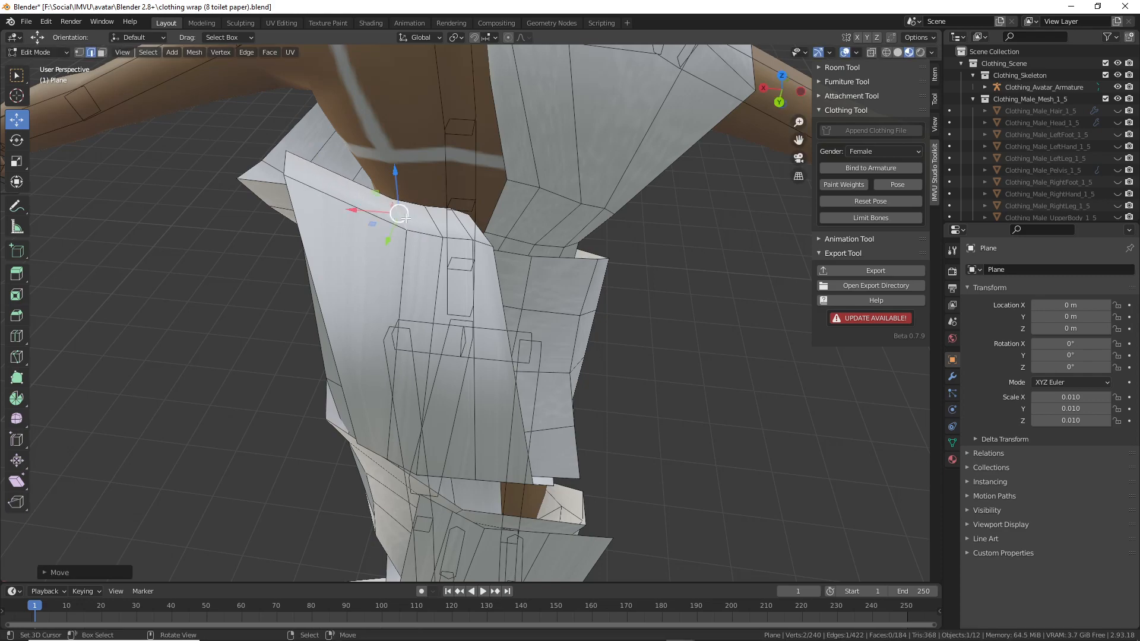
{"action": "right_click_drag", "start_coordinate": [284, 164], "coordinate": [386, 218]}
- Switch the viewport to wireframe and set the Clothing Tool gender to Hide so the avatar body is hidden
{"action": "middle_click_drag", "start_coordinate": [385, 218], "coordinate": [428, 228]}
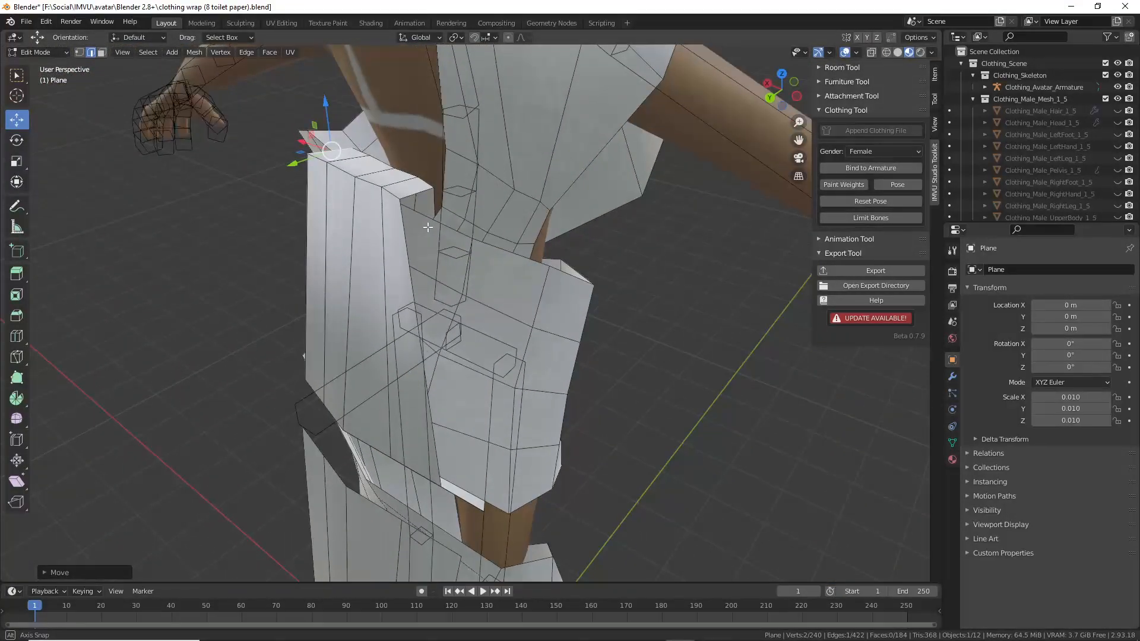
{"action": "left_click", "coordinate": [886, 52]}
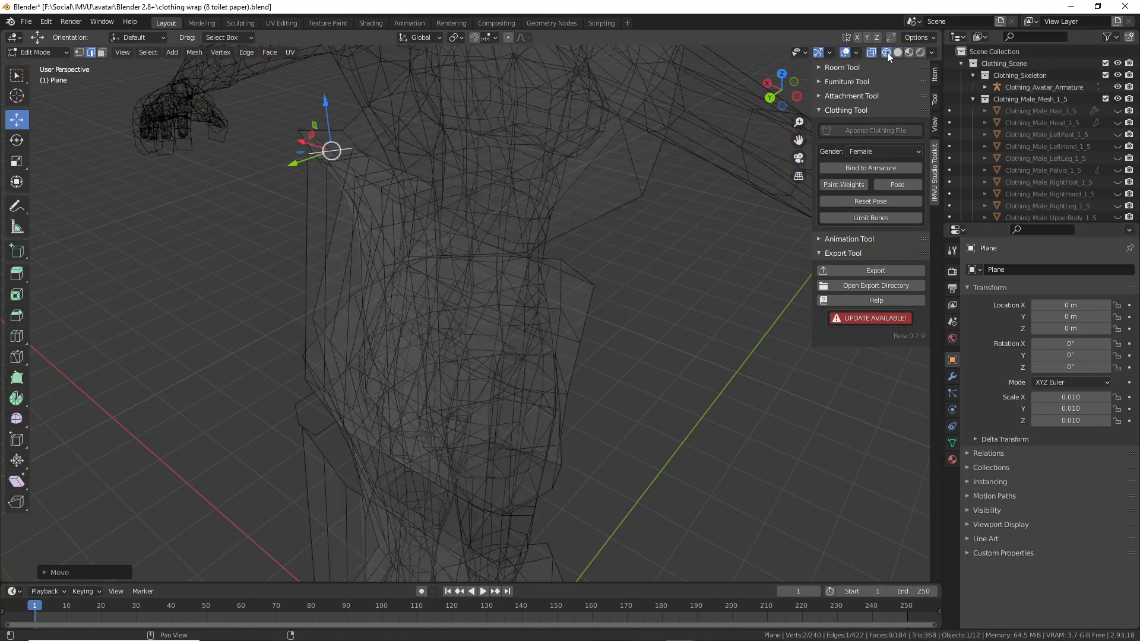
{"action": "middle_click_drag", "start_coordinate": [612, 219], "coordinate": [595, 273]}
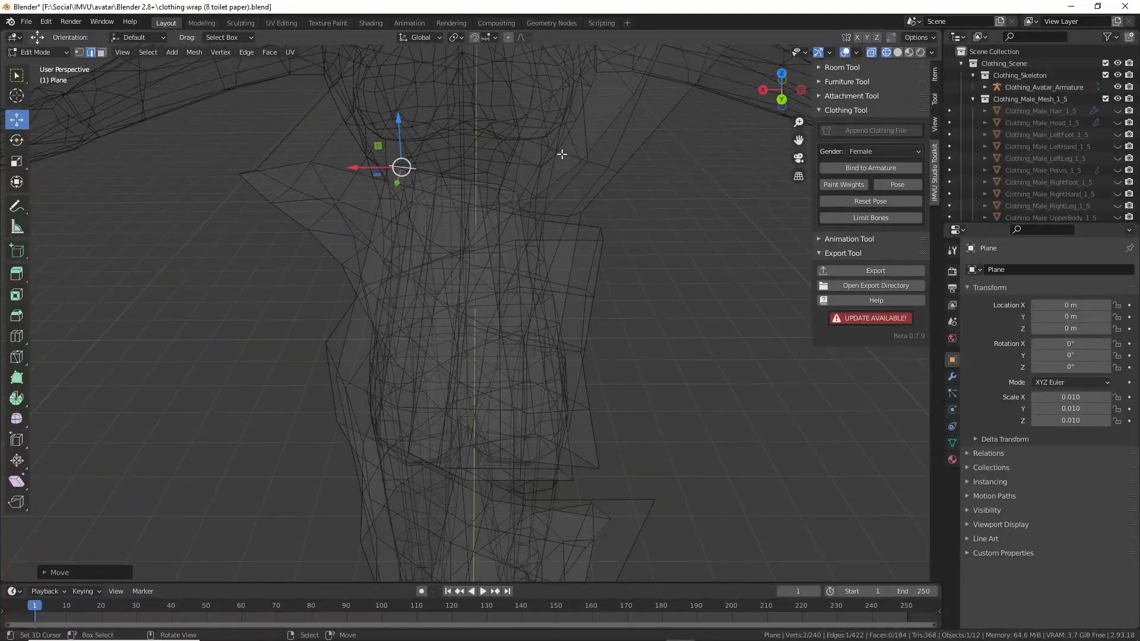
{"action": "middle_click_drag", "start_coordinate": [479, 106], "coordinate": [749, 461]}
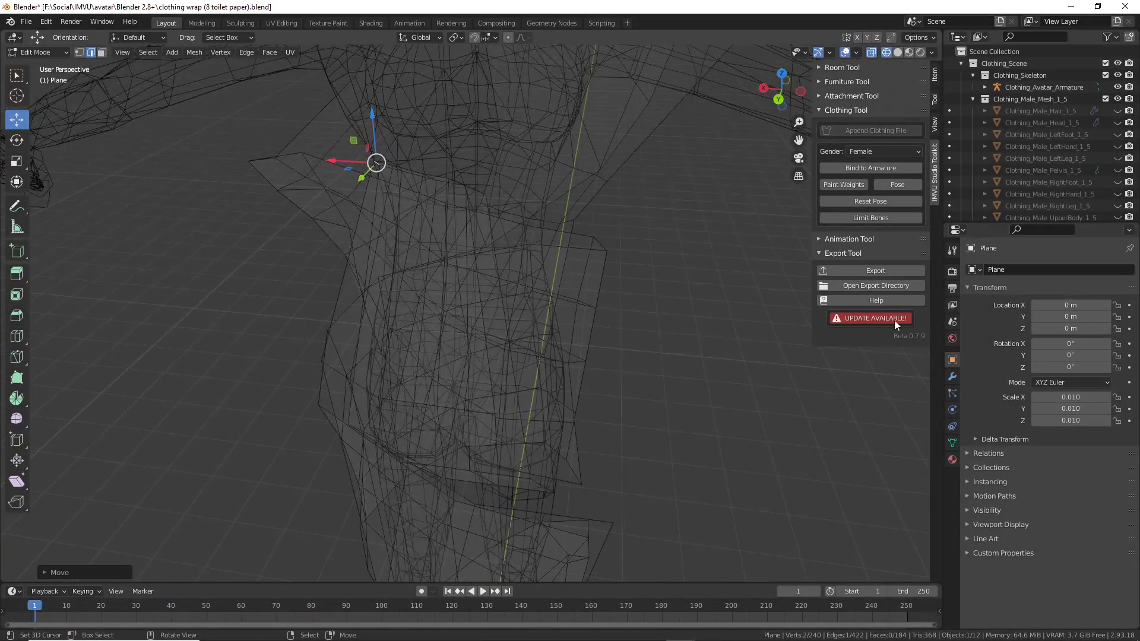
{"action": "left_click", "coordinate": [866, 150]}
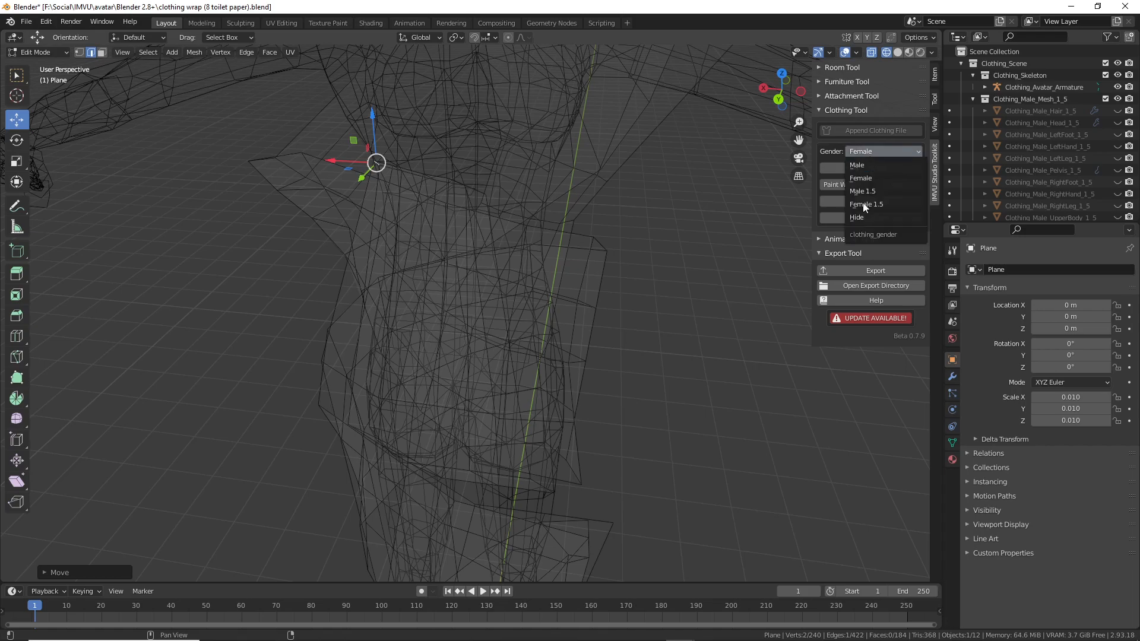
{"action": "left_click", "coordinate": [864, 218]}
- Move and scale the inner panel's five-vertex row to fit inside the hip wrap
{"action": "middle_click_drag", "start_coordinate": [737, 270], "coordinate": [553, 325]}
{"action": "key", "text": "g"}
{"action": "left_click", "coordinate": [500, 377]}
{"action": "key", "text": "s"}
{"action": "left_click", "coordinate": [608, 373]}
{"action": "key", "text": "g"}
{"action": "left_click", "coordinate": [584, 356]}
{"action": "key", "text": "g"}
{"action": "left_click", "coordinate": [481, 295]}
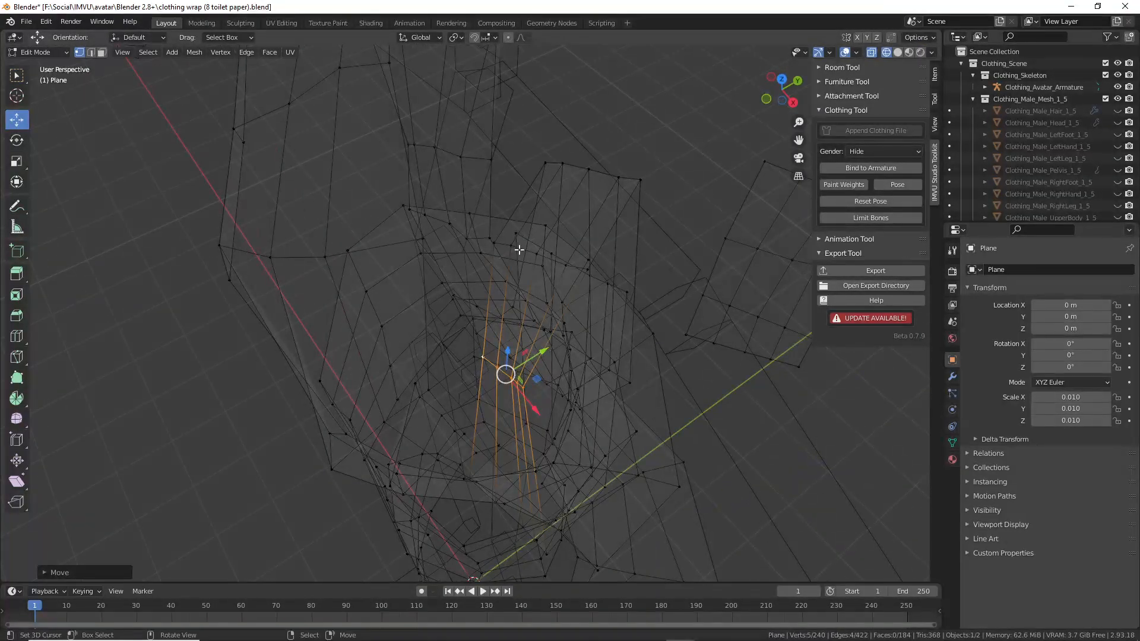
- Reposition the end vertex of the inner row along the back panel's top rim
{"action": "middle_click_drag", "start_coordinate": [519, 249], "coordinate": [494, 214]}
{"action": "right_click", "coordinate": [493, 212]}
{"action": "key", "text": "g"}
{"action": "left_click", "coordinate": [489, 196]}
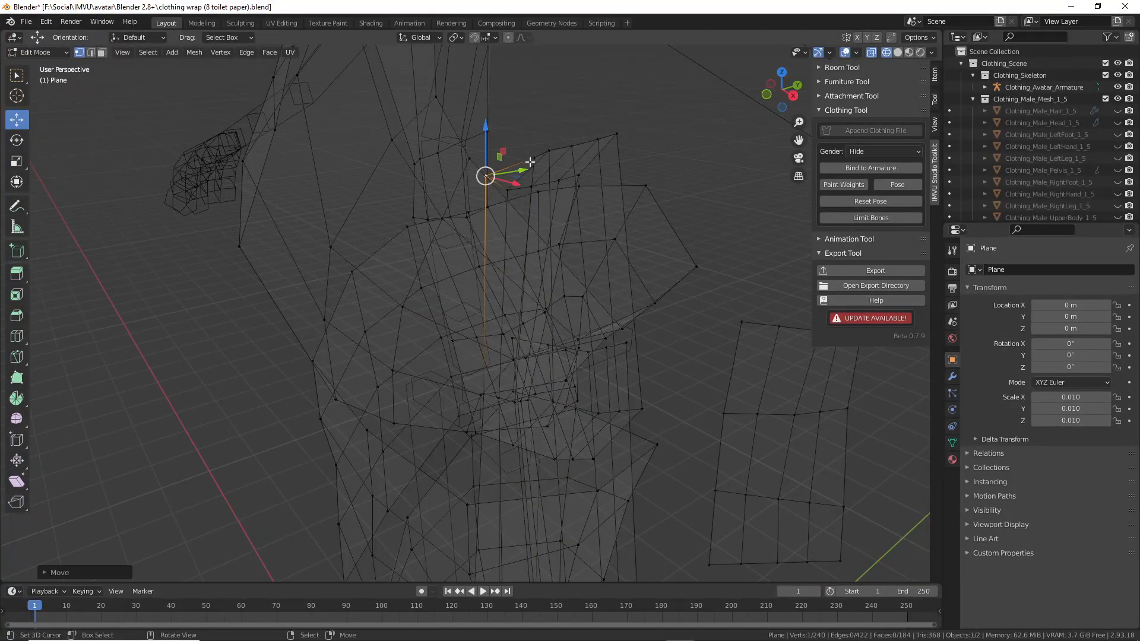
{"action": "key", "text": "g"}
{"action": "left_click", "coordinate": [497, 173]}
- Move the four neighbouring vertices of the panel's upper inner row inward one by one, following the bodice
{"action": "right_click", "coordinate": [504, 188]}
{"action": "key", "text": "g"}
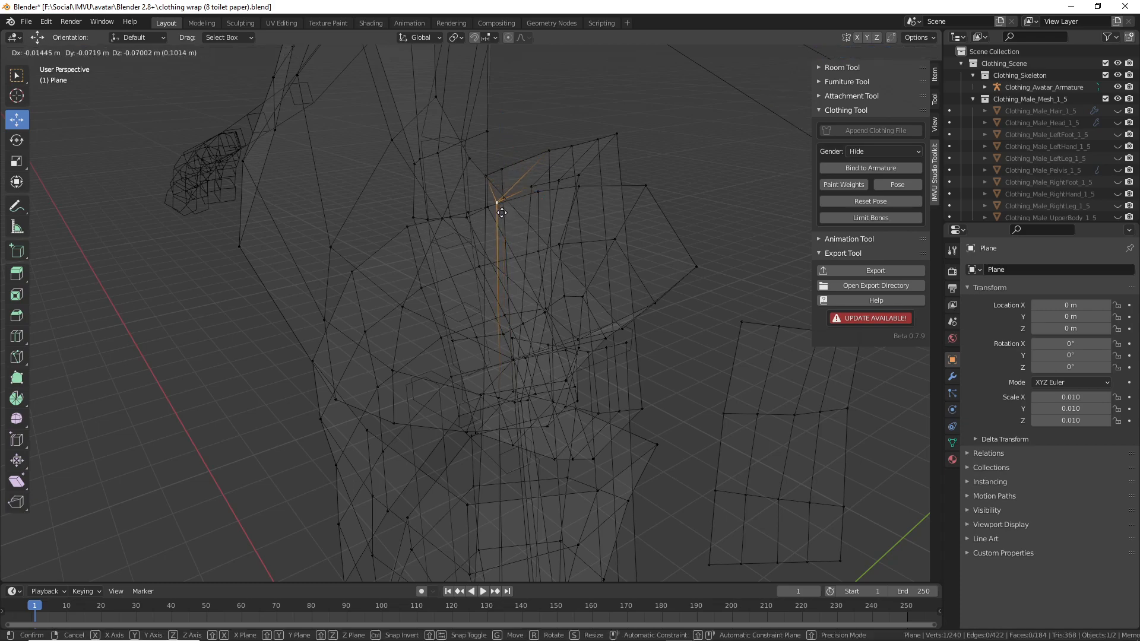
{"action": "left_click", "coordinate": [499, 195]}
{"action": "right_click", "coordinate": [527, 189]}
{"action": "key", "text": "g"}
{"action": "left_click", "coordinate": [511, 194]}
{"action": "right_click", "coordinate": [555, 182]}
{"action": "key", "text": "g"}
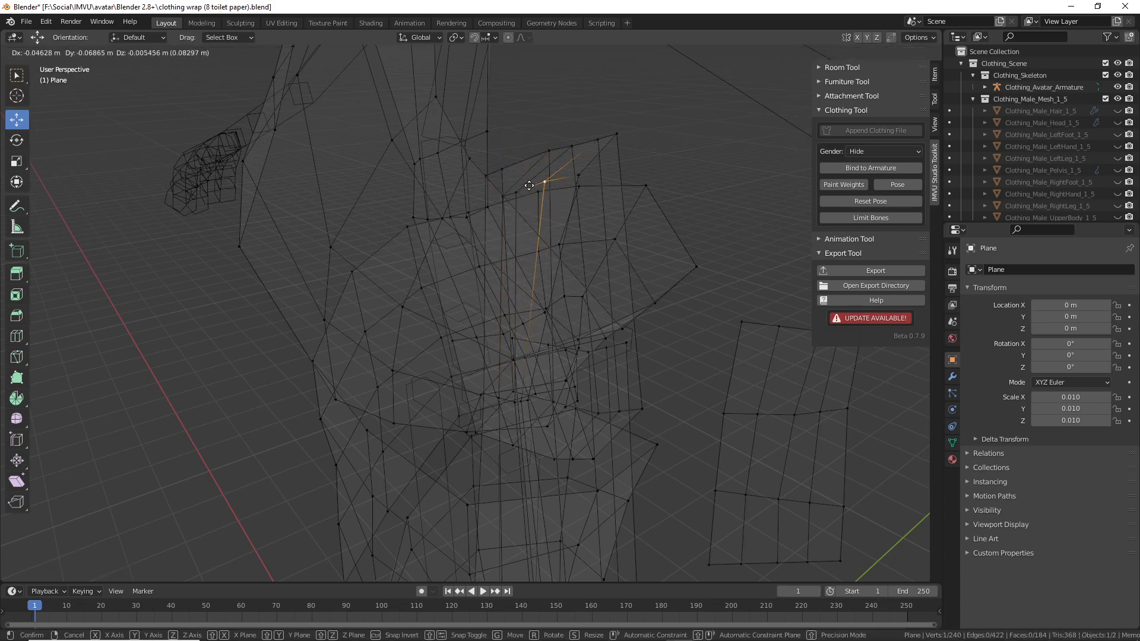
{"action": "left_click", "coordinate": [528, 189]}
{"action": "right_click", "coordinate": [573, 177]}
{"action": "key", "text": "g"}
{"action": "left_click", "coordinate": [542, 187]}
- From the back view, reposition the vertices on the bodice side of the back panel's top rim and lower them
{"action": "middle_click_drag", "start_coordinate": [603, 222], "coordinate": [475, 217]}
{"action": "key", "text": "g"}
{"action": "left_click", "coordinate": [455, 224]}
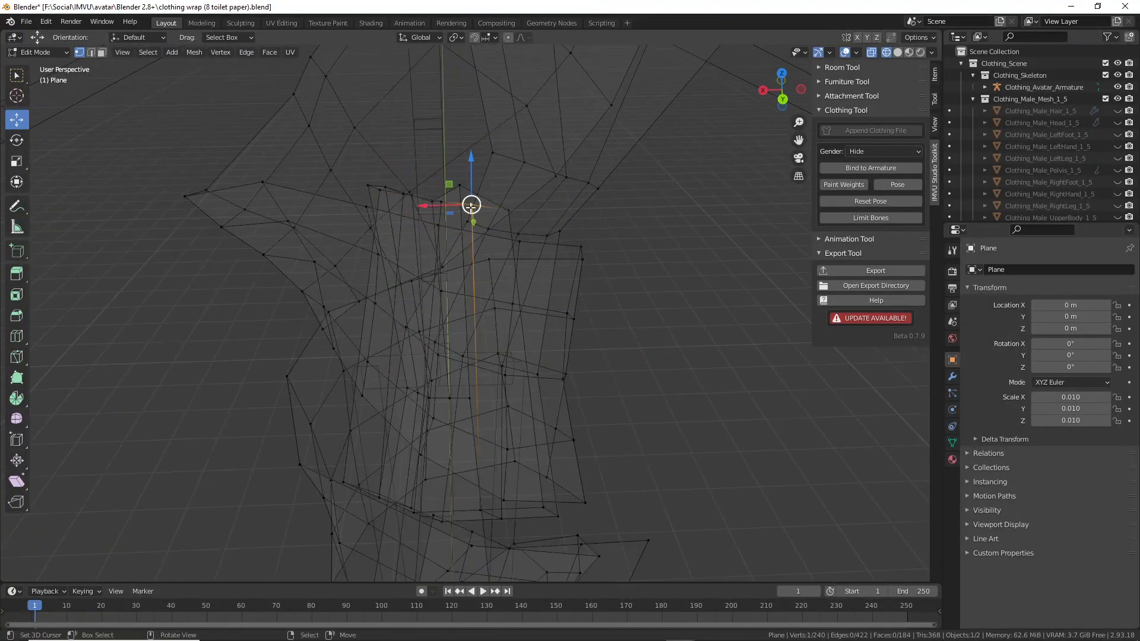
{"action": "key", "text": "g"}
{"action": "left_click", "coordinate": [476, 235]}
- Return to solid shading and lower the three remaining vertices of the panel's upper back row into an even line
{"action": "left_click", "coordinate": [897, 53]}
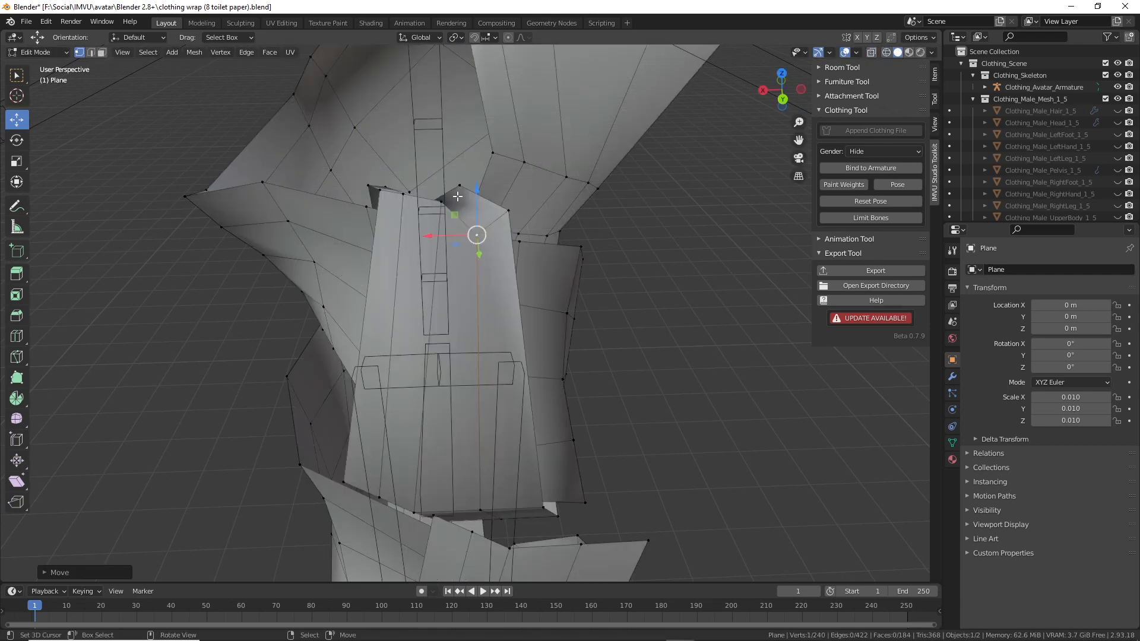
{"action": "left_click_drag", "start_coordinate": [441, 202], "coordinate": [443, 235]}
{"action": "right_click", "coordinate": [408, 194]}
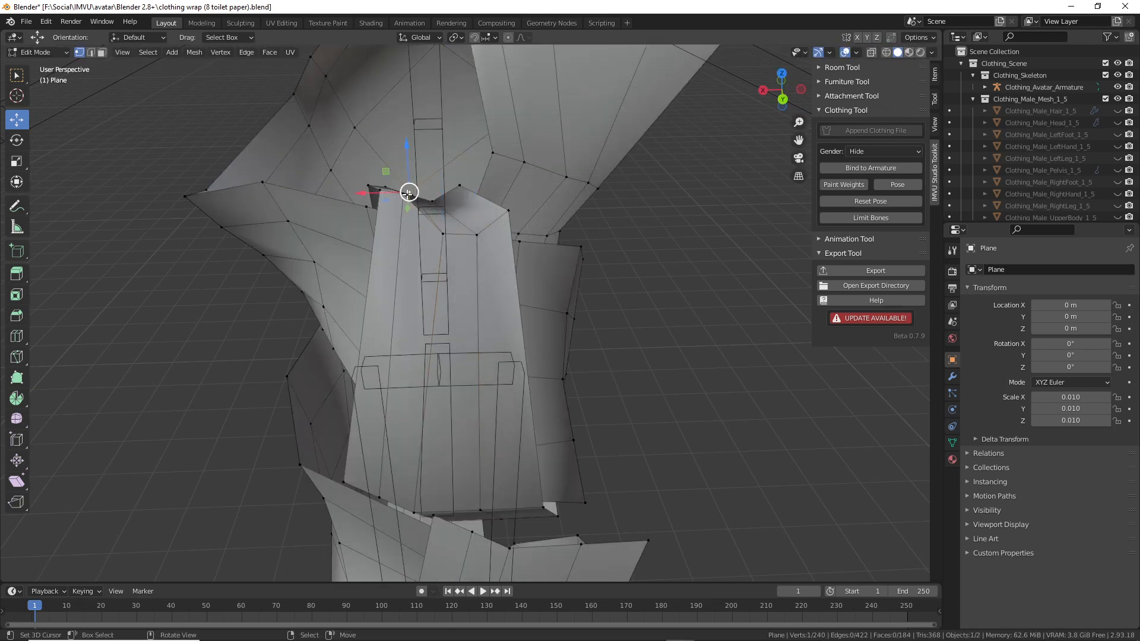
{"action": "key", "text": "g"}
{"action": "left_click", "coordinate": [411, 239]}
{"action": "right_click", "coordinate": [383, 203]}
{"action": "key", "text": "g"}
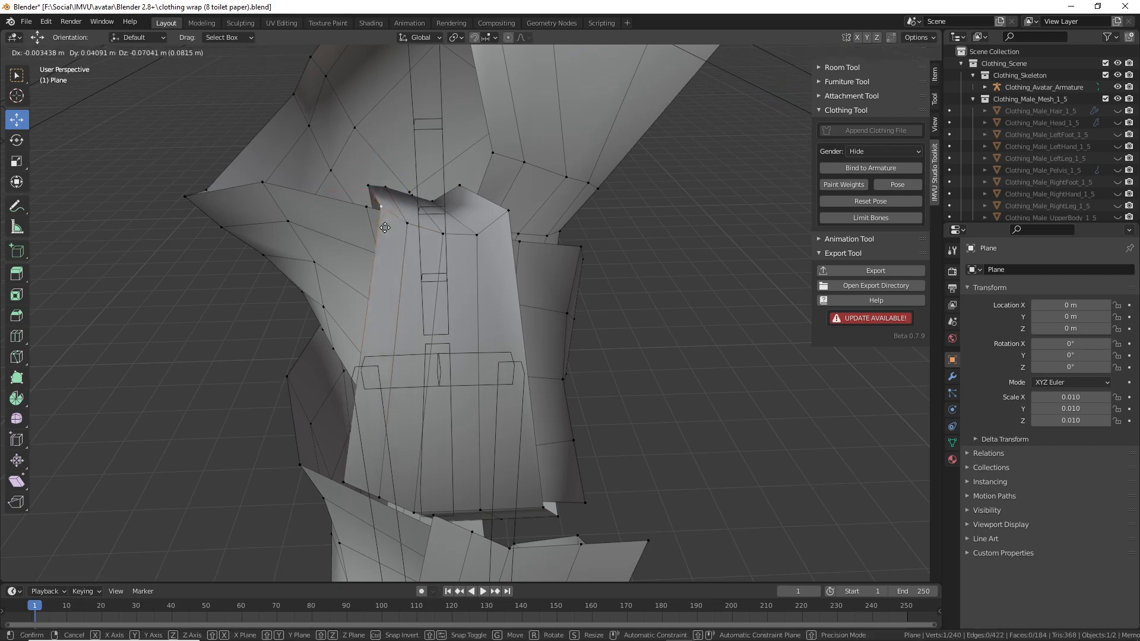
{"action": "left_click", "coordinate": [387, 234]}
- Select the vertices where the bodice's lower back edge meets the hip wrap and adjust their position
{"action": "middle_click_drag", "start_coordinate": [387, 233], "coordinate": [471, 254]}
{"action": "key", "text": "g"}
{"action": "left_click", "coordinate": [465, 276]}
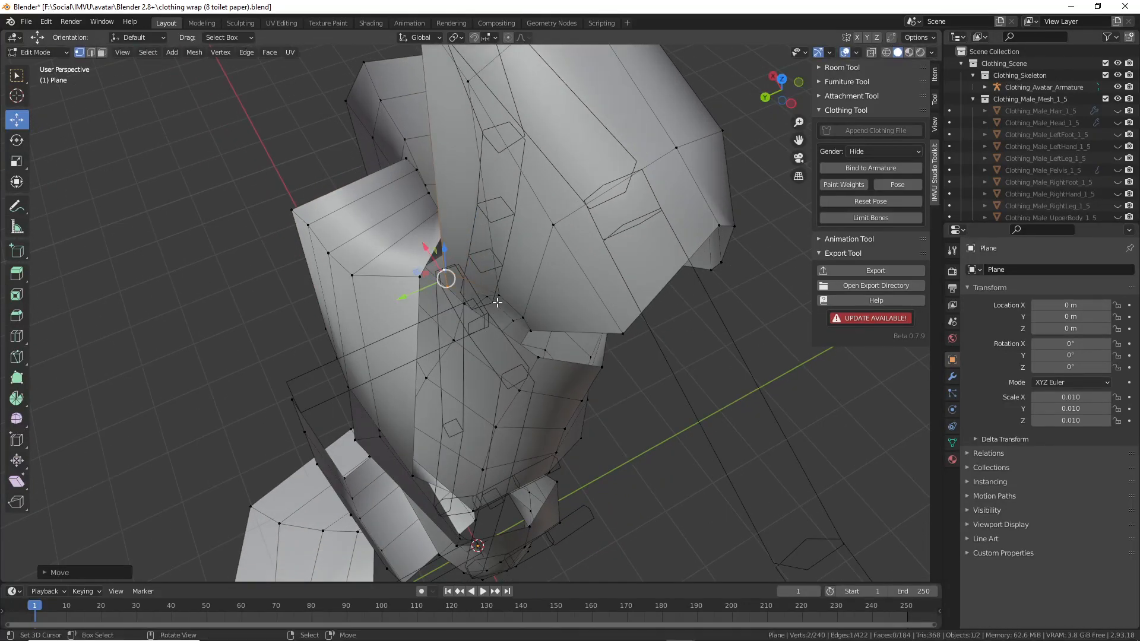
{"action": "middle_click_drag", "start_coordinate": [485, 301], "coordinate": [546, 303]}
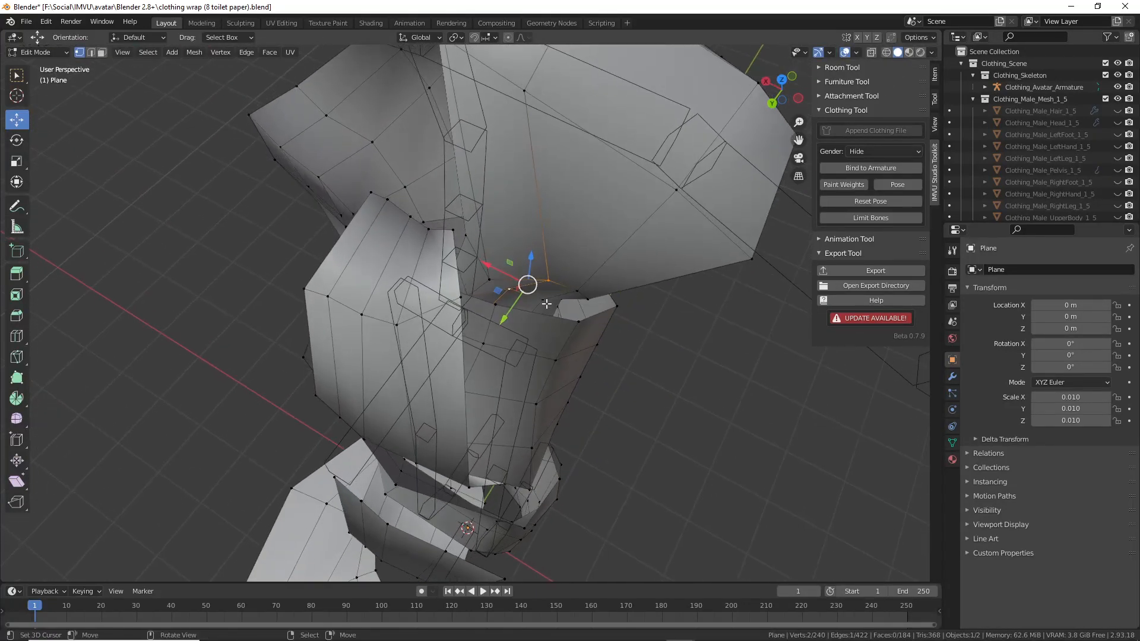
{"action": "left_click", "coordinate": [548, 296], "text": "shift"}
{"action": "key", "text": "g"}
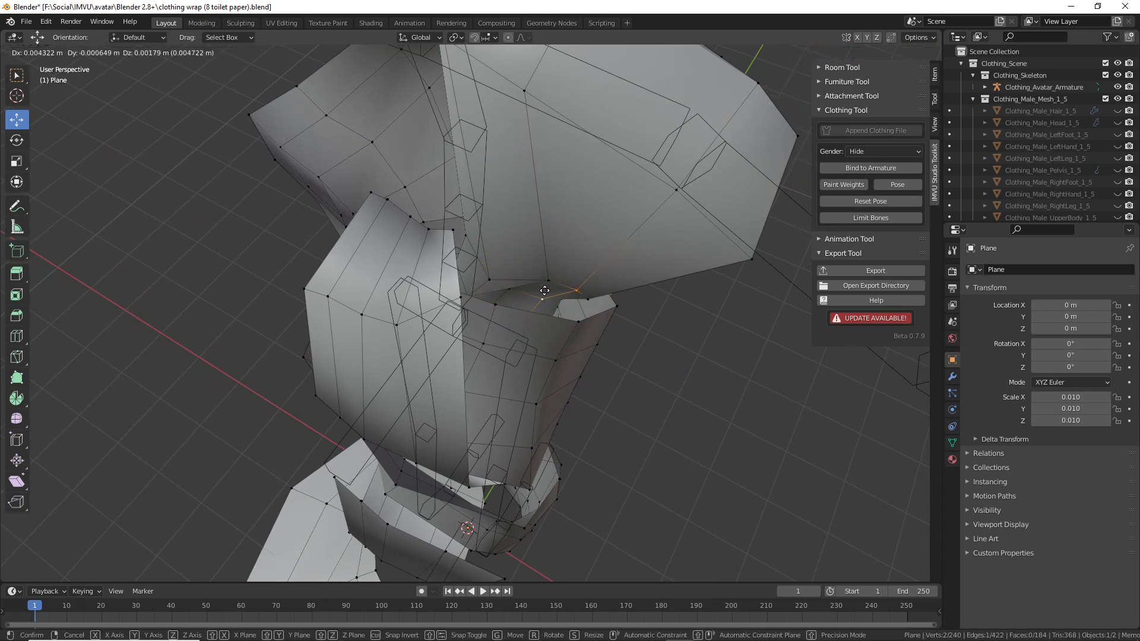
{"action": "left_click", "coordinate": [547, 279]}
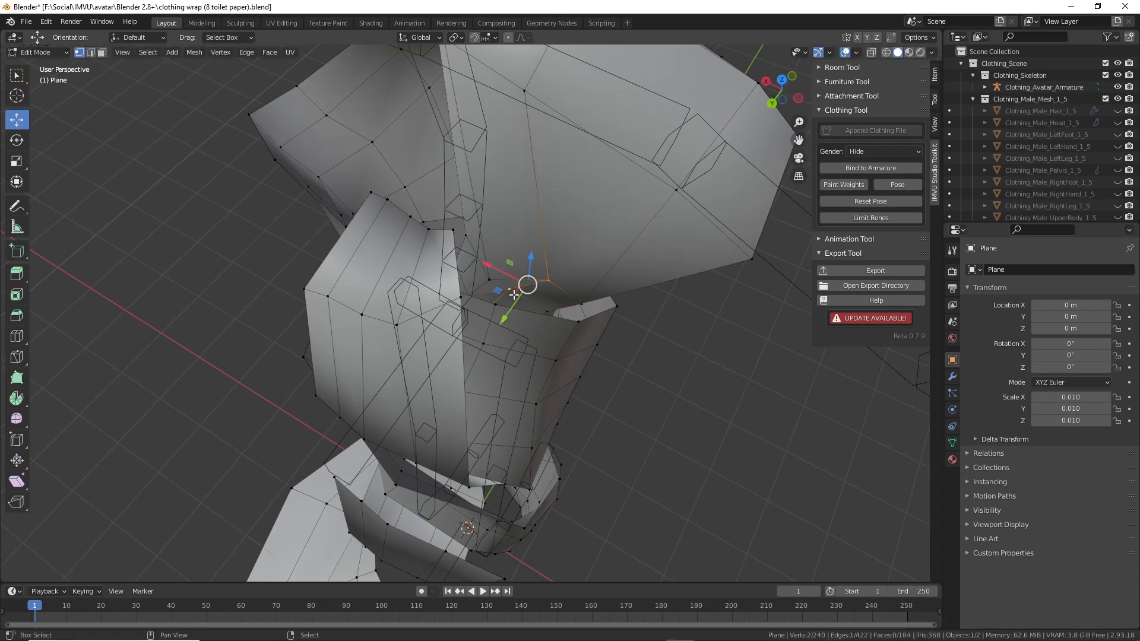
- Move the vertices of the bodice's lower back edge one after another toward the hip wrap's upper rim
{"action": "key", "text": "g"}
{"action": "left_click", "coordinate": [540, 301]}
{"action": "key", "text": "g"}
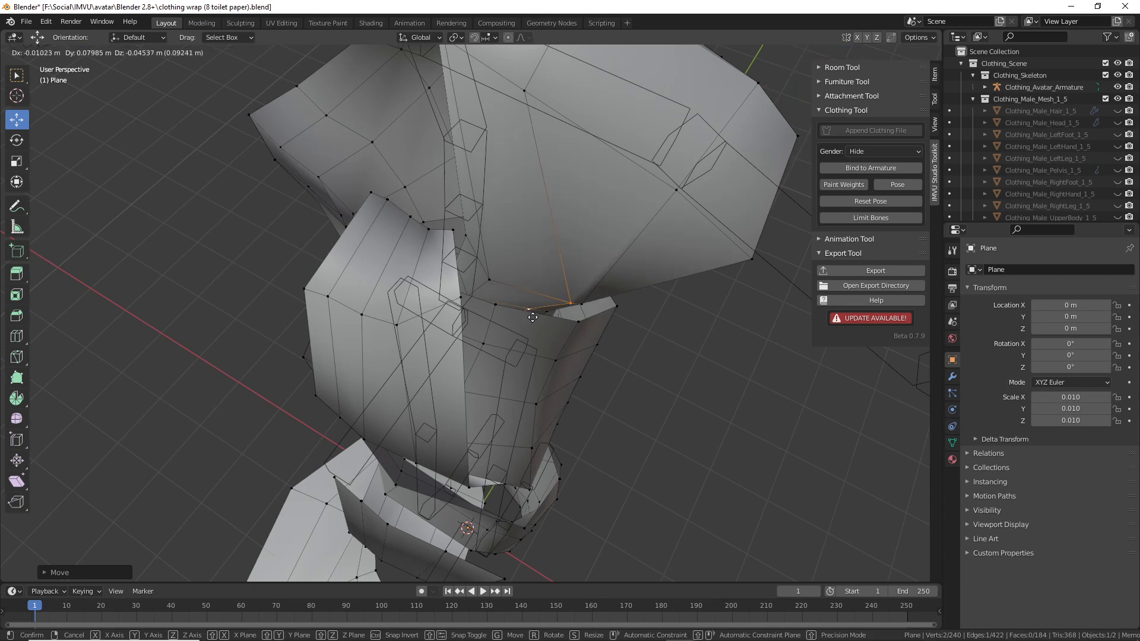
{"action": "left_click", "coordinate": [496, 287]}
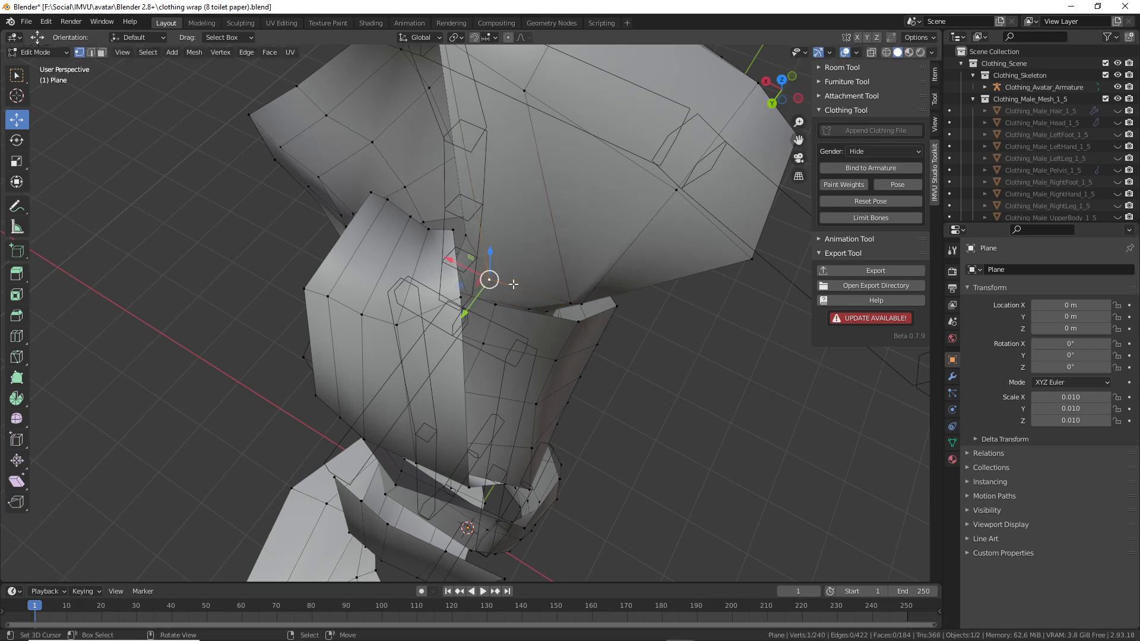
{"action": "middle_click_drag", "start_coordinate": [513, 284], "coordinate": [546, 257]}
{"action": "key", "text": "g"}
{"action": "left_click", "coordinate": [505, 240]}
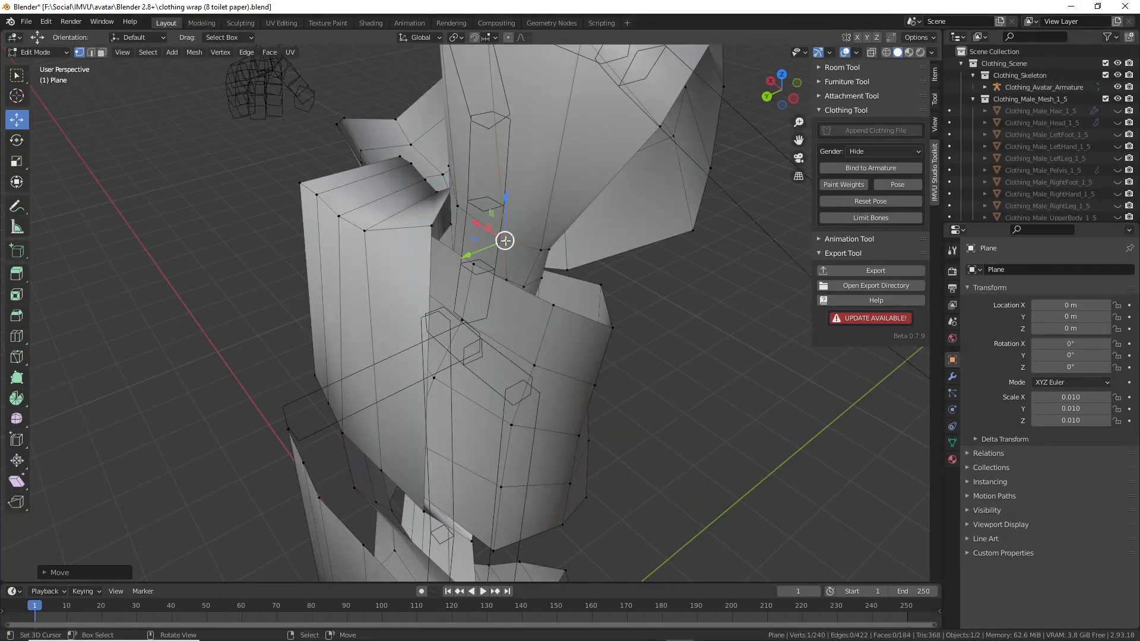
- Nudge the middle vertices of the bodice's lower back edge to follow the hip wrap's rim
{"action": "key", "text": "g"}
{"action": "left_click", "coordinate": [551, 249]}
{"action": "right_click", "coordinate": [540, 250]}
{"action": "key", "text": "g"}
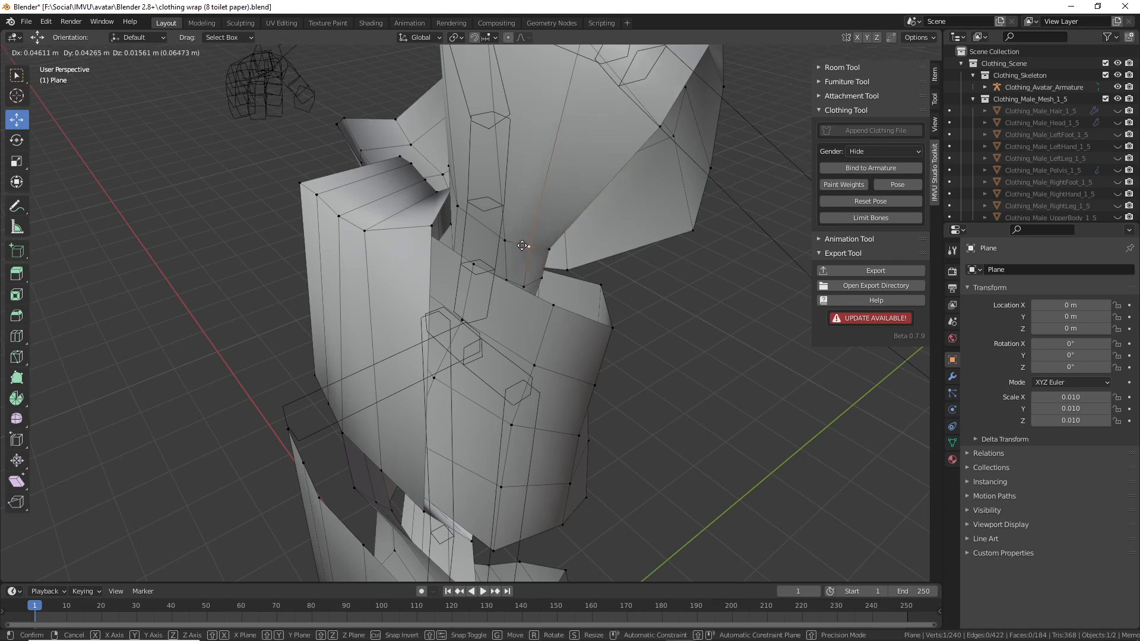
{"action": "left_click", "coordinate": [527, 245]}
{"action": "middle_click_drag", "start_coordinate": [497, 227], "coordinate": [521, 267]}
{"action": "left_click", "coordinate": [494, 299]}
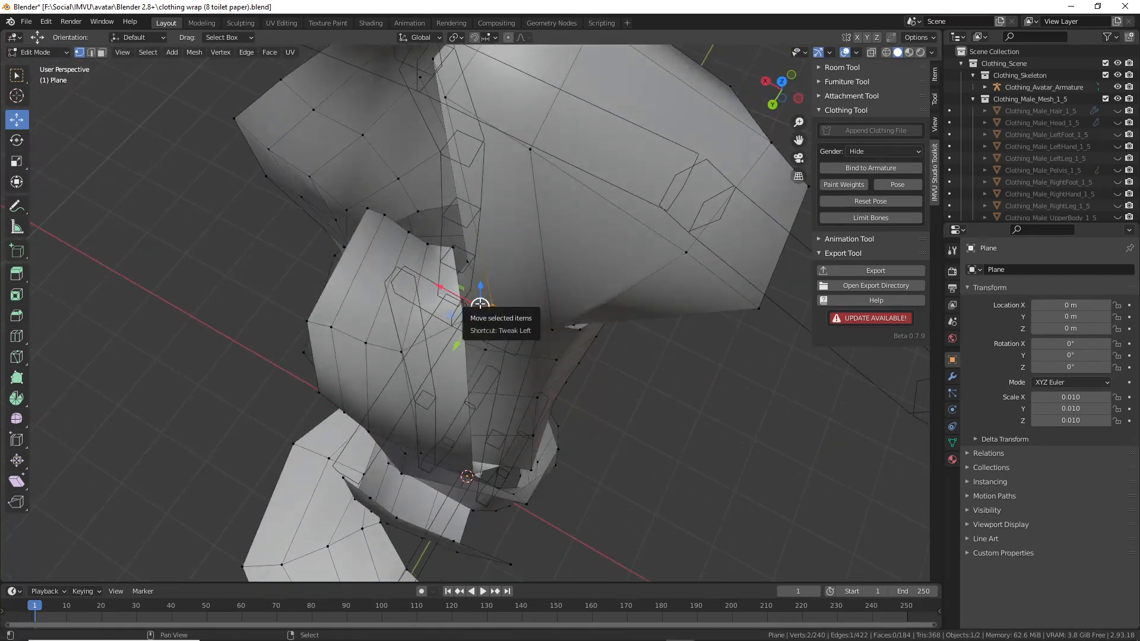
{"action": "key", "text": "g"}
{"action": "left_click", "coordinate": [500, 311]}
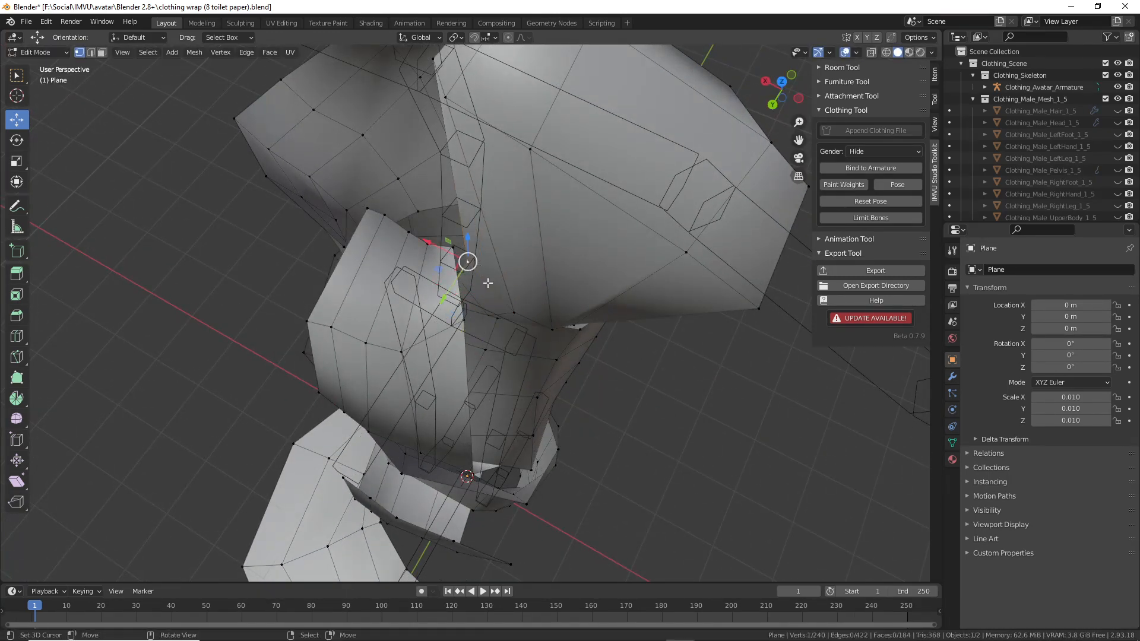
- Move the bodice vertex beside the back panel's inner corner across toward the rest of the lower edge
{"action": "middle_click_drag", "start_coordinate": [487, 283], "coordinate": [461, 247]}
{"action": "key", "text": "g"}
{"action": "left_click", "coordinate": [545, 243]}
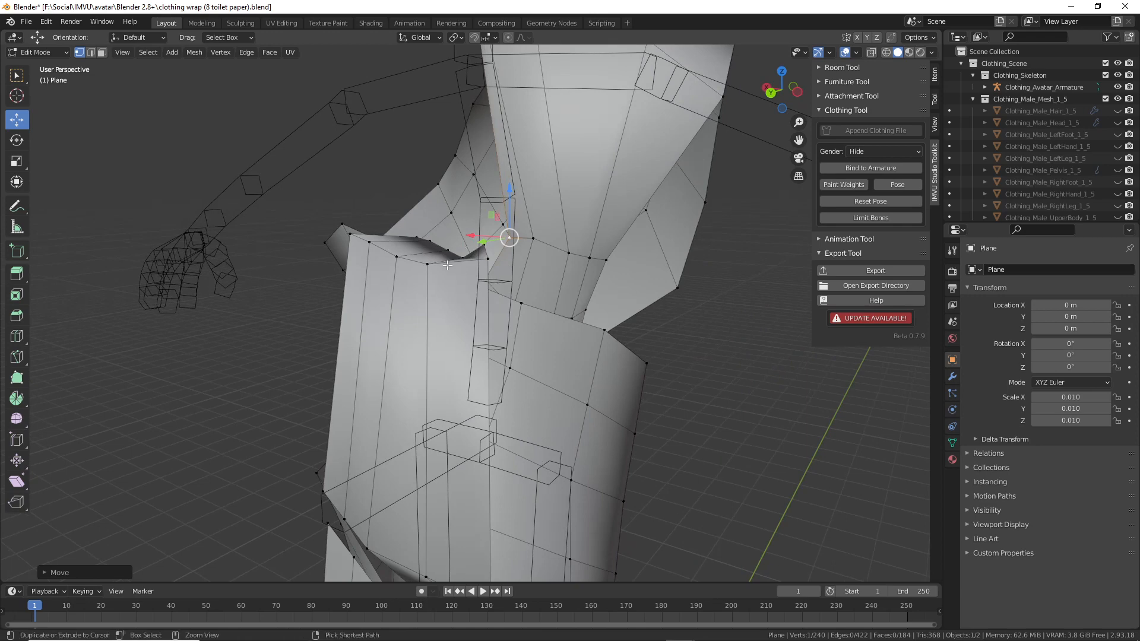
{"action": "key", "text": "ctrl+2"}
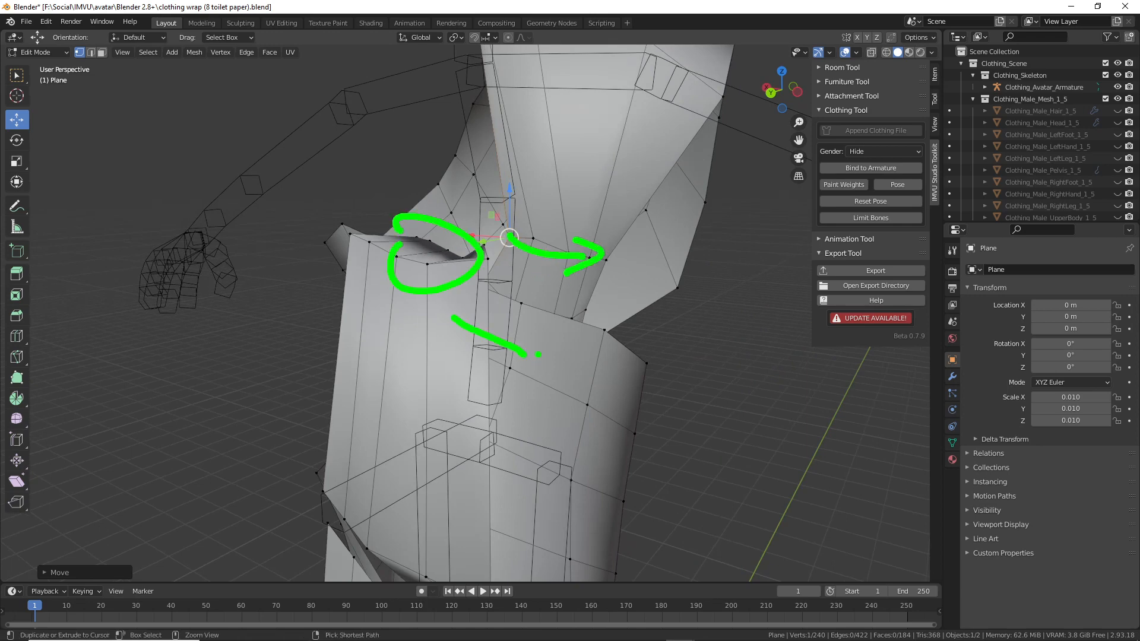
{"action": "key", "text": "Escape"}
- Reposition the innermost vertices of the bodice's lower back edge where it passes behind the panel
{"action": "middle_click_drag", "start_coordinate": [499, 385], "coordinate": [495, 394]}
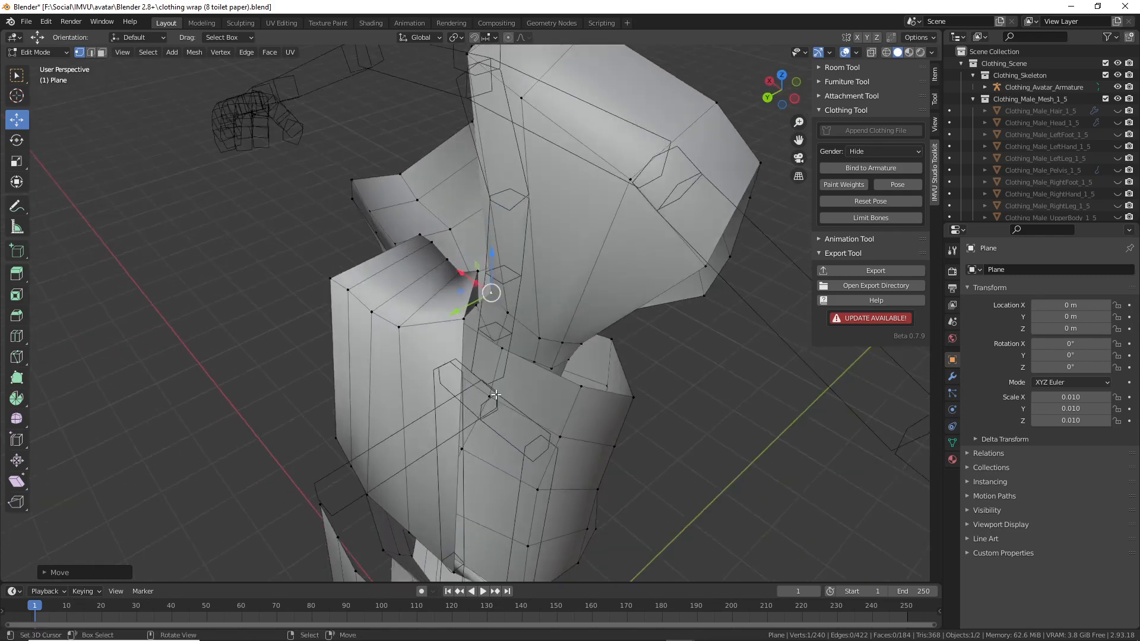
{"action": "middle_click_drag", "start_coordinate": [479, 321], "coordinate": [492, 365]}
{"action": "key", "text": "g"}
{"action": "left_click", "coordinate": [494, 336]}
{"action": "key", "text": "g"}
{"action": "left_click", "coordinate": [489, 357]}
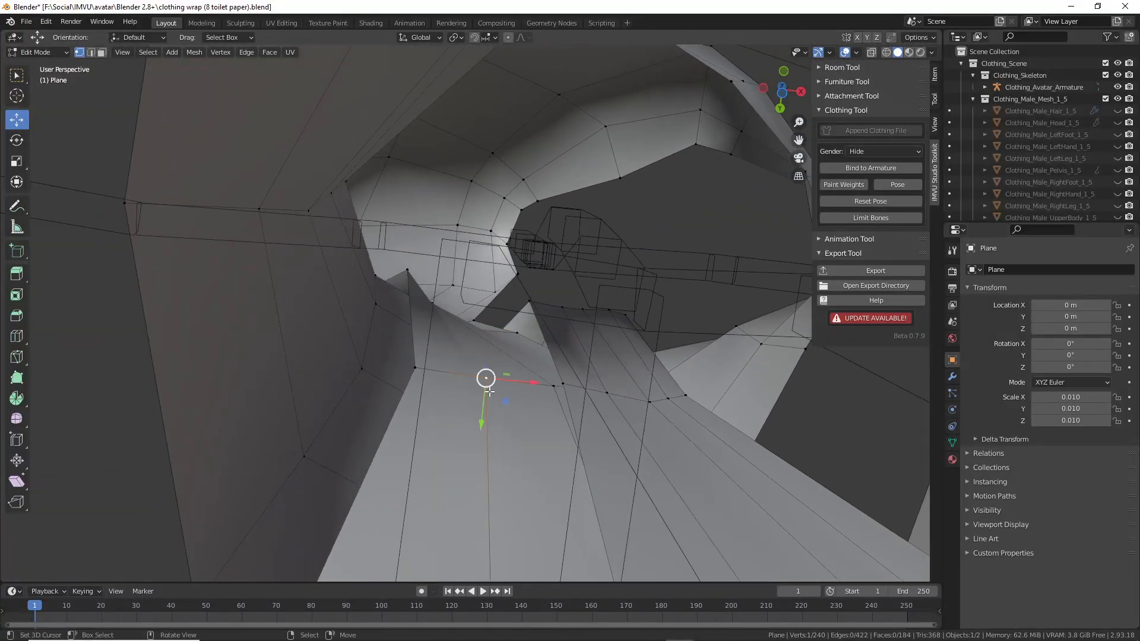
- From above, shift individual vertices along the bodice's lower edge sideways to respace them
{"action": "key", "text": "g"}
{"action": "left_click", "coordinate": [565, 387]}
{"action": "right_click_drag", "start_coordinate": [553, 391], "coordinate": [473, 385]}
{"action": "middle_click_drag", "start_coordinate": [515, 389], "coordinate": [538, 404]}
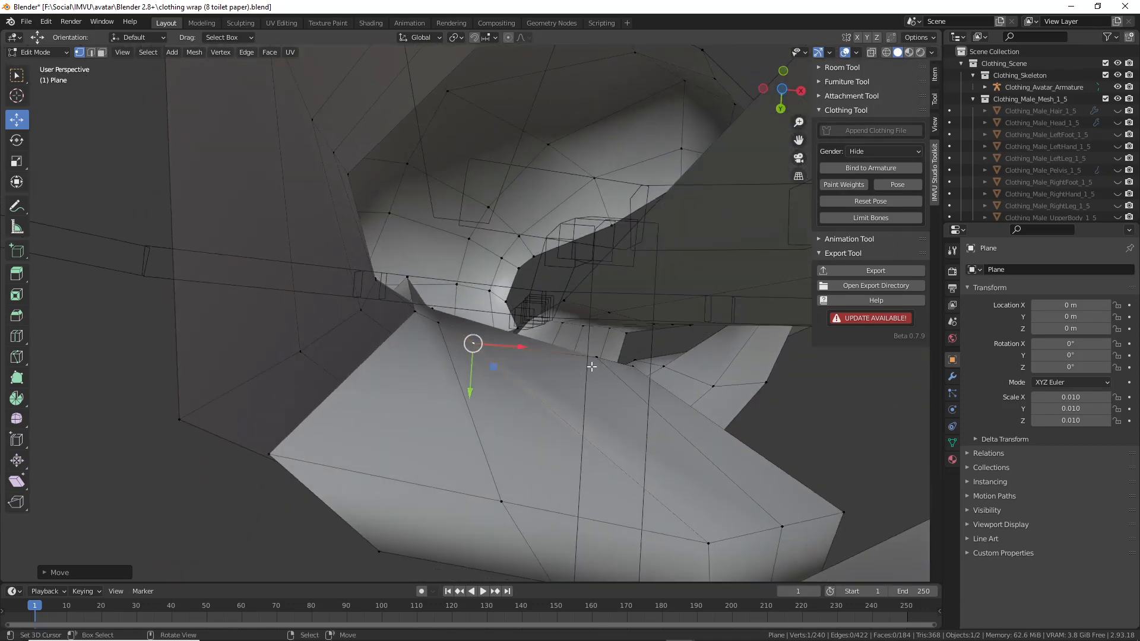
{"action": "left_click_drag", "start_coordinate": [638, 371], "coordinate": [543, 366]}
{"action": "middle_click_drag", "start_coordinate": [543, 366], "coordinate": [519, 362]}
{"action": "left_click", "coordinate": [438, 171]}
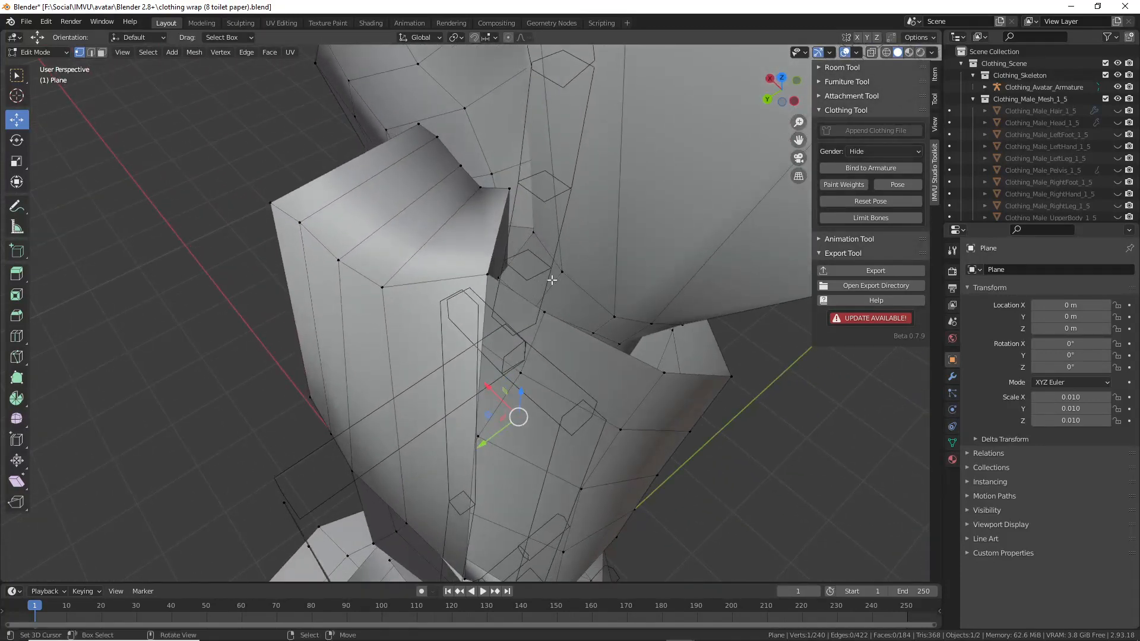
- Adjust the bodice edge vertices next to the back panel's inner corner and undo the last change
{"action": "middle_click_drag", "start_coordinate": [534, 235], "coordinate": [544, 254]}
{"action": "key", "text": "g"}
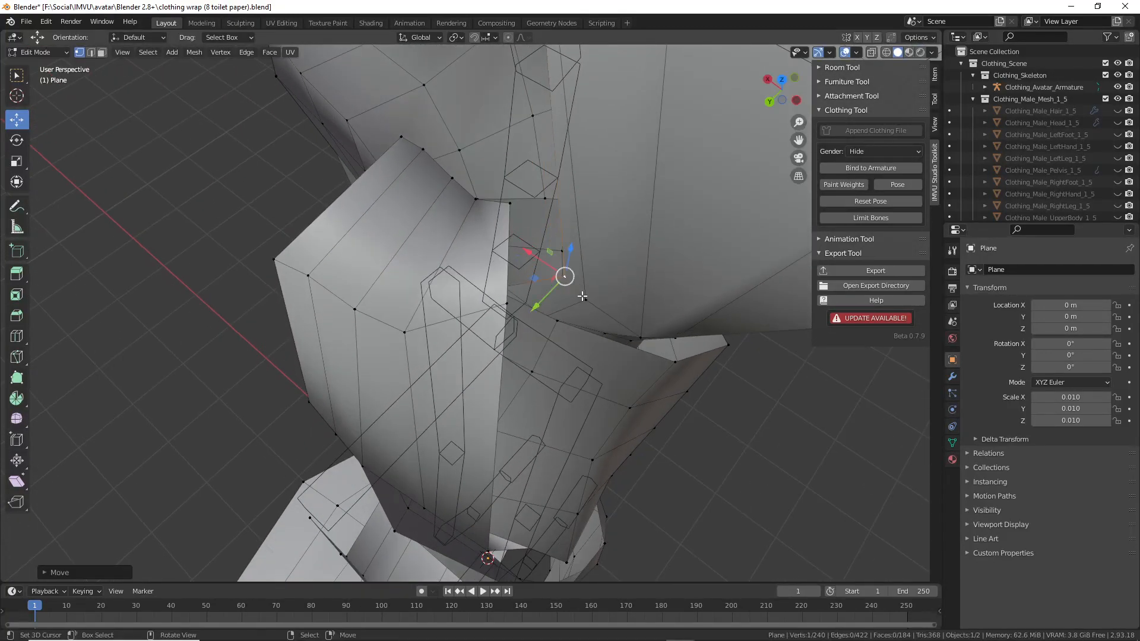
{"action": "left_click", "coordinate": [566, 295]}
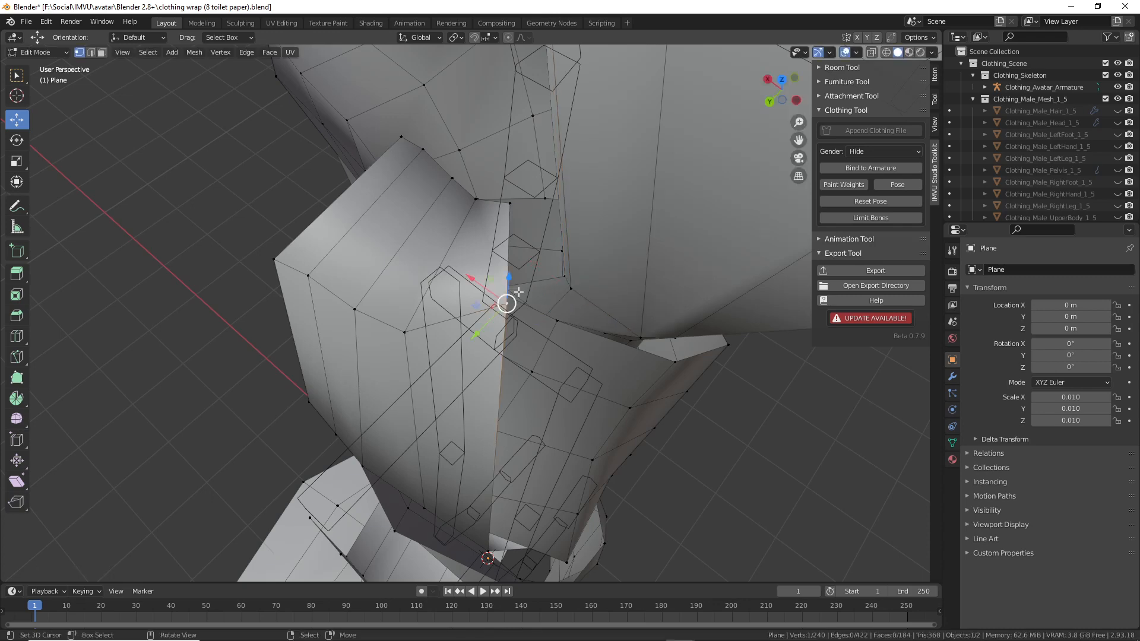
{"action": "mouse_move", "coordinate": [518, 292]}
{"action": "middle_mouse_down"}
{"action": "mouse_move", "coordinate": [493, 292]}
{"action": "mouse_move", "coordinate": [527, 311]}
{"action": "mouse_move", "coordinate": [509, 302]}
{"action": "middle_mouse_up"}
{"action": "right_click", "coordinate": [494, 295]}
{"action": "left_click_drag", "start_coordinate": [485, 276], "coordinate": [500, 295]}
{"action": "middle_click_drag", "start_coordinate": [500, 295], "coordinate": [434, 290]}
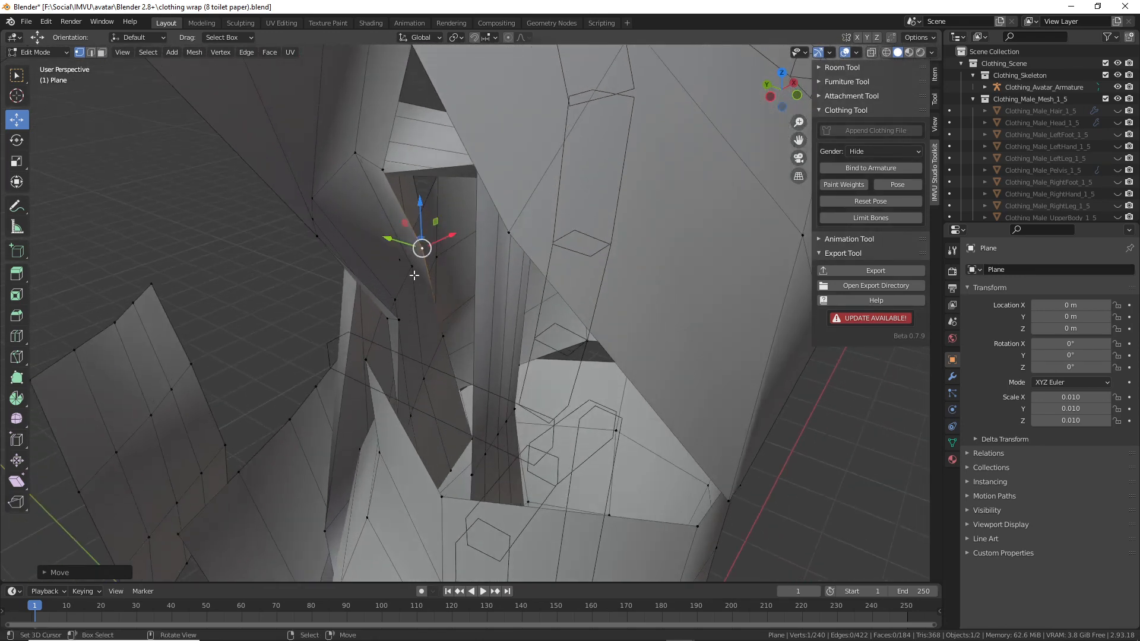
{"action": "key", "text": "ctrl+z"}
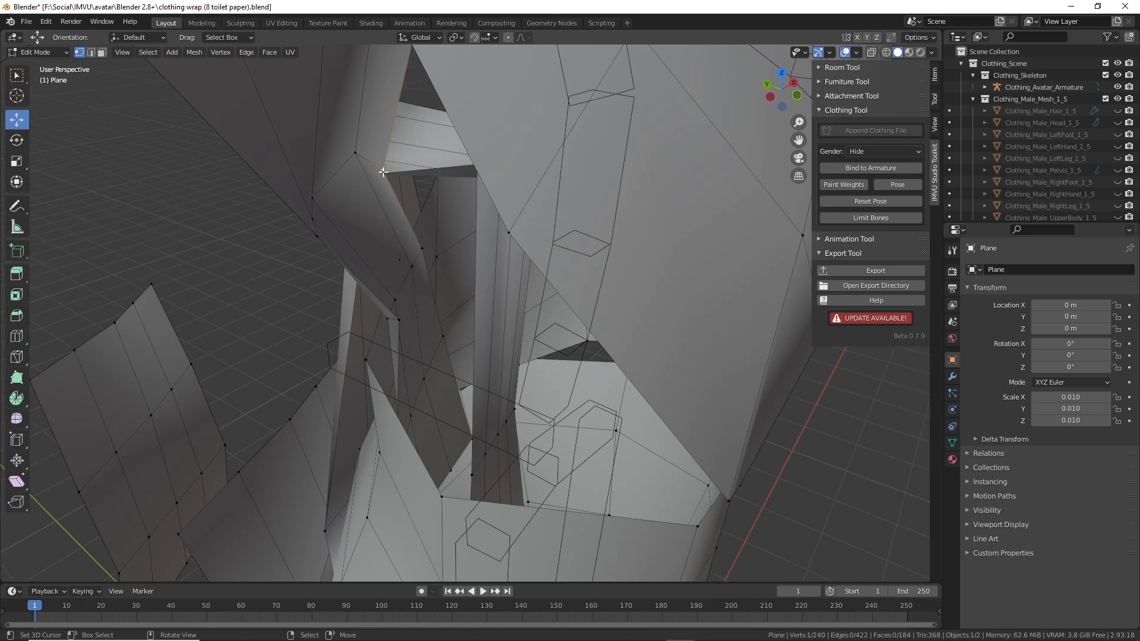
- Reposition the single vertex at the lower front edge of the bodice strap from the side
{"action": "middle_click_drag", "start_coordinate": [383, 172], "coordinate": [455, 237]}
{"action": "key", "text": "g"}
{"action": "left_click", "coordinate": [502, 197]}
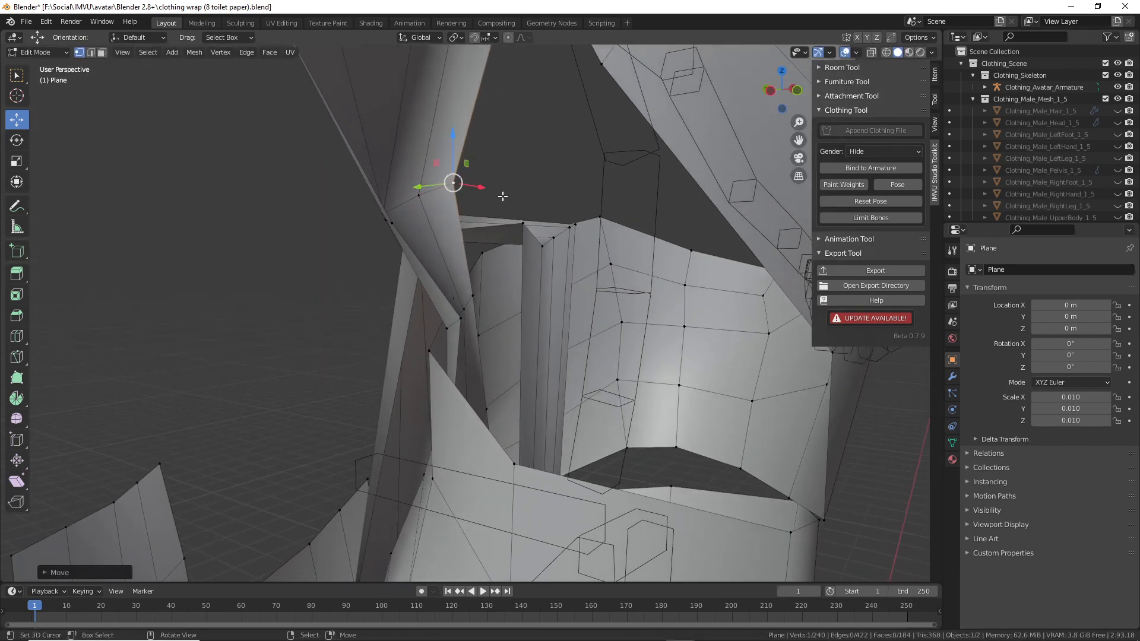
- Add a loop cut across the lower end of the bodice strap and move the new five-vertex loop down
{"action": "mouse_move", "coordinate": [471, 294]}
{"action": "right_mouse_down"}
{"action": "mouse_move", "coordinate": [483, 297]}
{"action": "mouse_move", "coordinate": [460, 311]}
{"action": "right_mouse_up"}
{"action": "middle_click_drag", "start_coordinate": [460, 307], "coordinate": [474, 273]}
{"action": "left_click", "coordinate": [523, 295]}
{"action": "left_click", "coordinate": [523, 297]}
{"action": "key", "text": "g"}
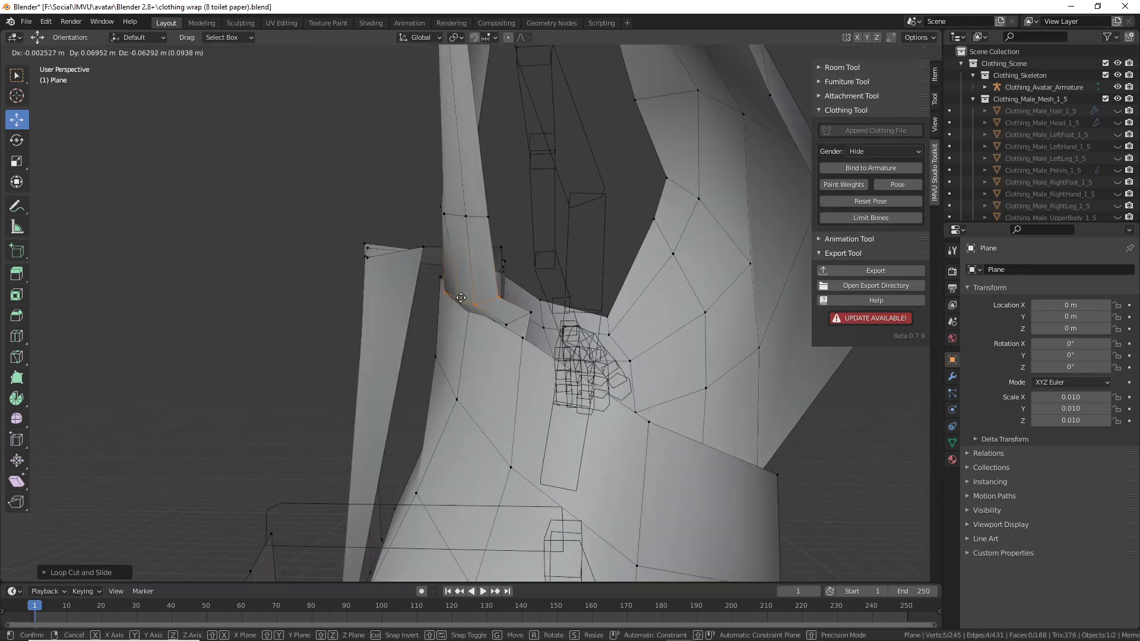
{"action": "left_click", "coordinate": [466, 292]}
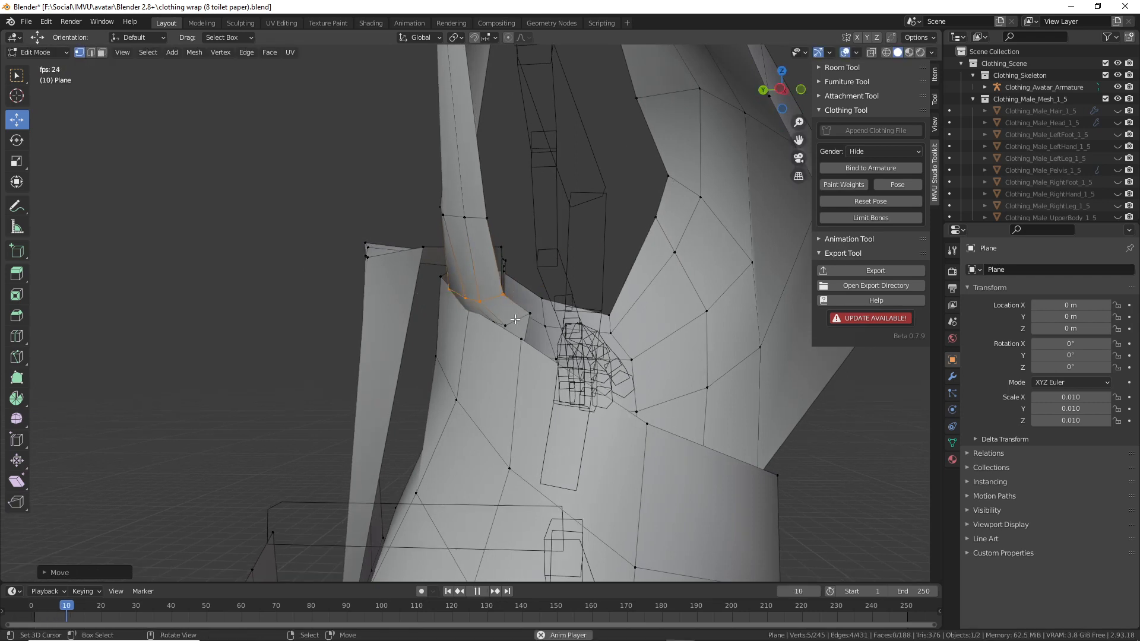
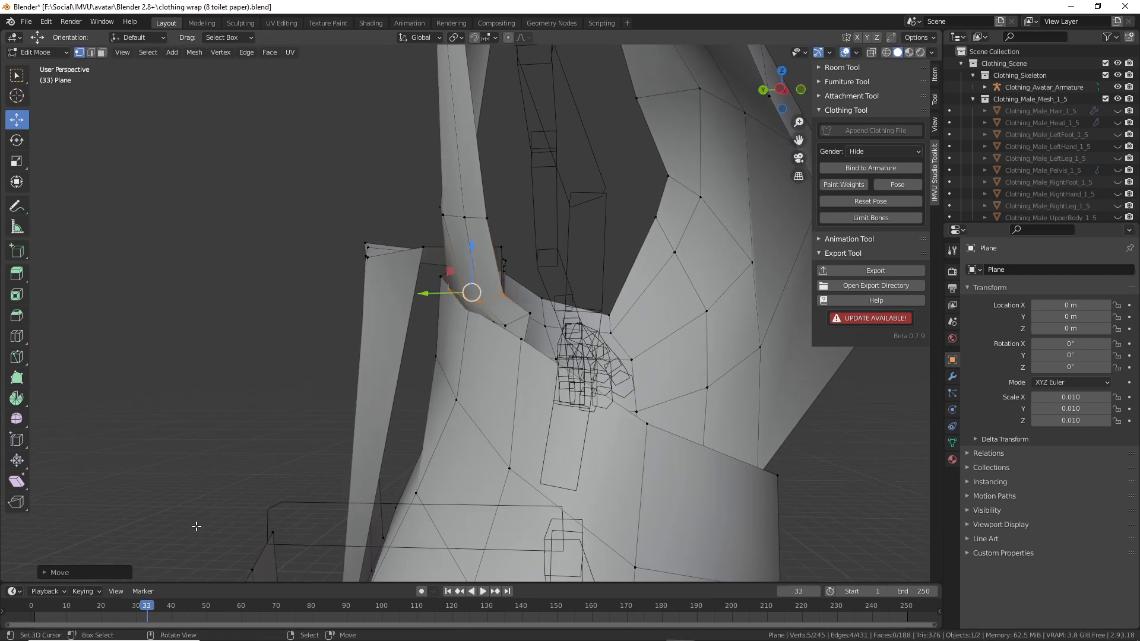
{"action": "left_click", "coordinate": [447, 591]}
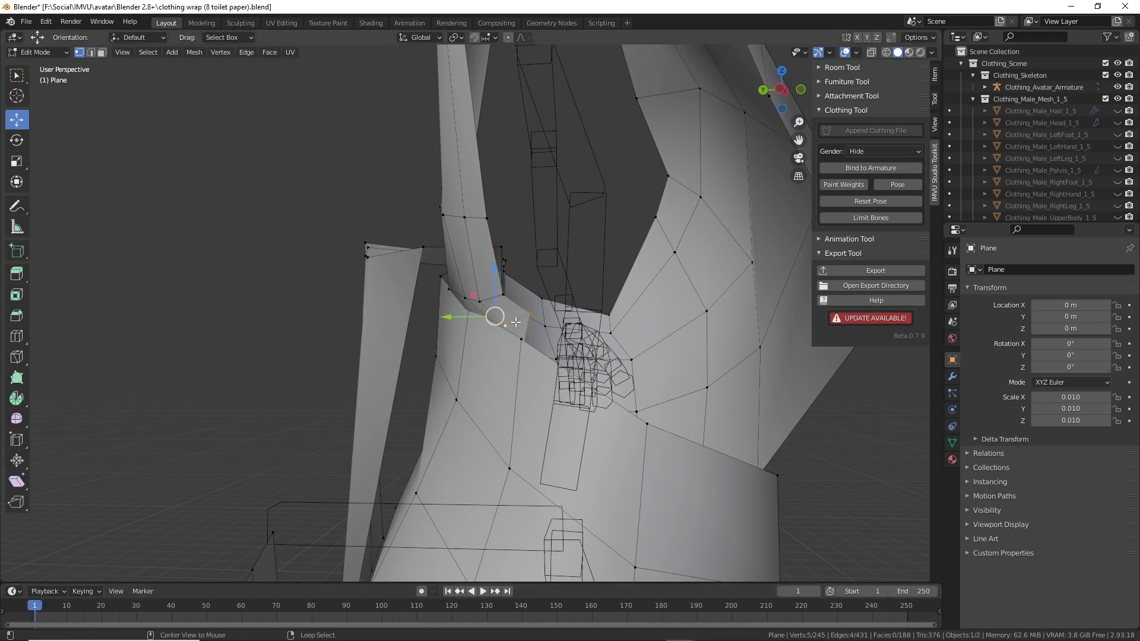
- Raise the selected vertices on the bodice's bottom edge slightly and reposition a neighbouring vertex below the new loop
{"action": "left_click_drag", "start_coordinate": [494, 273], "coordinate": [495, 265]}
{"action": "middle_click_drag", "start_coordinate": [495, 266], "coordinate": [616, 322]}
{"action": "middle_click_drag", "start_coordinate": [512, 295], "coordinate": [461, 295]}
{"action": "left_click_drag", "start_coordinate": [461, 295], "coordinate": [472, 327]}
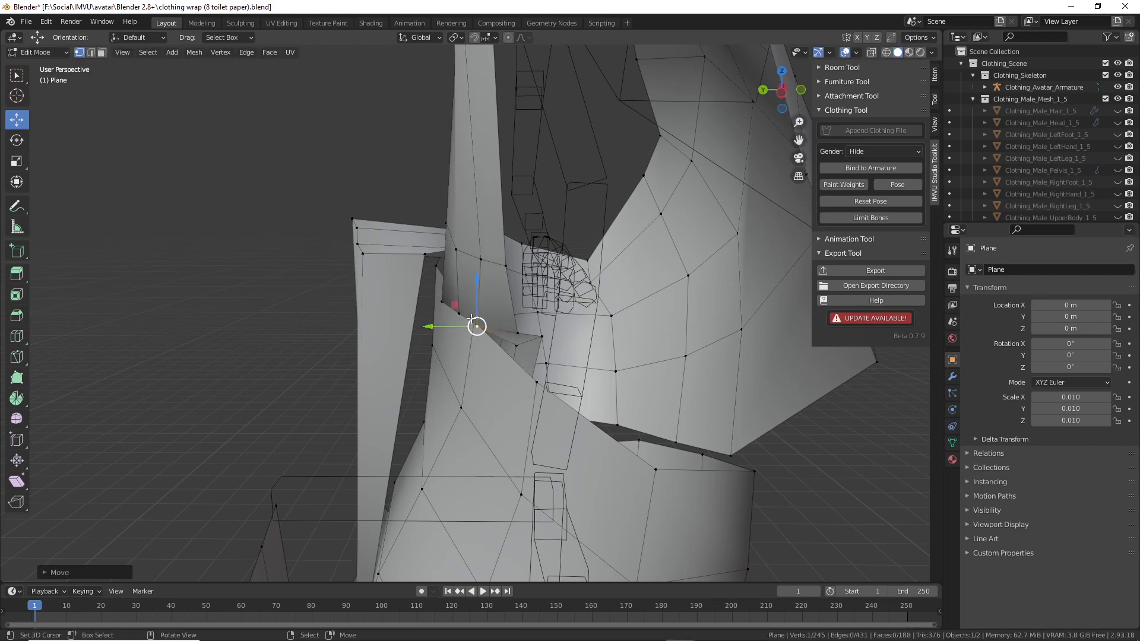
- Reposition the remaining vertices at the bodice's lower end one by one, checking them from several sides
{"action": "middle_click_drag", "start_coordinate": [472, 327], "coordinate": [557, 311]}
{"action": "left_click_drag", "start_coordinate": [578, 299], "coordinate": [580, 313]}
{"action": "middle_click_drag", "start_coordinate": [580, 313], "coordinate": [560, 330]}
{"action": "left_click_drag", "start_coordinate": [562, 333], "coordinate": [555, 324]}
{"action": "middle_click_drag", "start_coordinate": [510, 324], "coordinate": [447, 320]}
{"action": "left_click_drag", "start_coordinate": [446, 308], "coordinate": [464, 295]}
{"action": "right_click", "coordinate": [468, 300]}
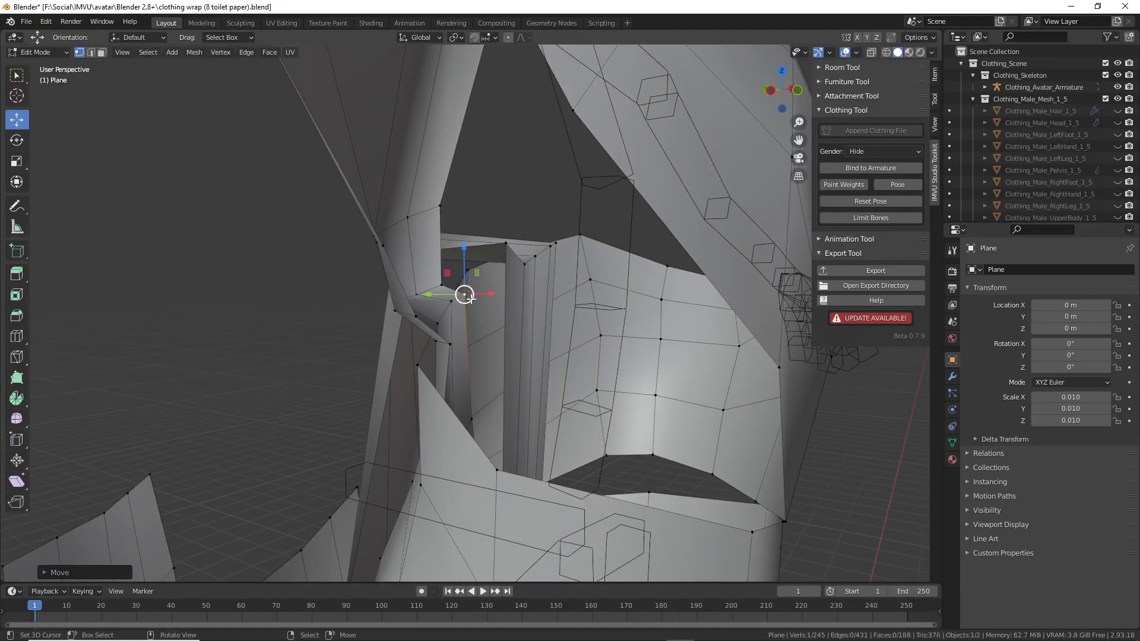
- Add another loop cut across the lower back part of the bodice
{"action": "mouse_move", "coordinate": [461, 295]}
{"action": "middle_mouse_down"}
{"action": "mouse_move", "coordinate": [614, 316]}
{"action": "mouse_move", "coordinate": [636, 331]}
{"action": "mouse_move", "coordinate": [597, 305]}
{"action": "mouse_move", "coordinate": [522, 321]}
{"action": "mouse_move", "coordinate": [457, 316]}
{"action": "mouse_move", "coordinate": [452, 298]}
{"action": "middle_mouse_up"}
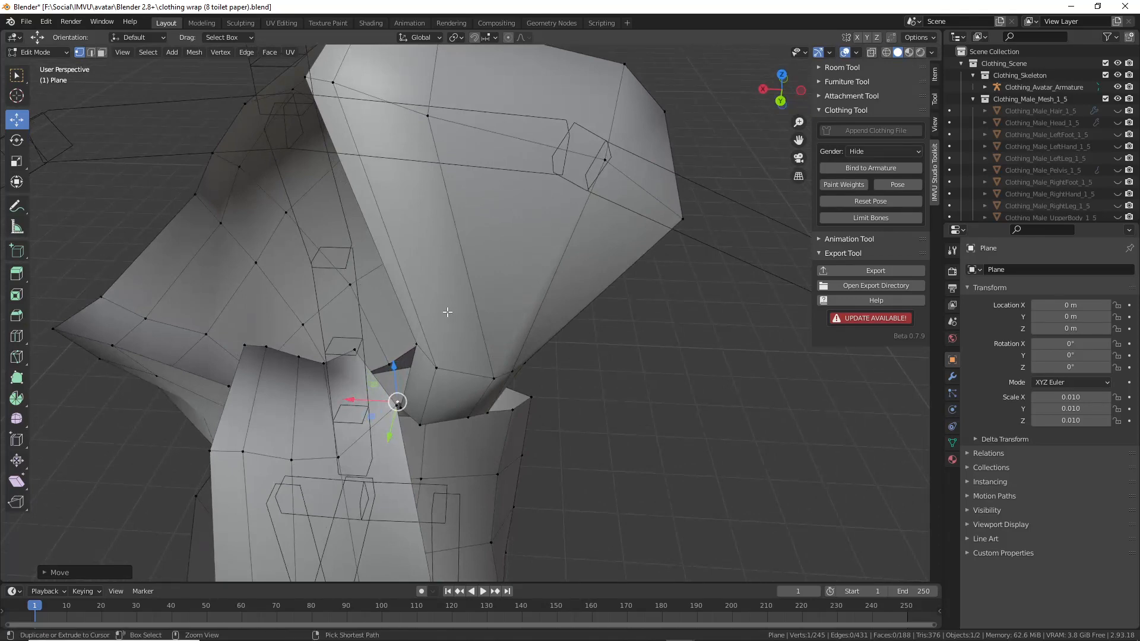
{"action": "left_click", "coordinate": [448, 298]}
{"action": "left_click", "coordinate": [447, 325]}
- Move individual vertices of the bodice's lower rows to shape the curve into the waist
{"action": "middle_click_drag", "start_coordinate": [501, 351], "coordinate": [509, 308]}
{"action": "middle_click_drag", "start_coordinate": [568, 385], "coordinate": [463, 376]}
{"action": "key", "text": "g"}
{"action": "left_click", "coordinate": [605, 340]}
{"action": "left_click", "coordinate": [498, 366]}
{"action": "key", "text": "g"}
{"action": "left_click", "coordinate": [463, 349]}
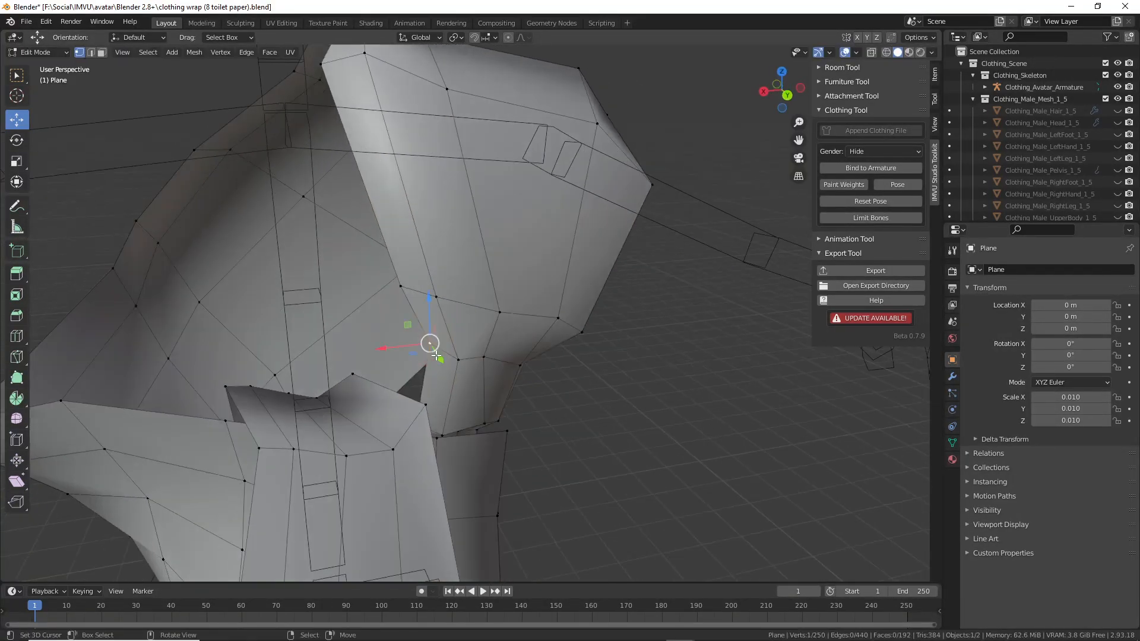
{"action": "mouse_move", "coordinate": [435, 355]}
{"action": "right_mouse_down"}
{"action": "mouse_move", "coordinate": [425, 372]}
{"action": "mouse_move", "coordinate": [444, 359]}
{"action": "right_mouse_up"}
- Move the inner end vertices of the back panel's top flap and add a centred loop cut across the flap
{"action": "middle_click_drag", "start_coordinate": [443, 356], "coordinate": [396, 326]}
{"action": "left_click_drag", "start_coordinate": [378, 305], "coordinate": [406, 337]}
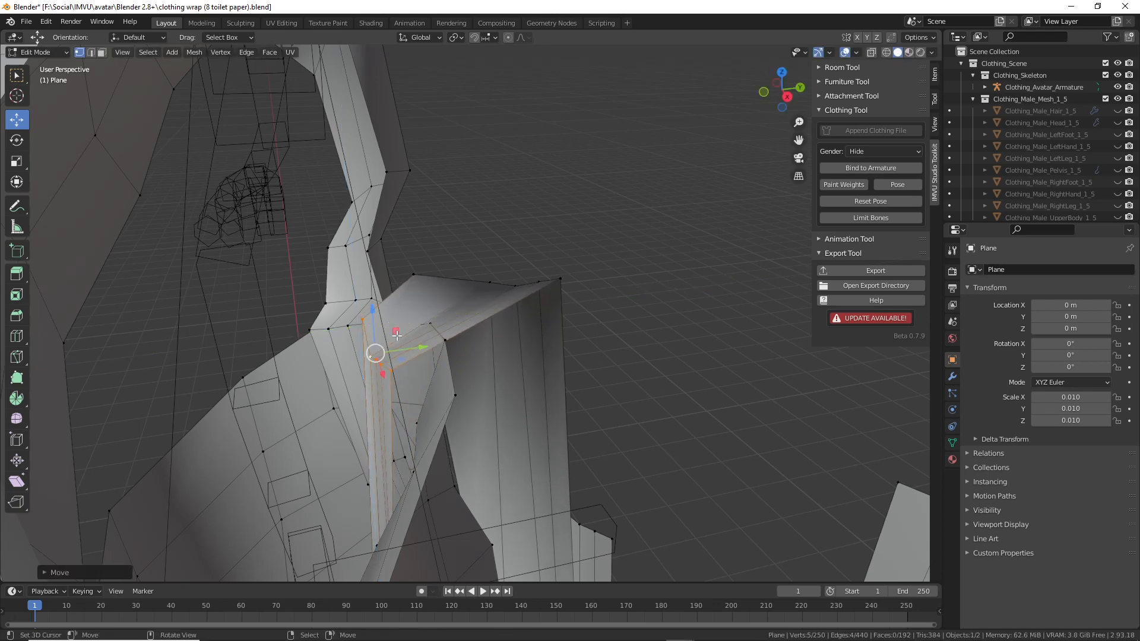
{"action": "left_click", "coordinate": [457, 333]}
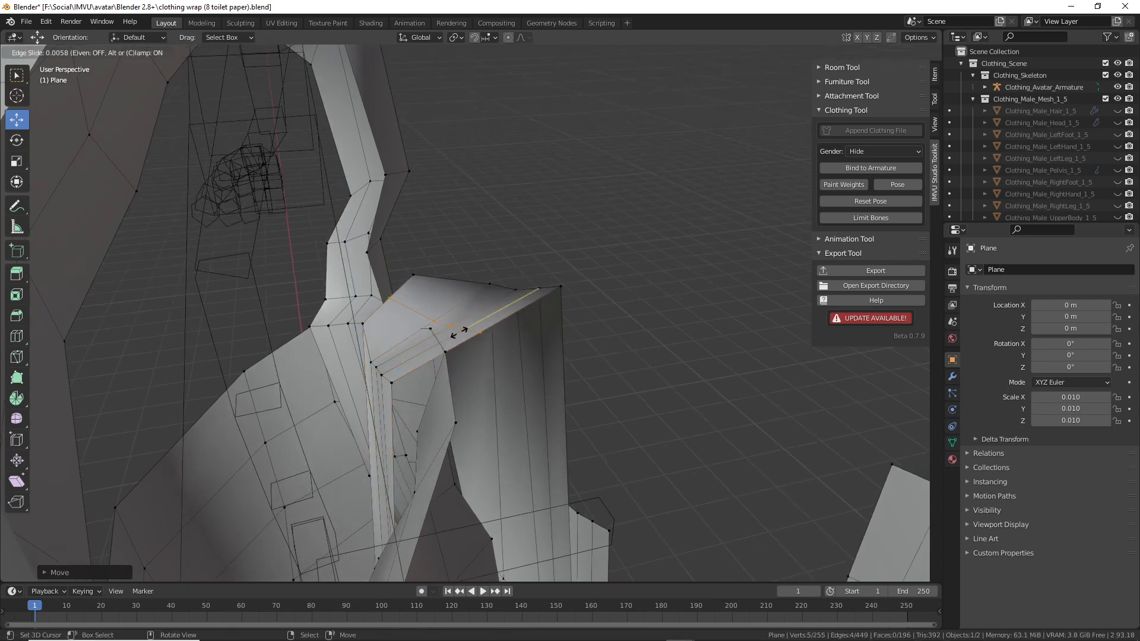
{"action": "right_click", "coordinate": [455, 326]}
{"action": "scroll", "coordinate": [386, 343], "scroll_direction": "up", "scroll_amount": 3}
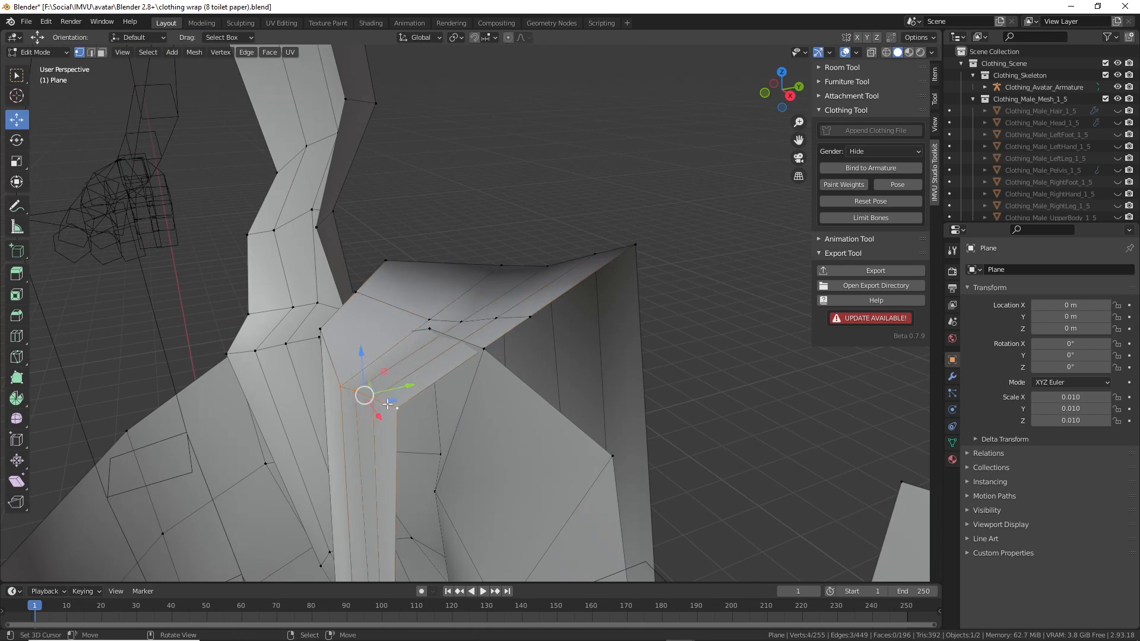
{"action": "left_click_drag", "start_coordinate": [387, 404], "coordinate": [443, 341]}
- Move the four vertices at the flap's inner end one by one toward the bodice into a smoother line
{"action": "middle_click_drag", "start_coordinate": [326, 344], "coordinate": [615, 309]}
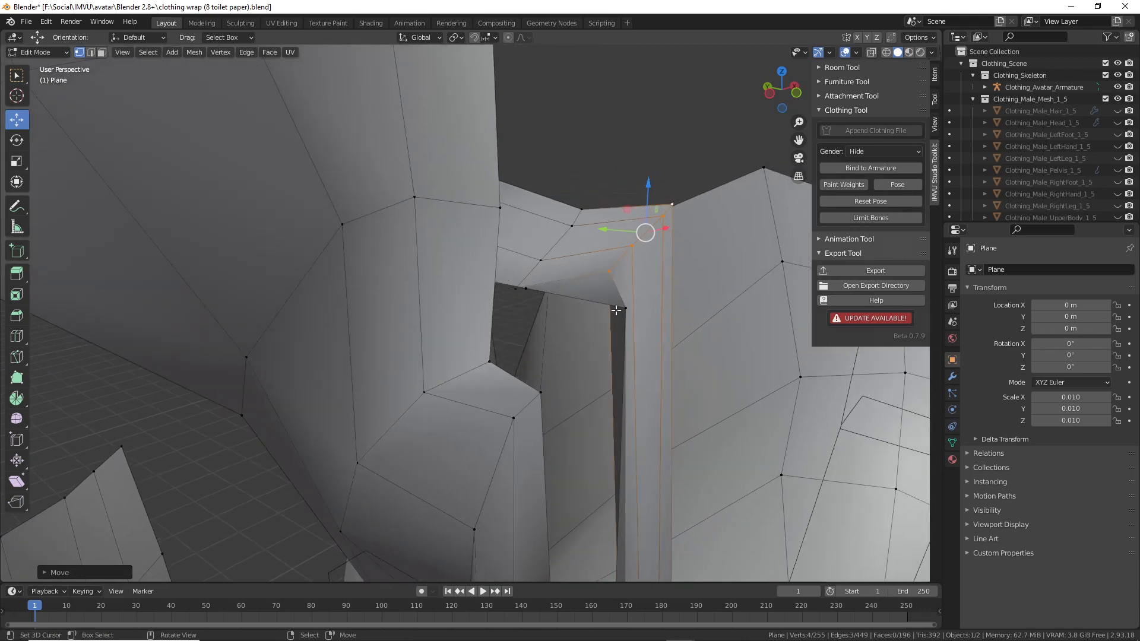
{"action": "key", "text": "g"}
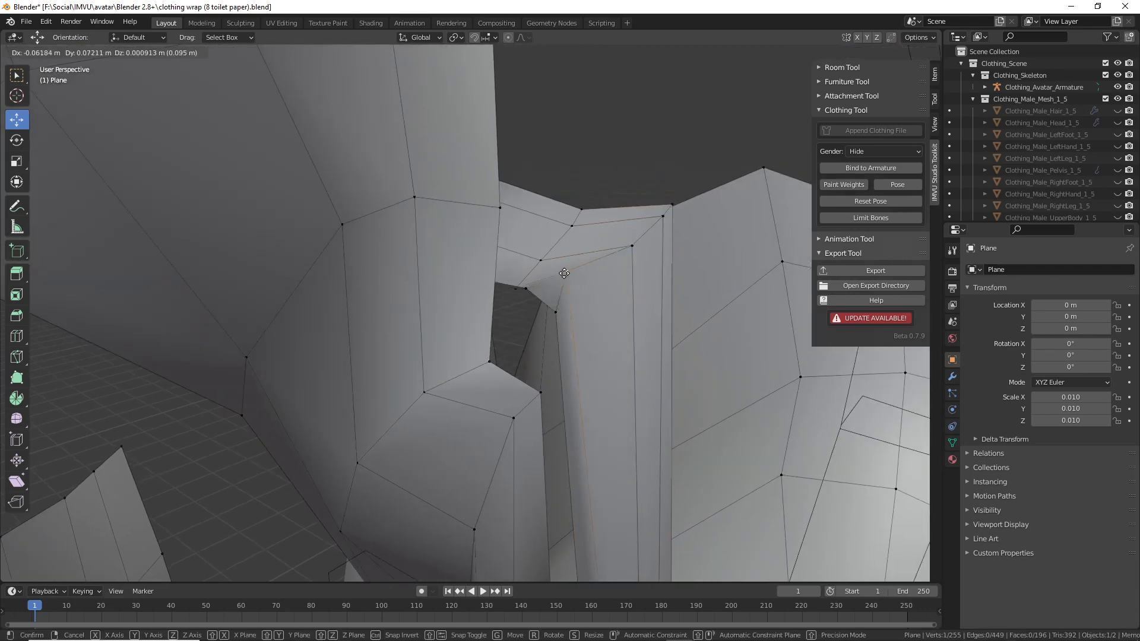
{"action": "left_click", "coordinate": [575, 274]}
{"action": "key", "text": "g"}
{"action": "left_click", "coordinate": [582, 258]}
{"action": "right_click", "coordinate": [649, 225]}
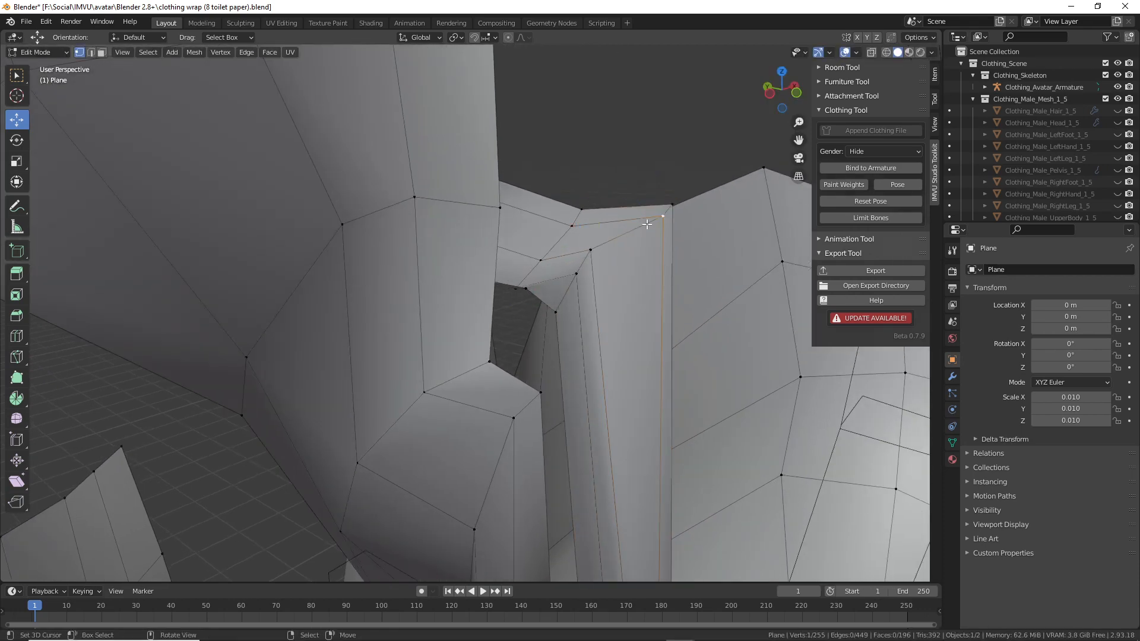
{"action": "key", "text": "g"}
{"action": "left_click", "coordinate": [602, 237]}
{"action": "key", "text": "g"}
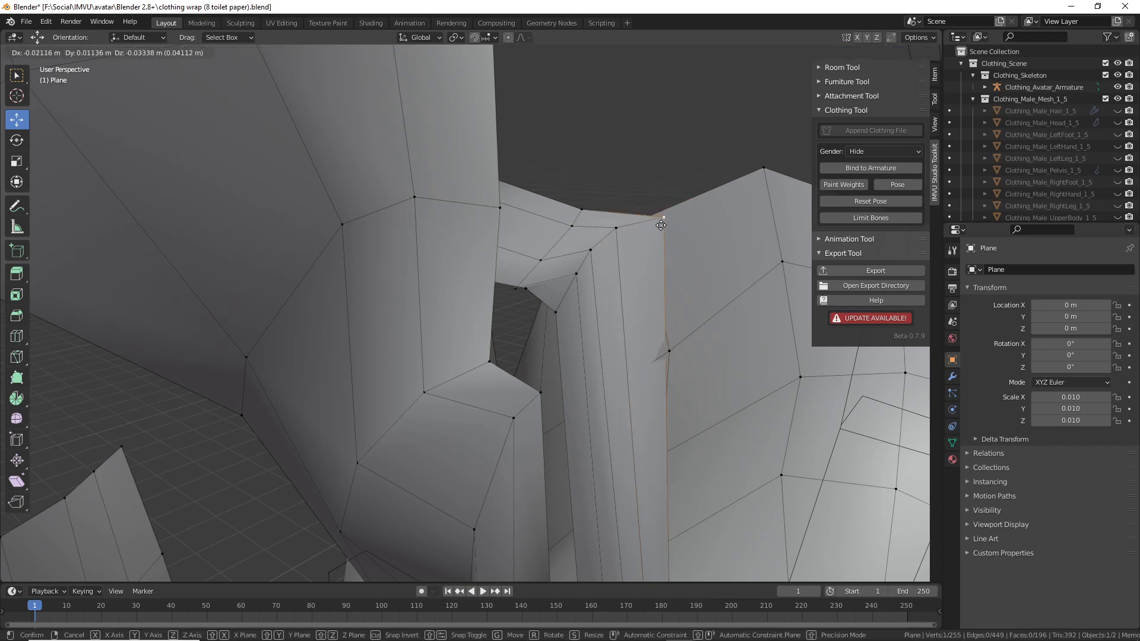
{"action": "left_click", "coordinate": [661, 214]}
- Select the vertices of the flap's end row together and shift them toward the bodice
{"action": "middle_click_drag", "start_coordinate": [716, 271], "coordinate": [481, 336]}
{"action": "right_click", "coordinate": [412, 353]}
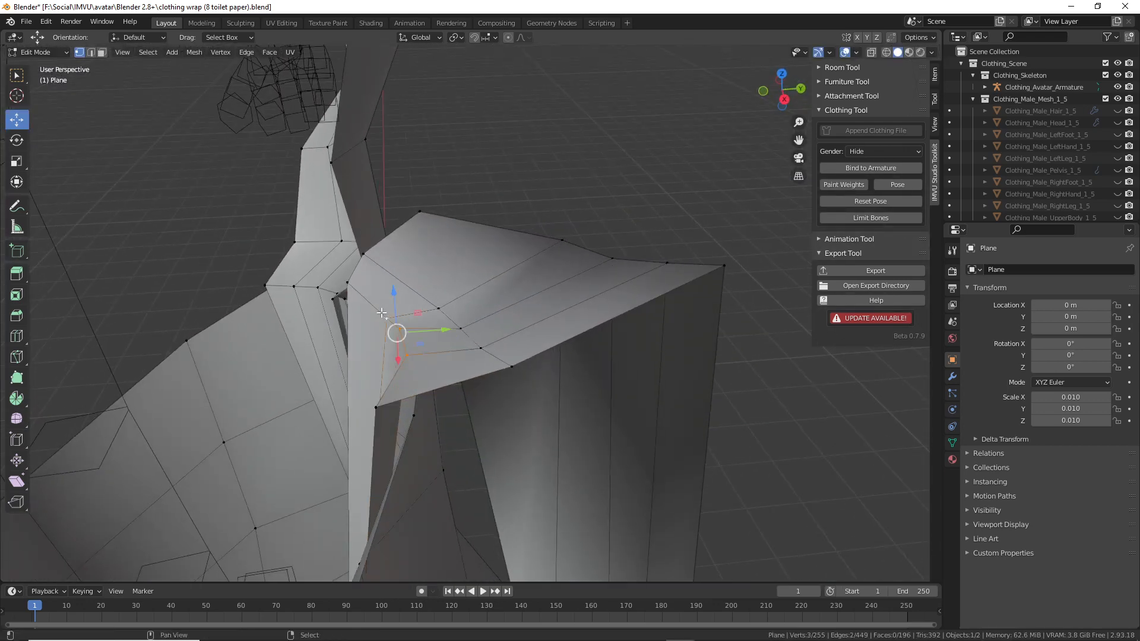
{"action": "left_click_drag", "start_coordinate": [382, 318], "coordinate": [371, 319]}
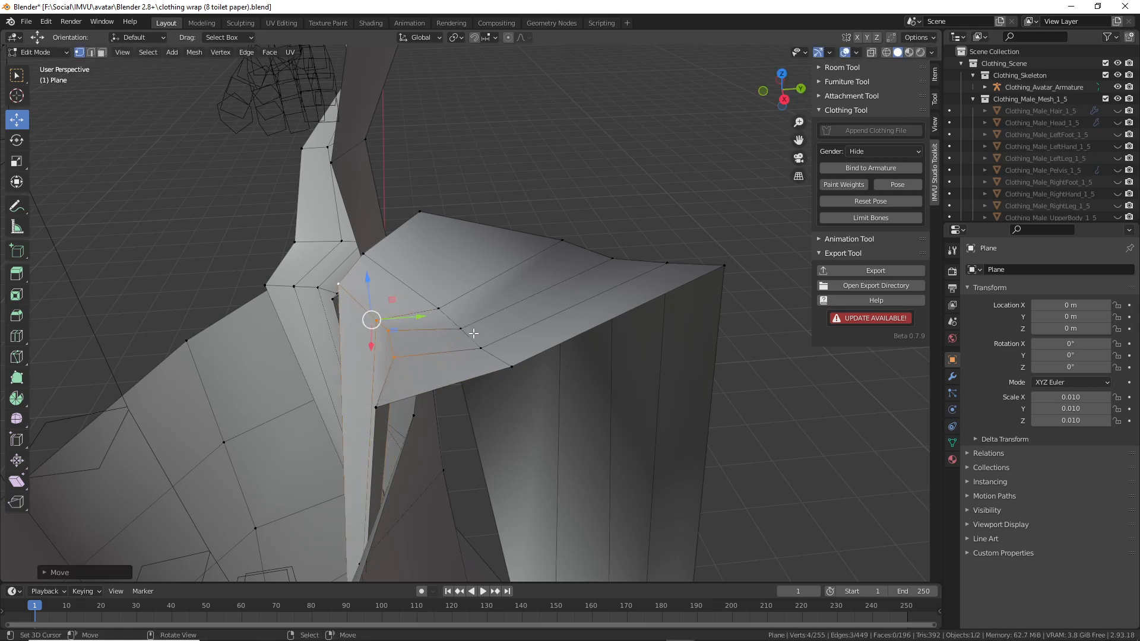
{"action": "middle_click_drag", "start_coordinate": [473, 333], "coordinate": [452, 325]}
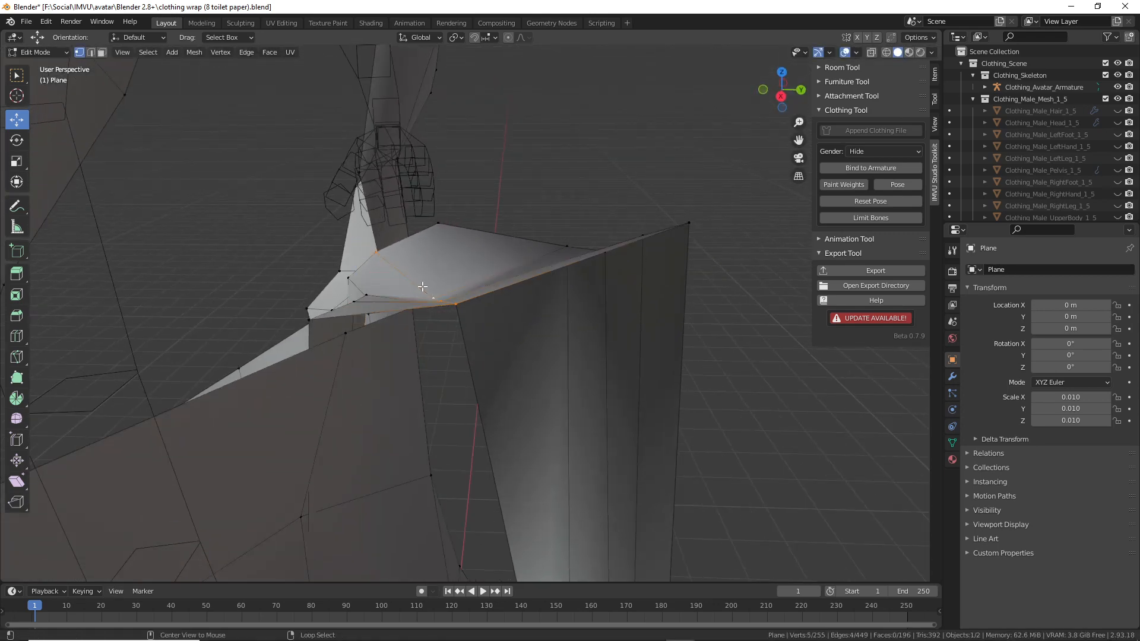
- Raise the flap's selected inner row of vertices, and move its outer fold row down toward the bodice
{"action": "left_click_drag", "start_coordinate": [446, 268], "coordinate": [433, 244]}
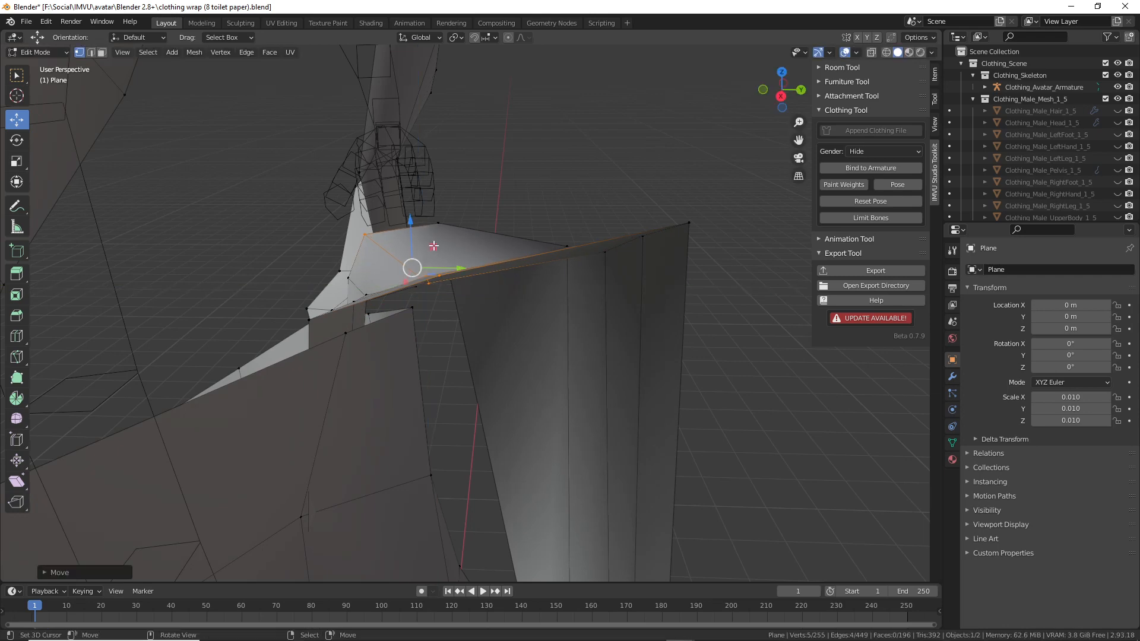
{"action": "middle_click_drag", "start_coordinate": [552, 267], "coordinate": [595, 283]}
{"action": "right_click", "coordinate": [607, 259], "text": "alt"}
{"action": "right_click", "coordinate": [595, 258], "text": "alt"}
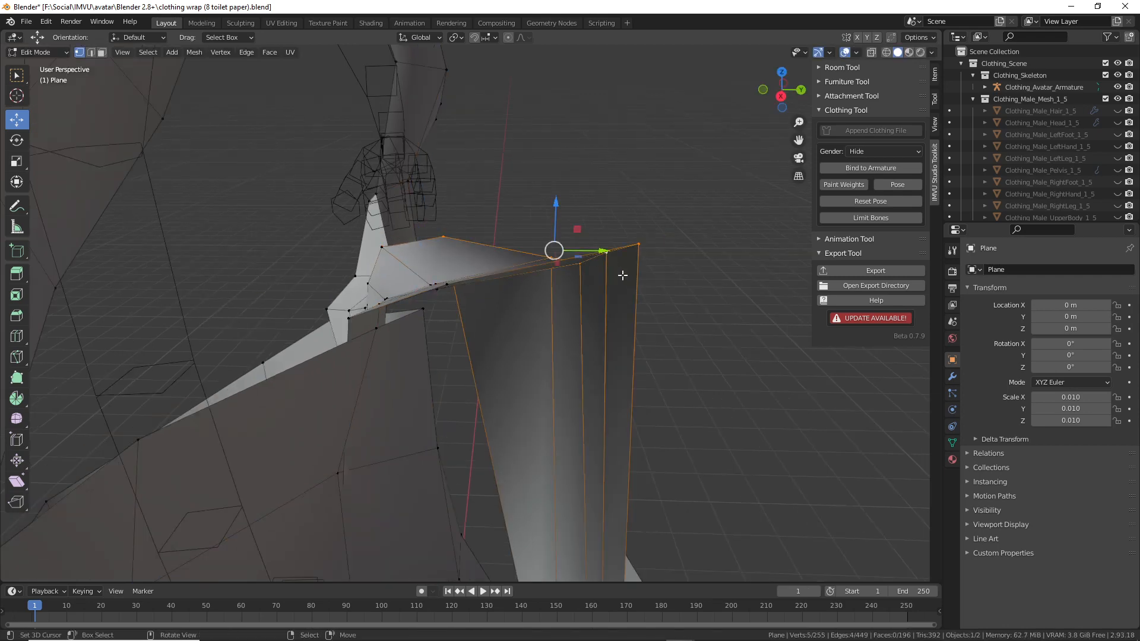
{"action": "key", "text": "g"}
{"action": "left_click", "coordinate": [536, 317]}
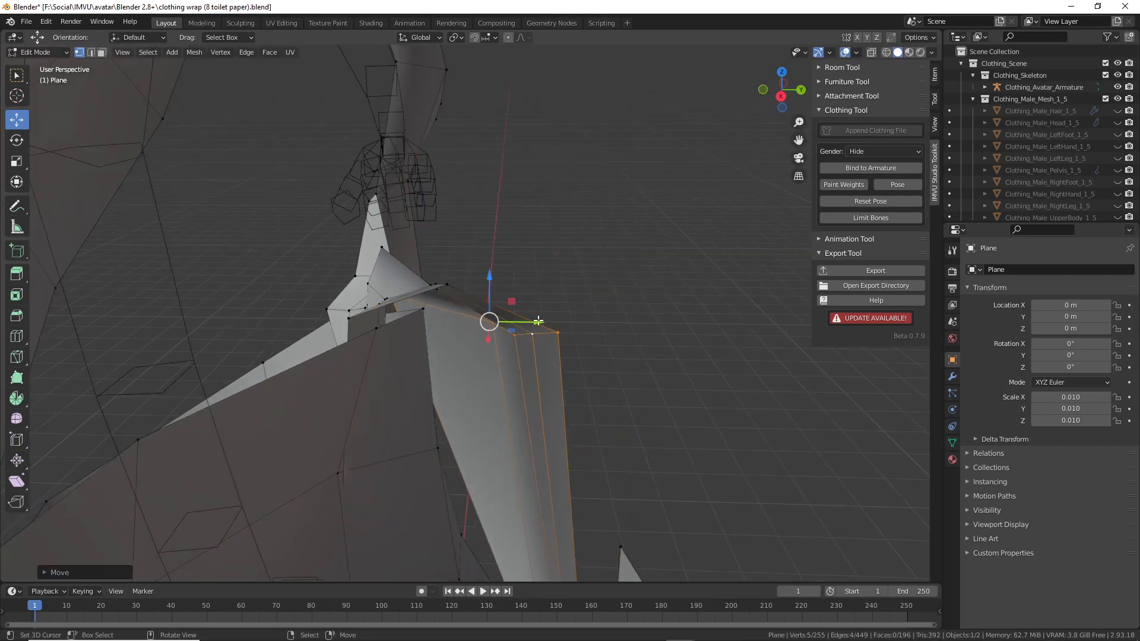
- Move the two vertices on the flap's side edge, beside the bodice gap, slightly outward and down
{"action": "middle_click_drag", "start_coordinate": [534, 318], "coordinate": [351, 346]}
{"action": "scroll", "coordinate": [416, 317], "scroll_direction": "down", "scroll_amount": 2}
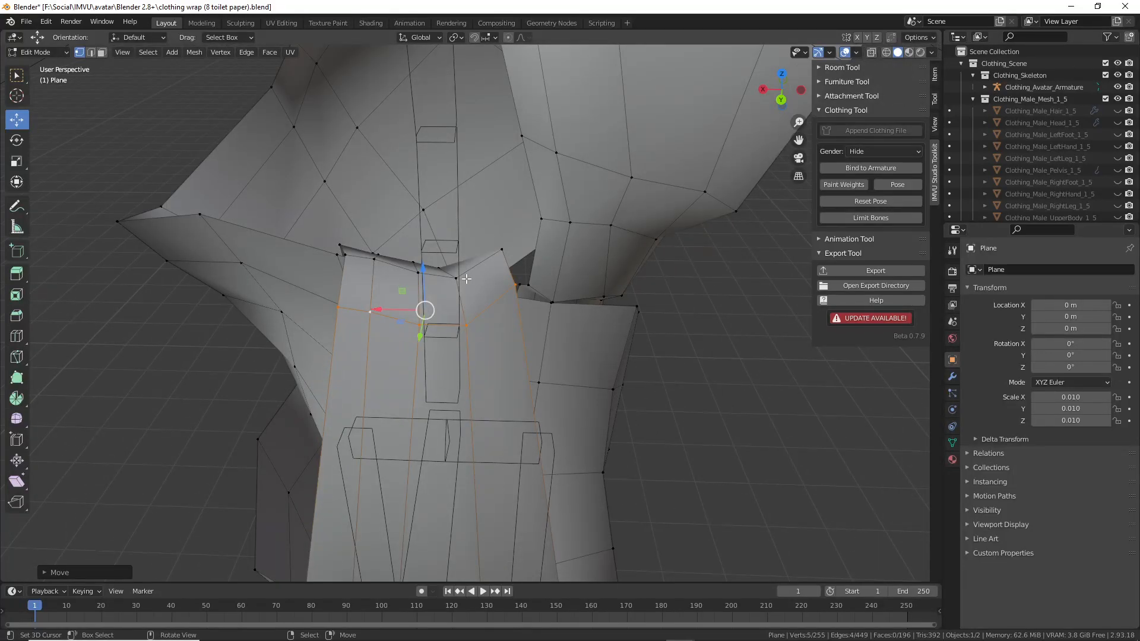
{"action": "mouse_move", "coordinate": [466, 279]}
{"action": "middle_mouse_down"}
{"action": "mouse_move", "coordinate": [457, 266]}
{"action": "mouse_move", "coordinate": [478, 272]}
{"action": "middle_mouse_up"}
{"action": "scroll", "coordinate": [486, 261], "scroll_direction": "up", "scroll_amount": 2}
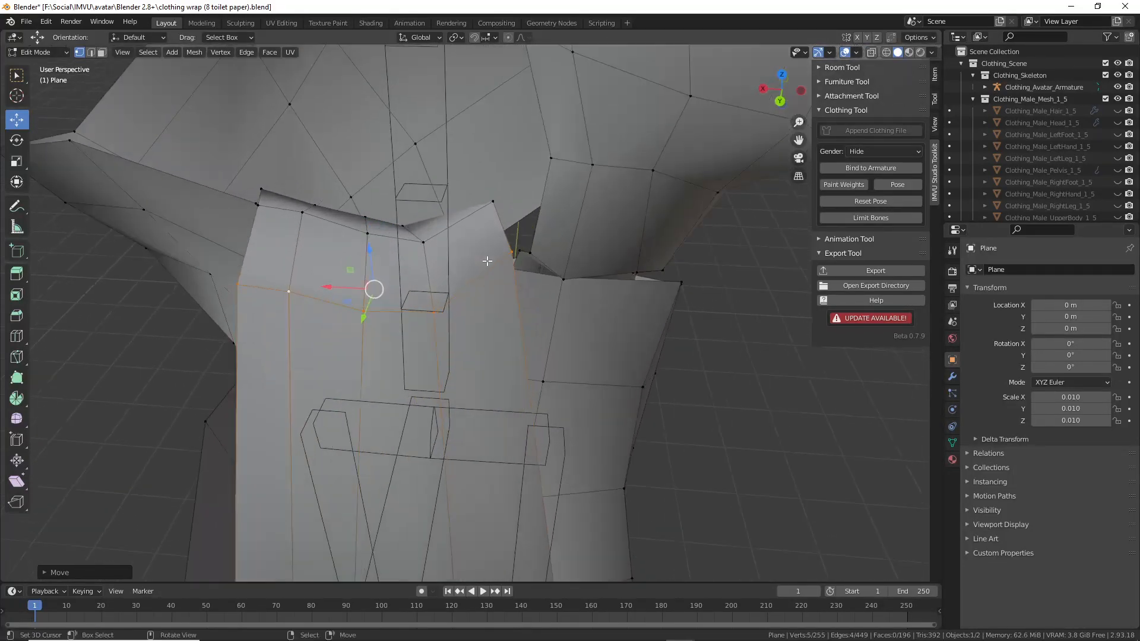
{"action": "right_click", "coordinate": [492, 205]}
{"action": "right_click", "coordinate": [512, 254], "text": "shift"}
{"action": "key", "text": "g"}
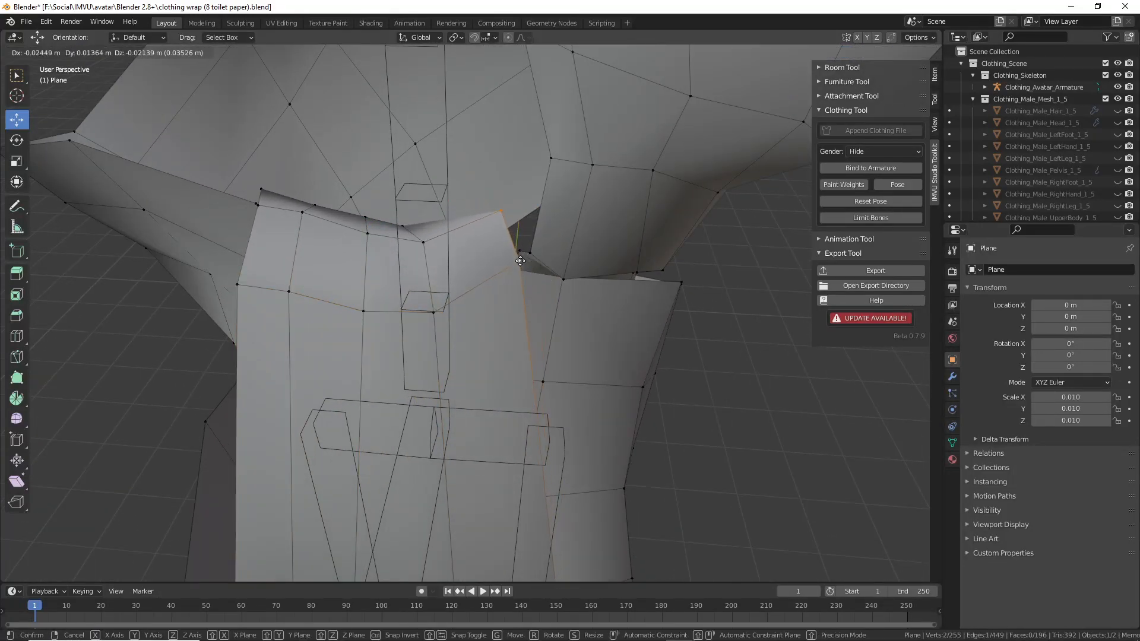
{"action": "left_click", "coordinate": [520, 261]}
{"action": "middle_click_drag", "start_coordinate": [511, 252], "coordinate": [620, 280]}
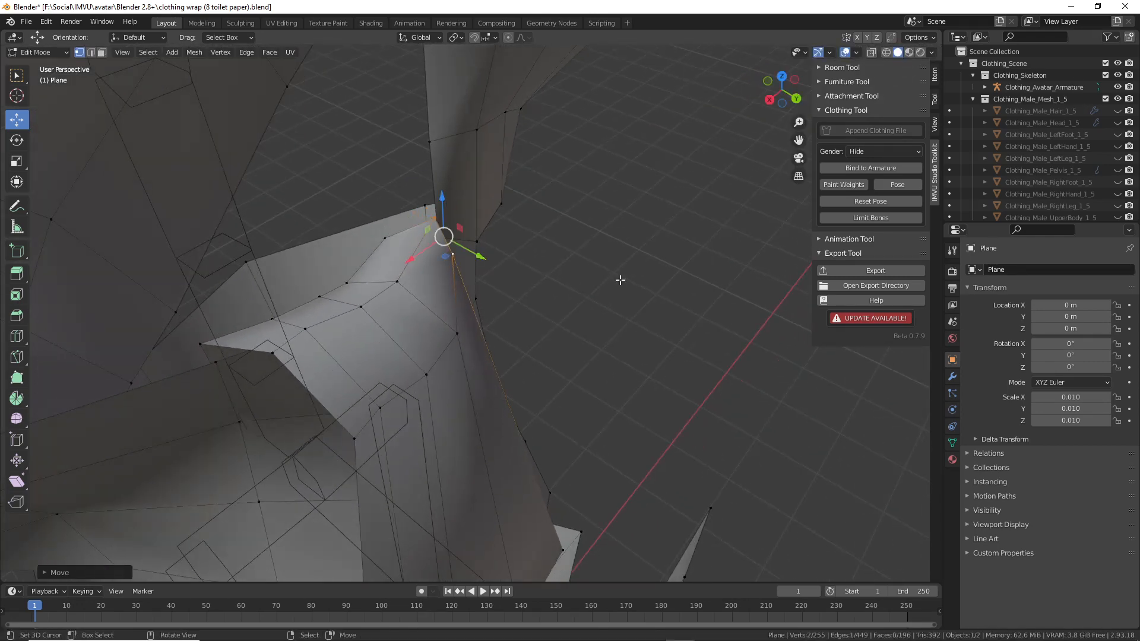
{"action": "middle_click_drag", "start_coordinate": [409, 285], "coordinate": [326, 280]}
- Shift the flap's middle-column vertices, in the top row and the fold row, sideways toward the spine
{"action": "right_click", "coordinate": [356, 211]}
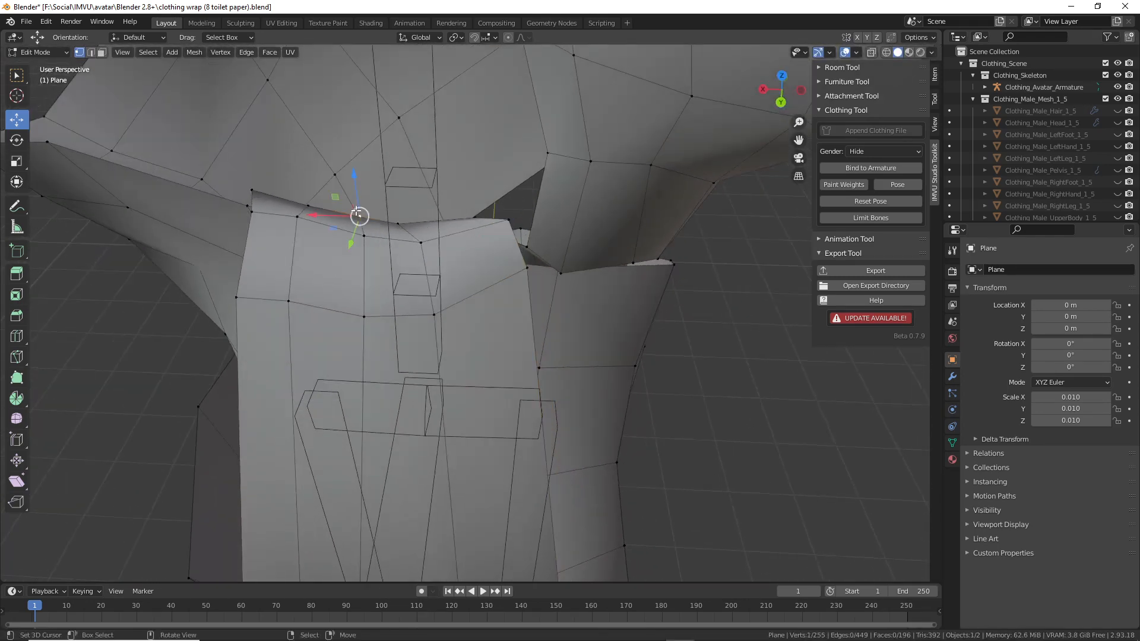
{"action": "key", "text": "g"}
{"action": "left_click", "coordinate": [403, 226]}
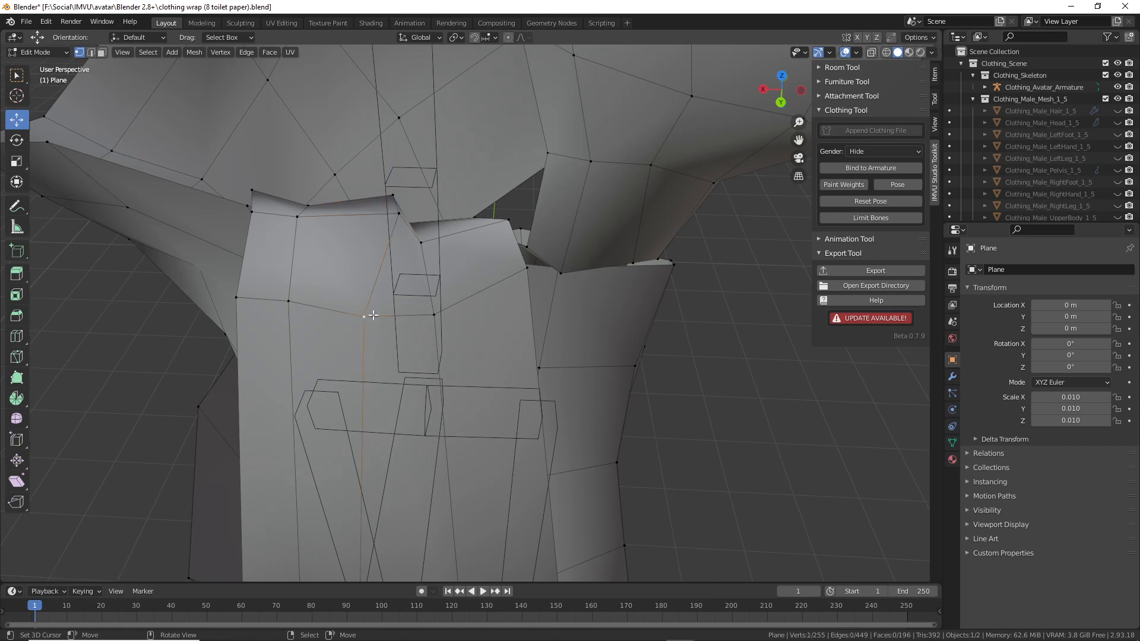
{"action": "key", "text": "g"}
{"action": "left_click", "coordinate": [412, 318]}
- Move the flap's remaining top-edge vertices inward in pairs to narrow its upper end
{"action": "right_click", "coordinate": [300, 208]}
{"action": "key", "text": "g"}
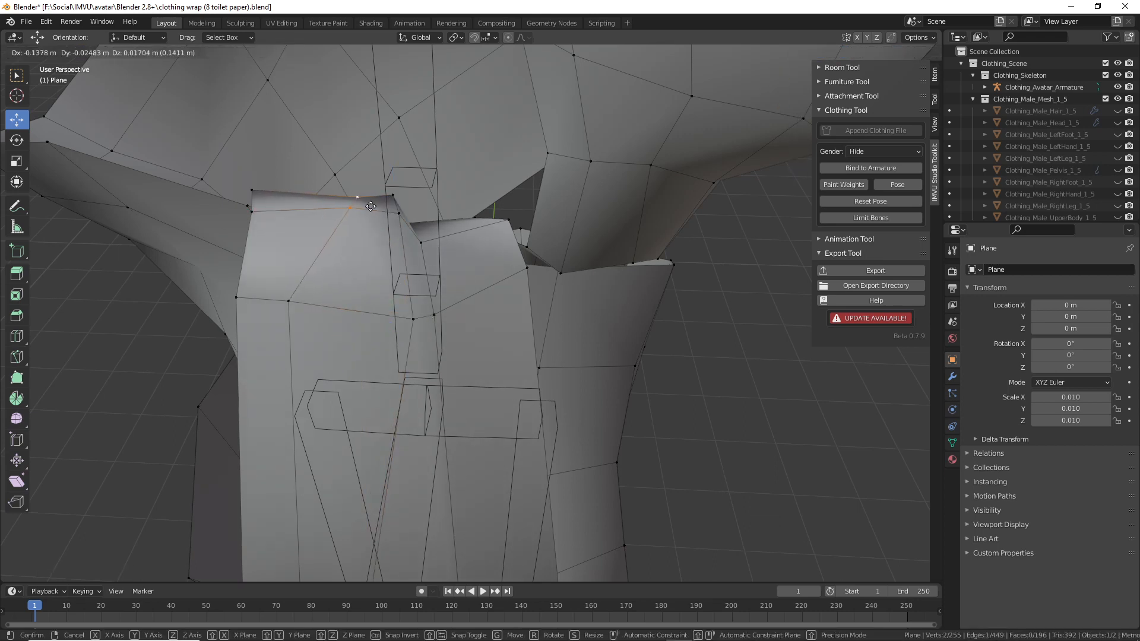
{"action": "left_click", "coordinate": [371, 206]}
{"action": "key", "text": "g"}
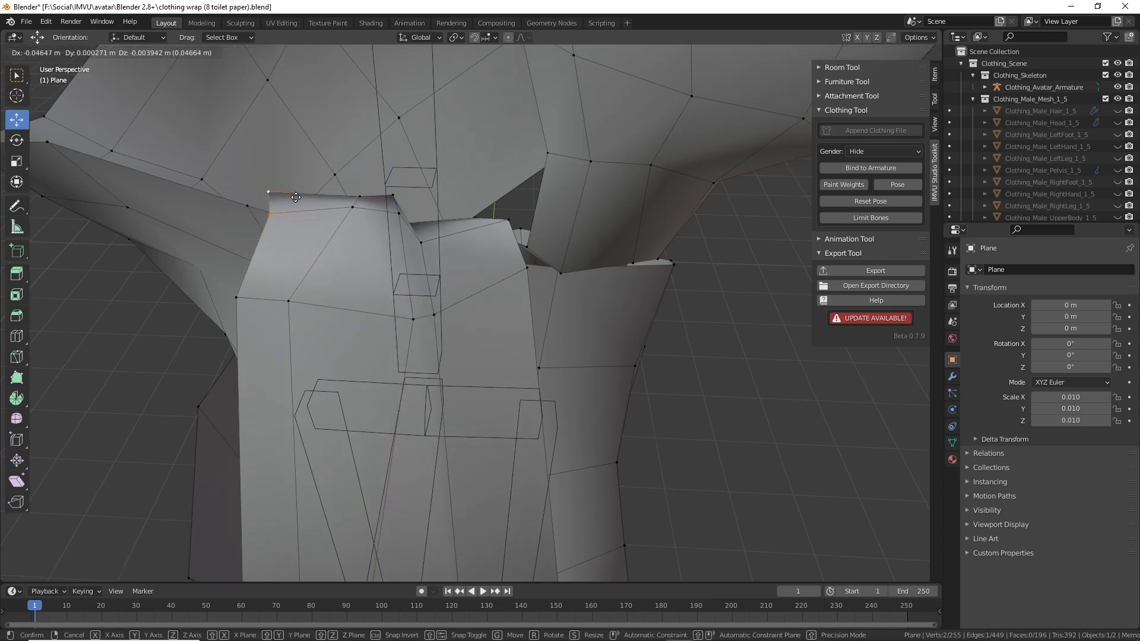
{"action": "left_click", "coordinate": [312, 198]}
- Move the fold row's two outermost vertices one by one inward to match the narrowed top edge
{"action": "right_click", "coordinate": [288, 297]}
{"action": "key", "text": "g"}
{"action": "left_click", "coordinate": [356, 308]}
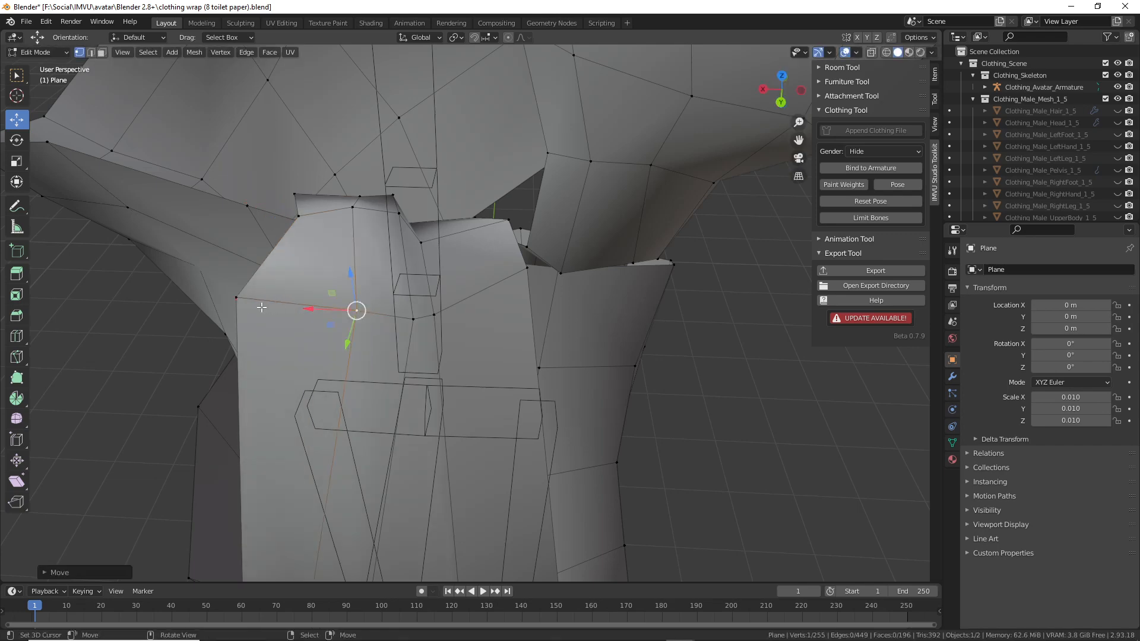
{"action": "right_click", "coordinate": [239, 302]}
{"action": "key", "text": "g"}
{"action": "left_click", "coordinate": [294, 314]}
{"action": "middle_click_drag", "start_coordinate": [318, 332], "coordinate": [283, 249]}
{"action": "middle_click_drag", "start_coordinate": [532, 191], "coordinate": [499, 163]}
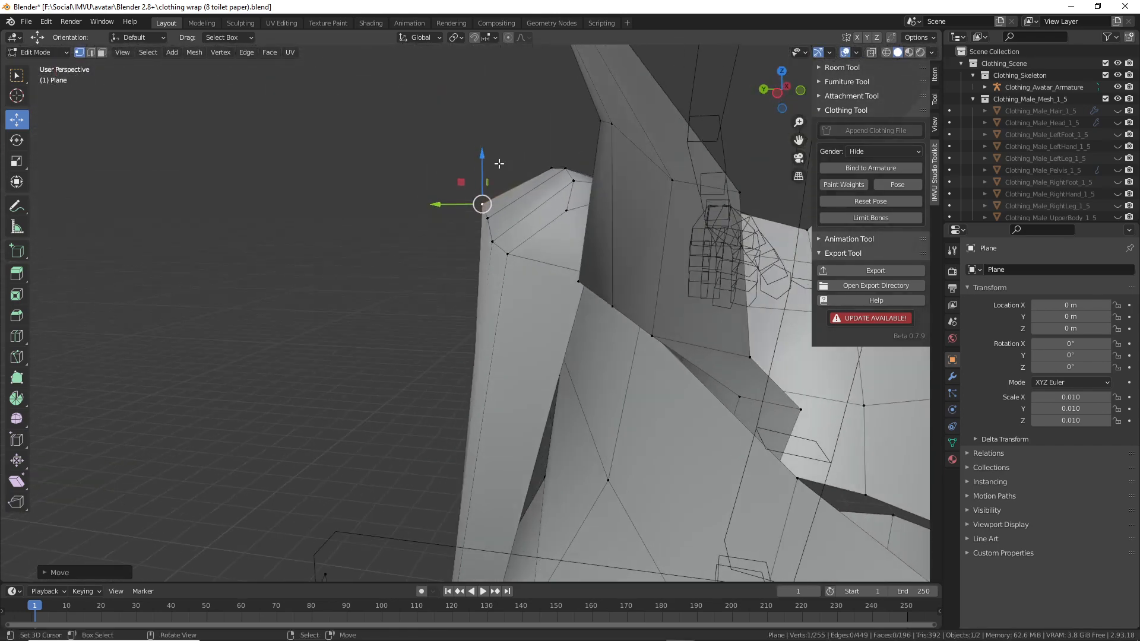
- Move two three-vertex groups across the flap, one group at a time, to round its upper curve
{"action": "right_click", "coordinate": [573, 182]}
{"action": "right_click", "coordinate": [552, 174], "text": "shift"}
{"action": "left_click_drag", "start_coordinate": [563, 172], "coordinate": [537, 185]}
{"action": "middle_click_drag", "start_coordinate": [538, 185], "coordinate": [490, 188]}
{"action": "middle_click_drag", "start_coordinate": [633, 191], "coordinate": [482, 197], "text": "shift"}
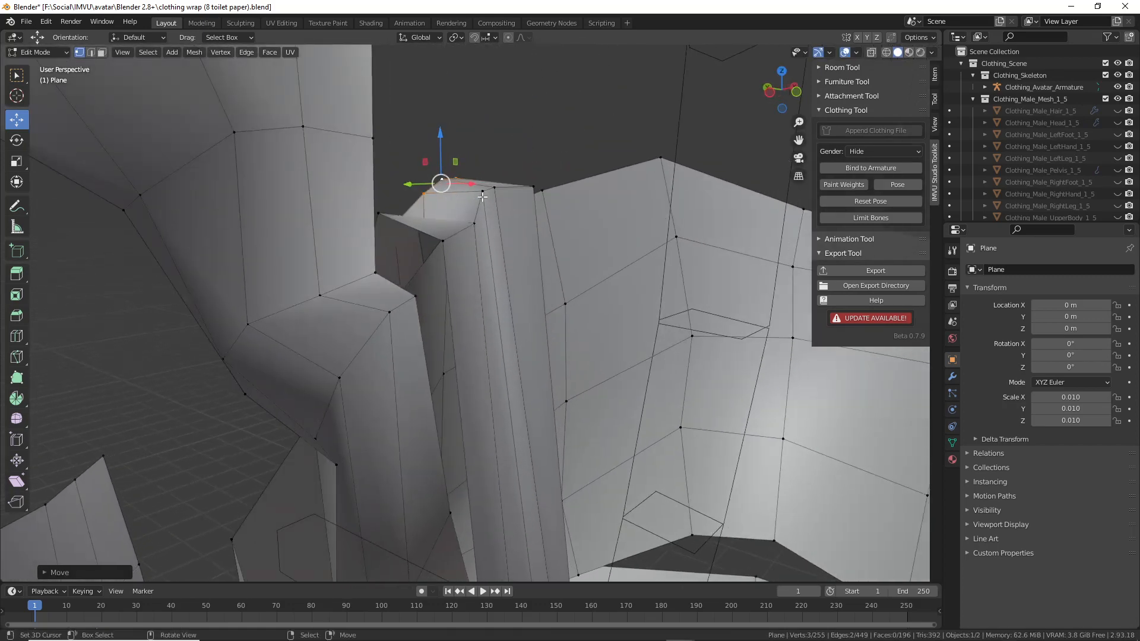
{"action": "key", "text": "g"}
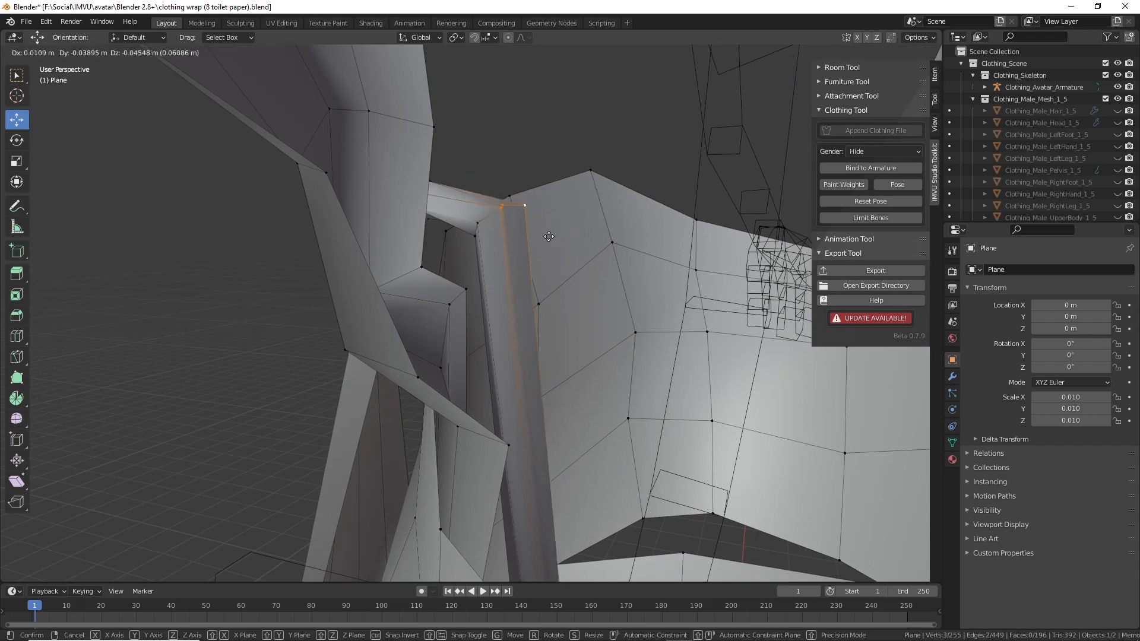
{"action": "left_click", "coordinate": [544, 235]}
{"action": "middle_click_drag", "start_coordinate": [545, 235], "coordinate": [409, 332]}
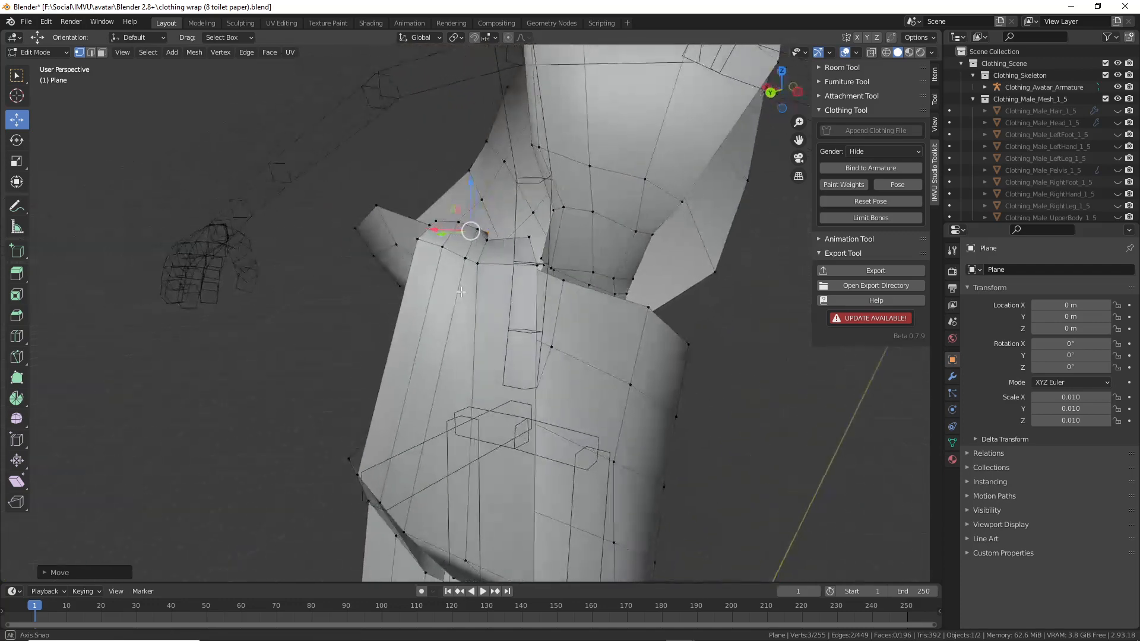
- Select the edges running lengthwise over the flap in edge mode and shift them sideways along X
{"action": "scroll", "coordinate": [483, 382], "scroll_direction": "up", "scroll_amount": 2}
{"action": "middle_click_drag", "start_coordinate": [482, 382], "coordinate": [480, 241]}
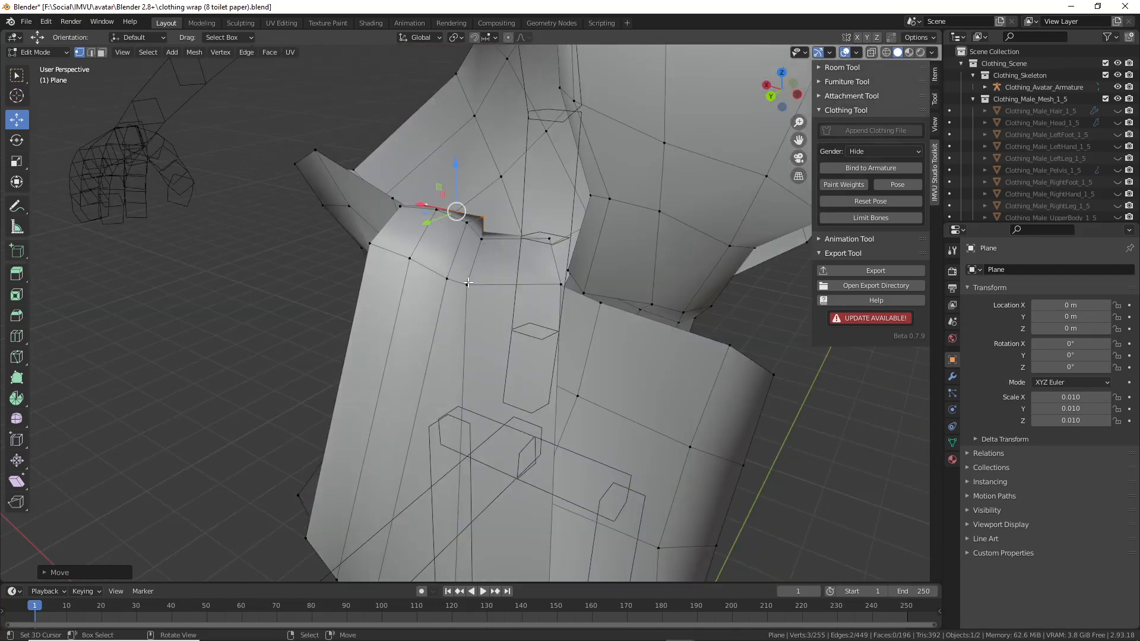
{"action": "key", "text": "2"}
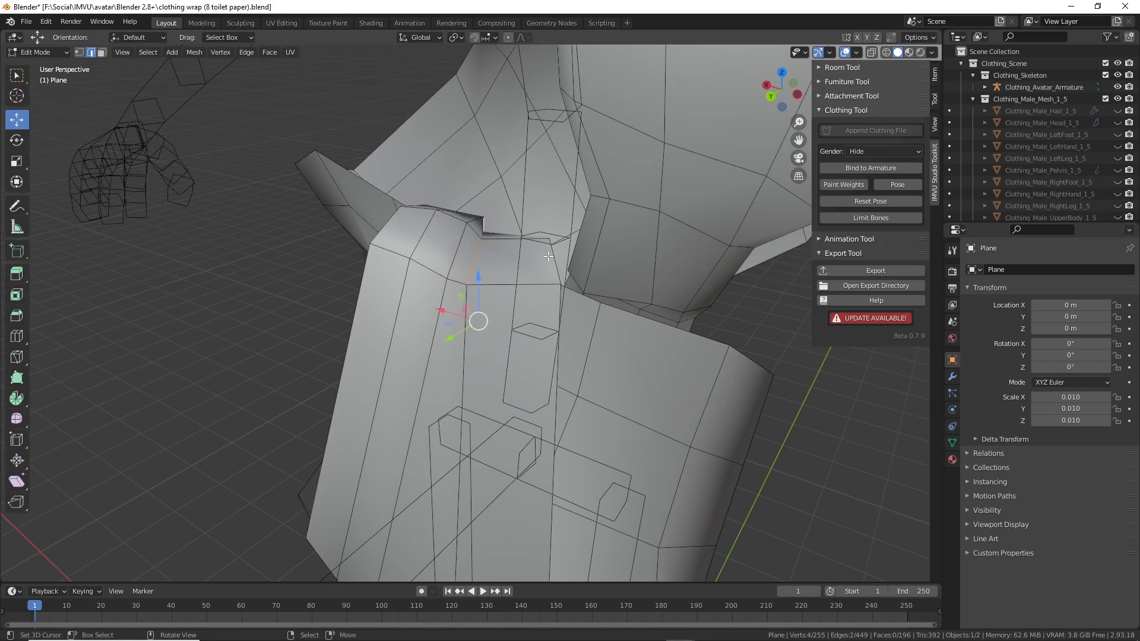
{"action": "middle_click_drag", "start_coordinate": [548, 256], "coordinate": [264, 232]}
{"action": "scroll", "coordinate": [323, 237], "scroll_direction": "up", "scroll_amount": 5}
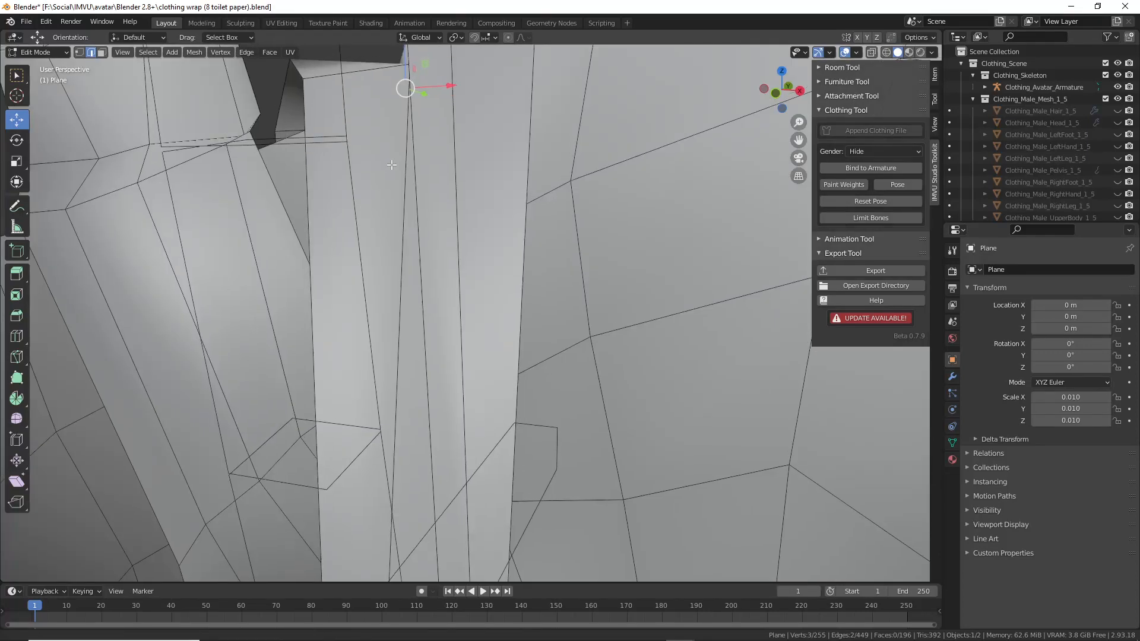
{"action": "middle_click_drag", "start_coordinate": [392, 164], "coordinate": [475, 368], "text": "shift"}
{"action": "middle_click_drag", "start_coordinate": [457, 287], "coordinate": [491, 285]}
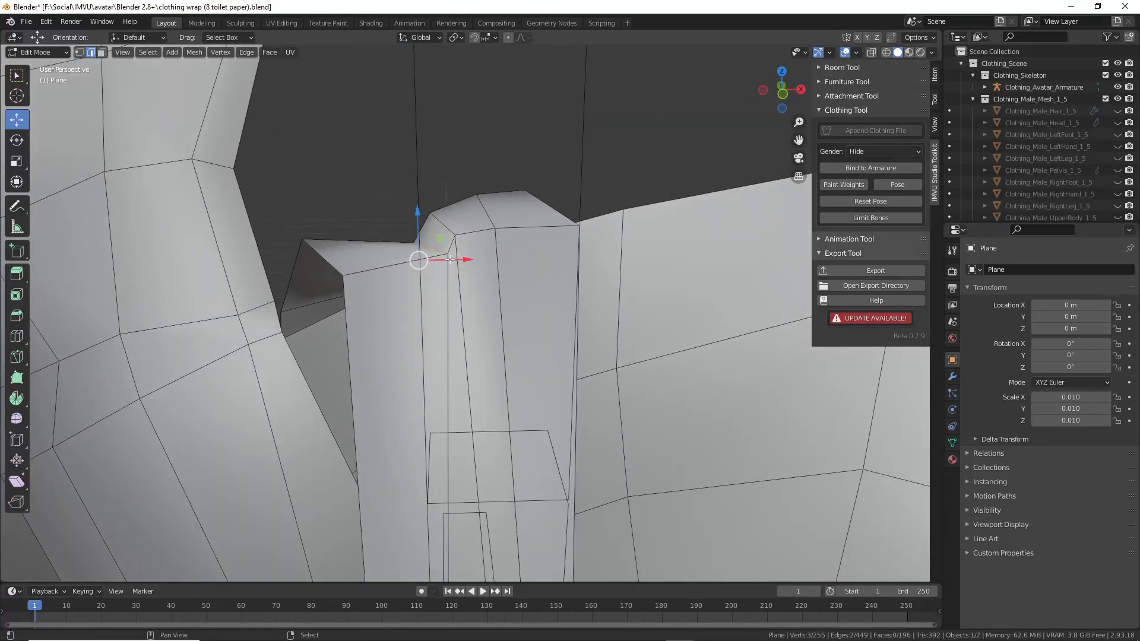
{"action": "middle_click_drag", "start_coordinate": [460, 351], "coordinate": [453, 314]}
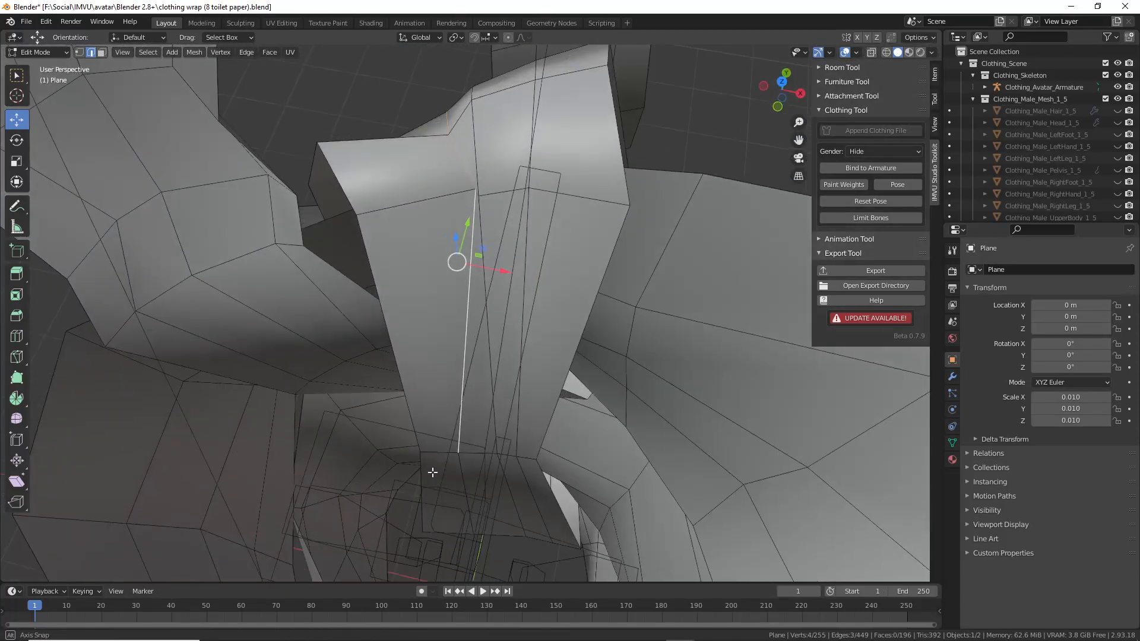
{"action": "middle_click_drag", "start_coordinate": [466, 158], "coordinate": [516, 184]}
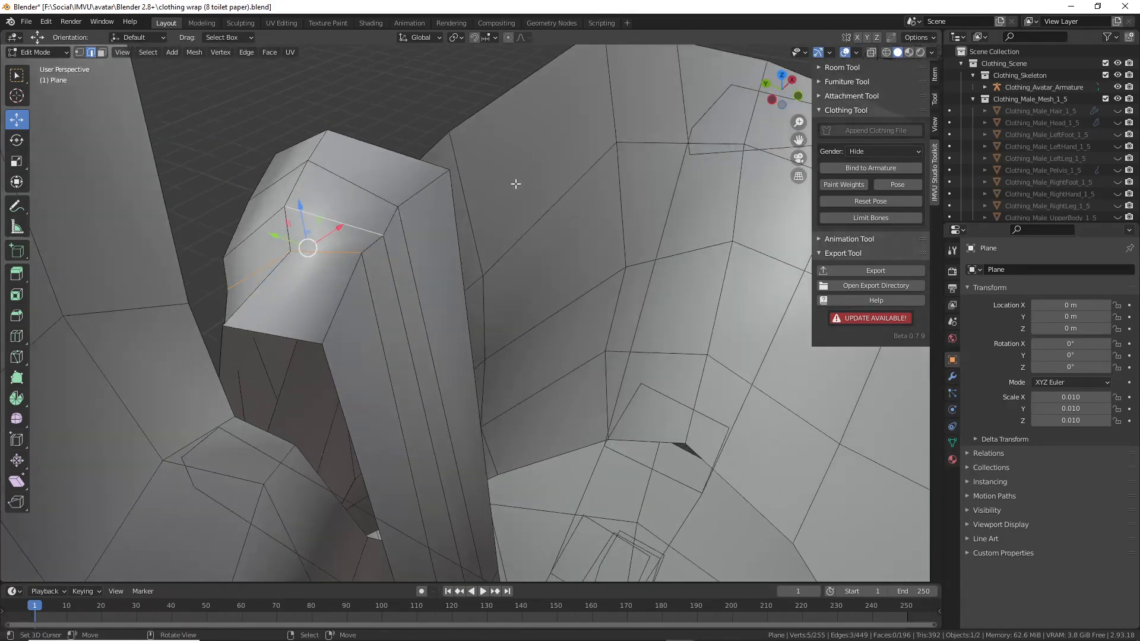
{"action": "middle_click_drag", "start_coordinate": [260, 223], "coordinate": [465, 204]}
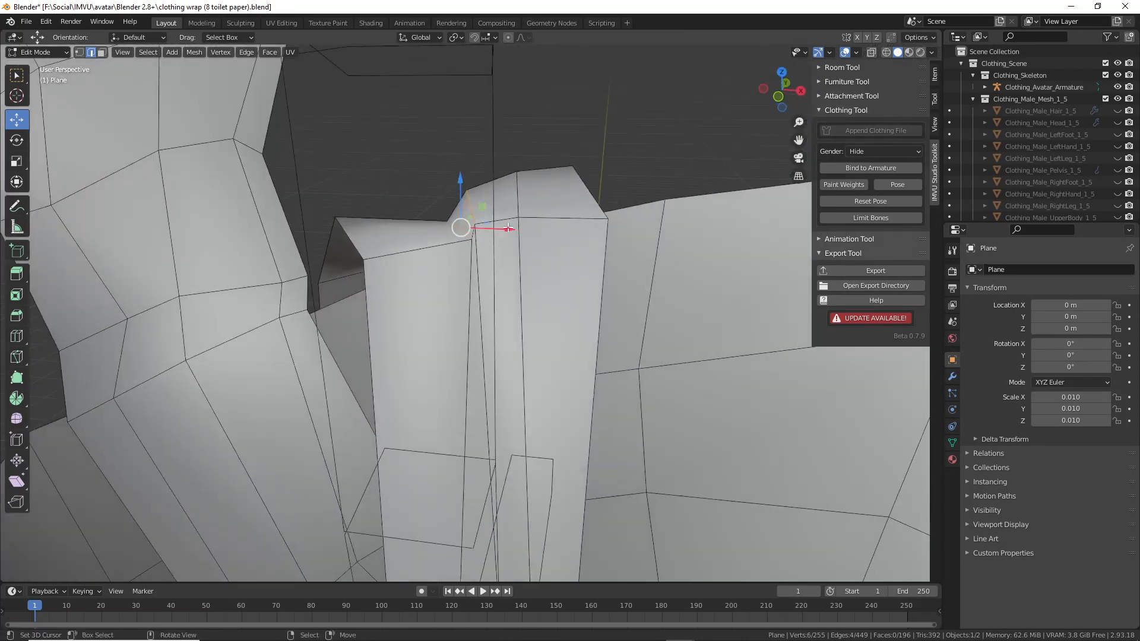
{"action": "left_click_drag", "start_coordinate": [508, 228], "coordinate": [456, 225]}
{"action": "middle_click_drag", "start_coordinate": [456, 225], "coordinate": [546, 209]}
- Slide the edges at the middle of the flap sideways for more even spacing and raise them slightly
{"action": "left_click", "coordinate": [471, 194]}
{"action": "middle_click_drag", "start_coordinate": [471, 194], "coordinate": [472, 304]}
{"action": "key", "text": "g"}
{"action": "key", "text": "g"}
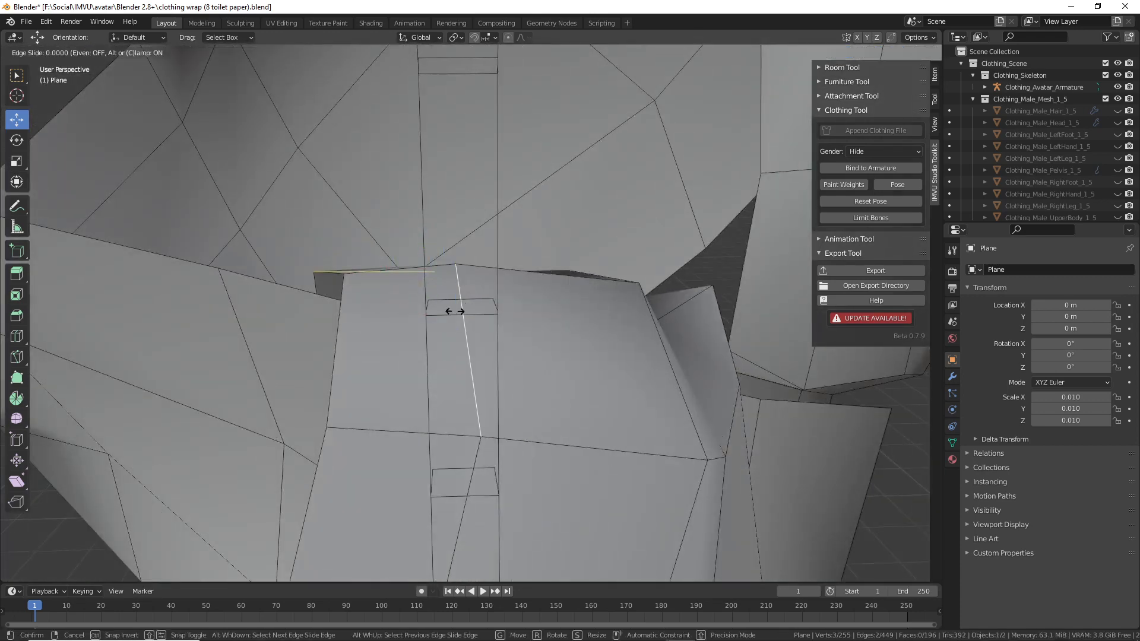
{"action": "left_click", "coordinate": [524, 313]}
{"action": "left_click_drag", "start_coordinate": [542, 277], "coordinate": [542, 263]}
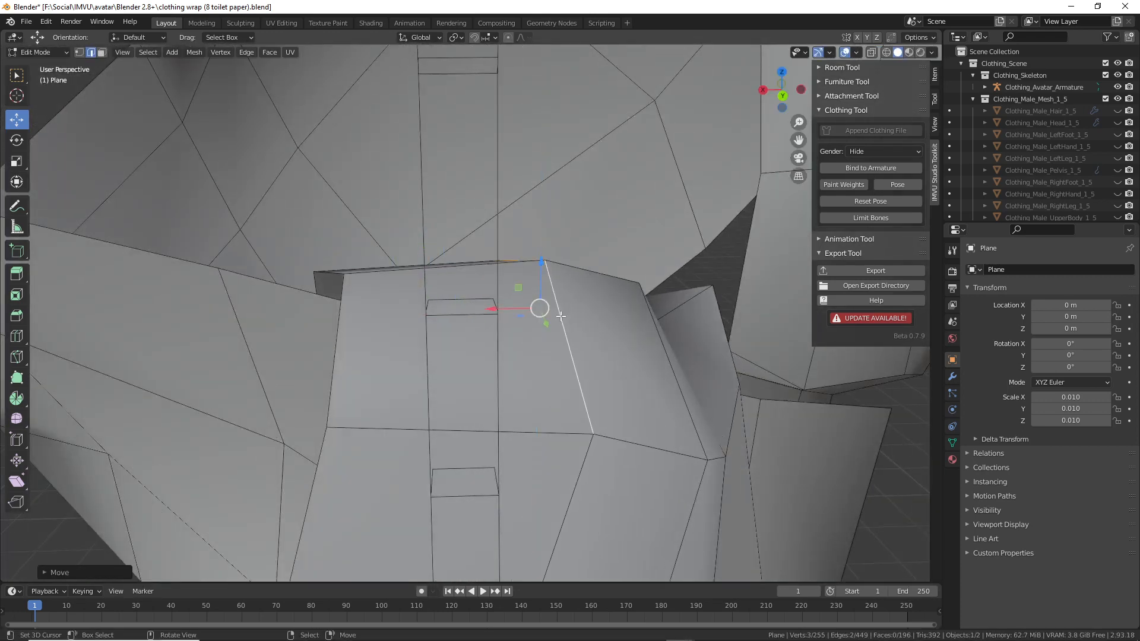
- Reposition the fold row's corner vertex beside the side panel
{"action": "middle_click_drag", "start_coordinate": [540, 305], "coordinate": [511, 270]}
{"action": "key", "text": "g"}
{"action": "left_click", "coordinate": [535, 298]}
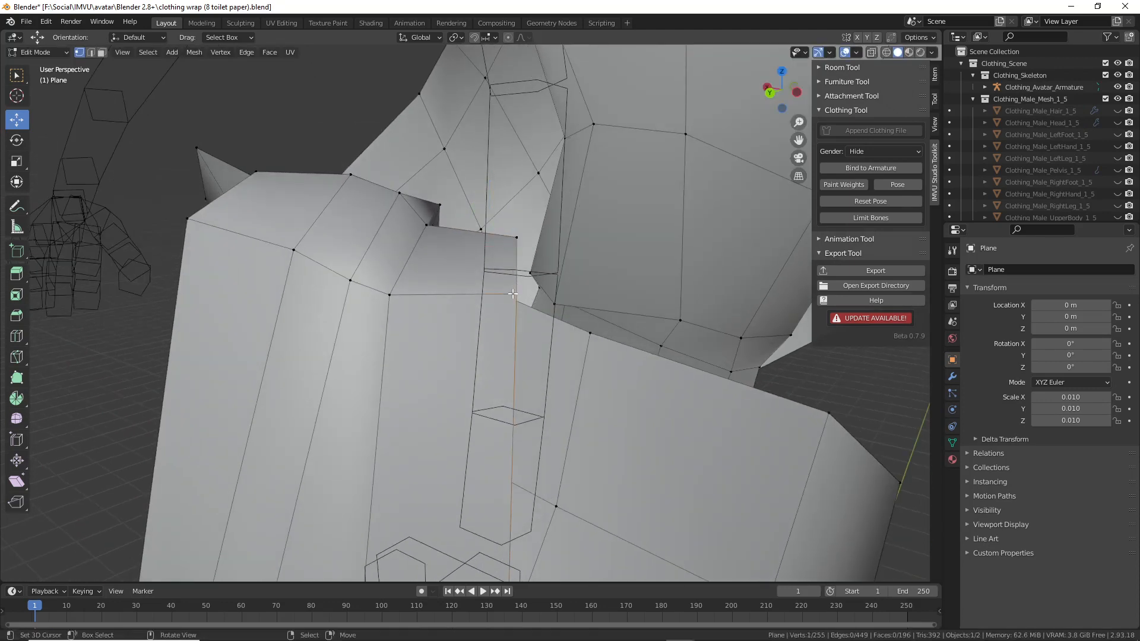
- Add a horizontal loop cut across the back panel below the flap and move the loop inward toward the body
{"action": "middle_click_drag", "start_coordinate": [501, 325], "coordinate": [359, 290]}
{"action": "scroll", "coordinate": [360, 290], "scroll_direction": "down", "scroll_amount": 3}
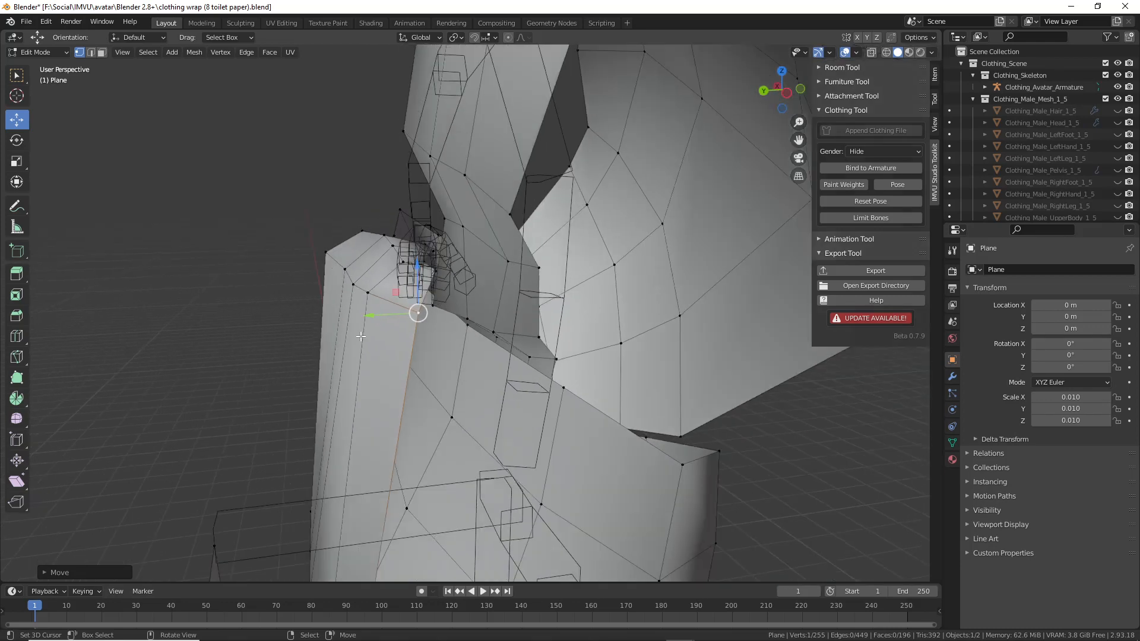
{"action": "middle_click_drag", "start_coordinate": [353, 382], "coordinate": [367, 268], "text": "shift"}
{"action": "key", "text": "ctrl+r"}
{"action": "left_click", "coordinate": [396, 281]}
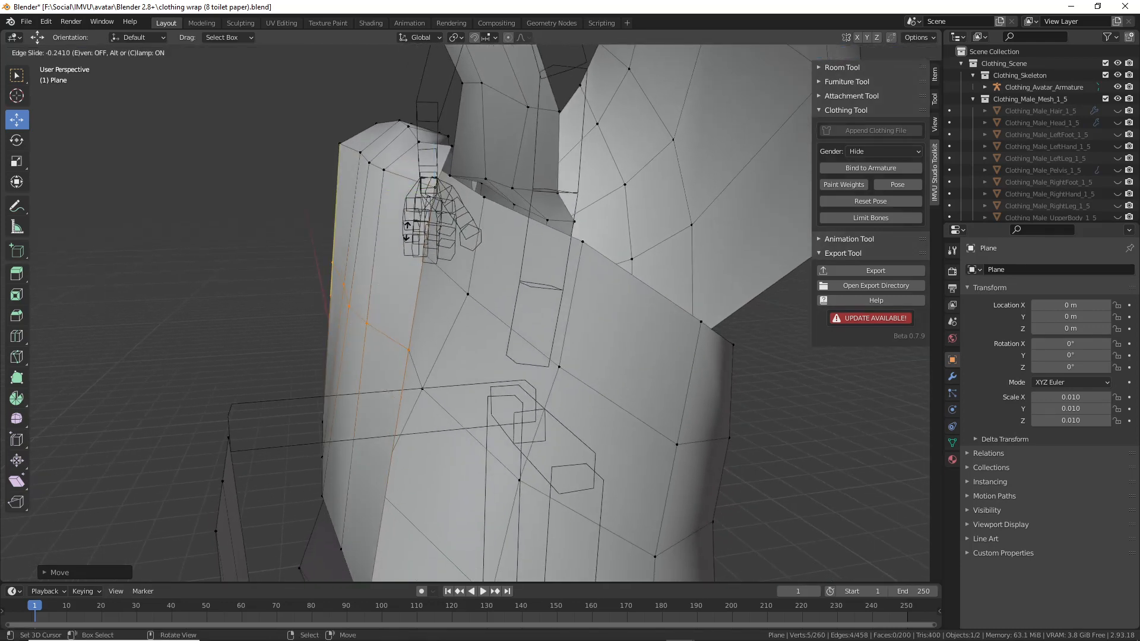
{"action": "left_click", "coordinate": [406, 235]}
{"action": "key", "text": "g"}
{"action": "left_click", "coordinate": [431, 246]}
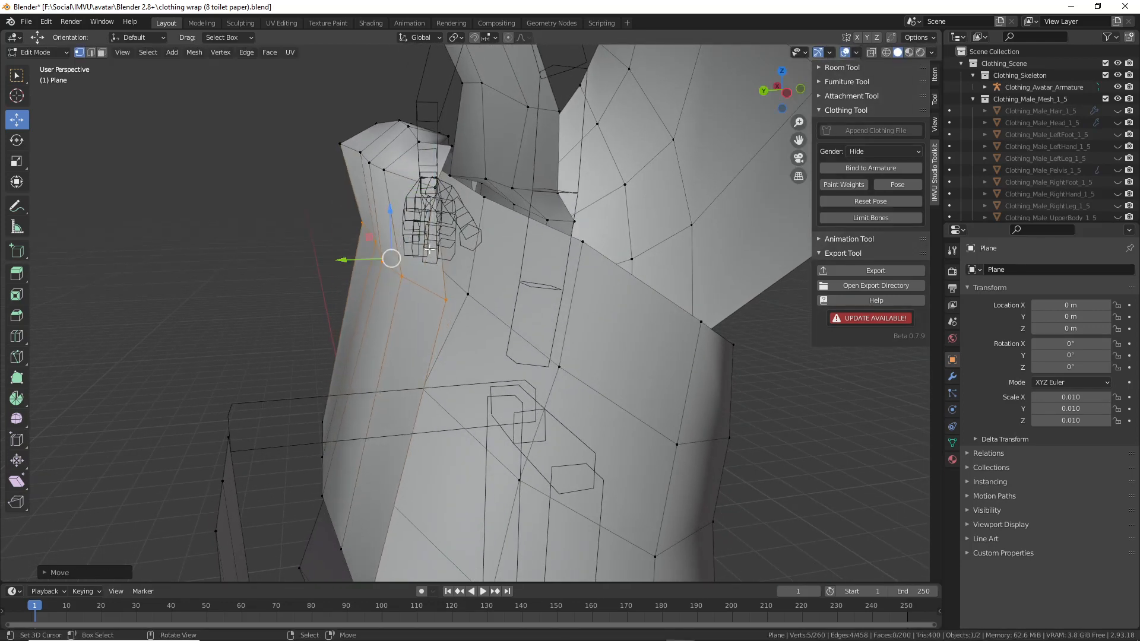
- Shift two vertices of the back panel's new waist loop individually along Y toward the body
{"action": "middle_click_drag", "start_coordinate": [432, 247], "coordinate": [561, 326]}
{"action": "right_click", "coordinate": [537, 317]}
{"action": "left_click_drag", "start_coordinate": [595, 333], "coordinate": [567, 332]}
{"action": "right_click", "coordinate": [550, 291]}
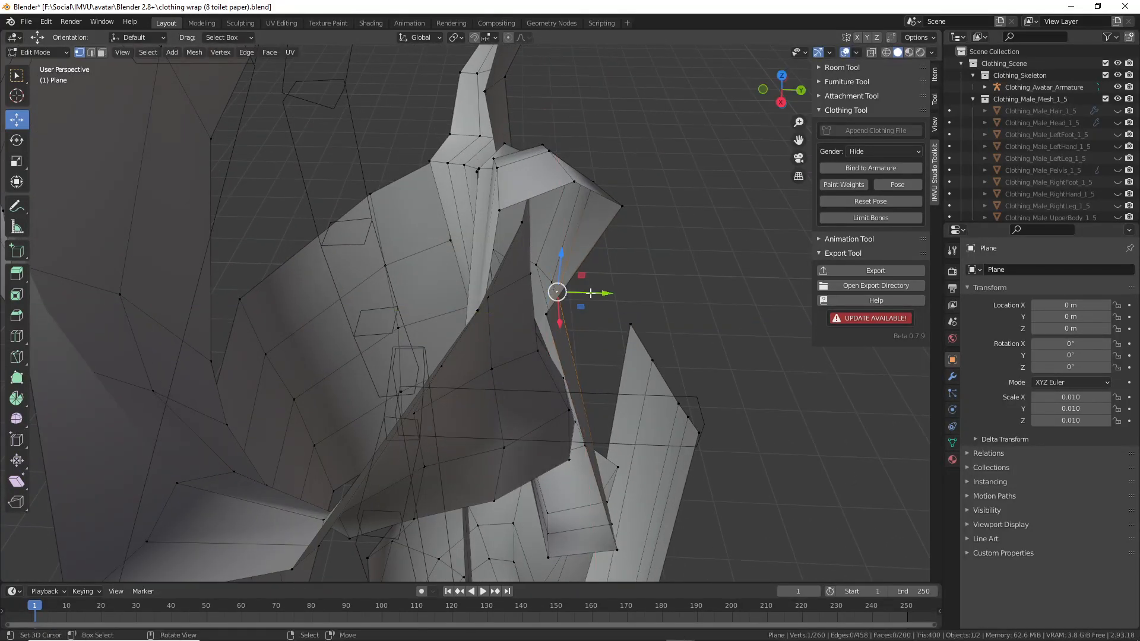
{"action": "left_click_drag", "start_coordinate": [598, 293], "coordinate": [586, 294]}
- Shift the waist loop's other vertices one by one along Y to even out its curve
{"action": "right_click", "coordinate": [548, 291]}
{"action": "middle_click_drag", "start_coordinate": [547, 290], "coordinate": [513, 261]}
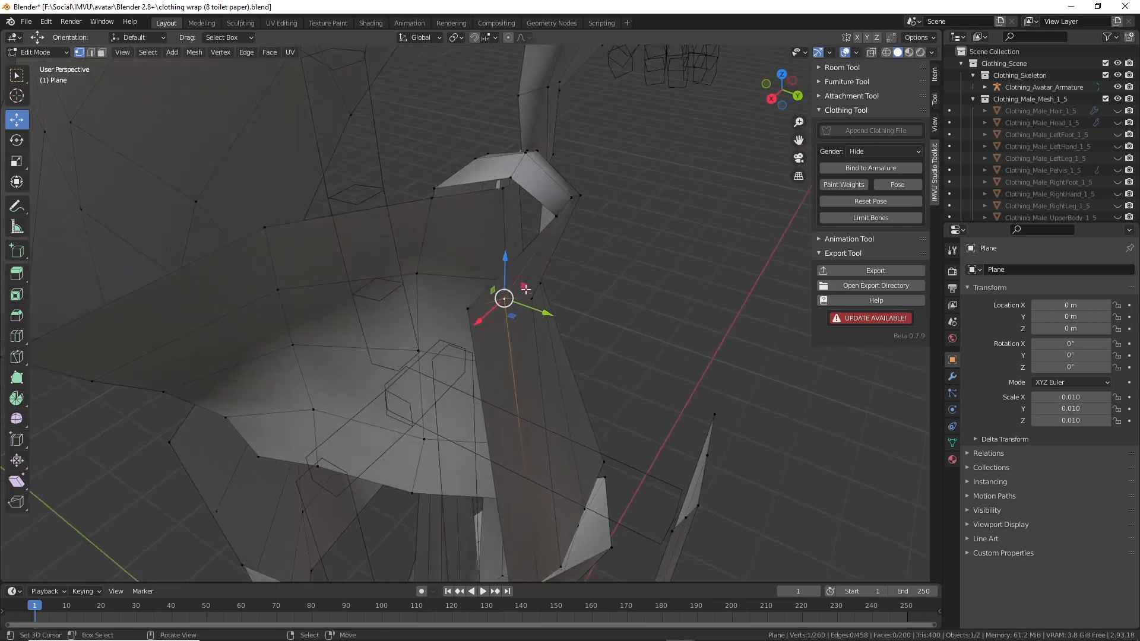
{"action": "right_click", "coordinate": [534, 299]}
{"action": "middle_click_drag", "start_coordinate": [544, 315], "coordinate": [553, 339]}
{"action": "left_click_drag", "start_coordinate": [578, 322], "coordinate": [572, 318]}
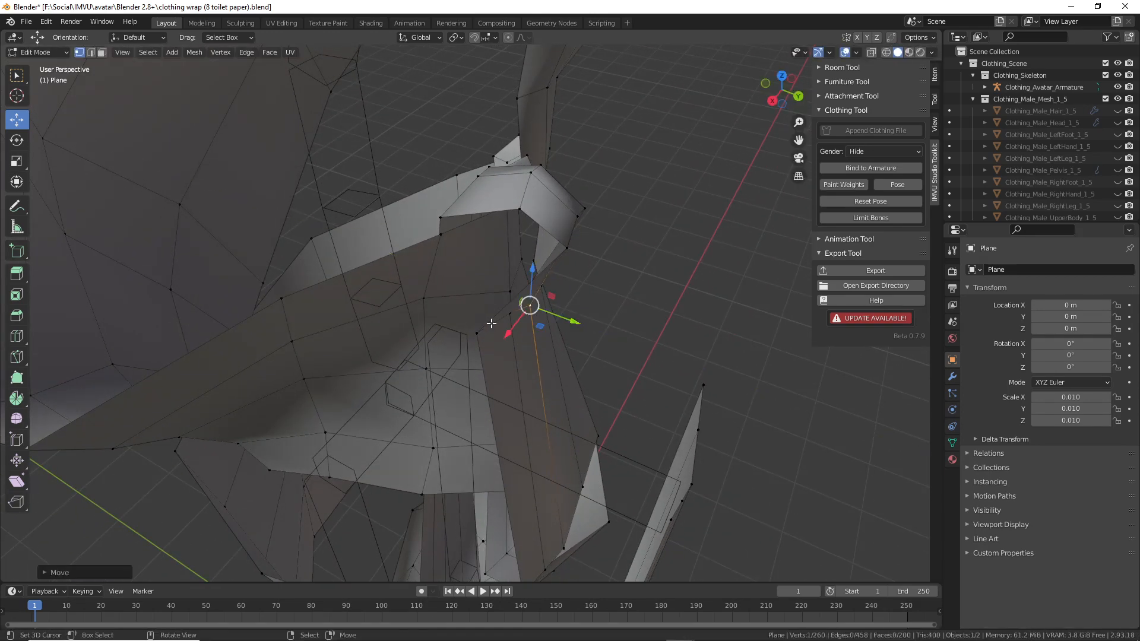
{"action": "right_click", "coordinate": [479, 334]}
{"action": "middle_click_drag", "start_coordinate": [478, 336], "coordinate": [515, 376]}
{"action": "left_click_drag", "start_coordinate": [582, 356], "coordinate": [569, 355]}
- Raise the flap's middle top-edge vertices and the fold vertex below them to arch the upper edge
{"action": "middle_click_drag", "start_coordinate": [568, 354], "coordinate": [399, 270]}
{"action": "middle_click_drag", "start_coordinate": [342, 236], "coordinate": [402, 280]}
{"action": "right_click", "coordinate": [363, 144]}
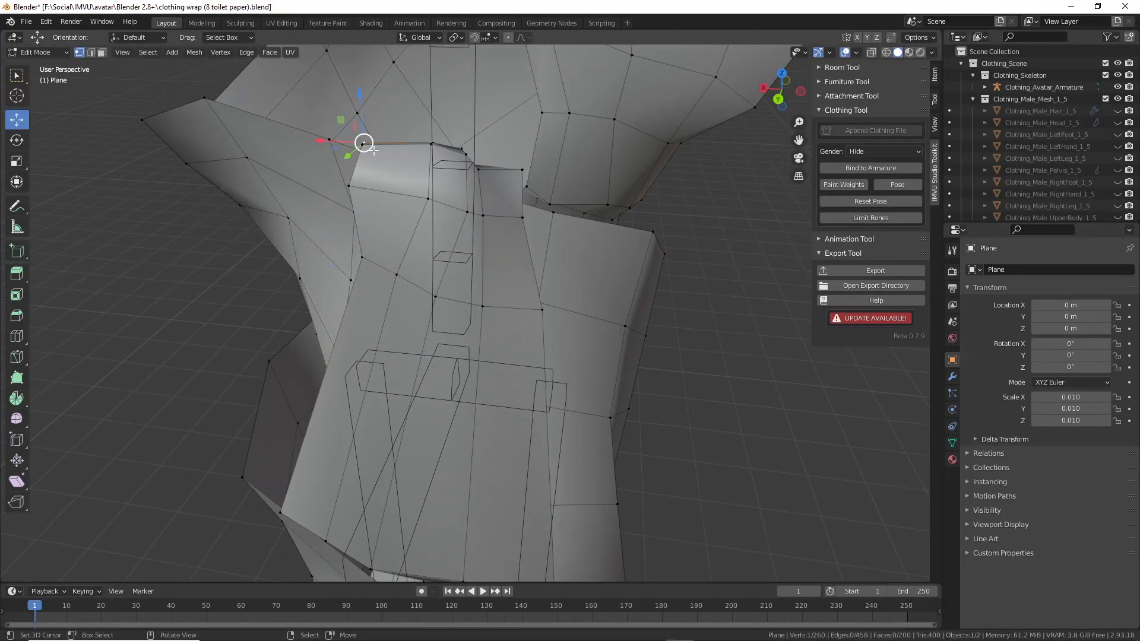
{"action": "left_click_drag", "start_coordinate": [433, 140], "coordinate": [425, 131]}
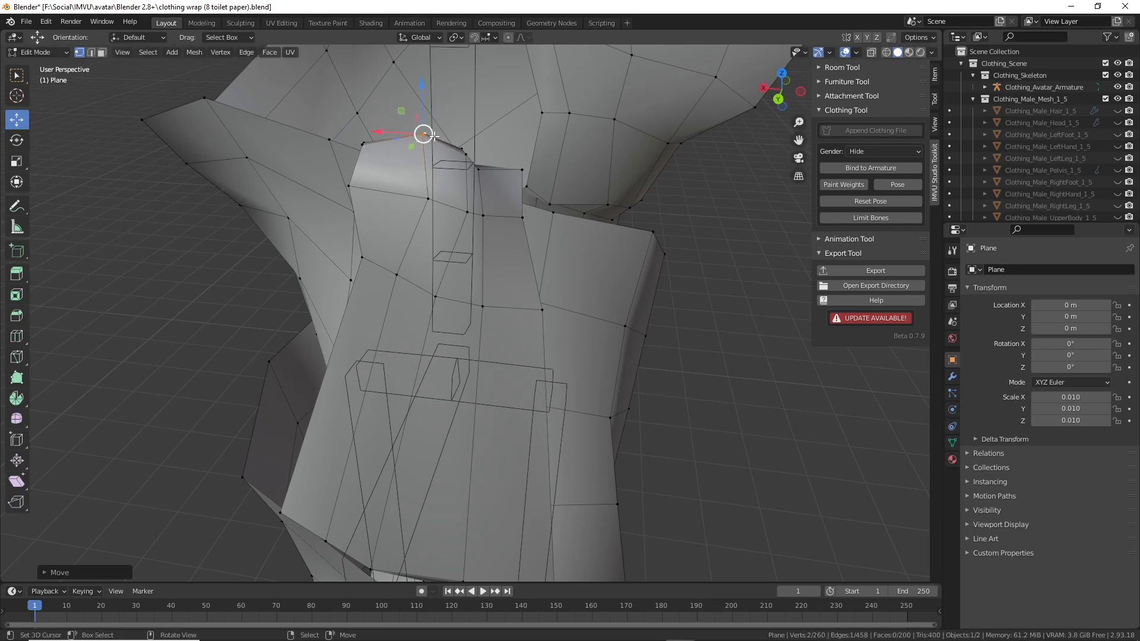
{"action": "right_click", "coordinate": [428, 198]}
{"action": "left_click_drag", "start_coordinate": [428, 198], "coordinate": [409, 186]}
- Move the three connected vertices along the flap's side edge sideways toward the neighbouring back panel
{"action": "middle_click_drag", "start_coordinate": [410, 187], "coordinate": [506, 200]}
{"action": "scroll", "coordinate": [467, 232], "scroll_direction": "up", "scroll_amount": 2}
{"action": "left_click", "coordinate": [468, 220], "text": "shift"}
{"action": "left_click", "coordinate": [453, 234], "text": "shift"}
{"action": "left_click", "coordinate": [452, 228], "text": "shift"}
{"action": "left_click", "coordinate": [460, 217], "text": "shift"}
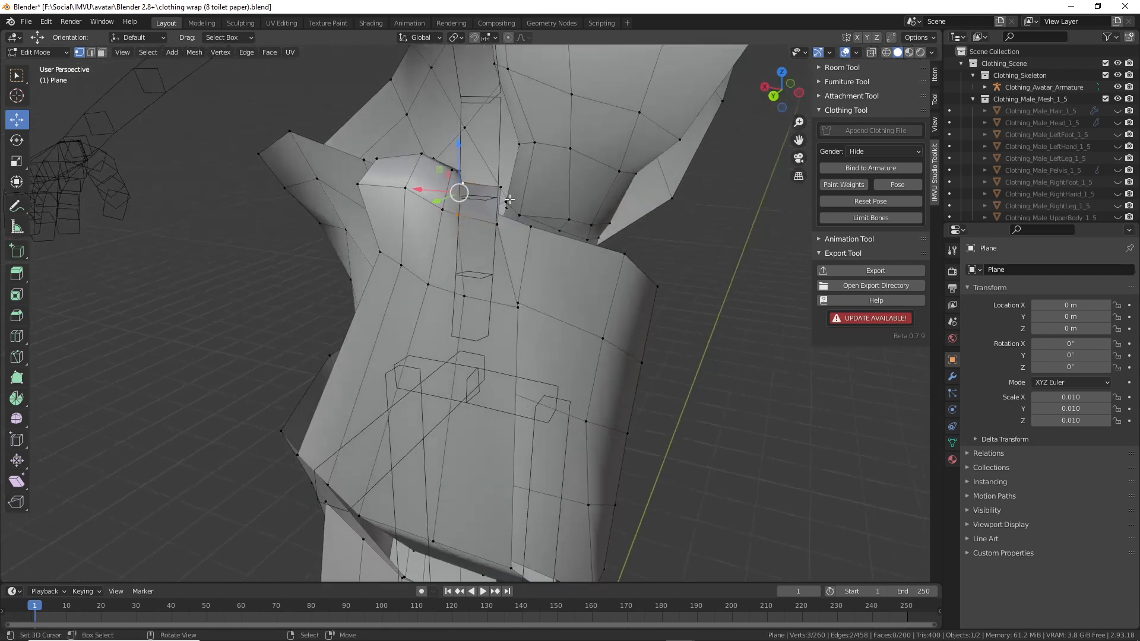
{"action": "key", "text": "g"}
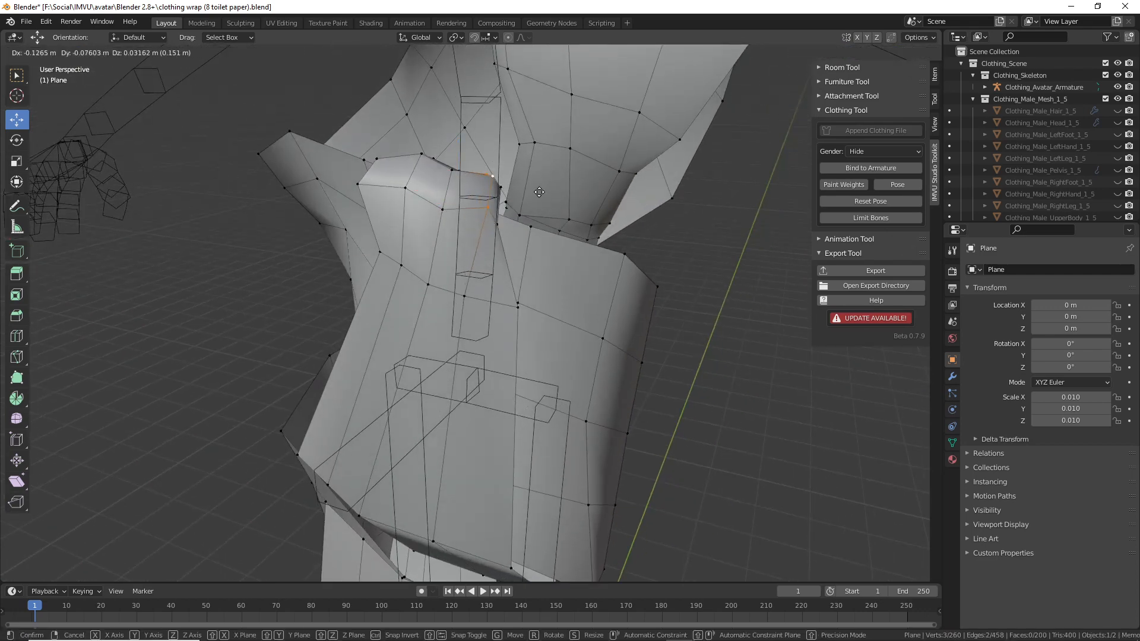
{"action": "left_click", "coordinate": [538, 192]}
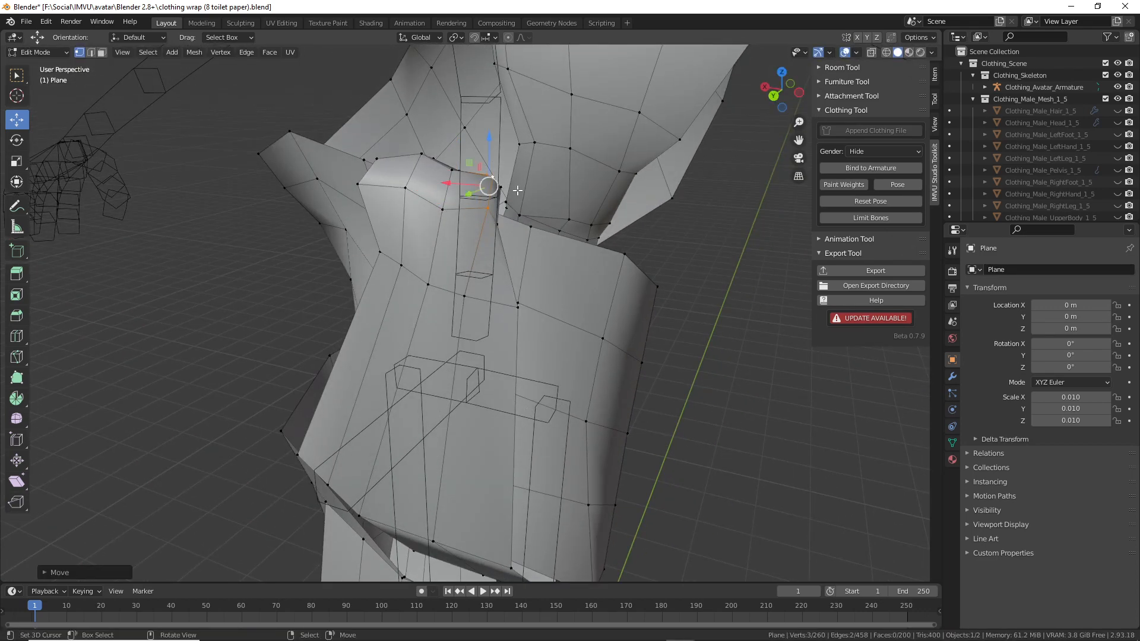
{"action": "middle_click_drag", "start_coordinate": [539, 192], "coordinate": [449, 210]}
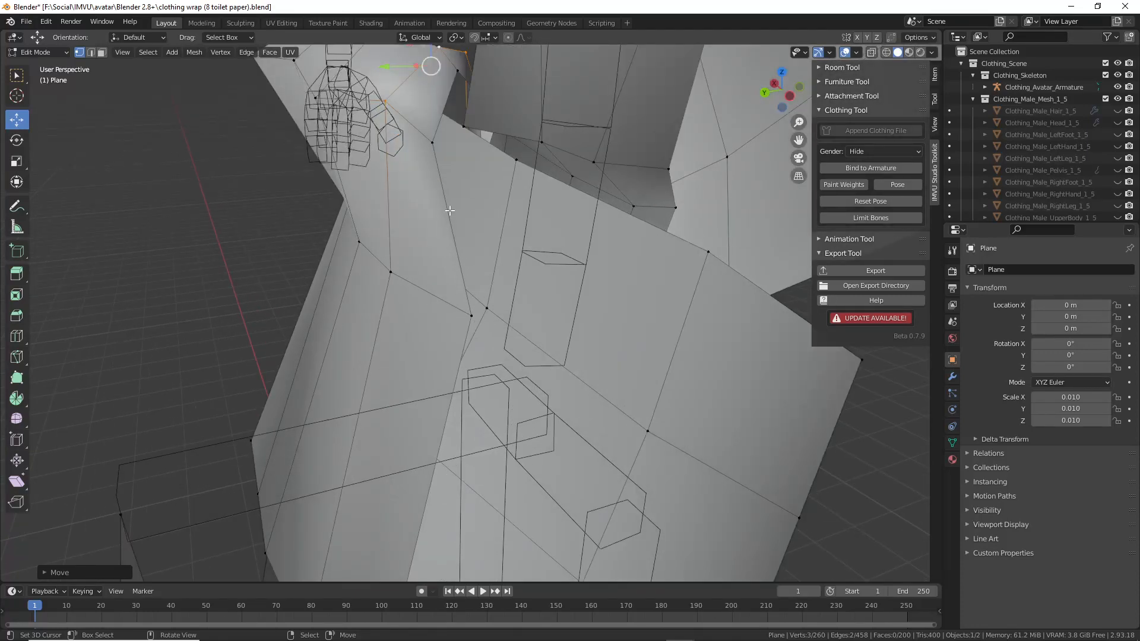
{"action": "scroll", "coordinate": [449, 210], "scroll_direction": "down", "scroll_amount": 3}
- Reposition individual flap edge vertices, including the opposite upper corner and the vertex below it, to tidy the outline
{"action": "middle_click_drag", "start_coordinate": [449, 211], "coordinate": [557, 212]}
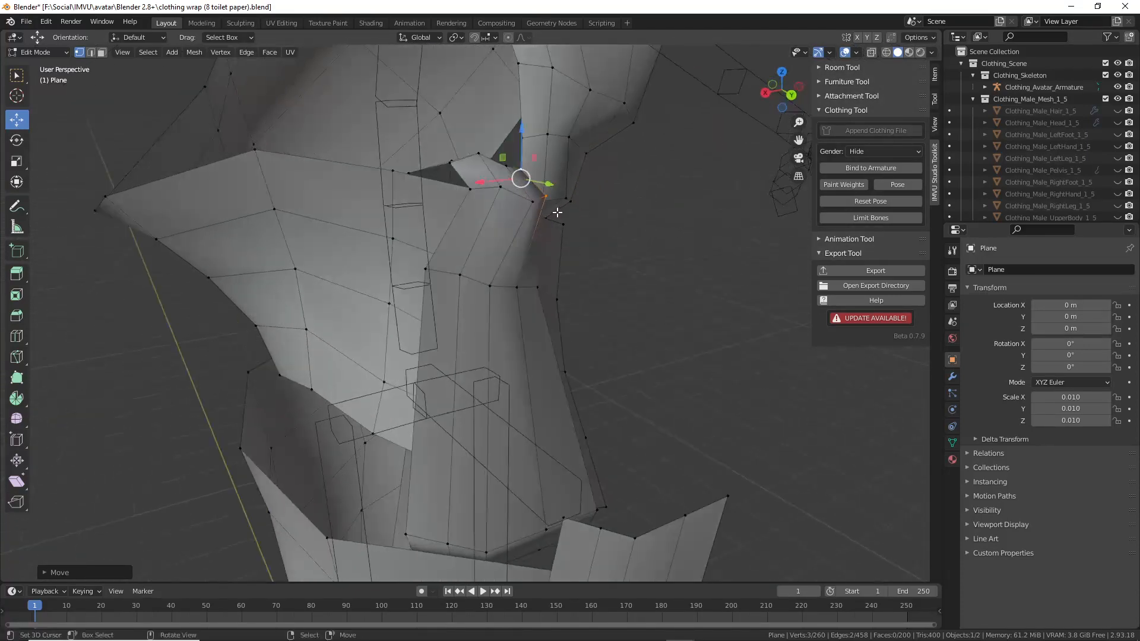
{"action": "middle_click_drag", "start_coordinate": [487, 243], "coordinate": [399, 214], "text": "shift"}
{"action": "right_click", "coordinate": [537, 202]}
{"action": "key", "text": "g"}
{"action": "left_click", "coordinate": [553, 244]}
{"action": "key", "text": "g"}
{"action": "left_click", "coordinate": [552, 244]}
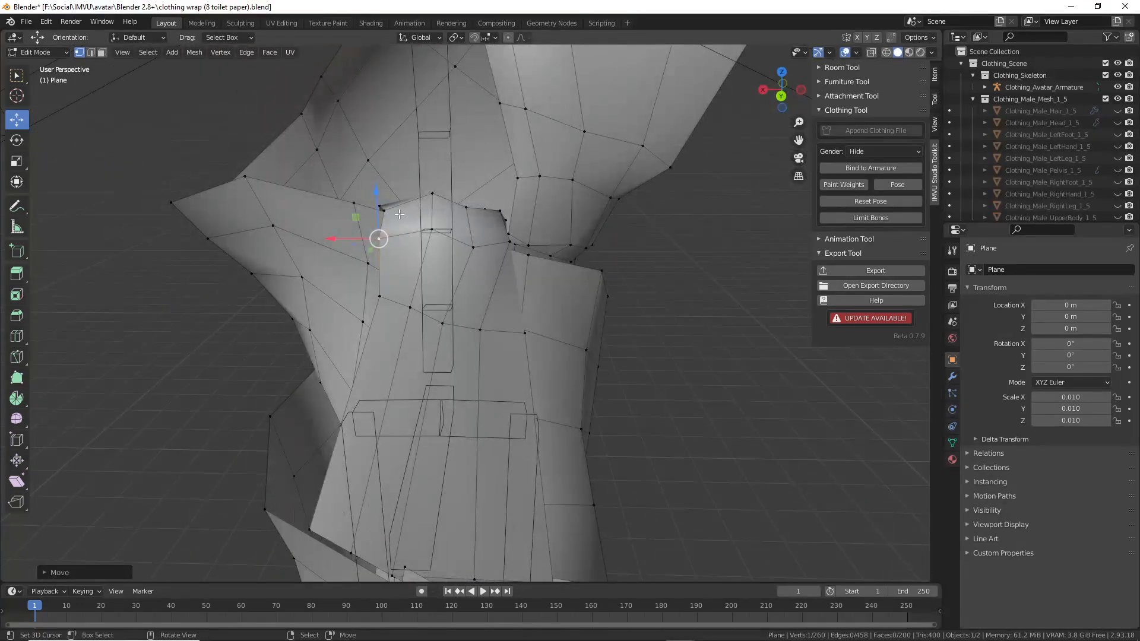
{"action": "key", "text": "g"}
{"action": "left_click", "coordinate": [380, 206]}
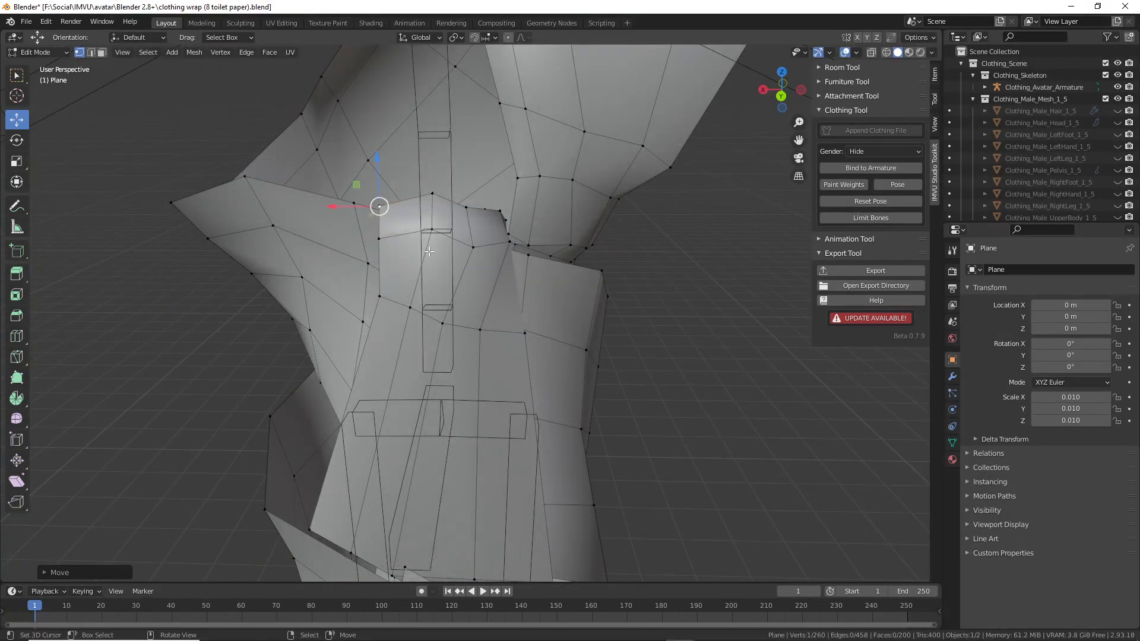
- Leave mesh editing and save the scene as a new version named clothing wrap (9 toilet paper).blend
{"action": "middle_click_drag", "start_coordinate": [429, 252], "coordinate": [435, 248]}
{"action": "key", "text": "Tab"}
{"action": "left_click", "coordinate": [26, 25]}
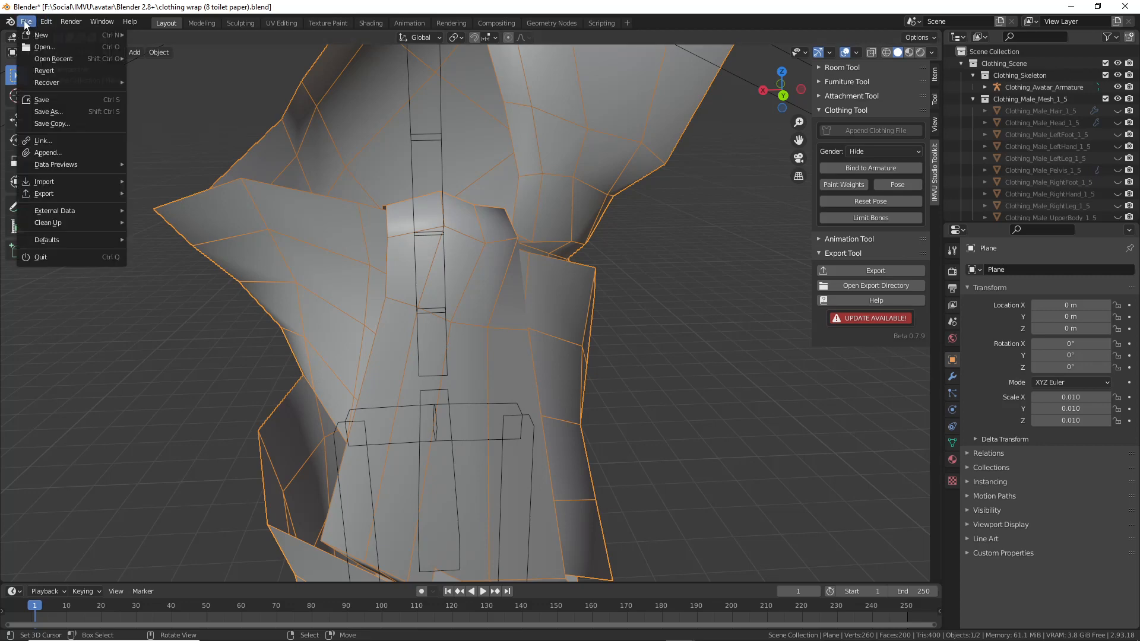
{"action": "left_click", "coordinate": [41, 110]}
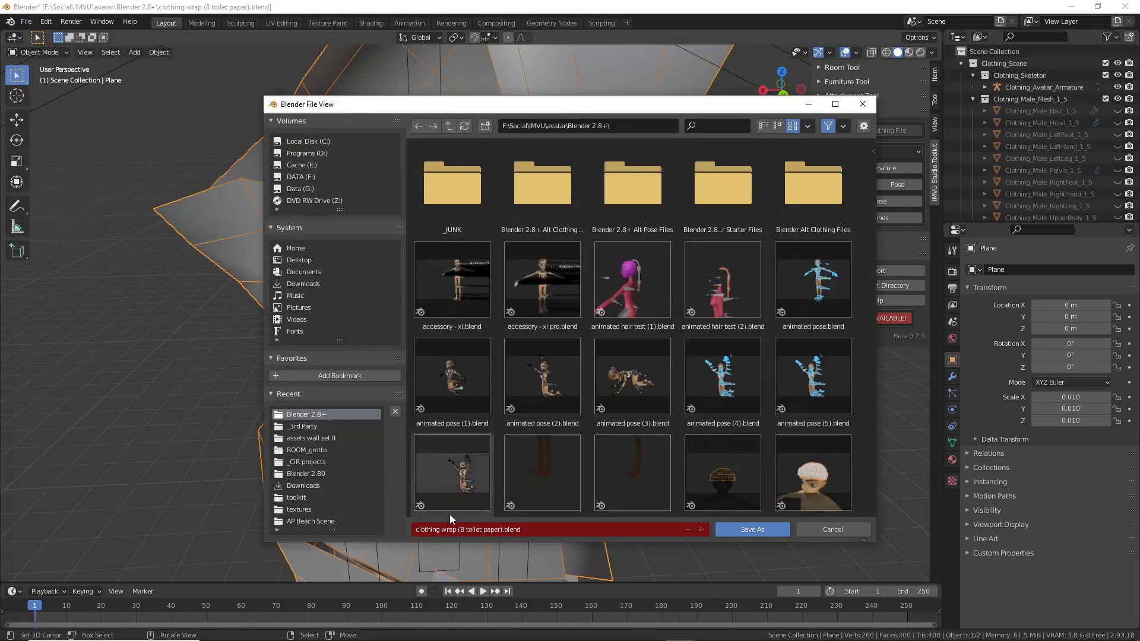
{"action": "left_click", "coordinate": [468, 533]}
{"action": "left_click", "coordinate": [466, 530]}
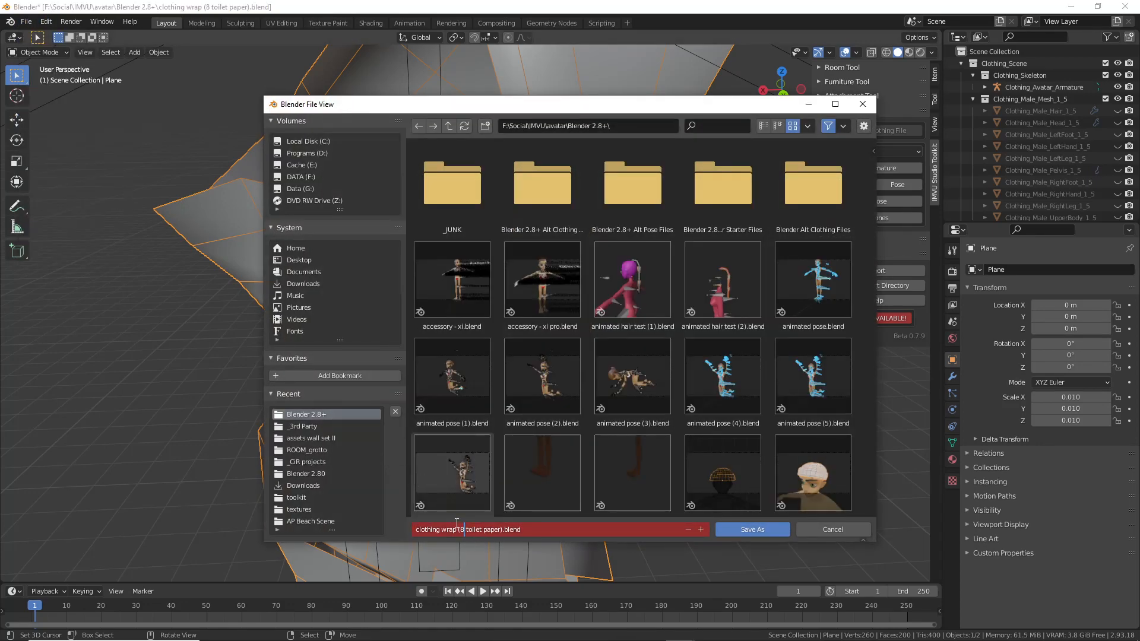
{"action": "key", "text": "Return"}
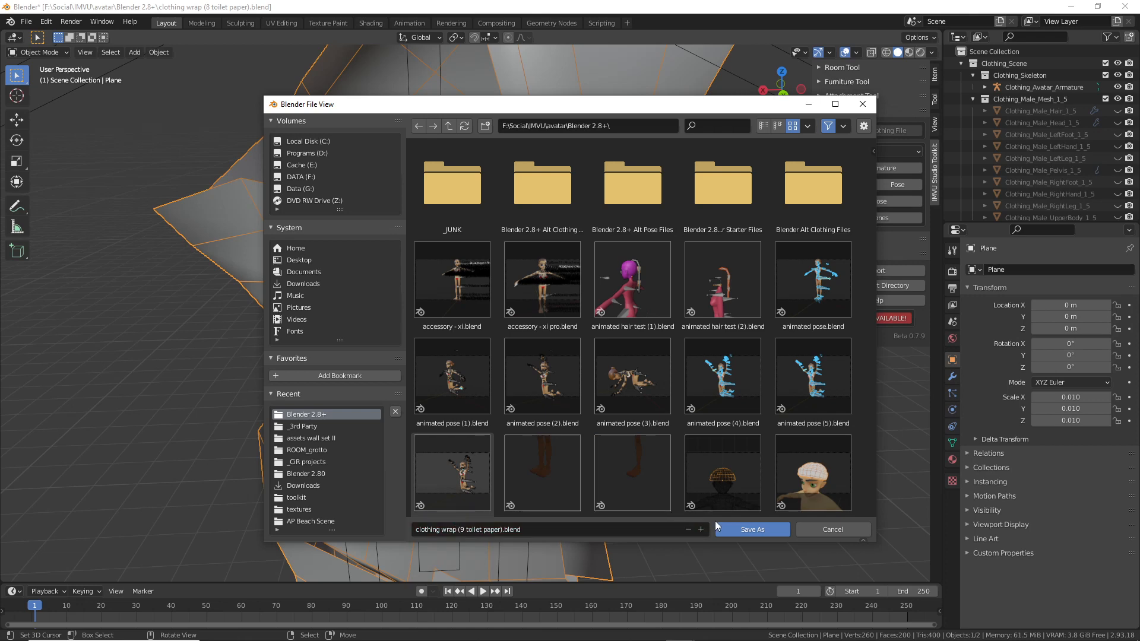
{"action": "left_click", "coordinate": [763, 529]}
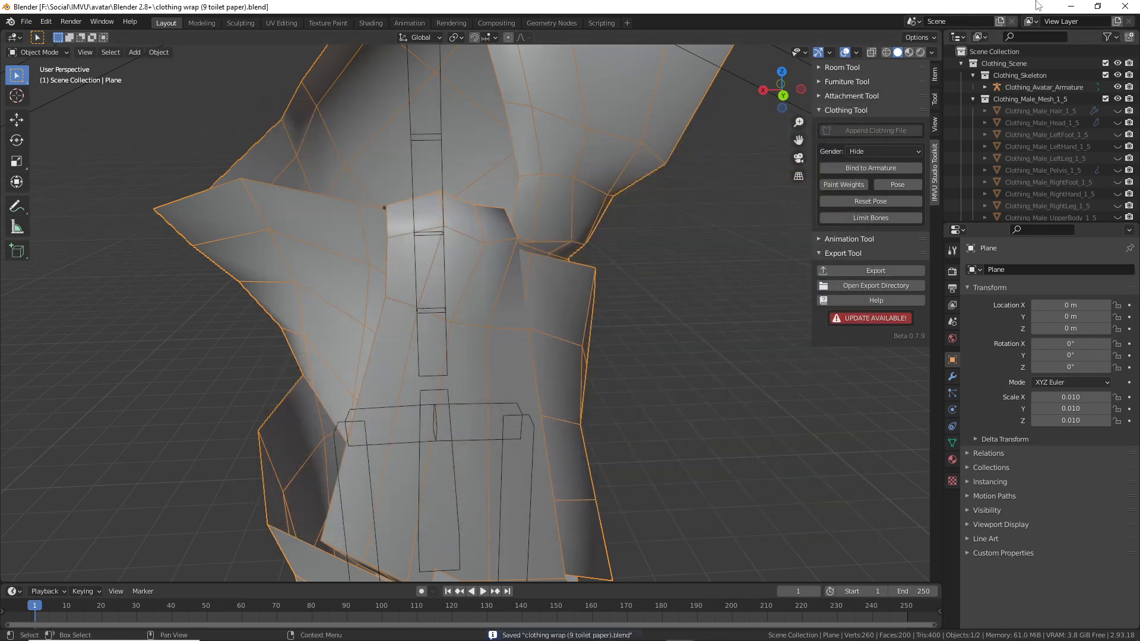
- Reduce the Blender window to half the screen and bring up the clothing wrap (7 toilet paper) scene beside it
{"action": "left_click", "coordinate": [1098, 7]}
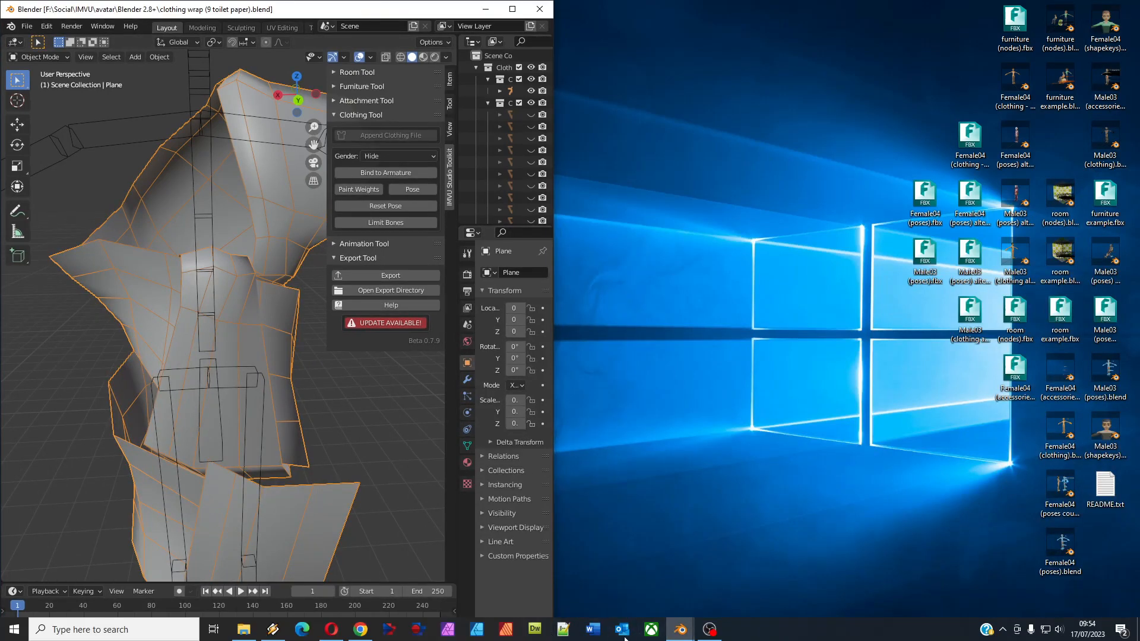
{"action": "mouse_move", "coordinate": [680, 632]}
{"action": "left_click", "coordinate": [653, 584]}
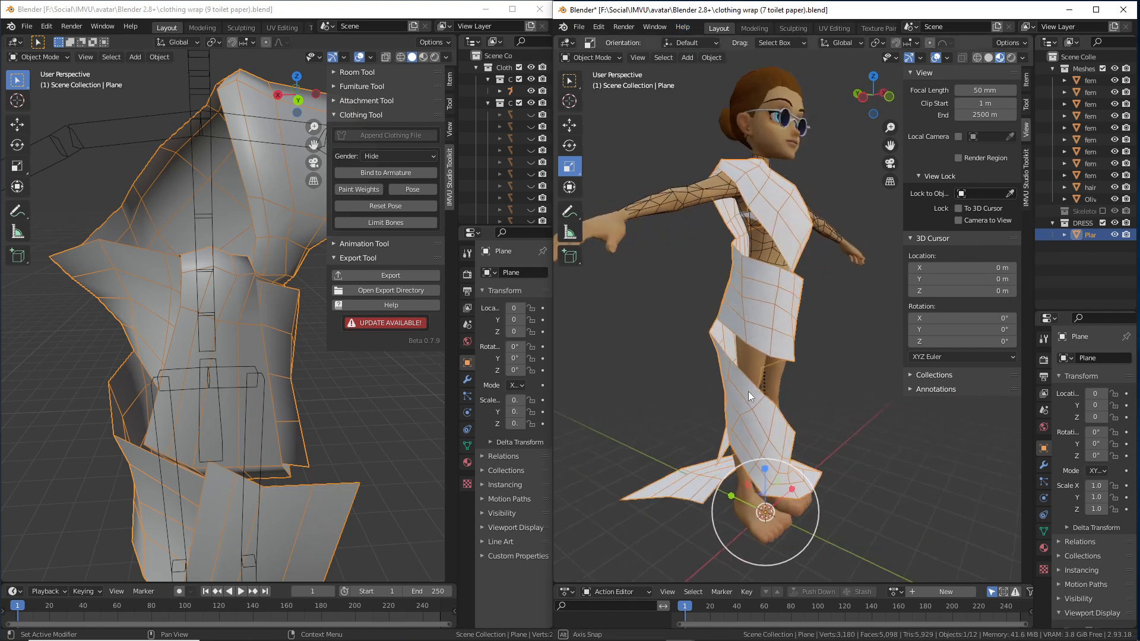
{"action": "middle_click_drag", "start_coordinate": [747, 390], "coordinate": [603, 334]}
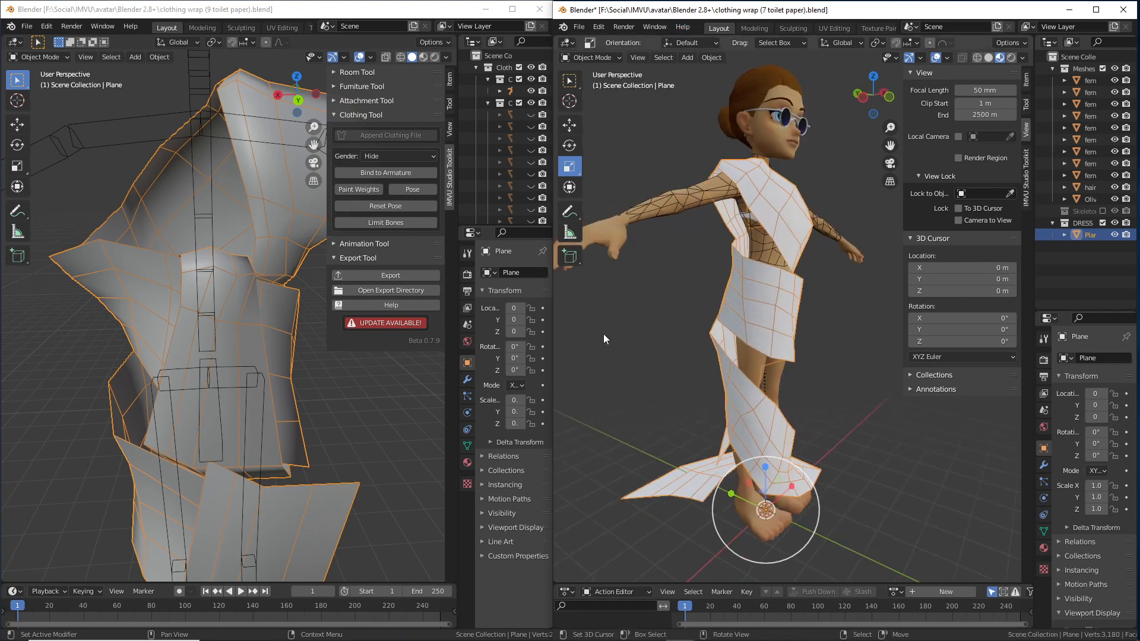
- Replace the clothing wrap (9 toilet paper) scene with a new General file
{"action": "left_click", "coordinate": [27, 27]}
{"action": "mouse_move", "coordinate": [41, 42]}
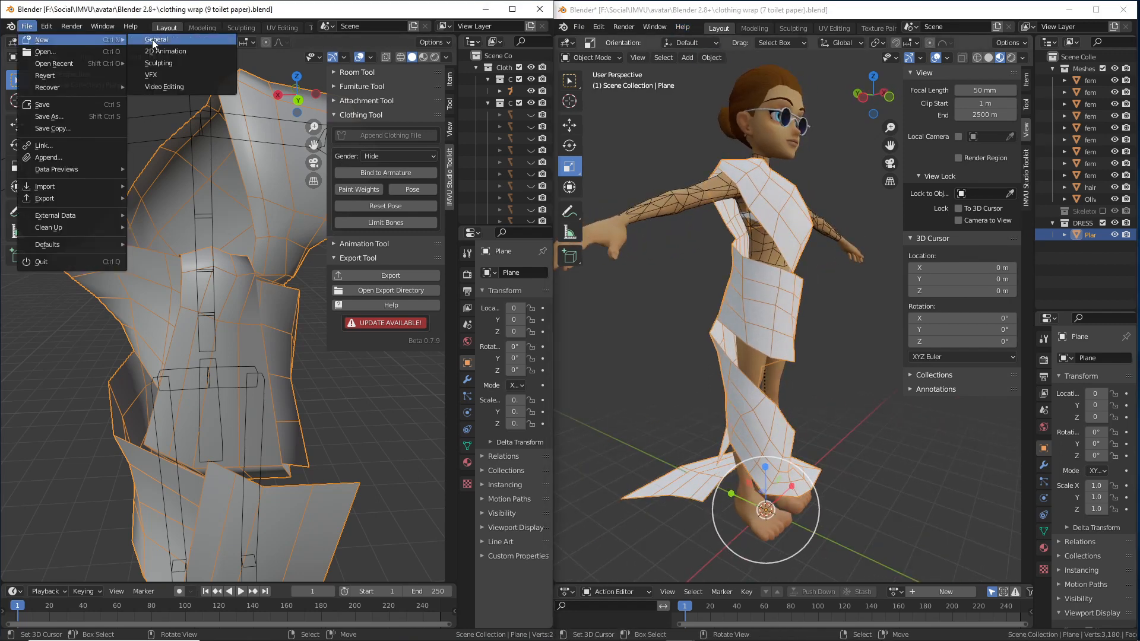
{"action": "left_click", "coordinate": [152, 39]}
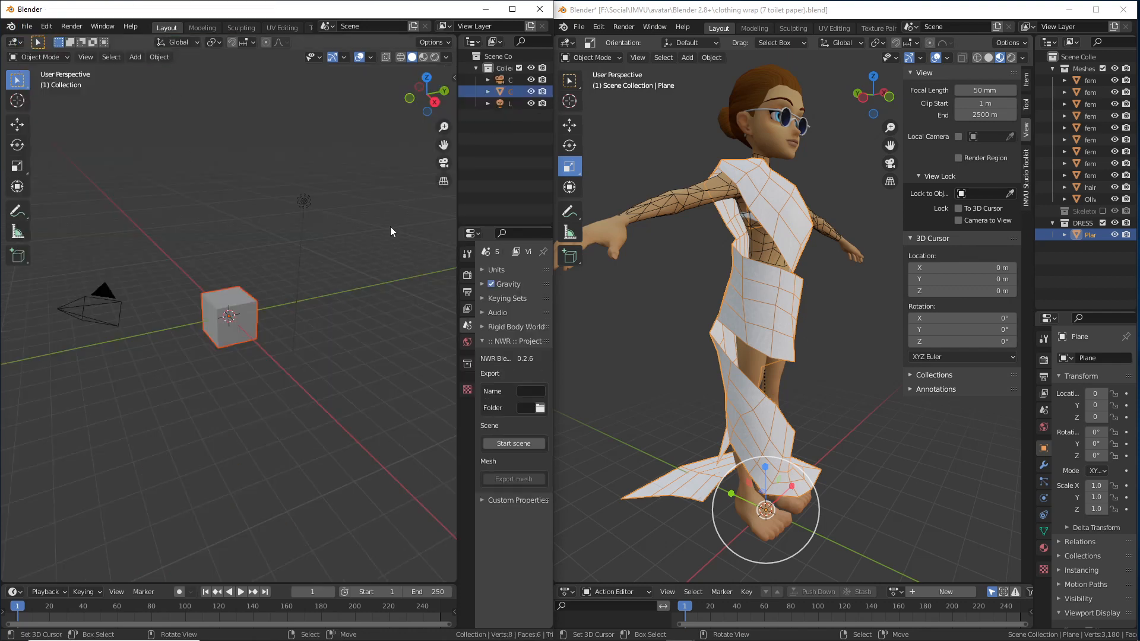
- Append the IMVU Studio Toolkit clothing file to the new scene and set its gender to Female
{"action": "key", "text": "n"}
{"action": "left_click", "coordinate": [451, 145]}
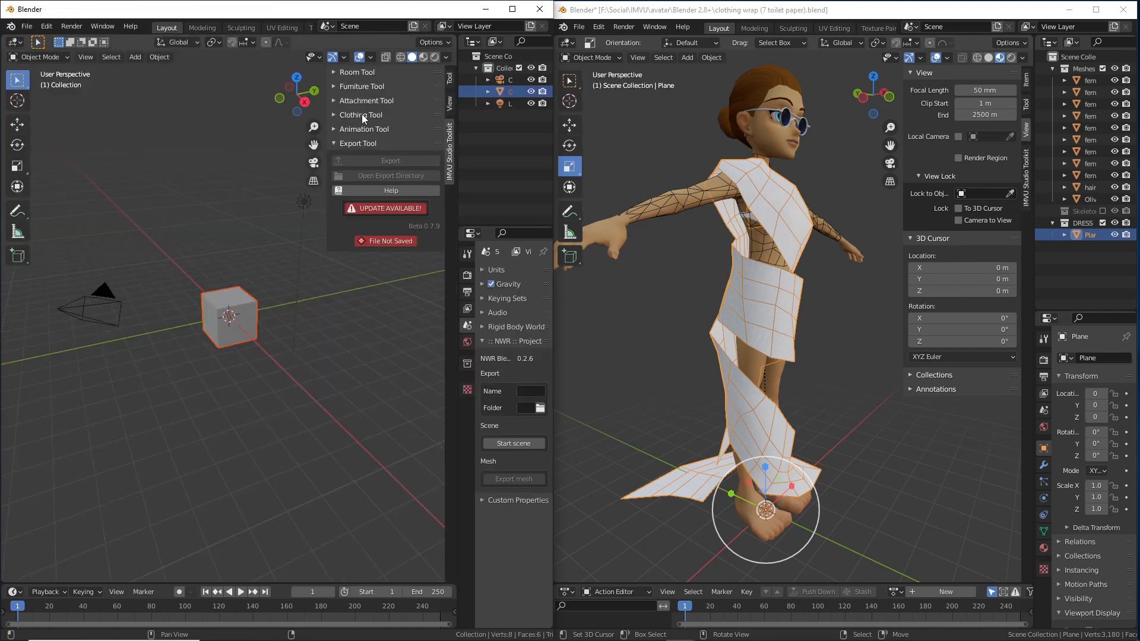
{"action": "left_click", "coordinate": [249, 309]}
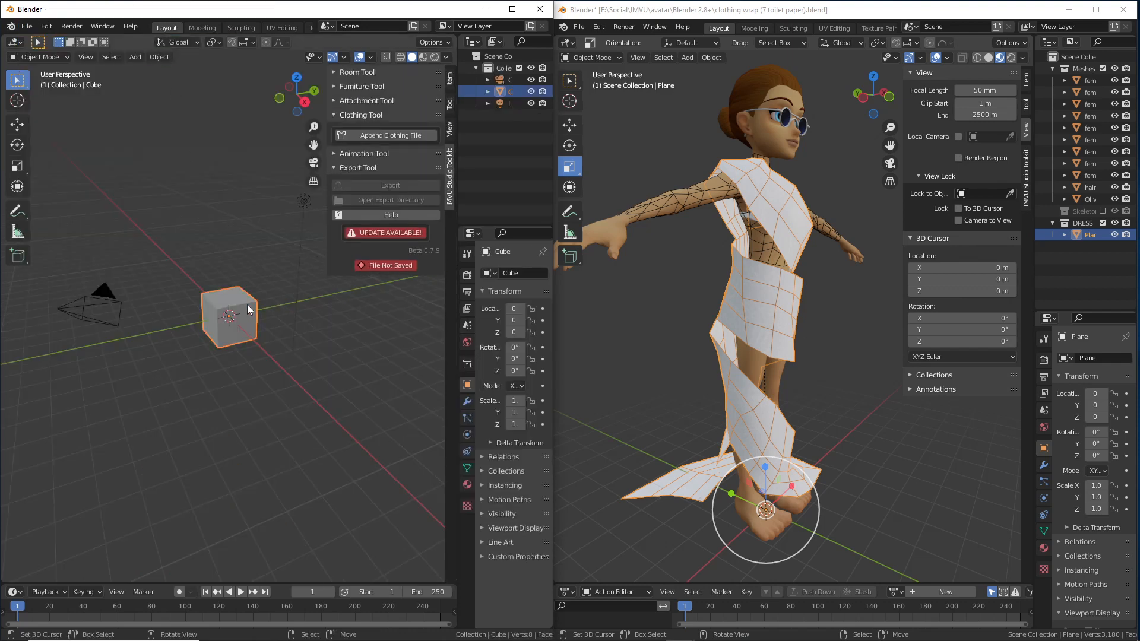
{"action": "left_click", "coordinate": [379, 135]}
{"action": "left_click", "coordinate": [382, 153]}
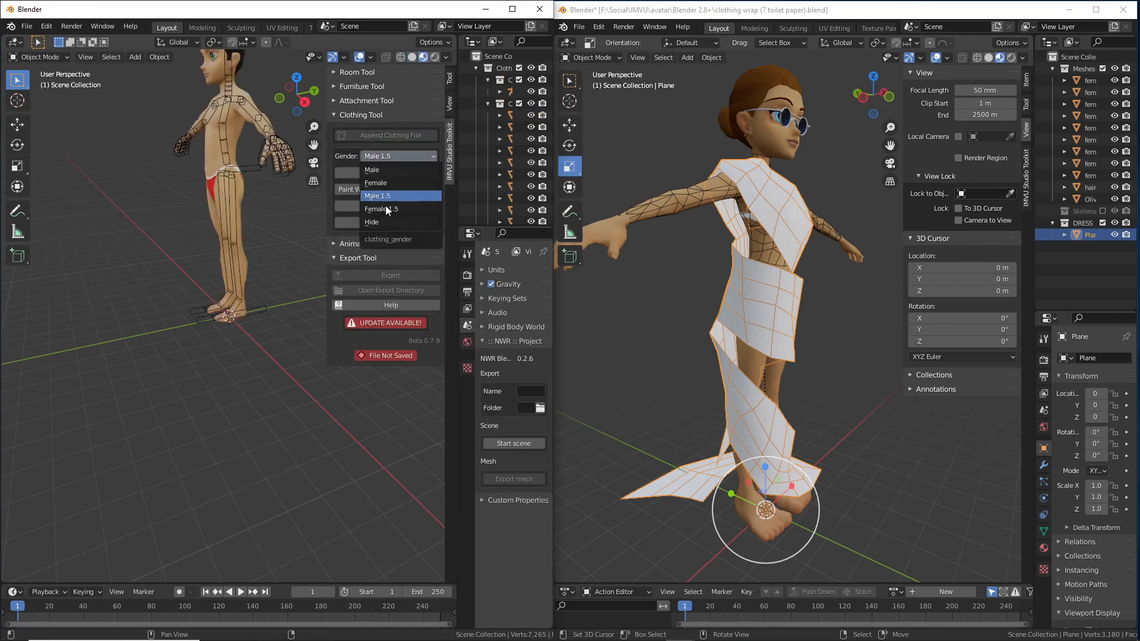
{"action": "left_click", "coordinate": [384, 183]}
{"action": "middle_click_drag", "start_coordinate": [253, 229], "coordinate": [237, 368]}
{"action": "scroll", "coordinate": [237, 368], "scroll_direction": "up", "scroll_amount": 4}
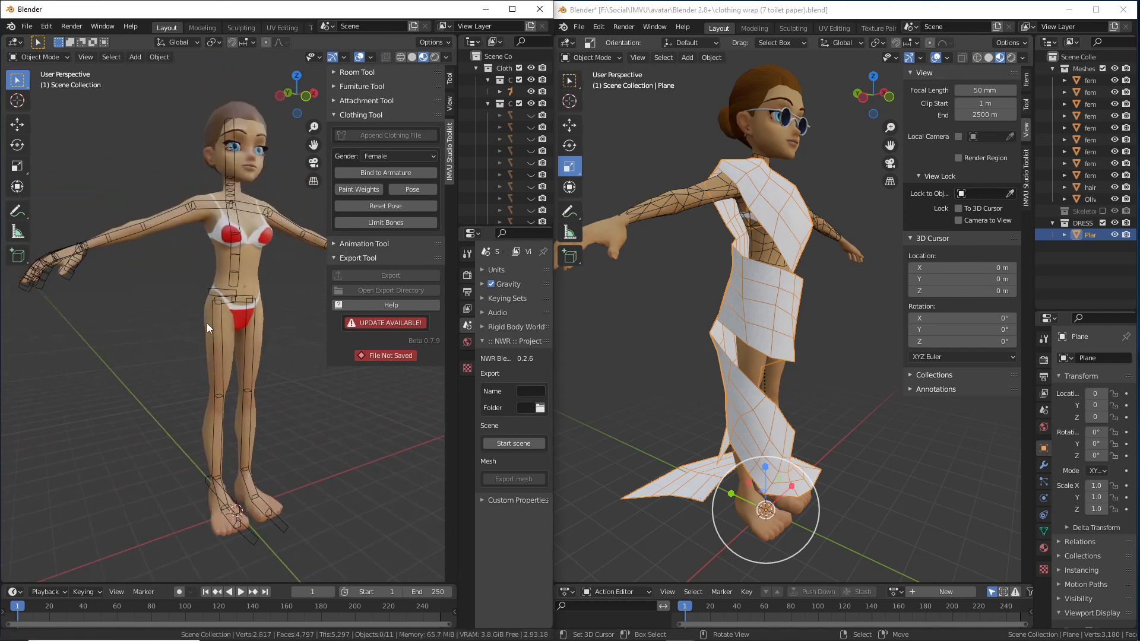
- Save the clothing wrap (7 toilet paper) scene as a copy named clothing wrap (7b toilet paper).blend
{"action": "middle_click_drag", "start_coordinate": [784, 273], "coordinate": [725, 266]}
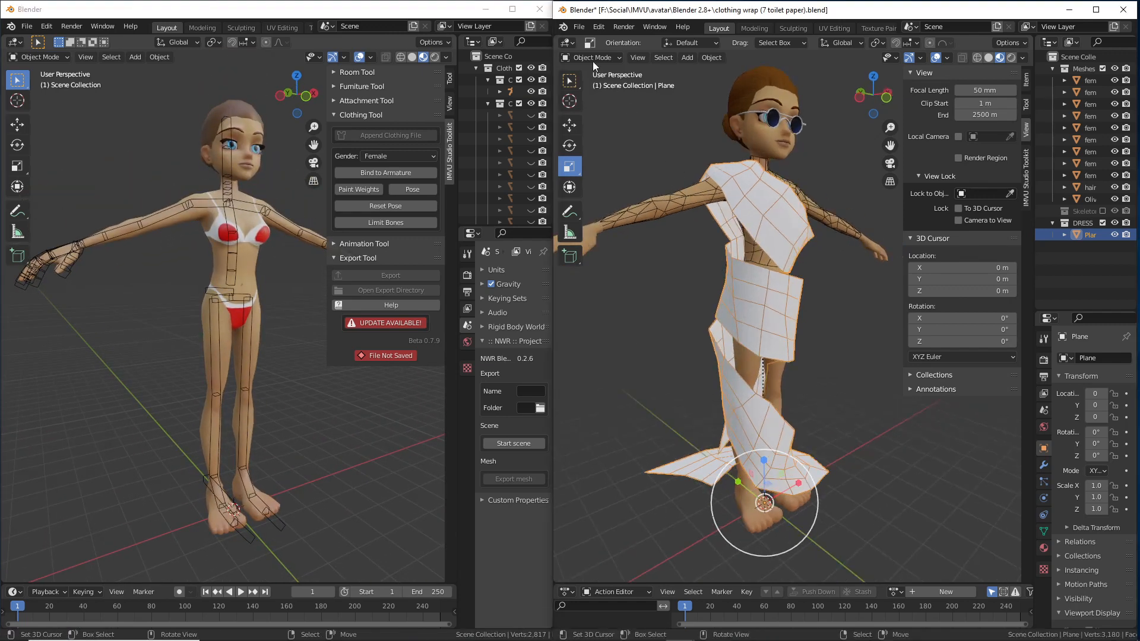
{"action": "left_click", "coordinate": [578, 26]}
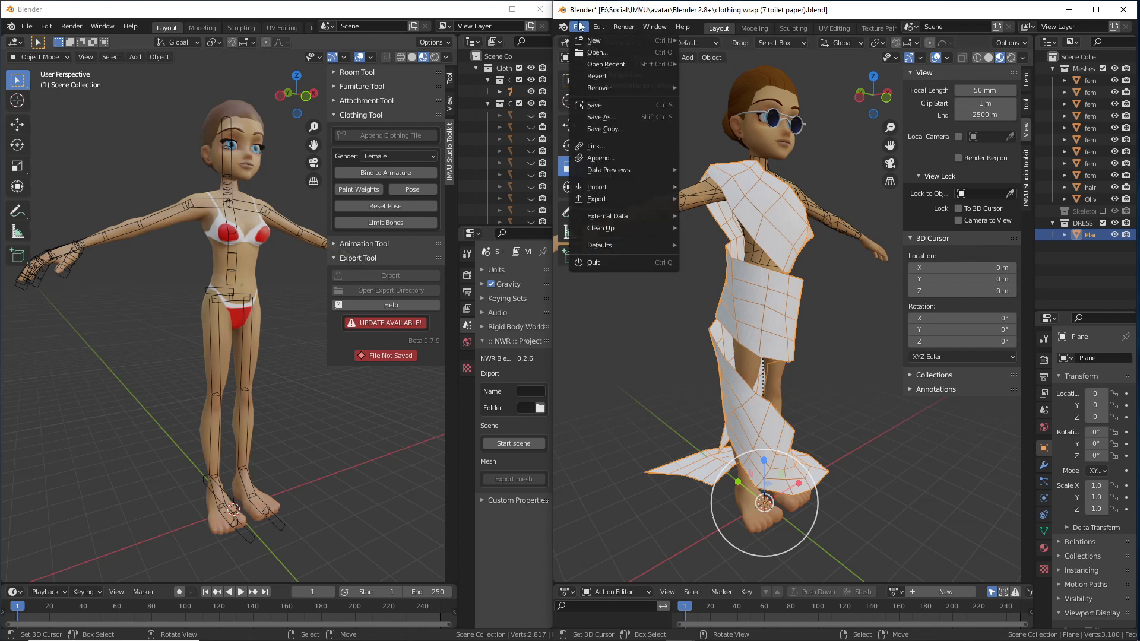
{"action": "left_click", "coordinate": [594, 118]}
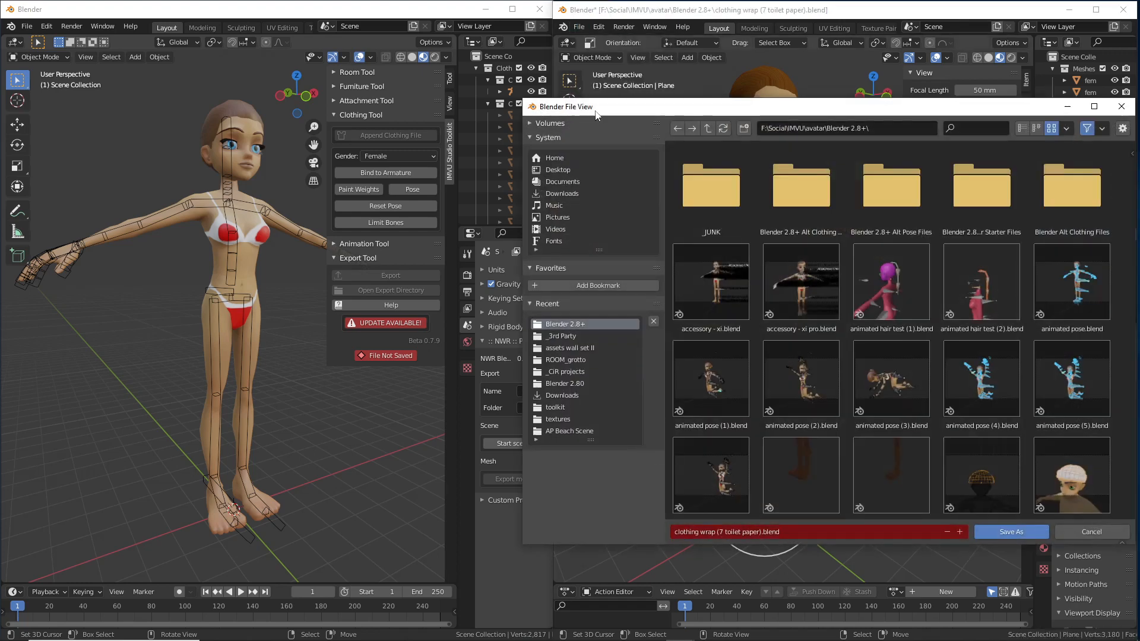
{"action": "left_click", "coordinate": [722, 529]}
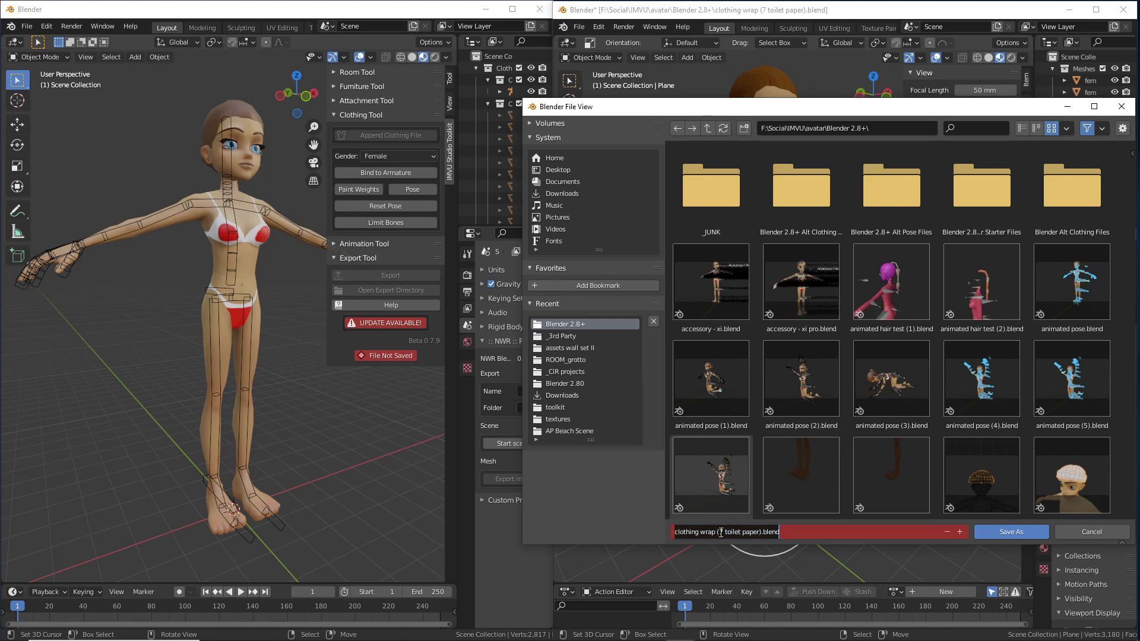
{"action": "left_click", "coordinate": [722, 530]}
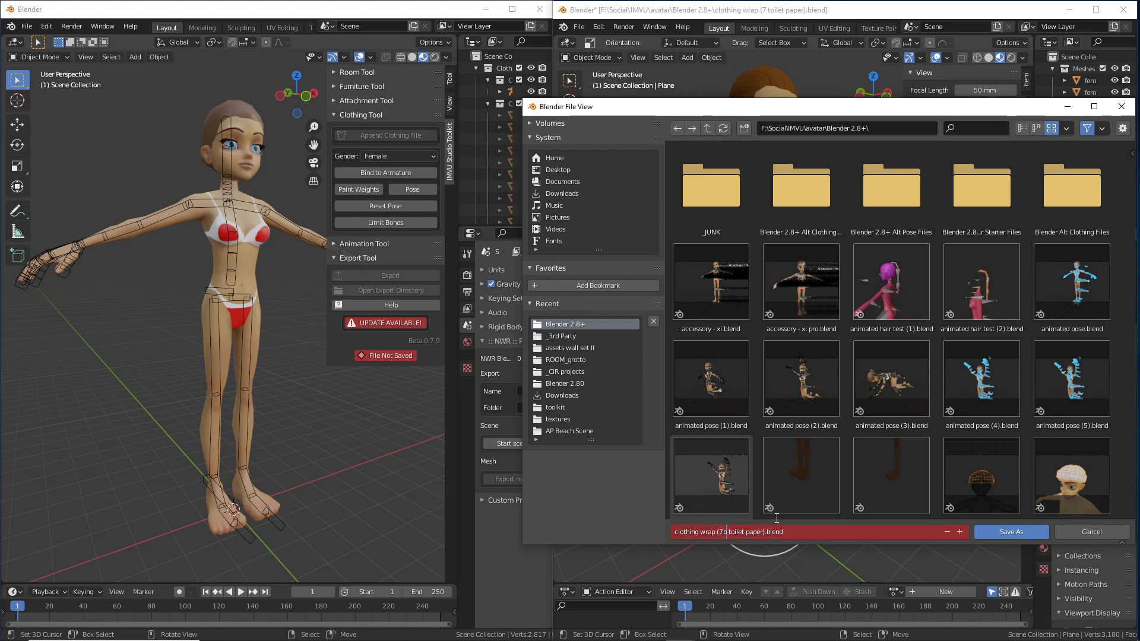
{"action": "type", "text": "b"}
{"action": "left_click", "coordinate": [1003, 531]}
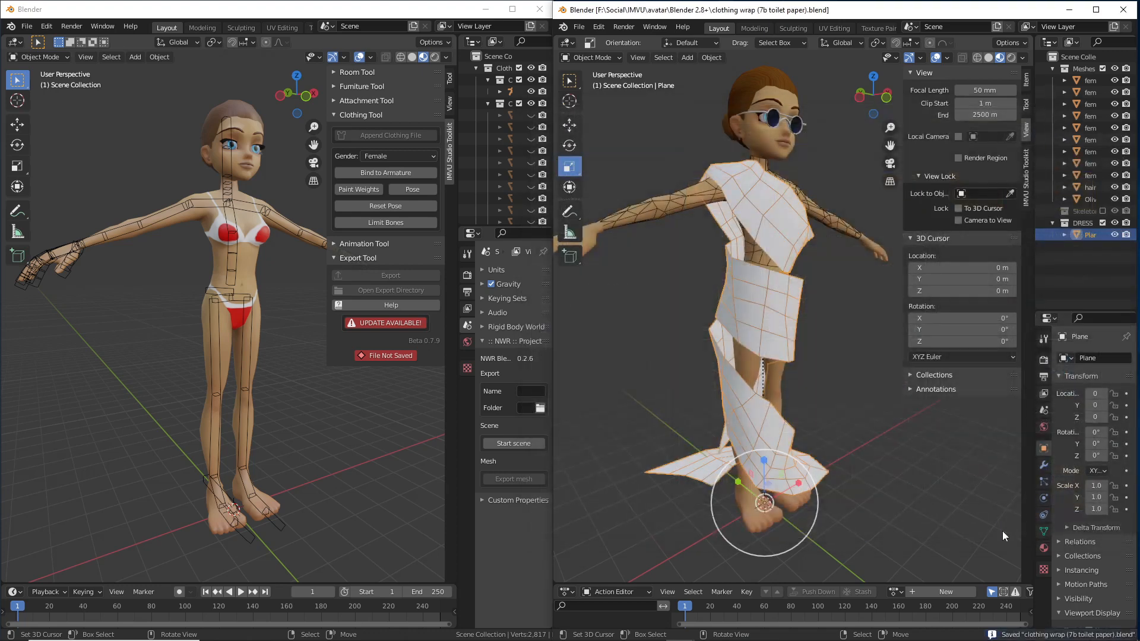
- Start appending into the new clothing scene and browse to the F:\Social\IMVU\avatar\Blender 2.8+ folder
{"action": "left_click", "coordinate": [26, 28]}
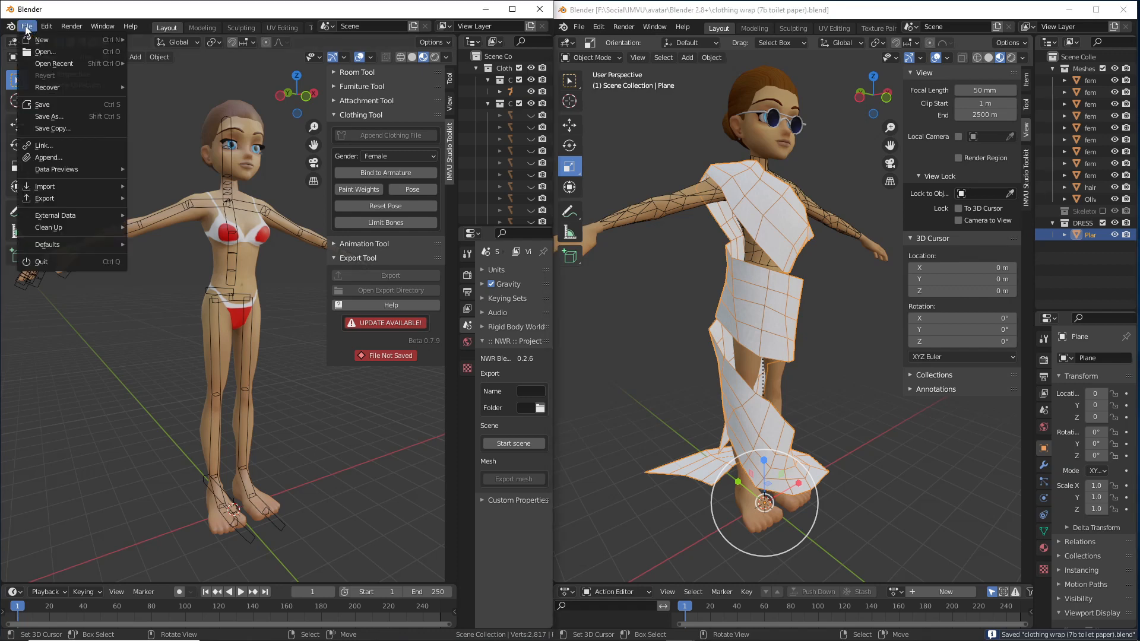
{"action": "left_click", "coordinate": [50, 156]}
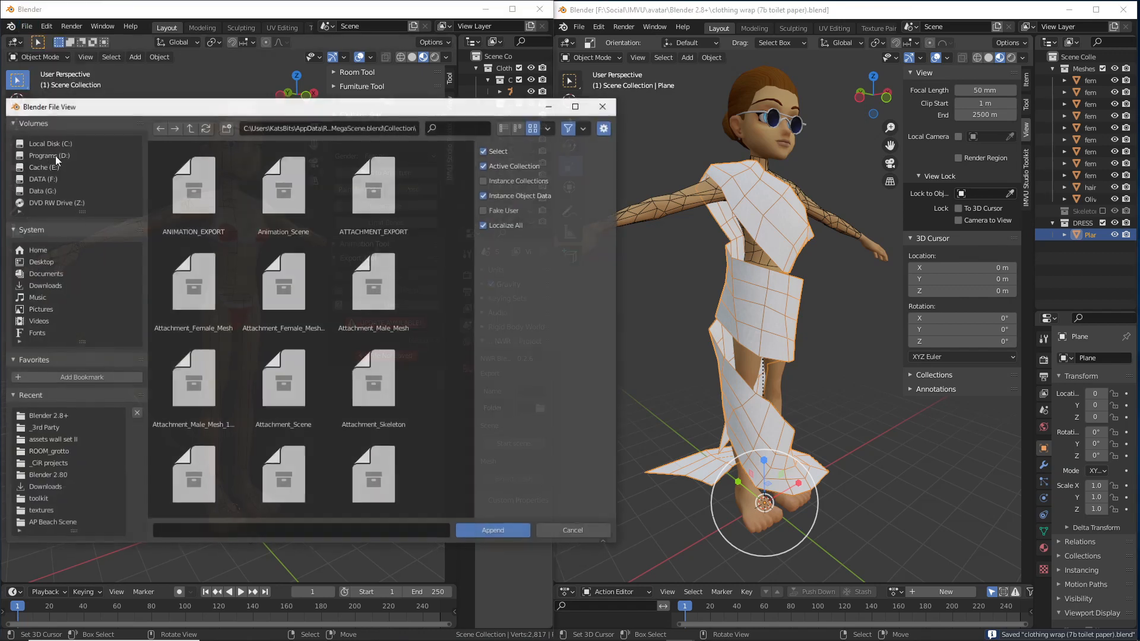
{"action": "left_click_drag", "start_coordinate": [318, 116], "coordinate": [472, 105]}
{"action": "left_click_drag", "start_coordinate": [771, 231], "coordinate": [837, 233]}
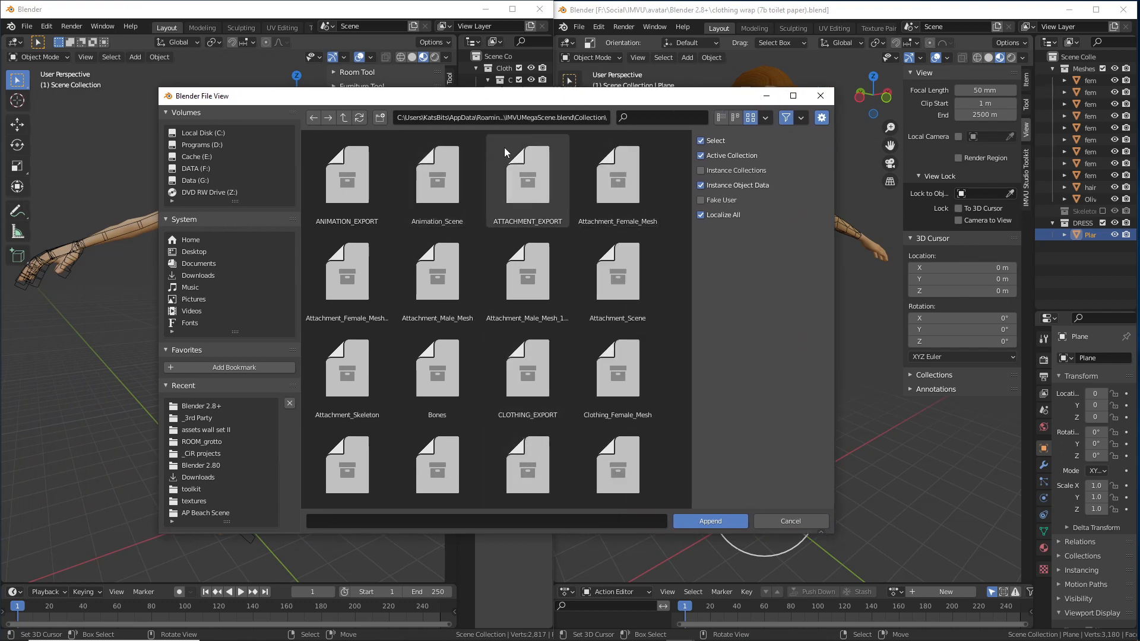
{"action": "left_click", "coordinate": [192, 407]}
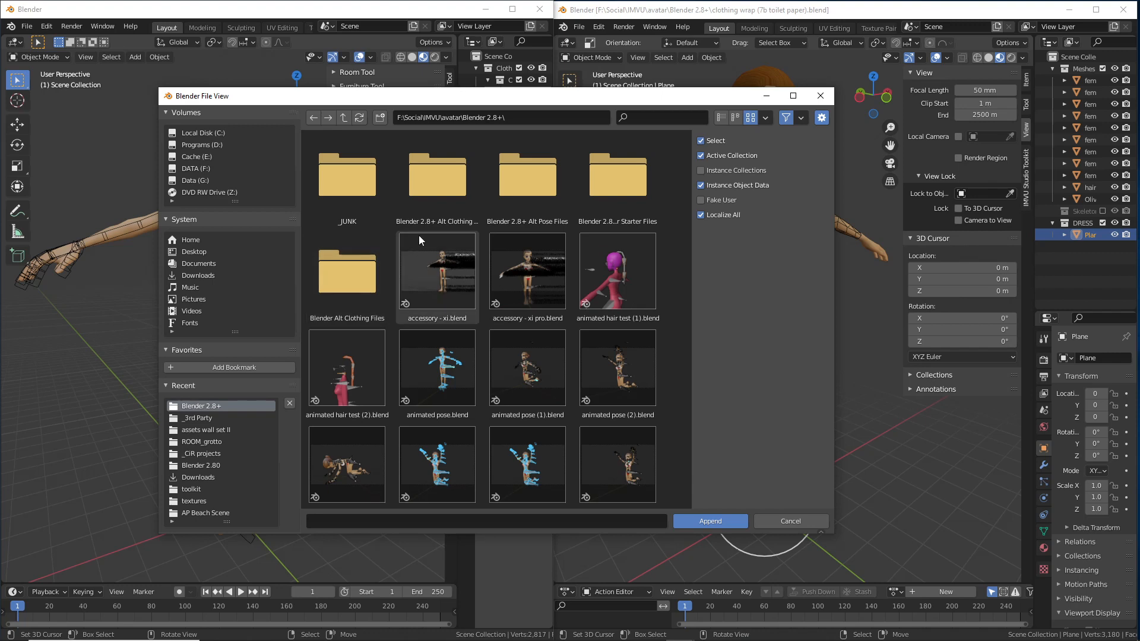
- Show the folder contents as a plain list and go into clothing wrap (7b toilet paper).blend
{"action": "scroll", "coordinate": [437, 337], "scroll_direction": "down", "scroll_amount": 15}
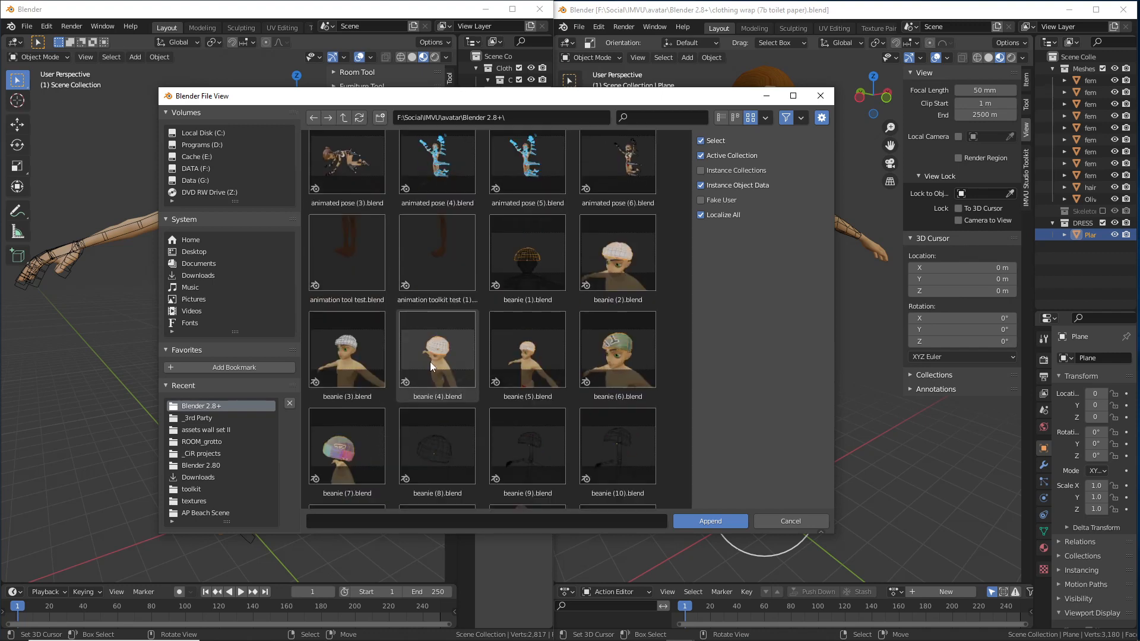
{"action": "scroll", "coordinate": [417, 355], "scroll_direction": "down", "scroll_amount": 15}
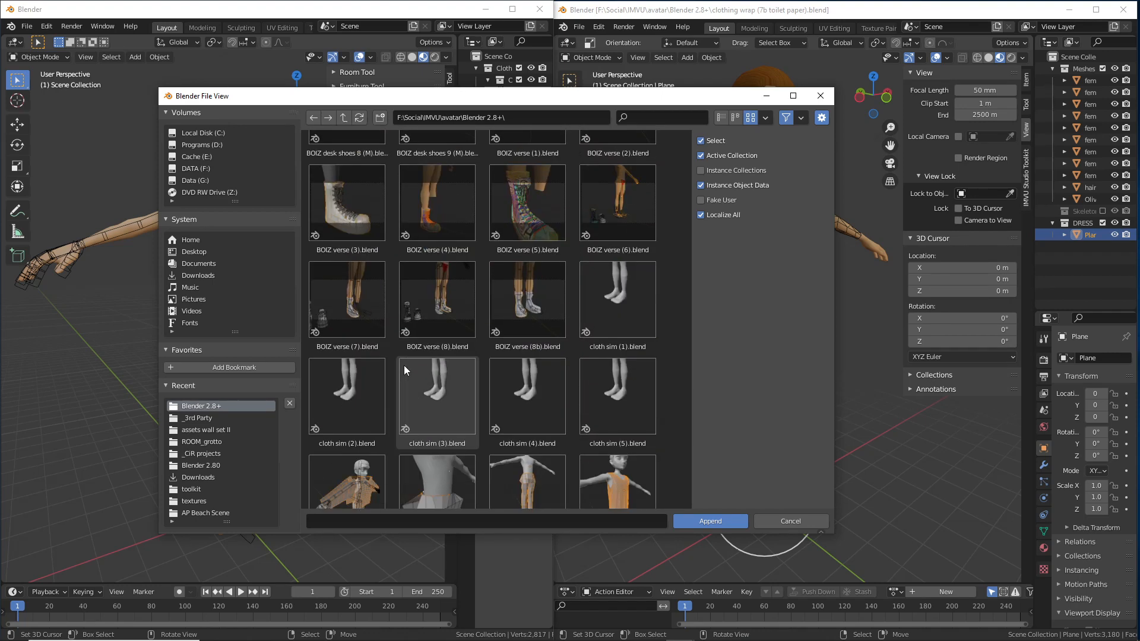
{"action": "scroll", "coordinate": [406, 362], "scroll_direction": "down", "scroll_amount": 15}
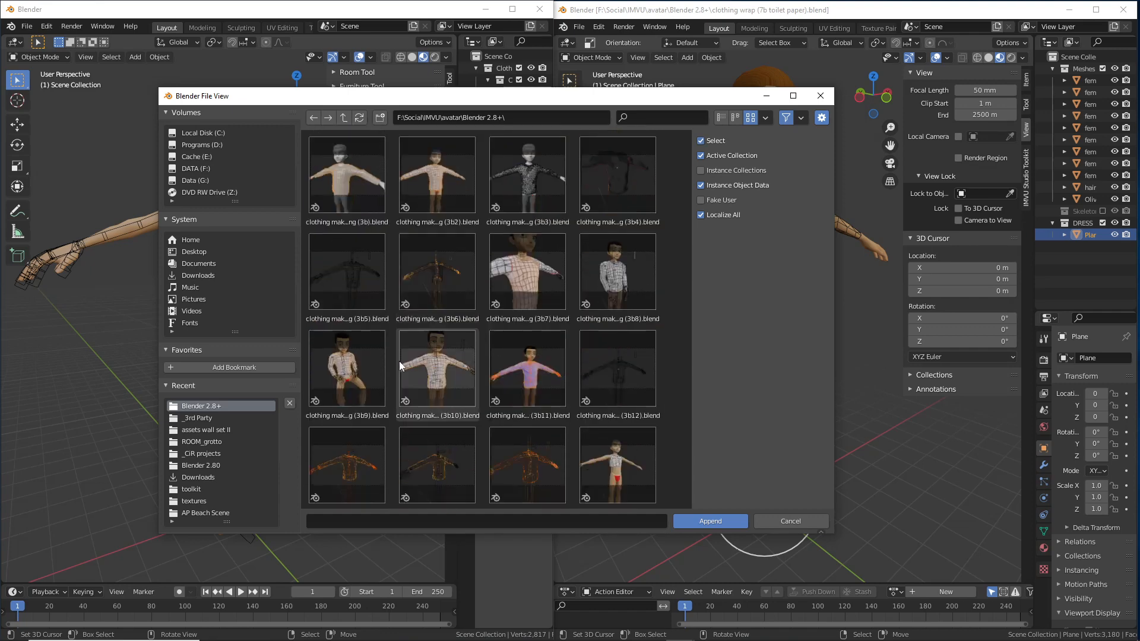
{"action": "scroll", "coordinate": [396, 353], "scroll_direction": "up", "scroll_amount": 4}
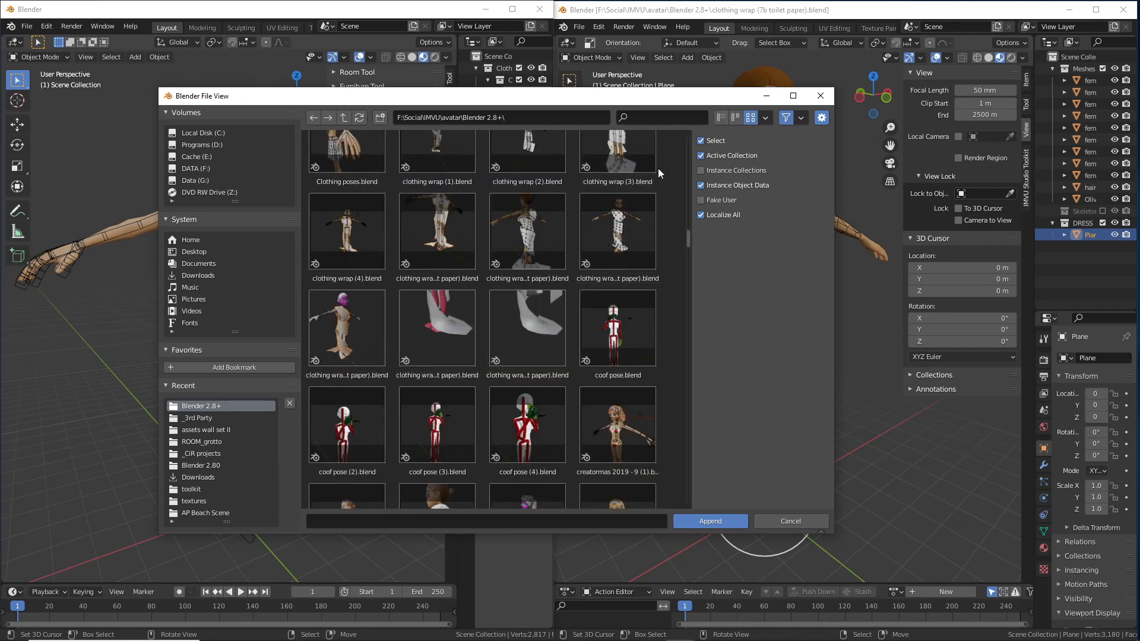
{"action": "left_click", "coordinate": [620, 228]}
{"action": "left_click", "coordinate": [720, 118]}
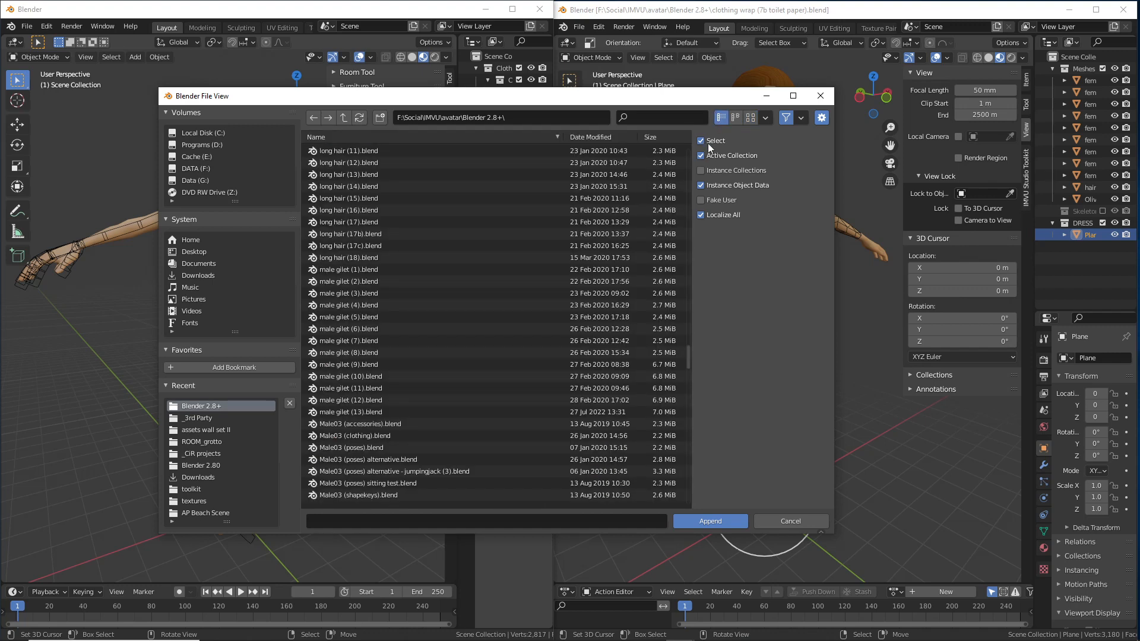
{"action": "scroll", "coordinate": [386, 279], "scroll_direction": "up", "scroll_amount": 15}
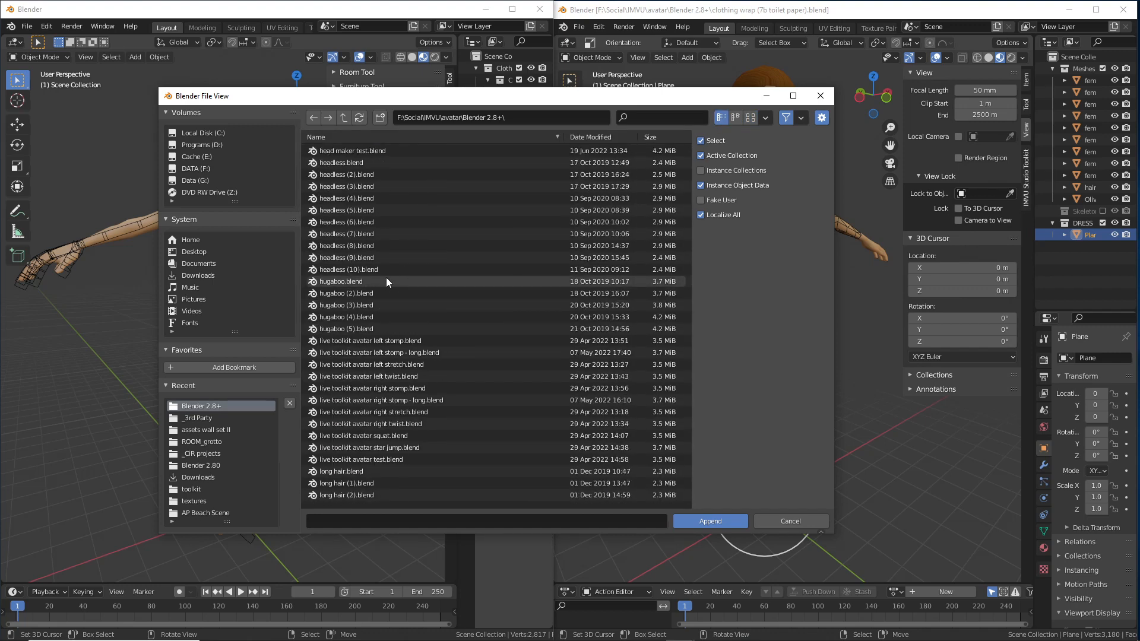
{"action": "scroll", "coordinate": [369, 280], "scroll_direction": "up", "scroll_amount": 10}
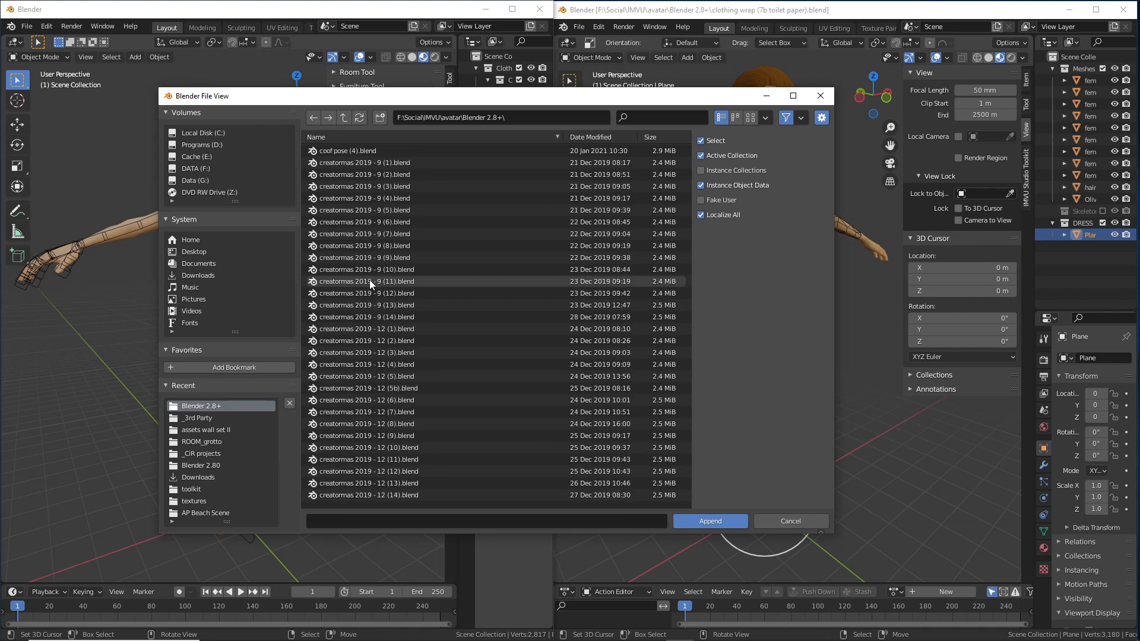
{"action": "scroll", "coordinate": [367, 282], "scroll_direction": "down", "scroll_amount": 2}
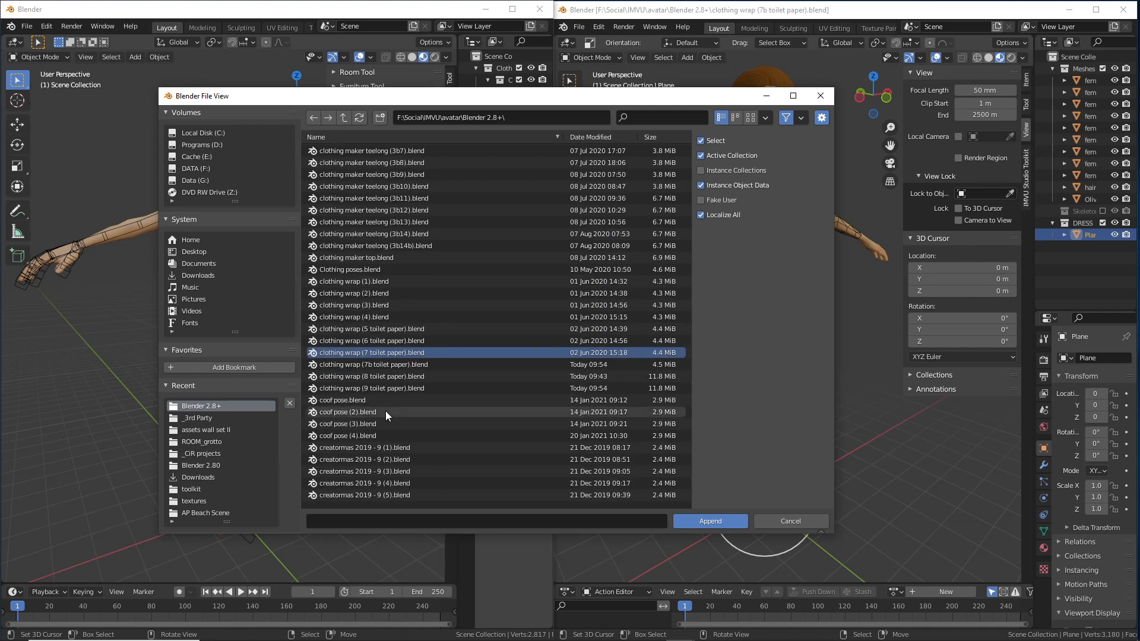
{"action": "left_click", "coordinate": [375, 364]}
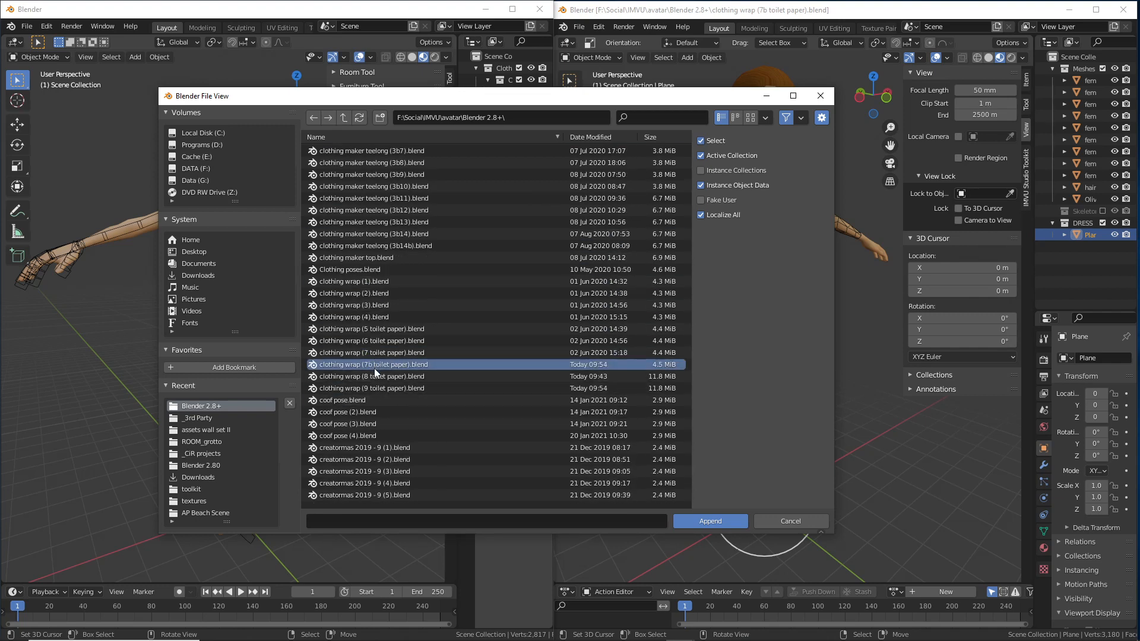
{"action": "double_click", "coordinate": [333, 366]}
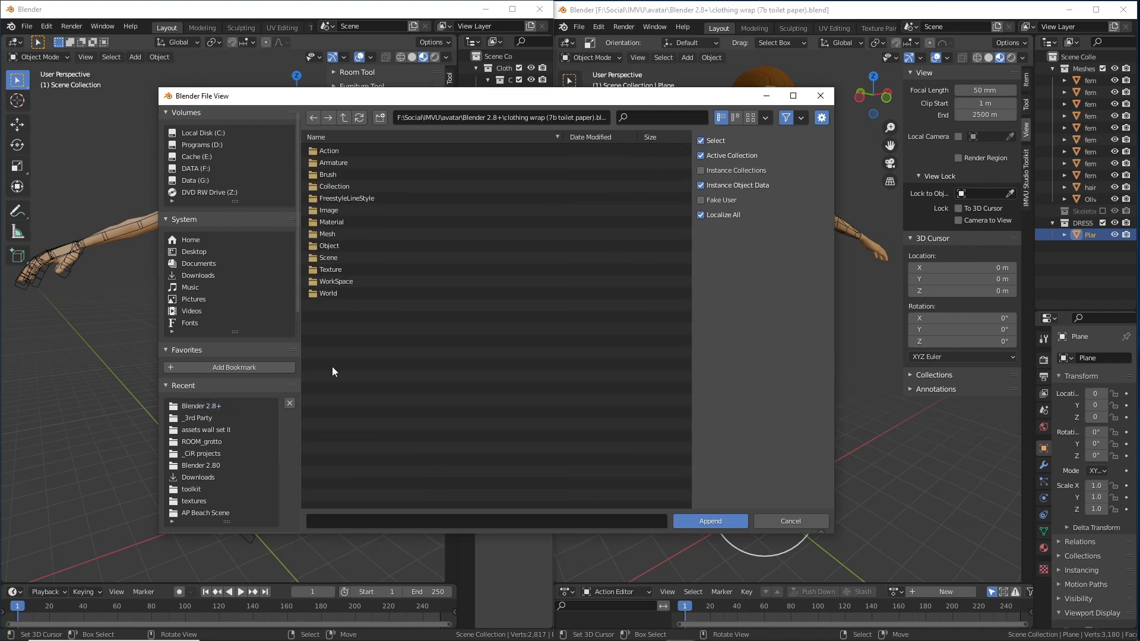
- Append the Plane object from the 7b file's Object data with the Active Collection option turned off
{"action": "left_click", "coordinate": [328, 245]}
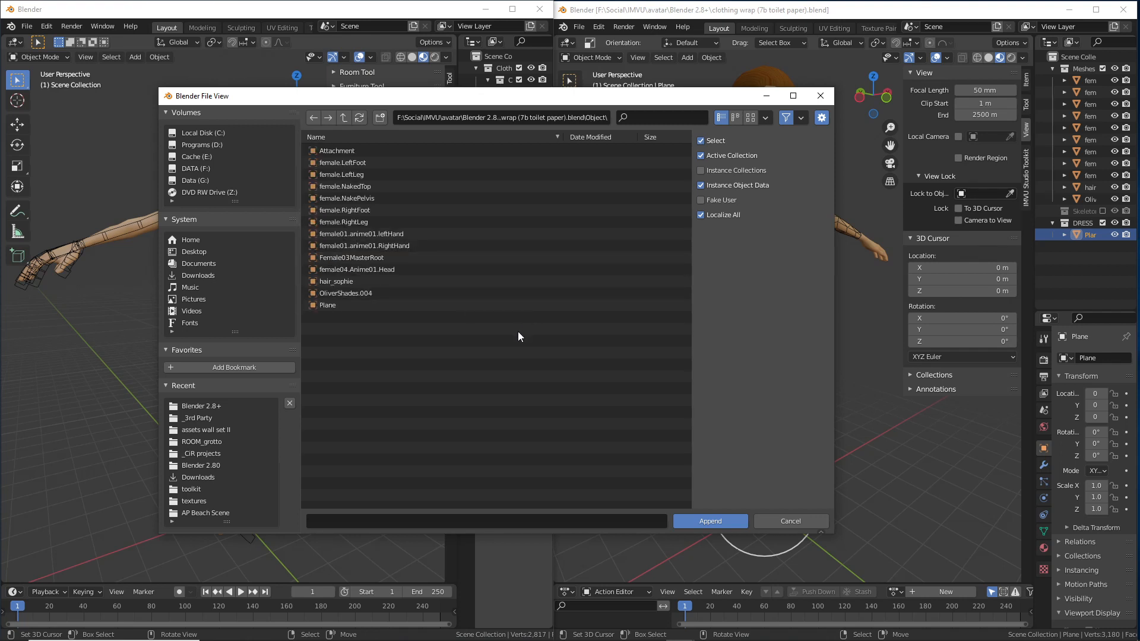
{"action": "left_click_drag", "start_coordinate": [481, 96], "coordinate": [403, 116]}
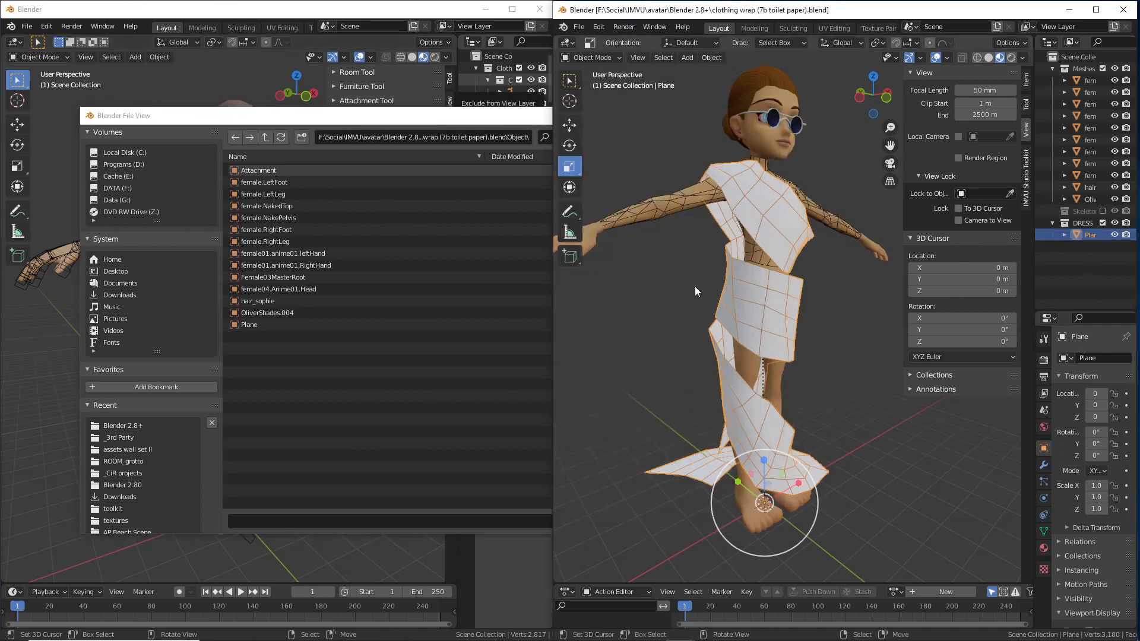
{"action": "left_click", "coordinate": [250, 326]}
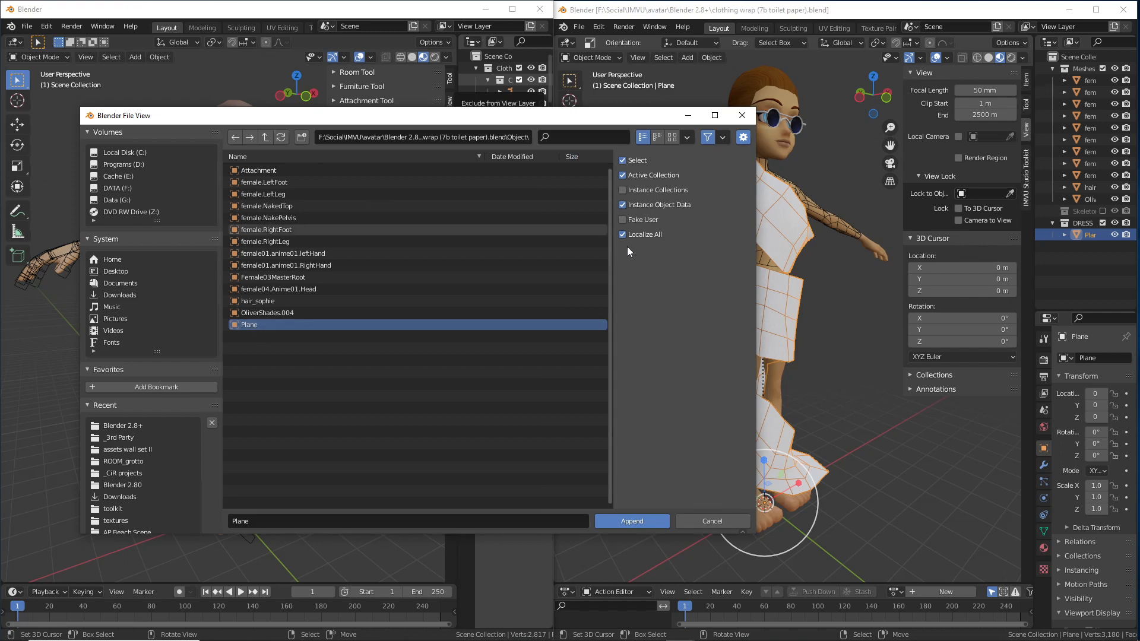
{"action": "left_click", "coordinate": [622, 175]}
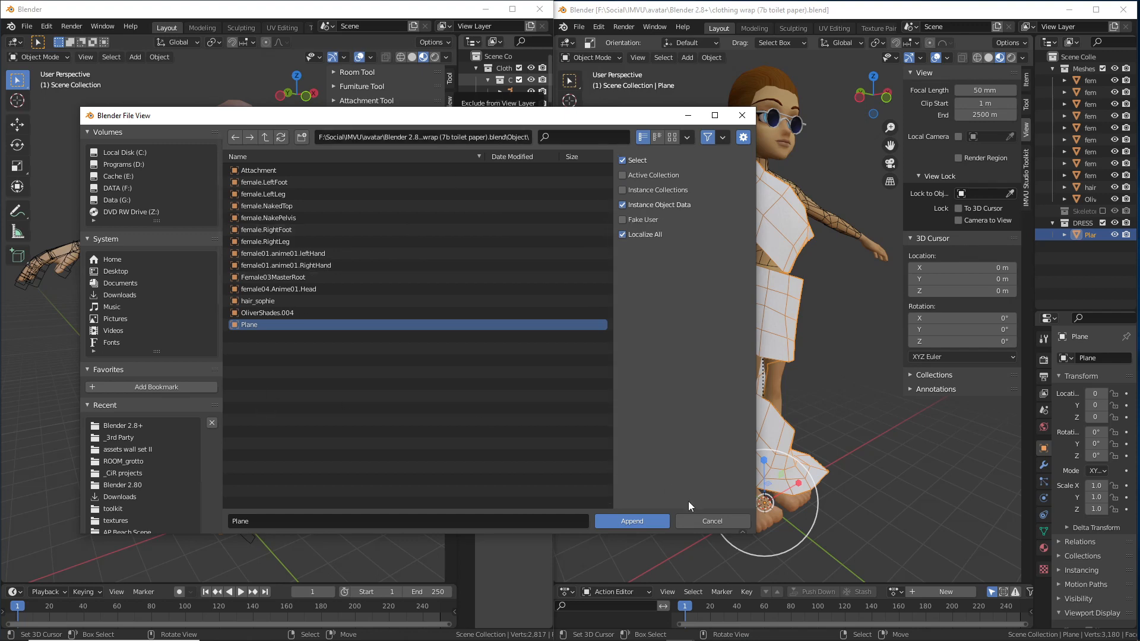
{"action": "left_click", "coordinate": [631, 521]}
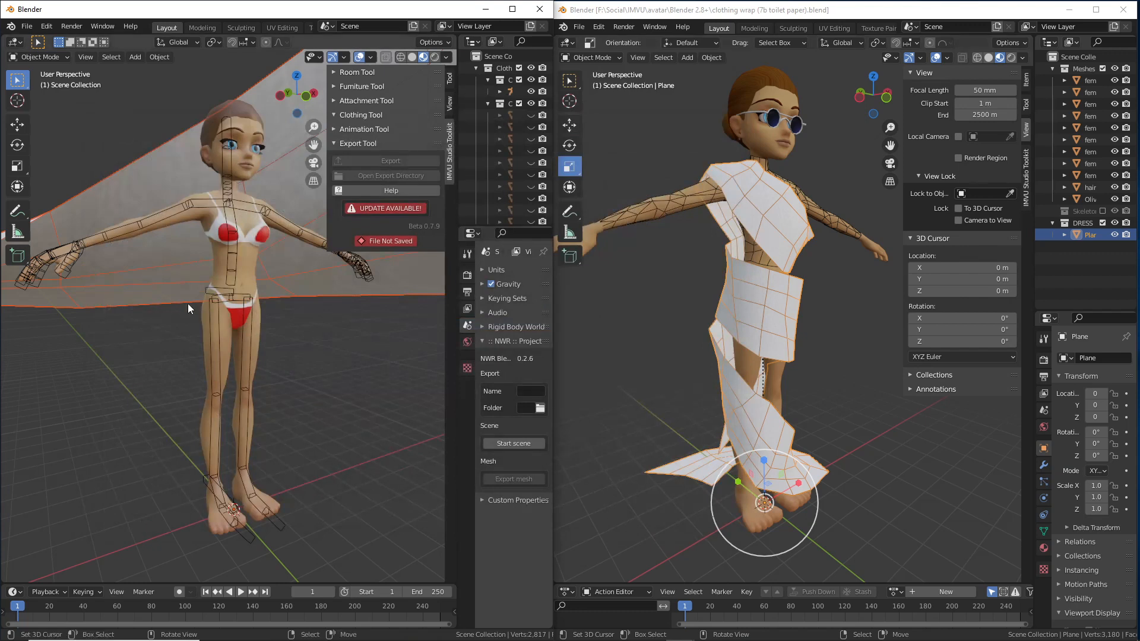
- Scale the appended Plane dress to 0.01 on X, Y and Z to fit the female avatar
{"action": "middle_click_drag", "start_coordinate": [126, 309], "coordinate": [191, 306]}
{"action": "right_click", "coordinate": [164, 281]}
{"action": "middle_click_drag", "start_coordinate": [228, 349], "coordinate": [148, 342]}
{"action": "key", "text": "ctrl+2"}
{"action": "left_click_drag", "start_coordinate": [220, 506], "coordinate": [212, 536]}
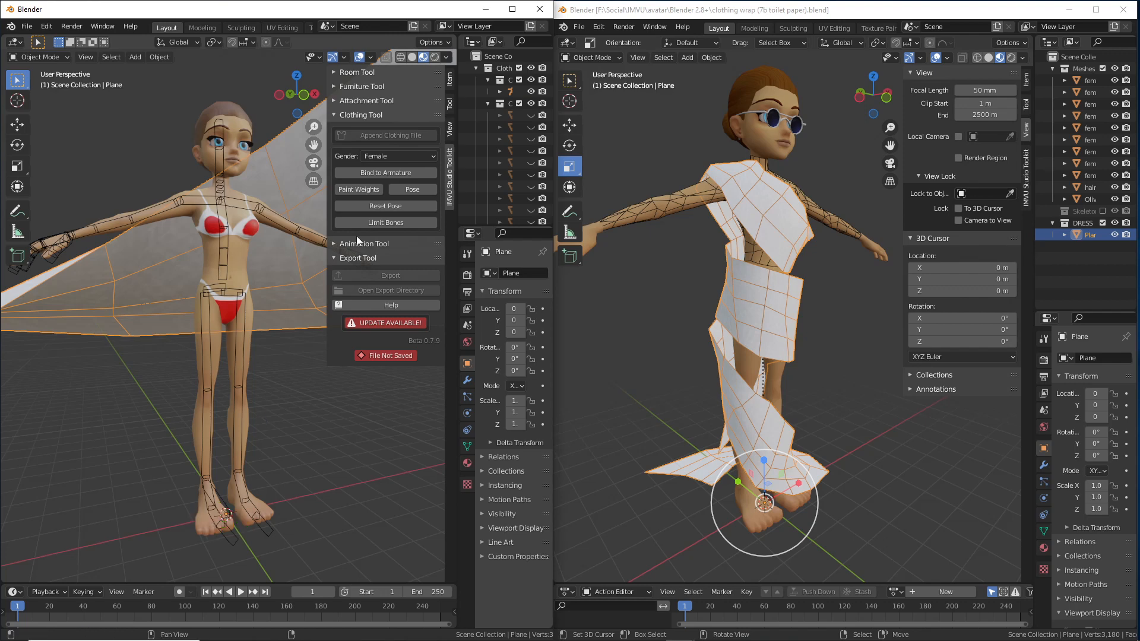
{"action": "left_click", "coordinate": [452, 88]}
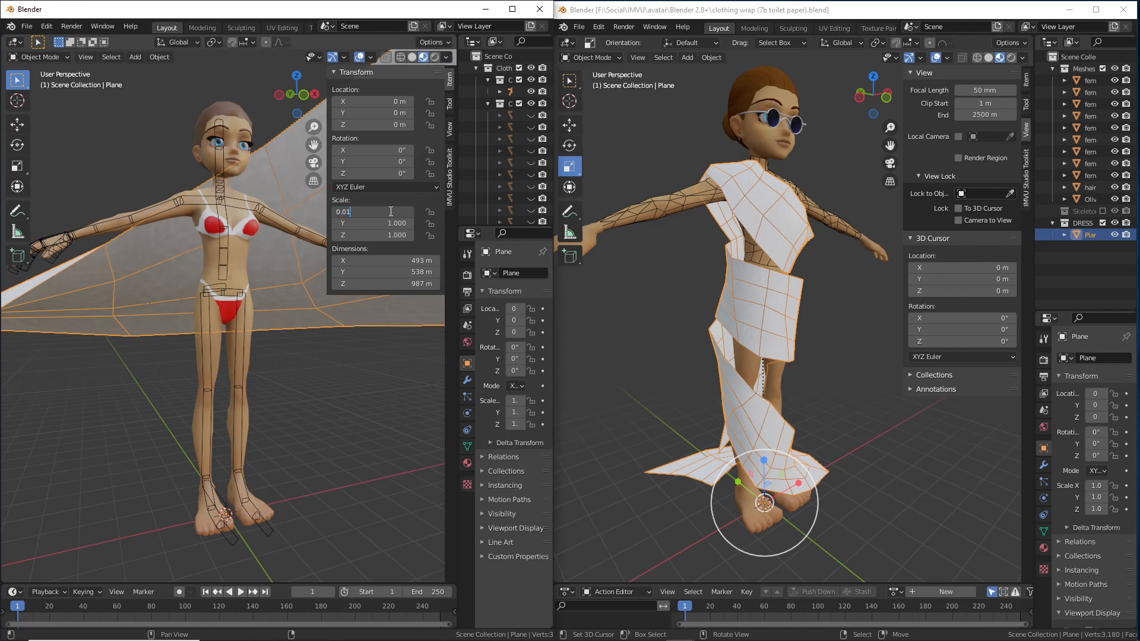
{"action": "key", "text": "Return"}
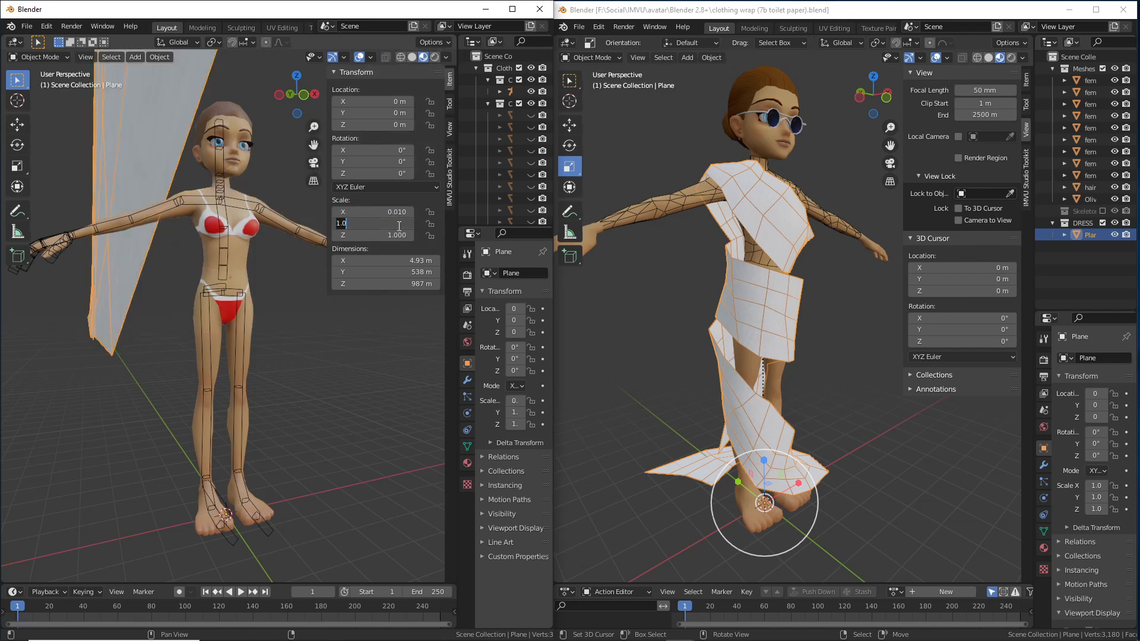
{"action": "type", "text": "0.01"}
{"action": "key", "text": "Return"}
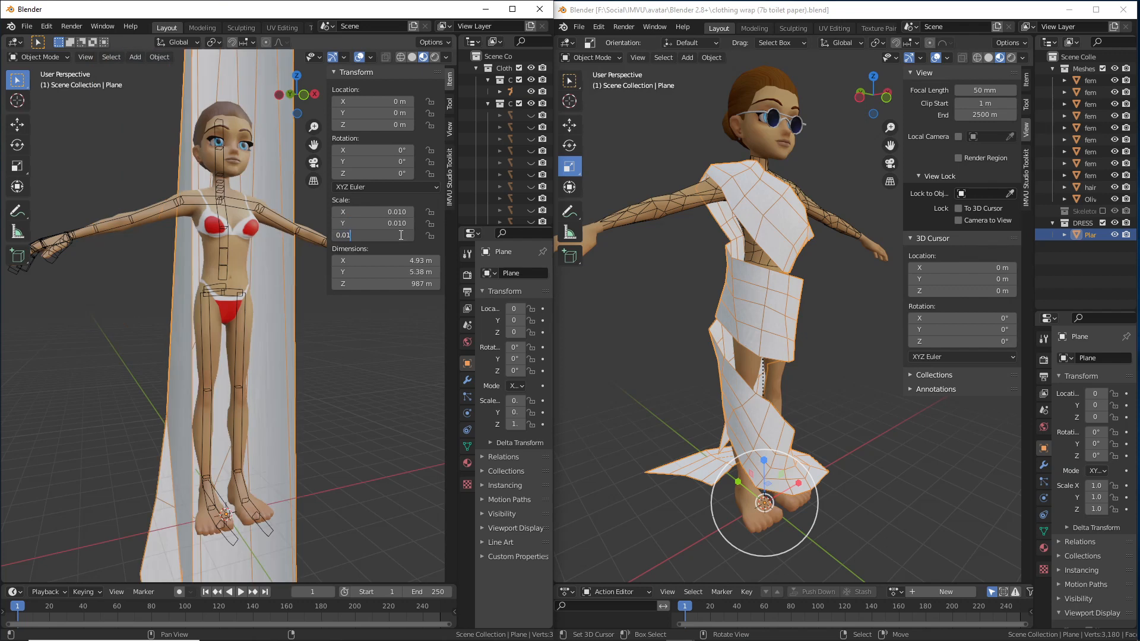
{"action": "left_click", "coordinate": [401, 235]}
{"action": "type", "text": "0.01"}
{"action": "key", "text": "Return"}
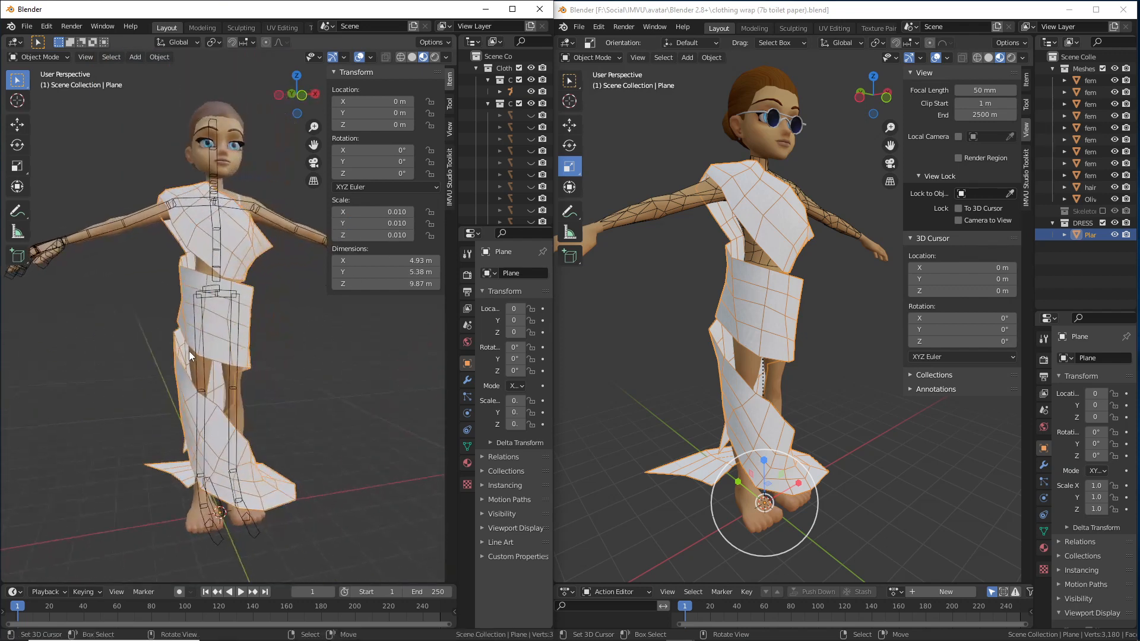
{"action": "middle_click_drag", "start_coordinate": [236, 379], "coordinate": [266, 377], "text": "shift"}
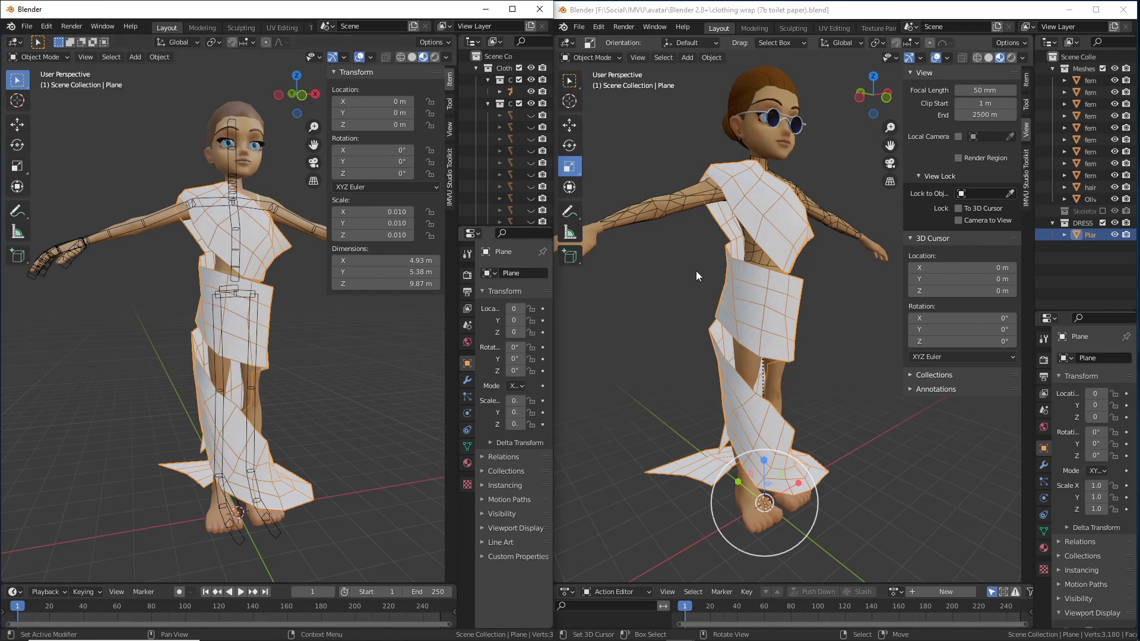
{"action": "mouse_move", "coordinate": [735, 355]}
{"action": "middle_mouse_down"}
{"action": "mouse_move", "coordinate": [830, 361]}
{"action": "mouse_move", "coordinate": [743, 359]}
{"action": "middle_mouse_up"}
{"action": "left_click", "coordinate": [16, 25]}
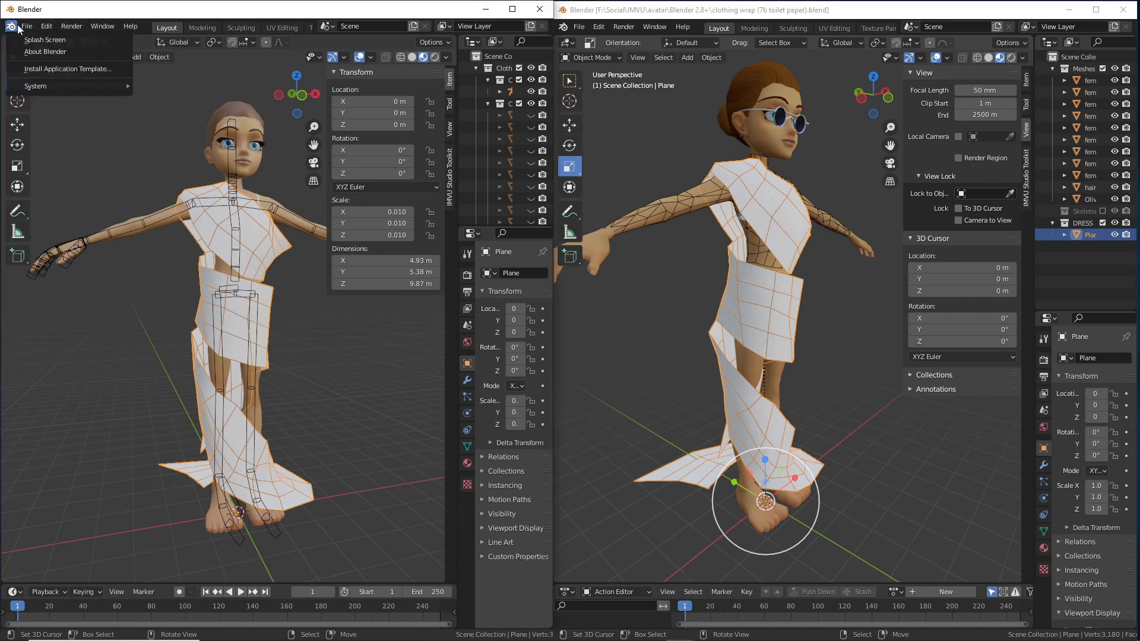
{"action": "mouse_move", "coordinate": [21, 24]}
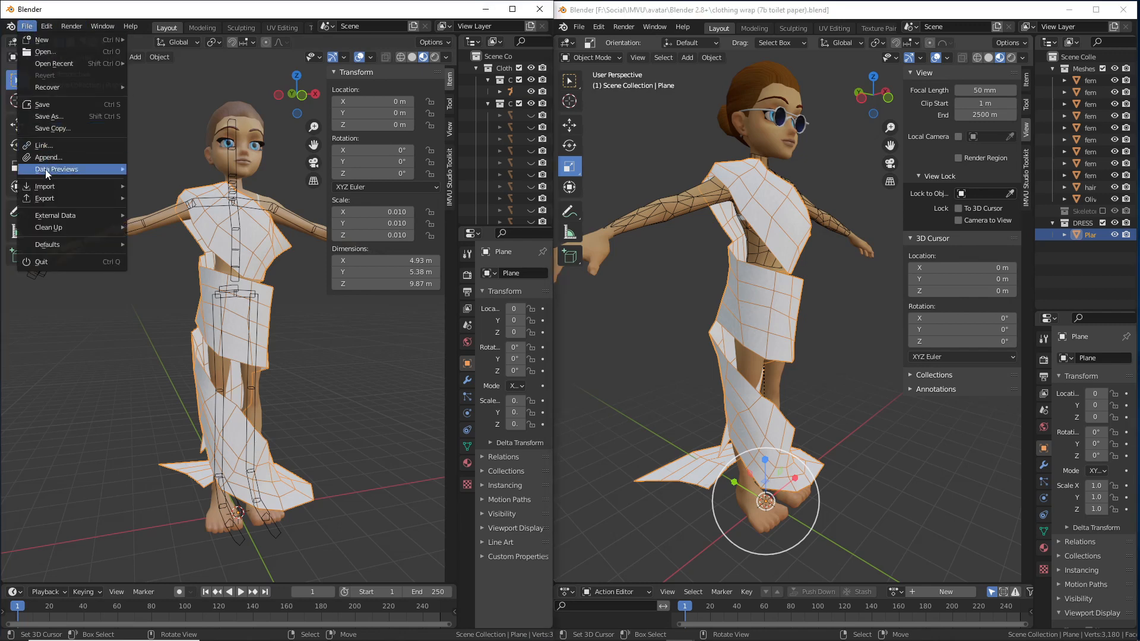
{"action": "mouse_move", "coordinate": [49, 168]}
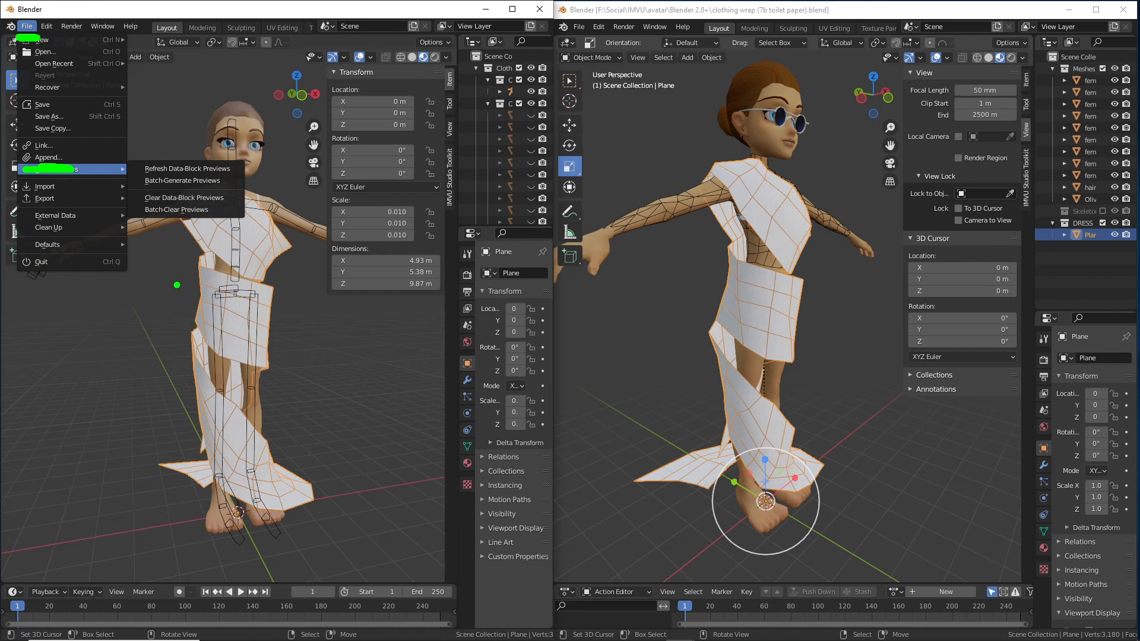
{"action": "middle_click_drag", "start_coordinate": [223, 317], "coordinate": [216, 340]}
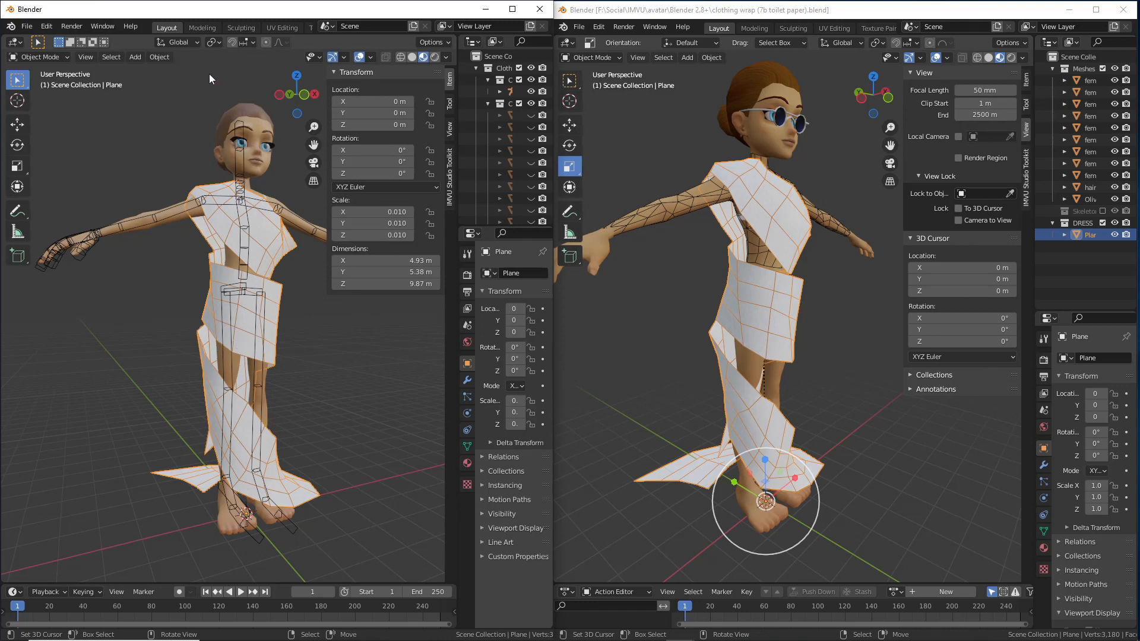
- Reopen clothing wrap (9 toilet paper).blend without saving the untitled scene, and enlarge its window to full screen
{"action": "left_click", "coordinate": [27, 27]}
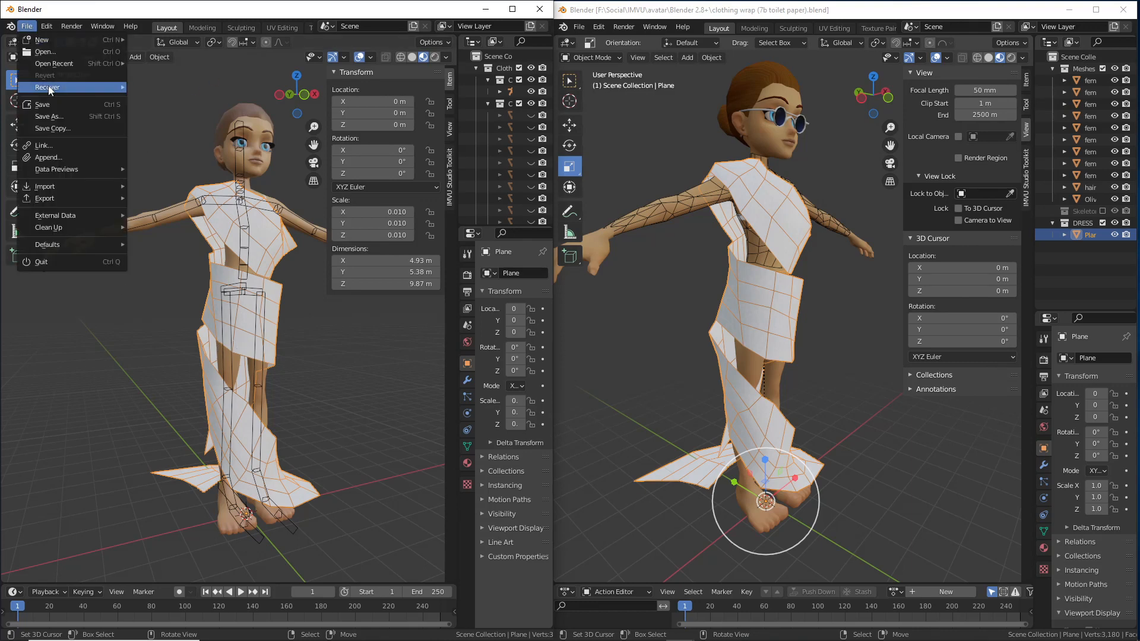
{"action": "mouse_move", "coordinate": [53, 64]}
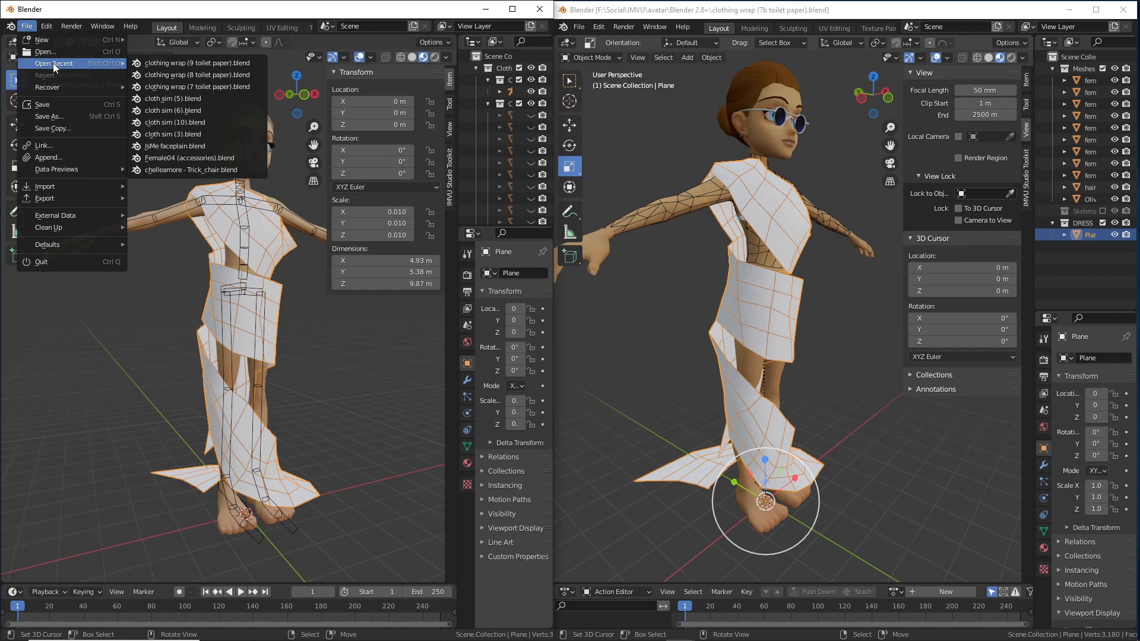
{"action": "left_click", "coordinate": [159, 64]}
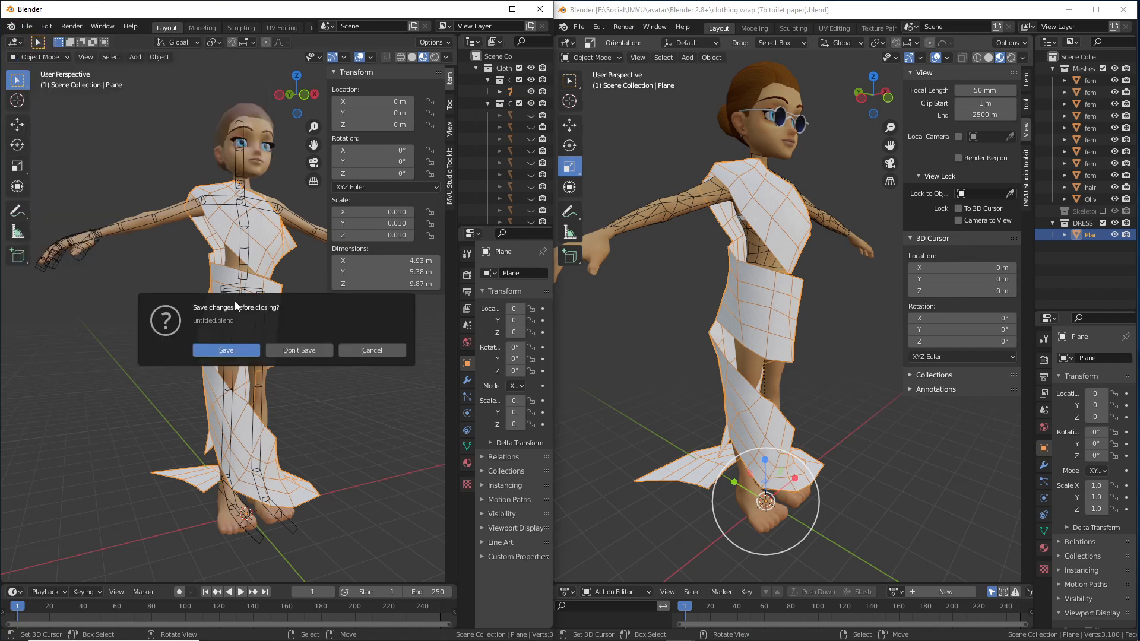
{"action": "left_click", "coordinate": [316, 350]}
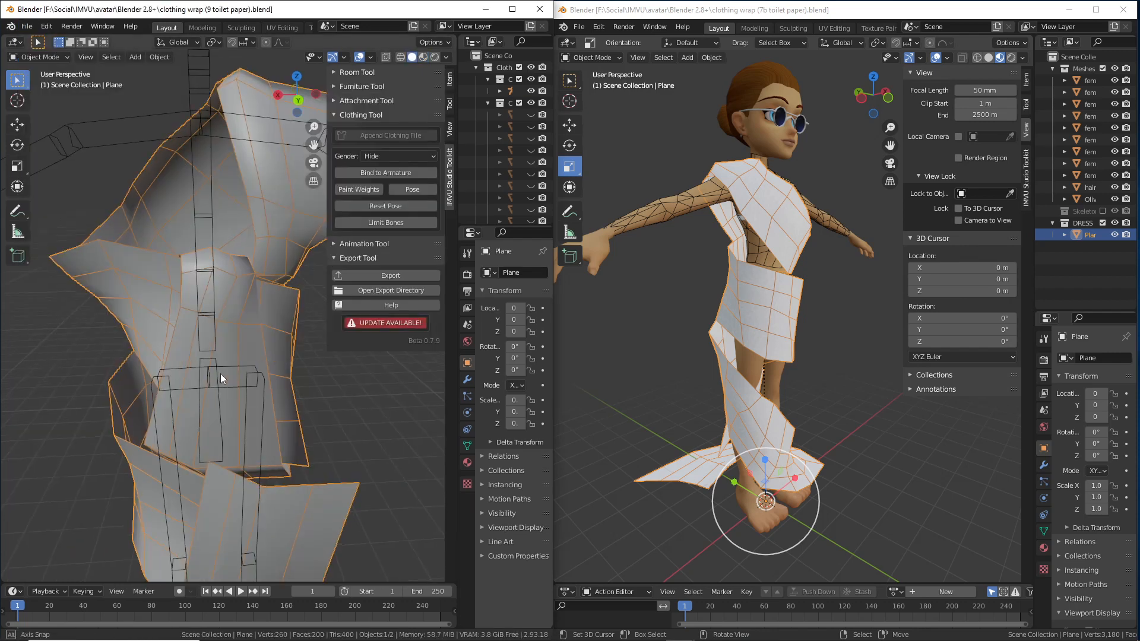
{"action": "left_click", "coordinate": [1068, 8]}
{"action": "left_click", "coordinate": [515, 10]}
- Enter Edit Mode on the dress and reposition a vertex on the overlapping vertical edge of the hip wrap
{"action": "middle_click_drag", "start_coordinate": [483, 320], "coordinate": [282, 179]}
{"action": "scroll", "coordinate": [362, 322], "scroll_direction": "down", "scroll_amount": 1}
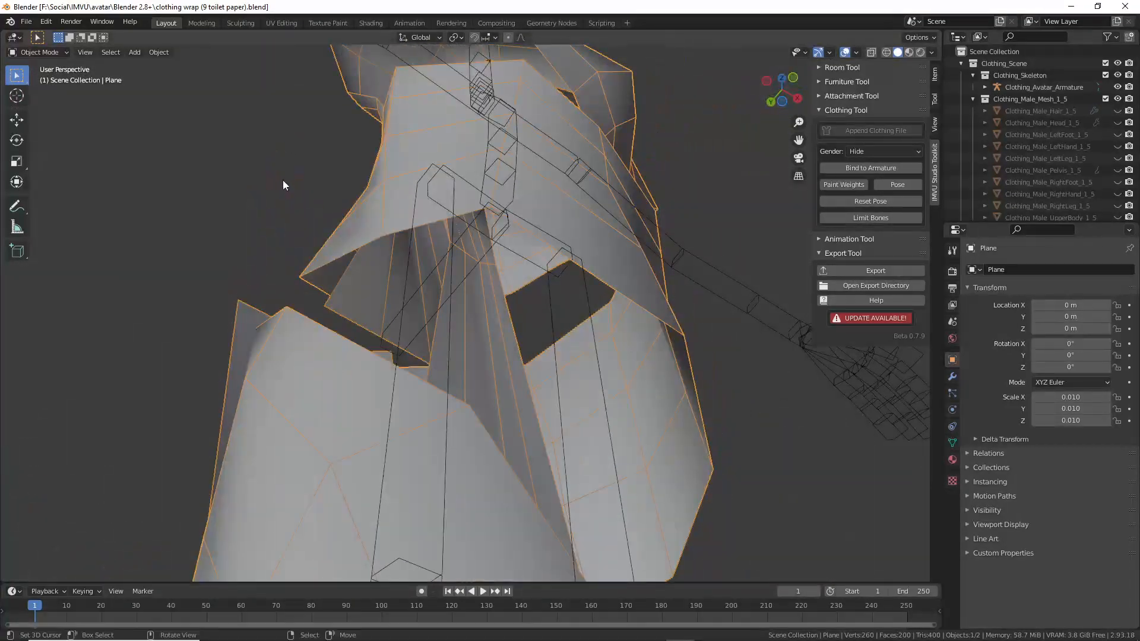
{"action": "key", "text": "Tab"}
{"action": "middle_click_drag", "start_coordinate": [409, 299], "coordinate": [566, 395]}
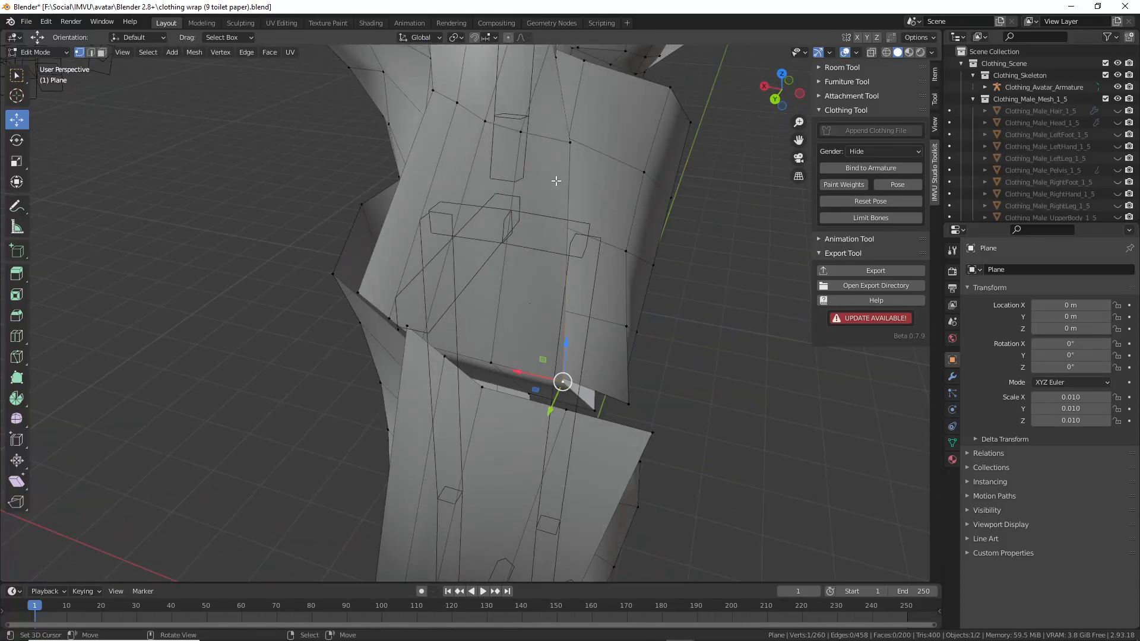
{"action": "middle_click_drag", "start_coordinate": [560, 167], "coordinate": [626, 294], "text": "shift"}
{"action": "key", "text": "g"}
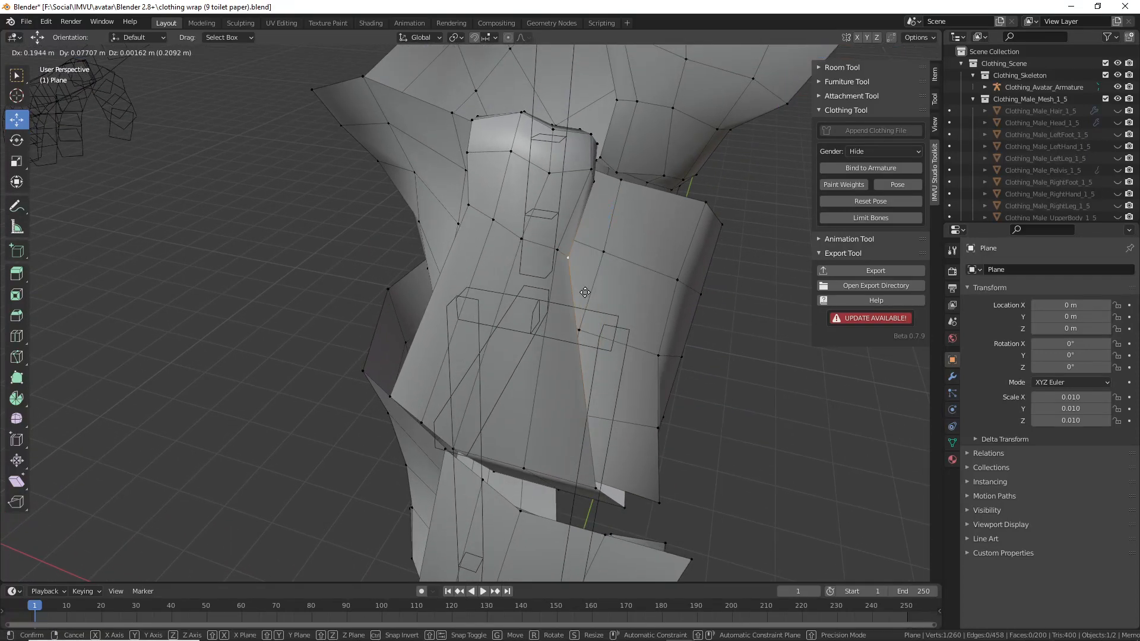
{"action": "left_click", "coordinate": [590, 292]}
{"action": "mouse_move", "coordinate": [573, 257]}
{"action": "left_mouse_down"}
{"action": "mouse_move", "coordinate": [535, 255]}
{"action": "mouse_move", "coordinate": [559, 268]}
{"action": "left_mouse_up"}
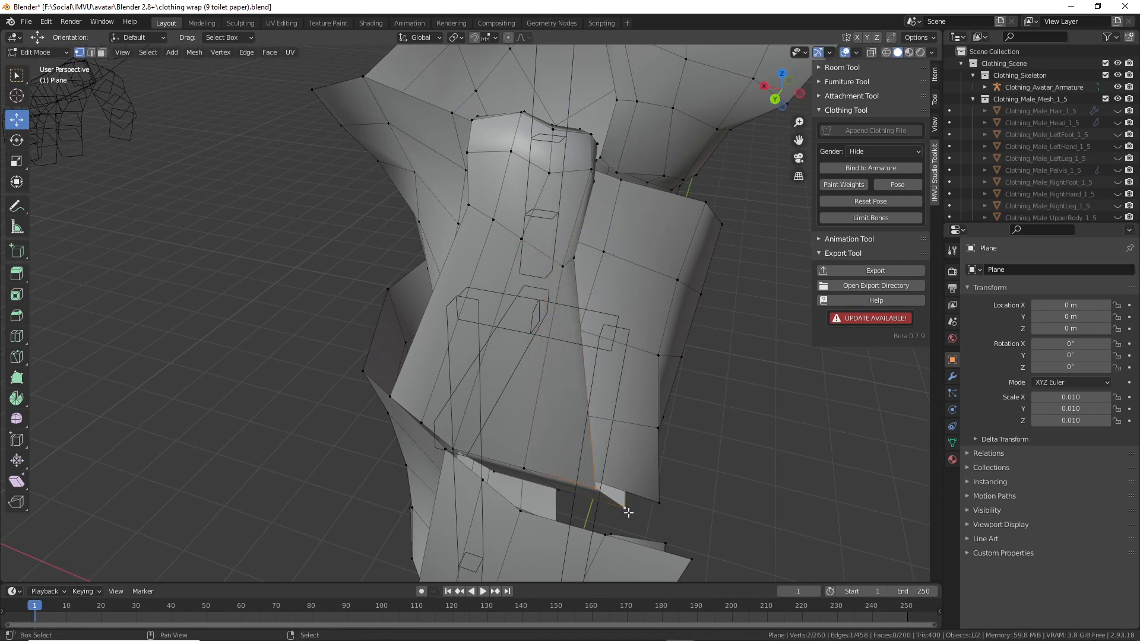
- Select the two corner vertices at the hip wrap's lower hem and move them upward and inward
{"action": "left_click_drag", "start_coordinate": [628, 511], "coordinate": [555, 489]}
{"action": "middle_click_drag", "start_coordinate": [555, 490], "coordinate": [591, 458]}
{"action": "left_click", "coordinate": [592, 459]}
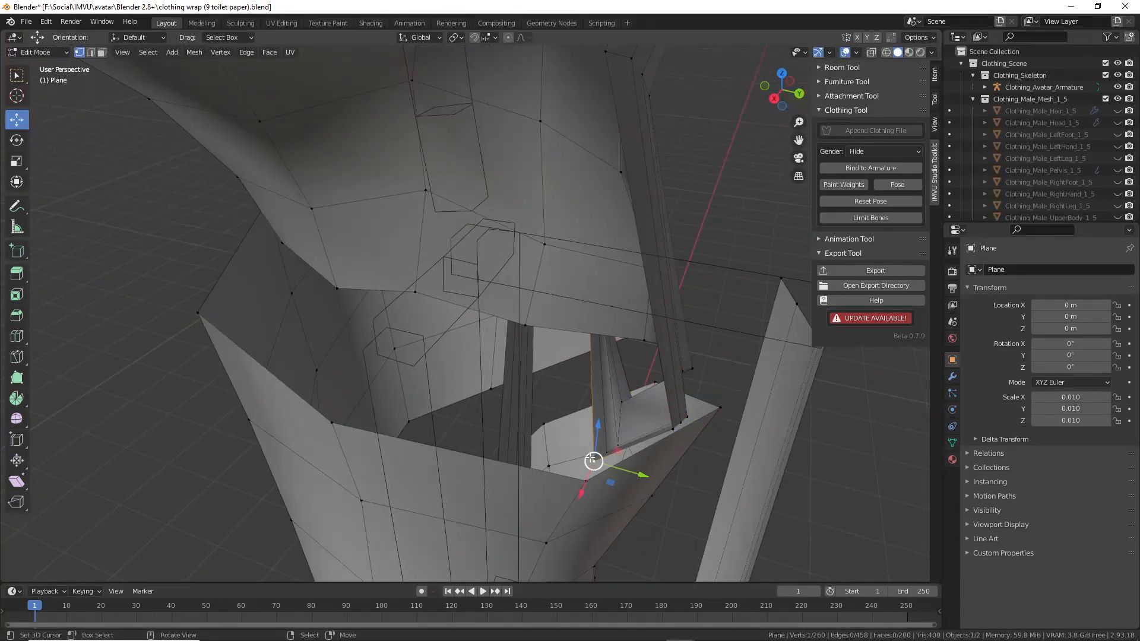
{"action": "key", "text": "g"}
{"action": "left_click", "coordinate": [603, 421]}
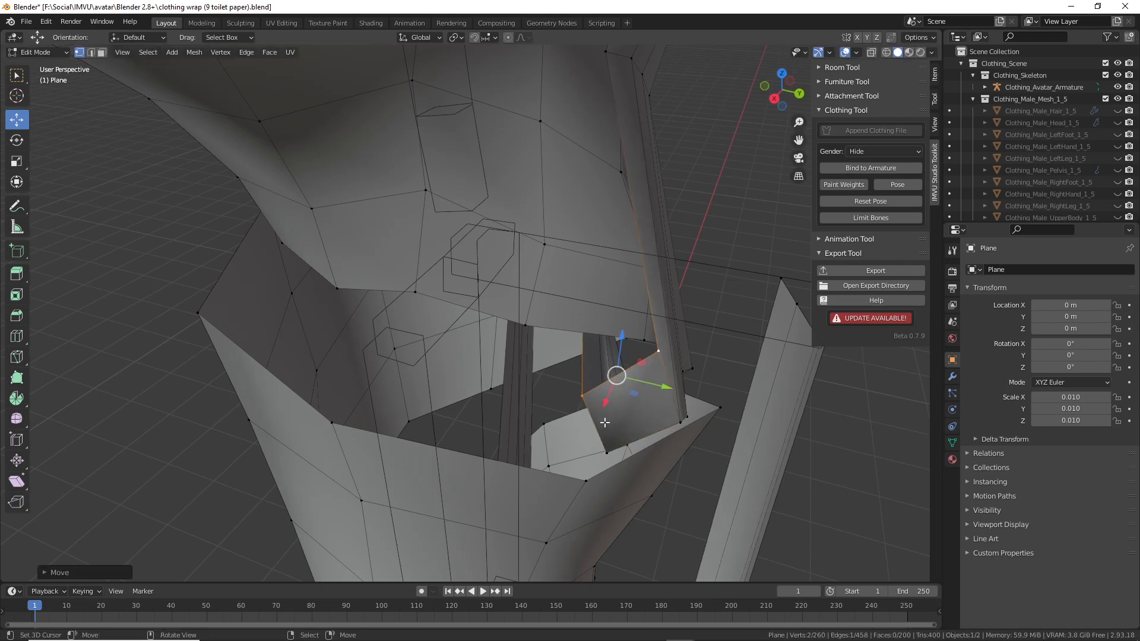
- Move the neighbouring vertex on the inner fold of the hip wrap's hem to even out the folded end
{"action": "middle_click_drag", "start_coordinate": [603, 422], "coordinate": [609, 508]}
{"action": "left_click", "coordinate": [561, 529]}
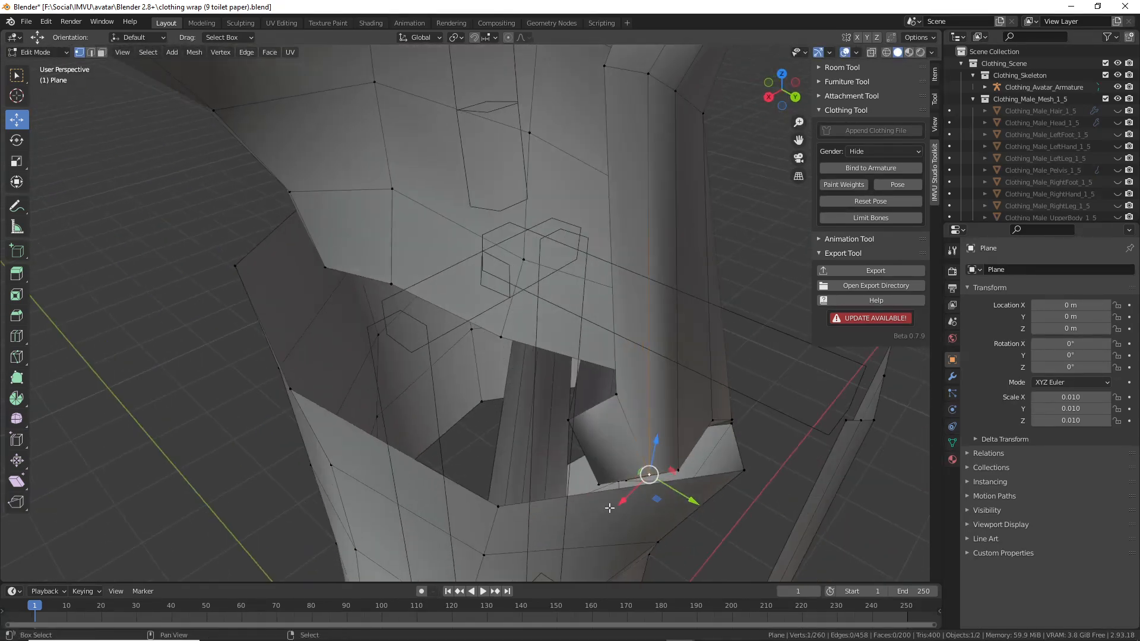
{"action": "key", "text": "g"}
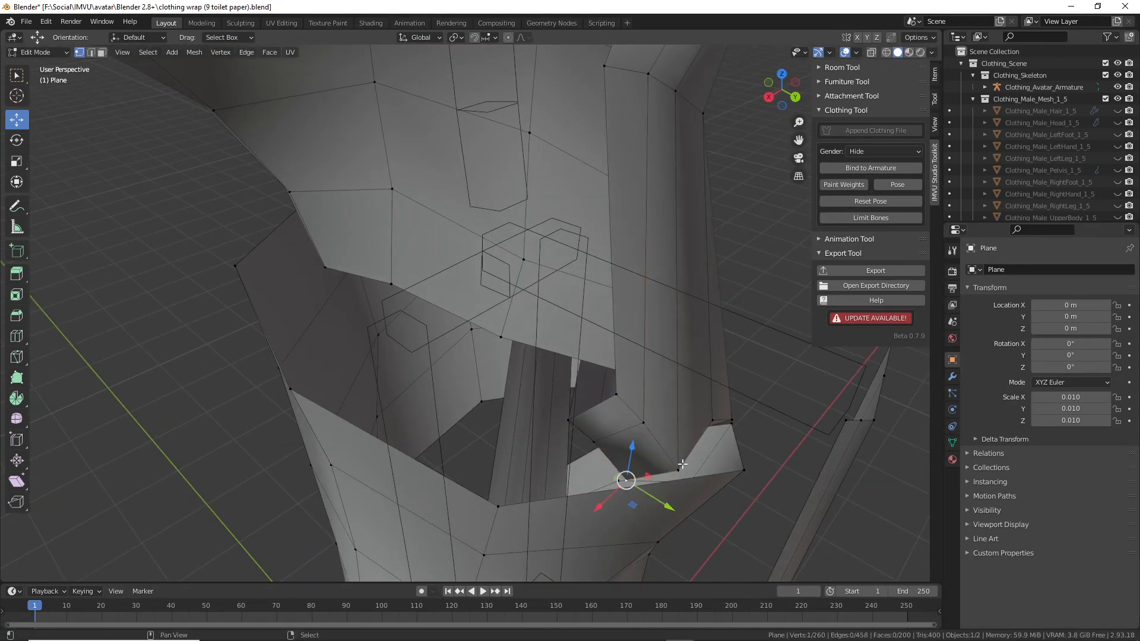
{"action": "left_click", "coordinate": [681, 424]}
- Select the group of vertices at the tip of the hip wrap's fold and move them up from the lower wrap
{"action": "middle_click_drag", "start_coordinate": [682, 424], "coordinate": [744, 400]}
{"action": "right_click", "coordinate": [573, 390], "text": "alt"}
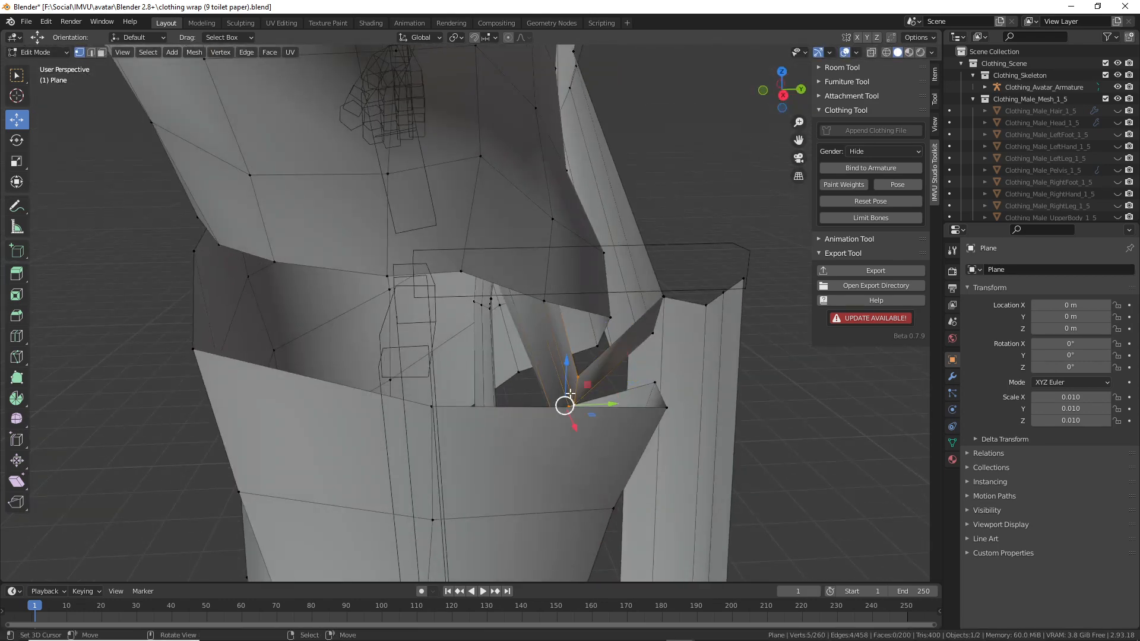
{"action": "middle_click_drag", "start_coordinate": [573, 390], "coordinate": [554, 404]}
{"action": "key", "text": "g"}
{"action": "left_click", "coordinate": [592, 370]}
- Adjust the position of the folded hem end from another angle to separate it from the surrounding layers
{"action": "middle_click_drag", "start_coordinate": [605, 366], "coordinate": [435, 162]}
{"action": "left_click", "coordinate": [487, 320]}
{"action": "key", "text": "g"}
{"action": "left_click", "coordinate": [492, 328]}
- Shift the remaining vertices around the hip wrap's folded corner, including the one just above the hem, to straighten the edge
{"action": "left_click", "coordinate": [295, 301], "text": "shift"}
{"action": "middle_click_drag", "start_coordinate": [301, 300], "coordinate": [565, 304]}
{"action": "key", "text": "g"}
{"action": "left_click", "coordinate": [408, 312]}
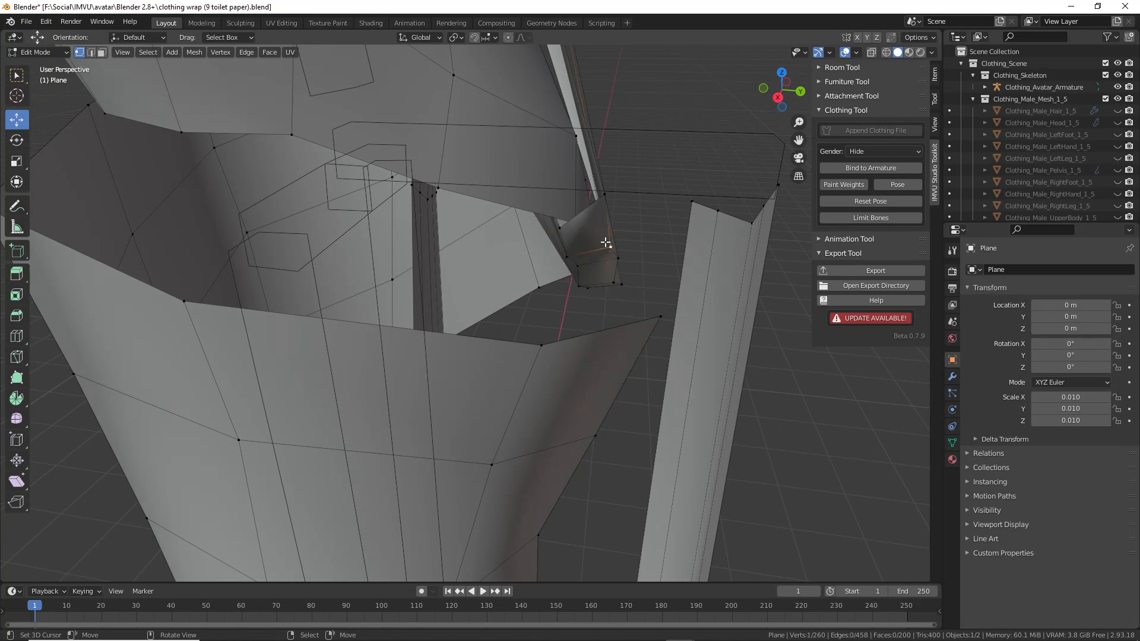
{"action": "middle_click_drag", "start_coordinate": [626, 273], "coordinate": [533, 329], "text": "shift"}
{"action": "key", "text": "g"}
{"action": "left_click", "coordinate": [551, 290]}
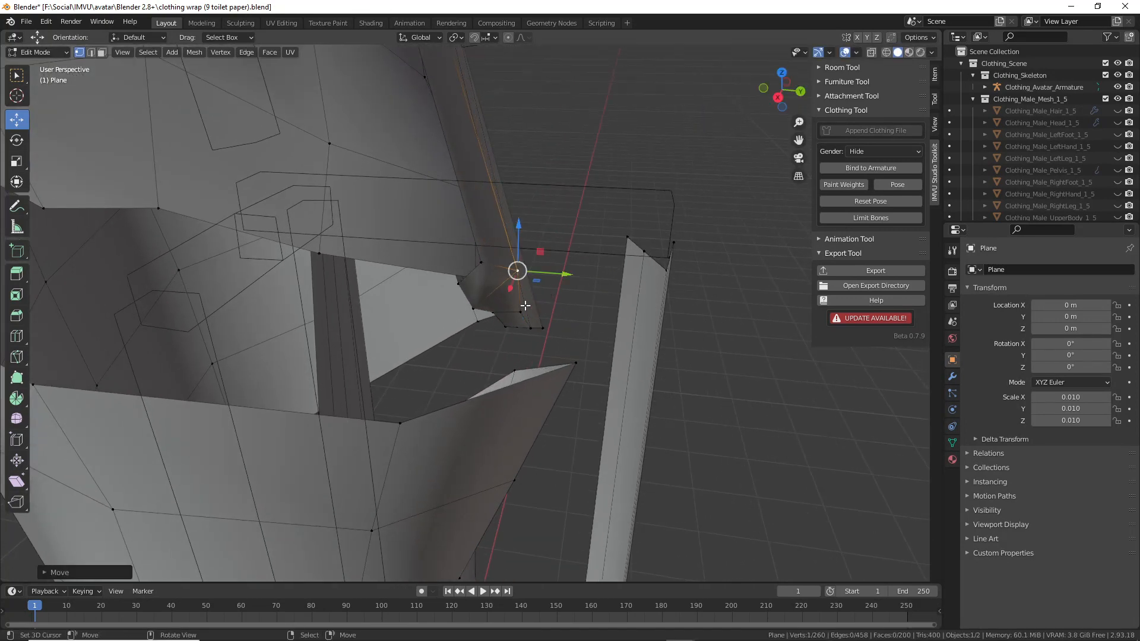
- Move the vertices at the front strip's pointed lower end outward to round its side edge
{"action": "key", "text": "g"}
{"action": "left_click", "coordinate": [544, 264]}
{"action": "key", "text": "g"}
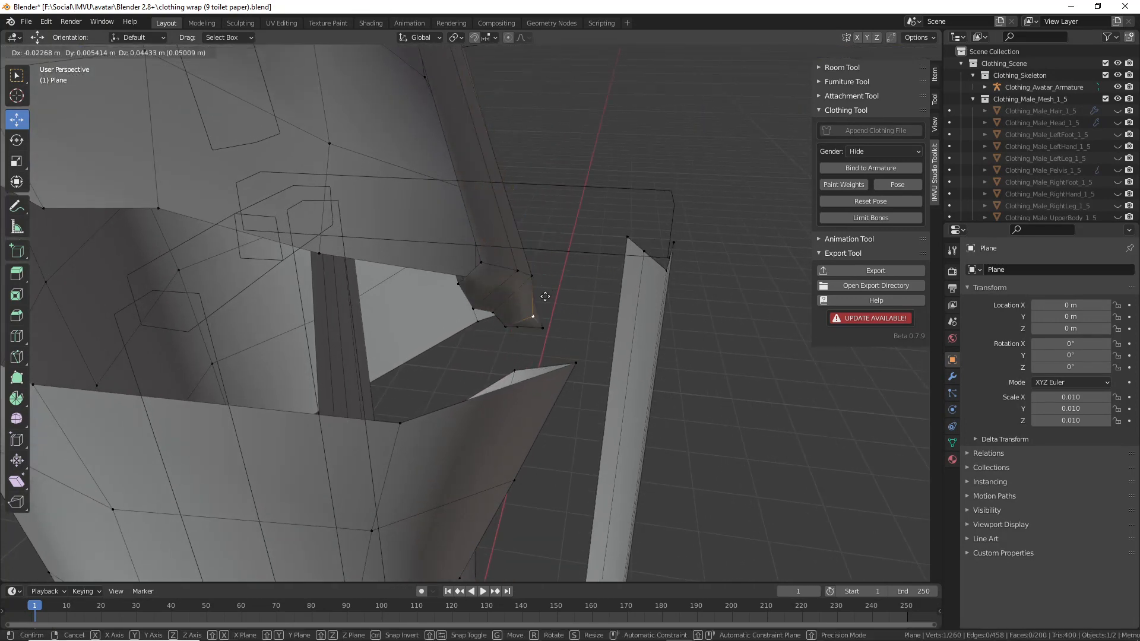
{"action": "left_click", "coordinate": [549, 276]}
{"action": "key", "text": "g"}
{"action": "left_click", "coordinate": [552, 283]}
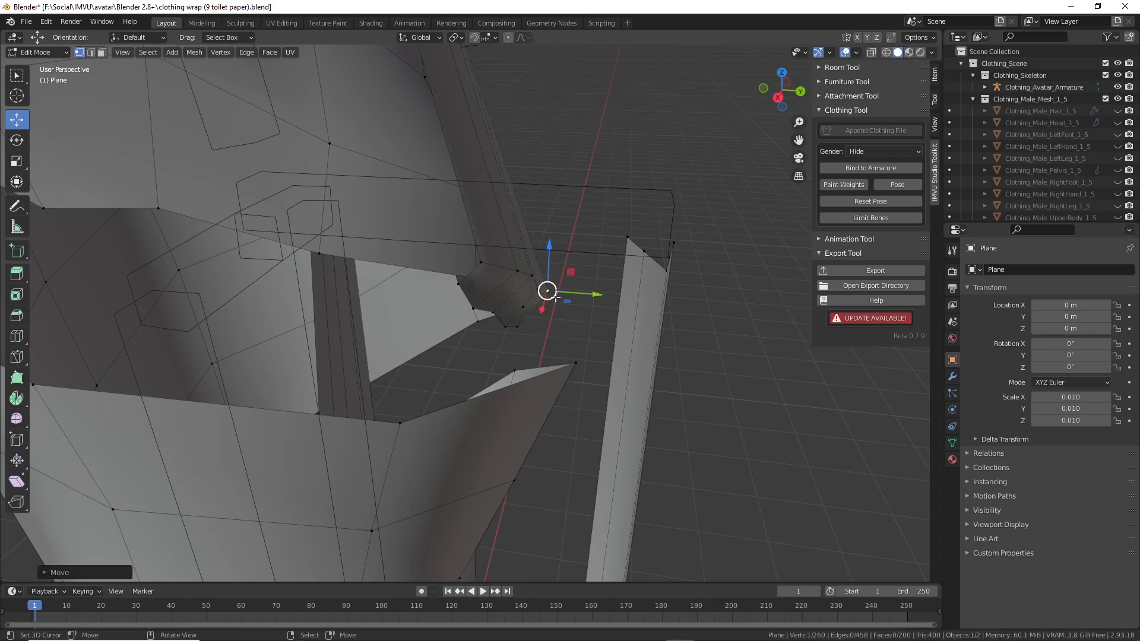
- From below, pull the outer vertices of the front strip's lower end in toward its middle
{"action": "middle_click_drag", "start_coordinate": [552, 283], "coordinate": [304, 313]}
{"action": "right_click_drag", "start_coordinate": [303, 337], "coordinate": [371, 296]}
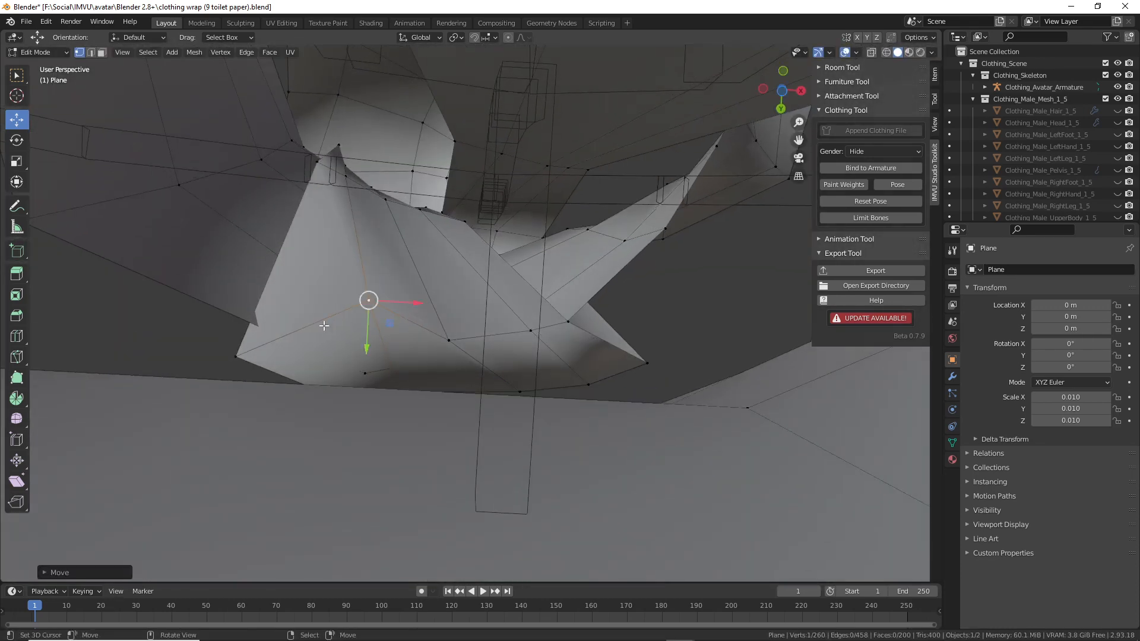
{"action": "right_click_drag", "start_coordinate": [245, 353], "coordinate": [332, 298]}
{"action": "left_click_drag", "start_coordinate": [331, 299], "coordinate": [351, 297]}
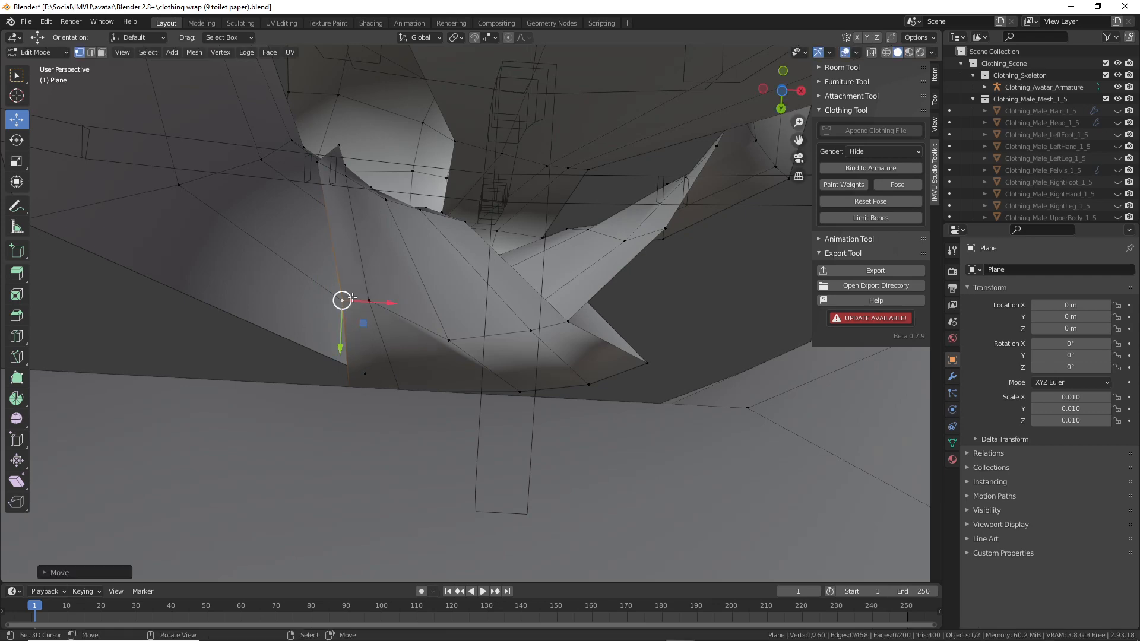
- Reposition the remaining vertices along the underside of the front strip to even out the curve of its lower end
{"action": "left_click", "coordinate": [370, 299]}
{"action": "mouse_move", "coordinate": [377, 298]}
{"action": "middle_mouse_down"}
{"action": "mouse_move", "coordinate": [357, 293]}
{"action": "mouse_move", "coordinate": [374, 300]}
{"action": "middle_mouse_up"}
{"action": "key", "text": "g"}
{"action": "right_click_drag", "start_coordinate": [396, 322], "coordinate": [546, 313]}
{"action": "left_click_drag", "start_coordinate": [504, 333], "coordinate": [508, 349]}
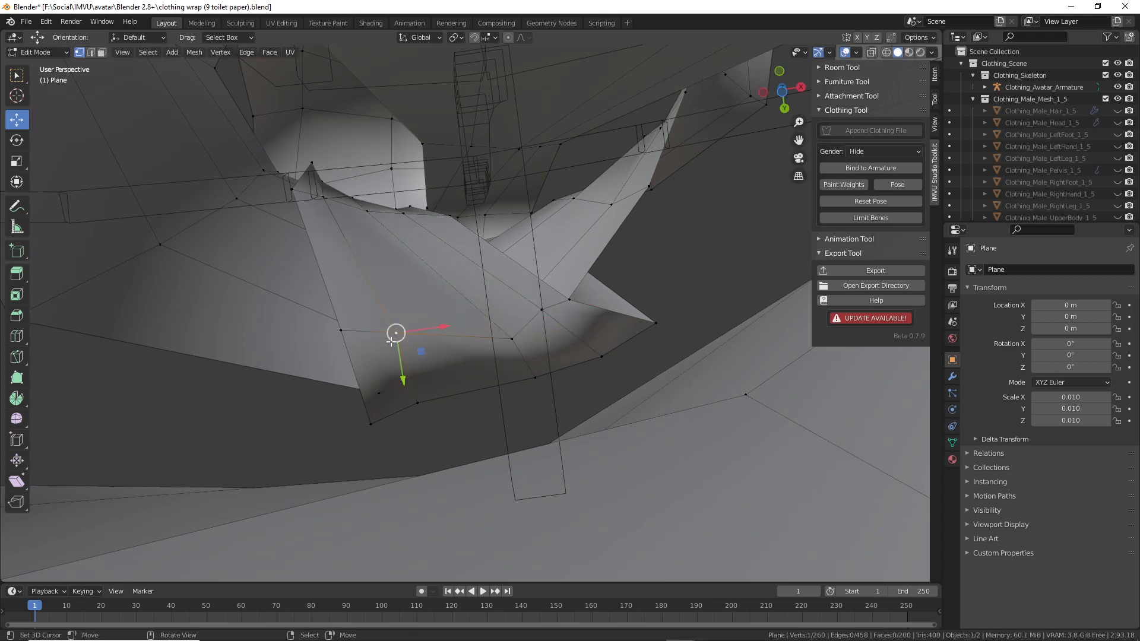
{"action": "left_click_drag", "start_coordinate": [391, 341], "coordinate": [419, 363]}
{"action": "left_click_drag", "start_coordinate": [340, 331], "coordinate": [380, 350]}
{"action": "middle_click_drag", "start_coordinate": [380, 351], "coordinate": [400, 387]}
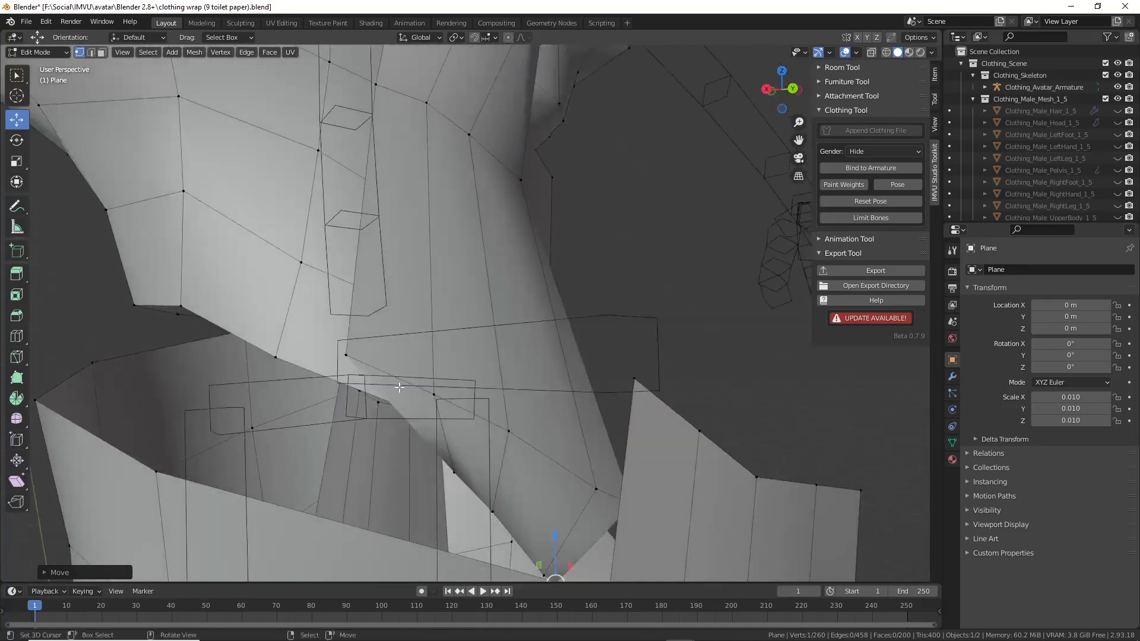
- Shift the vertices just above the front strip's lower edge sideways to narrow the strip around the pelvis
{"action": "left_click_drag", "start_coordinate": [345, 354], "coordinate": [554, 402]}
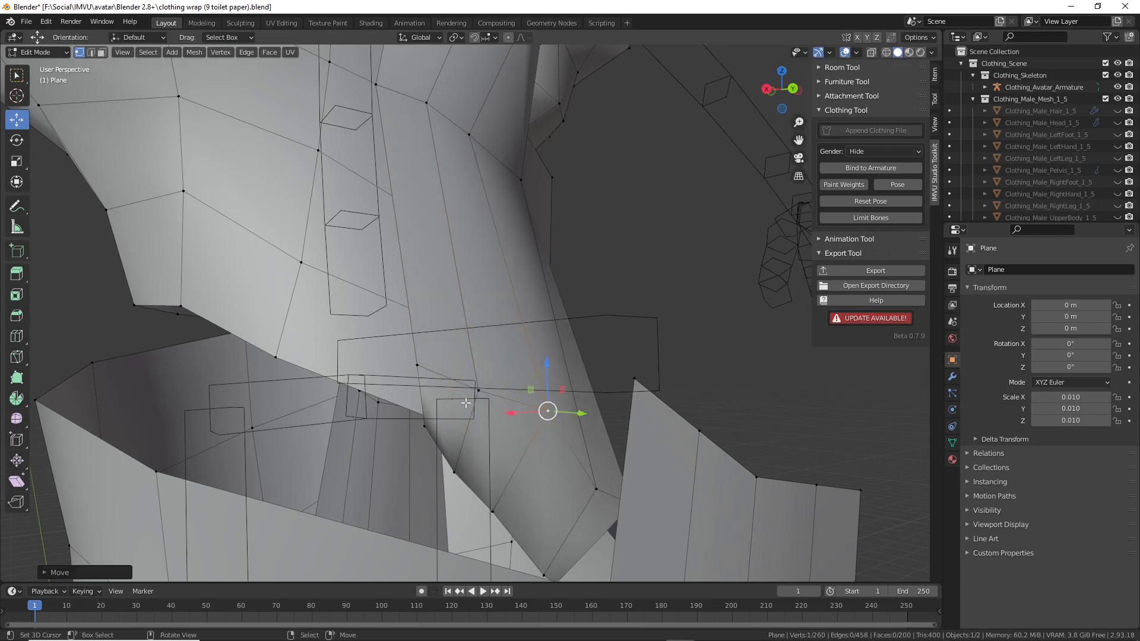
{"action": "right_click_drag", "start_coordinate": [416, 367], "coordinate": [503, 406]}
{"action": "middle_click_drag", "start_coordinate": [495, 385], "coordinate": [546, 378]}
{"action": "right_click_drag", "start_coordinate": [583, 395], "coordinate": [546, 381]}
{"action": "right_click_drag", "start_coordinate": [471, 407], "coordinate": [461, 419]}
{"action": "mouse_move", "coordinate": [474, 420]}
{"action": "middle_mouse_down"}
{"action": "mouse_move", "coordinate": [495, 425]}
{"action": "mouse_move", "coordinate": [455, 410]}
{"action": "middle_mouse_up"}
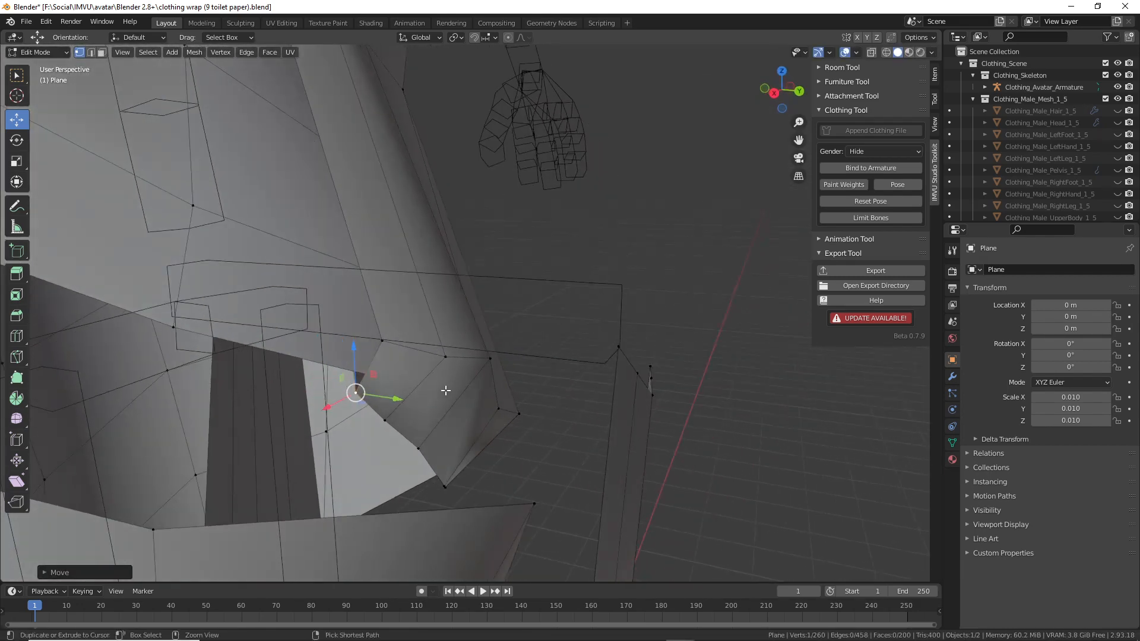
- Add a loop cut across the front strip above the pelvis and reposition the new edge loop
{"action": "left_click", "coordinate": [388, 287]}
{"action": "right_click", "coordinate": [399, 335]}
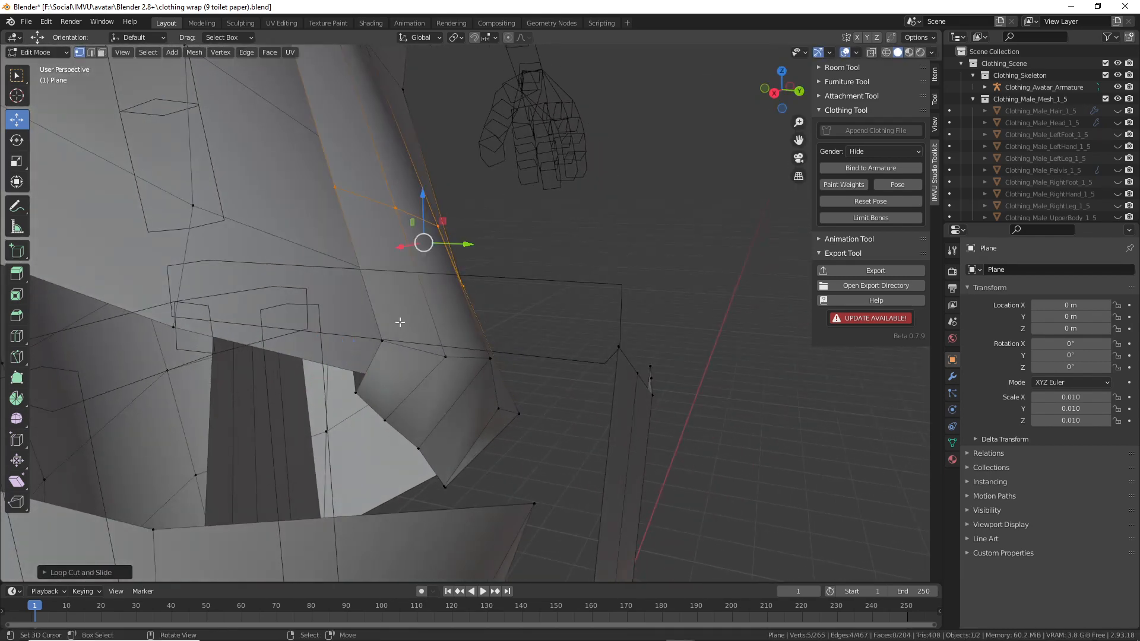
{"action": "middle_click_drag", "start_coordinate": [399, 334], "coordinate": [296, 317]}
{"action": "key", "text": "g"}
{"action": "left_click", "coordinate": [438, 260]}
{"action": "scroll", "coordinate": [451, 278], "scroll_direction": "down", "scroll_amount": 4}
{"action": "key", "text": "g"}
{"action": "left_click", "coordinate": [410, 304]}
- Adjust the side vertices of the new waist loop to refine the front strip's profile
{"action": "scroll", "coordinate": [399, 283], "scroll_direction": "up", "scroll_amount": 3}
{"action": "middle_click_drag", "start_coordinate": [363, 238], "coordinate": [453, 311], "text": "shift"}
{"action": "right_click", "coordinate": [451, 340]}
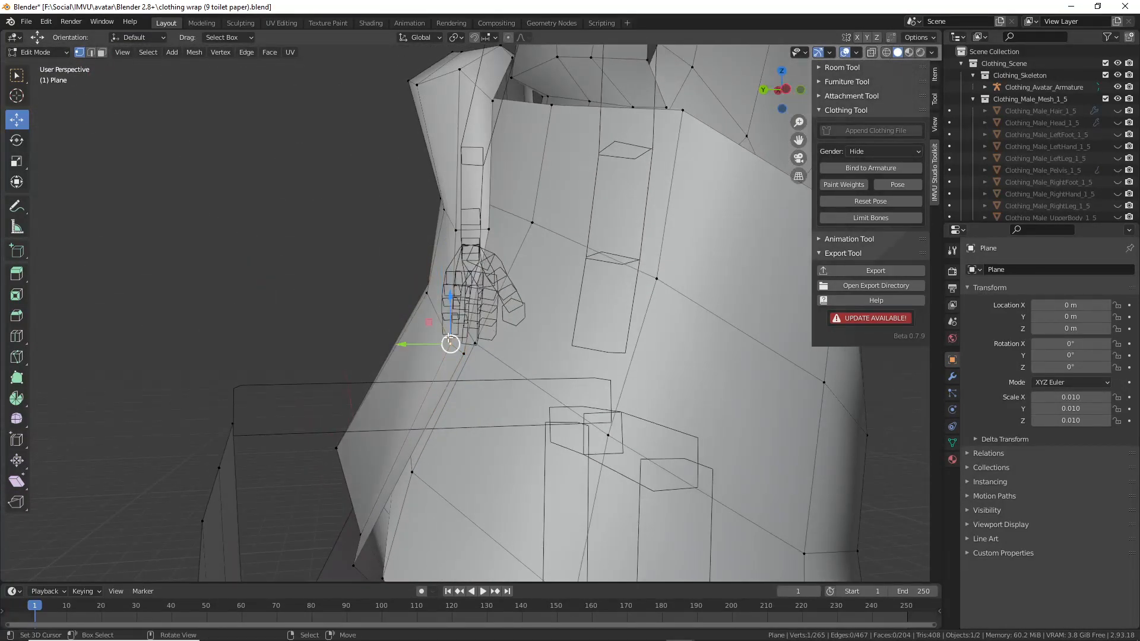
{"action": "key", "text": "g"}
{"action": "left_click", "coordinate": [435, 334]}
{"action": "right_click", "coordinate": [460, 353]}
{"action": "middle_click_drag", "start_coordinate": [460, 353], "coordinate": [559, 372]}
{"action": "key", "text": "g"}
{"action": "left_click", "coordinate": [544, 361]}
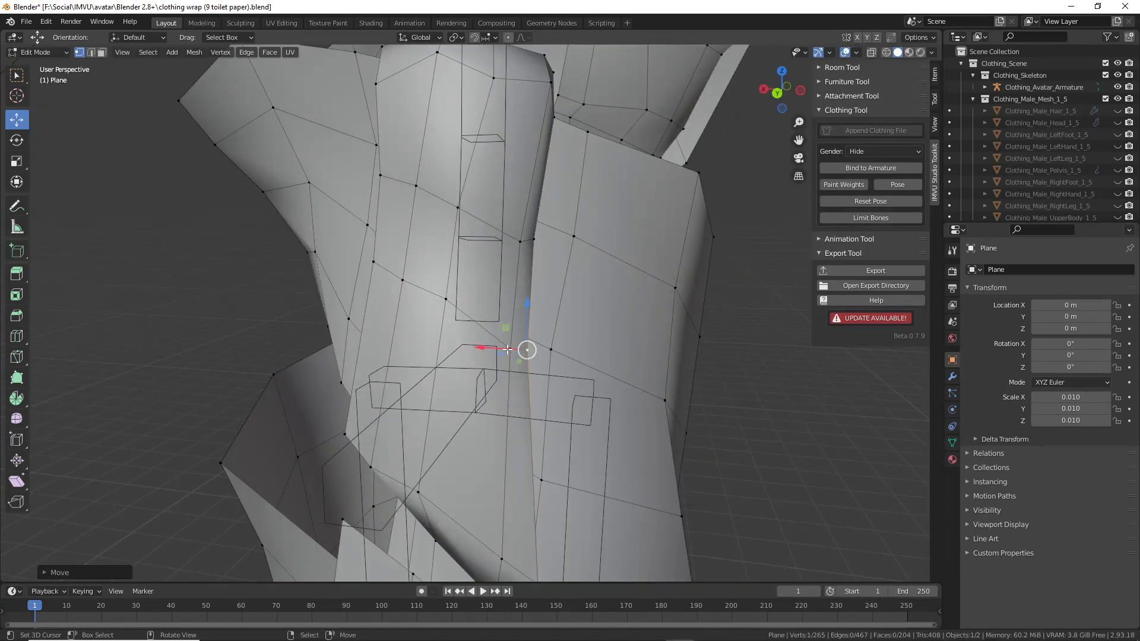
- Move the vertices across the front of the waist loop to smooth the strip's surface
{"action": "key", "text": "g"}
{"action": "left_click", "coordinate": [479, 325]}
{"action": "key", "text": "g"}
{"action": "left_click", "coordinate": [417, 310]}
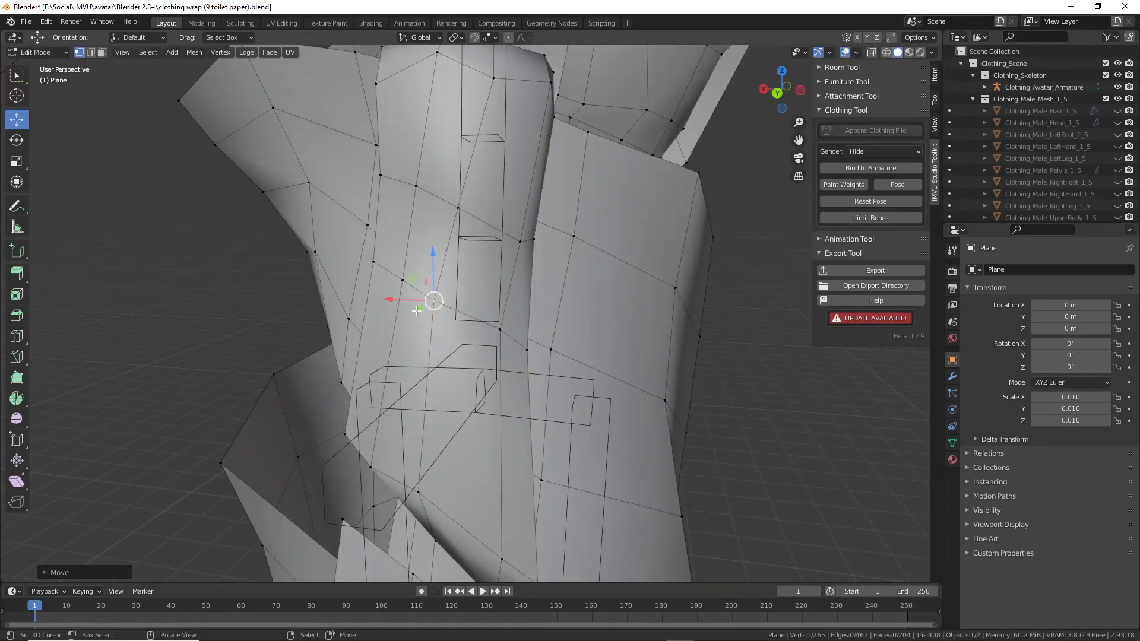
{"action": "middle_click_drag", "start_coordinate": [417, 310], "coordinate": [453, 315]}
- Pull the outer vertices on the opposite edge of the waist loop inward to straighten the strip's border
{"action": "right_click", "coordinate": [369, 280]}
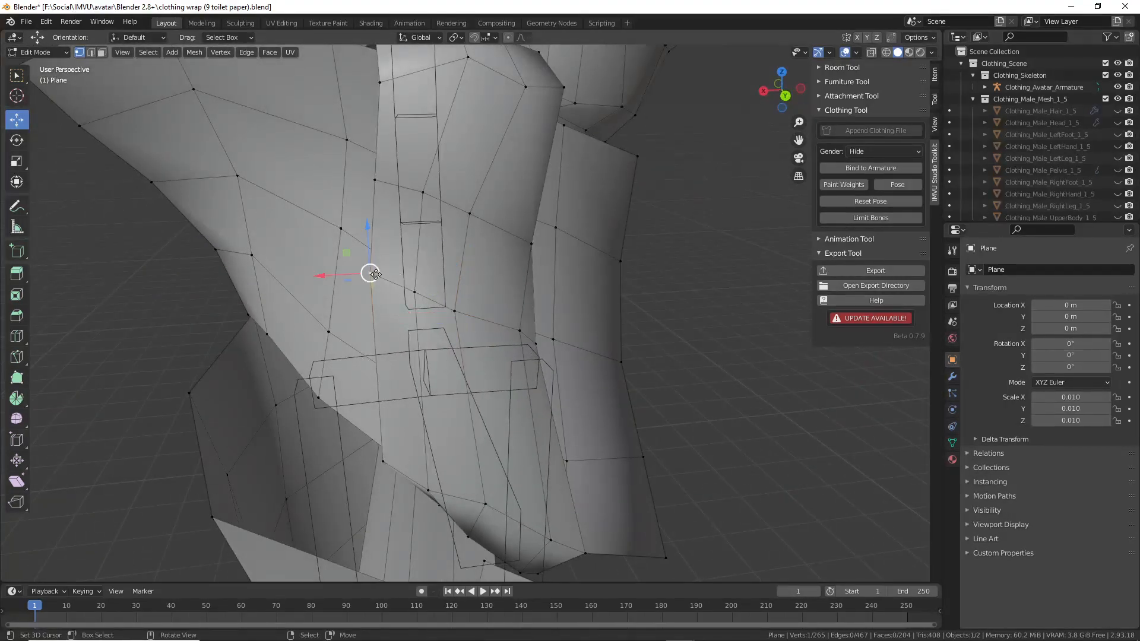
{"action": "key", "text": "g"}
{"action": "left_click", "coordinate": [394, 298]}
{"action": "key", "text": "g"}
{"action": "left_click", "coordinate": [426, 302]}
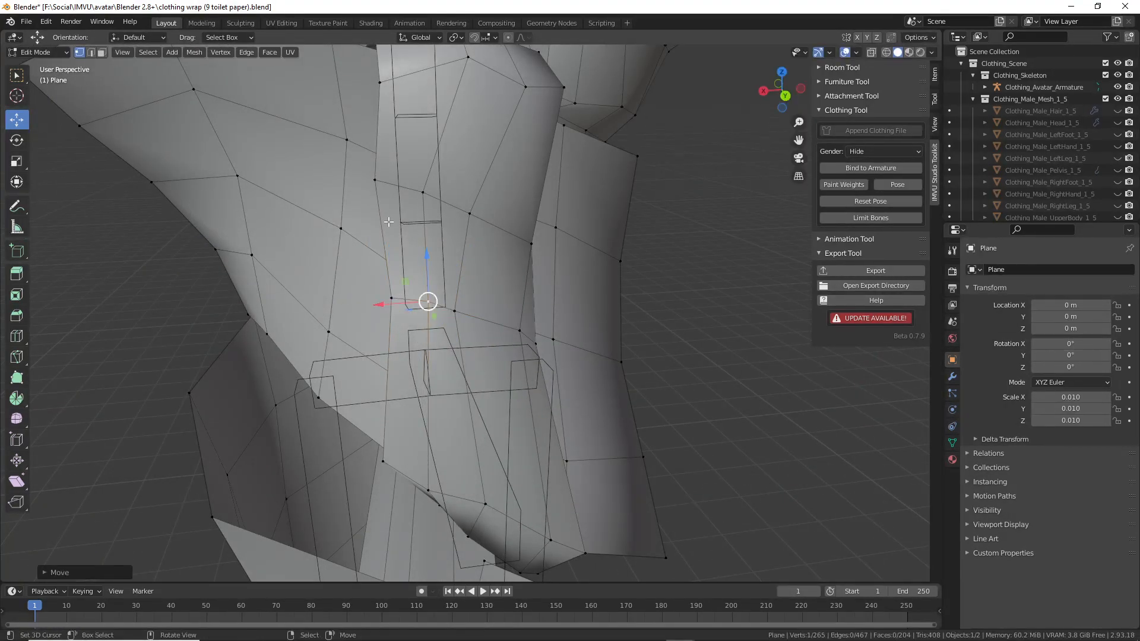
{"action": "key", "text": "g"}
{"action": "right_click_drag", "start_coordinate": [421, 201], "coordinate": [473, 214]}
- Add a loop cut across the front strip below the waist and reposition its vertices
{"action": "middle_click_drag", "start_coordinate": [476, 345], "coordinate": [540, 384]}
{"action": "key", "text": "ctrl+r"}
{"action": "left_click", "coordinate": [442, 378]}
{"action": "left_click", "coordinate": [451, 378]}
{"action": "right_click_drag", "start_coordinate": [468, 367], "coordinate": [431, 390]}
{"action": "middle_click_drag", "start_coordinate": [497, 360], "coordinate": [428, 297]}
{"action": "right_click_drag", "start_coordinate": [516, 341], "coordinate": [567, 335]}
{"action": "middle_click_drag", "start_coordinate": [567, 336], "coordinate": [683, 237]}
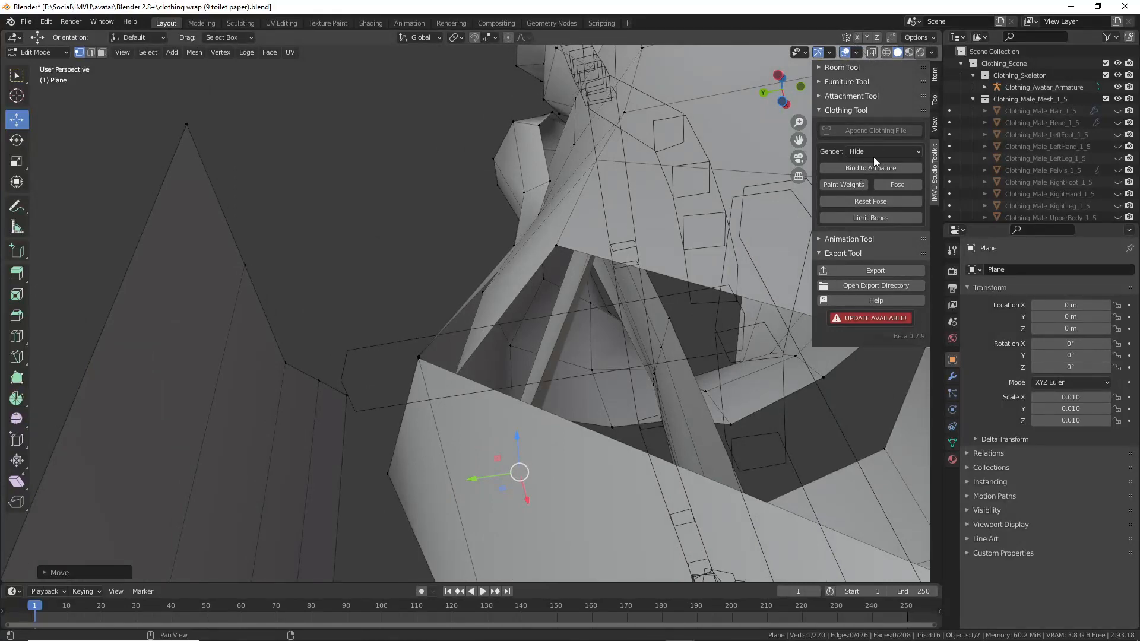
- Display the Female avatar to check it against the lower strip, and hide the avatar again
{"action": "left_click", "coordinate": [873, 153]}
{"action": "left_click", "coordinate": [870, 173]}
{"action": "middle_click_drag", "start_coordinate": [600, 268], "coordinate": [478, 306]}
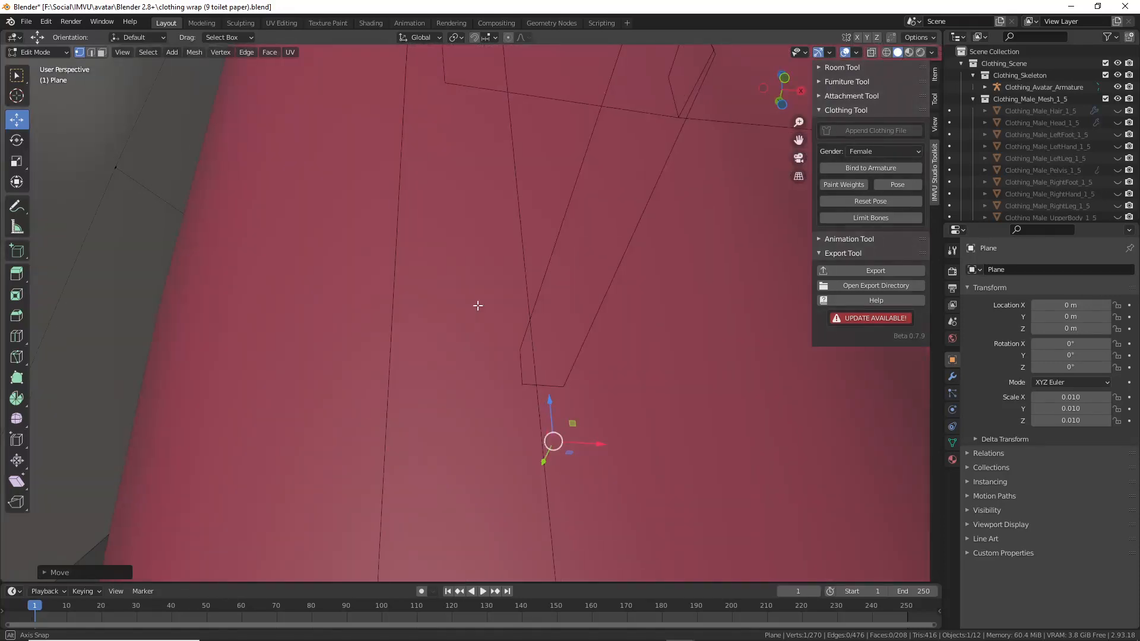
{"action": "left_click", "coordinate": [874, 151]}
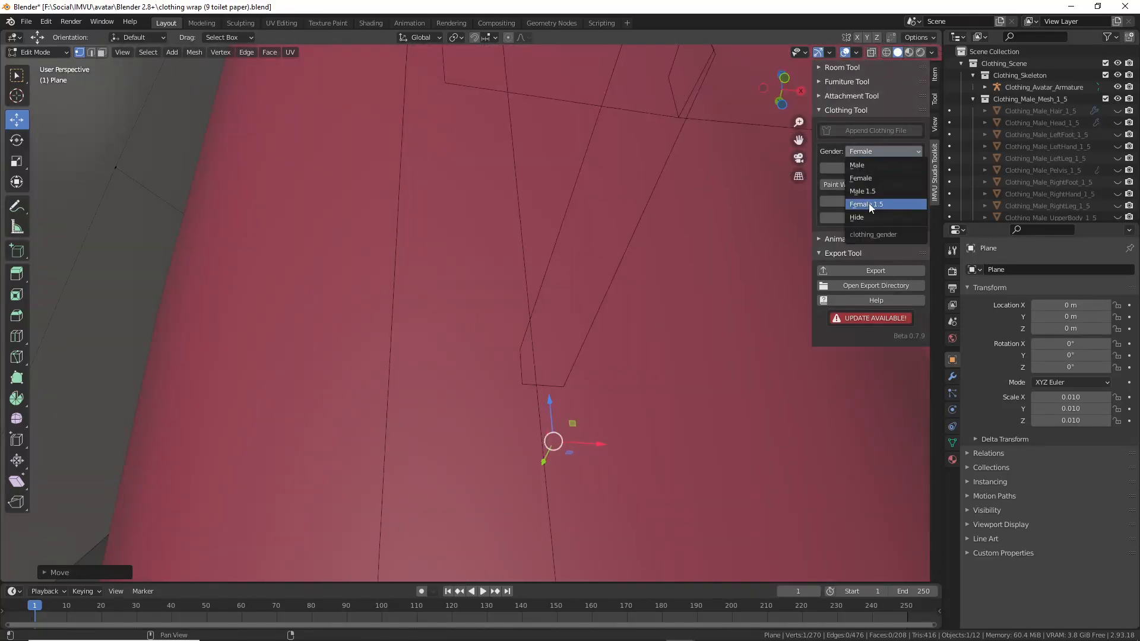
{"action": "left_click", "coordinate": [862, 217]}
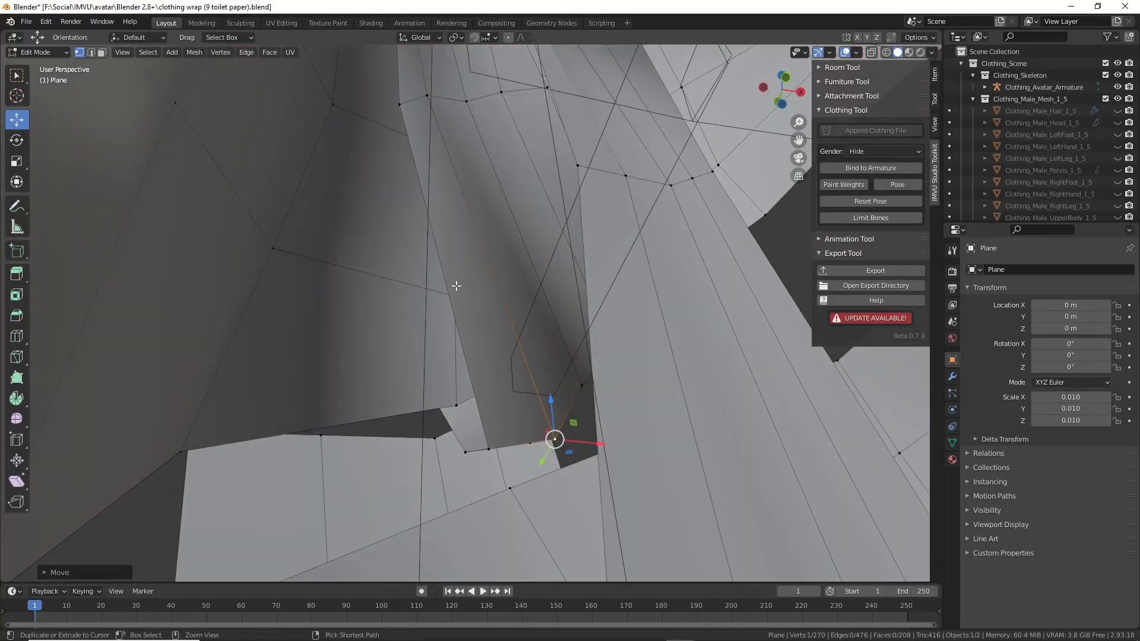
- Add a loop cut across the lower part of the front strip and move the new loop outward
{"action": "key", "text": "ctrl+r"}
{"action": "left_click", "coordinate": [445, 275]}
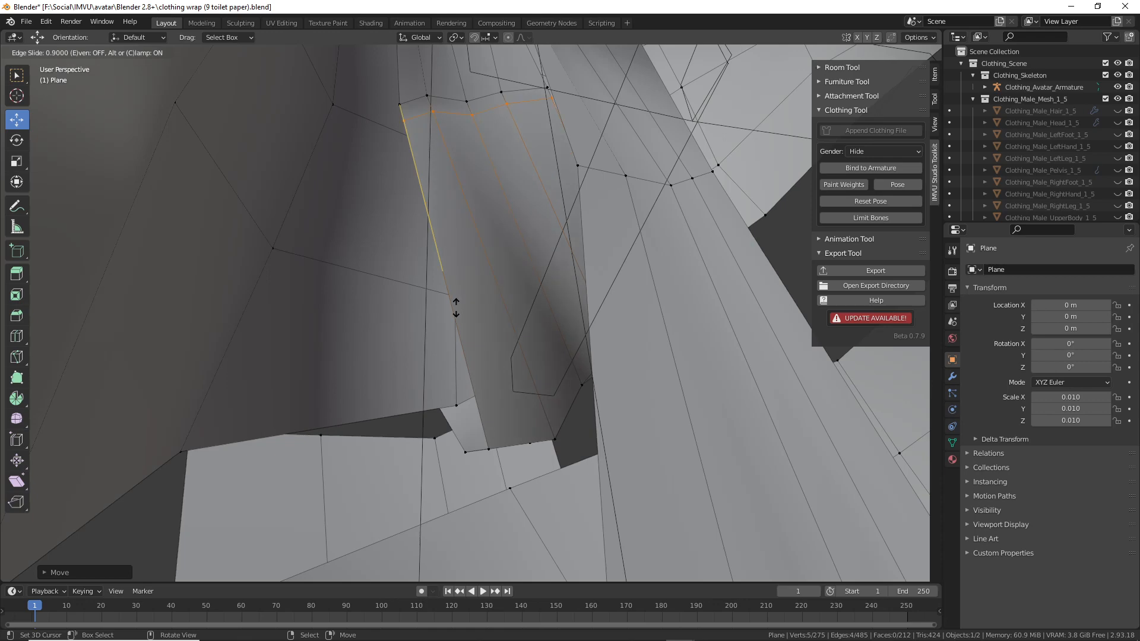
{"action": "left_click", "coordinate": [446, 275]}
{"action": "middle_click_drag", "start_coordinate": [527, 247], "coordinate": [565, 306]}
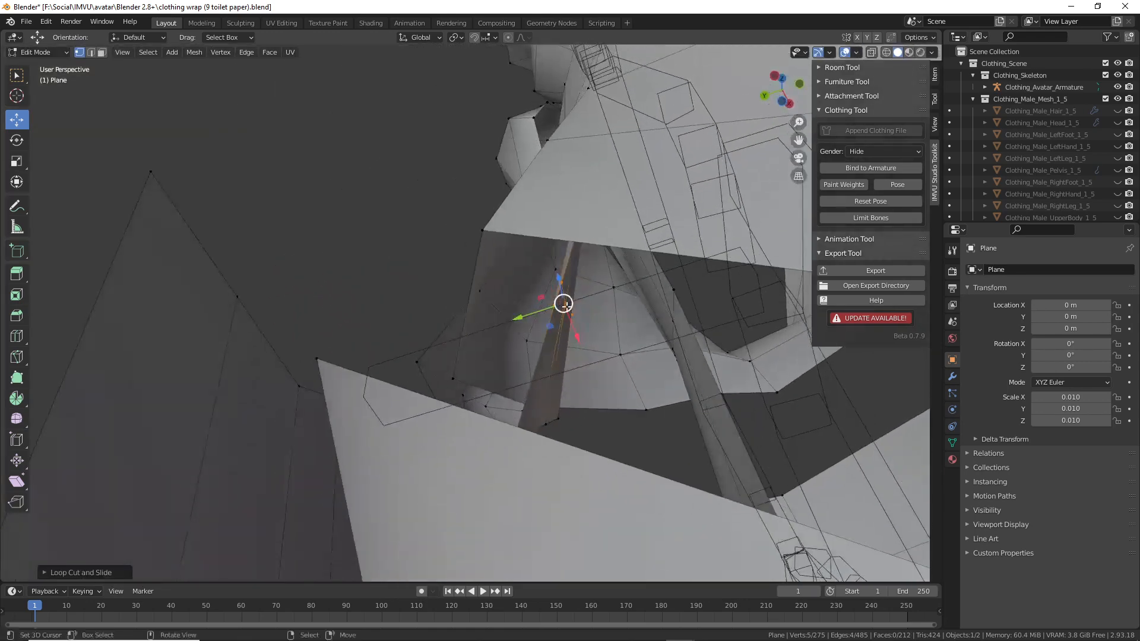
{"action": "left_click_drag", "start_coordinate": [522, 316], "coordinate": [477, 313]}
{"action": "middle_click_drag", "start_coordinate": [477, 314], "coordinate": [516, 267]}
- Show the Female avatar, examine the clearance between the body and the wrap strips from several sides, and hide it again
{"action": "left_click", "coordinate": [889, 152]}
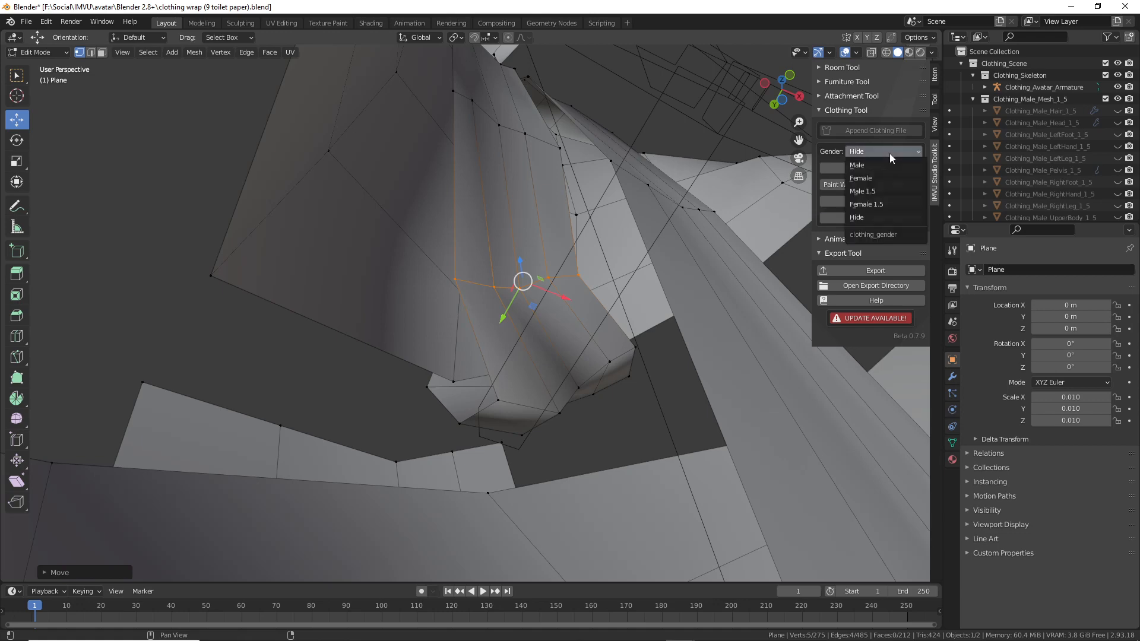
{"action": "left_click", "coordinate": [870, 178]}
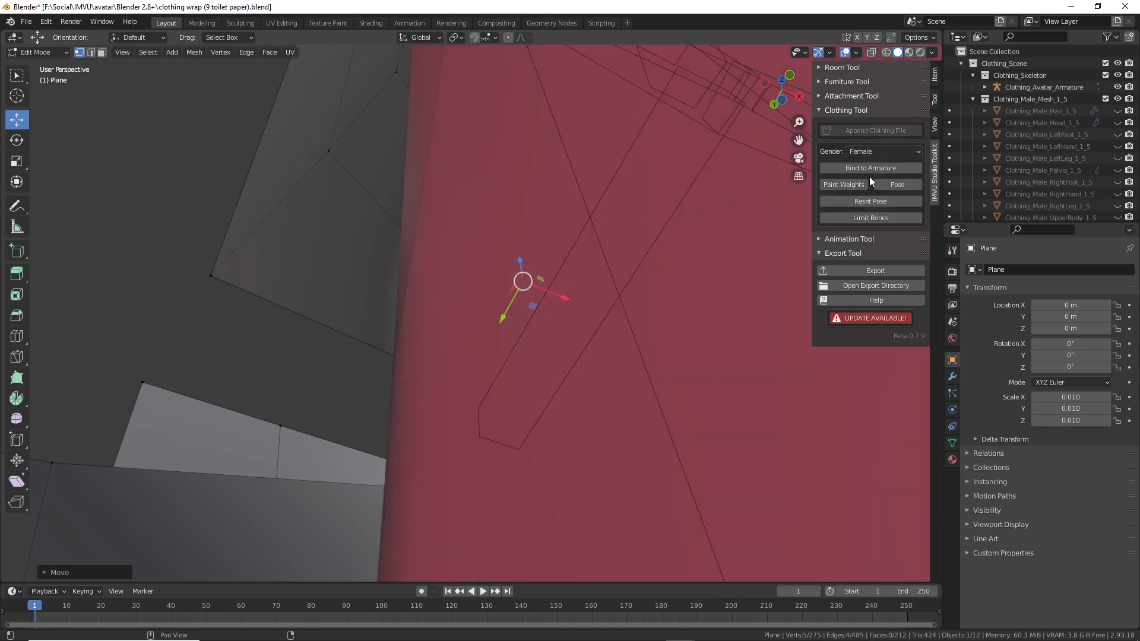
{"action": "mouse_move", "coordinate": [535, 297]}
{"action": "middle_mouse_down"}
{"action": "mouse_move", "coordinate": [472, 331]}
{"action": "mouse_move", "coordinate": [543, 352]}
{"action": "middle_mouse_up"}
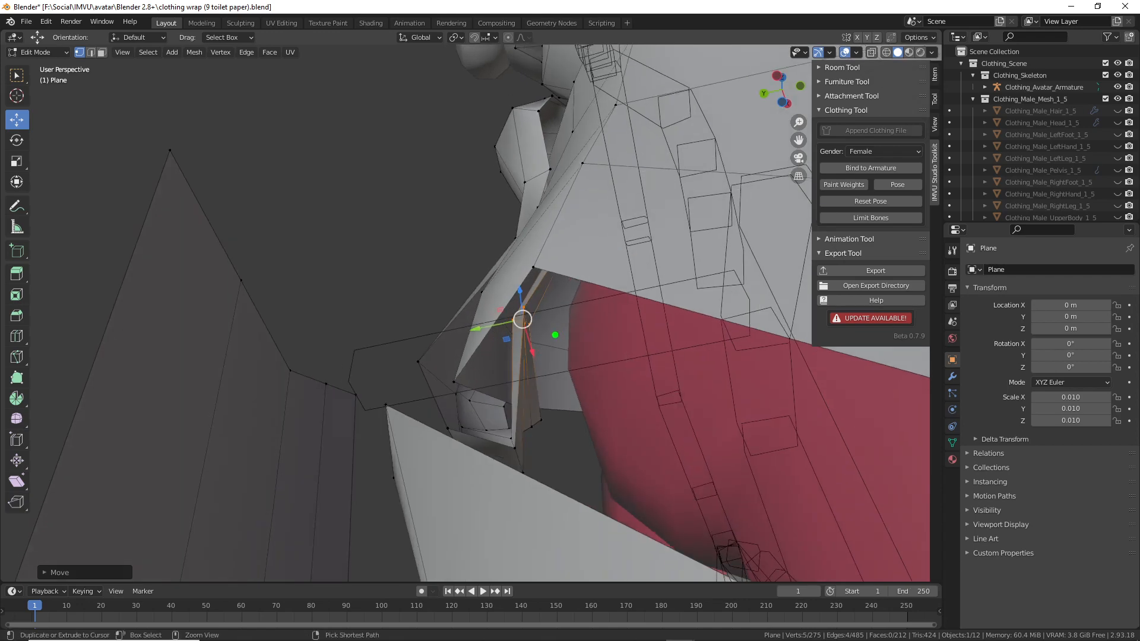
{"action": "left_click_drag", "start_coordinate": [596, 241], "coordinate": [569, 406]}
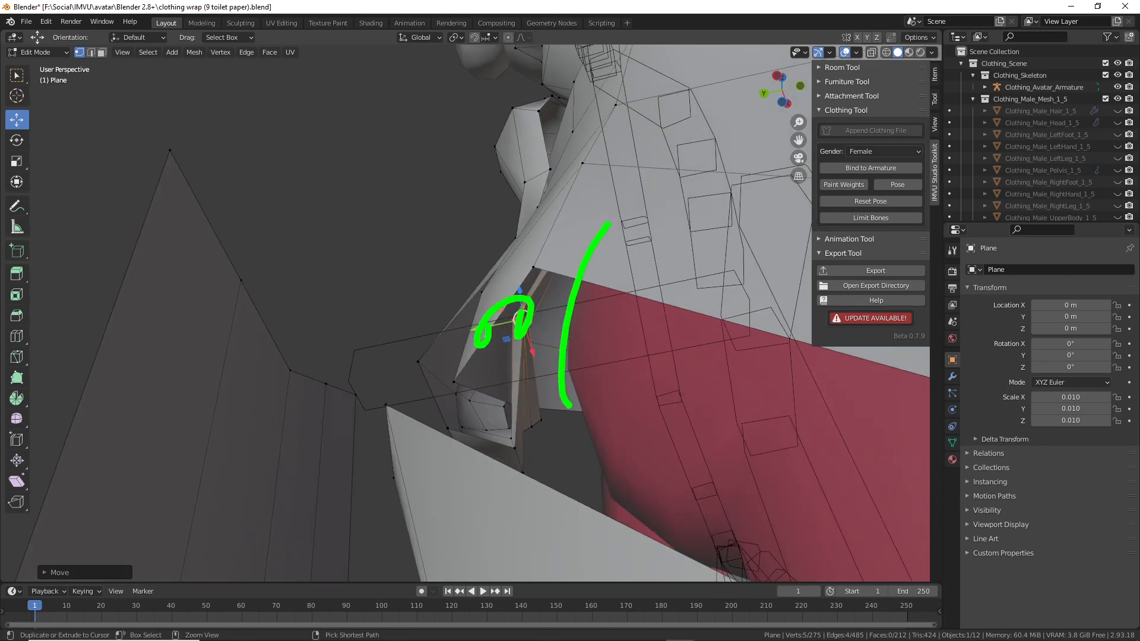
{"action": "key", "text": "Escape"}
{"action": "middle_click_drag", "start_coordinate": [497, 349], "coordinate": [629, 438]}
{"action": "scroll", "coordinate": [445, 401], "scroll_direction": "down", "scroll_amount": 6}
{"action": "middle_click_drag", "start_coordinate": [399, 318], "coordinate": [488, 390]}
{"action": "scroll", "coordinate": [488, 390], "scroll_direction": "up", "scroll_amount": 2}
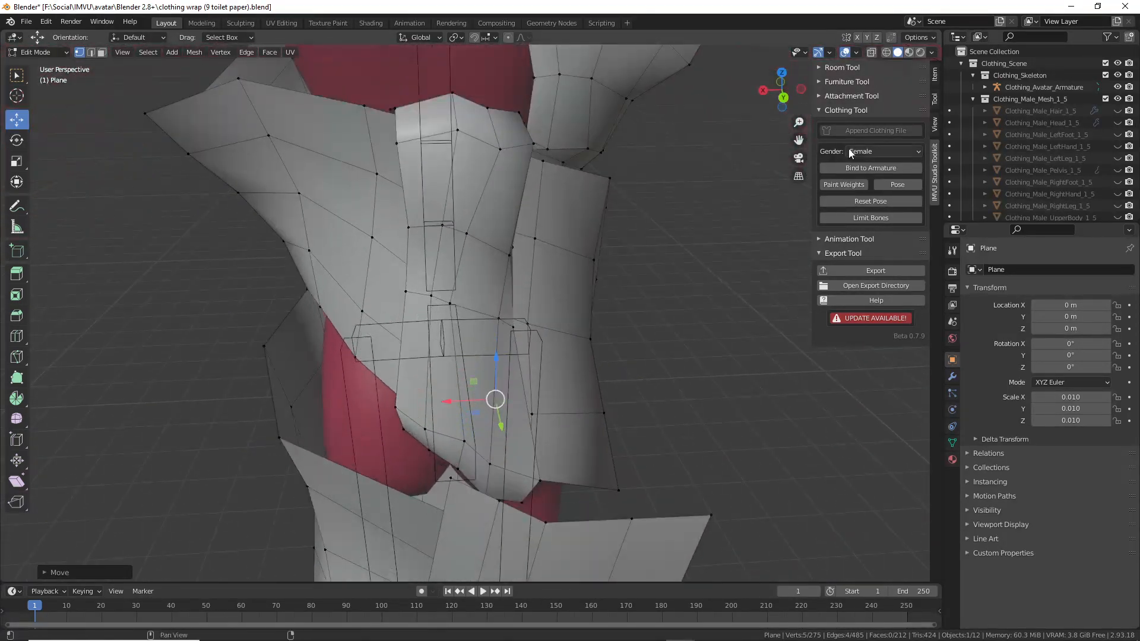
{"action": "left_click", "coordinate": [887, 152]}
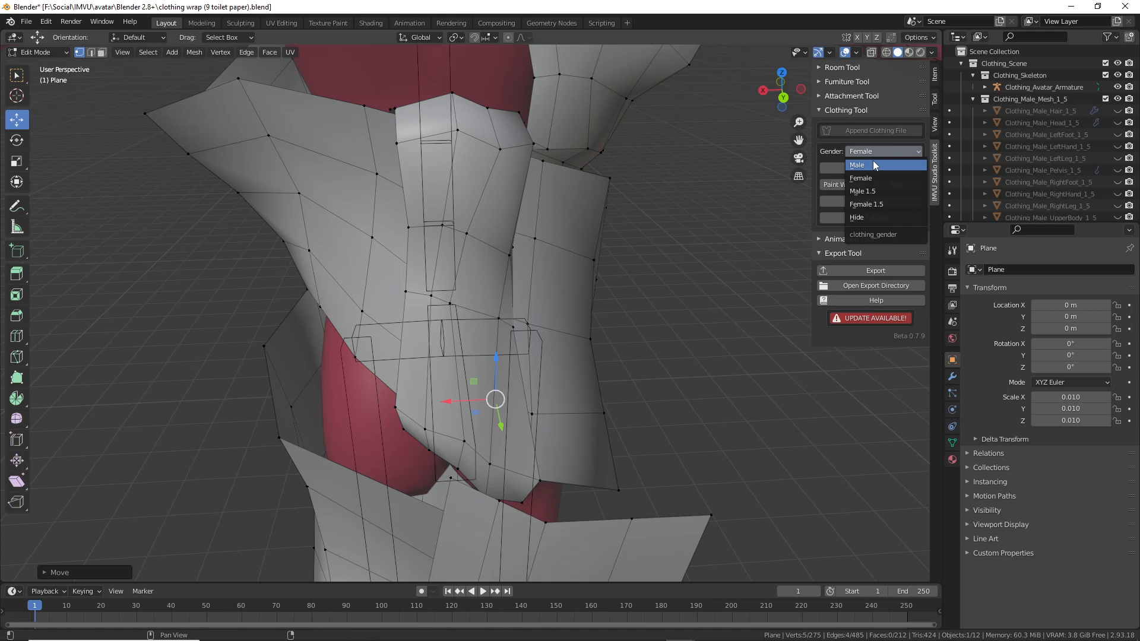
{"action": "left_click", "coordinate": [866, 206]}
- Shift the vertices at the front strip's abdomen and waist sideways toward its centre
{"action": "left_click", "coordinate": [410, 228]}
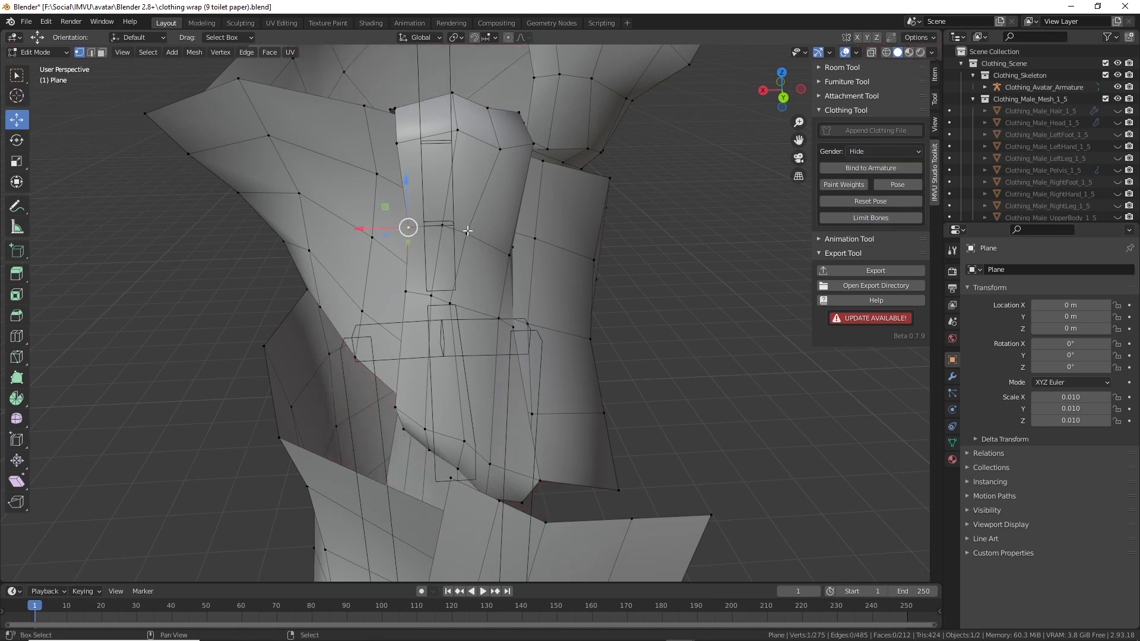
{"action": "right_click_drag", "start_coordinate": [451, 312], "coordinate": [487, 326]}
{"action": "right_click_drag", "start_coordinate": [461, 241], "coordinate": [504, 260]}
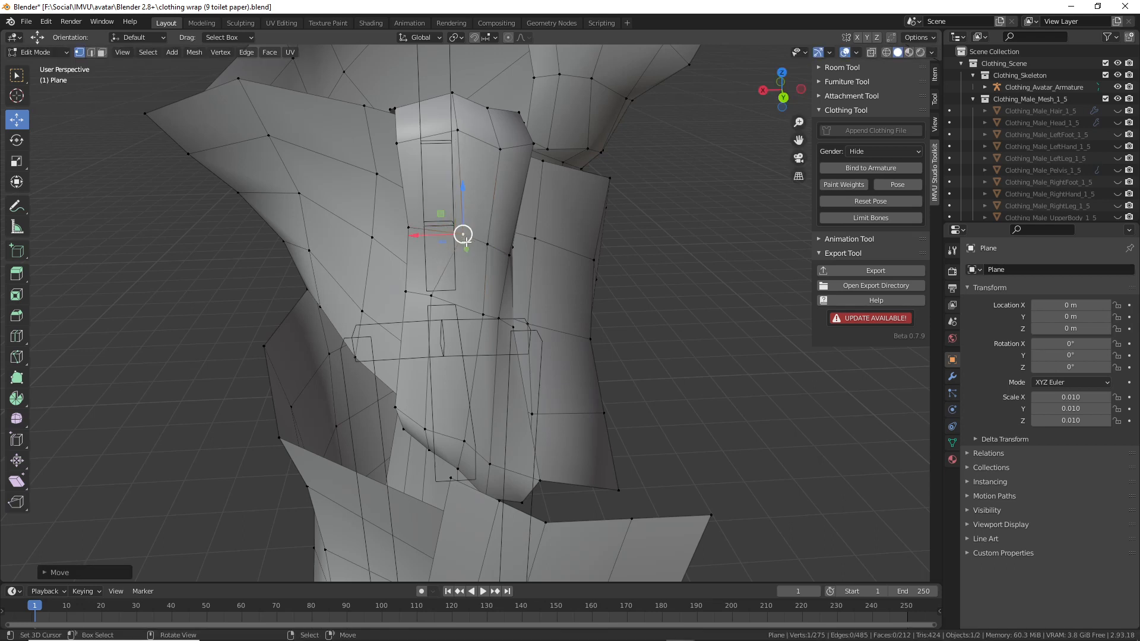
{"action": "right_click", "coordinate": [443, 302]}
{"action": "mouse_move", "coordinate": [443, 302]}
{"action": "right_mouse_down"}
{"action": "mouse_move", "coordinate": [469, 313]}
{"action": "mouse_move", "coordinate": [423, 297]}
{"action": "mouse_move", "coordinate": [446, 308]}
{"action": "right_mouse_up"}
- Pull the strip's outer abdomen vertices inward to narrow the strip between the chest and waist
{"action": "right_click", "coordinate": [414, 233]}
{"action": "key", "text": "g"}
{"action": "left_click", "coordinate": [443, 246]}
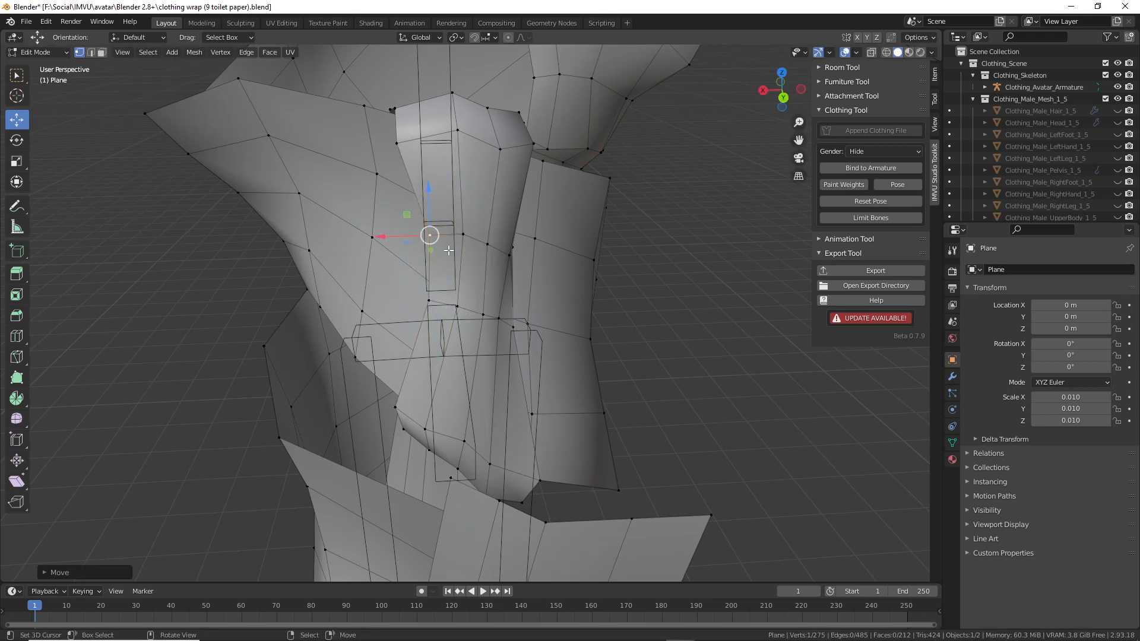
{"action": "key", "text": "g"}
{"action": "left_click", "coordinate": [445, 268]}
- Add a loop cut across the front strip just above the waist crease and move it outward
{"action": "middle_click_drag", "start_coordinate": [444, 268], "coordinate": [547, 303]}
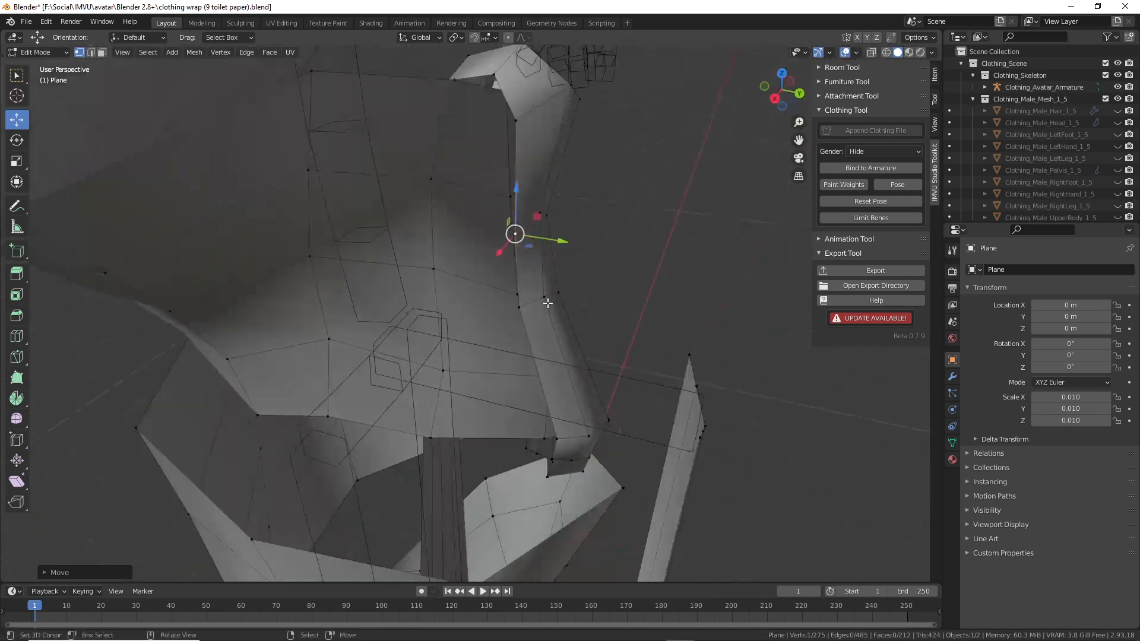
{"action": "key", "text": "ctrl+r"}
{"action": "left_click", "coordinate": [541, 271]}
{"action": "left_click", "coordinate": [542, 271]}
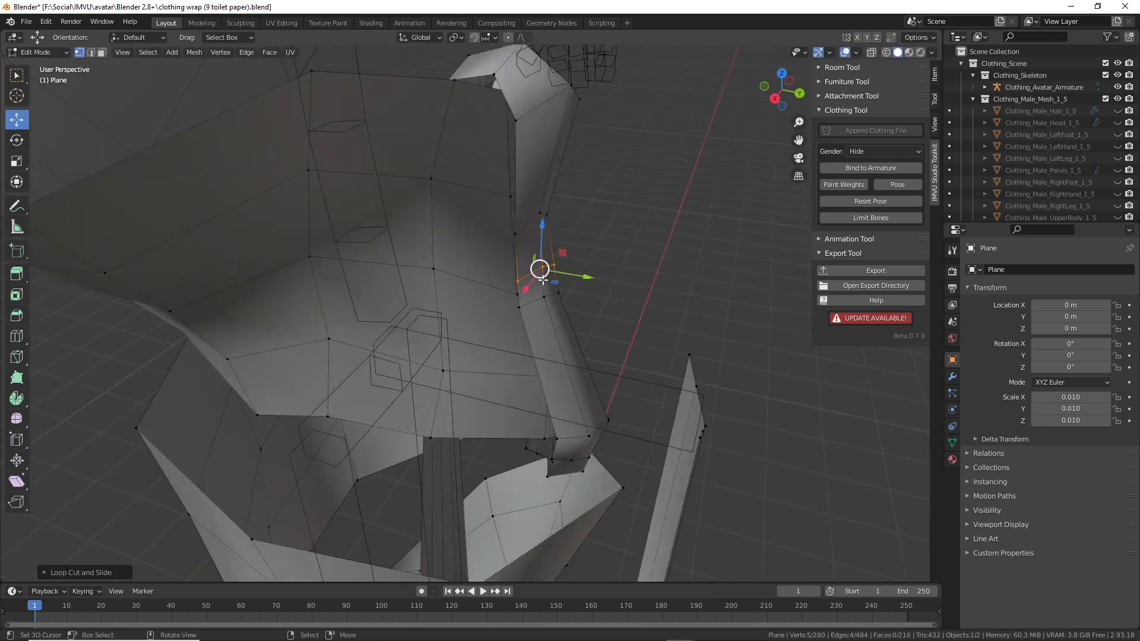
{"action": "key", "text": "g"}
{"action": "left_click", "coordinate": [555, 290]}
{"action": "middle_click_drag", "start_coordinate": [554, 289], "coordinate": [419, 311]}
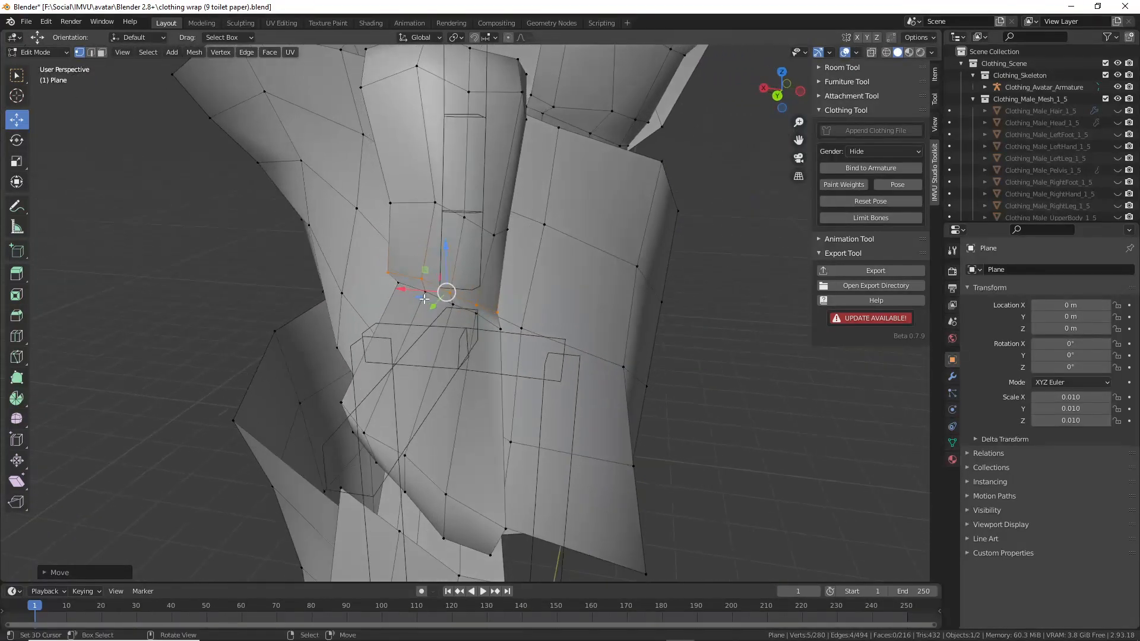
- Lower the new waist loop and reposition its edge vertex to form a fold over the crease
{"action": "key", "text": "g"}
{"action": "left_click", "coordinate": [422, 315]}
{"action": "middle_click_drag", "start_coordinate": [386, 270], "coordinate": [457, 302]}
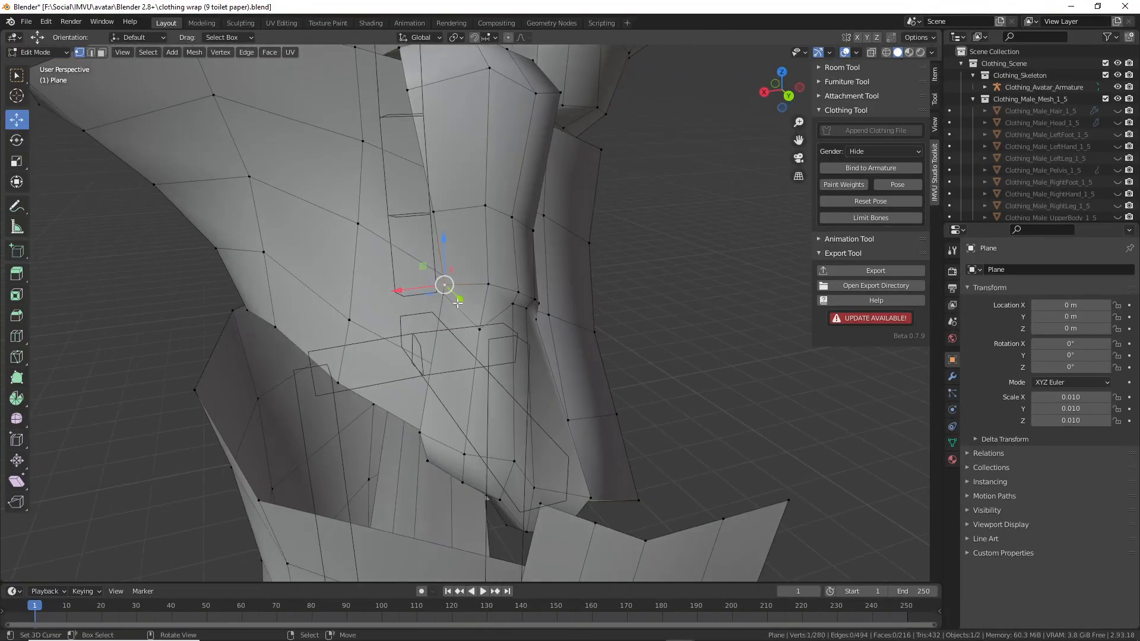
{"action": "left_click_drag", "start_coordinate": [443, 294], "coordinate": [441, 356]}
{"action": "middle_click_drag", "start_coordinate": [440, 357], "coordinate": [368, 286]}
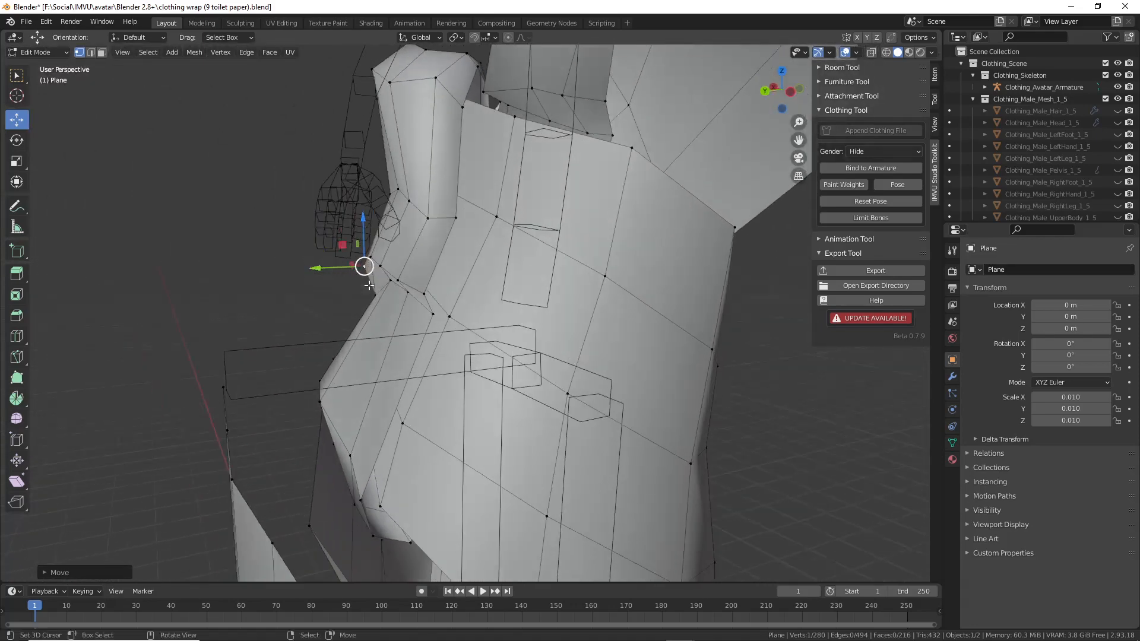
- Add a loop cut across the front strip's bulge below the waist fold and move it outward and down
{"action": "key", "text": "ctrl+r"}
{"action": "left_click", "coordinate": [350, 362]}
{"action": "key", "text": "g"}
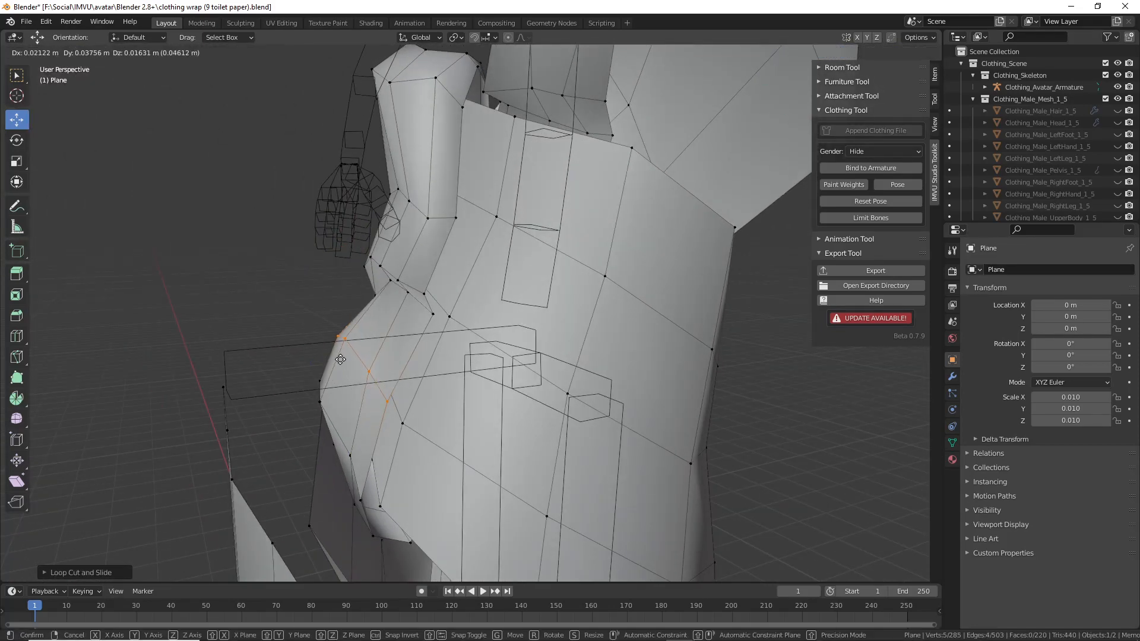
{"action": "left_click", "coordinate": [324, 383]}
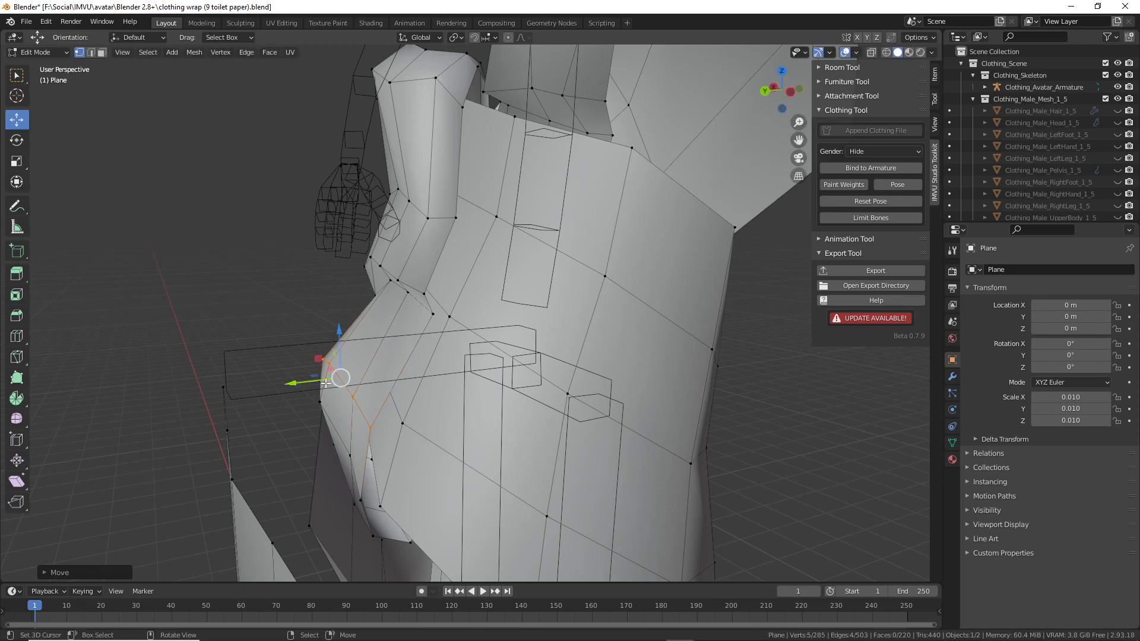
{"action": "middle_click_drag", "start_coordinate": [324, 383], "coordinate": [657, 336]}
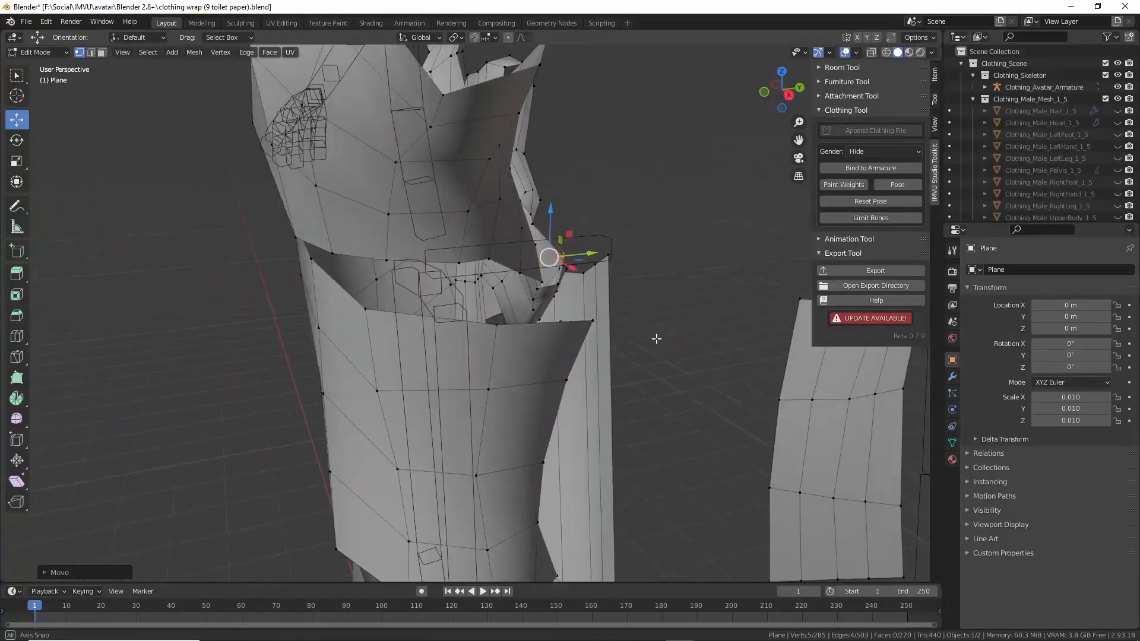
- Select the strip's edge loop inside the lower wrap's opening and move it outward
{"action": "scroll", "coordinate": [437, 292], "scroll_direction": "up", "scroll_amount": 3}
{"action": "right_click", "coordinate": [473, 255], "text": "alt"}
{"action": "middle_click_drag", "start_coordinate": [528, 259], "coordinate": [491, 270]}
{"action": "key", "text": "g"}
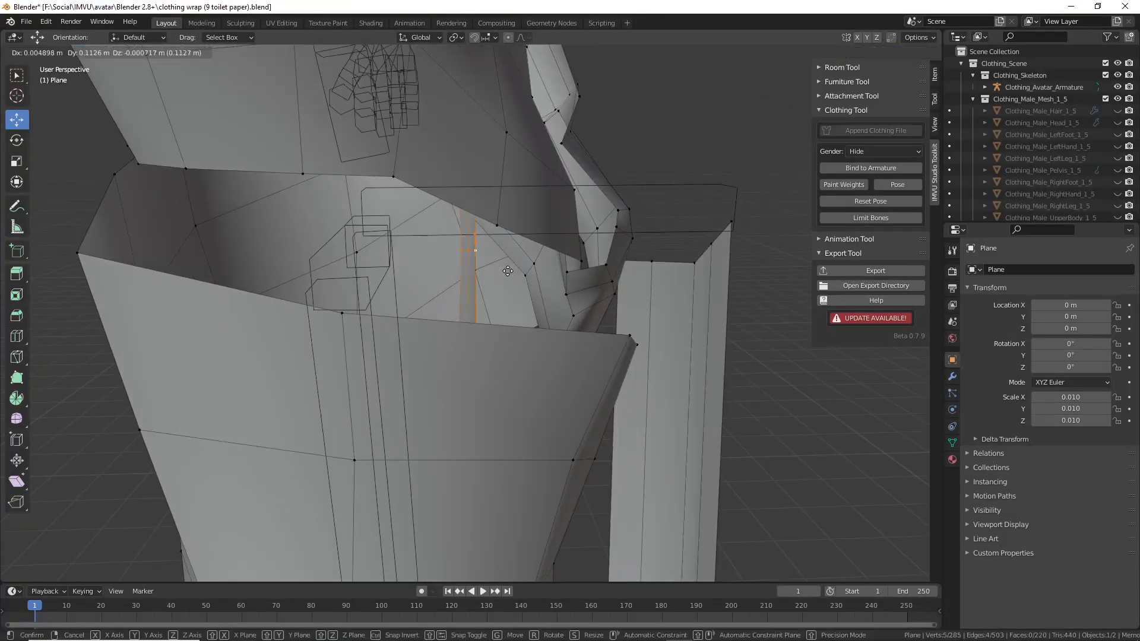
{"action": "left_click", "coordinate": [563, 273]}
{"action": "middle_click_drag", "start_coordinate": [515, 217], "coordinate": [459, 310]}
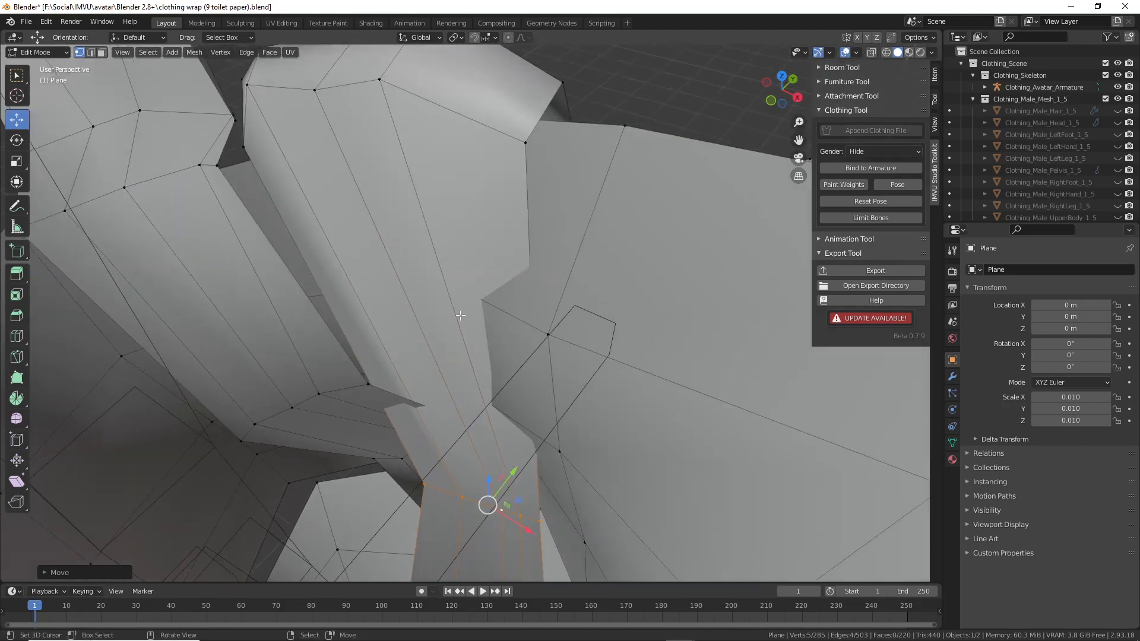
- Add a loop cut across the strip section beneath the chest bulge, slide it upward and move it inward
{"action": "key", "text": "ctrl+r"}
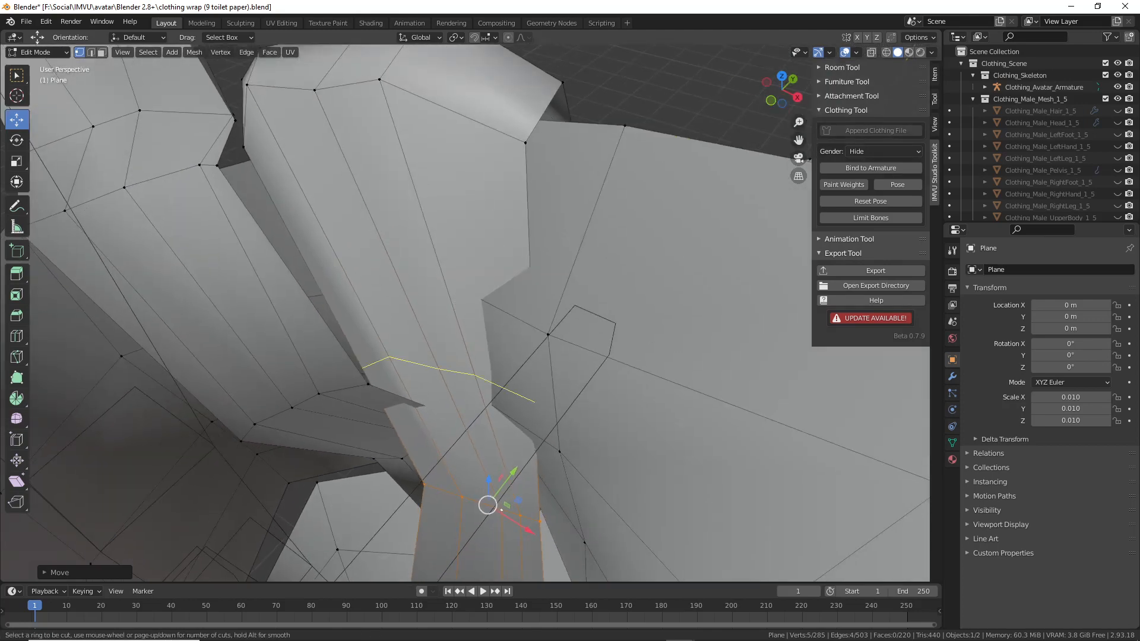
{"action": "left_click", "coordinate": [454, 297]}
{"action": "left_click", "coordinate": [448, 211]}
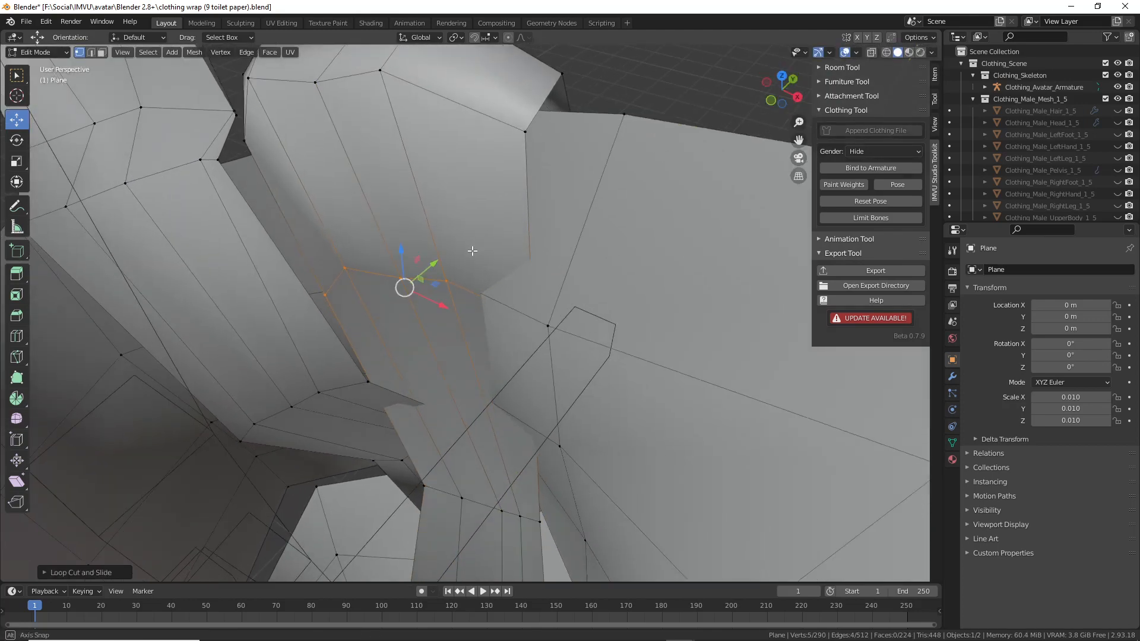
{"action": "middle_click_drag", "start_coordinate": [471, 249], "coordinate": [478, 260]}
{"action": "left_click_drag", "start_coordinate": [447, 298], "coordinate": [420, 347]}
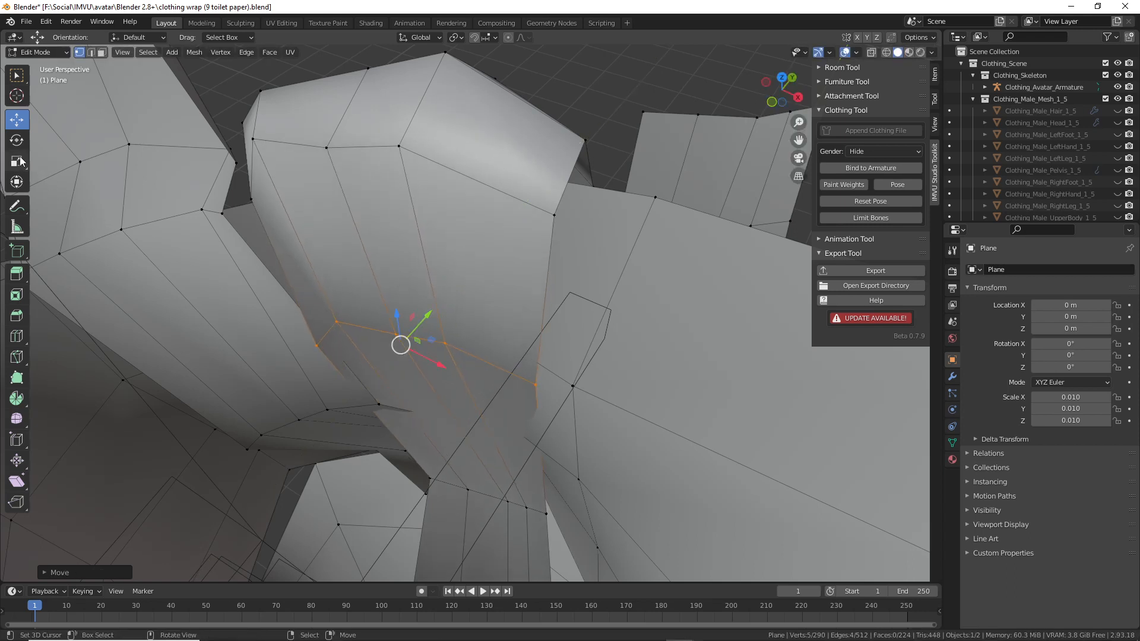
- Rotate the new loop beneath the chest bulge to tilt it and shift it slightly outward
{"action": "left_click", "coordinate": [16, 183]}
{"action": "left_click_drag", "start_coordinate": [396, 383], "coordinate": [416, 376]}
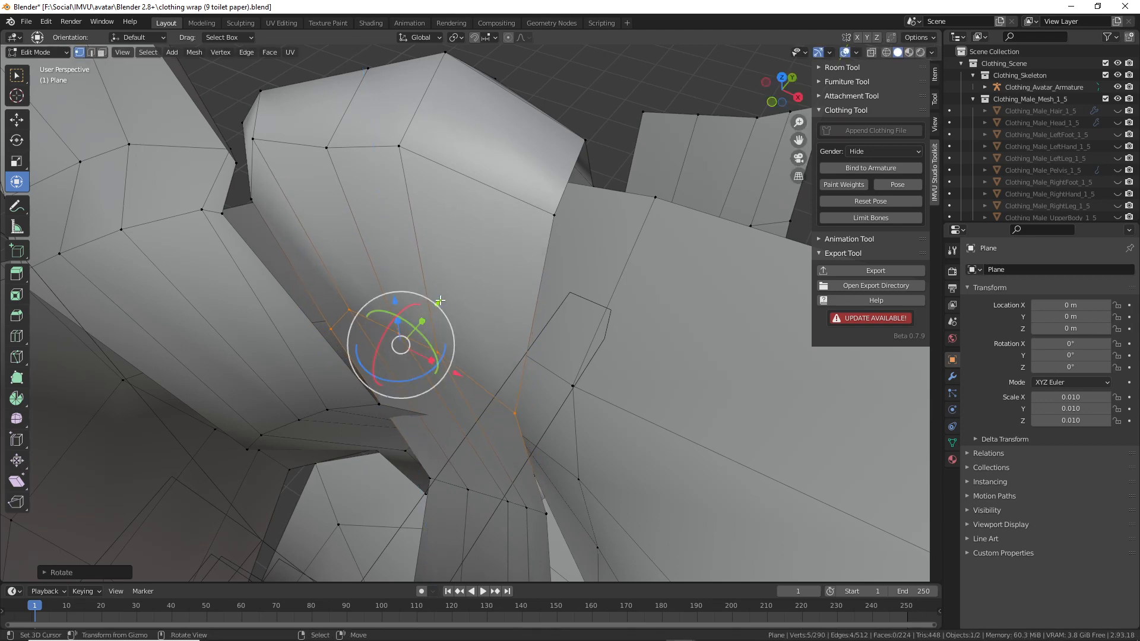
{"action": "mouse_move", "coordinate": [440, 300]}
{"action": "left_mouse_down"}
{"action": "mouse_move", "coordinate": [456, 279]}
{"action": "mouse_move", "coordinate": [451, 289]}
{"action": "left_mouse_up"}
{"action": "middle_click_drag", "start_coordinate": [452, 291], "coordinate": [412, 324]}
- Reposition the new loop's vertices one by one so they line up with the edge rows of the adjoining strips
{"action": "left_click", "coordinate": [527, 291]}
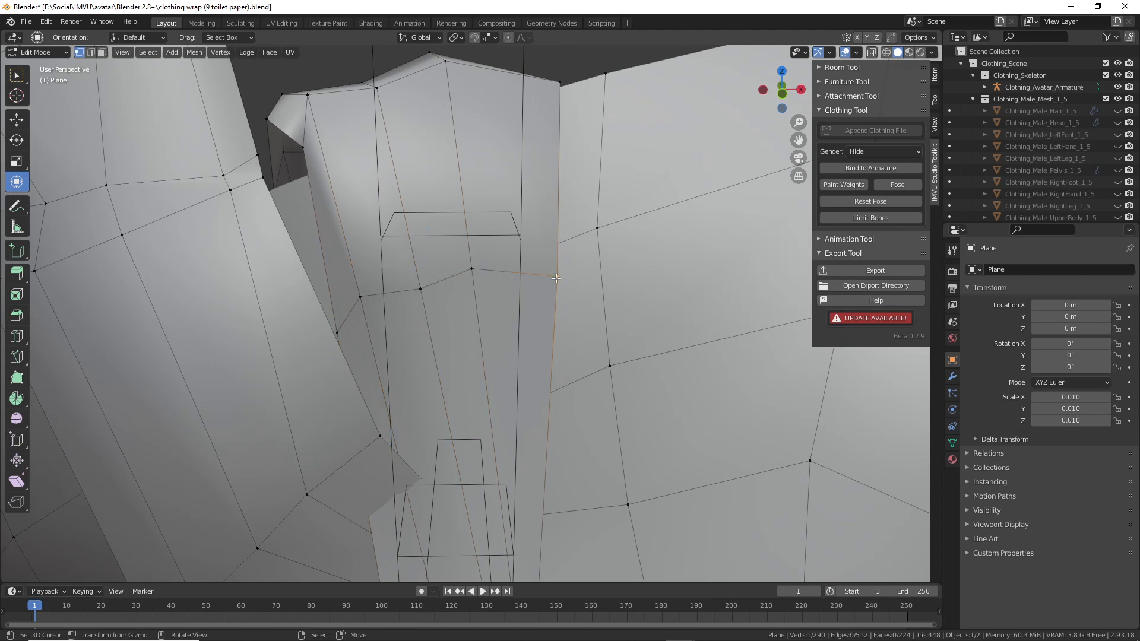
{"action": "left_click", "coordinate": [558, 275]}
{"action": "key", "text": "shift+v"}
{"action": "left_click", "coordinate": [591, 266]}
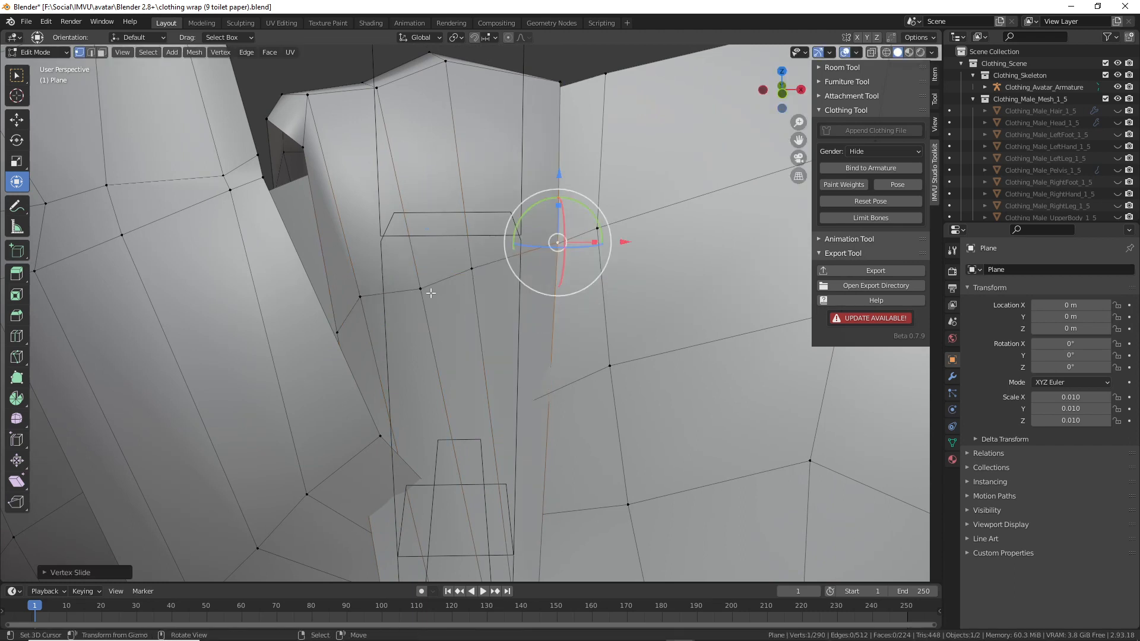
{"action": "right_click", "coordinate": [371, 298]}
{"action": "key", "text": "g"}
{"action": "left_click", "coordinate": [382, 325]}
{"action": "right_click_drag", "start_coordinate": [416, 293], "coordinate": [465, 286]}
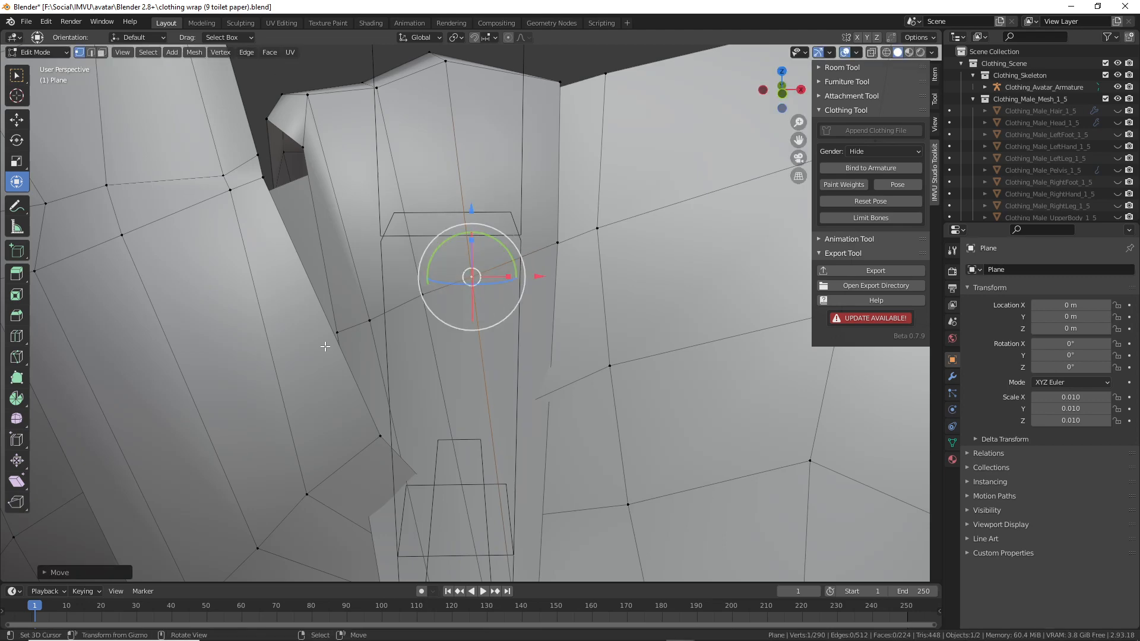
{"action": "middle_click_drag", "start_coordinate": [325, 346], "coordinate": [304, 346]}
{"action": "right_click_drag", "start_coordinate": [276, 338], "coordinate": [277, 344]}
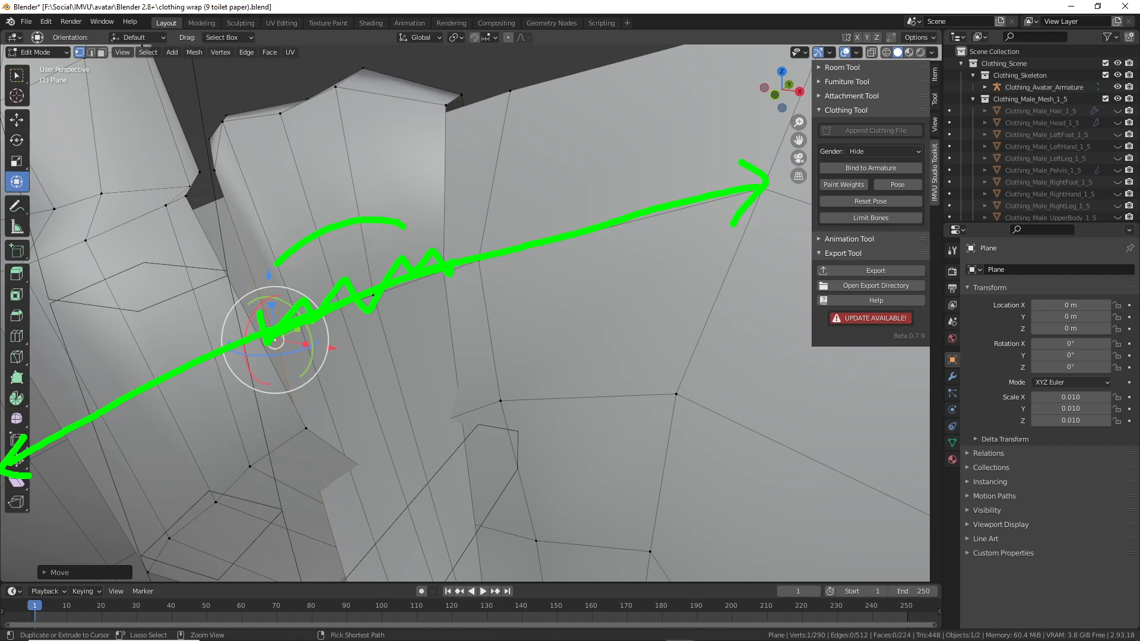
{"action": "left_click_drag", "start_coordinate": [276, 264], "coordinate": [595, 176]}
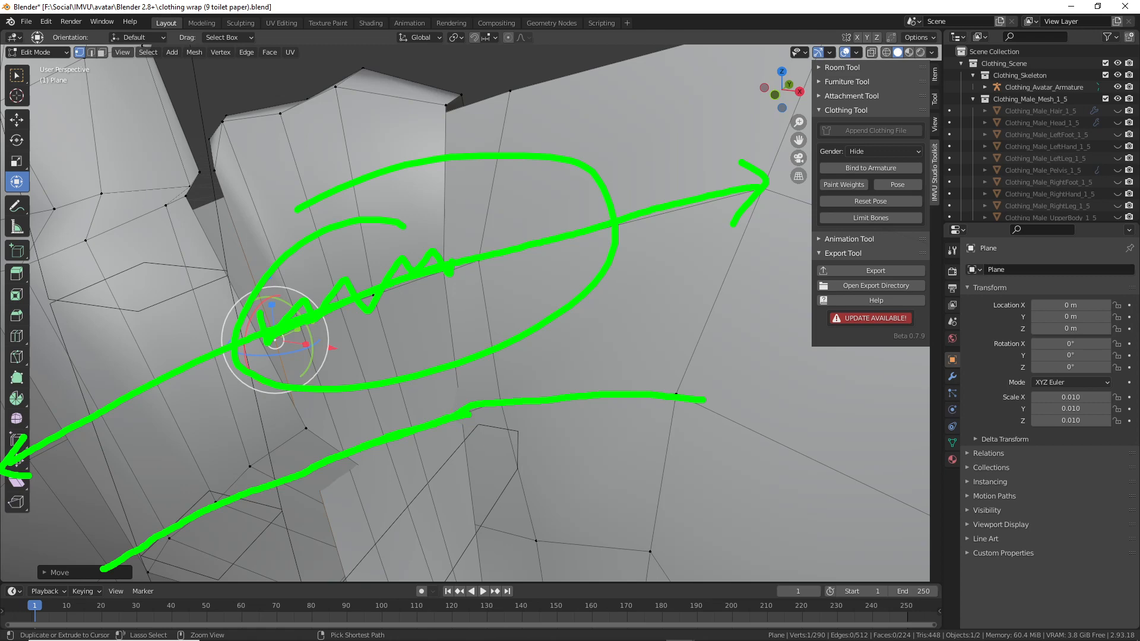
{"action": "key", "text": "Escape"}
- Add a second loop cut across the same strip, level with the next neighbouring edge row, and adjust its position
{"action": "middle_click_drag", "start_coordinate": [361, 453], "coordinate": [419, 260], "text": "shift"}
{"action": "middle_click_drag", "start_coordinate": [438, 348], "coordinate": [411, 399]}
{"action": "key", "text": "ctrl"}
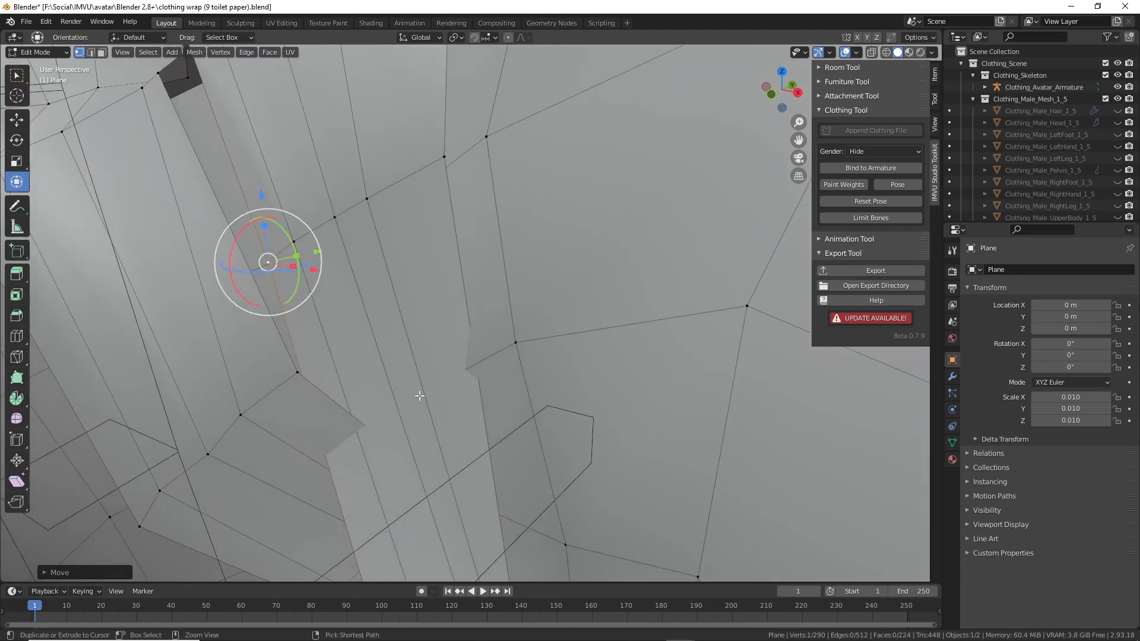
{"action": "key", "text": "ctrl+r"}
{"action": "left_click", "coordinate": [426, 383]}
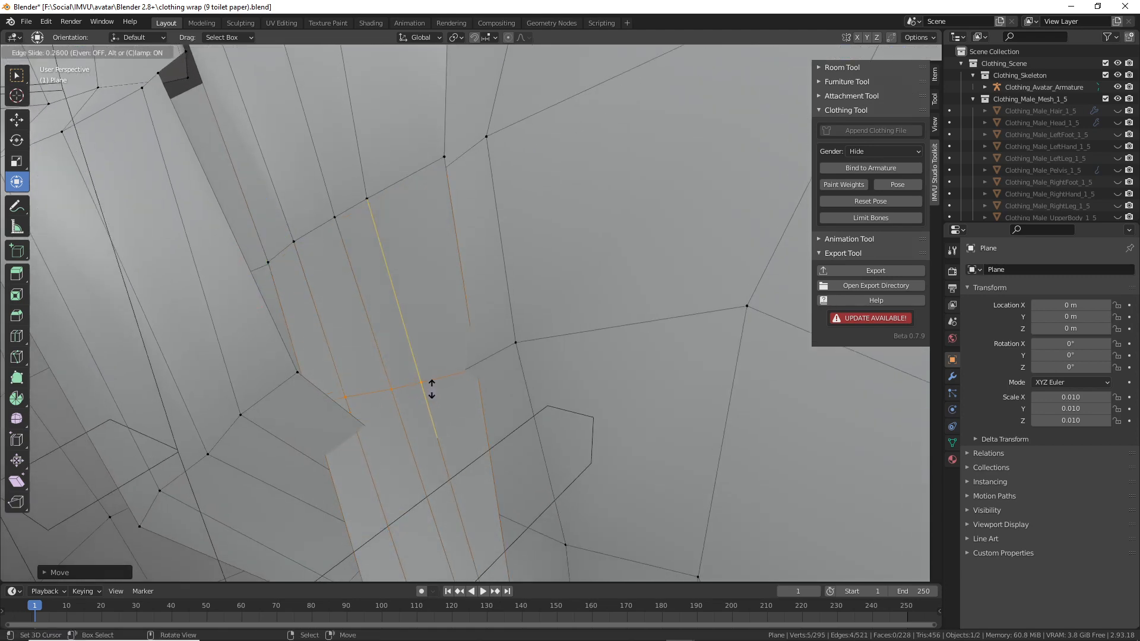
{"action": "left_click", "coordinate": [432, 389]}
{"action": "middle_click_drag", "start_coordinate": [431, 389], "coordinate": [485, 392]}
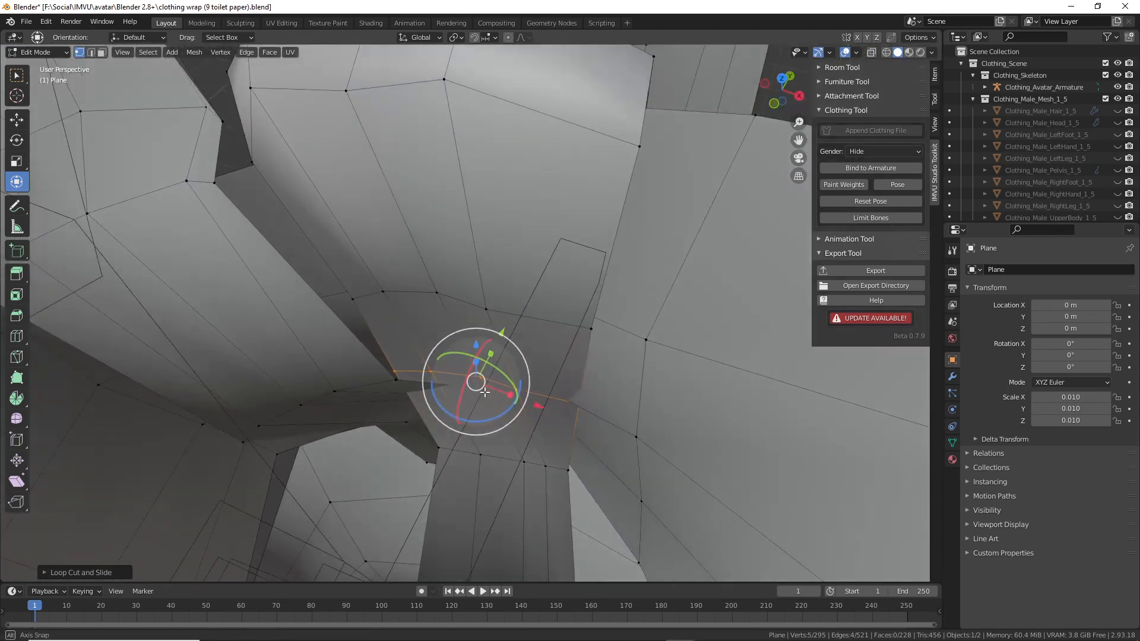
{"action": "left_click_drag", "start_coordinate": [485, 393], "coordinate": [487, 408]}
{"action": "middle_click_drag", "start_coordinate": [488, 407], "coordinate": [421, 323]}
{"action": "left_click_drag", "start_coordinate": [418, 212], "coordinate": [421, 239]}
{"action": "middle_click_drag", "start_coordinate": [466, 301], "coordinate": [617, 273]}
- Move the vertices of the adjoining strip's diagonal edge row individually to even out the row
{"action": "left_click_drag", "start_coordinate": [604, 256], "coordinate": [604, 257]}
{"action": "middle_click_drag", "start_coordinate": [605, 256], "coordinate": [566, 304]}
{"action": "middle_click_drag", "start_coordinate": [548, 314], "coordinate": [473, 386]}
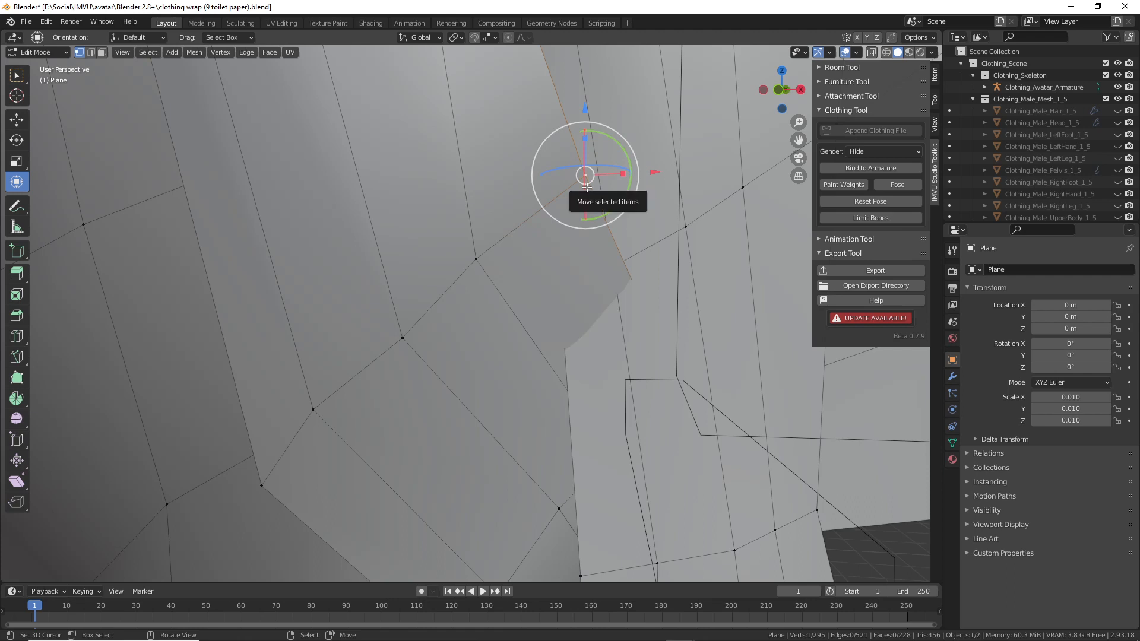
{"action": "left_click_drag", "start_coordinate": [587, 186], "coordinate": [599, 262]}
{"action": "left_click", "coordinate": [476, 259]}
{"action": "left_click_drag", "start_coordinate": [485, 269], "coordinate": [491, 314]}
{"action": "right_click_drag", "start_coordinate": [414, 332], "coordinate": [421, 356]}
{"action": "right_click_drag", "start_coordinate": [267, 499], "coordinate": [237, 477]}
{"action": "right_click_drag", "start_coordinate": [309, 412], "coordinate": [327, 411]}
- Select the adjoining strip's diagonal edge loop, lower and rotate it, and move it outward
{"action": "scroll", "coordinate": [546, 332], "scroll_direction": "down", "scroll_amount": 2}
{"action": "middle_click_drag", "start_coordinate": [546, 334], "coordinate": [376, 345]}
{"action": "right_click", "coordinate": [336, 295], "text": "alt"}
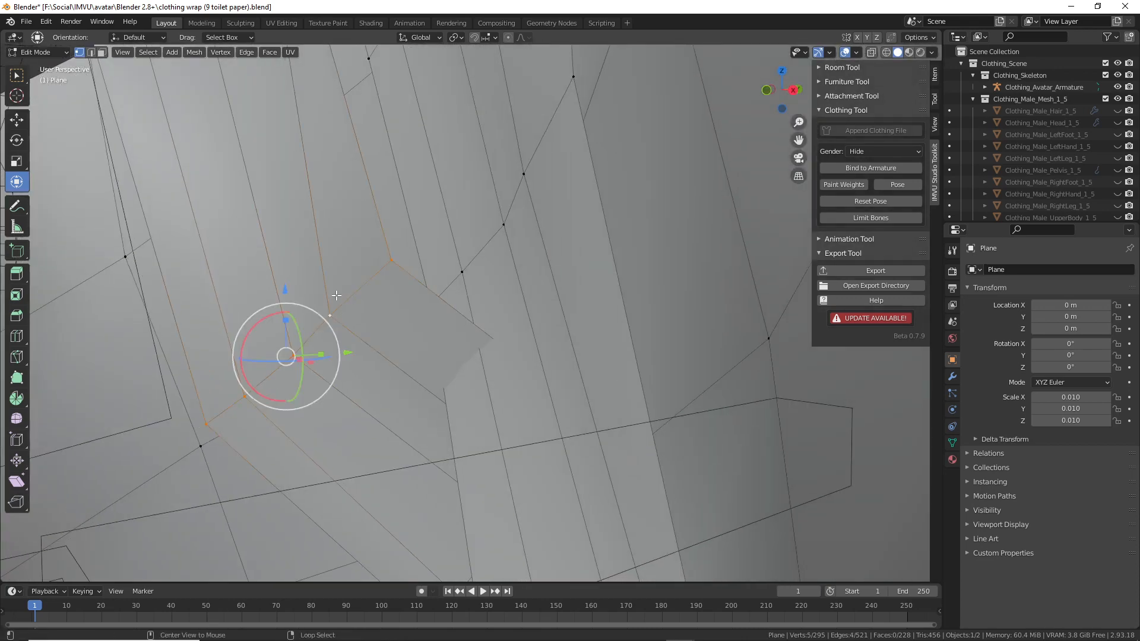
{"action": "left_click_drag", "start_coordinate": [283, 287], "coordinate": [287, 306]}
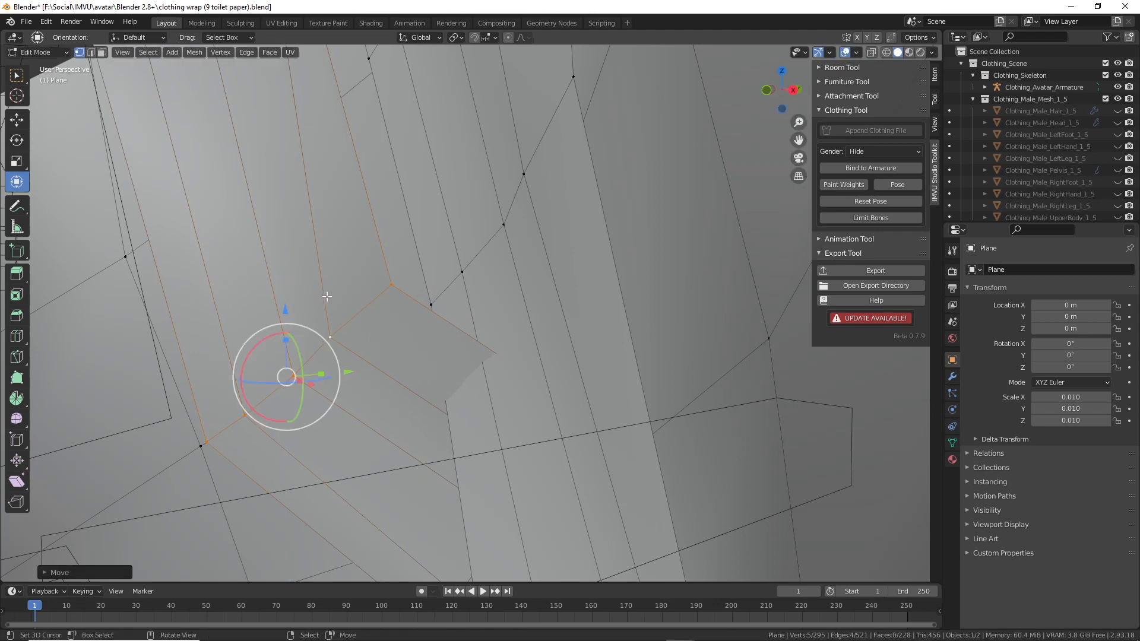
{"action": "middle_click_drag", "start_coordinate": [287, 305], "coordinate": [413, 438]}
{"action": "left_click_drag", "start_coordinate": [495, 536], "coordinate": [493, 541]}
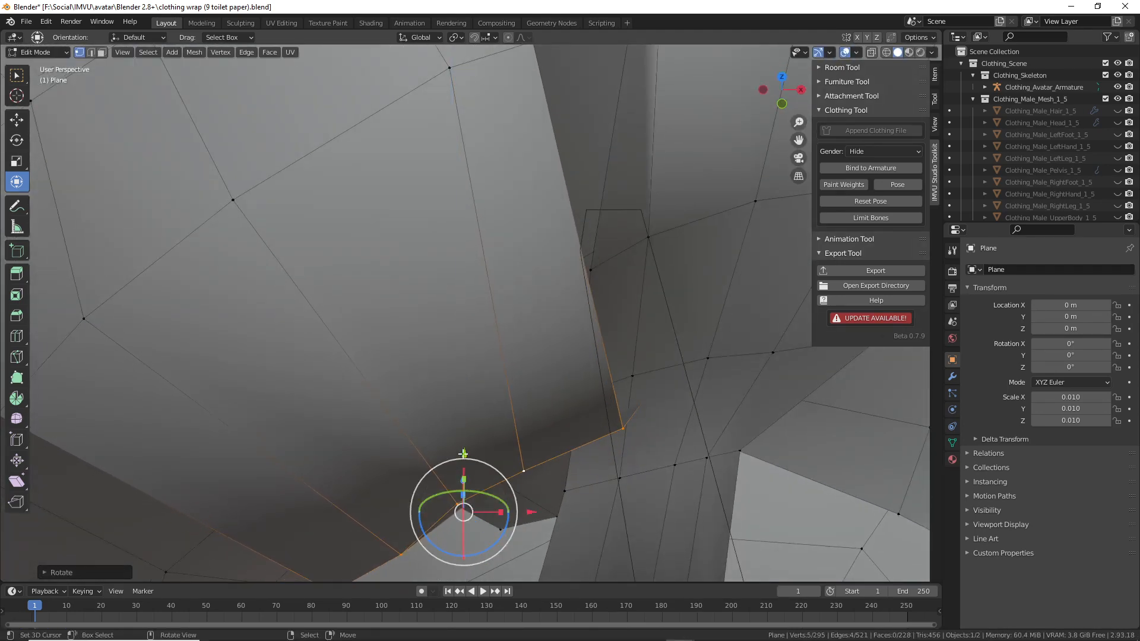
{"action": "left_click_drag", "start_coordinate": [463, 453], "coordinate": [458, 423]}
{"action": "scroll", "coordinate": [458, 423], "scroll_direction": "down", "scroll_amount": 3}
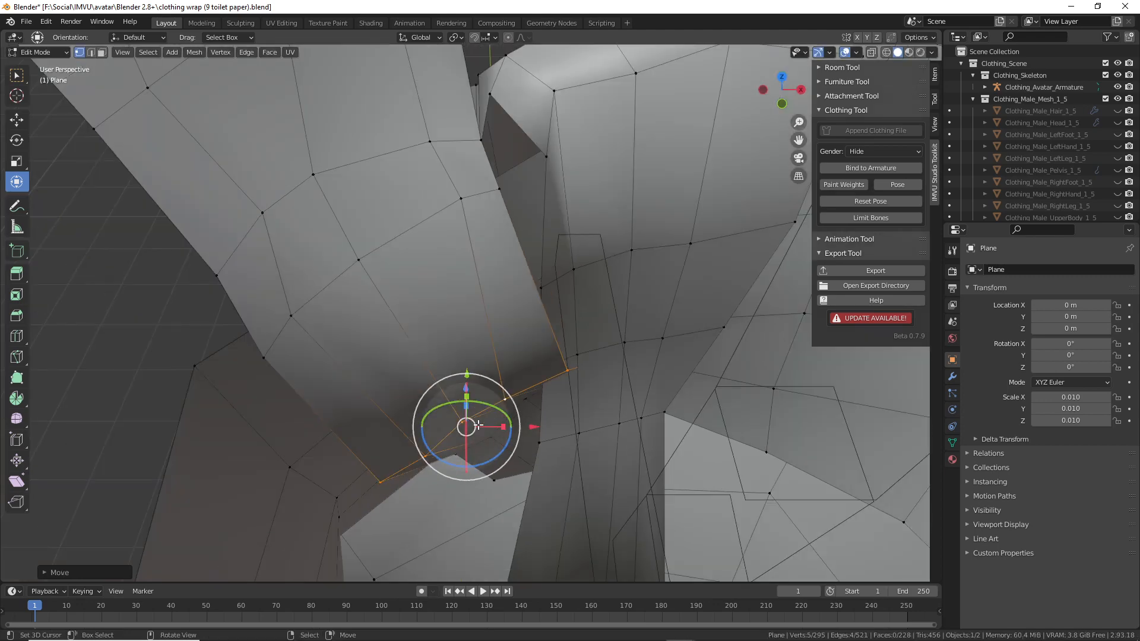
{"action": "middle_click_drag", "start_coordinate": [458, 423], "coordinate": [404, 412]}
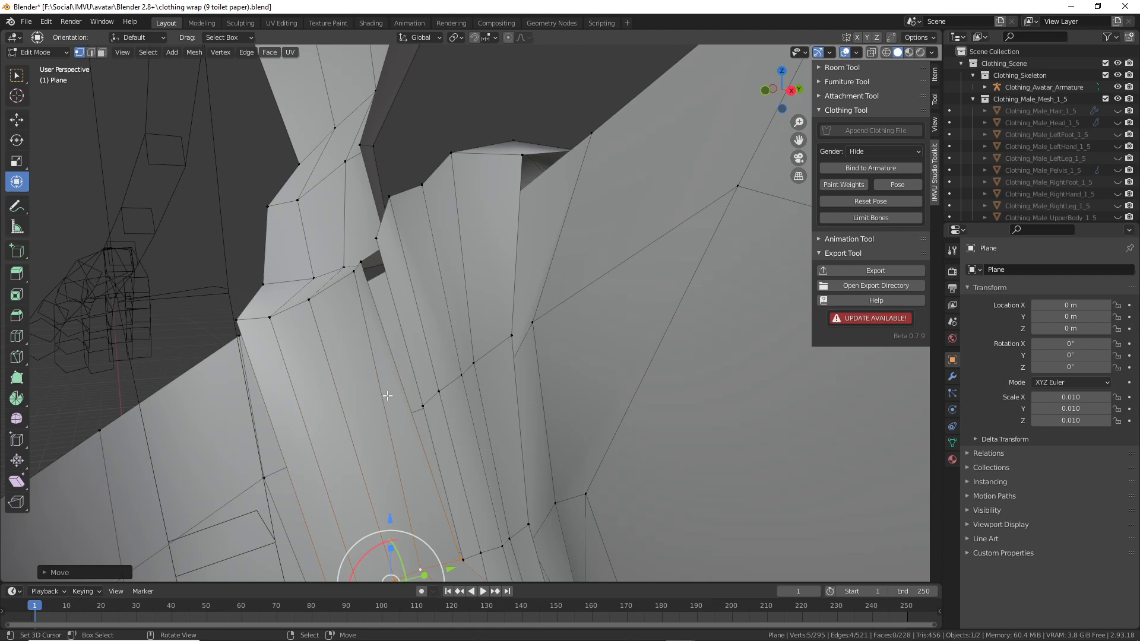
- Add a loop cut across the adjoining strip in line with the neighbouring edge rows and move it inward
{"action": "middle_click_drag", "start_coordinate": [387, 395], "coordinate": [492, 373]}
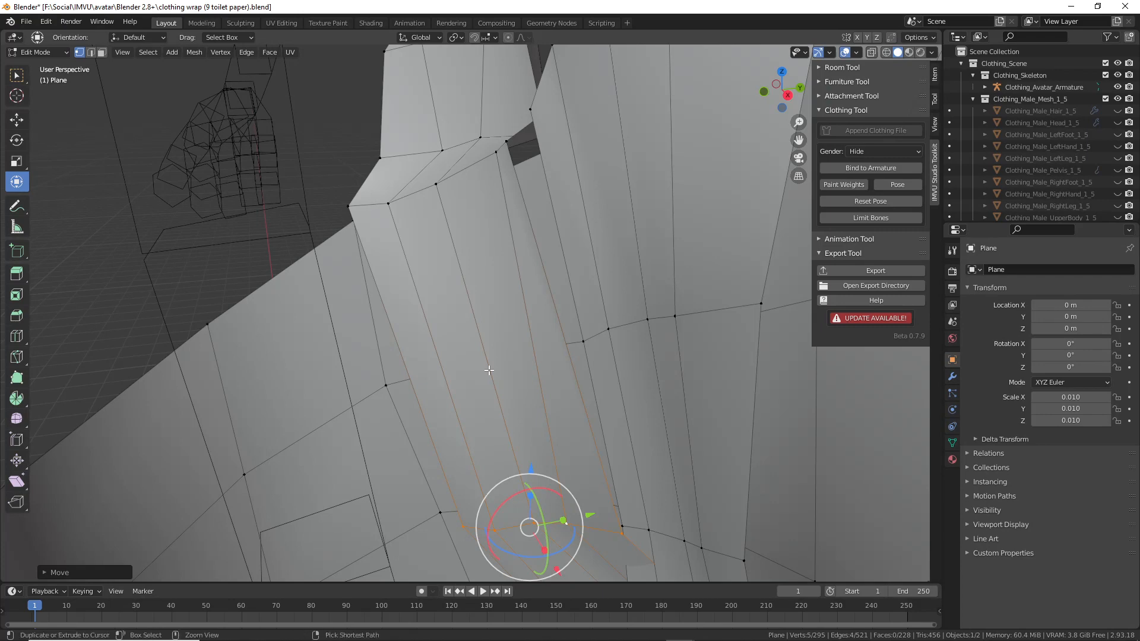
{"action": "left_click", "coordinate": [488, 365]}
{"action": "left_click", "coordinate": [484, 367]}
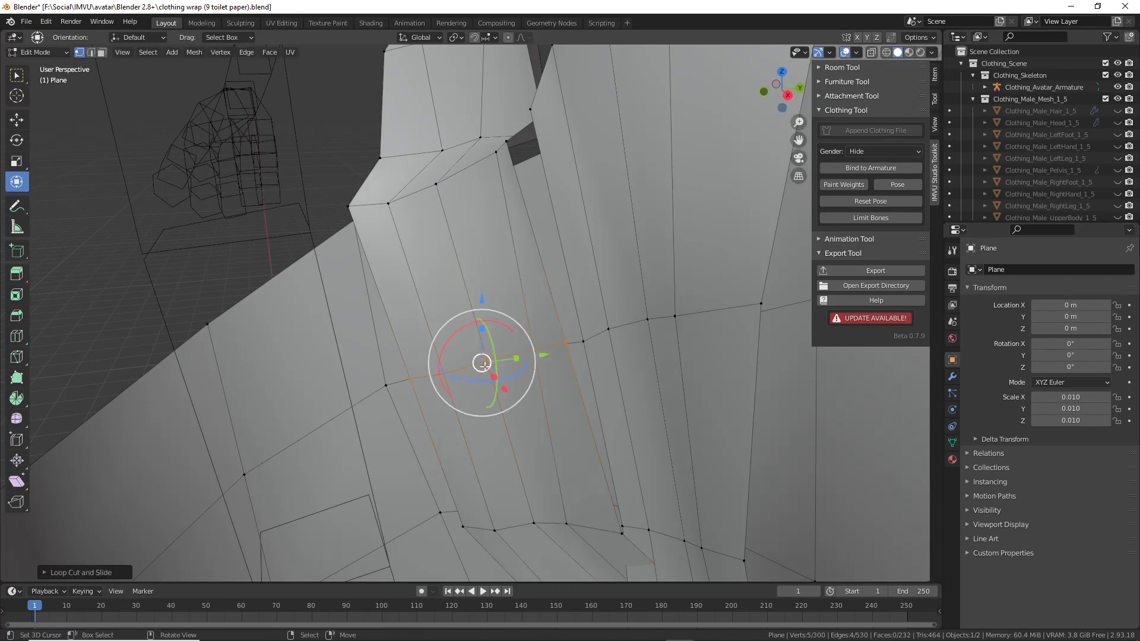
{"action": "middle_click_drag", "start_coordinate": [484, 367], "coordinate": [640, 405]}
{"action": "left_click_drag", "start_coordinate": [556, 279], "coordinate": [567, 294]}
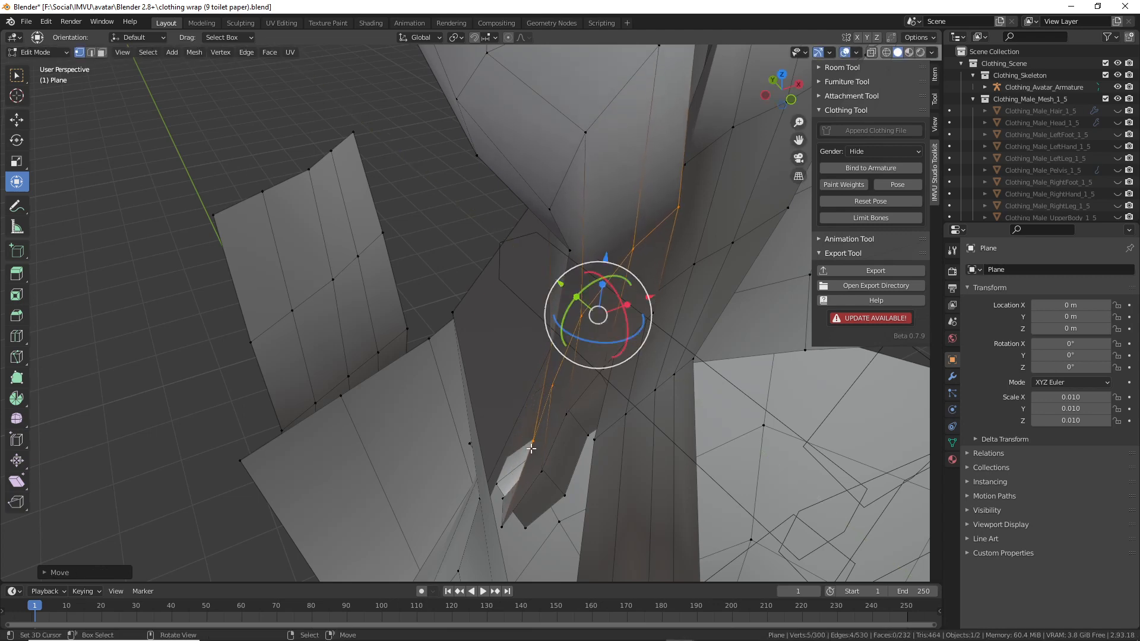
- Slide the two outer vertices of the folded strip's lower edge row upward along their edges
{"action": "scroll", "coordinate": [541, 374], "scroll_direction": "up", "scroll_amount": 8}
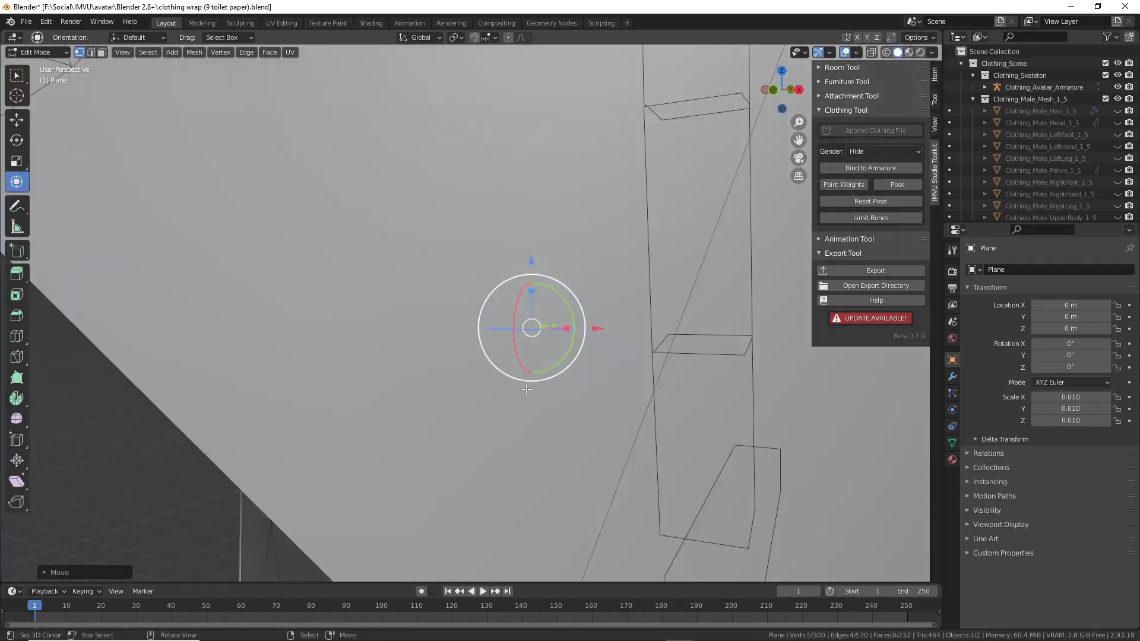
{"action": "middle_click_drag", "start_coordinate": [526, 389], "coordinate": [455, 350], "text": "shift"}
{"action": "middle_click_drag", "start_coordinate": [449, 453], "coordinate": [457, 392]}
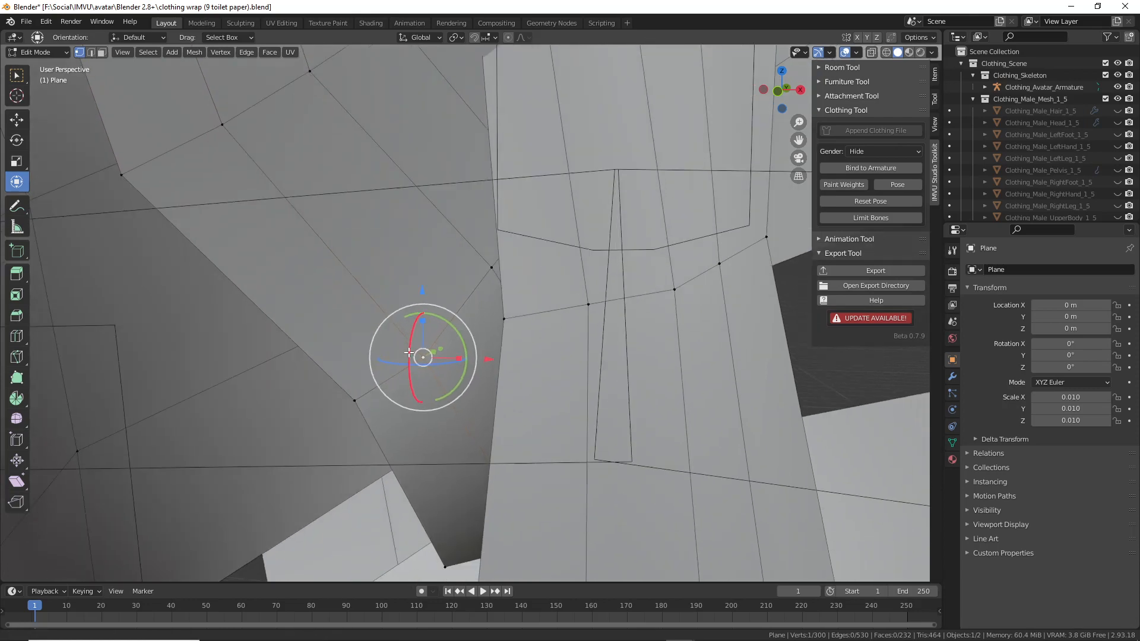
{"action": "key", "text": "shift+v"}
{"action": "left_click", "coordinate": [392, 355]}
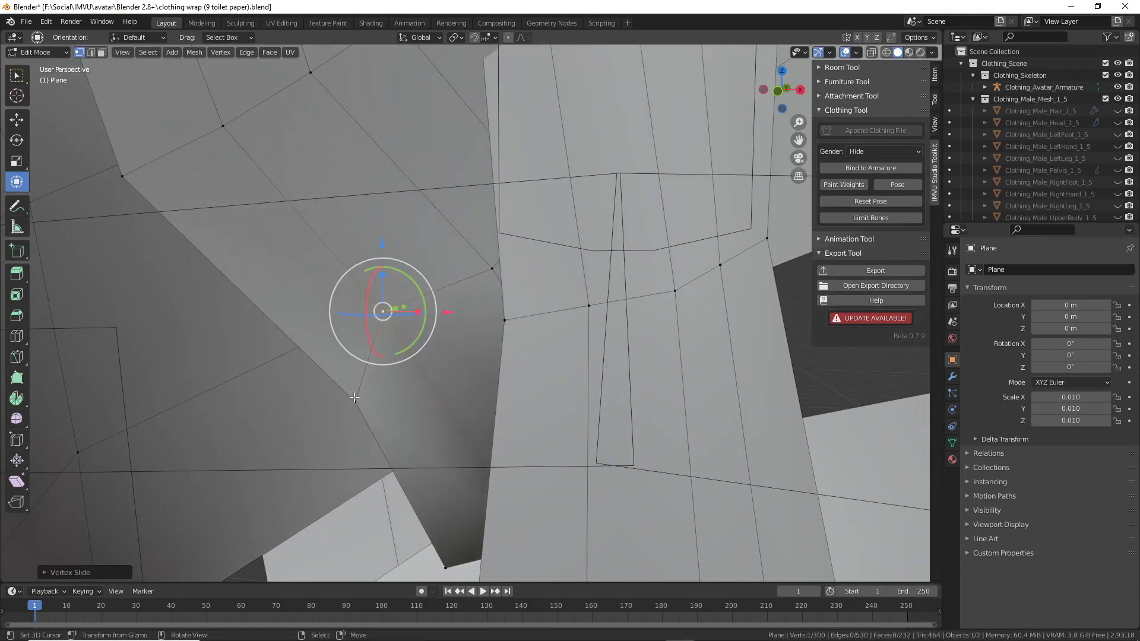
{"action": "left_click", "coordinate": [353, 398]}
{"action": "key", "text": "g"}
{"action": "key", "text": "g"}
{"action": "left_click", "coordinate": [282, 343]}
- Slide the first vertices of the overlapping strip's cross row downward along their edges
{"action": "middle_click_drag", "start_coordinate": [285, 341], "coordinate": [473, 288]}
{"action": "middle_click_drag", "start_coordinate": [522, 211], "coordinate": [287, 311]}
{"action": "left_click", "coordinate": [524, 211]}
{"action": "key", "text": "shift+v"}
{"action": "left_click", "coordinate": [542, 229]}
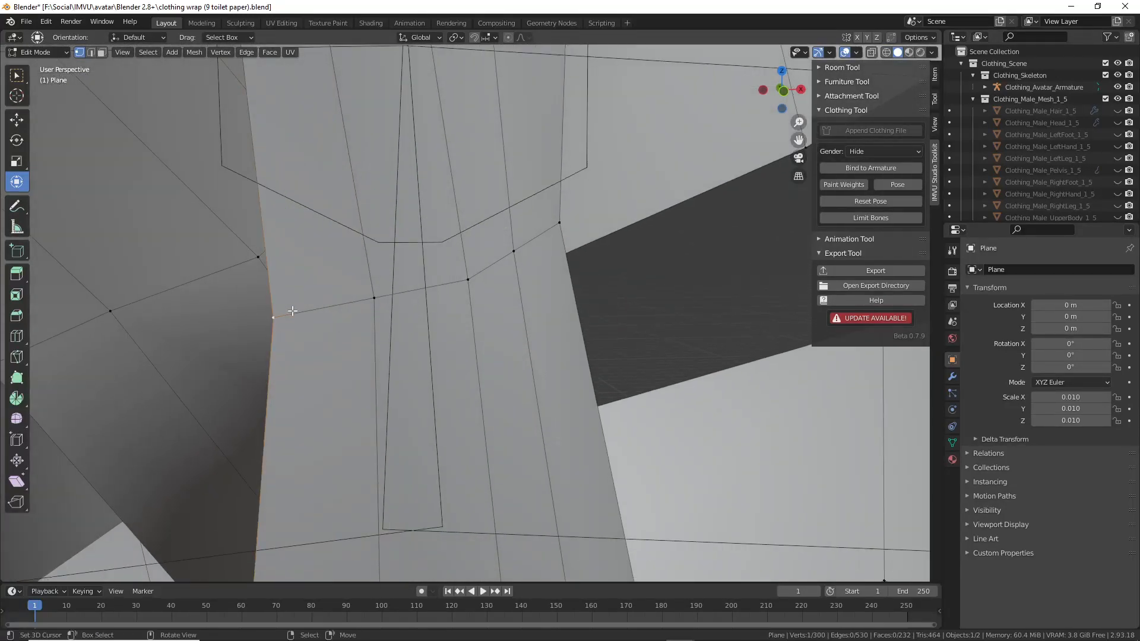
{"action": "key", "text": "shift+v"}
{"action": "left_click", "coordinate": [291, 390]}
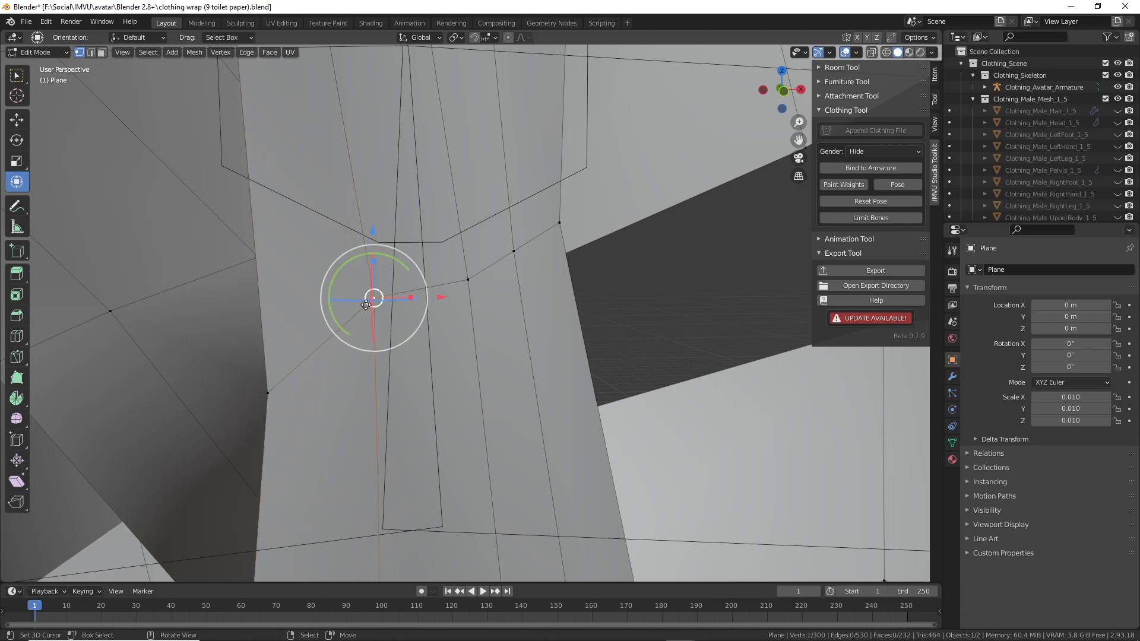
{"action": "key", "text": "shift+v"}
{"action": "left_click", "coordinate": [372, 368]}
- Slide the row's remaining three vertices downward along their edges to form an even diagonal
{"action": "right_click", "coordinate": [469, 281]}
{"action": "key", "text": "shift+v"}
{"action": "left_click", "coordinate": [478, 308]}
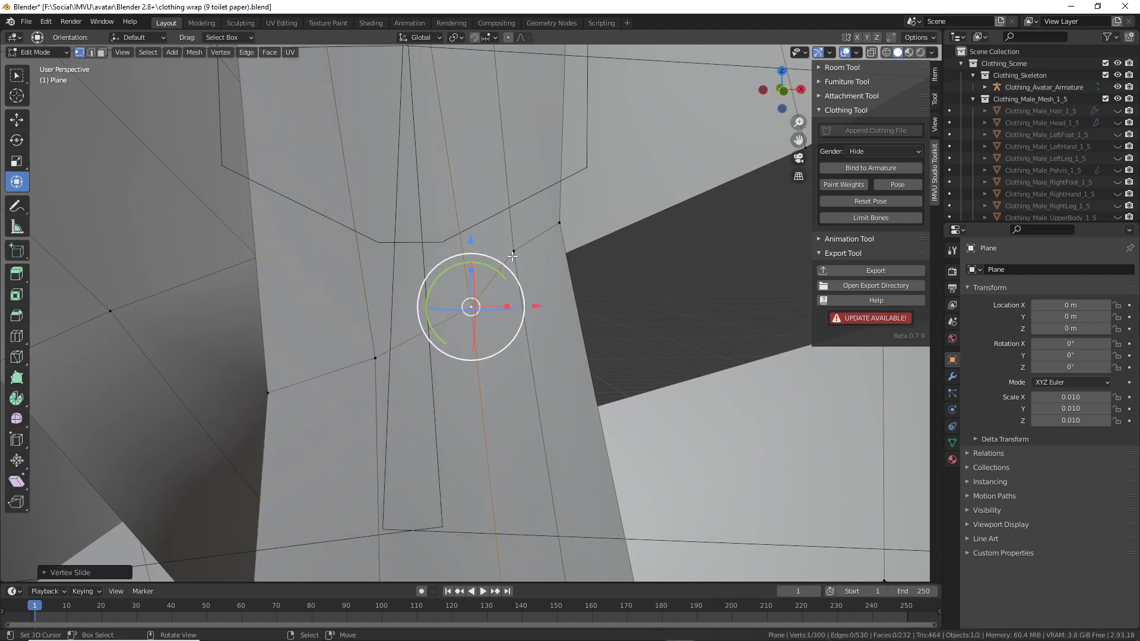
{"action": "right_click", "coordinate": [514, 252]}
{"action": "key", "text": "shift+v"}
{"action": "left_click", "coordinate": [518, 275]}
{"action": "right_click", "coordinate": [559, 224]}
{"action": "key", "text": "shift+v"}
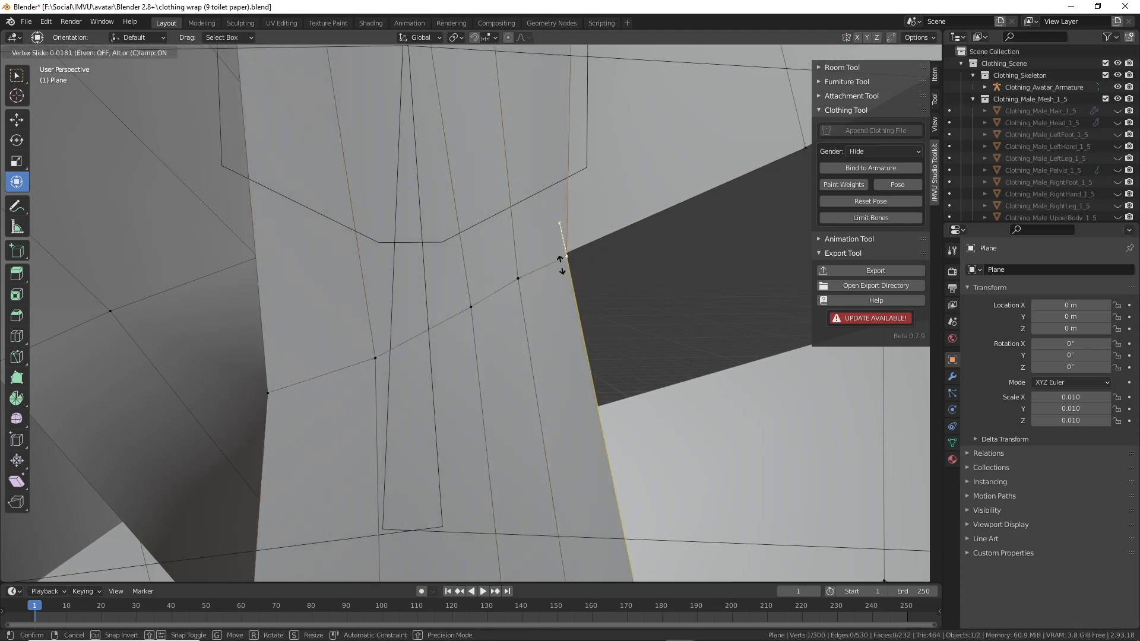
{"action": "left_click", "coordinate": [560, 264]}
- Add a loop cut across the strip inside the diagonal hip wrap and move it outward
{"action": "middle_click_drag", "start_coordinate": [560, 264], "coordinate": [475, 296]}
{"action": "middle_click_drag", "start_coordinate": [475, 296], "coordinate": [384, 373]}
{"action": "middle_click_drag", "start_coordinate": [452, 448], "coordinate": [490, 389], "text": "shift"}
{"action": "scroll", "coordinate": [475, 359], "scroll_direction": "up", "scroll_amount": 4}
{"action": "middle_click_drag", "start_coordinate": [489, 389], "coordinate": [393, 321]}
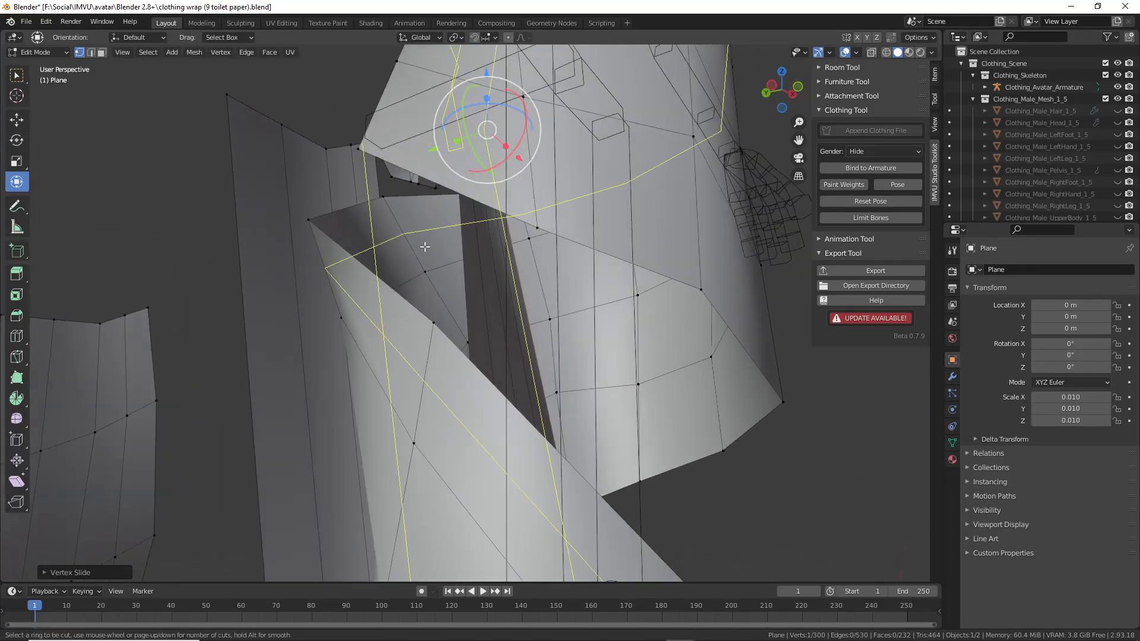
{"action": "left_click", "coordinate": [401, 552]}
{"action": "middle_click_drag", "start_coordinate": [400, 552], "coordinate": [494, 5]}
{"action": "middle_click_drag", "start_coordinate": [482, 196], "coordinate": [508, 273]}
{"action": "left_click_drag", "start_coordinate": [420, 332], "coordinate": [399, 332]}
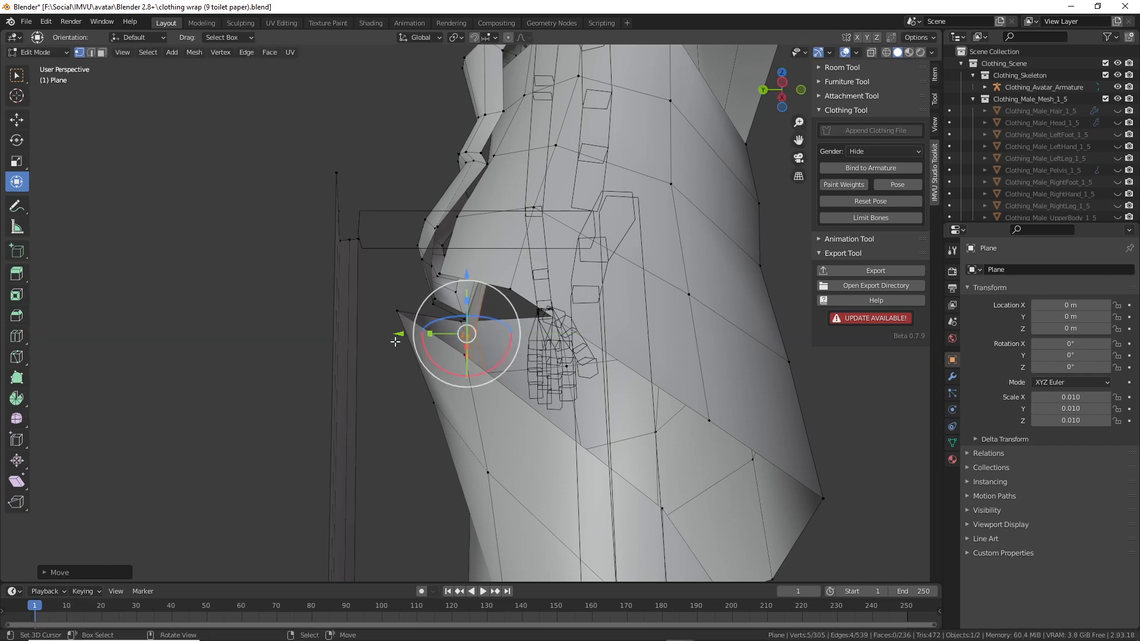
- Reposition the selected cross row inside the hip wrap, add another loop cut close to it, and move the new row outward
{"action": "middle_click_drag", "start_coordinate": [400, 333], "coordinate": [480, 375]}
{"action": "key", "text": "g"}
{"action": "left_click", "coordinate": [445, 354]}
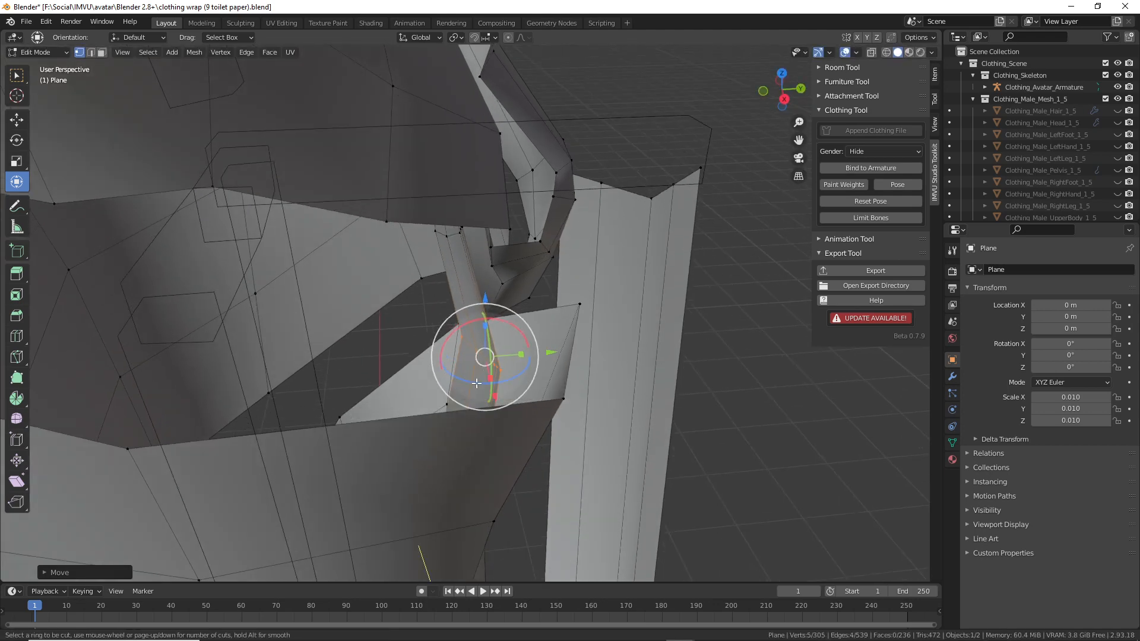
{"action": "left_click", "coordinate": [476, 384]}
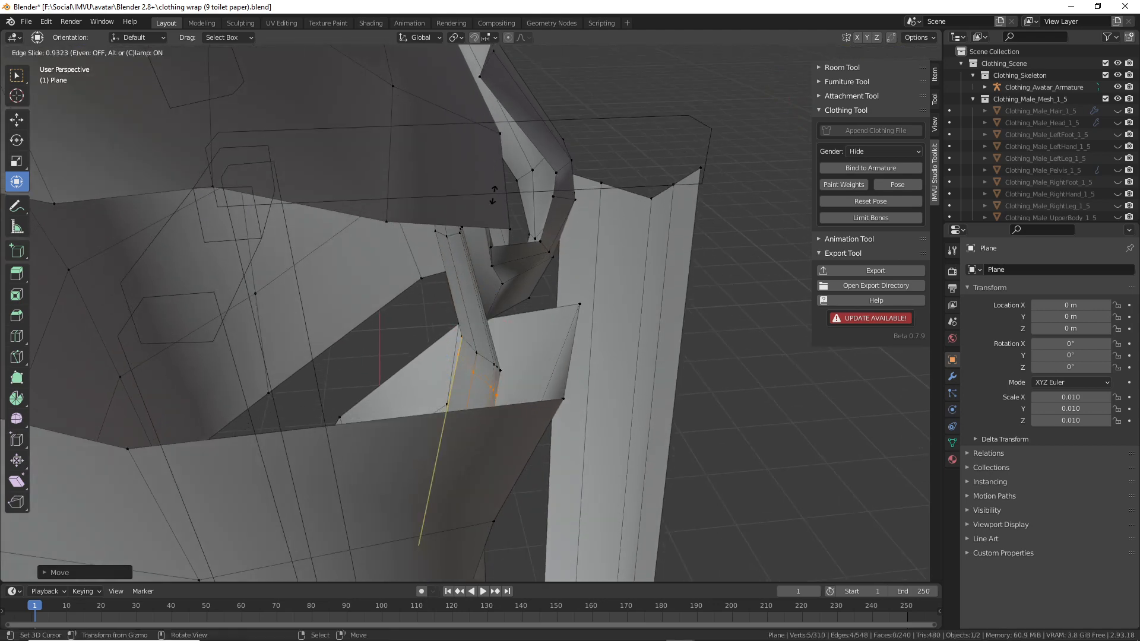
{"action": "left_click", "coordinate": [491, 202]}
{"action": "key", "text": "g"}
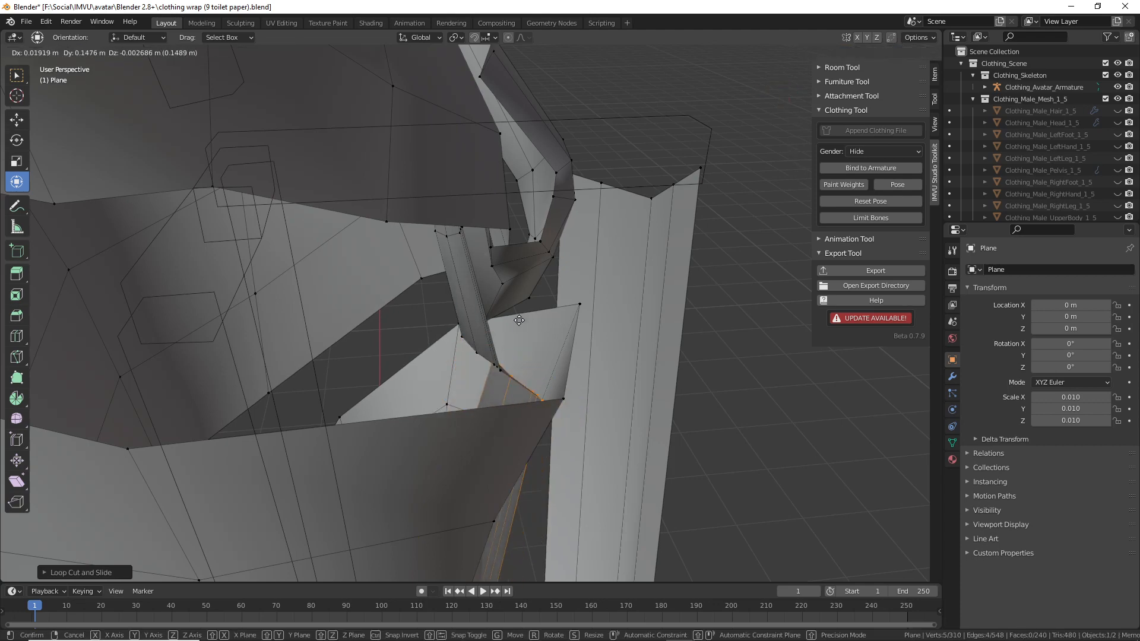
{"action": "left_click", "coordinate": [515, 310]}
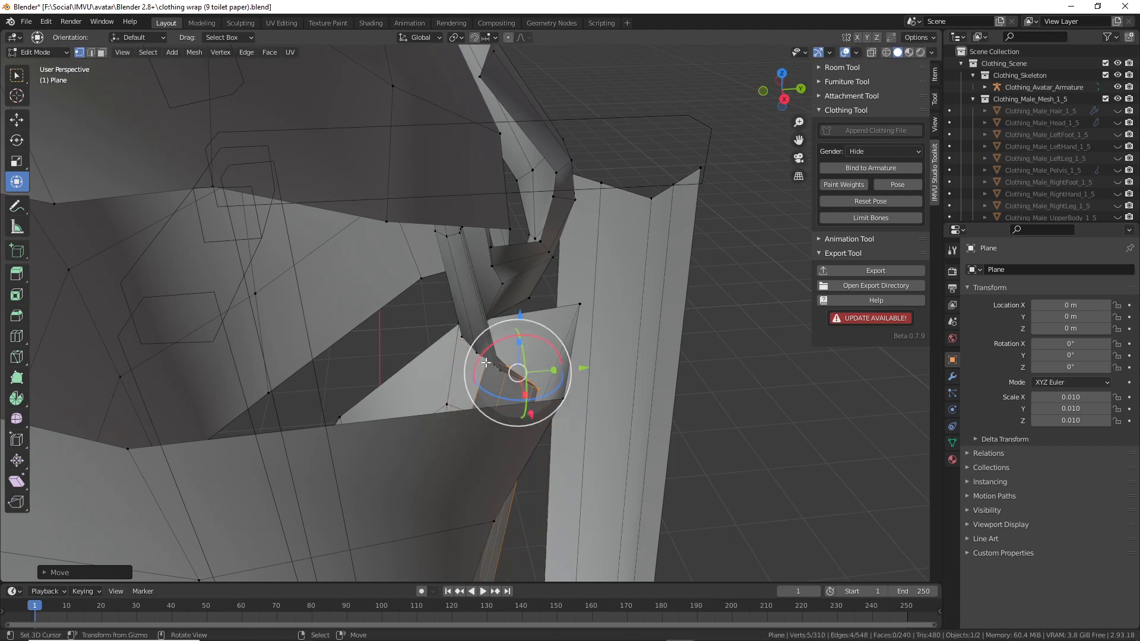
- Move the narrow strip's cross rows where it bends inside the hip wrap to shape the fold
{"action": "middle_click_drag", "start_coordinate": [485, 362], "coordinate": [501, 392]}
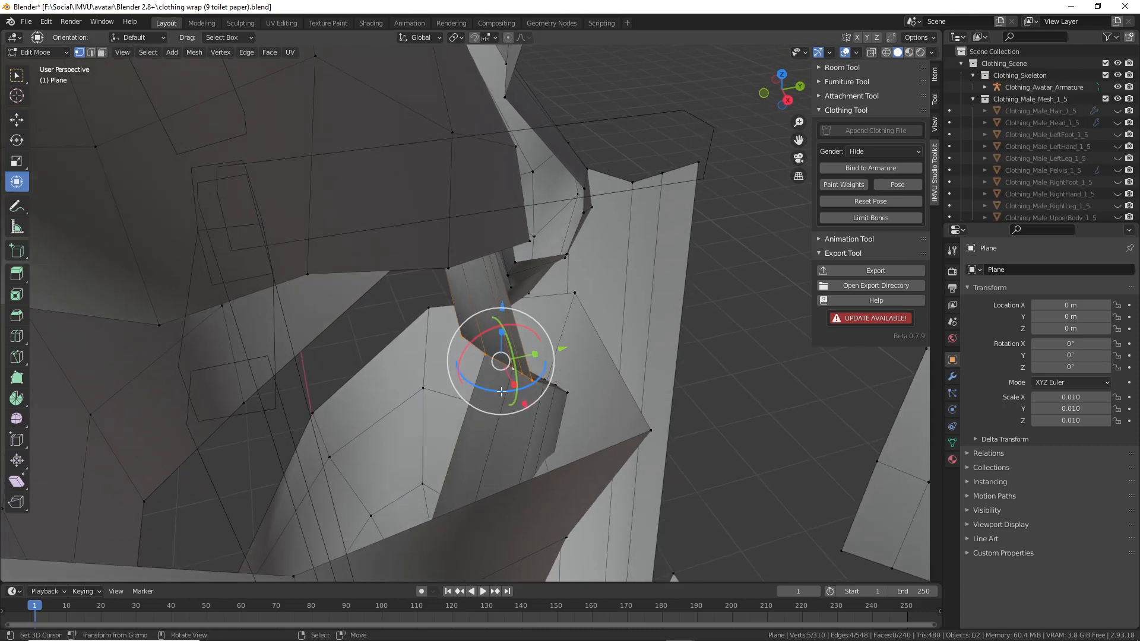
{"action": "left_click_drag", "start_coordinate": [502, 392], "coordinate": [583, 338]}
{"action": "middle_click_drag", "start_coordinate": [583, 339], "coordinate": [545, 360]}
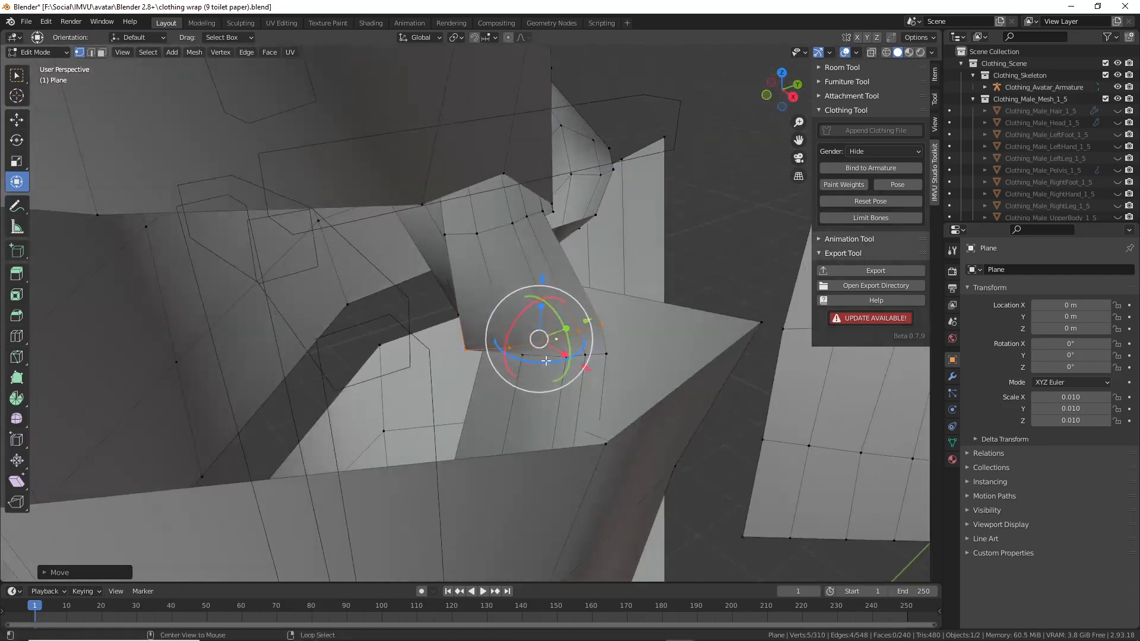
{"action": "left_click_drag", "start_coordinate": [553, 295], "coordinate": [552, 315]}
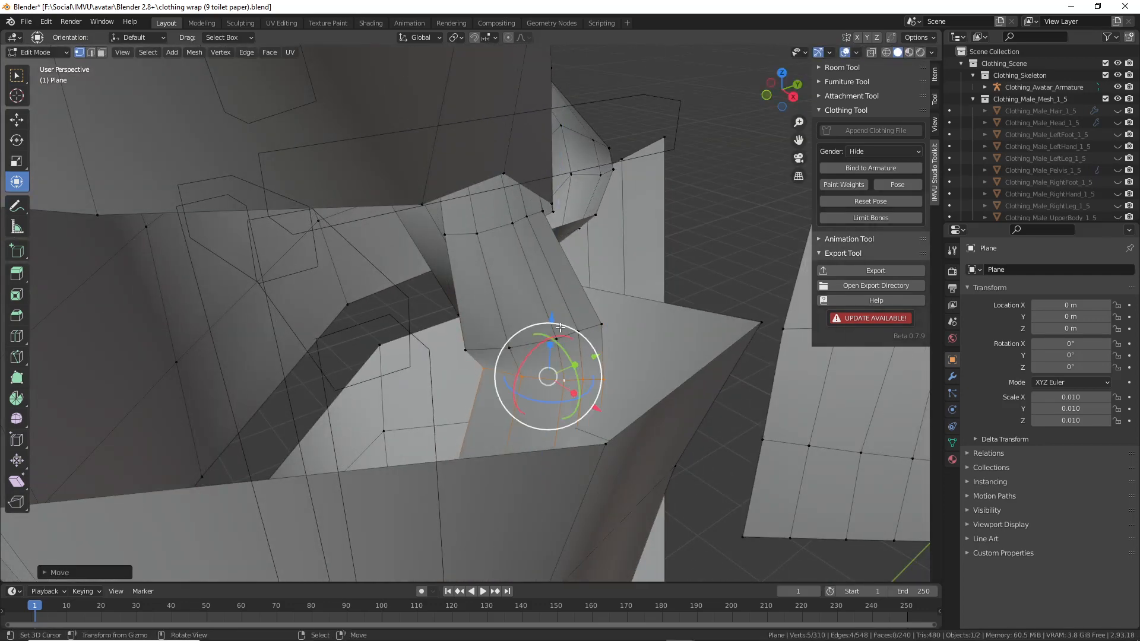
- Slide the narrow strip's cross row down along its edges, tilt it with a trackball rotation, and shift it along Y
{"action": "middle_click_drag", "start_coordinate": [552, 316], "coordinate": [520, 315]}
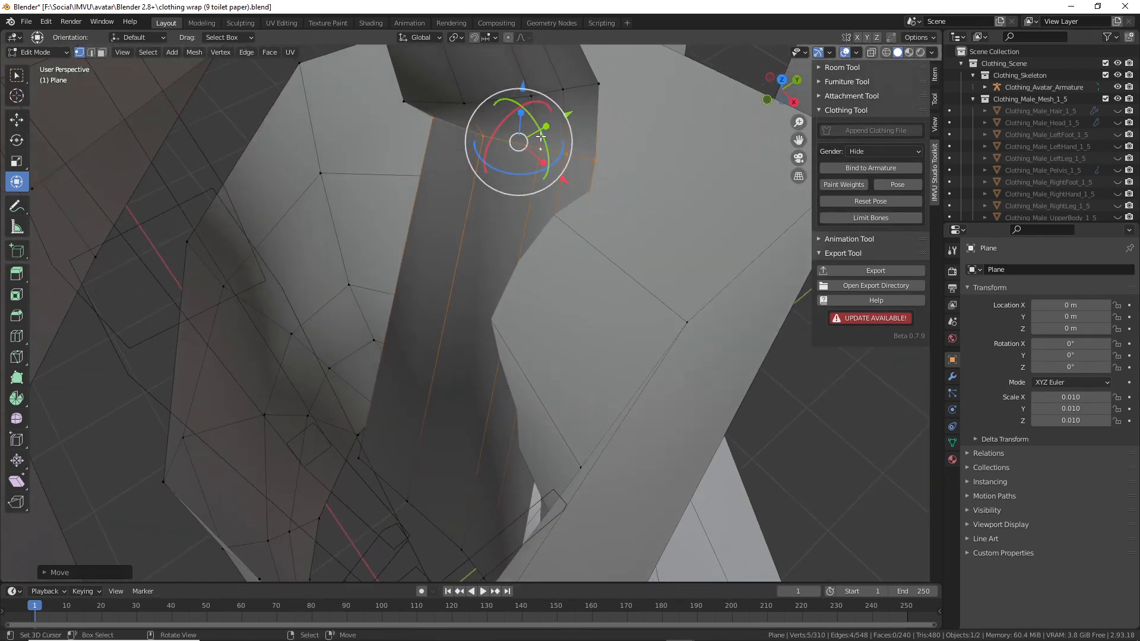
{"action": "key", "text": "g"}
{"action": "key", "text": "g"}
{"action": "left_click", "coordinate": [534, 203]}
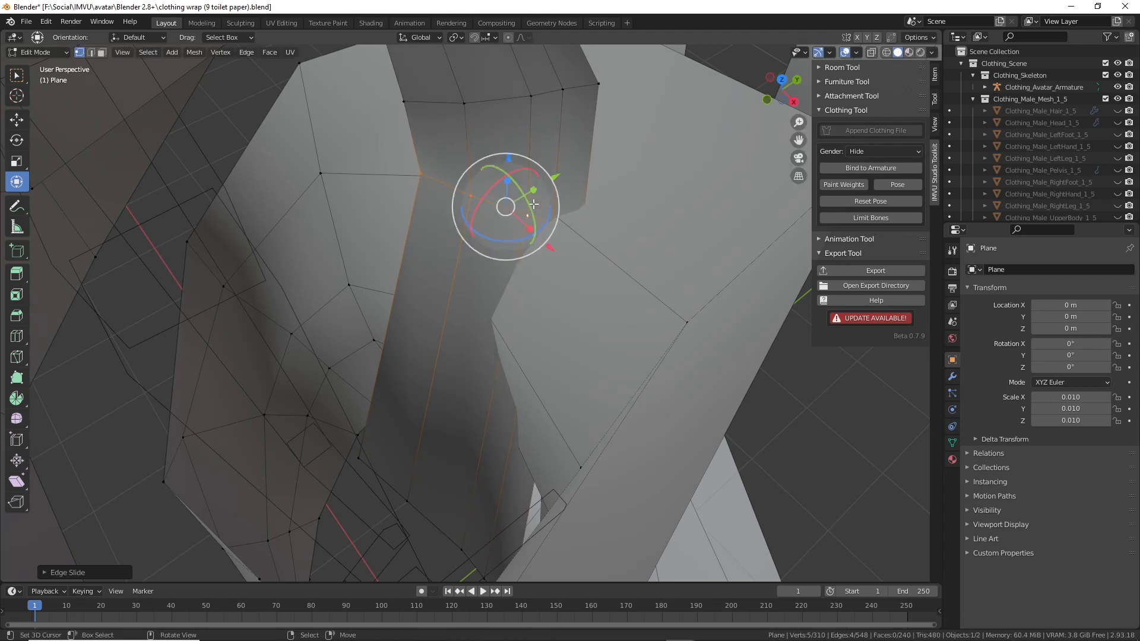
{"action": "left_click_drag", "start_coordinate": [500, 231], "coordinate": [488, 224]}
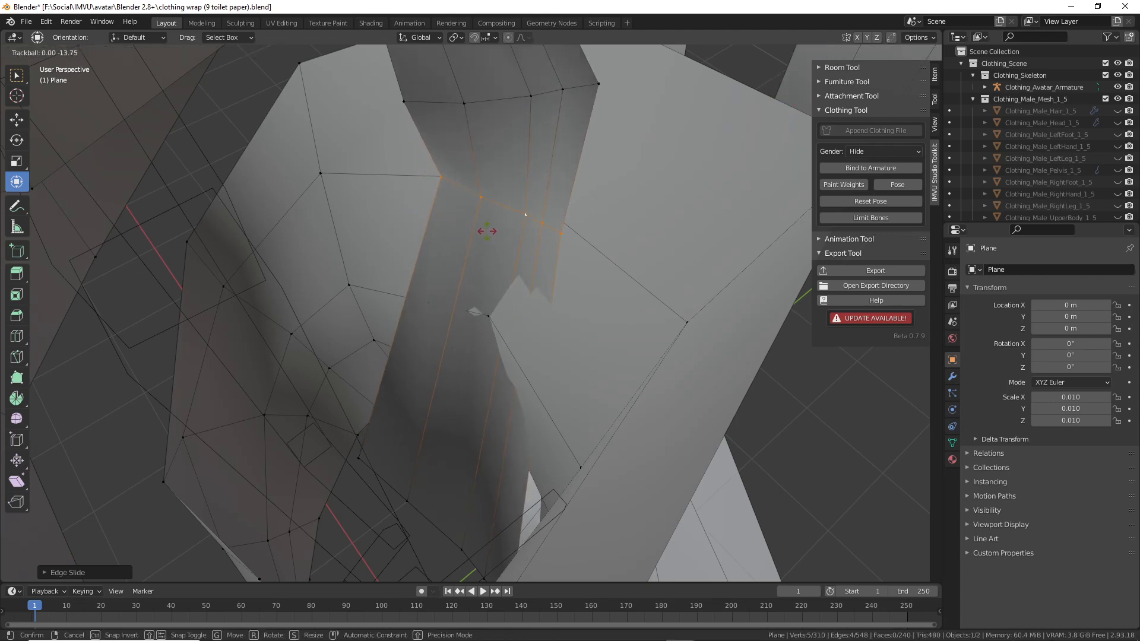
{"action": "left_click", "coordinate": [487, 231]}
{"action": "middle_click_drag", "start_coordinate": [487, 231], "coordinate": [562, 227]}
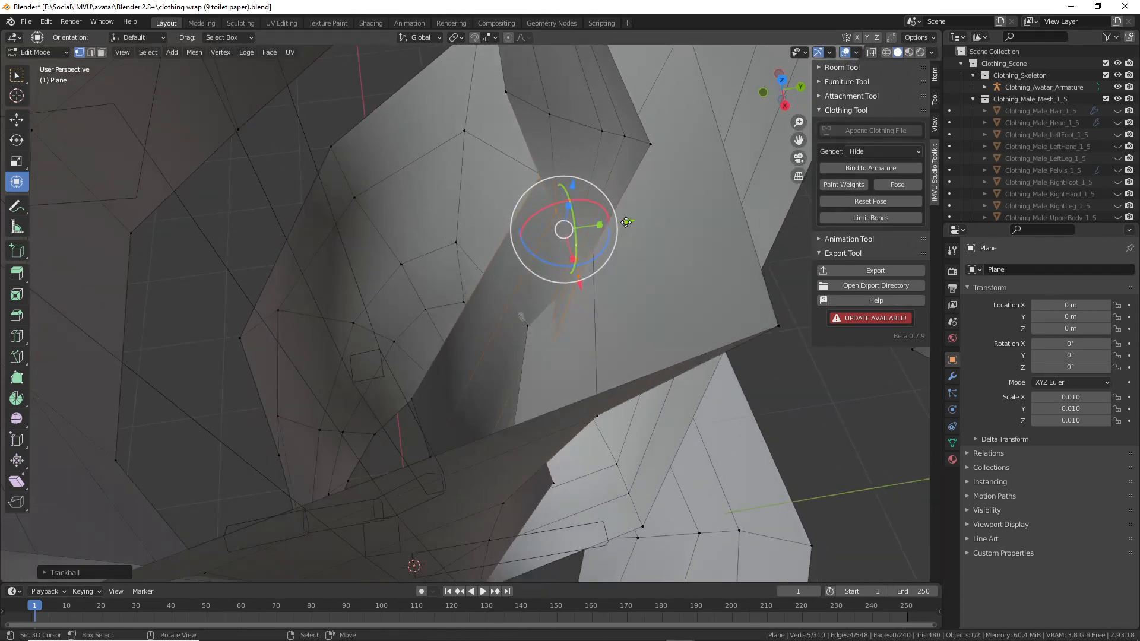
{"action": "mouse_move", "coordinate": [626, 222]}
{"action": "left_mouse_down"}
{"action": "mouse_move", "coordinate": [608, 217]}
{"action": "mouse_move", "coordinate": [617, 218]}
{"action": "left_mouse_up"}
- Add a loop cut farther down the narrow strip, tilt the new row with a trackball rotation, and move it along Y
{"action": "middle_click_drag", "start_coordinate": [517, 326], "coordinate": [452, 340]}
{"action": "left_click", "coordinate": [473, 264]}
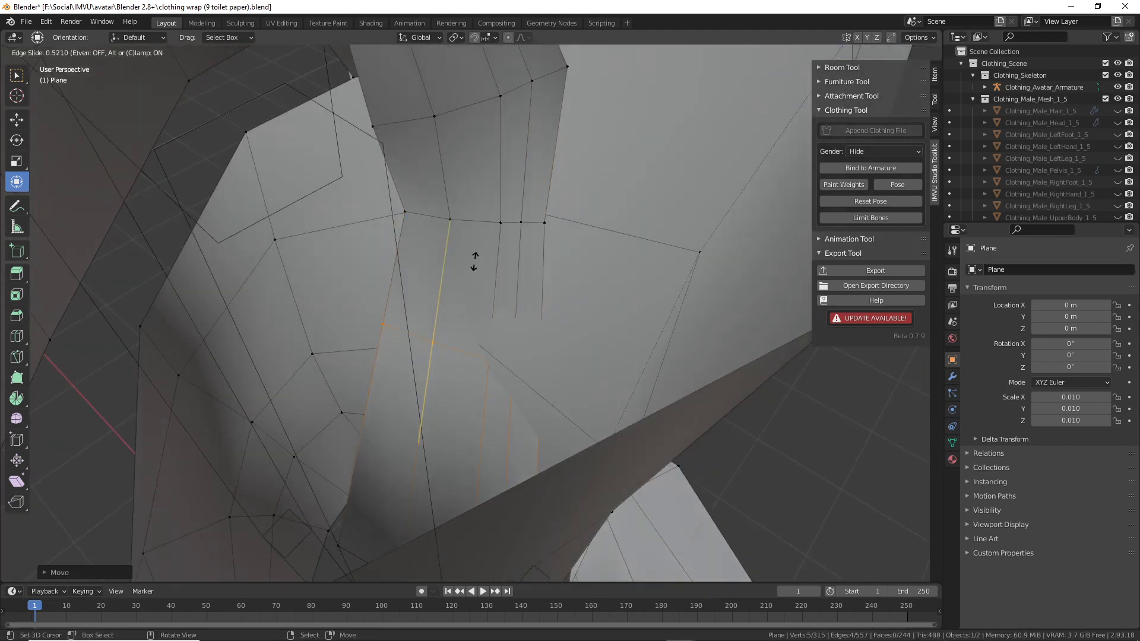
{"action": "left_click", "coordinate": [471, 278]}
{"action": "key", "text": "r"}
{"action": "key", "text": "r"}
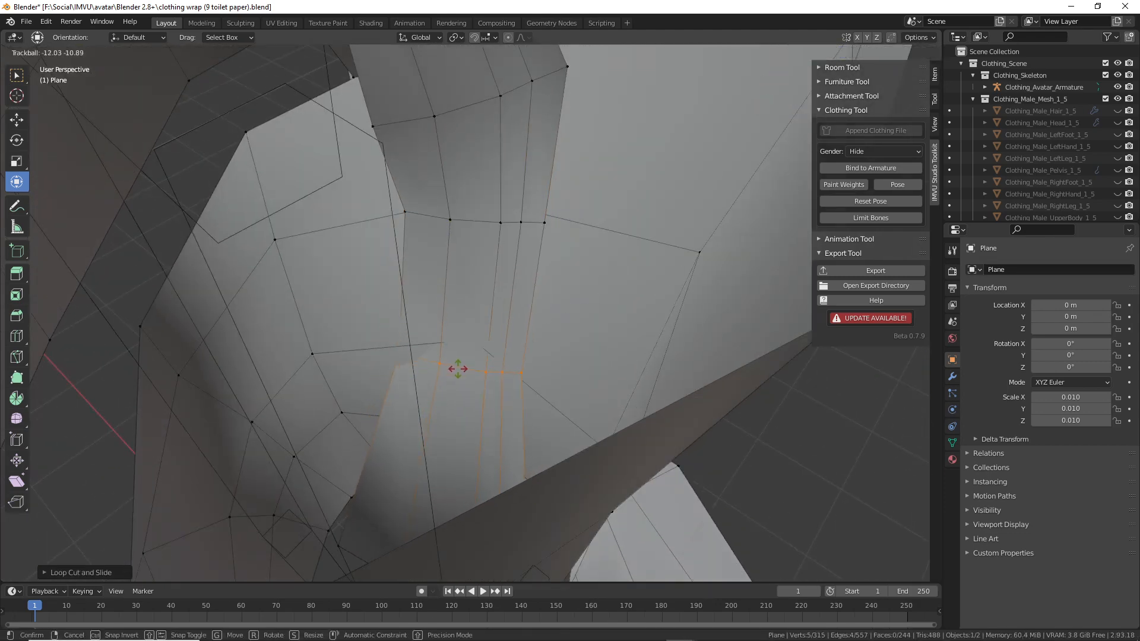
{"action": "left_click", "coordinate": [466, 376]}
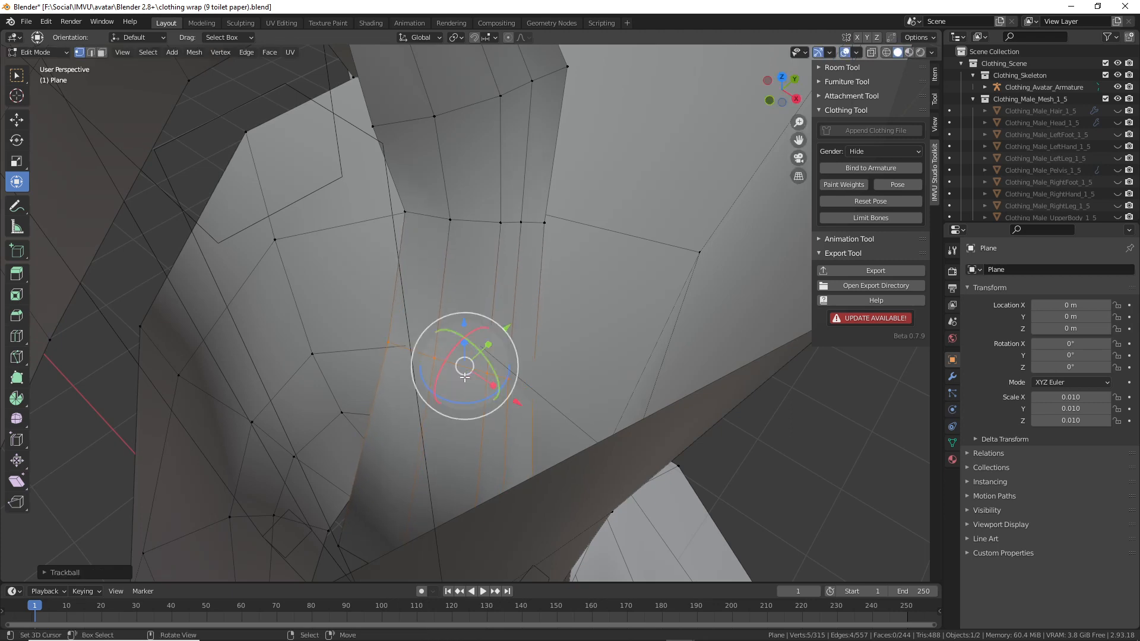
{"action": "key", "text": "g"}
{"action": "key", "text": "y"}
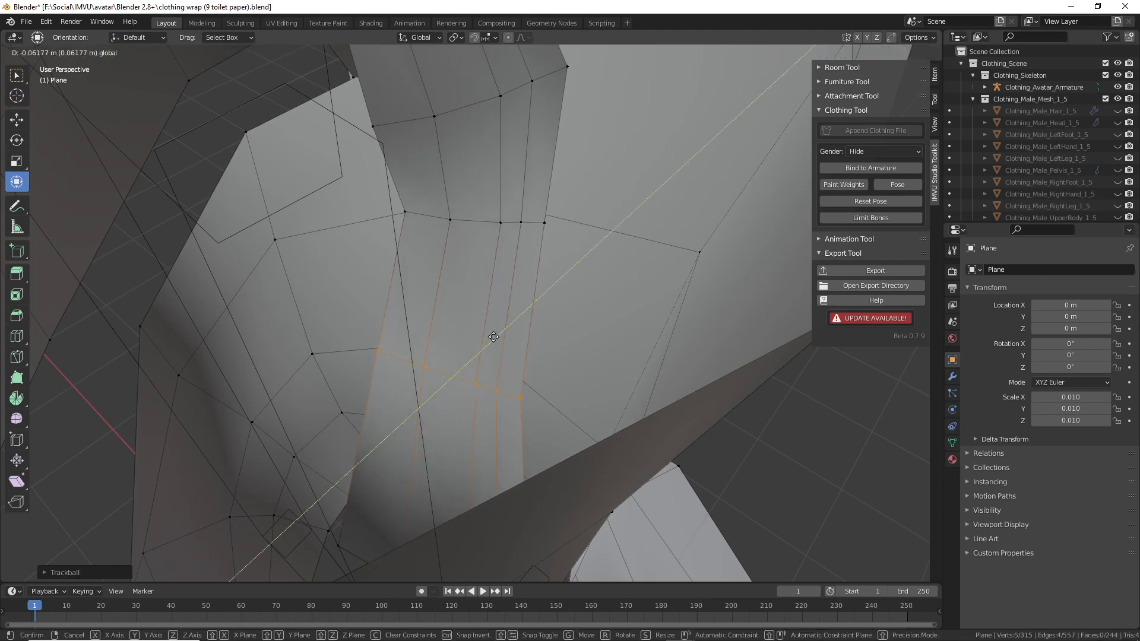
{"action": "left_click", "coordinate": [494, 336]}
- Adjust individual vertices of the narrow strip's new cross row along Y to even out the row
{"action": "left_click", "coordinate": [378, 350]}
{"action": "middle_click_drag", "start_coordinate": [431, 362], "coordinate": [404, 387]}
{"action": "mouse_move", "coordinate": [526, 310]}
{"action": "left_mouse_down"}
{"action": "mouse_move", "coordinate": [554, 306]}
{"action": "mouse_move", "coordinate": [530, 307]}
{"action": "left_mouse_up"}
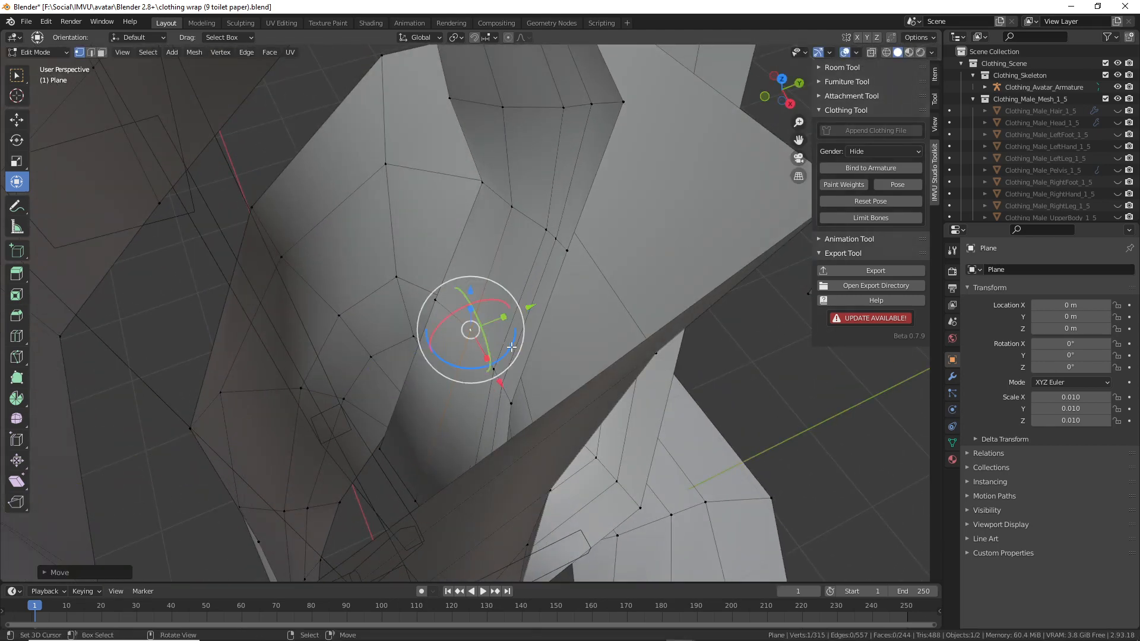
{"action": "mouse_move", "coordinate": [551, 348]}
{"action": "left_mouse_down"}
{"action": "mouse_move", "coordinate": [575, 340]}
{"action": "mouse_move", "coordinate": [557, 343]}
{"action": "left_mouse_up"}
- Rotate the cross row at the bottom bend of the folded strip and move it along Y to open the fold
{"action": "middle_click_drag", "start_coordinate": [422, 380], "coordinate": [363, 270]}
{"action": "middle_click_drag", "start_coordinate": [537, 380], "coordinate": [564, 231], "text": "shift"}
{"action": "scroll", "coordinate": [542, 241], "scroll_direction": "down", "scroll_amount": 6}
{"action": "middle_click_drag", "start_coordinate": [477, 339], "coordinate": [549, 291], "text": "shift"}
{"action": "scroll", "coordinate": [504, 235], "scroll_direction": "up", "scroll_amount": 2}
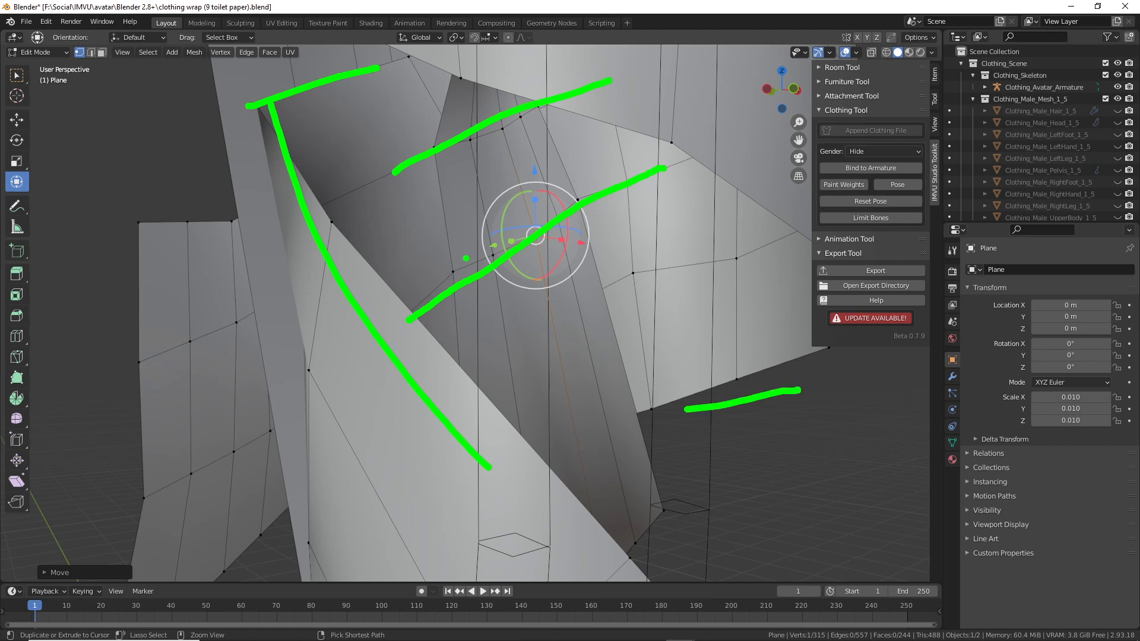
{"action": "key", "text": "Escape"}
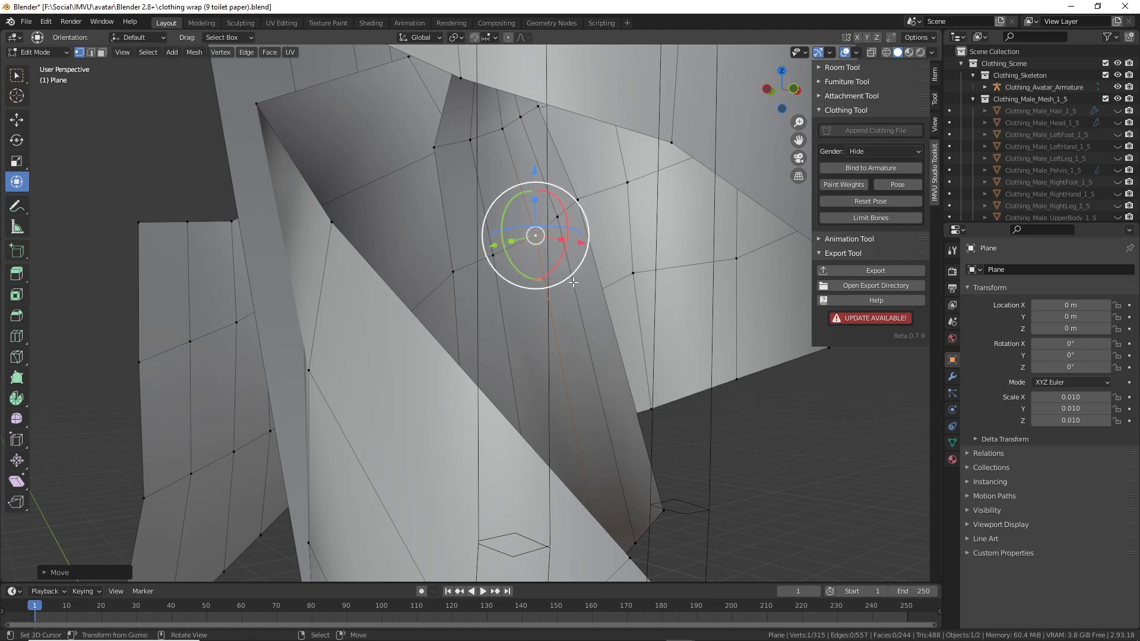
{"action": "mouse_move", "coordinate": [584, 291]}
{"action": "middle_mouse_down"}
{"action": "mouse_move", "coordinate": [539, 301]}
{"action": "mouse_move", "coordinate": [545, 287]}
{"action": "mouse_move", "coordinate": [609, 307]}
{"action": "mouse_move", "coordinate": [331, 399]}
{"action": "middle_mouse_up"}
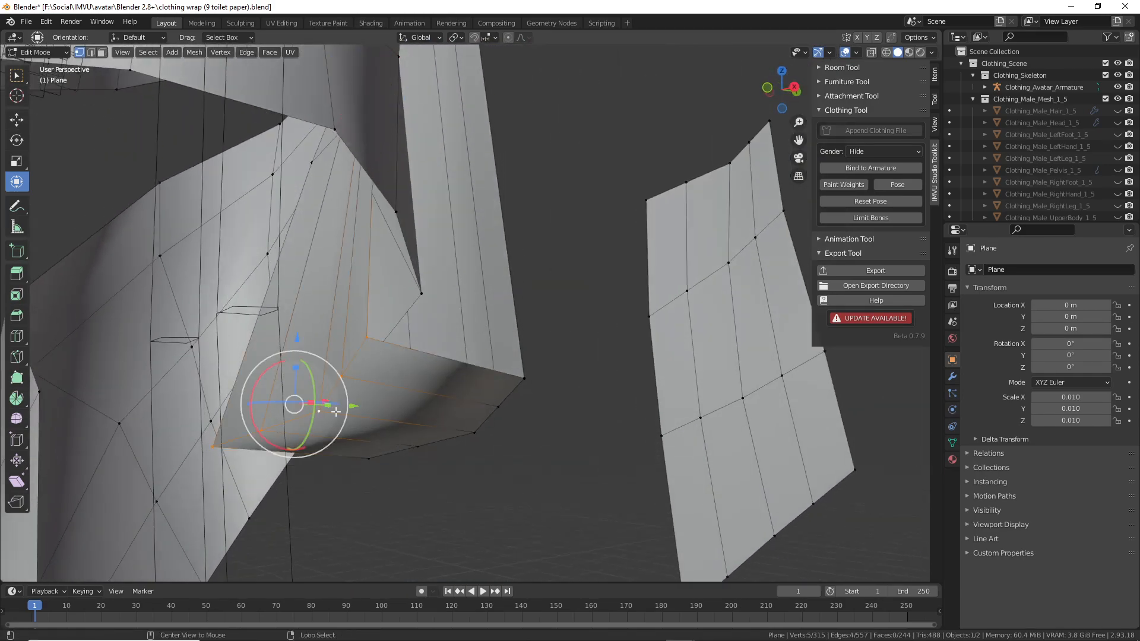
{"action": "middle_click_drag", "start_coordinate": [312, 340], "coordinate": [339, 335]}
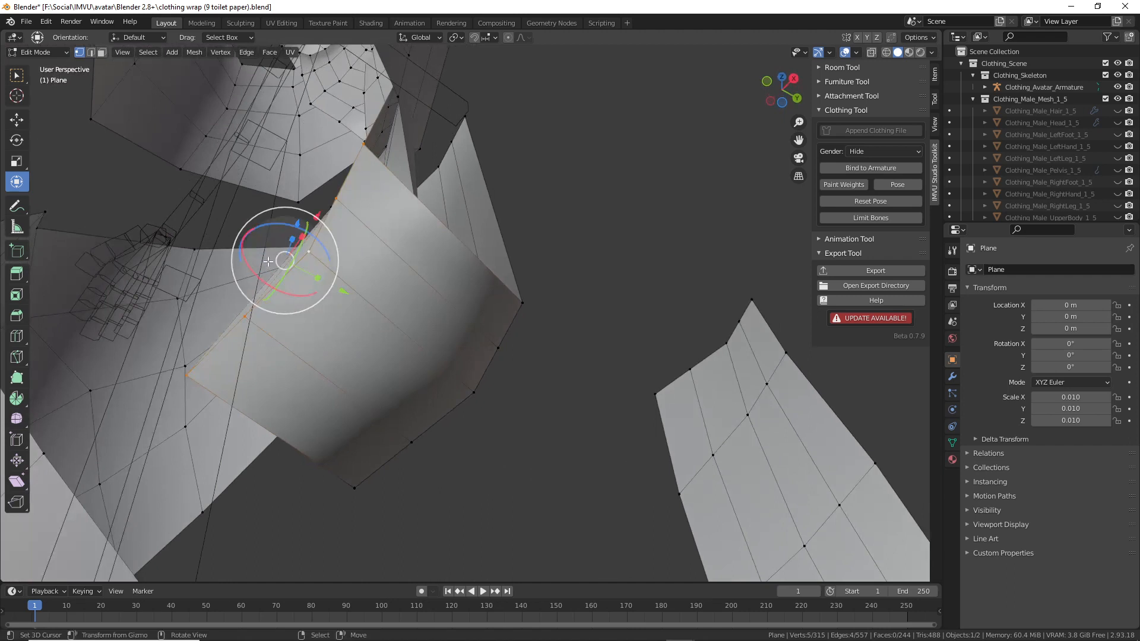
{"action": "left_click_drag", "start_coordinate": [269, 262], "coordinate": [247, 231]}
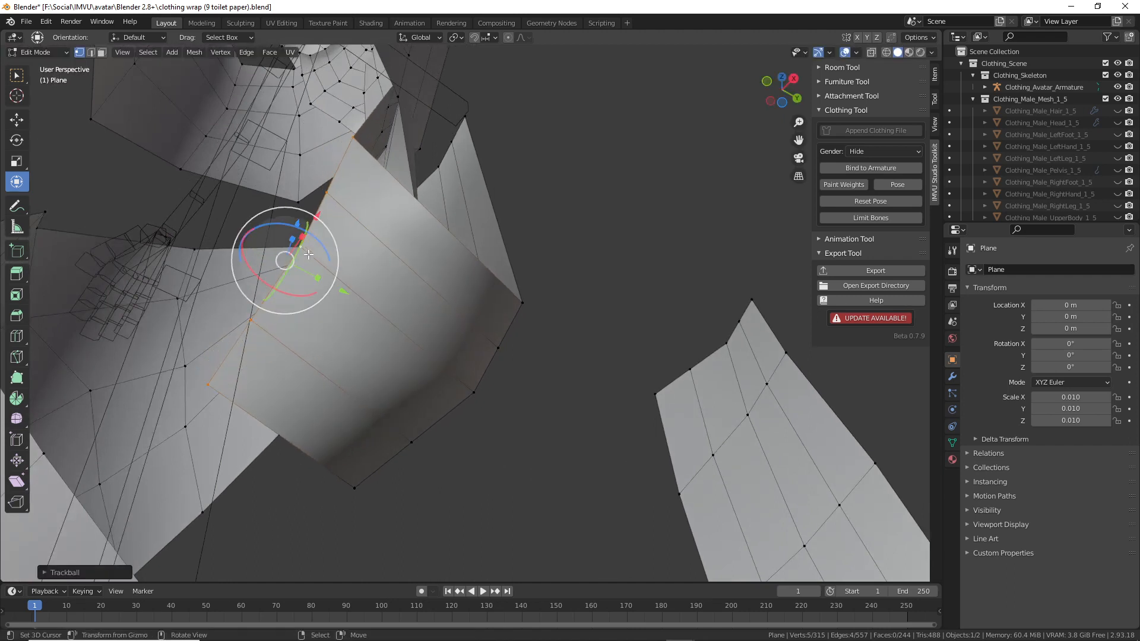
{"action": "left_click_drag", "start_coordinate": [337, 248], "coordinate": [343, 250]}
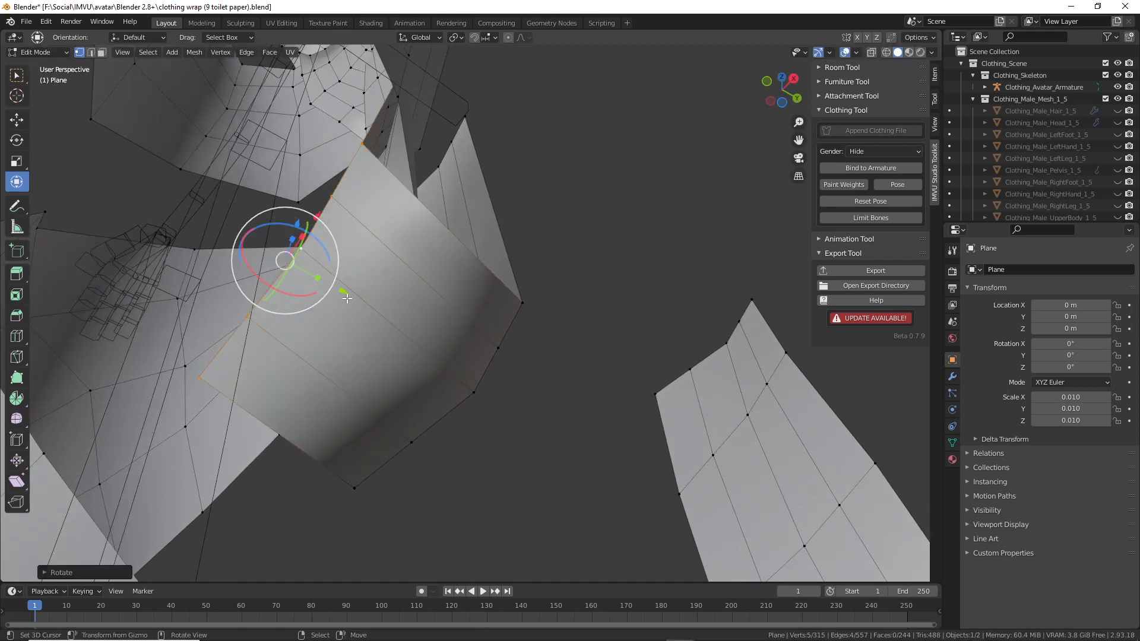
{"action": "left_click_drag", "start_coordinate": [347, 298], "coordinate": [382, 324]}
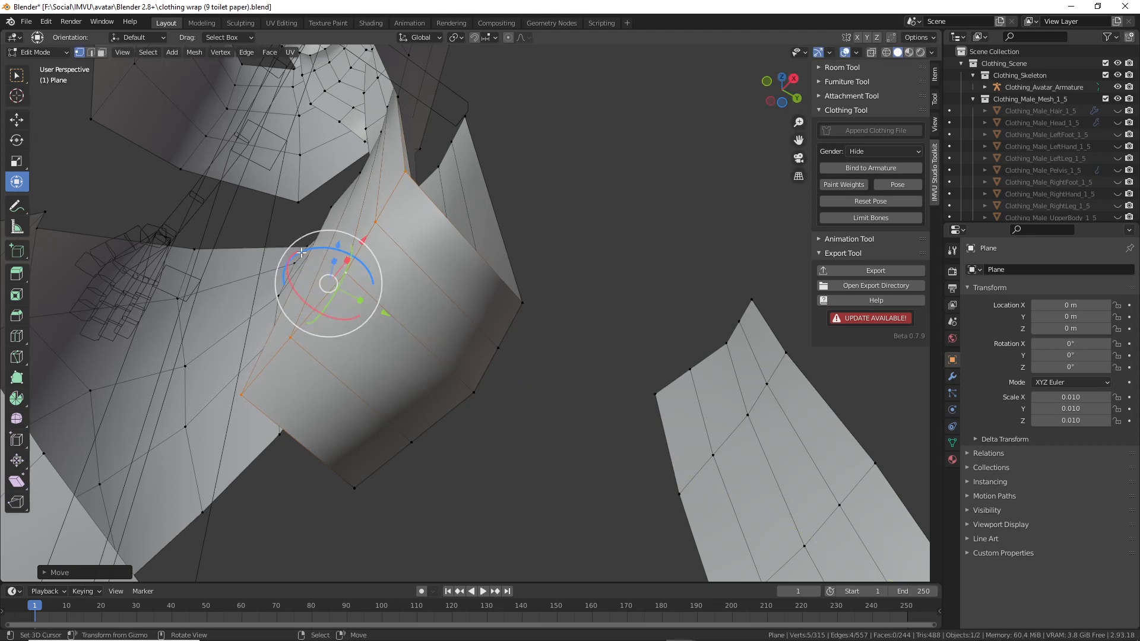
{"action": "left_click_drag", "start_coordinate": [293, 244], "coordinate": [285, 252]}
- Add a loop cut across the hanging strip above its lower bend and scale the new row narrower
{"action": "middle_click_drag", "start_coordinate": [291, 255], "coordinate": [428, 340]}
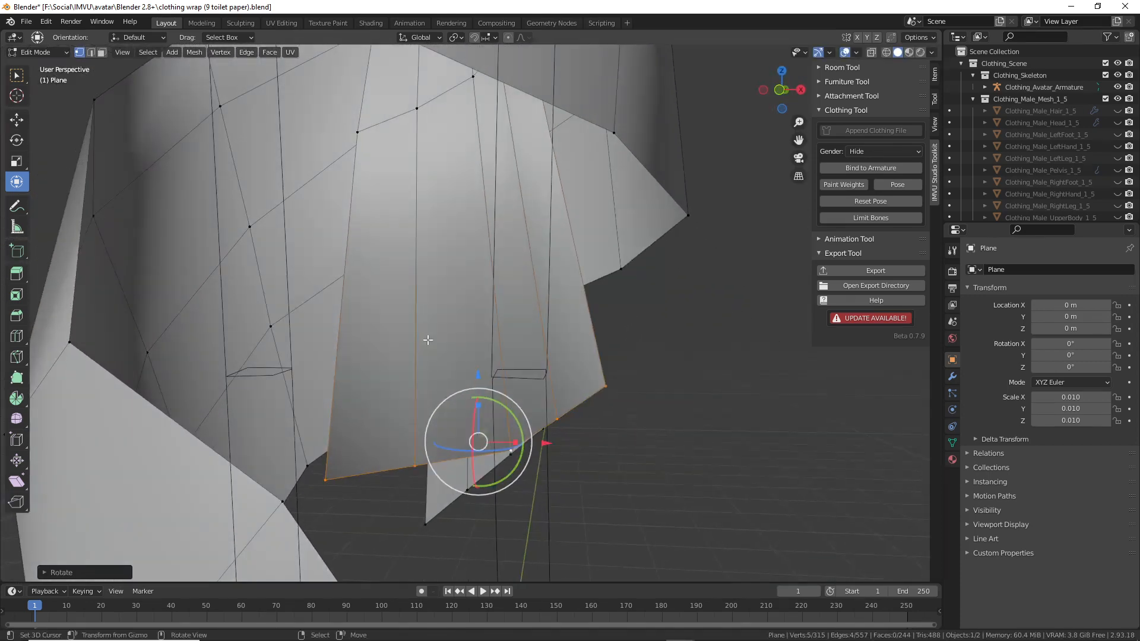
{"action": "left_click", "coordinate": [423, 277]}
{"action": "left_click", "coordinate": [425, 295]}
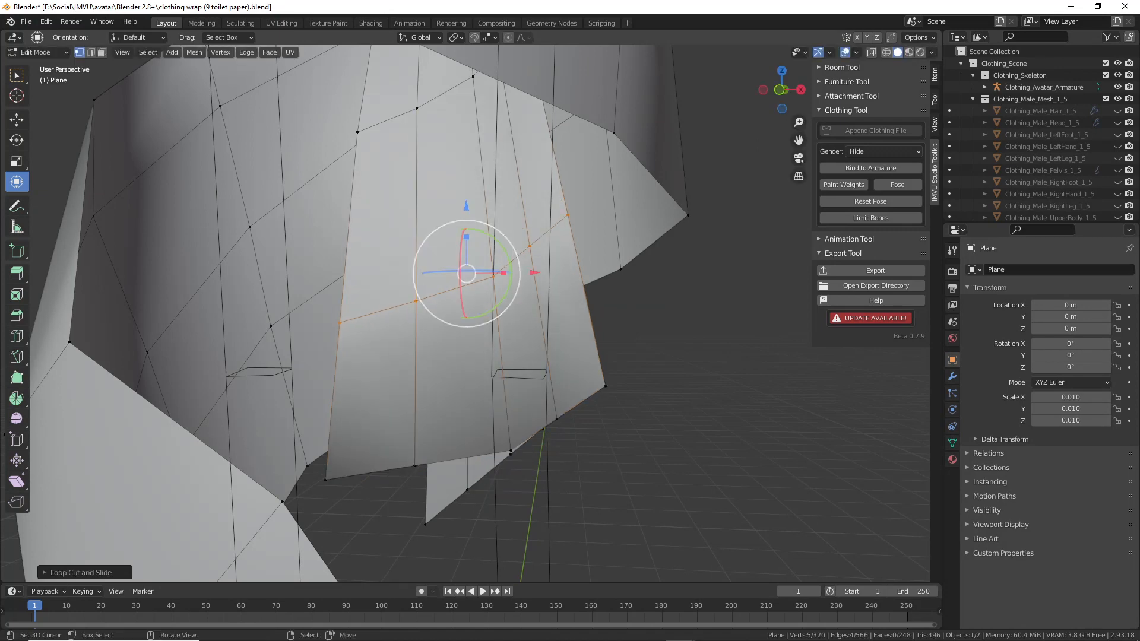
{"action": "key", "text": "s"}
{"action": "left_click", "coordinate": [568, 333]}
- Shift the hanging strip's bottom row sideways along X and adjust the lower bend row on the opposite side along X
{"action": "middle_click_drag", "start_coordinate": [577, 344], "coordinate": [570, 342]}
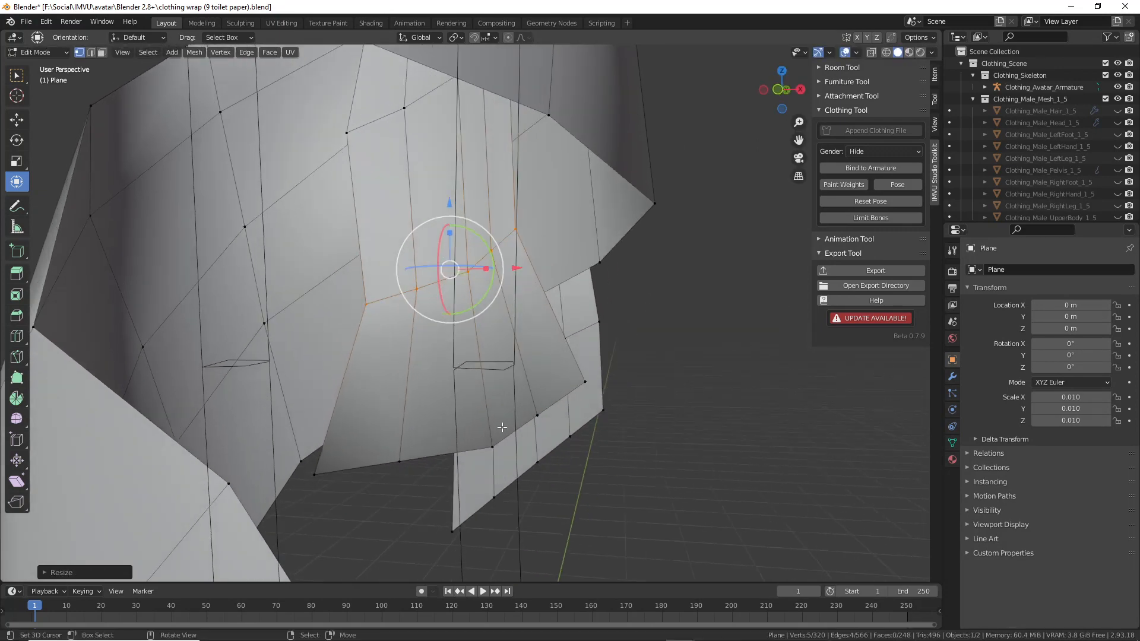
{"action": "middle_click_drag", "start_coordinate": [501, 427], "coordinate": [265, 432]}
{"action": "middle_click_drag", "start_coordinate": [370, 429], "coordinate": [558, 454]}
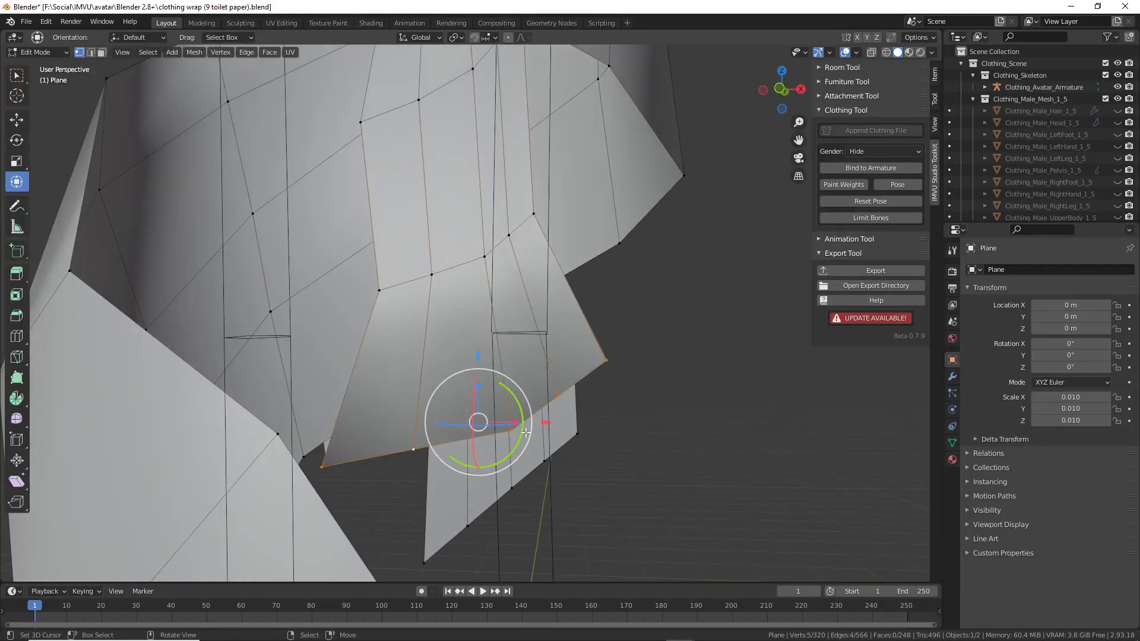
{"action": "left_click_drag", "start_coordinate": [526, 433], "coordinate": [590, 416]}
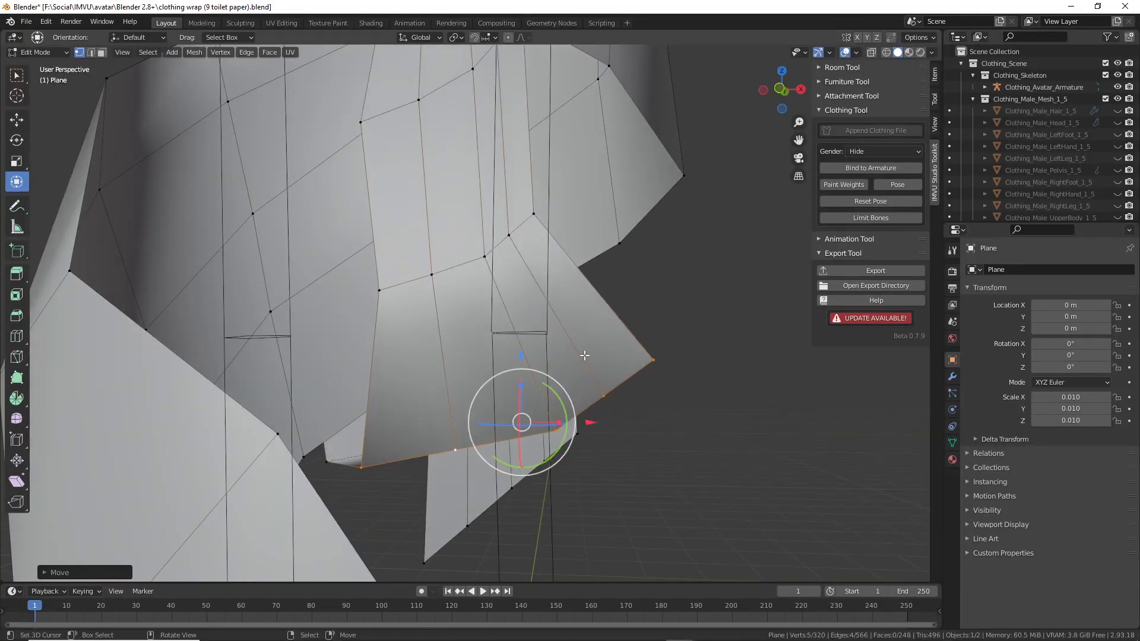
{"action": "middle_click_drag", "start_coordinate": [582, 357], "coordinate": [466, 435]}
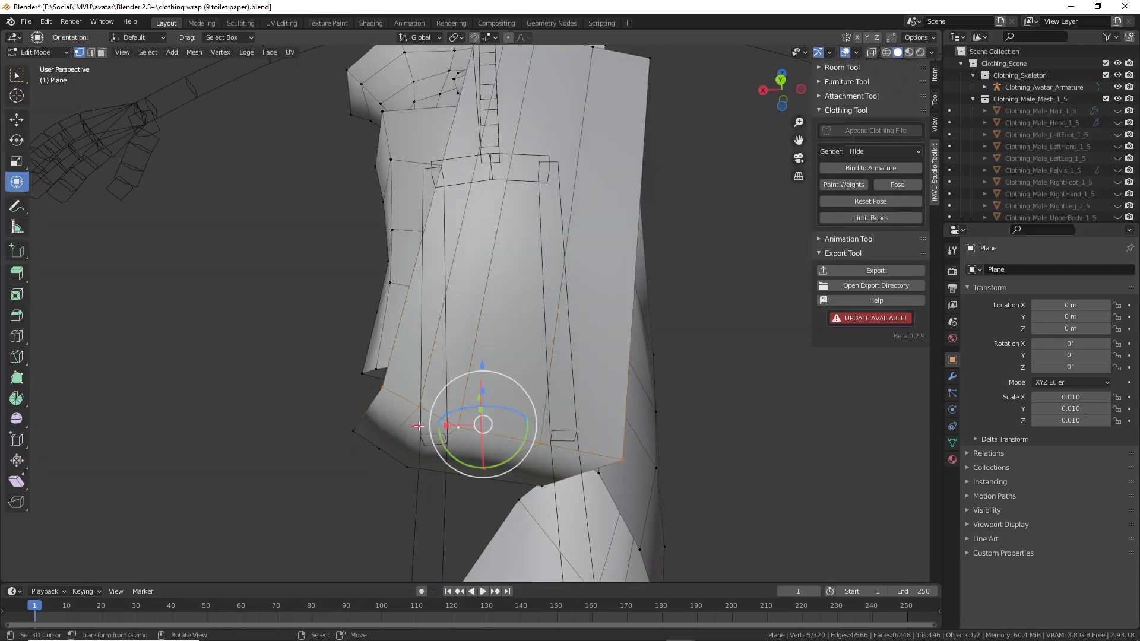
{"action": "left_click_drag", "start_coordinate": [419, 426], "coordinate": [369, 422]}
- Move the middle and upper side-edge vertices of the inner waist strip outward over the underlying strip
{"action": "middle_click_drag", "start_coordinate": [454, 249], "coordinate": [528, 348]}
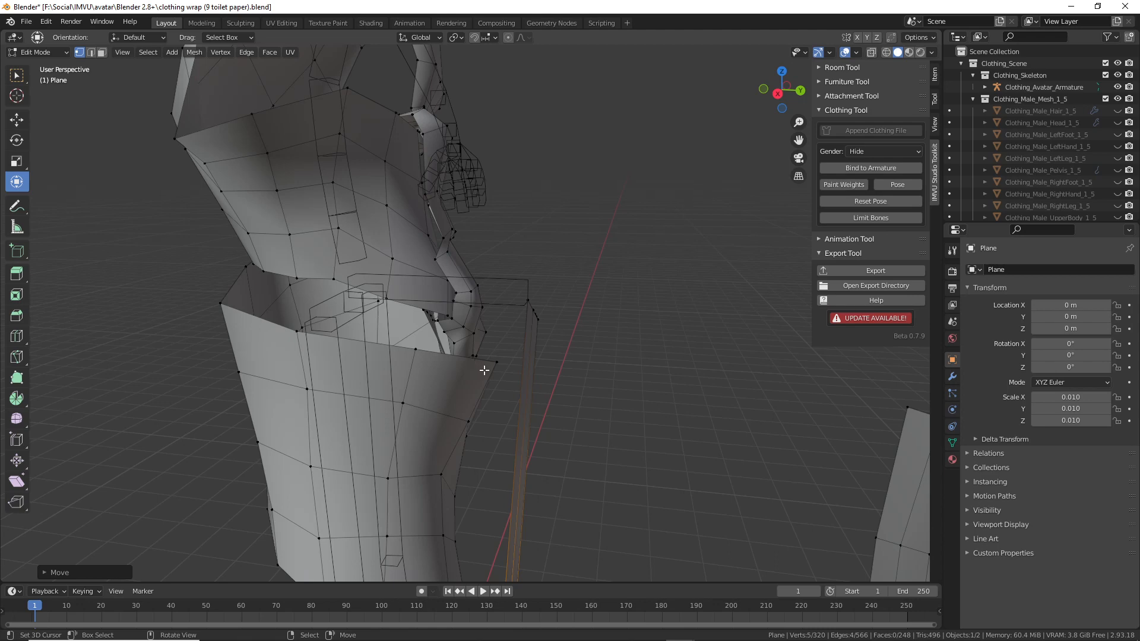
{"action": "middle_click_drag", "start_coordinate": [484, 370], "coordinate": [518, 329]}
{"action": "scroll", "coordinate": [465, 366], "scroll_direction": "up", "scroll_amount": 2}
{"action": "key", "text": "g"}
{"action": "left_click", "coordinate": [548, 341]}
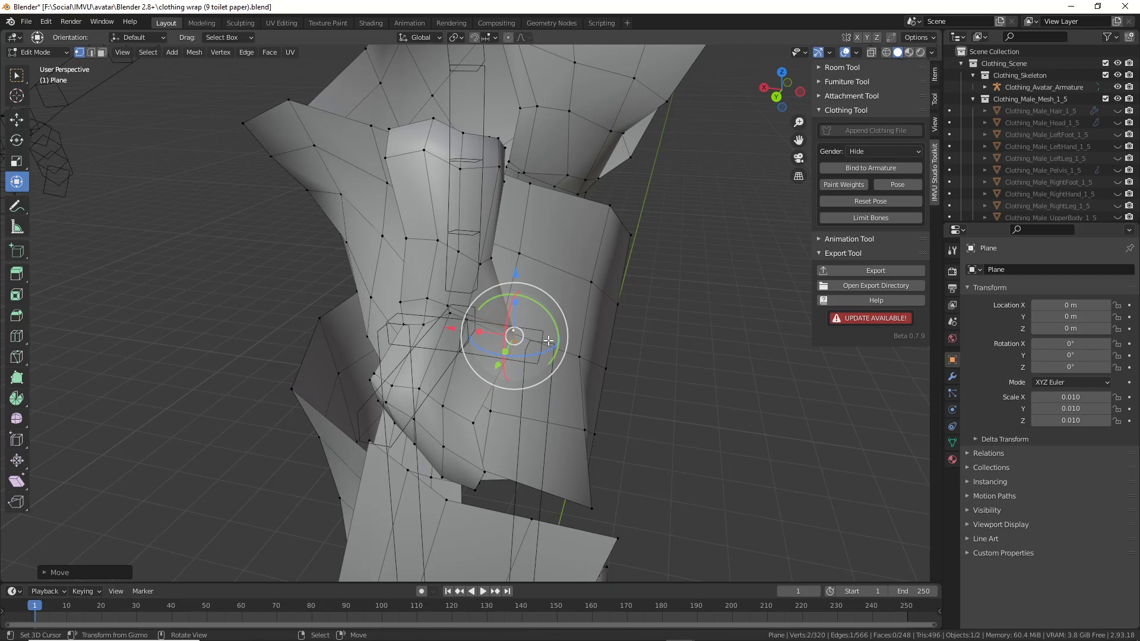
{"action": "left_click", "coordinate": [484, 274]}
{"action": "key", "text": "g"}
{"action": "left_click", "coordinate": [529, 271]}
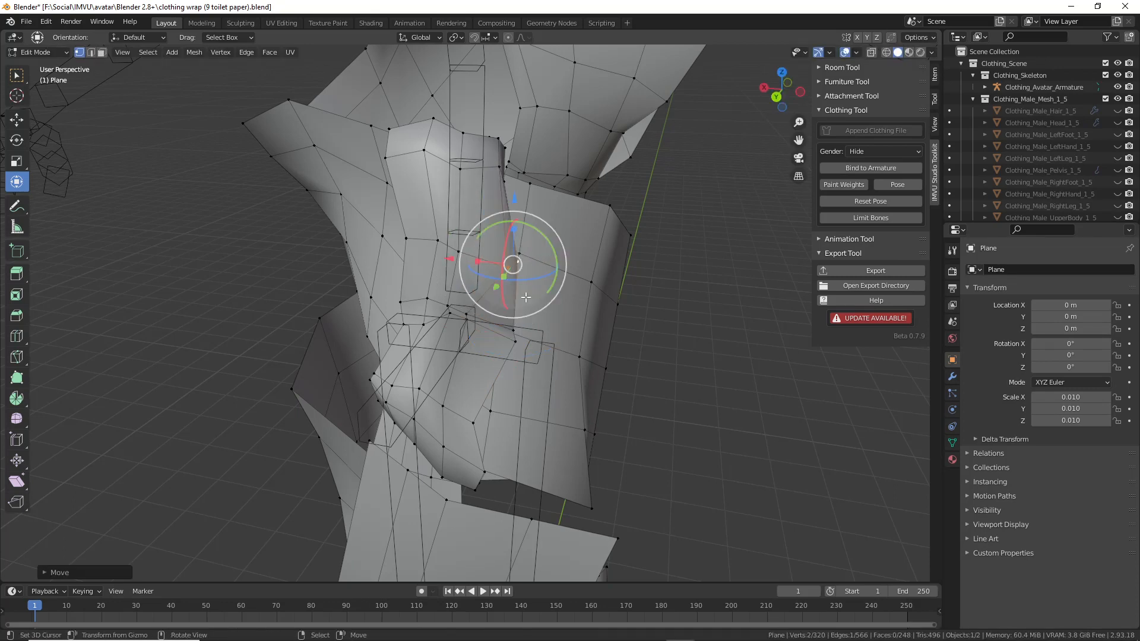
- Move the middle, bottom and upper vertices of the lower waist strip's column beside the side edge outward
{"action": "left_click", "coordinate": [481, 416]}
{"action": "key", "text": "g"}
{"action": "left_click", "coordinate": [517, 431]}
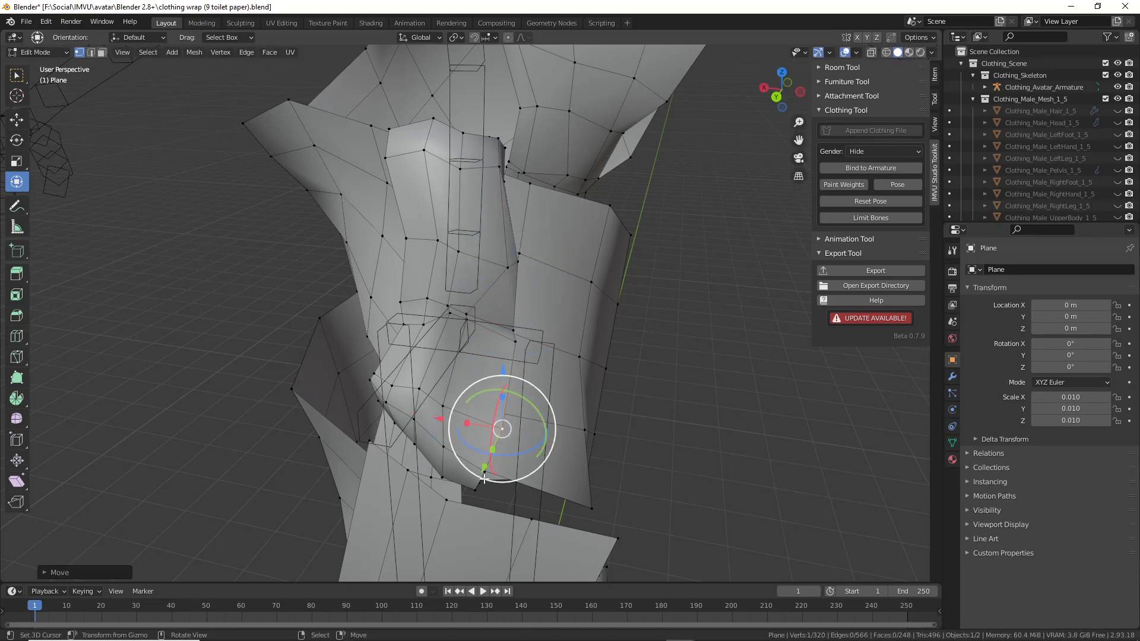
{"action": "right_click", "coordinate": [484, 472]}
{"action": "key", "text": "g"}
{"action": "left_click", "coordinate": [507, 487]}
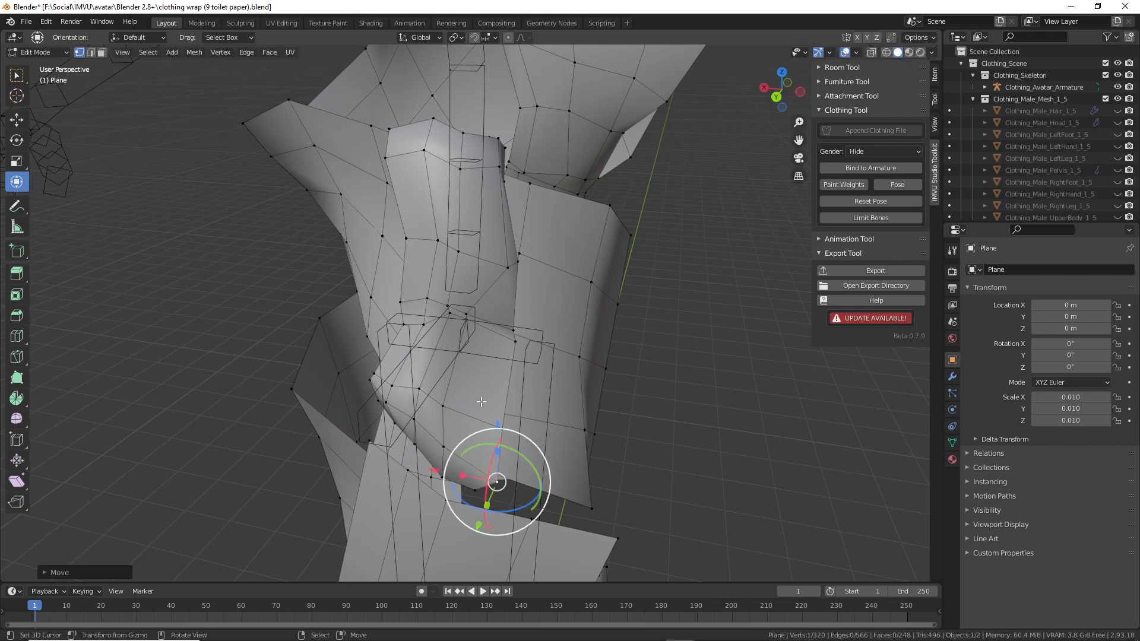
{"action": "left_click", "coordinate": [467, 319], "text": "shift"}
{"action": "key", "text": "g"}
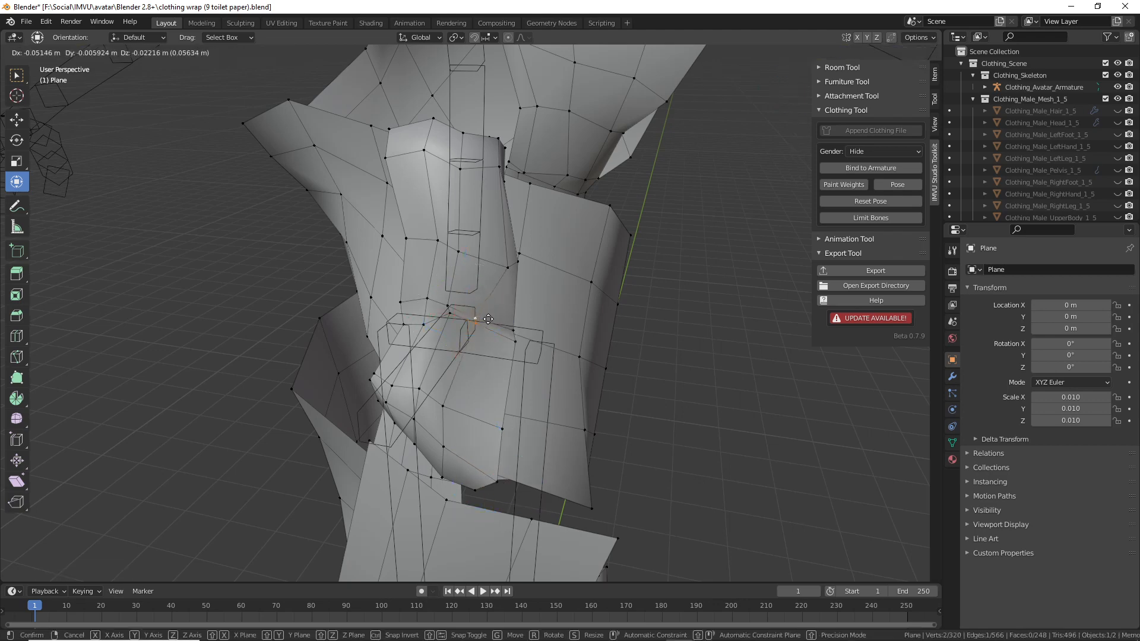
{"action": "left_click", "coordinate": [502, 323]}
- Move the two lower vertices of the adjacent inner column on the lower waist strip outward to even the spacing
{"action": "left_click", "coordinate": [445, 409]}
{"action": "key", "text": "g"}
{"action": "left_click", "coordinate": [469, 421]}
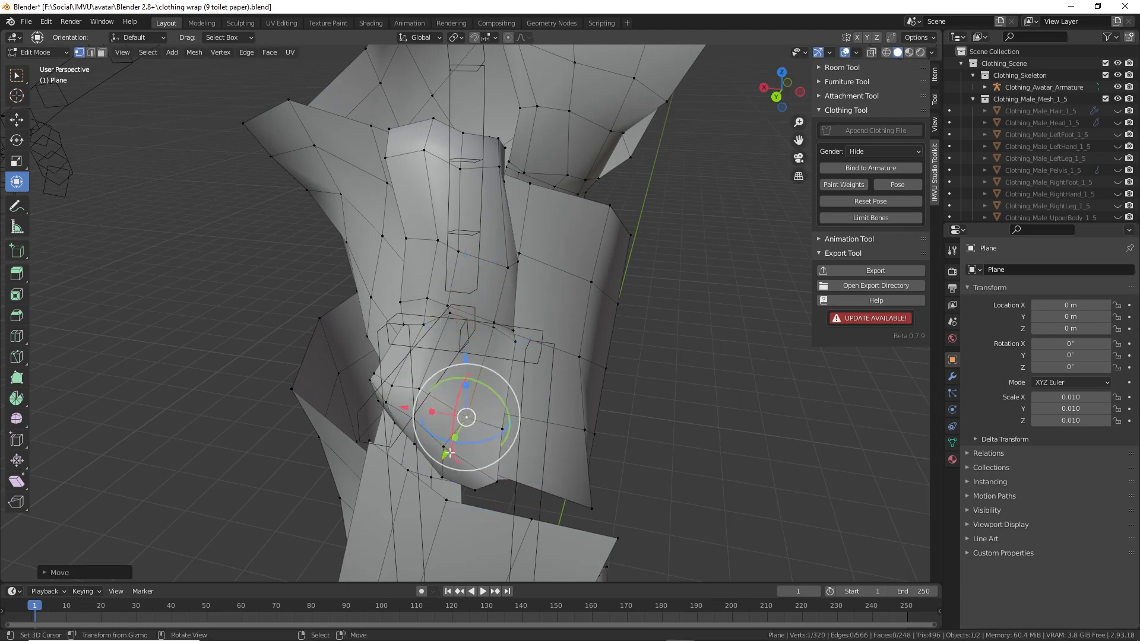
{"action": "left_click", "coordinate": [449, 454]}
{"action": "key", "text": "g"}
{"action": "left_click", "coordinate": [474, 473]}
- Move the lower, middle and upper side-edge vertices of the central waist strip outward over the strip beneath
{"action": "middle_click_drag", "start_coordinate": [474, 473], "coordinate": [486, 348]}
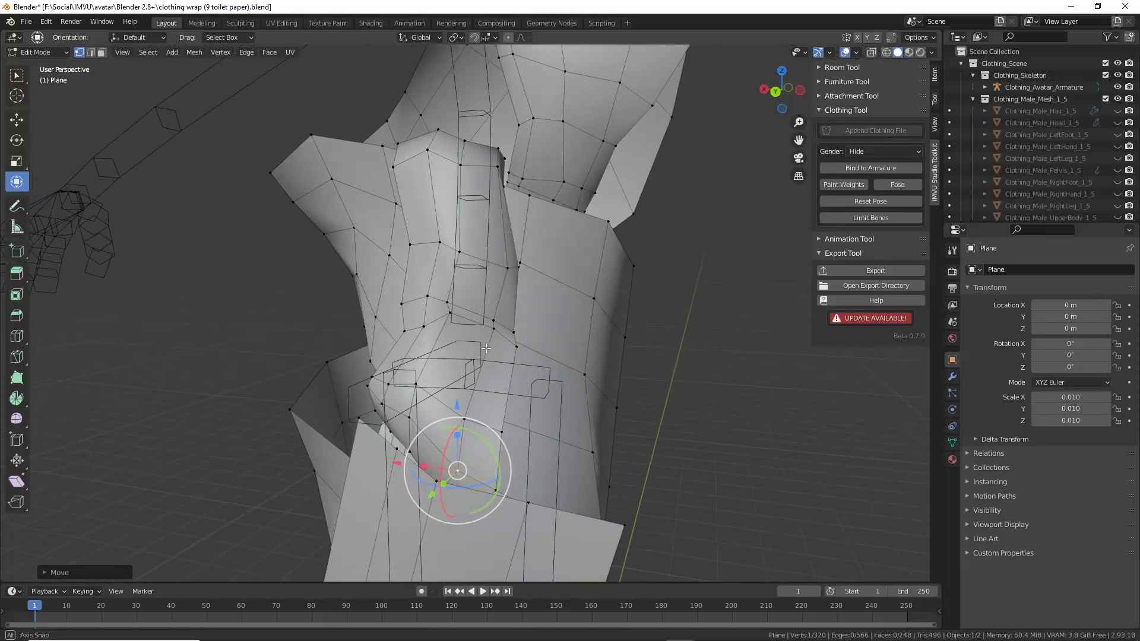
{"action": "mouse_move", "coordinate": [499, 321]}
{"action": "right_mouse_down"}
{"action": "mouse_move", "coordinate": [504, 304]}
{"action": "mouse_move", "coordinate": [531, 333]}
{"action": "mouse_move", "coordinate": [511, 314]}
{"action": "right_mouse_up"}
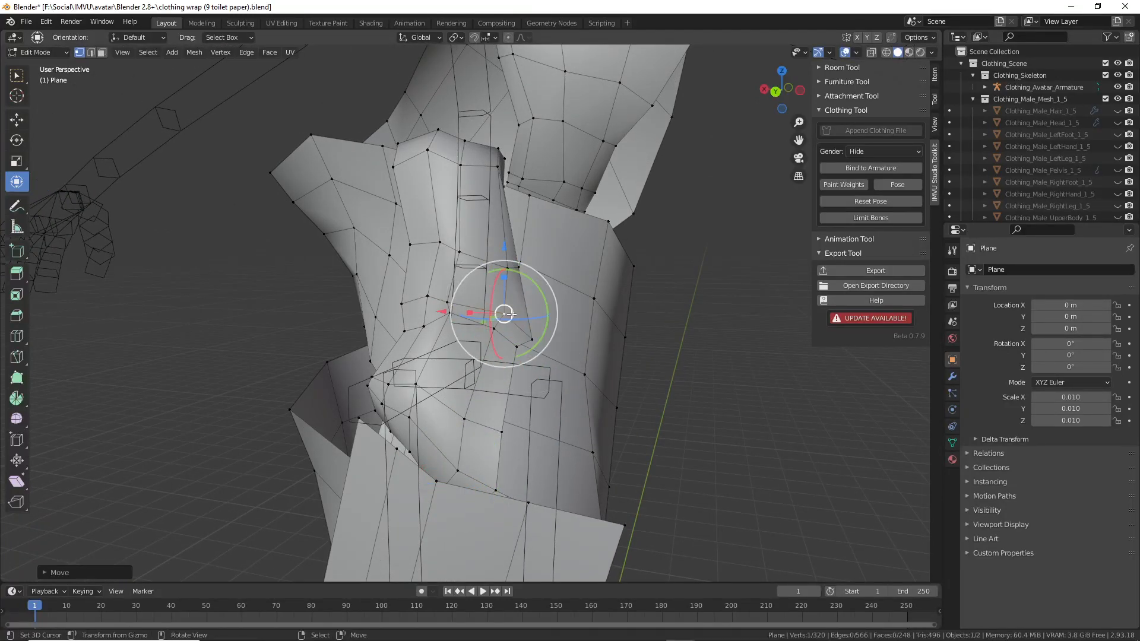
{"action": "right_click_drag", "start_coordinate": [517, 267], "coordinate": [529, 281]}
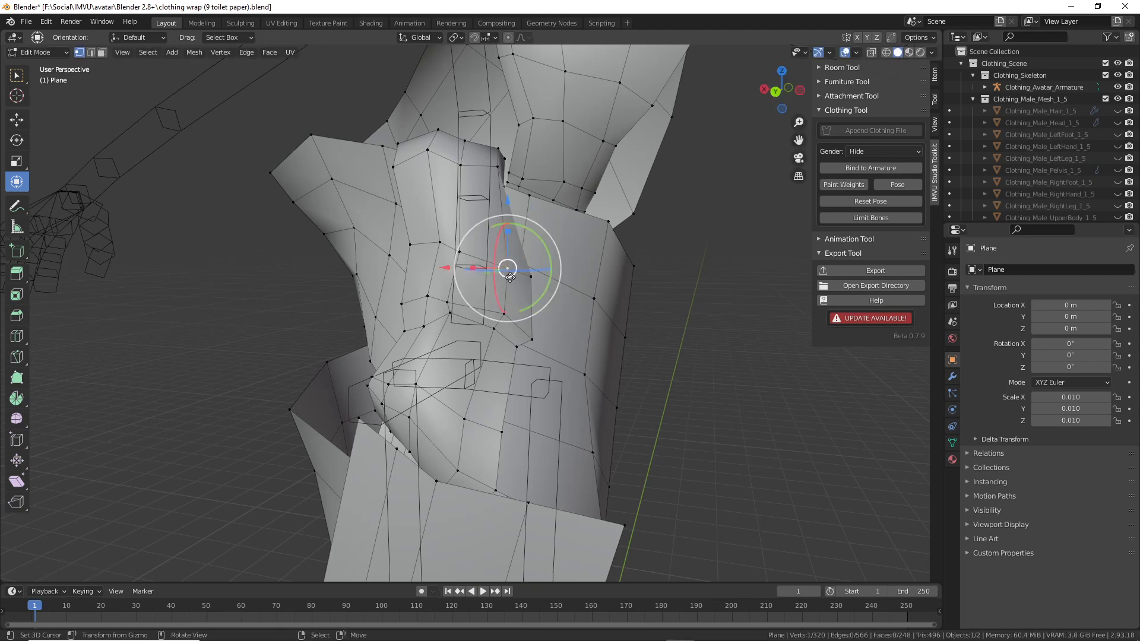
{"action": "middle_click_drag", "start_coordinate": [509, 276], "coordinate": [568, 196]}
{"action": "right_click", "coordinate": [527, 180]}
{"action": "key", "text": "g"}
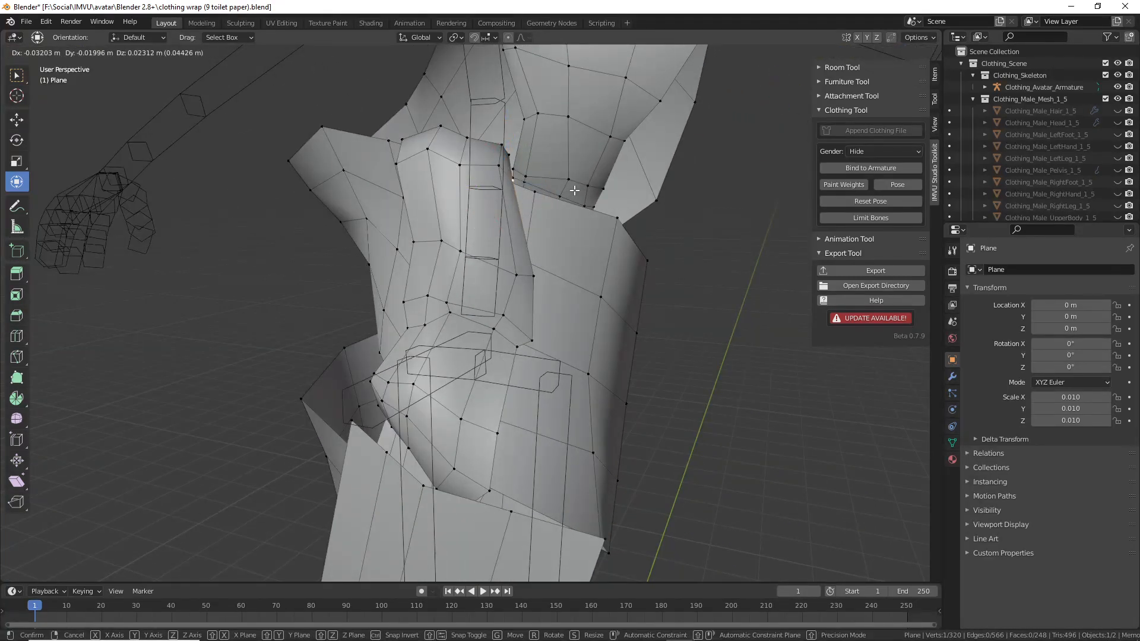
{"action": "left_click", "coordinate": [574, 190]}
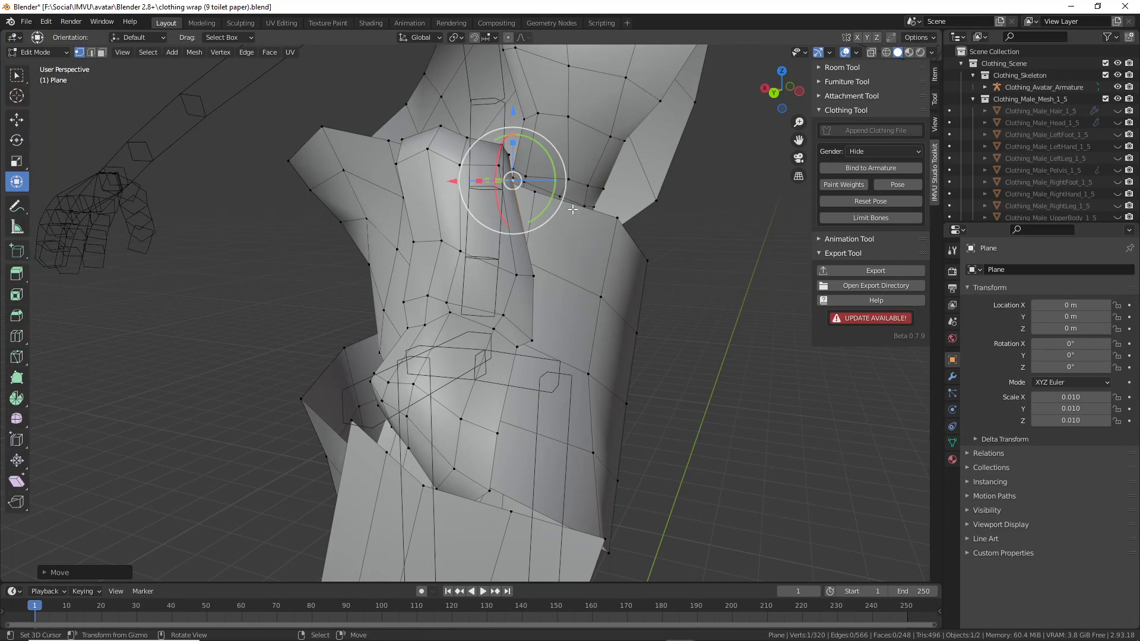
- Rotate the cross row on the inside of the waist strip freely and adjust its position at the fold
{"action": "middle_click_drag", "start_coordinate": [429, 307], "coordinate": [566, 277]}
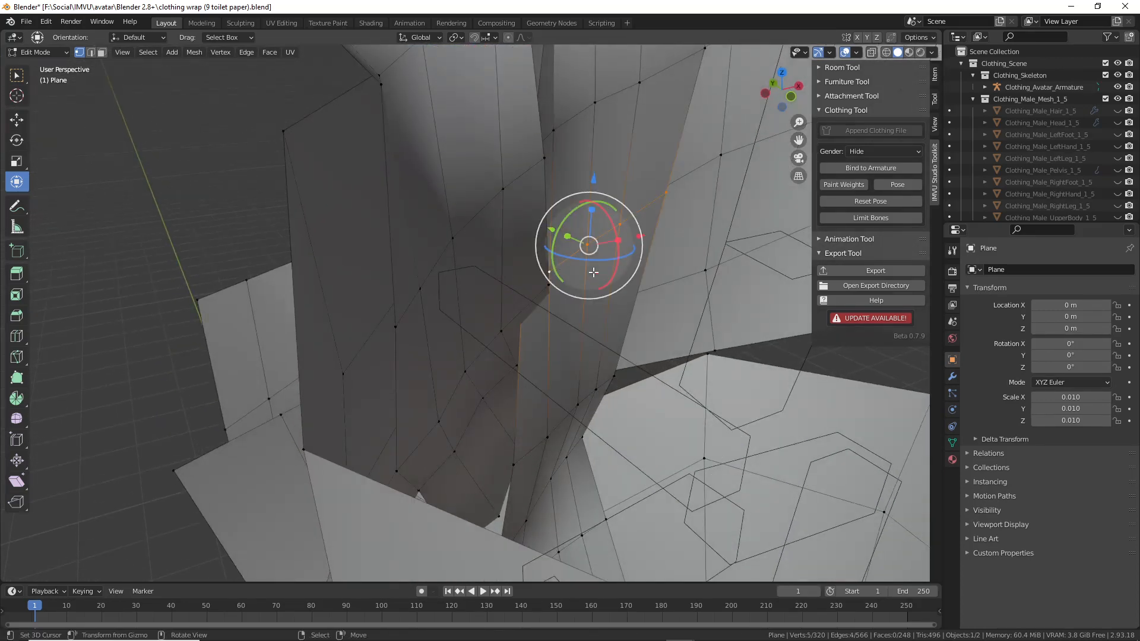
{"action": "mouse_move", "coordinate": [581, 280]}
{"action": "left_mouse_down"}
{"action": "mouse_move", "coordinate": [599, 277]}
{"action": "mouse_move", "coordinate": [551, 233]}
{"action": "mouse_move", "coordinate": [599, 279]}
{"action": "left_mouse_up"}
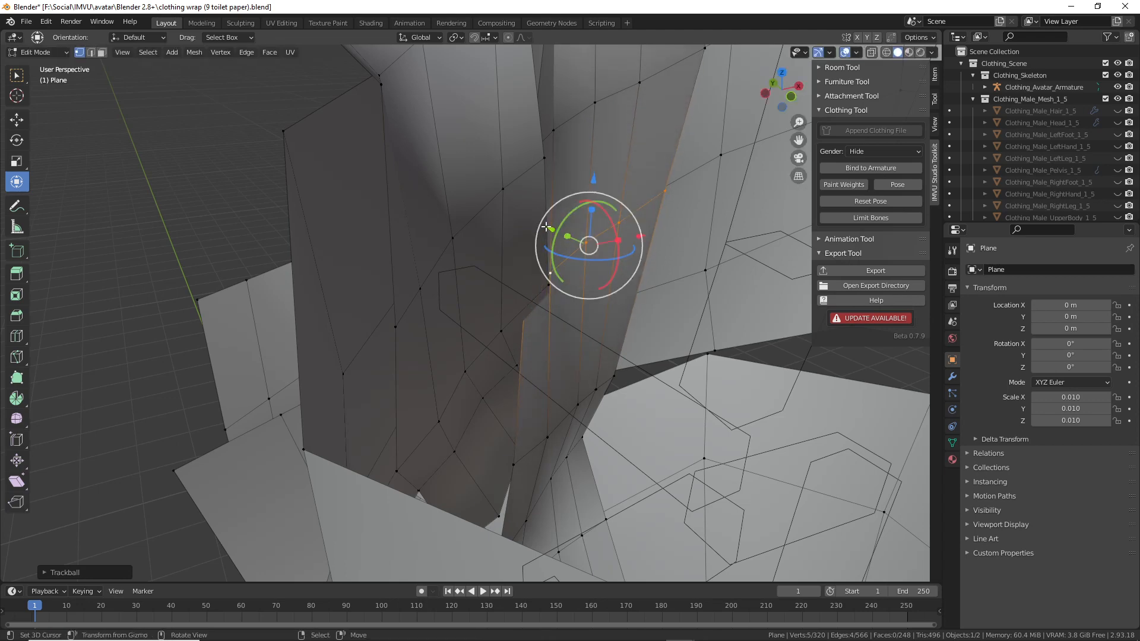
{"action": "middle_click_drag", "start_coordinate": [546, 227], "coordinate": [559, 241]}
{"action": "left_click_drag", "start_coordinate": [558, 241], "coordinate": [560, 242]}
{"action": "middle_click_drag", "start_coordinate": [565, 330], "coordinate": [535, 320]}
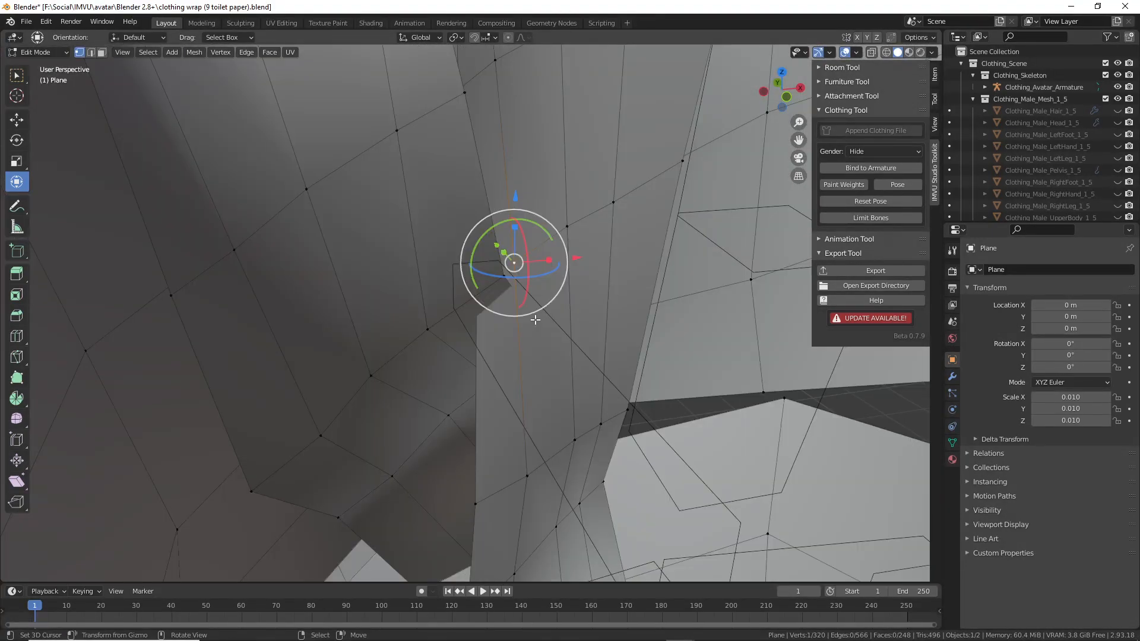
- Select the short edge at the inner strip's fold, rotate it and move it along X toward the neighbouring strip
{"action": "key", "text": "2"}
{"action": "left_click", "coordinate": [506, 267]}
{"action": "middle_click_drag", "start_coordinate": [507, 267], "coordinate": [543, 303]}
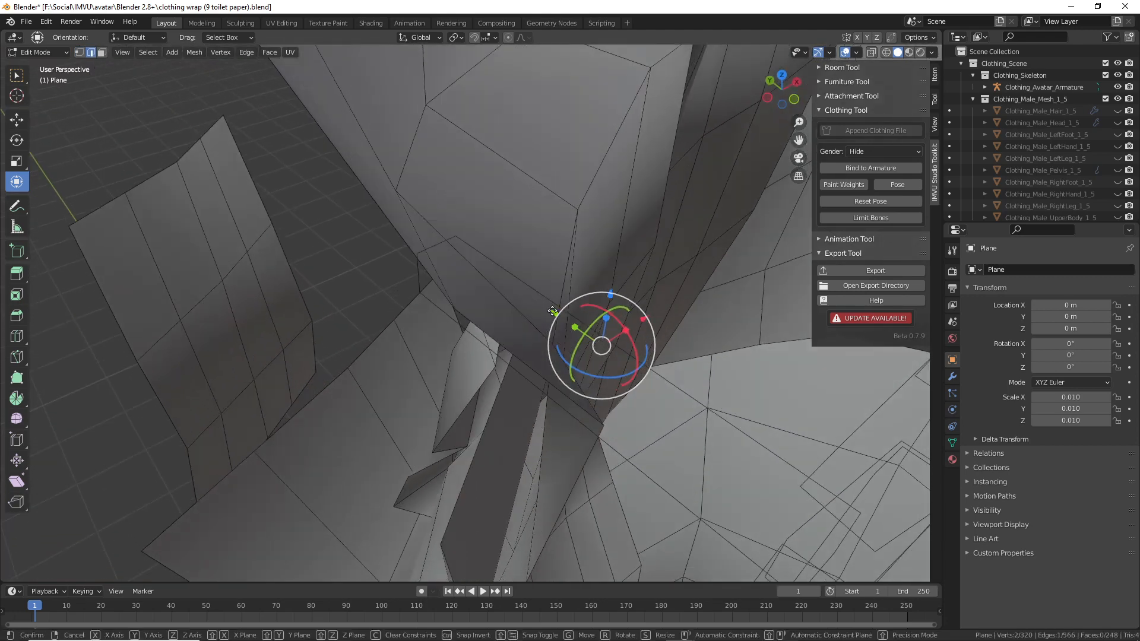
{"action": "left_click_drag", "start_coordinate": [550, 309], "coordinate": [565, 322]}
{"action": "left_click_drag", "start_coordinate": [626, 389], "coordinate": [628, 390]}
{"action": "middle_click_drag", "start_coordinate": [627, 390], "coordinate": [498, 339]}
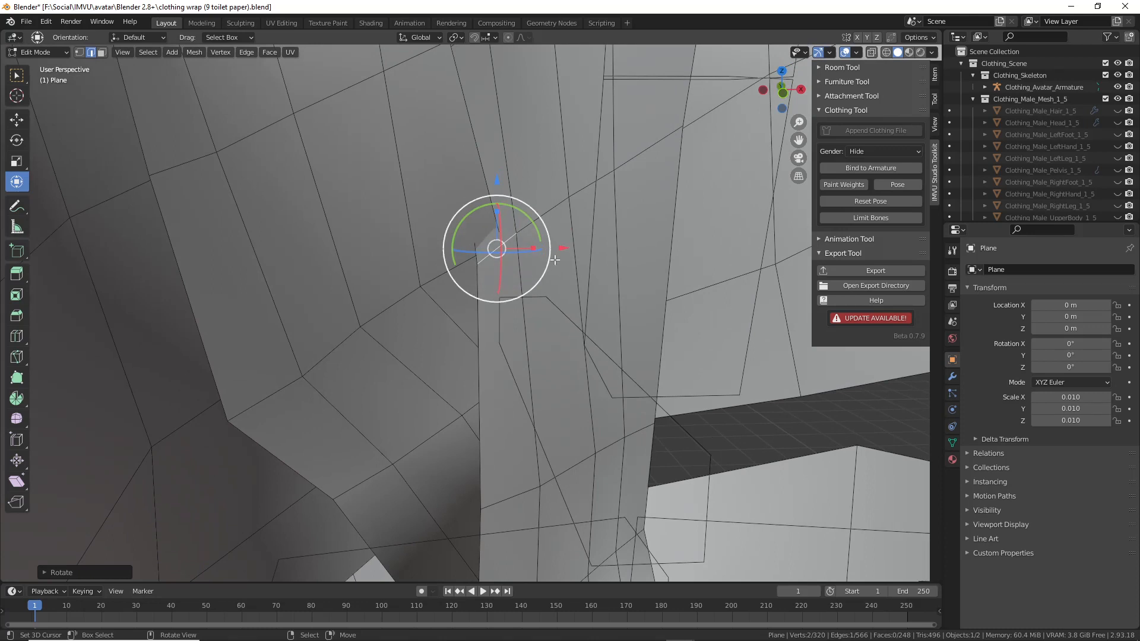
{"action": "left_click_drag", "start_coordinate": [561, 248], "coordinate": [587, 247]}
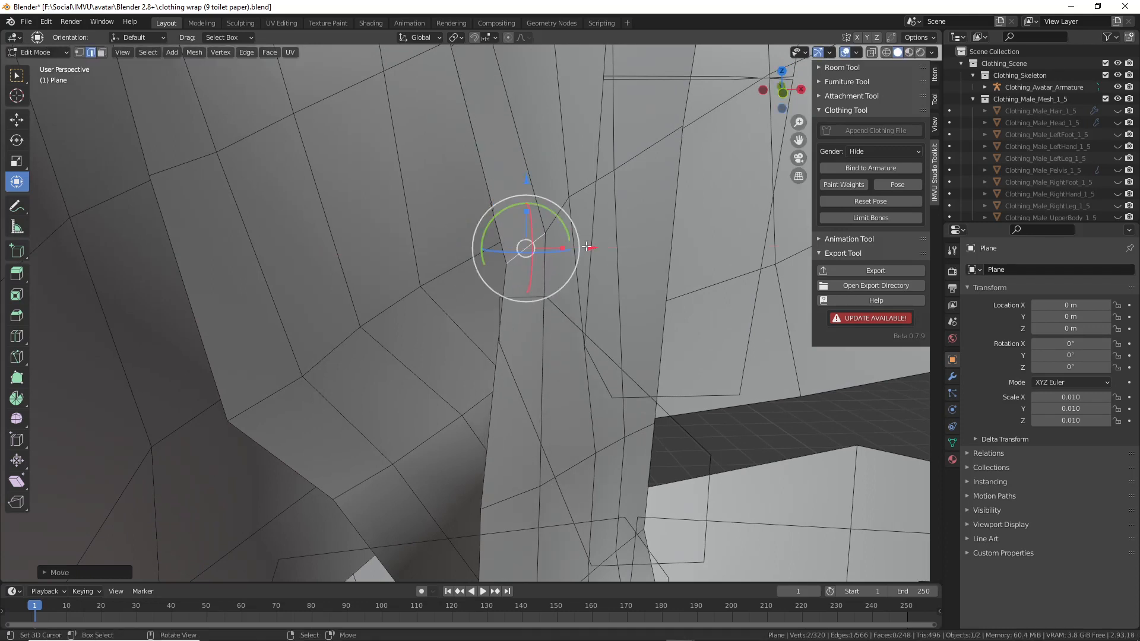
- Reposition the single vertices of the cross row beside the inner fold
{"action": "left_click_drag", "start_coordinate": [509, 263], "coordinate": [553, 224]}
{"action": "right_click", "coordinate": [546, 234]}
{"action": "right_click", "coordinate": [568, 200]}
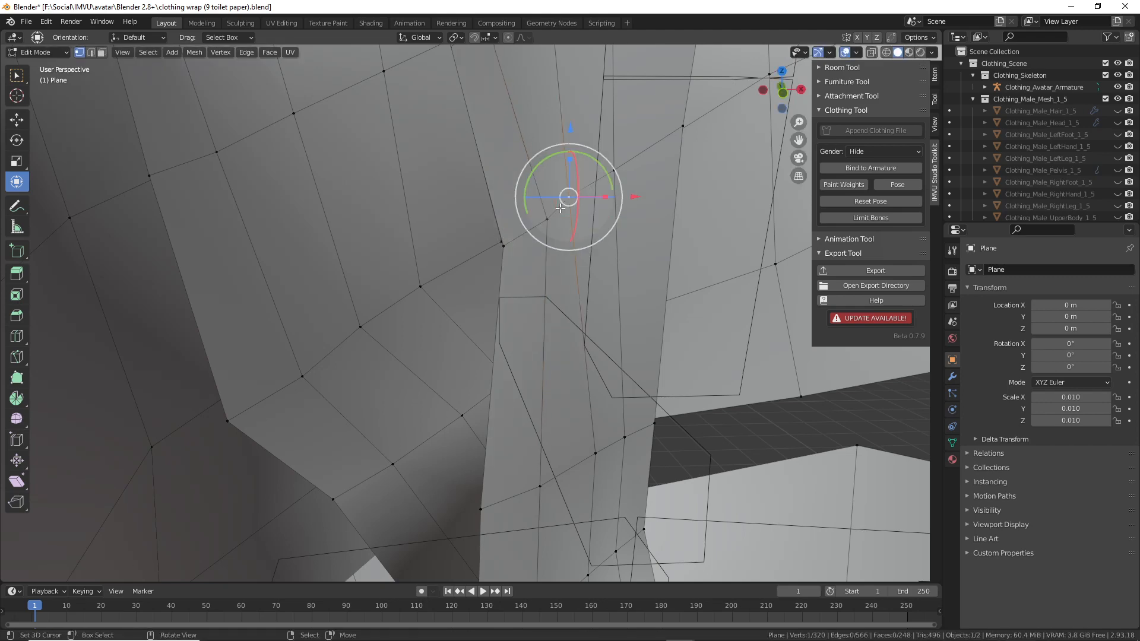
{"action": "middle_click_drag", "start_coordinate": [573, 249], "coordinate": [492, 346]}
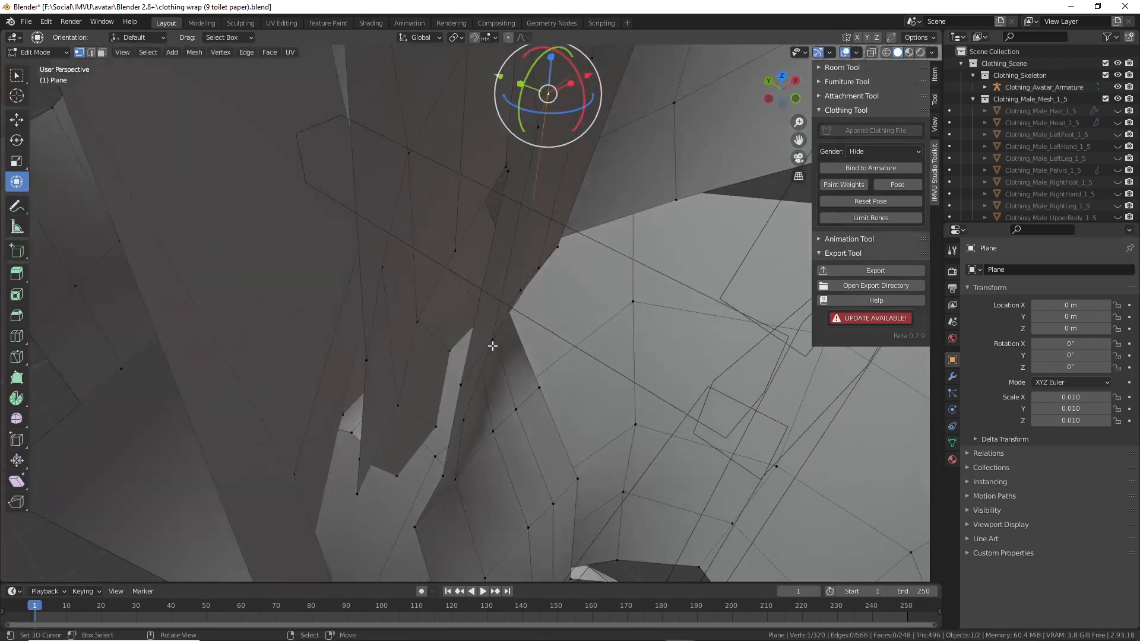
{"action": "left_click_drag", "start_coordinate": [427, 329], "coordinate": [416, 317]}
{"action": "middle_click_drag", "start_coordinate": [416, 316], "coordinate": [405, 359]}
{"action": "left_click", "coordinate": [419, 370]}
{"action": "left_click_drag", "start_coordinate": [481, 364], "coordinate": [502, 360]}
- Edge-slide the hanging strip's lower cross row downward toward the bend
{"action": "middle_click_drag", "start_coordinate": [503, 360], "coordinate": [400, 297]}
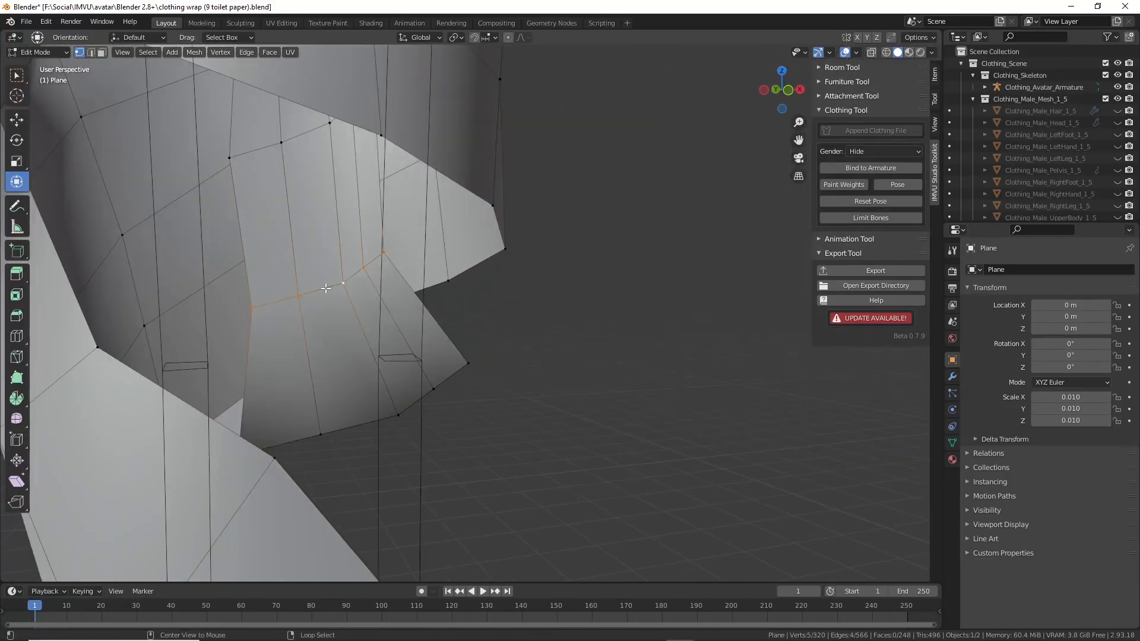
{"action": "key", "text": "g"}
{"action": "key", "text": "g"}
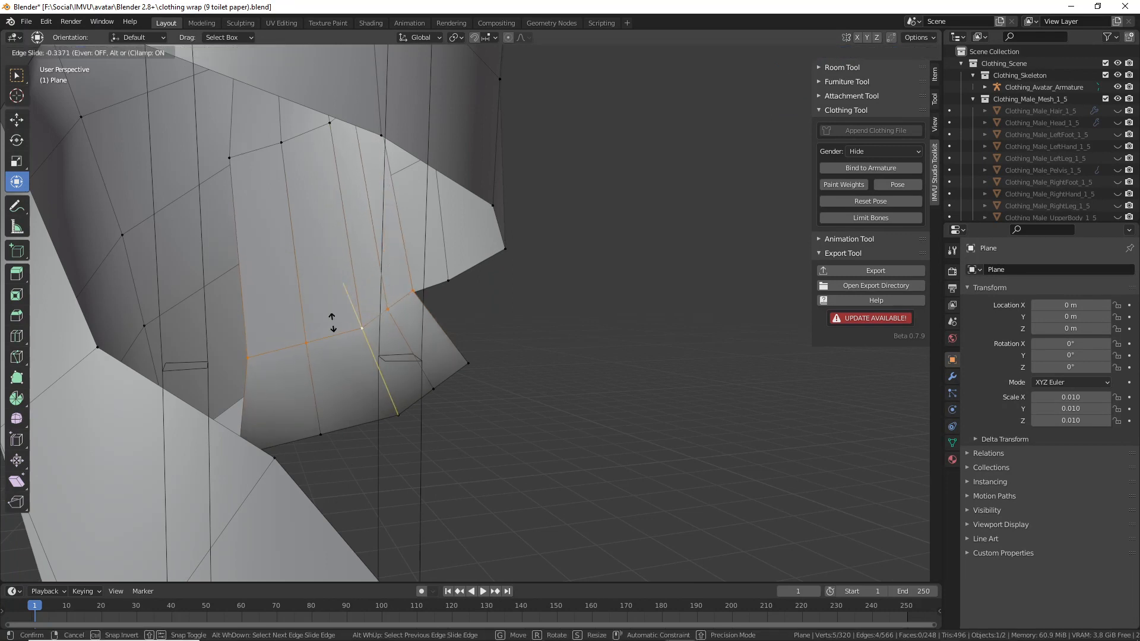
{"action": "left_click", "coordinate": [308, 333]}
{"action": "left_click_drag", "start_coordinate": [319, 292], "coordinate": [346, 265]}
- Move the folded strip's inner bottom row along Y and raise the outer row at the lower bend
{"action": "middle_click_drag", "start_coordinate": [400, 339], "coordinate": [371, 389]}
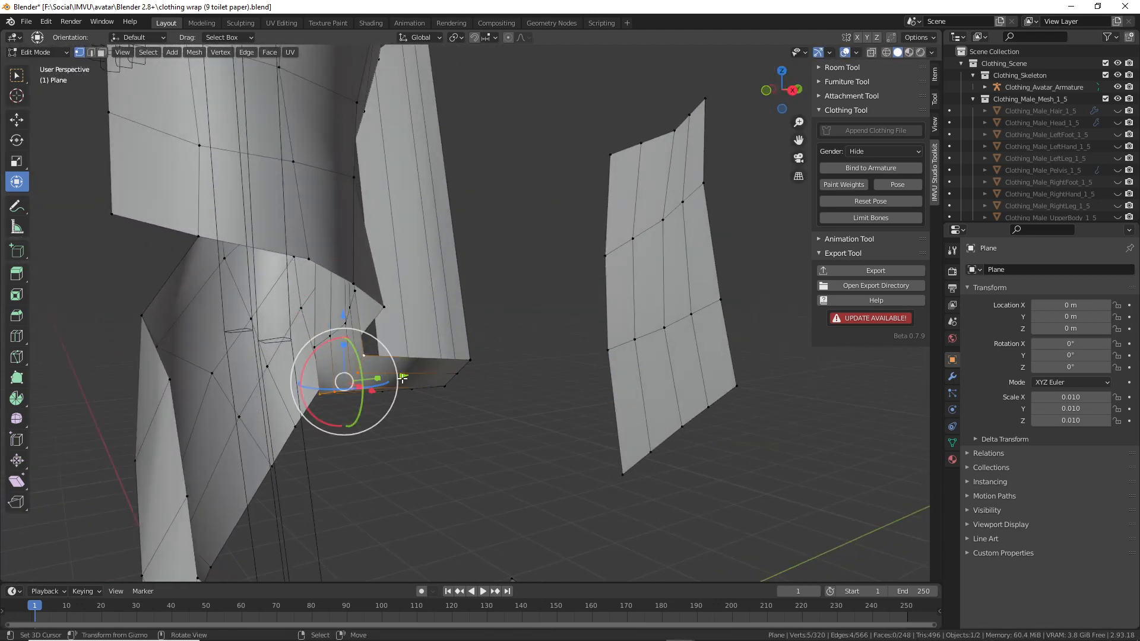
{"action": "left_click_drag", "start_coordinate": [402, 378], "coordinate": [440, 375]}
{"action": "middle_click_drag", "start_coordinate": [439, 375], "coordinate": [498, 361]}
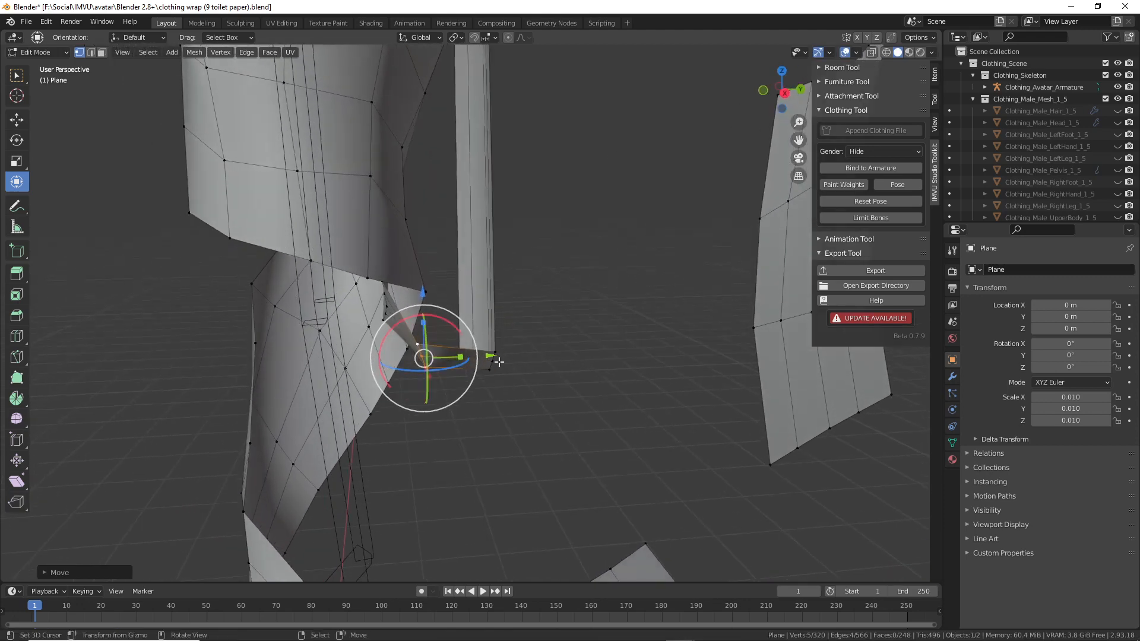
{"action": "left_click_drag", "start_coordinate": [499, 361], "coordinate": [516, 344]}
{"action": "key", "text": "g"}
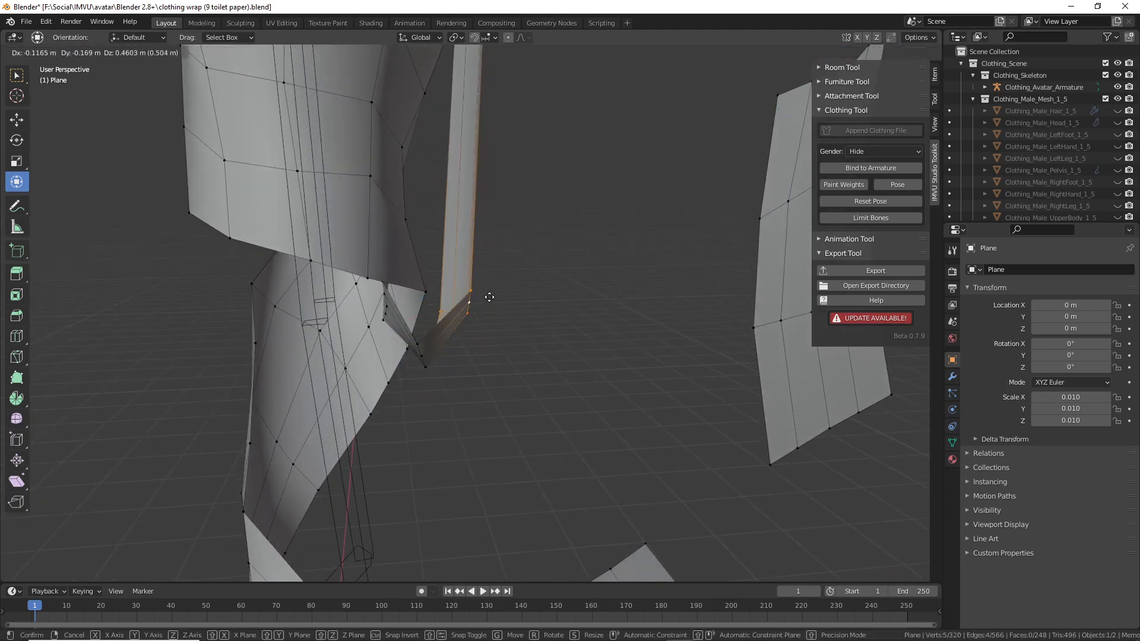
{"action": "left_click", "coordinate": [489, 304]}
- Select all three face rows of the detached strip standing beside the body and delete them
{"action": "middle_click_drag", "start_coordinate": [491, 305], "coordinate": [278, 326]}
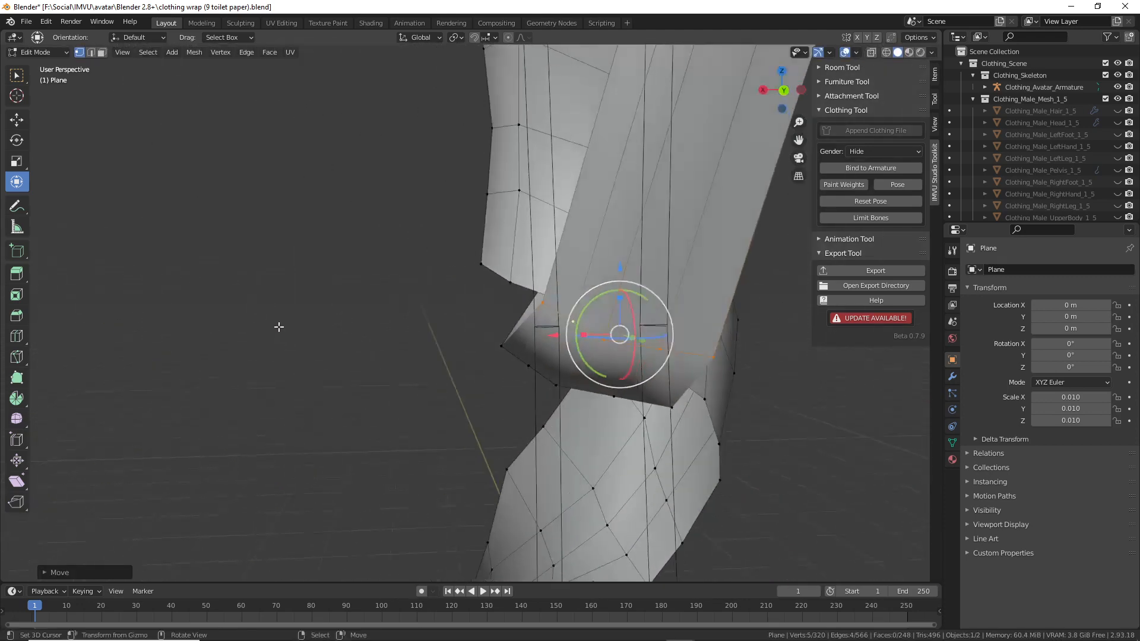
{"action": "scroll", "coordinate": [556, 357], "scroll_direction": "down", "scroll_amount": 3}
{"action": "middle_click_drag", "start_coordinate": [557, 358], "coordinate": [564, 389], "text": "shift"}
{"action": "key", "text": "Tab"}
{"action": "key", "text": "Tab"}
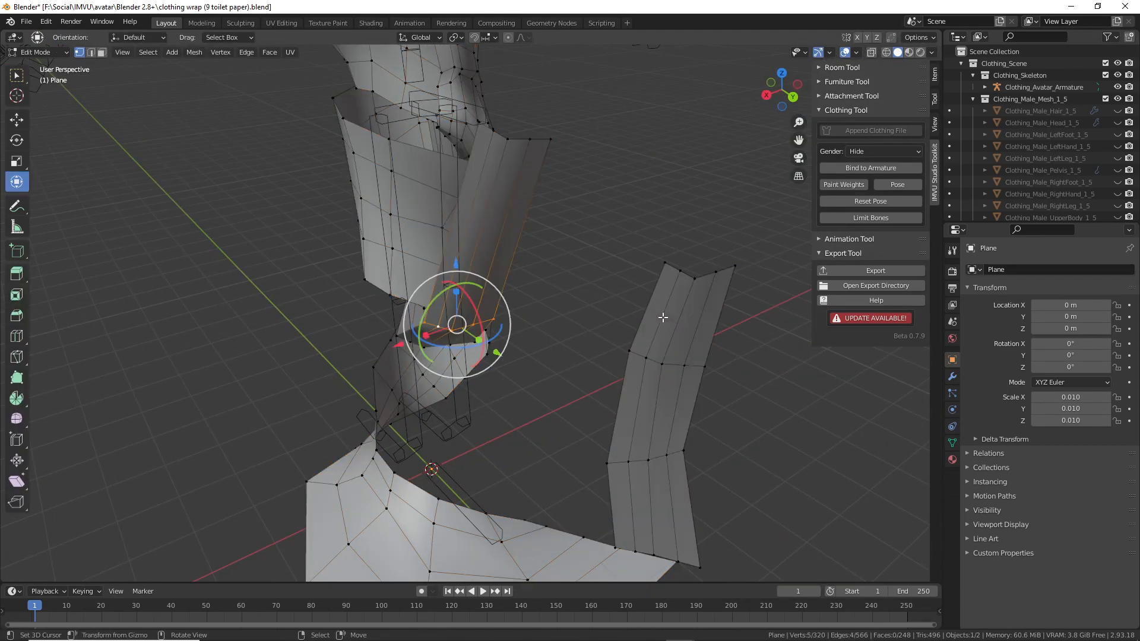
{"action": "left_click", "coordinate": [660, 324], "text": "alt"}
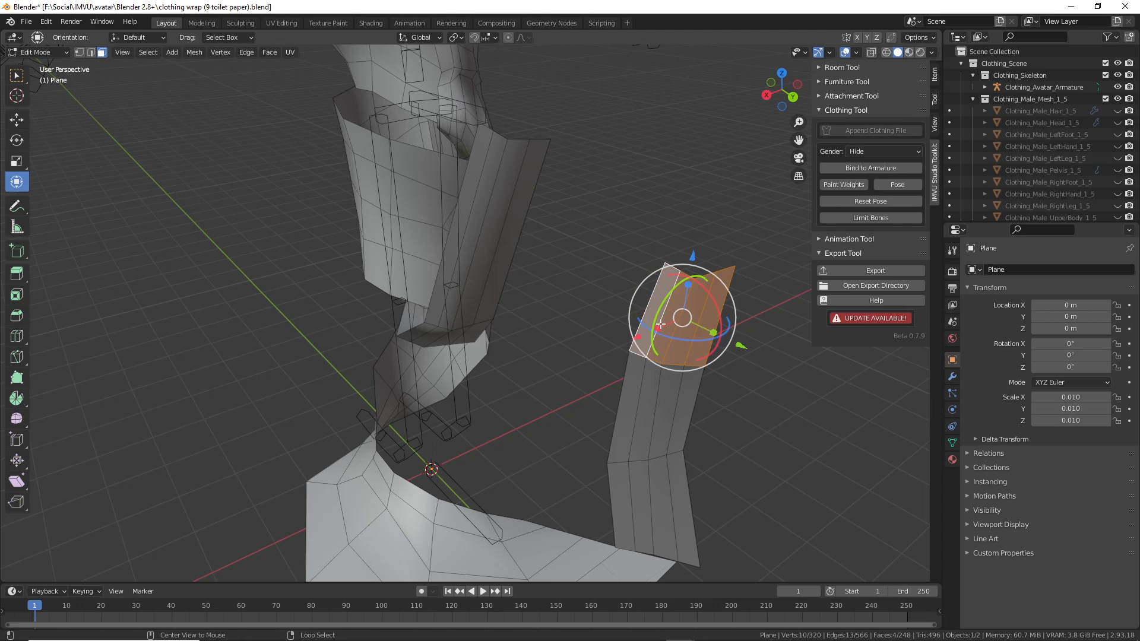
{"action": "left_click", "coordinate": [635, 397], "text": "alt+shift"}
{"action": "left_click", "coordinate": [629, 469], "text": "alt+shift"}
{"action": "middle_click_drag", "start_coordinate": [629, 469], "coordinate": [660, 412]}
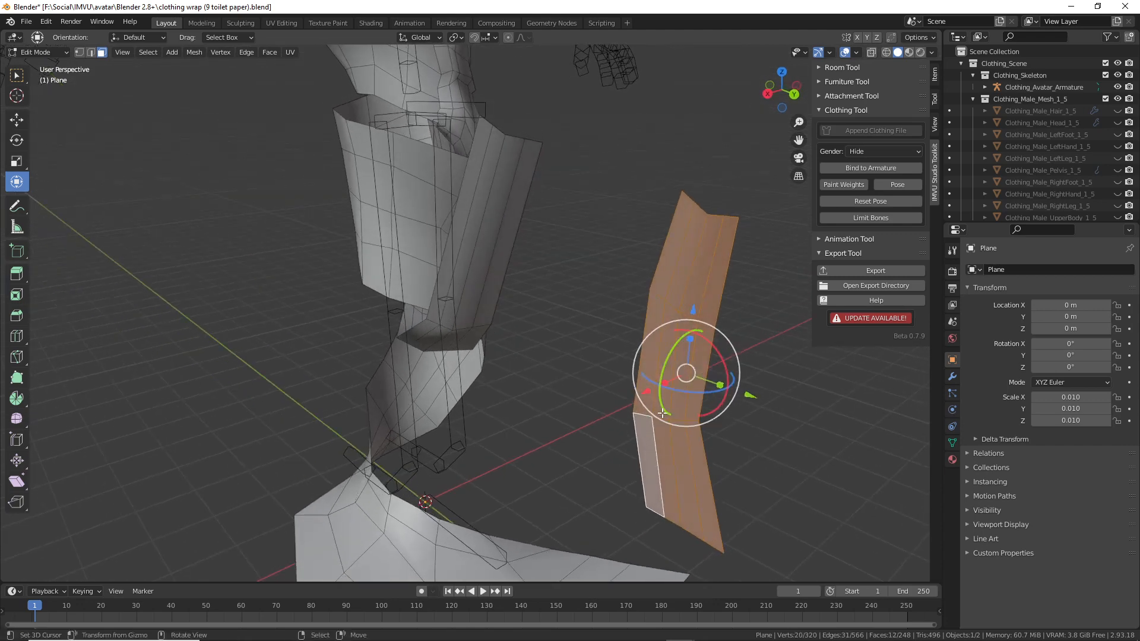
{"action": "key", "text": "x"}
{"action": "left_click", "coordinate": [622, 442]}
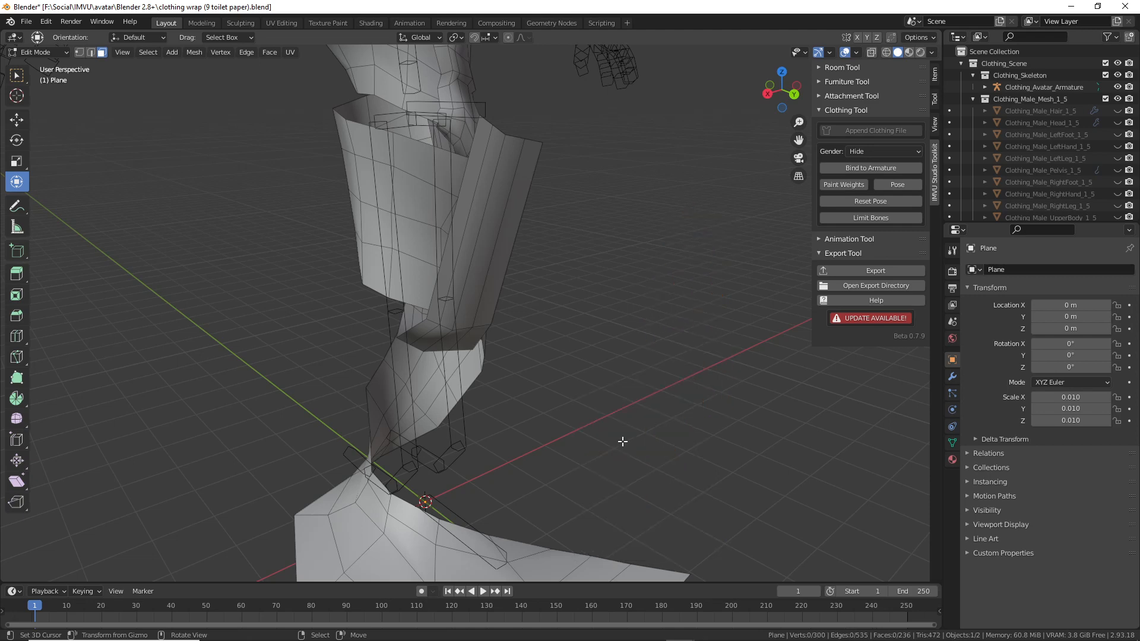
- Select the bottom edge row of the folded leg strip and move it to adjust the lower bend
{"action": "middle_click_drag", "start_coordinate": [622, 442], "coordinate": [512, 272]}
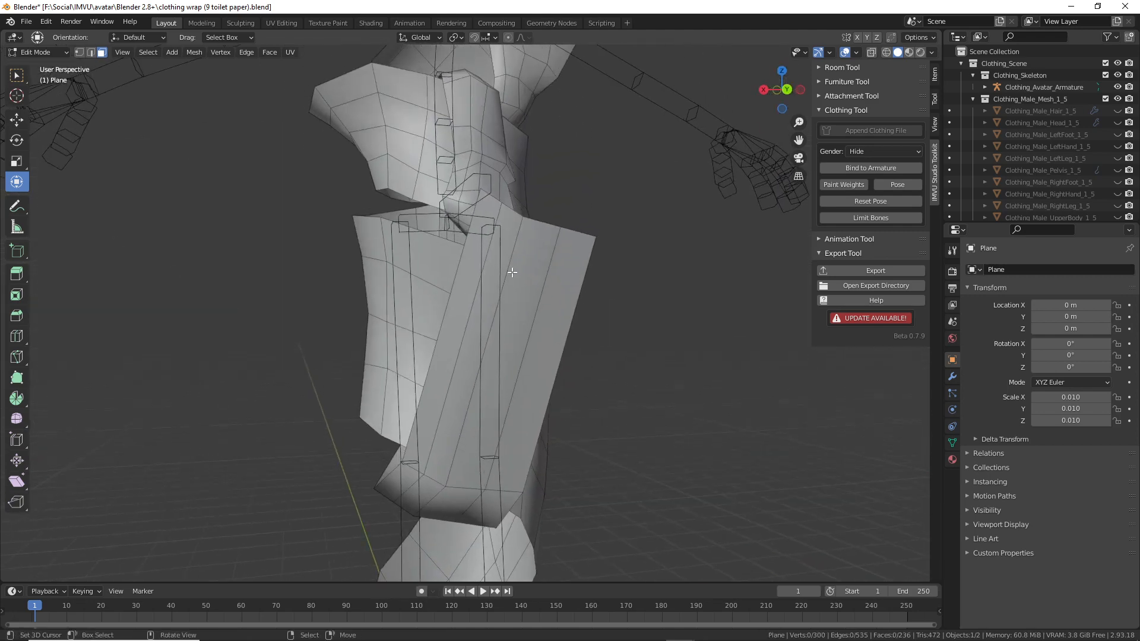
{"action": "middle_click_drag", "start_coordinate": [476, 456], "coordinate": [451, 451]}
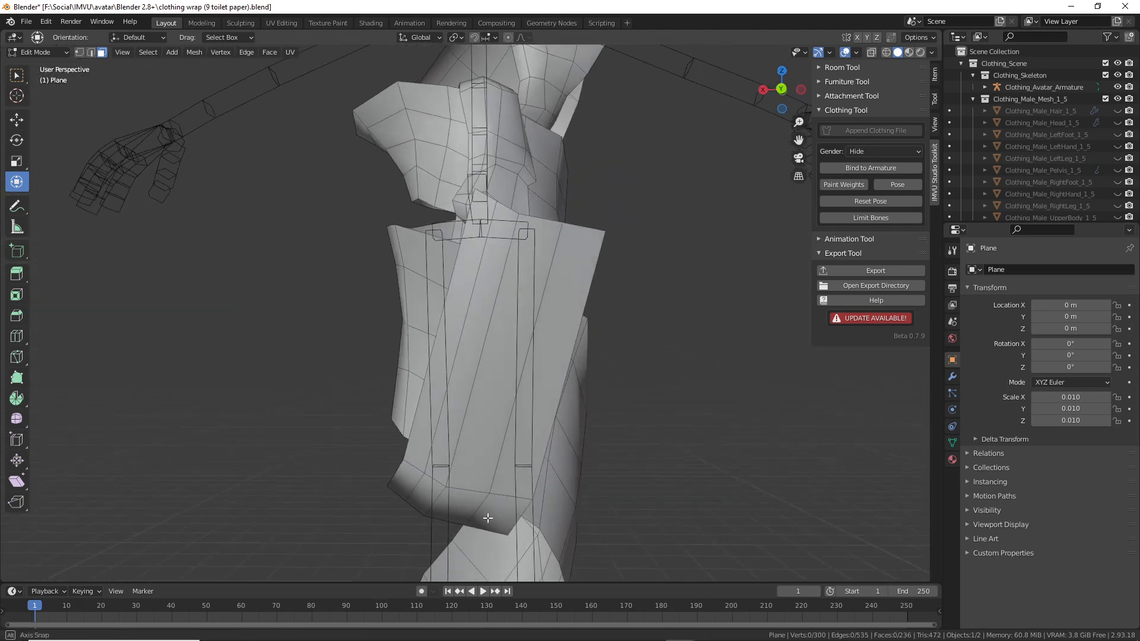
{"action": "middle_click_drag", "start_coordinate": [488, 518], "coordinate": [451, 339]}
{"action": "key", "text": "Tab"}
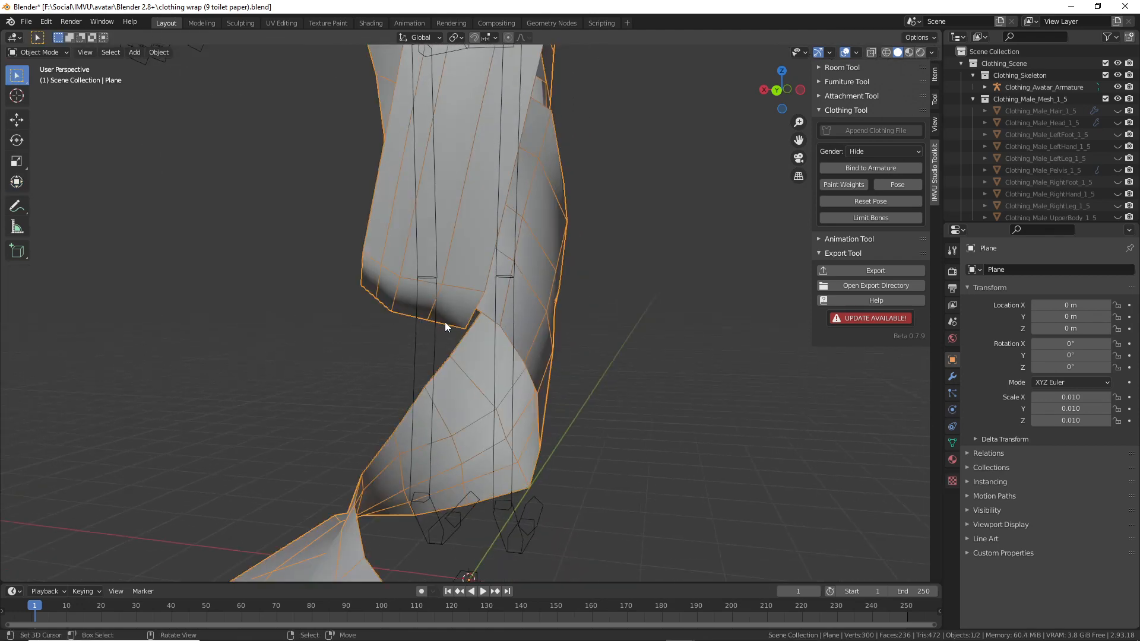
{"action": "key", "text": "Tab"}
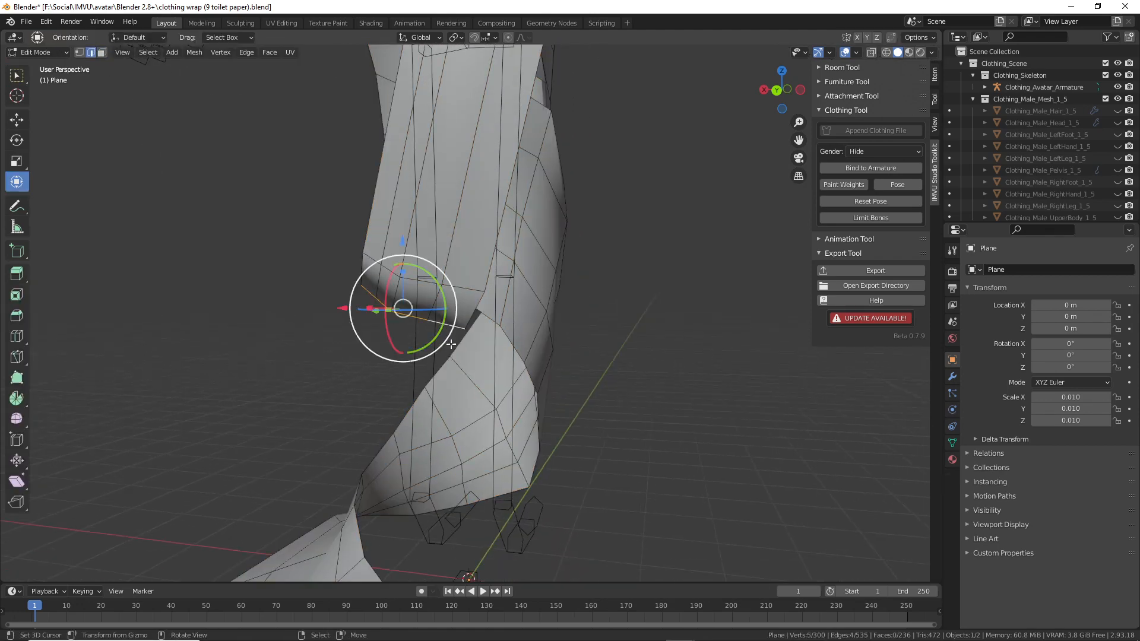
{"action": "middle_click_drag", "start_coordinate": [450, 343], "coordinate": [467, 491]}
{"action": "key", "text": "g"}
{"action": "left_click", "coordinate": [387, 332]}
- Select the top edge row of the wide hanging leg strip and reposition it below the waist wrap
{"action": "left_click", "coordinate": [461, 369], "text": "alt"}
{"action": "middle_click_drag", "start_coordinate": [519, 426], "coordinate": [608, 434]}
{"action": "key", "text": "g"}
{"action": "left_click", "coordinate": [442, 382]}
{"action": "key", "text": "g"}
{"action": "left_click", "coordinate": [639, 430]}
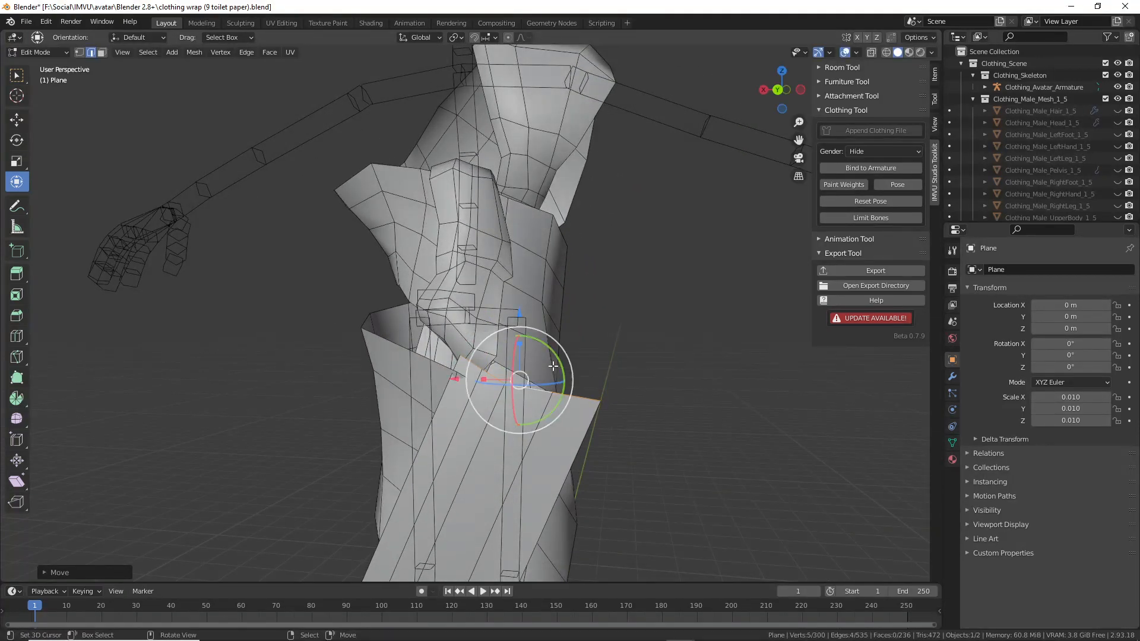
{"action": "left_click_drag", "start_coordinate": [535, 366], "coordinate": [565, 375]}
- Extrude the leg strip's top edge inward toward the hips, then scale and reposition the new row
{"action": "middle_click_drag", "start_coordinate": [572, 410], "coordinate": [615, 488]}
{"action": "key", "text": "e"}
{"action": "left_click", "coordinate": [404, 423]}
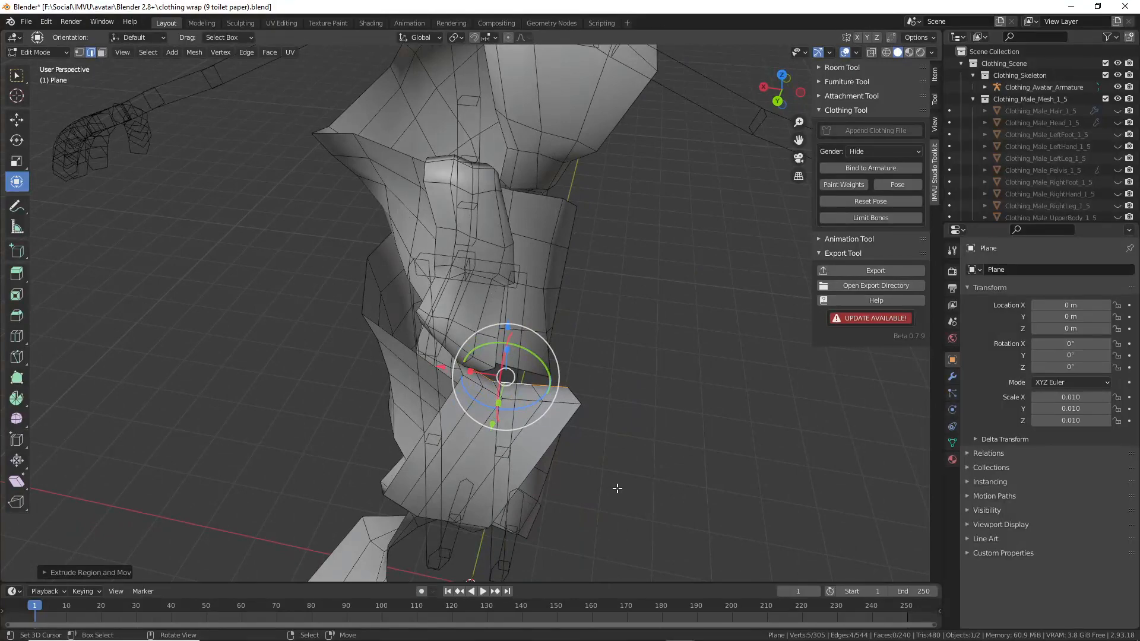
{"action": "key", "text": "s"}
{"action": "left_click", "coordinate": [554, 465]}
{"action": "middle_click_drag", "start_coordinate": [554, 465], "coordinate": [457, 172]}
{"action": "key", "text": "g"}
{"action": "left_click", "coordinate": [412, 386]}
- Extrude the inner row again and lower the new edge along Z behind the hanging leg strip
{"action": "key", "text": "e"}
{"action": "left_click", "coordinate": [462, 165]}
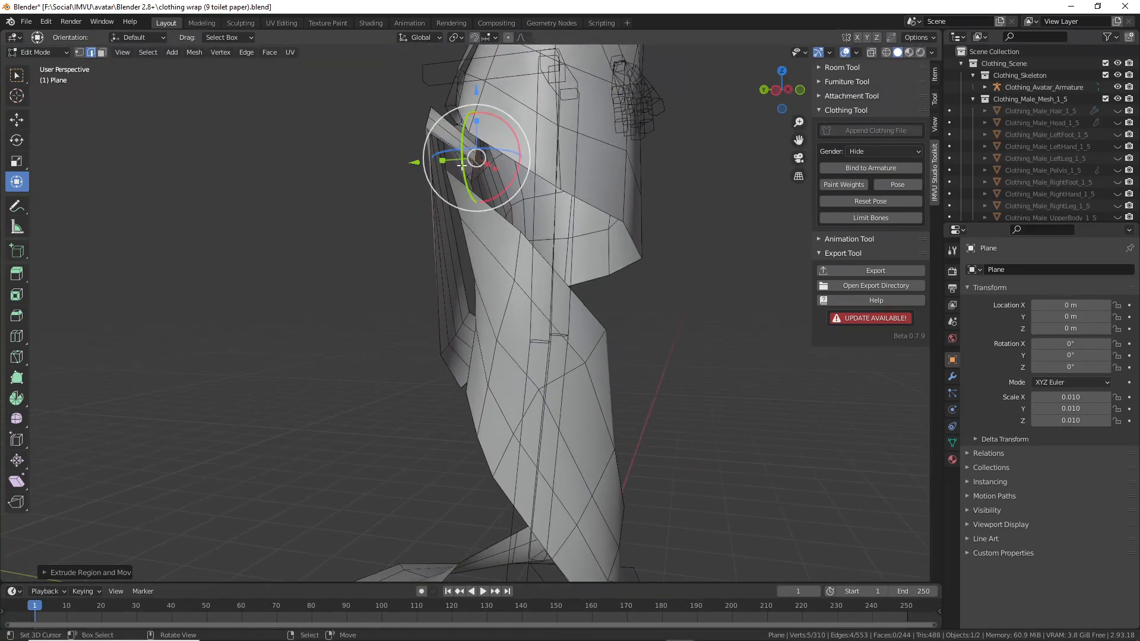
{"action": "left_click_drag", "start_coordinate": [478, 92], "coordinate": [471, 313]}
{"action": "left_click_drag", "start_coordinate": [475, 416], "coordinate": [475, 419]}
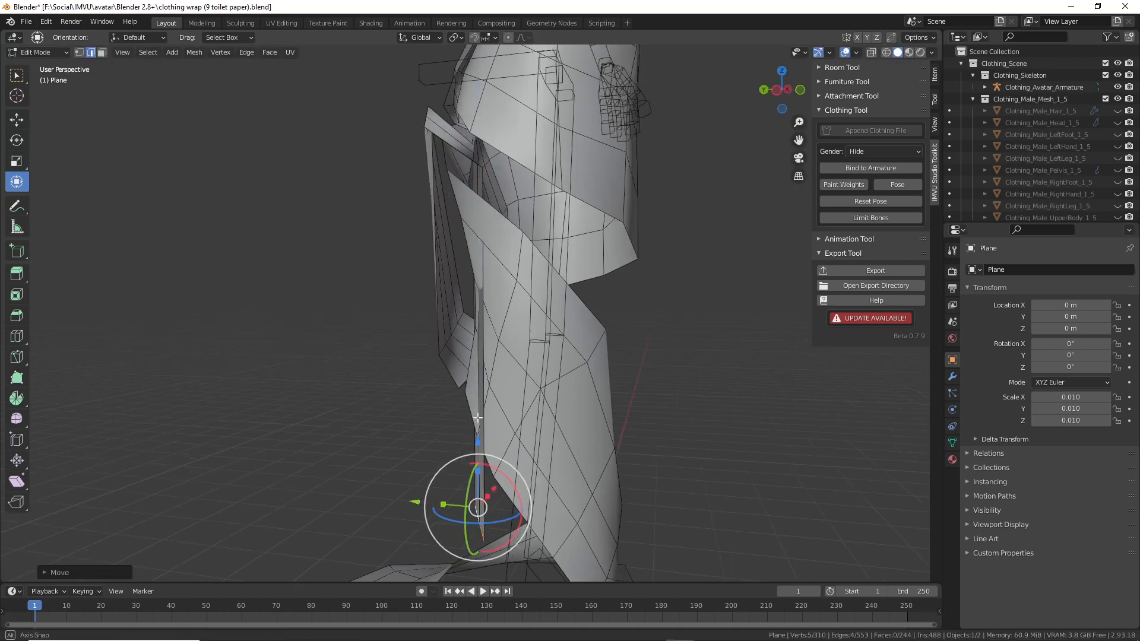
- Shift the extruded leg strip's bottom edge row sideways along X and lower it along Z toward the avatar's foot
{"action": "middle_click_drag", "start_coordinate": [475, 418], "coordinate": [510, 458]}
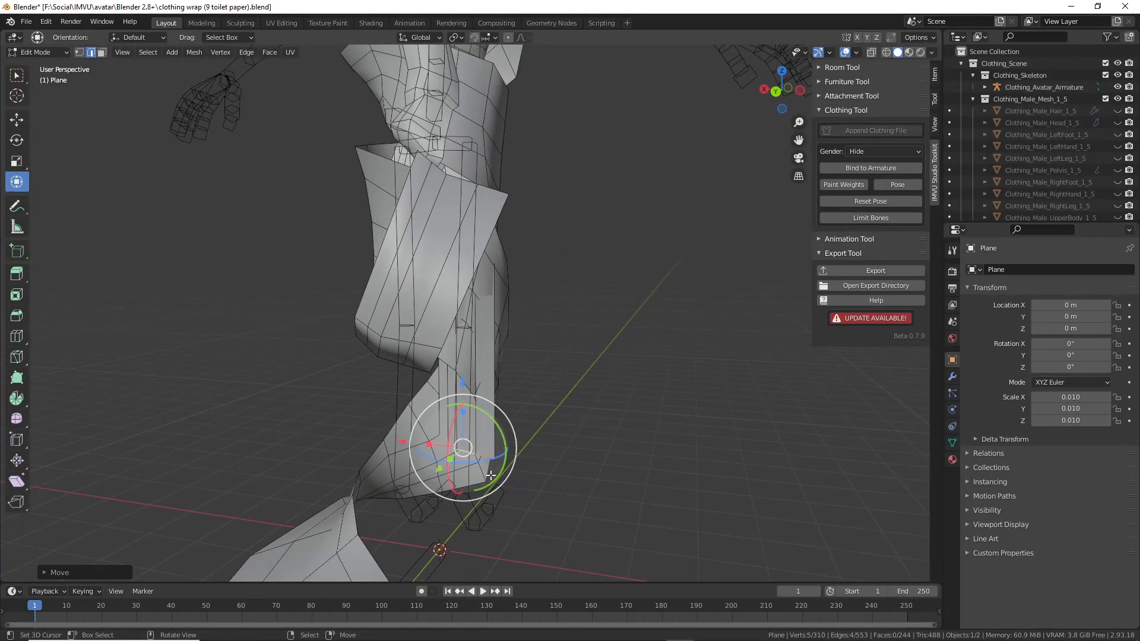
{"action": "left_click_drag", "start_coordinate": [402, 441], "coordinate": [382, 450]}
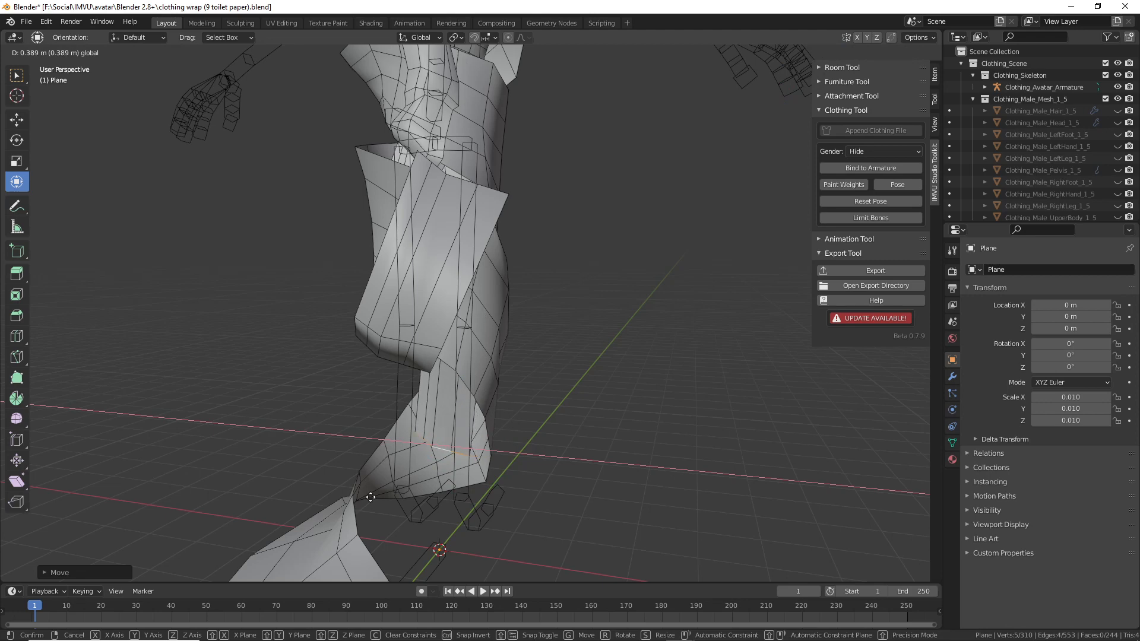
{"action": "left_click_drag", "start_coordinate": [370, 496], "coordinate": [371, 495]}
{"action": "left_click_drag", "start_coordinate": [432, 375], "coordinate": [441, 436]}
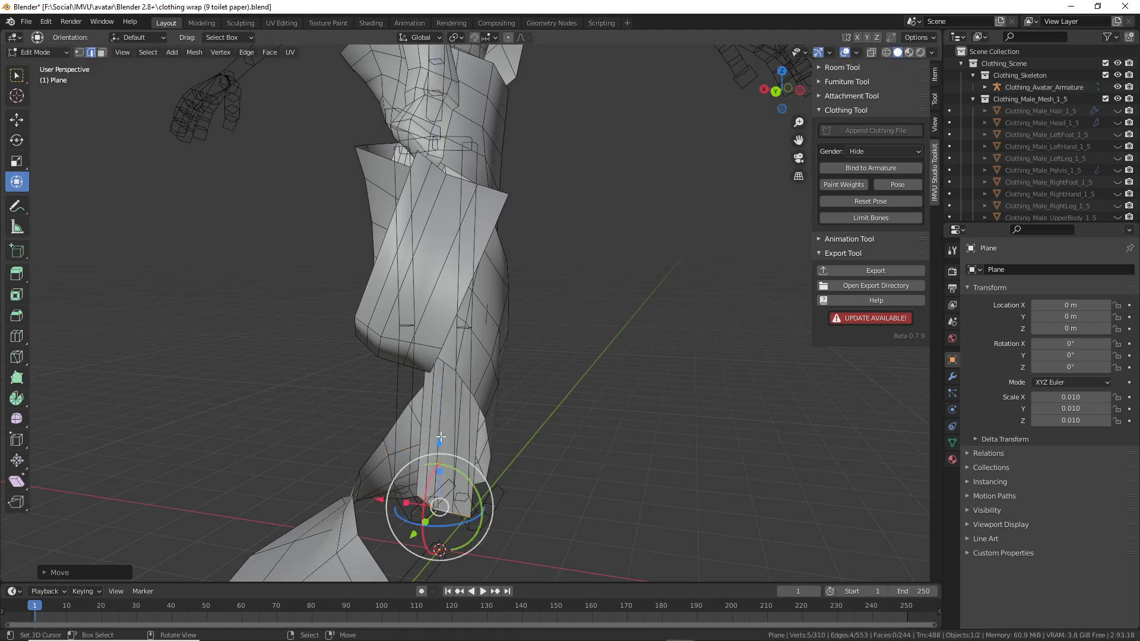
- Add a loop cut across the lower half of the wide hanging leg strip
{"action": "middle_click_drag", "start_coordinate": [654, 349], "coordinate": [496, 346]}
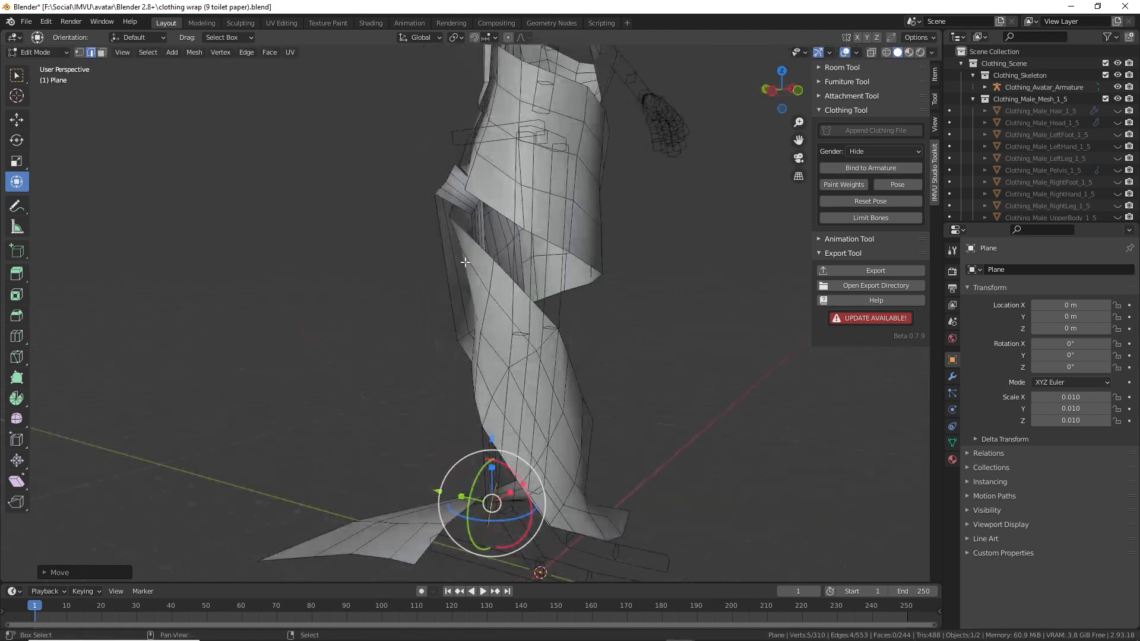
{"action": "middle_click_drag", "start_coordinate": [465, 262], "coordinate": [564, 391], "text": "shift"}
{"action": "scroll", "coordinate": [447, 380], "scroll_direction": "up", "scroll_amount": 4}
{"action": "scroll", "coordinate": [445, 381], "scroll_direction": "down", "scroll_amount": 2}
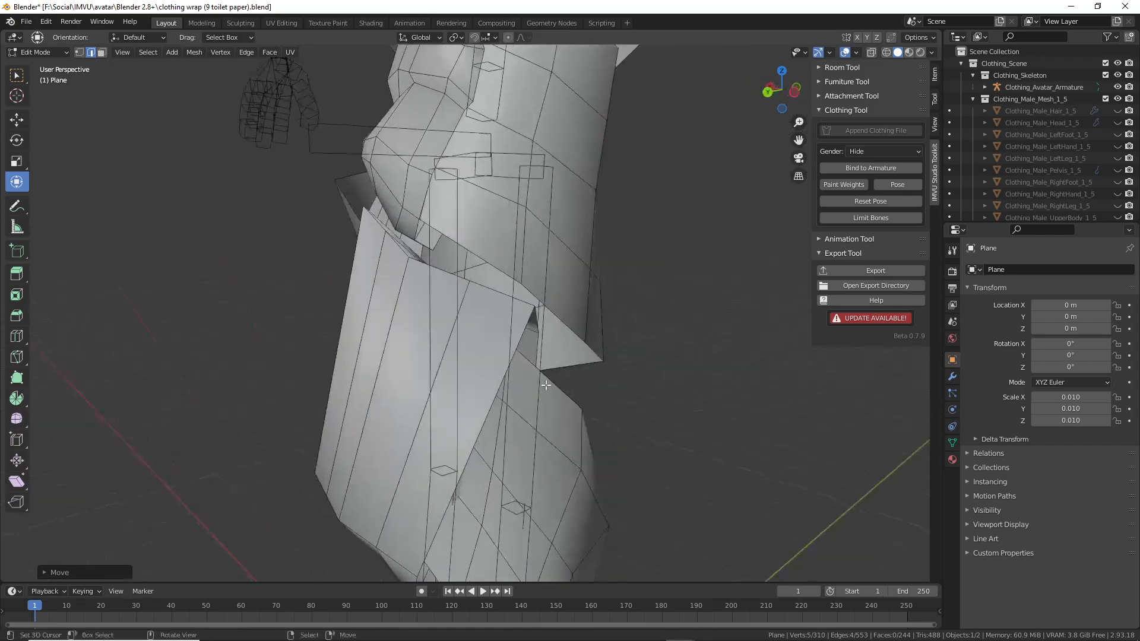
{"action": "scroll", "coordinate": [546, 385], "scroll_direction": "down", "scroll_amount": 2}
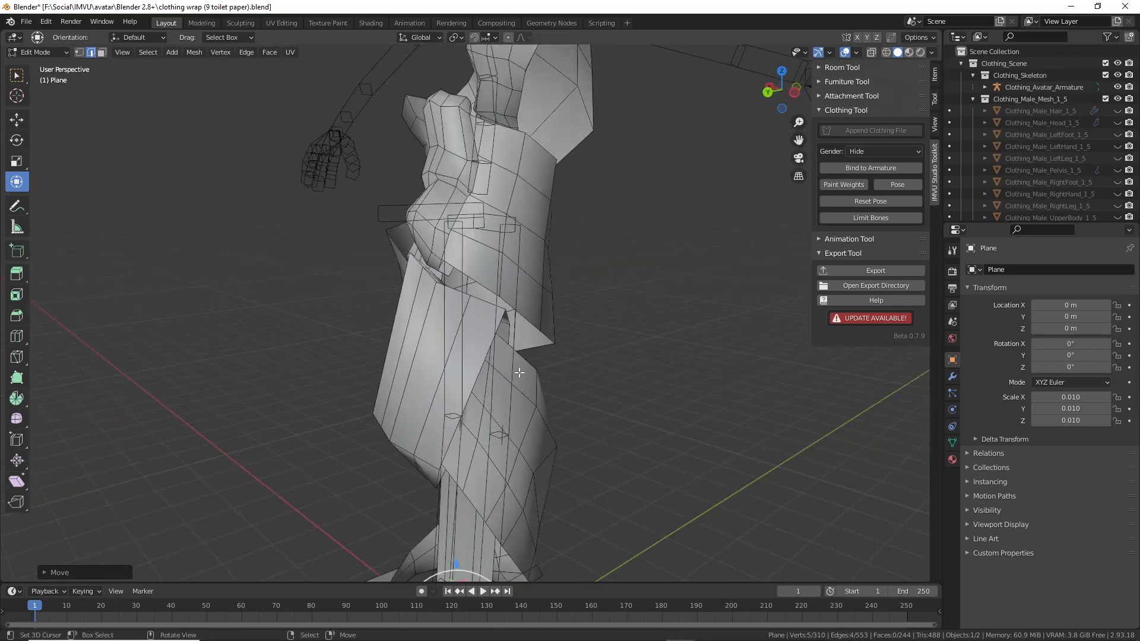
{"action": "scroll", "coordinate": [518, 373], "scroll_direction": "up", "scroll_amount": 2}
{"action": "middle_click_drag", "start_coordinate": [442, 387], "coordinate": [535, 394]}
{"action": "middle_click_drag", "start_coordinate": [423, 407], "coordinate": [510, 376], "text": "shift"}
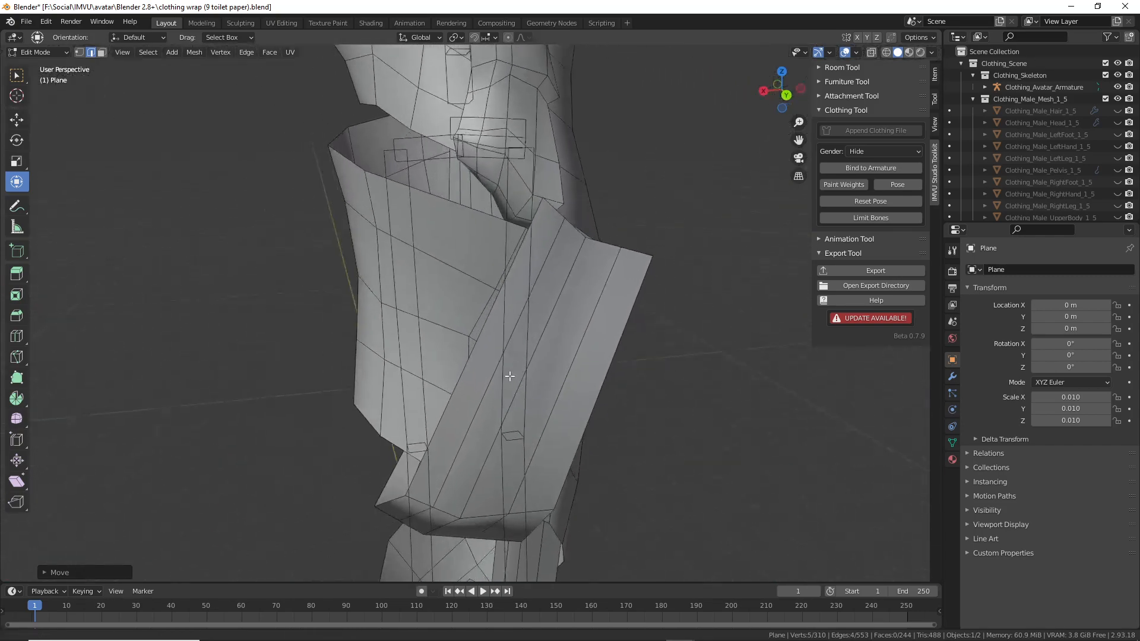
{"action": "key", "text": "ctrl+r"}
{"action": "left_click", "coordinate": [469, 390]}
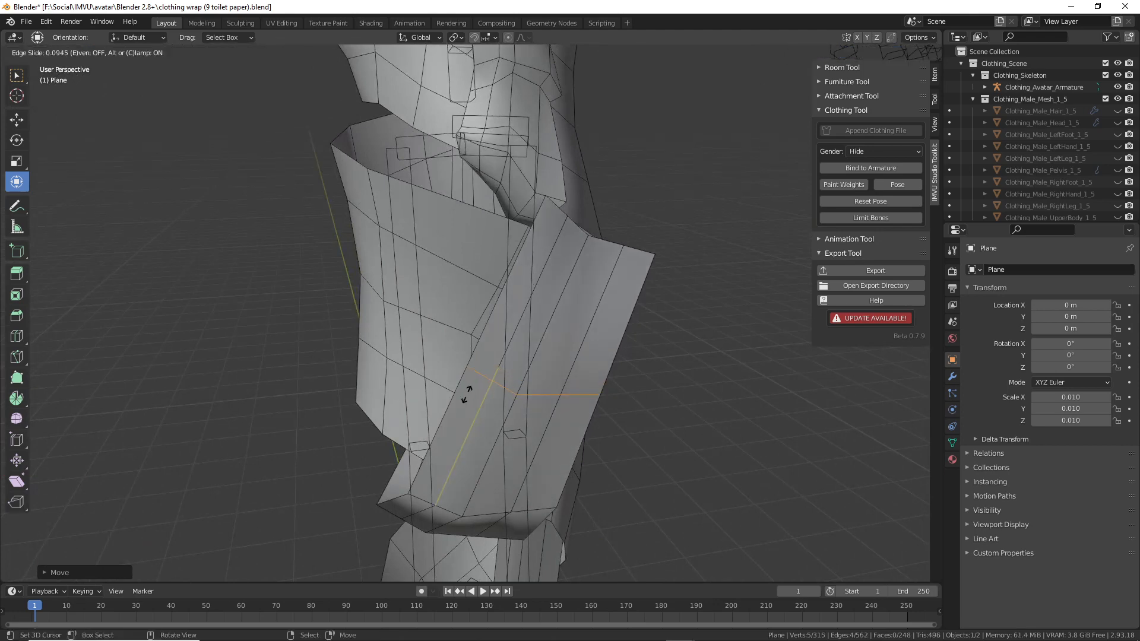
{"action": "left_click", "coordinate": [466, 394]}
- Freely rotate the new edge loop on the hanging leg strip and move it toward the leg
{"action": "key", "text": "r"}
{"action": "key", "text": "r"}
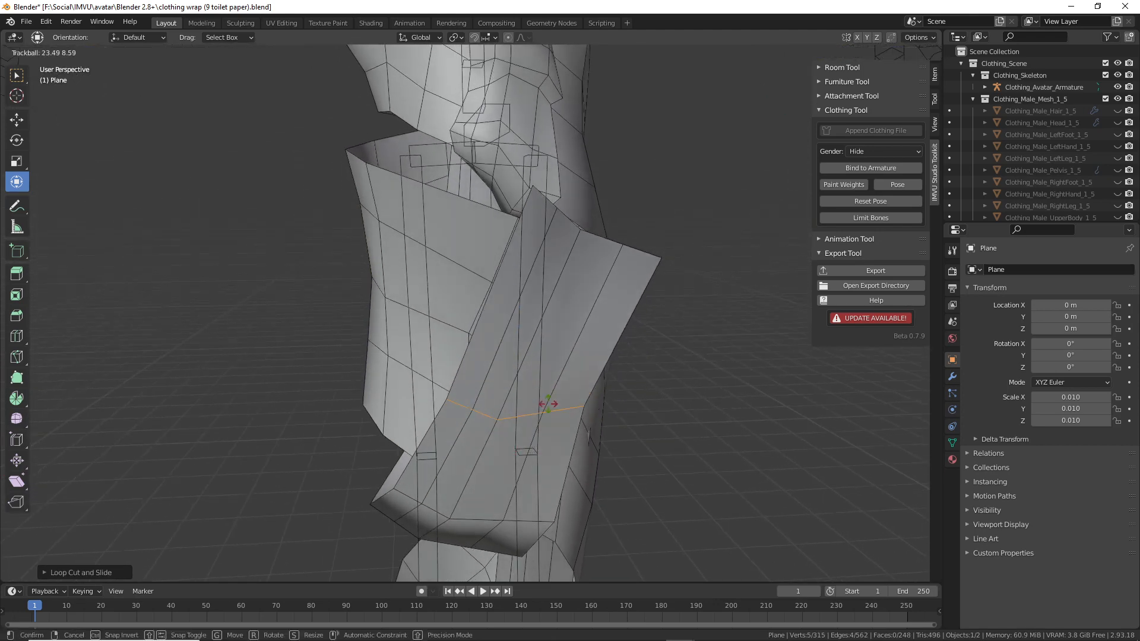
{"action": "left_click", "coordinate": [529, 385]}
{"action": "left_click_drag", "start_coordinate": [530, 375], "coordinate": [547, 383]}
{"action": "middle_click_drag", "start_coordinate": [547, 383], "coordinate": [611, 419]}
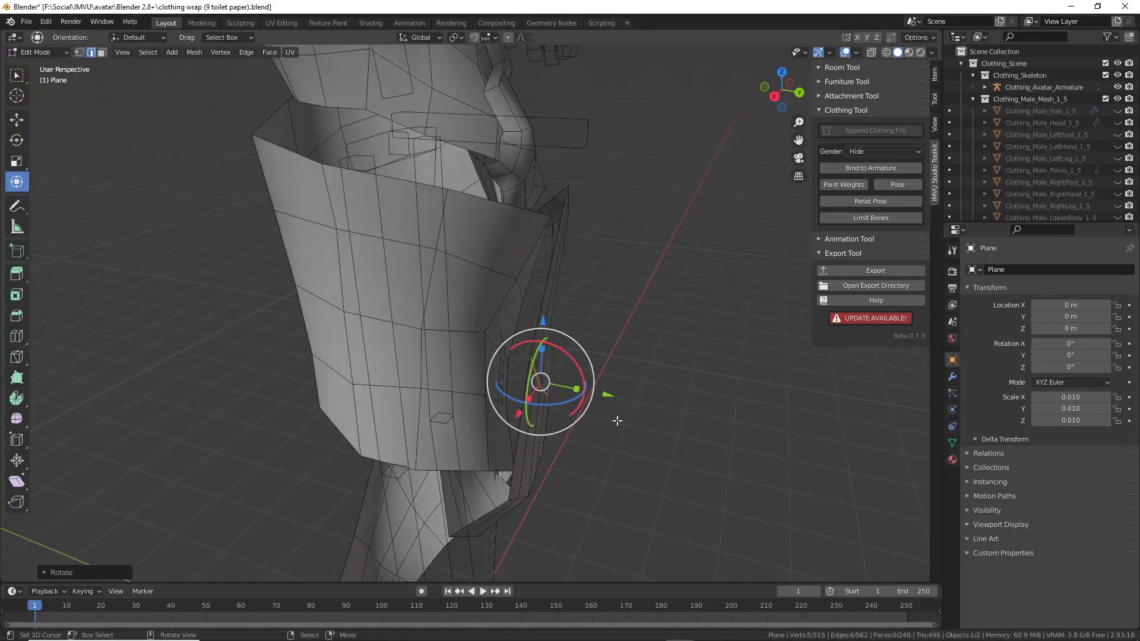
{"action": "key", "text": "g"}
{"action": "left_click", "coordinate": [590, 418]}
- Add a second loop cut between the rotated edge loop and the hanging strip's bottom fold
{"action": "mouse_move", "coordinate": [487, 451]}
{"action": "middle_mouse_down"}
{"action": "mouse_move", "coordinate": [365, 435]}
{"action": "mouse_move", "coordinate": [476, 452]}
{"action": "middle_mouse_up"}
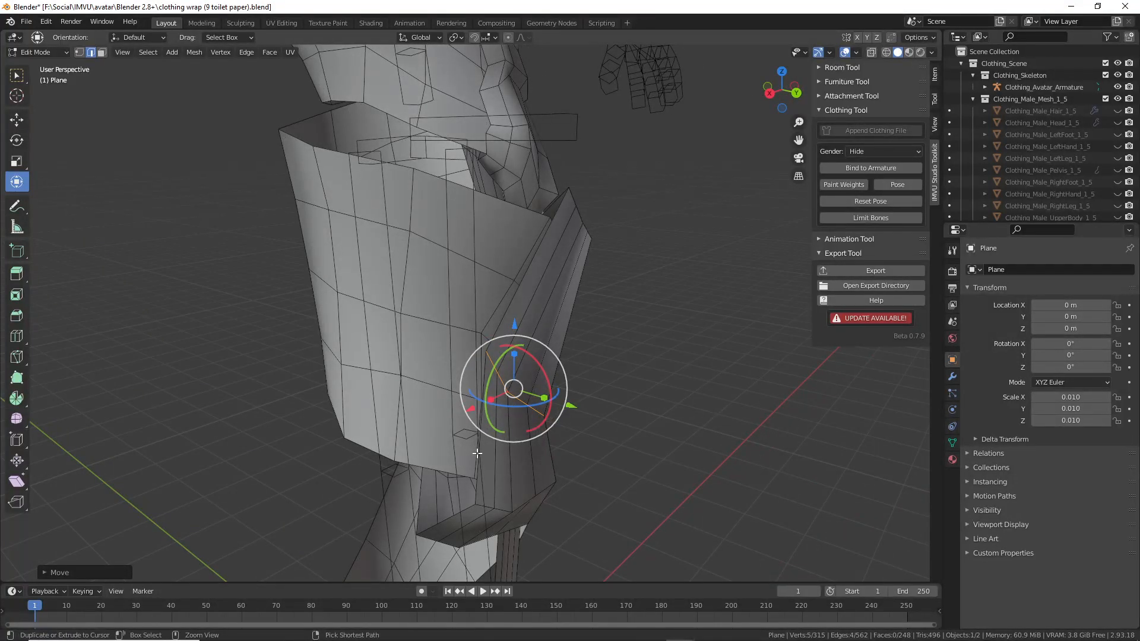
{"action": "key", "text": "ctrl+r"}
{"action": "left_click", "coordinate": [485, 427]}
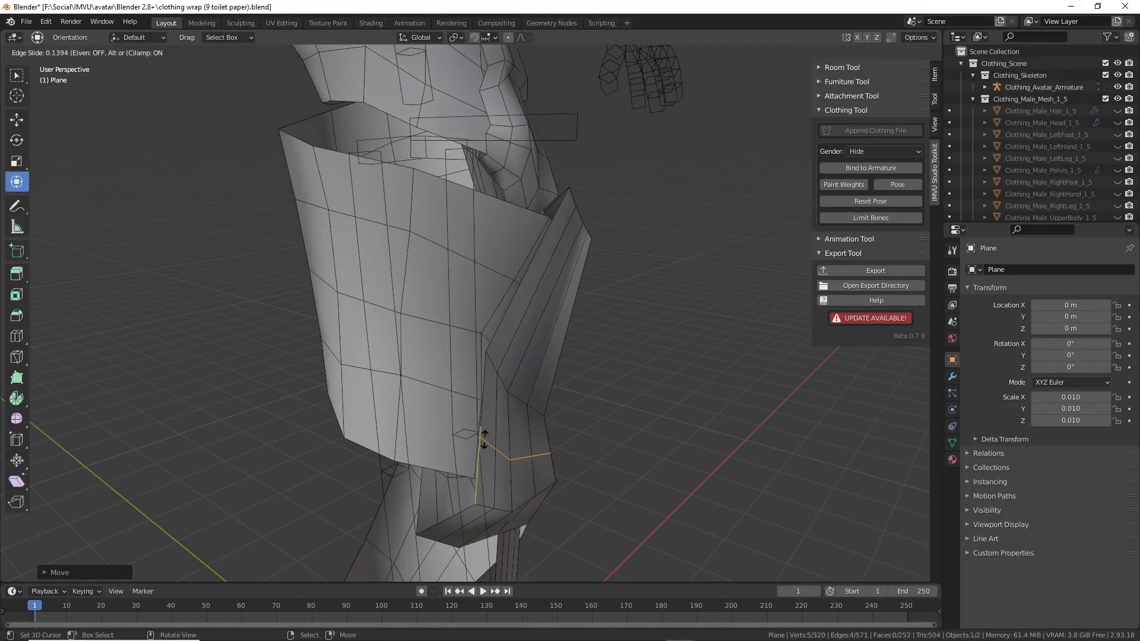
{"action": "left_click", "coordinate": [484, 439]}
- Switch to vertex selection and reposition single vertices of the lower loop around the hanging strip's bend
{"action": "middle_click_drag", "start_coordinate": [484, 439], "coordinate": [509, 442]}
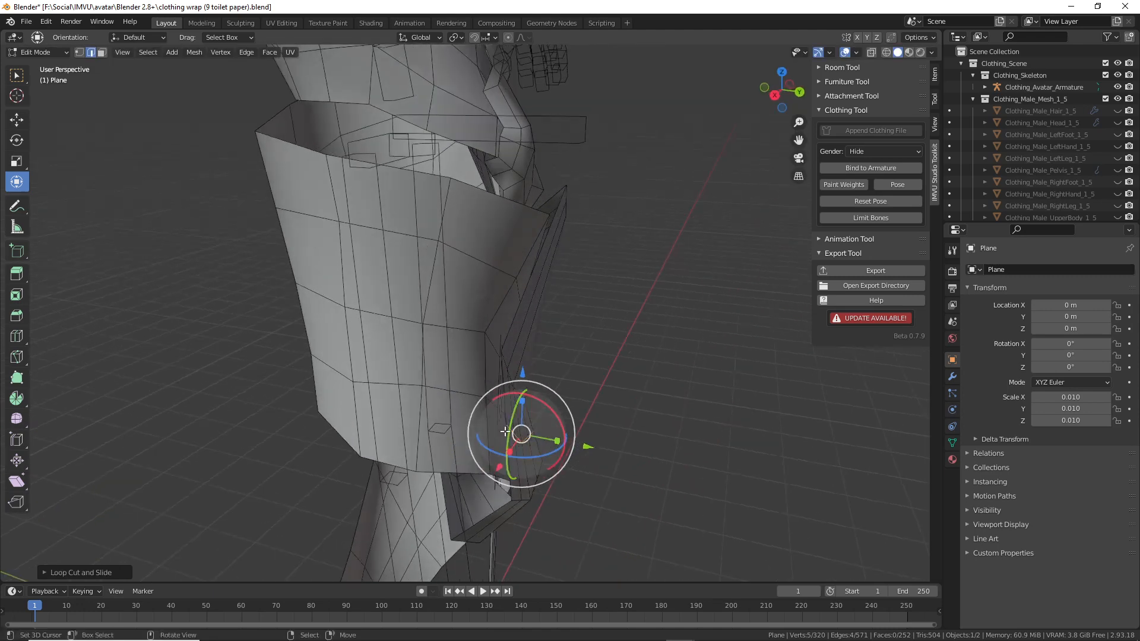
{"action": "key", "text": "1"}
{"action": "left_click_drag", "start_coordinate": [515, 429], "coordinate": [546, 442]}
{"action": "right_click", "coordinate": [522, 443]}
{"action": "left_click", "coordinate": [547, 442]}
{"action": "middle_click_drag", "start_coordinate": [546, 442], "coordinate": [490, 315]}
{"action": "right_click_drag", "start_coordinate": [496, 327], "coordinate": [511, 325]}
{"action": "right_click_drag", "start_coordinate": [489, 288], "coordinate": [504, 305]}
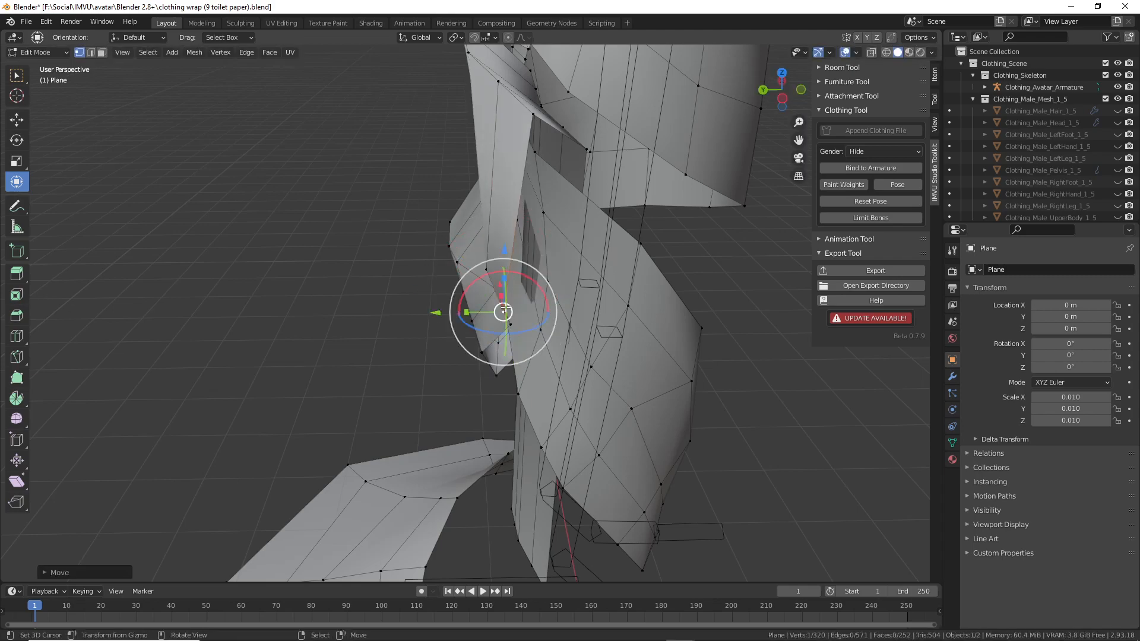
{"action": "middle_click_drag", "start_coordinate": [505, 306], "coordinate": [551, 479]}
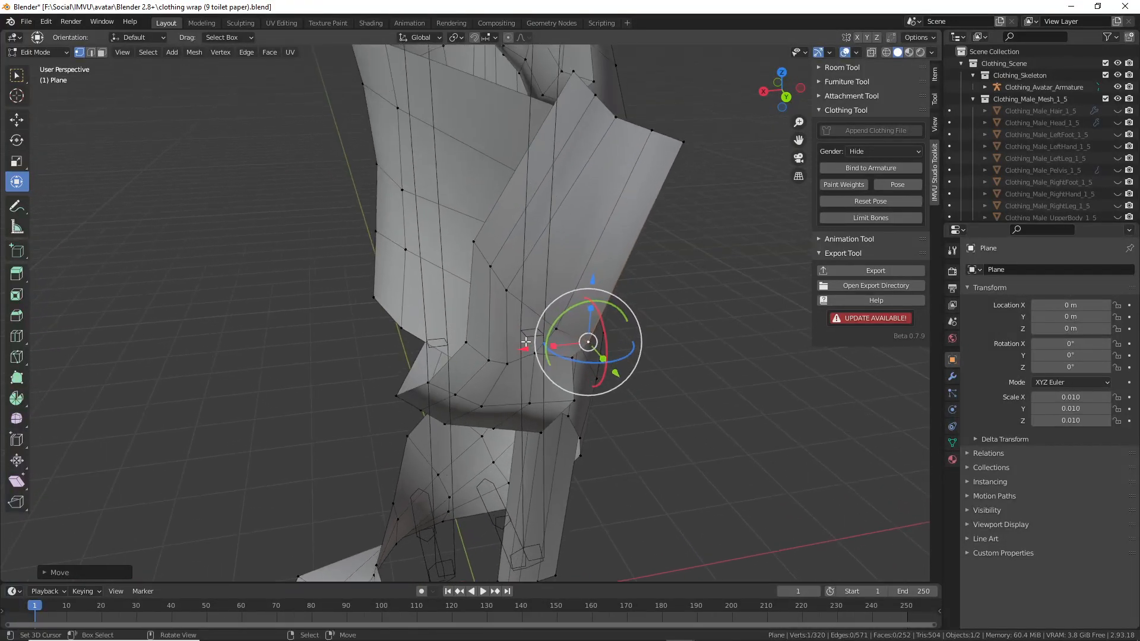
- Select the edge row near the hanging strip's lower bend, rotate it freely and raise it about 0.14 m along Z
{"action": "mouse_move", "coordinate": [556, 256]}
{"action": "middle_mouse_down"}
{"action": "mouse_move", "coordinate": [508, 354]}
{"action": "mouse_move", "coordinate": [434, 222]}
{"action": "mouse_move", "coordinate": [400, 219]}
{"action": "mouse_move", "coordinate": [569, 251]}
{"action": "middle_mouse_up"}
{"action": "left_click", "coordinate": [576, 265], "text": "alt"}
{"action": "left_click_drag", "start_coordinate": [574, 256], "coordinate": [587, 255]}
{"action": "key", "text": "g"}
{"action": "key", "text": "z"}
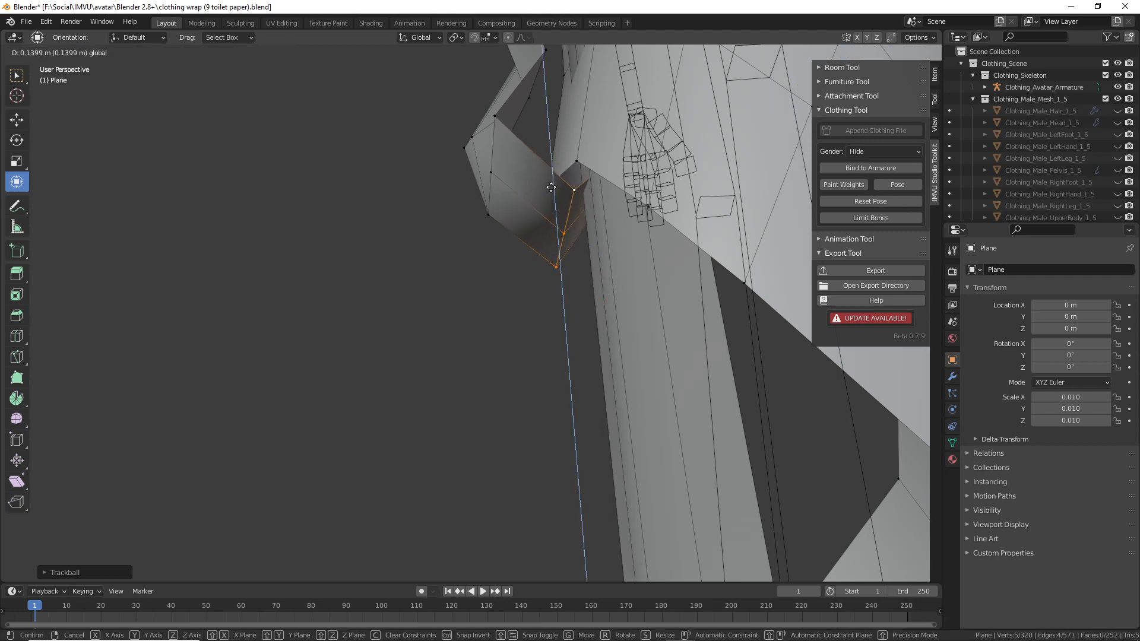
{"action": "left_click", "coordinate": [551, 188]}
- Move individual vertices at the inner side of the hanging strip's lower fold to smooth its shape
{"action": "middle_click_drag", "start_coordinate": [552, 189], "coordinate": [445, 236]}
{"action": "left_click", "coordinate": [309, 192]}
{"action": "middle_click_drag", "start_coordinate": [309, 193], "coordinate": [365, 210]}
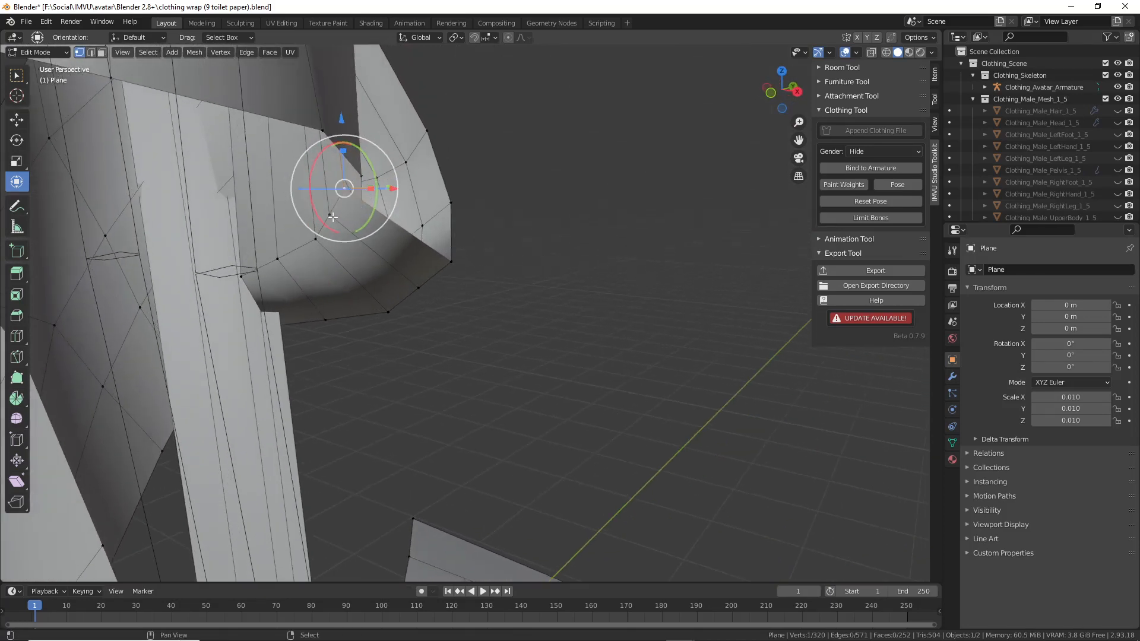
{"action": "key", "text": "g"}
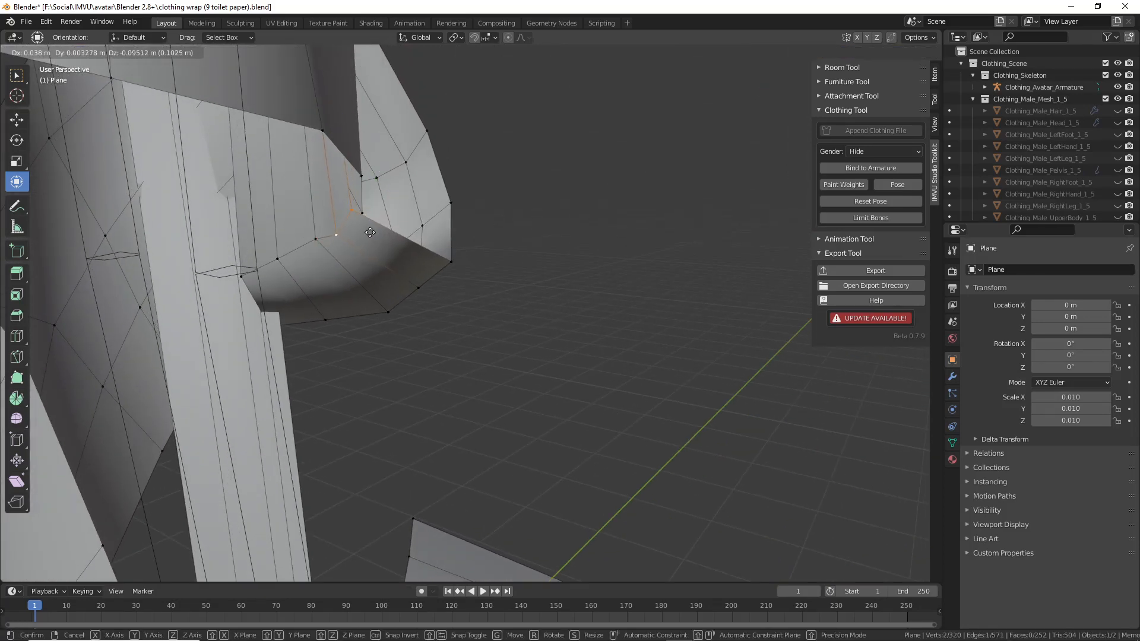
{"action": "left_click", "coordinate": [370, 232]}
{"action": "right_click", "coordinate": [315, 239]}
{"action": "key", "text": "g"}
{"action": "left_click", "coordinate": [311, 247]}
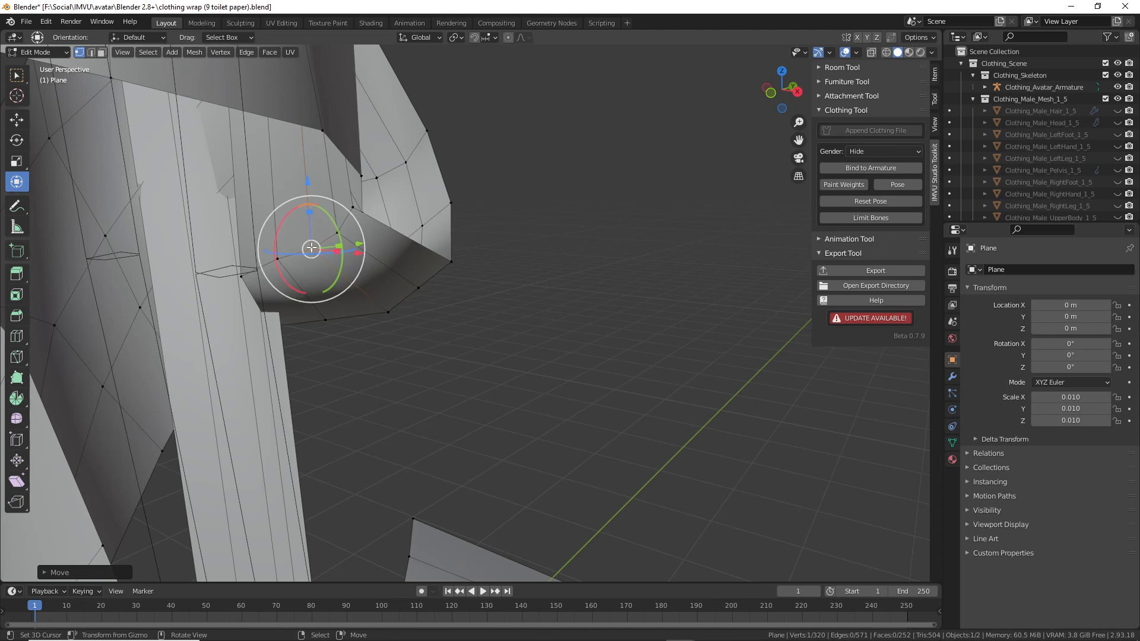
{"action": "right_click", "coordinate": [352, 208]}
{"action": "key", "text": "g"}
{"action": "left_click", "coordinate": [357, 218]}
- Reposition the vertices at the inner corner of the hanging strip's top edge below the waist wrap
{"action": "middle_click_drag", "start_coordinate": [397, 244], "coordinate": [184, 261]}
{"action": "scroll", "coordinate": [265, 260], "scroll_direction": "down", "scroll_amount": 3}
{"action": "middle_click_drag", "start_coordinate": [529, 216], "coordinate": [455, 341], "text": "shift"}
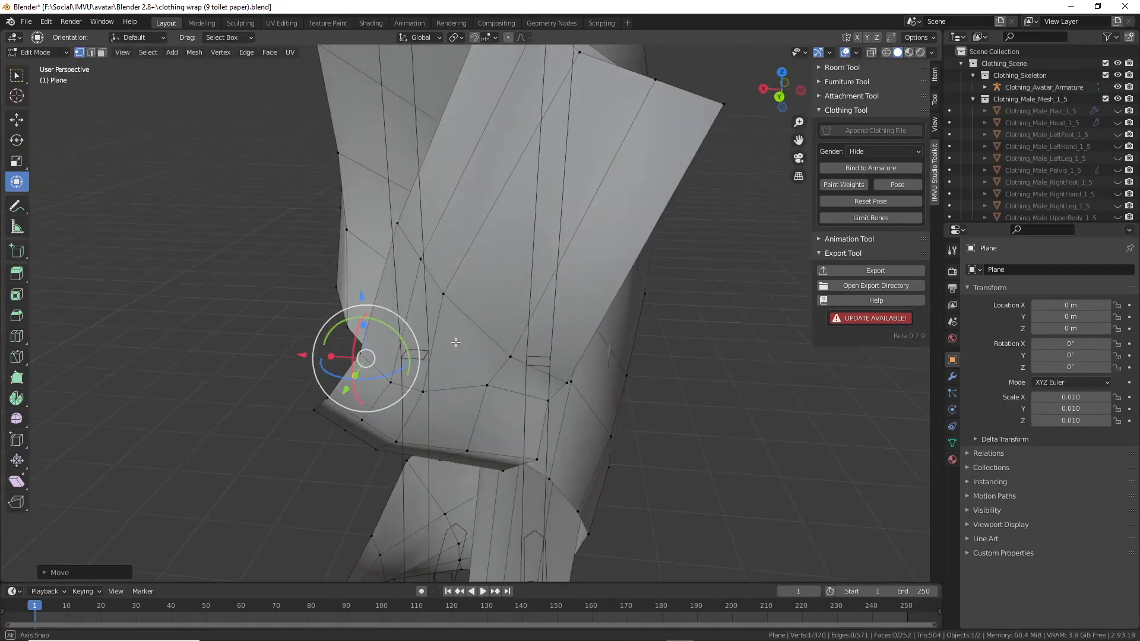
{"action": "scroll", "coordinate": [455, 342], "scroll_direction": "down", "scroll_amount": 2}
{"action": "middle_click_drag", "start_coordinate": [490, 247], "coordinate": [470, 397], "text": "shift"}
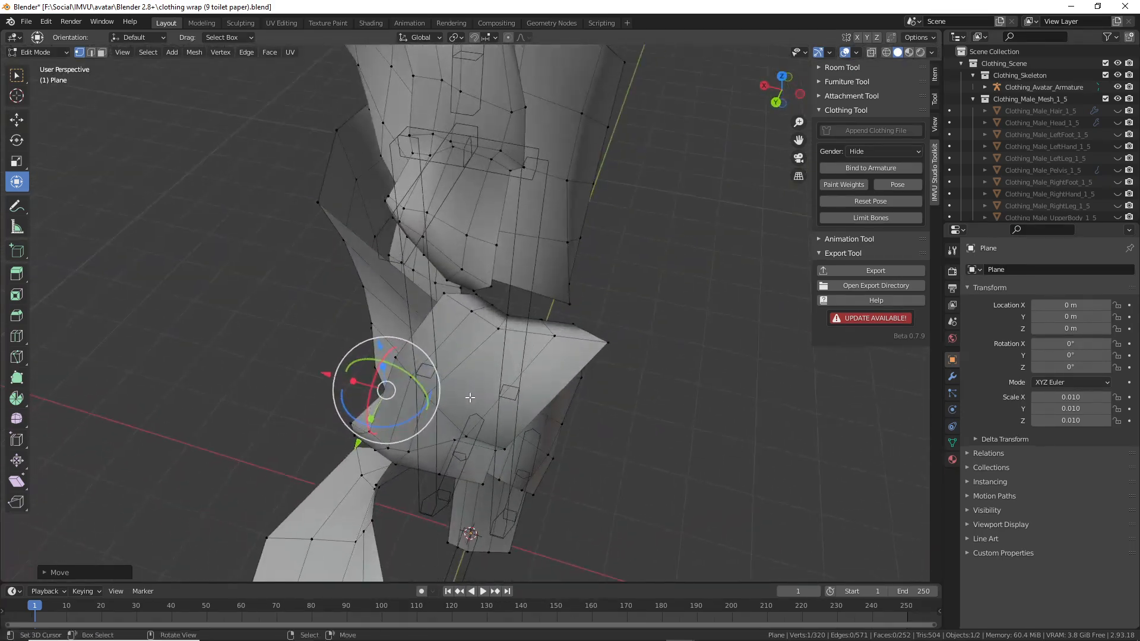
{"action": "scroll", "coordinate": [470, 397], "scroll_direction": "up", "scroll_amount": 2}
{"action": "right_click_drag", "start_coordinate": [479, 282], "coordinate": [459, 274]}
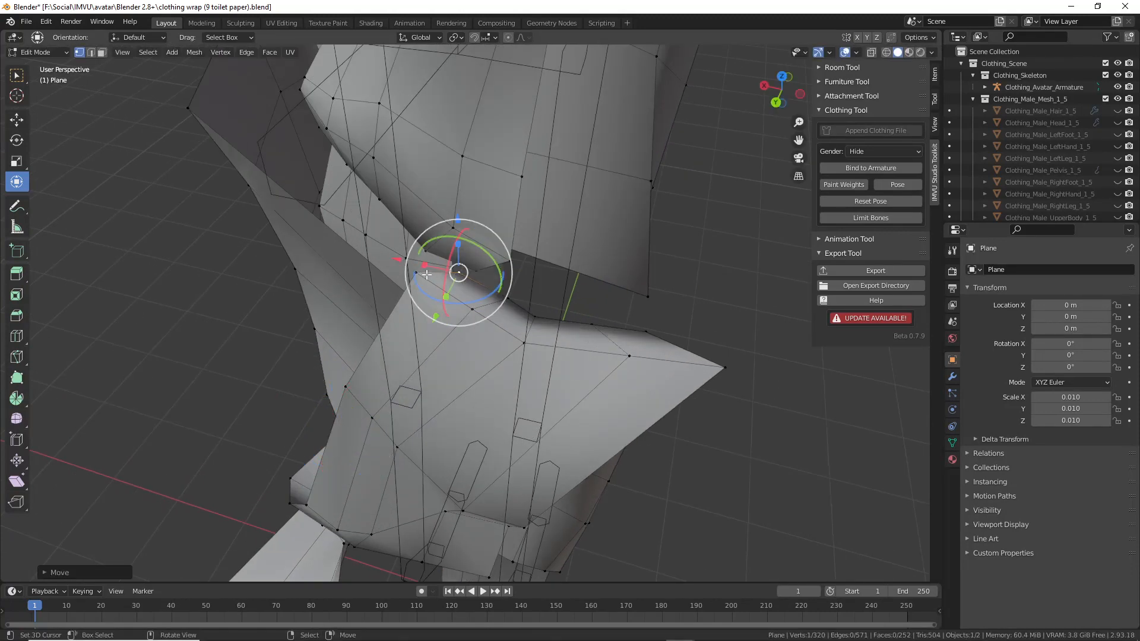
{"action": "right_click", "coordinate": [420, 274]}
{"action": "middle_click_drag", "start_coordinate": [420, 315], "coordinate": [461, 270]}
{"action": "key", "text": "g"}
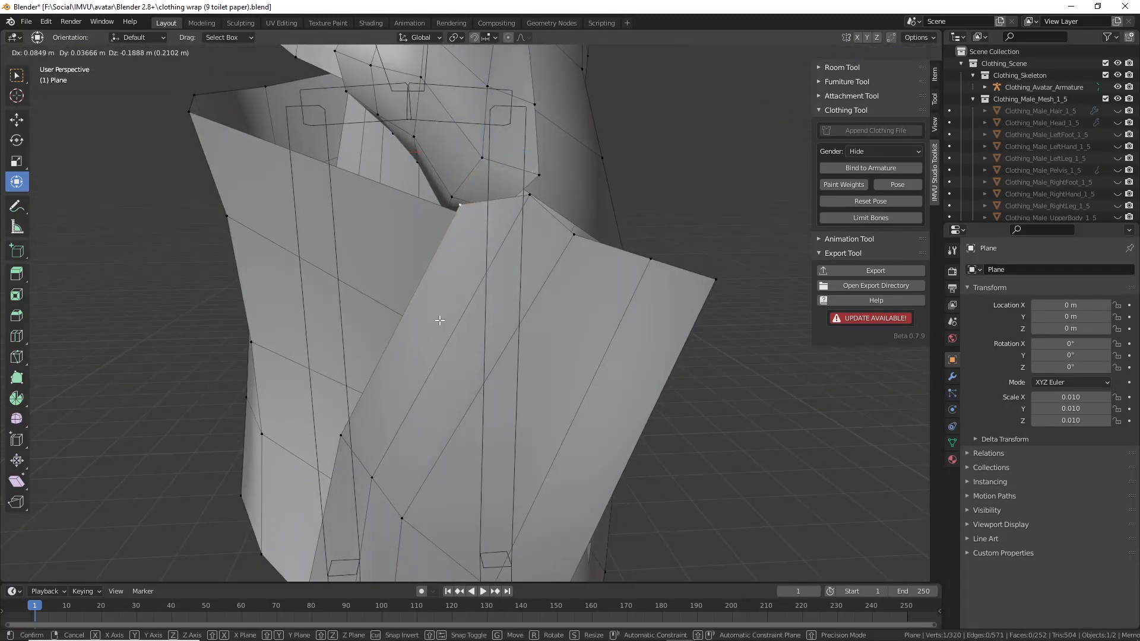
{"action": "left_click", "coordinate": [440, 320]}
- Move the adjacent vertices along the hanging strip's top edge closer to the hips
{"action": "right_click", "coordinate": [529, 201]}
{"action": "key", "text": "g"}
{"action": "right_click_drag", "start_coordinate": [523, 247], "coordinate": [583, 267]}
{"action": "middle_click_drag", "start_coordinate": [588, 306], "coordinate": [336, 238]}
{"action": "right_click_drag", "start_coordinate": [335, 235], "coordinate": [336, 318]}
{"action": "right_click", "coordinate": [307, 248]}
- Move two vertices at the outer corner of the hanging strip's top edge around the side of the thigh
{"action": "middle_click_drag", "start_coordinate": [439, 380], "coordinate": [572, 382]}
{"action": "key", "text": "g"}
{"action": "left_click", "coordinate": [531, 396]}
{"action": "right_click", "coordinate": [539, 345]}
{"action": "key", "text": "g"}
{"action": "left_click", "coordinate": [556, 396]}
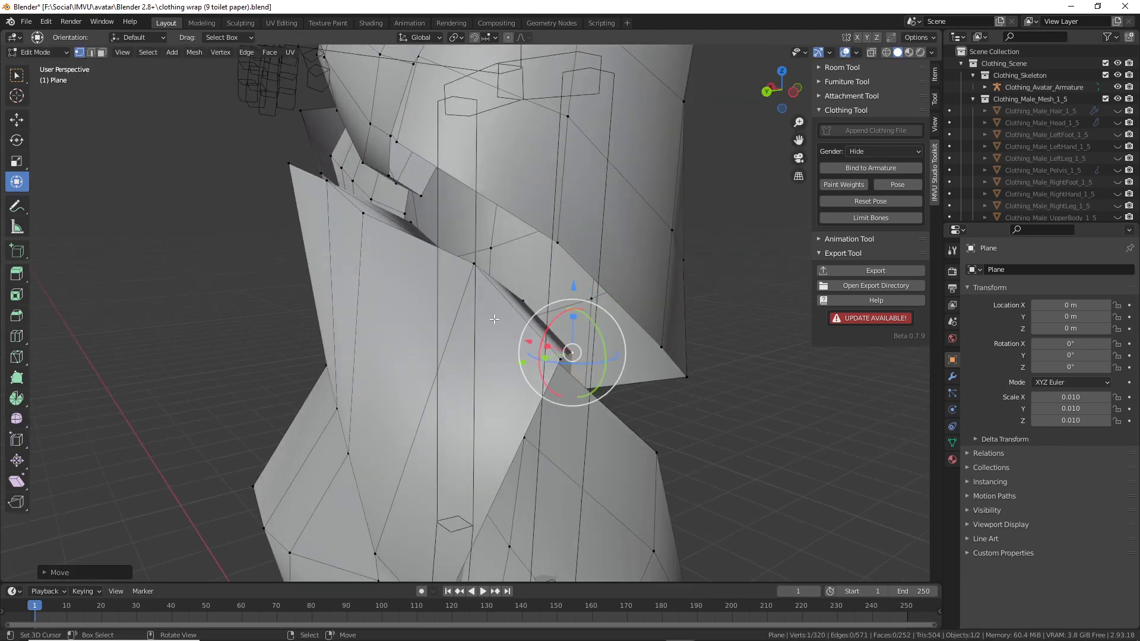
- Select two neighbouring vertices on the outer half of the hanging strip's top edge and move them together
{"action": "right_click", "coordinate": [474, 266]}
{"action": "right_click", "coordinate": [520, 302], "text": "shift"}
{"action": "middle_click_drag", "start_coordinate": [513, 306], "coordinate": [601, 389]}
{"action": "key", "text": "g"}
{"action": "left_click", "coordinate": [589, 354]}
- Adjust further vertices on the upper part of the hanging strip so it curves around the hips
{"action": "right_click", "coordinate": [445, 346]}
{"action": "key", "text": "g"}
{"action": "right_click_drag", "start_coordinate": [505, 364], "coordinate": [516, 363]}
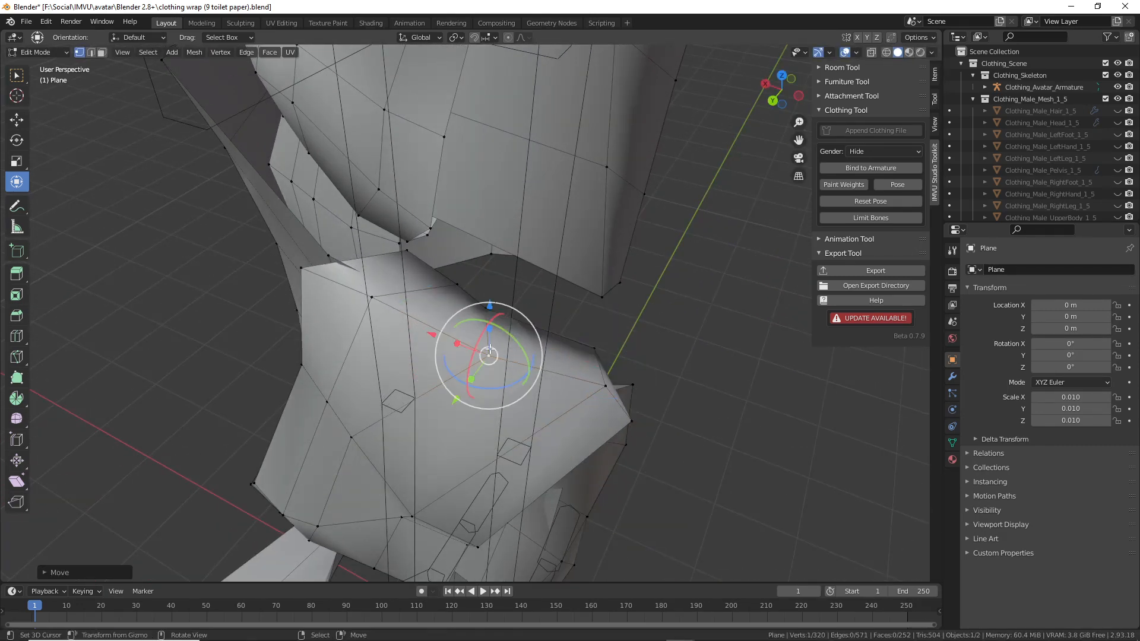
{"action": "right_click_drag", "start_coordinate": [374, 305], "coordinate": [409, 325]}
{"action": "right_click", "coordinate": [292, 256]}
{"action": "middle_click_drag", "start_coordinate": [291, 257], "coordinate": [353, 249]}
{"action": "right_click_drag", "start_coordinate": [436, 308], "coordinate": [385, 280]}
{"action": "middle_click_drag", "start_coordinate": [417, 289], "coordinate": [243, 317]}
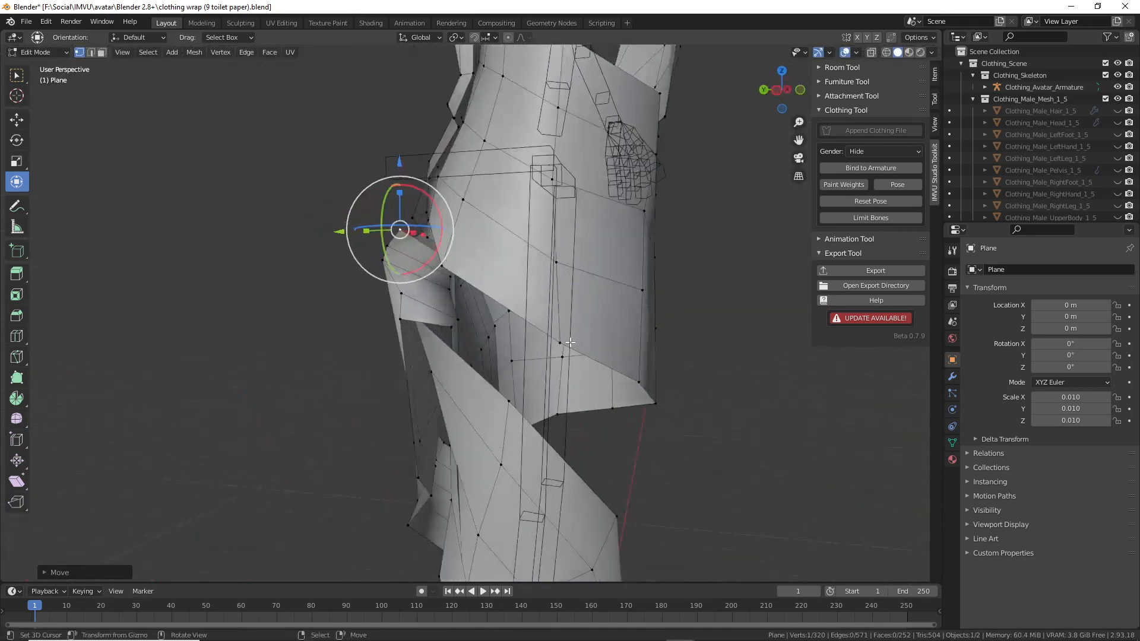
- Show the Female reference avatar, leave mesh editing and select the avatar's upper body
{"action": "left_click", "coordinate": [879, 152]}
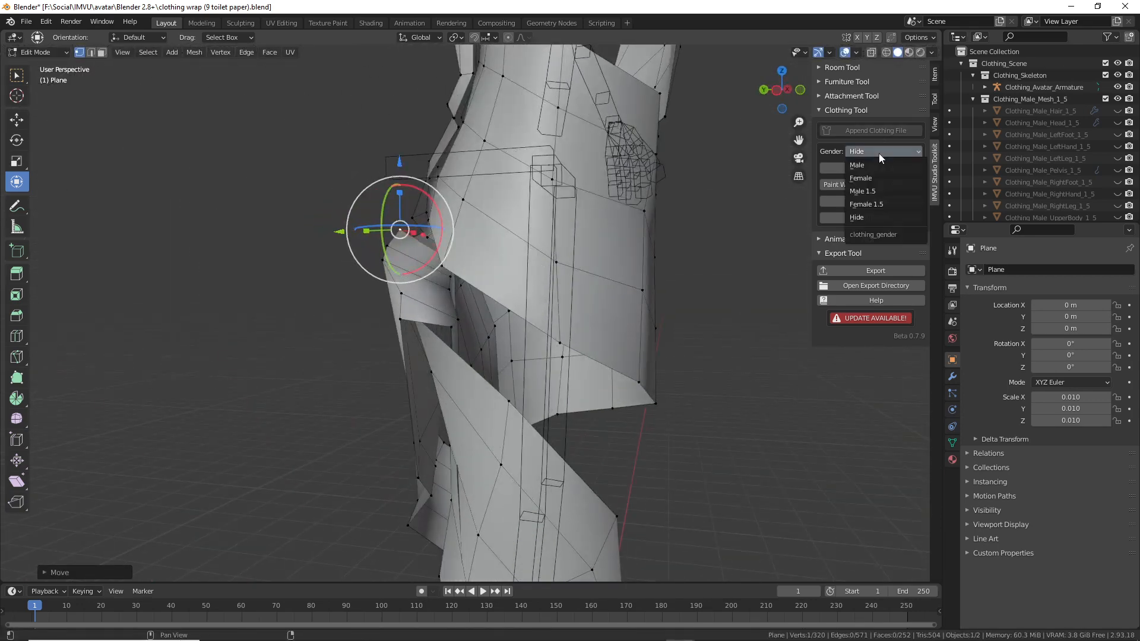
{"action": "left_click", "coordinate": [868, 178]}
{"action": "middle_click_drag", "start_coordinate": [583, 275], "coordinate": [453, 171]}
{"action": "key", "text": "Tab"}
{"action": "left_click", "coordinate": [452, 171]}
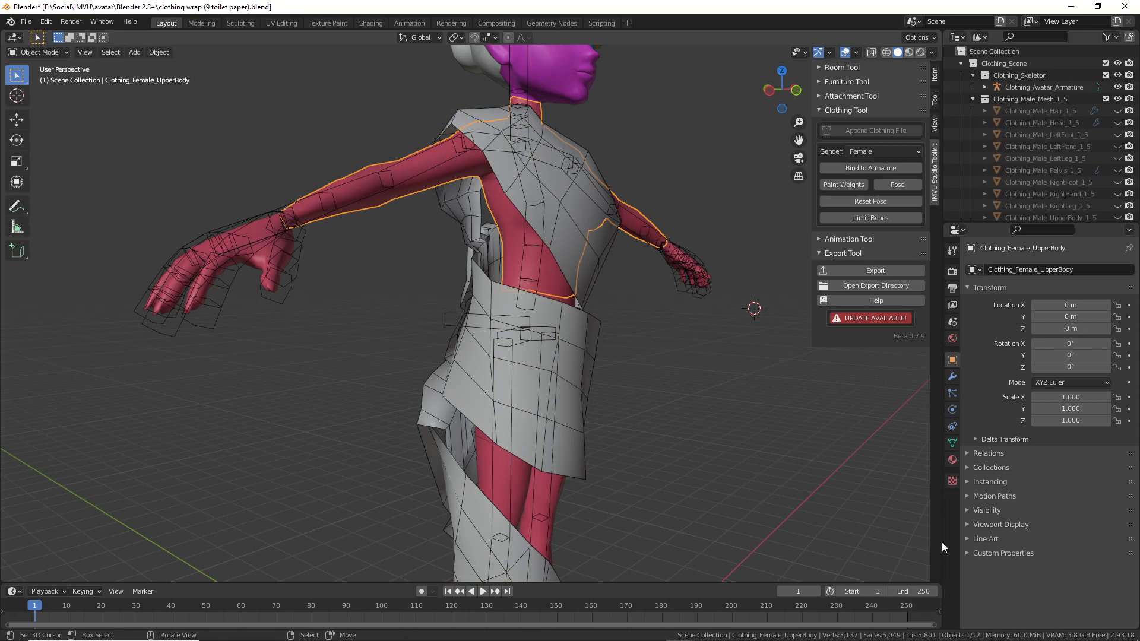
- Expand the upper body's viewport display settings and turn on its wireframe
{"action": "left_click", "coordinate": [974, 526]}
{"action": "scroll", "coordinate": [1009, 546], "scroll_direction": "down", "scroll_amount": 3}
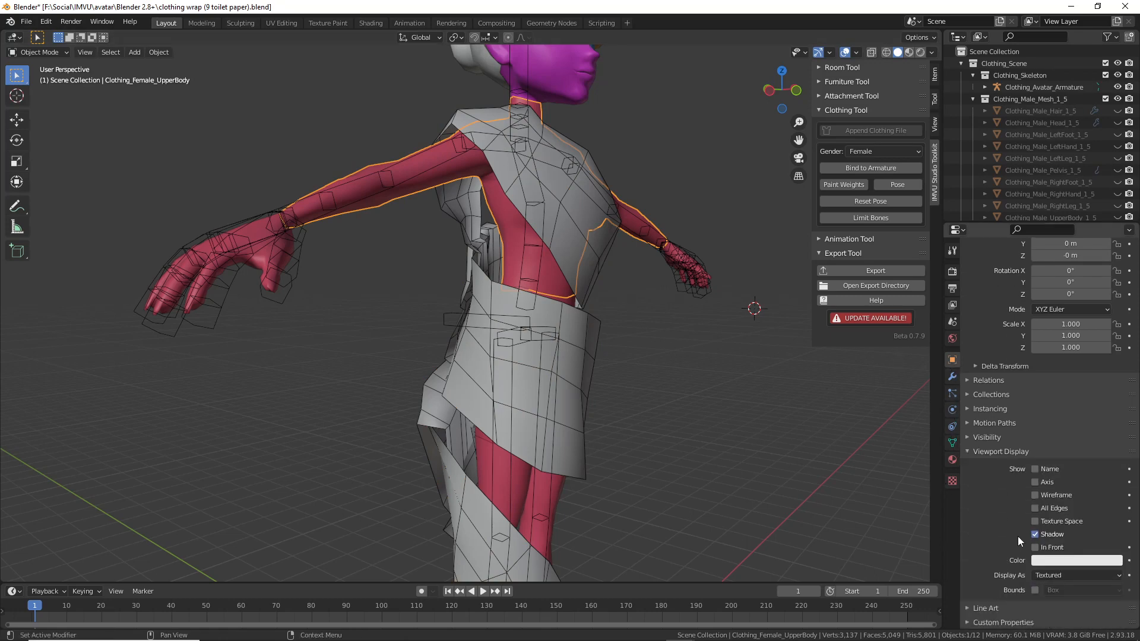
{"action": "left_click", "coordinate": [1042, 493]}
{"action": "middle_click_drag", "start_coordinate": [497, 334], "coordinate": [458, 354]}
{"action": "middle_click_drag", "start_coordinate": [550, 354], "coordinate": [461, 368], "text": "shift"}
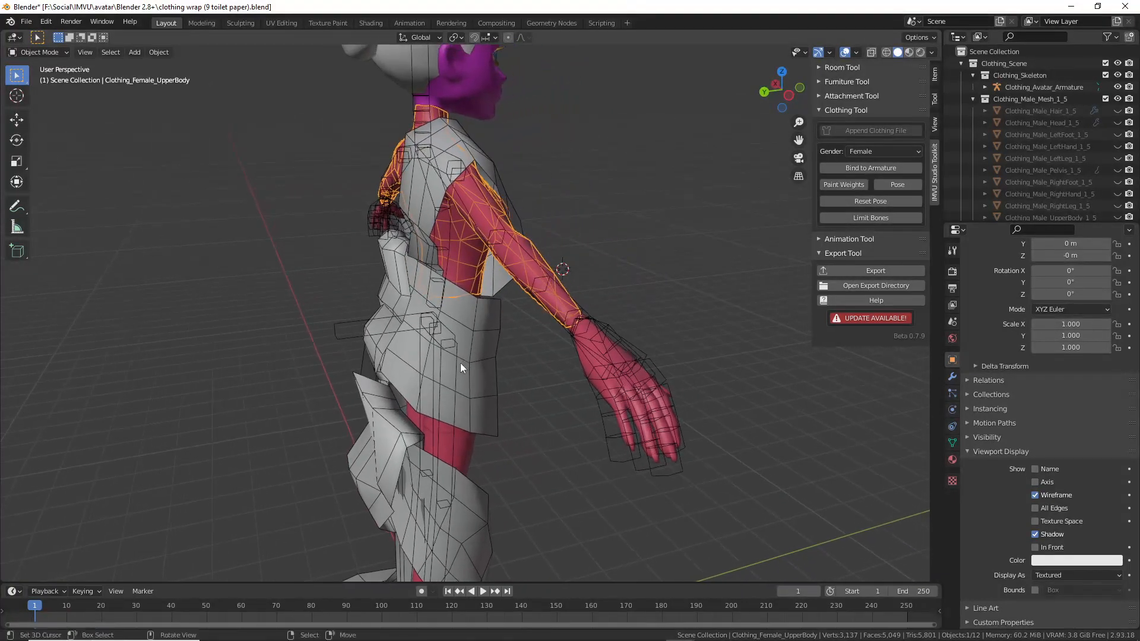
- Switch the reference avatar to Female 1.5, select its upper body and turn on its wireframe display
{"action": "left_click", "coordinate": [869, 153]}
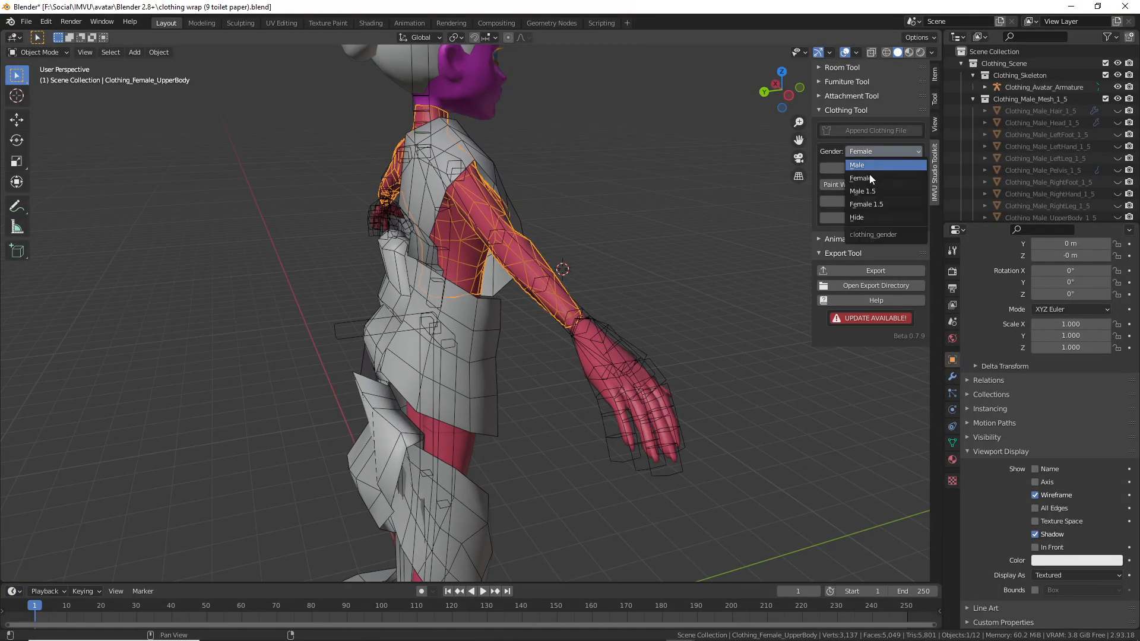
{"action": "left_click", "coordinate": [867, 208]}
{"action": "left_click", "coordinate": [523, 266]}
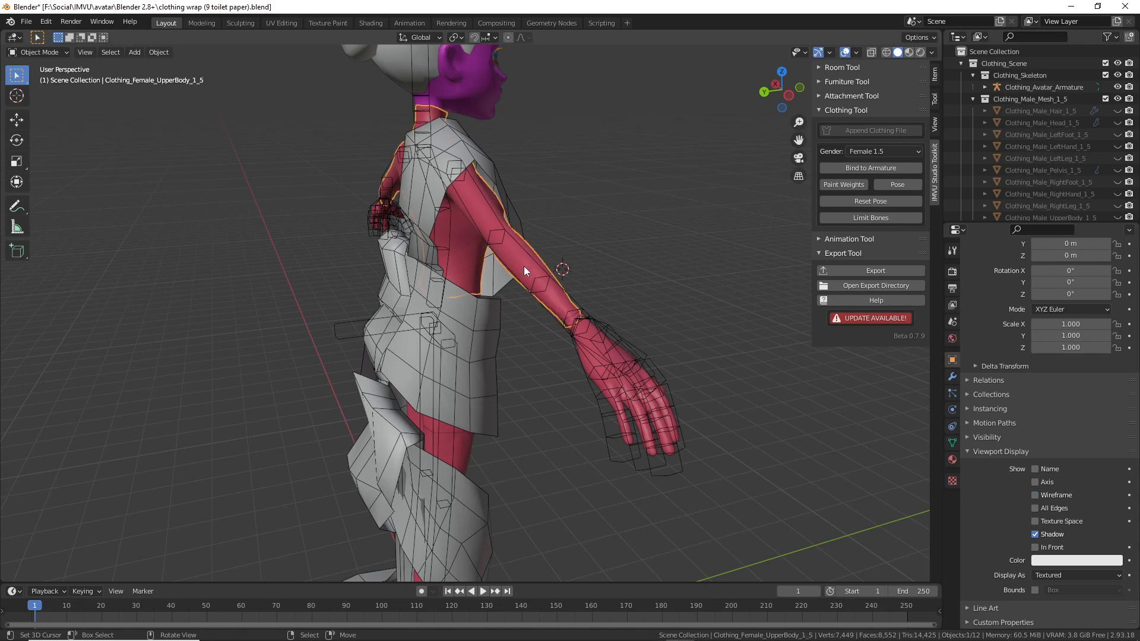
{"action": "left_click", "coordinate": [1036, 499]}
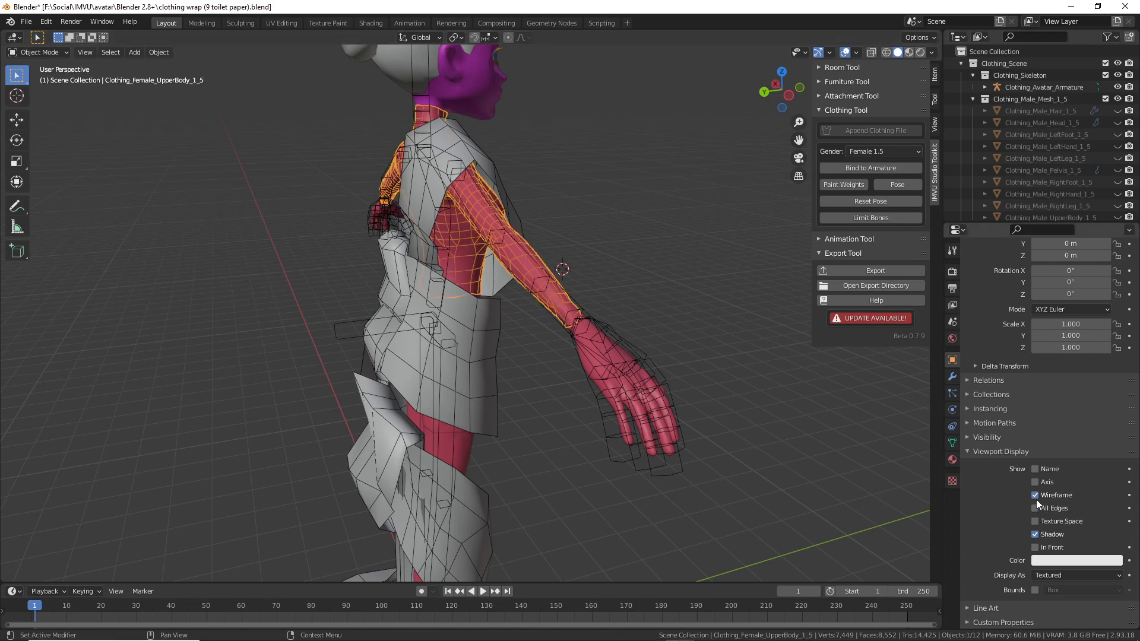
{"action": "middle_click_drag", "start_coordinate": [456, 394], "coordinate": [432, 378]}
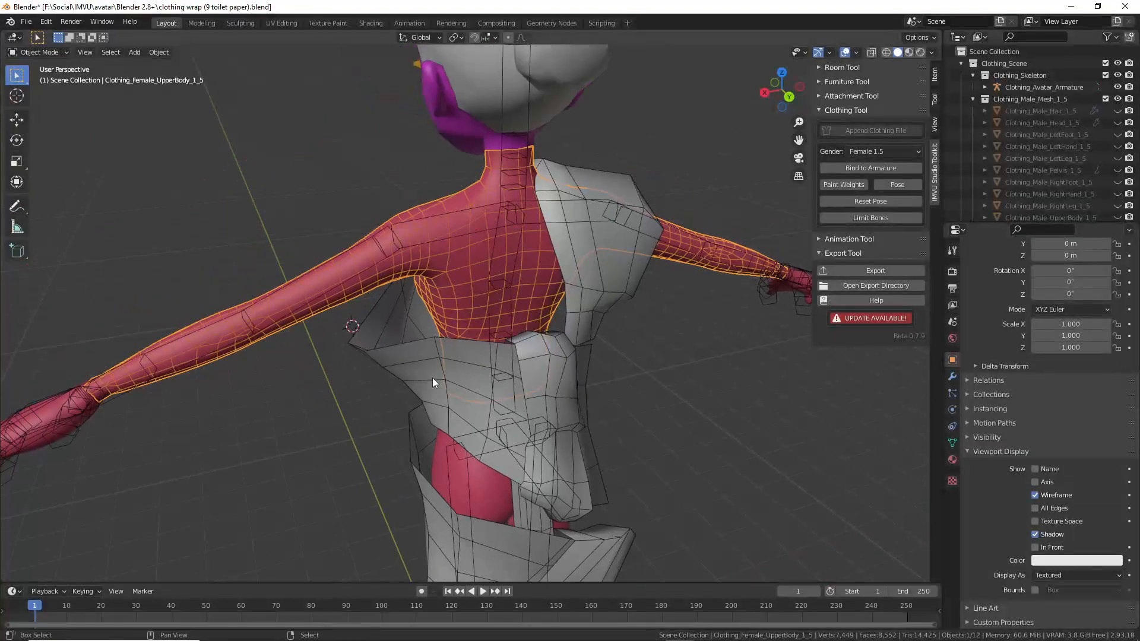
{"action": "scroll", "coordinate": [432, 382], "scroll_direction": "up", "scroll_amount": 4}
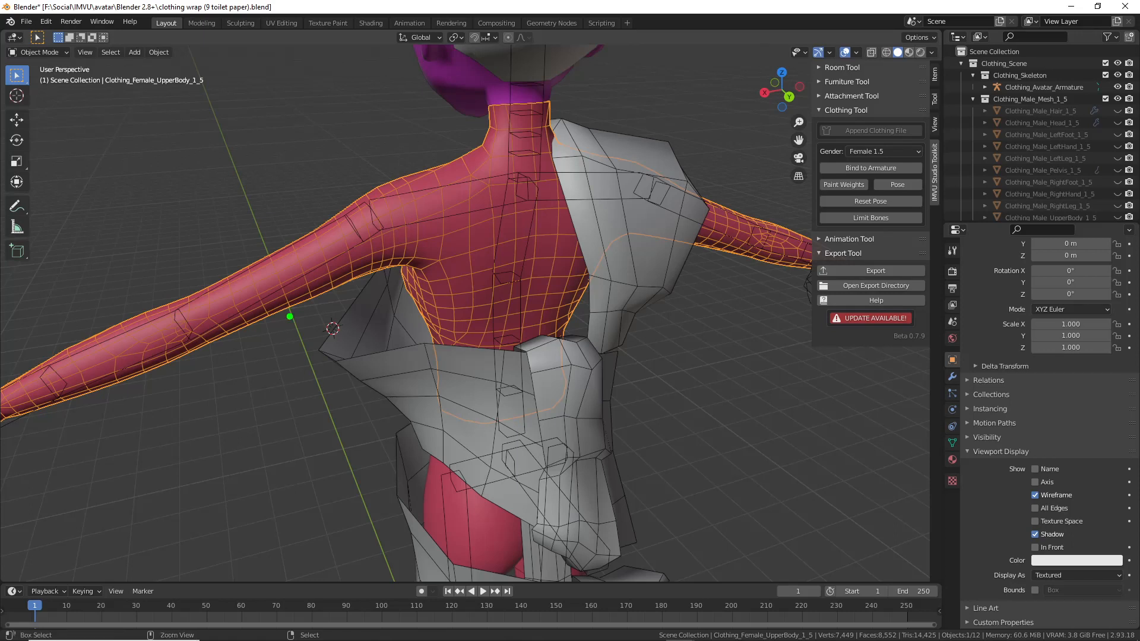
- Examine the Female 1.5 upper body's wireframe at the shoulder, underarm and waist against the edges of the clothing wrap
{"action": "left_click_drag", "start_coordinate": [362, 174], "coordinate": [369, 316]}
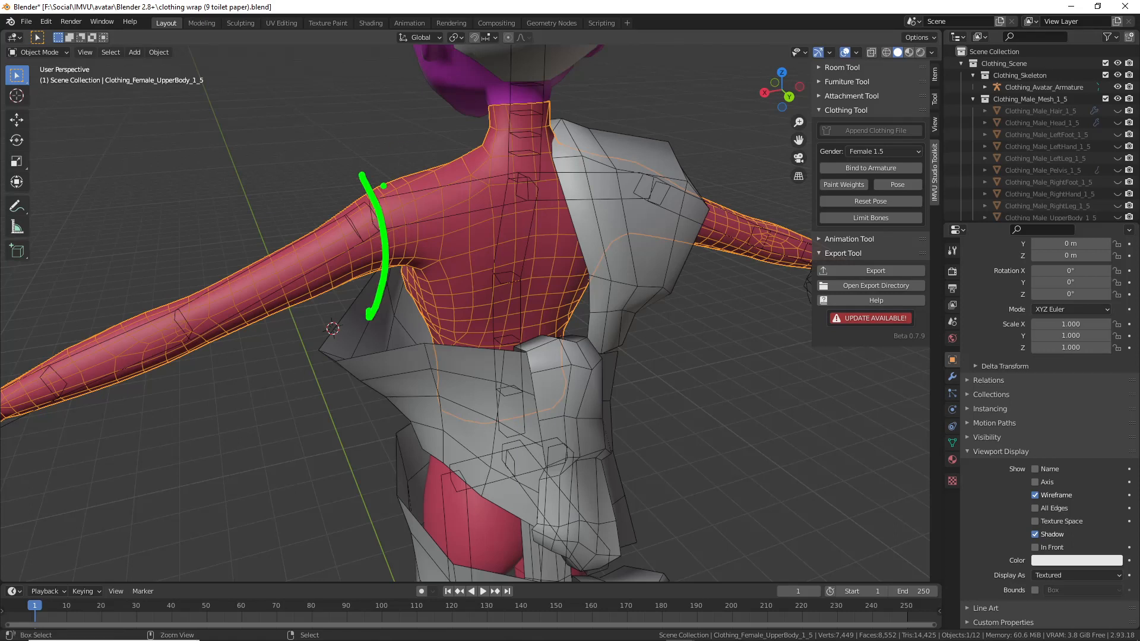
{"action": "left_click_drag", "start_coordinate": [385, 176], "coordinate": [393, 309]}
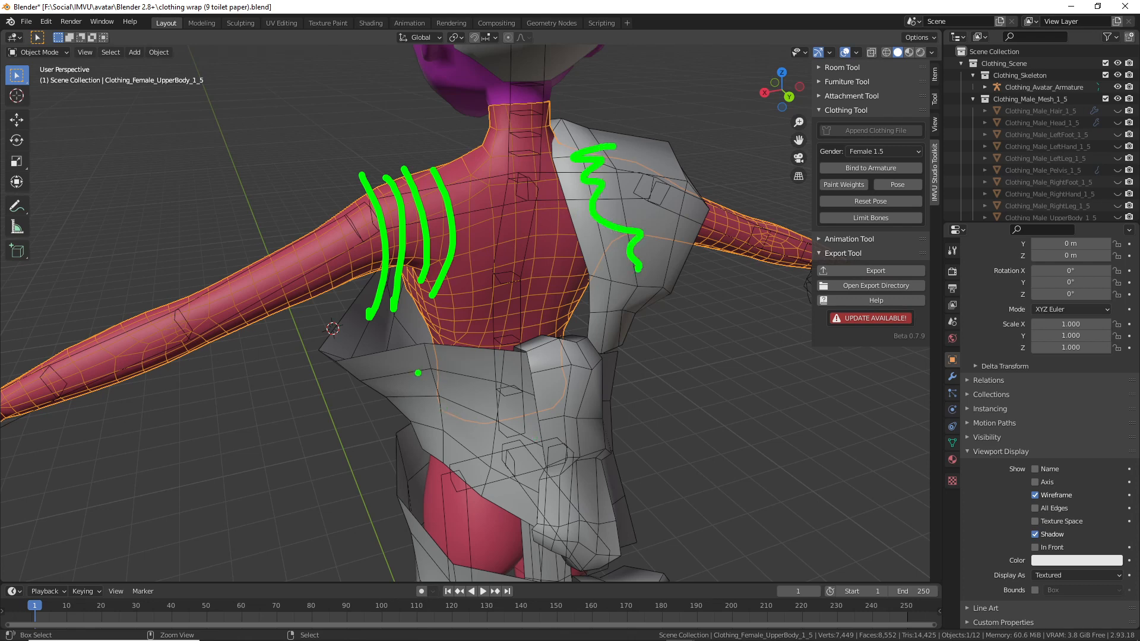
{"action": "key", "text": "Escape"}
{"action": "mouse_move", "coordinate": [415, 372]}
{"action": "middle_mouse_down"}
{"action": "mouse_move", "coordinate": [360, 398]}
{"action": "mouse_move", "coordinate": [504, 383]}
{"action": "mouse_move", "coordinate": [469, 370]}
{"action": "mouse_move", "coordinate": [365, 383]}
{"action": "mouse_move", "coordinate": [564, 382]}
{"action": "mouse_move", "coordinate": [483, 314]}
{"action": "middle_mouse_up"}
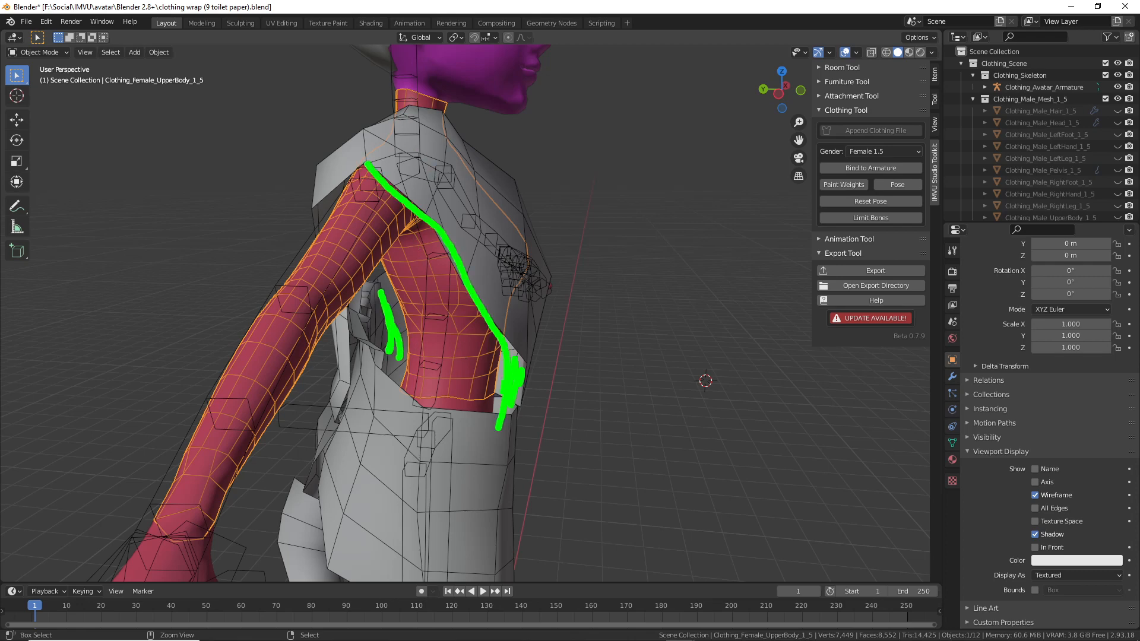
{"action": "key", "text": "Escape"}
{"action": "mouse_move", "coordinate": [488, 369]}
{"action": "middle_mouse_down"}
{"action": "mouse_move", "coordinate": [503, 366]}
{"action": "mouse_move", "coordinate": [219, 357]}
{"action": "mouse_move", "coordinate": [525, 347]}
{"action": "mouse_move", "coordinate": [431, 348]}
{"action": "middle_mouse_up"}
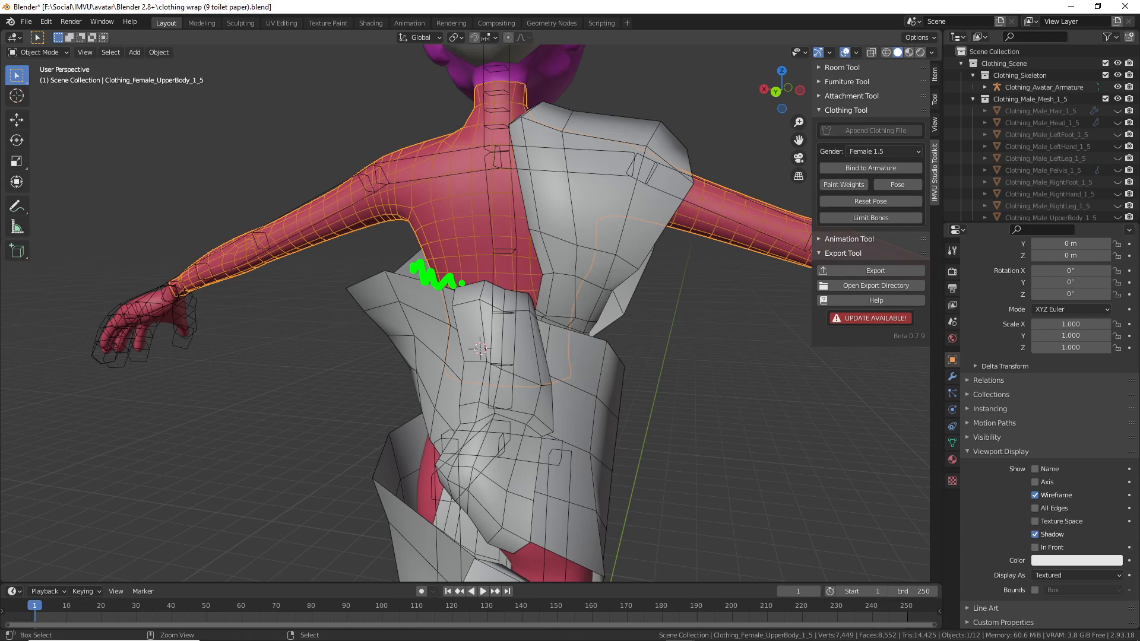
{"action": "middle_click_drag", "start_coordinate": [516, 359], "coordinate": [626, 343]}
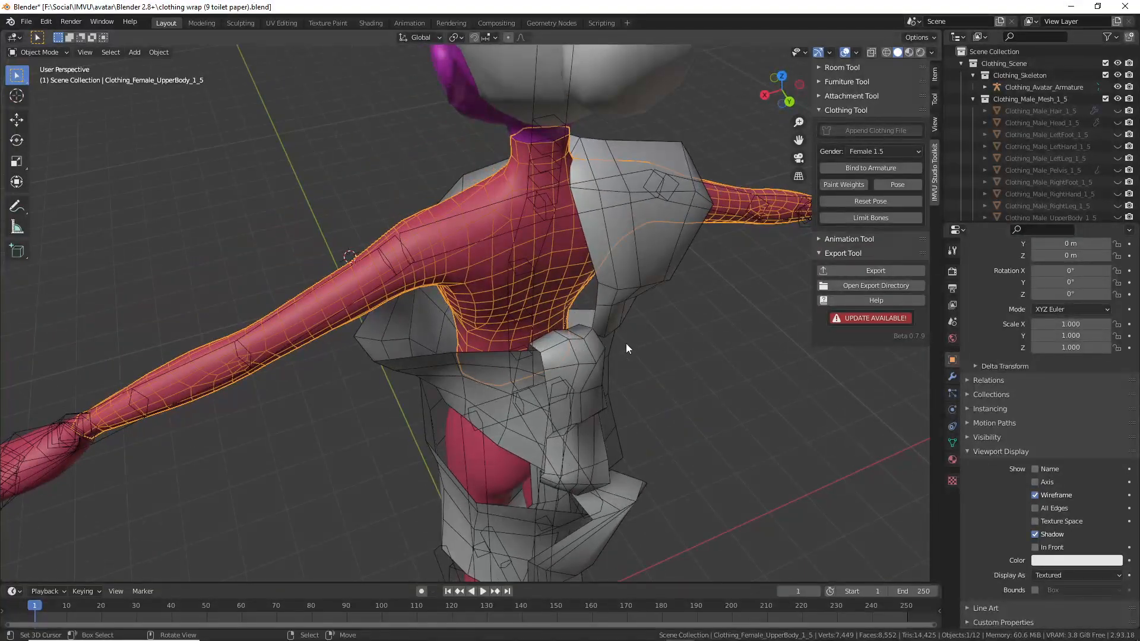
- Select the clothing mesh, enter mesh editing and switch the reference avatar to Female
{"action": "key", "text": "ctrl+2"}
{"action": "key", "text": "Tab"}
{"action": "key", "text": "Tab"}
{"action": "right_click", "coordinate": [642, 277]}
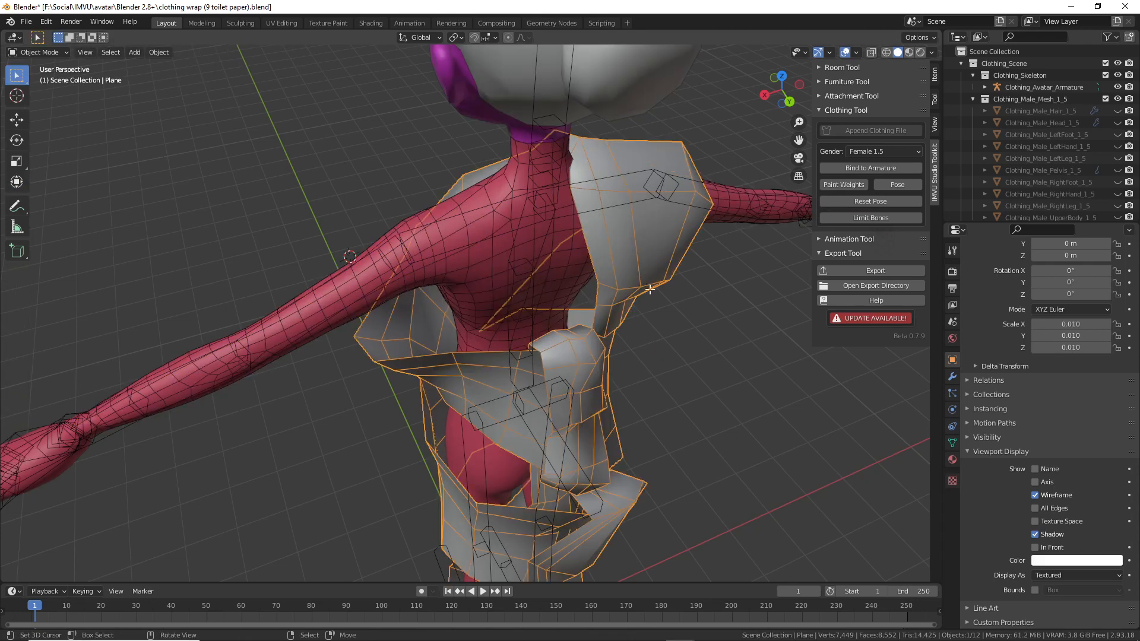
{"action": "key", "text": "Tab"}
{"action": "middle_click_drag", "start_coordinate": [644, 281], "coordinate": [715, 306]}
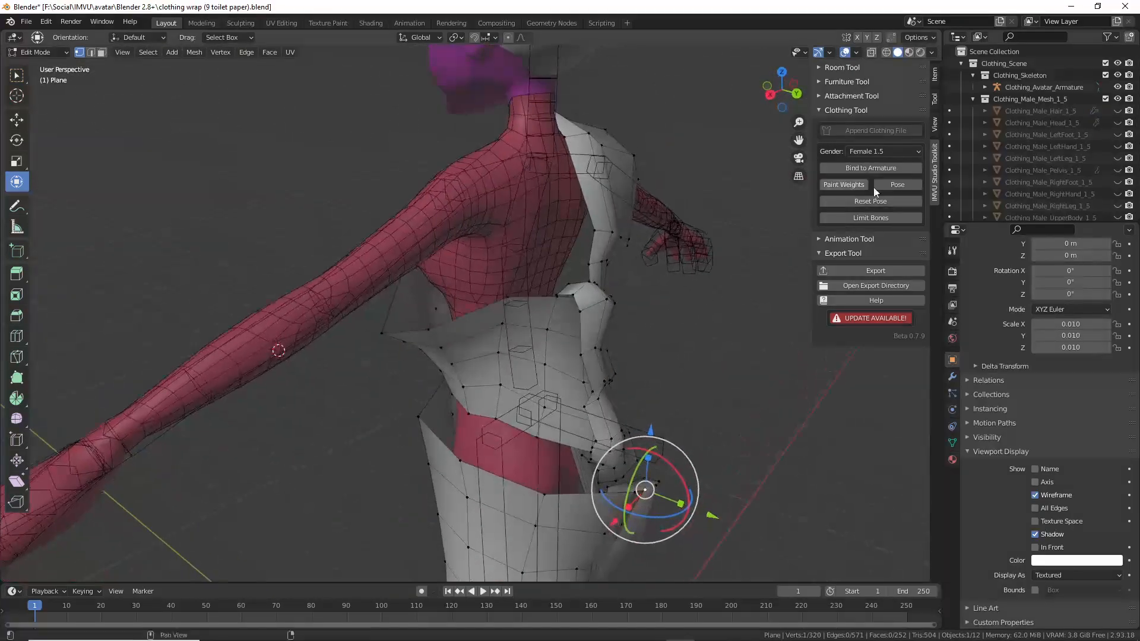
{"action": "left_click", "coordinate": [873, 153]}
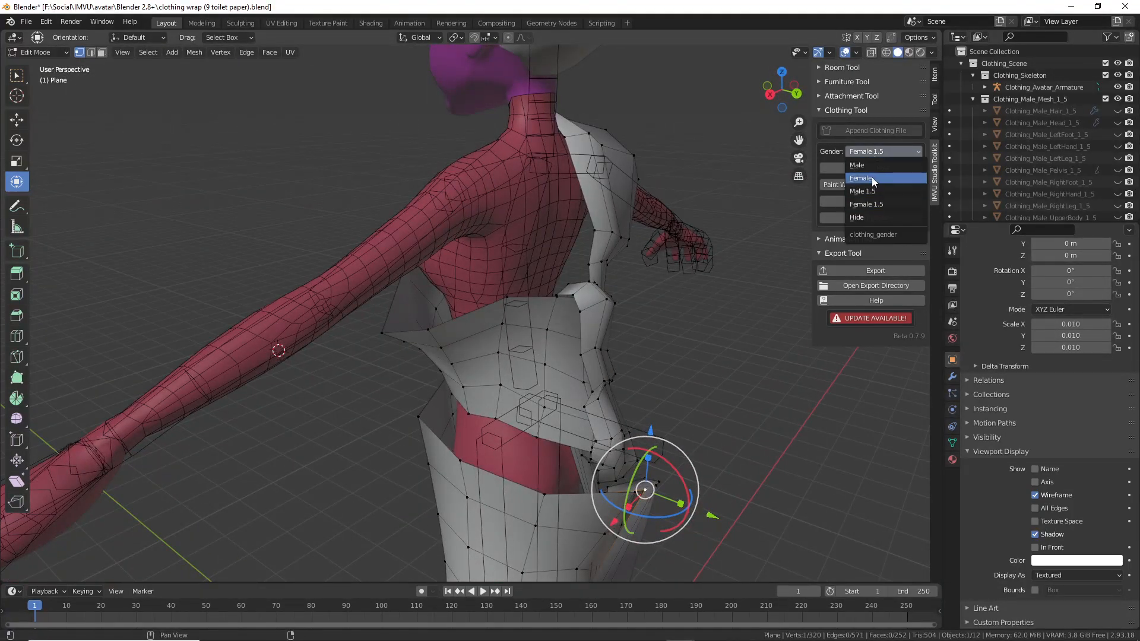
{"action": "left_click", "coordinate": [871, 178]}
{"action": "middle_click_drag", "start_coordinate": [587, 418], "coordinate": [562, 389], "text": "shift"}
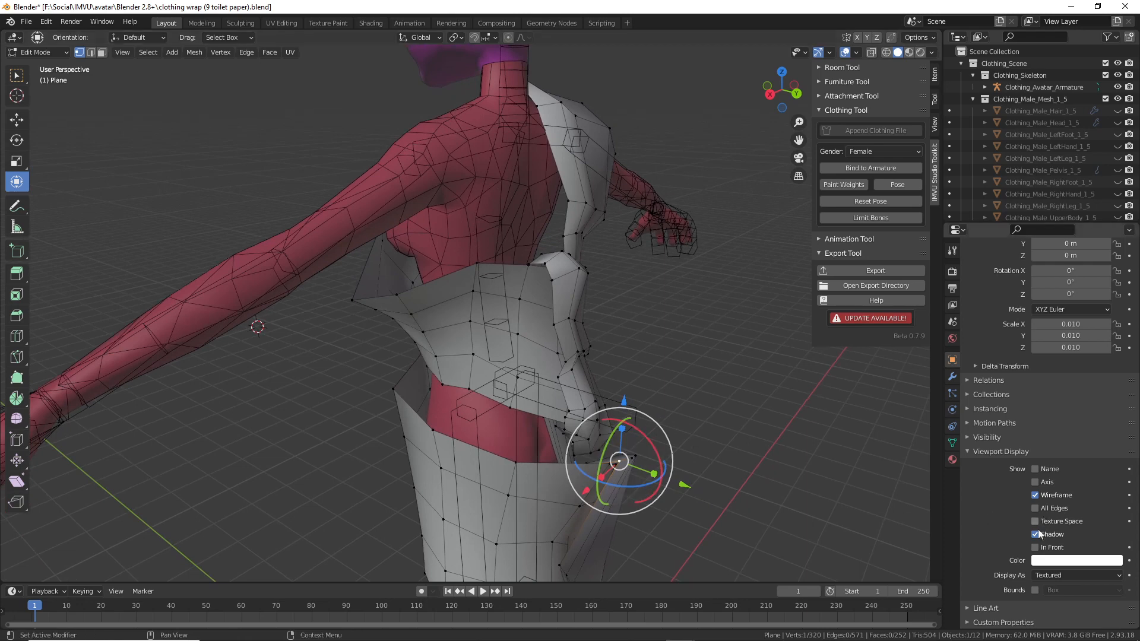
- Turn off the Female upper body's wireframe display and turn on the wireframe of the clothing mesh
{"action": "key", "text": "Tab"}
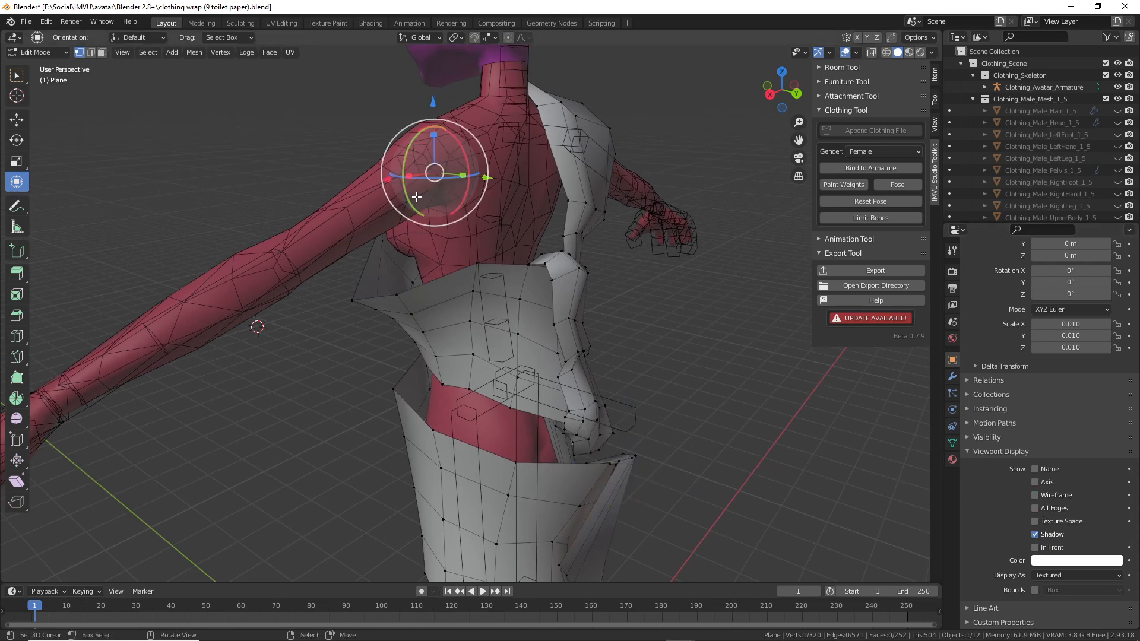
{"action": "left_click", "coordinate": [397, 195]}
{"action": "left_click", "coordinate": [437, 204]}
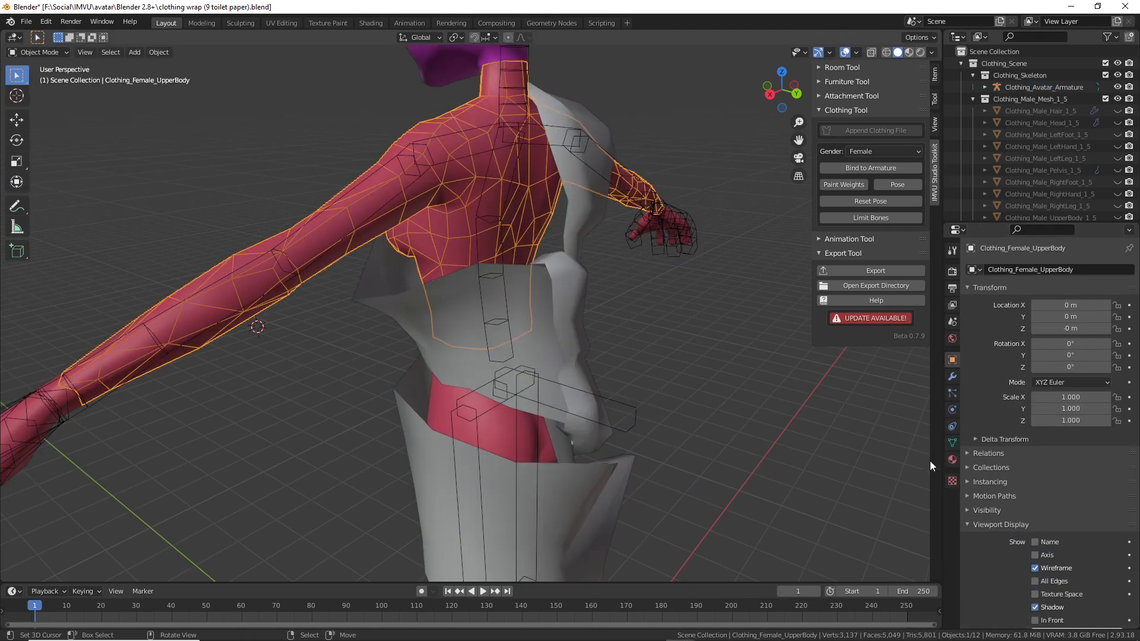
{"action": "left_click", "coordinate": [1034, 568]}
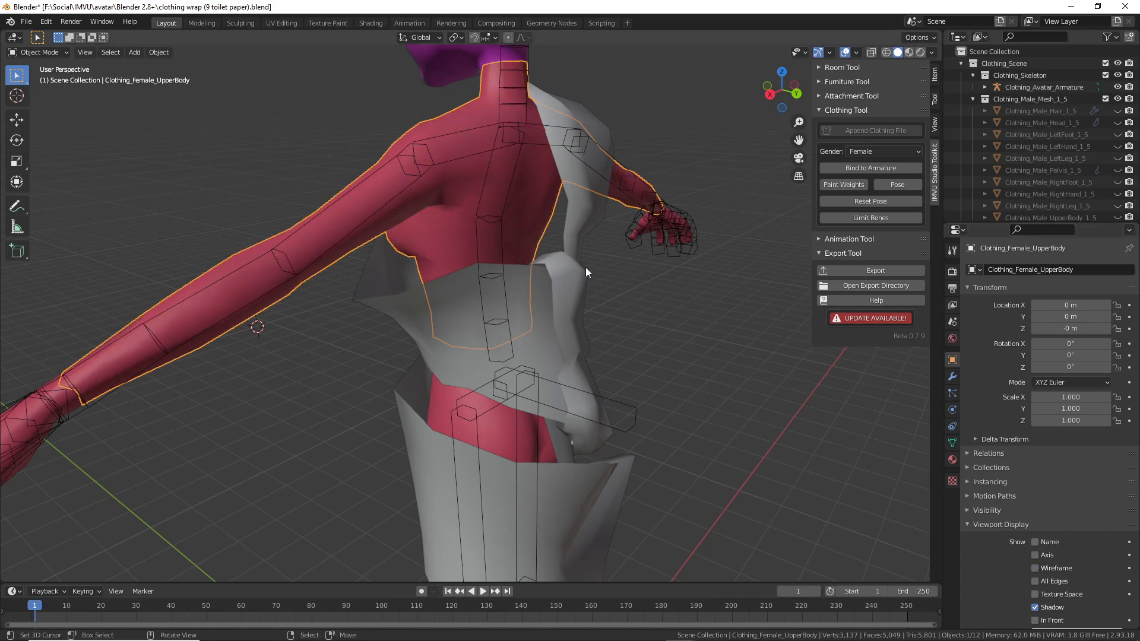
{"action": "left_click", "coordinate": [585, 267]}
{"action": "left_click", "coordinate": [1034, 569]}
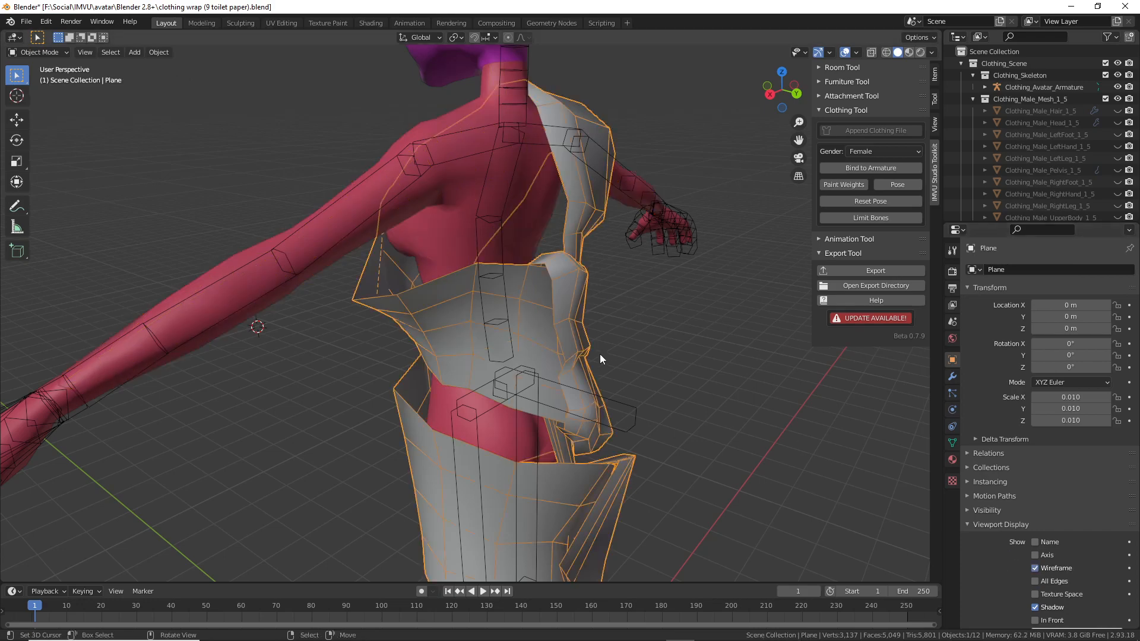
- Resume mesh editing on the clothing at the upper side of the thigh wrap
{"action": "middle_click_drag", "start_coordinate": [599, 354], "coordinate": [510, 352]}
{"action": "key", "text": "Tab"}
{"action": "middle_click_drag", "start_coordinate": [571, 429], "coordinate": [482, 284], "text": "shift"}
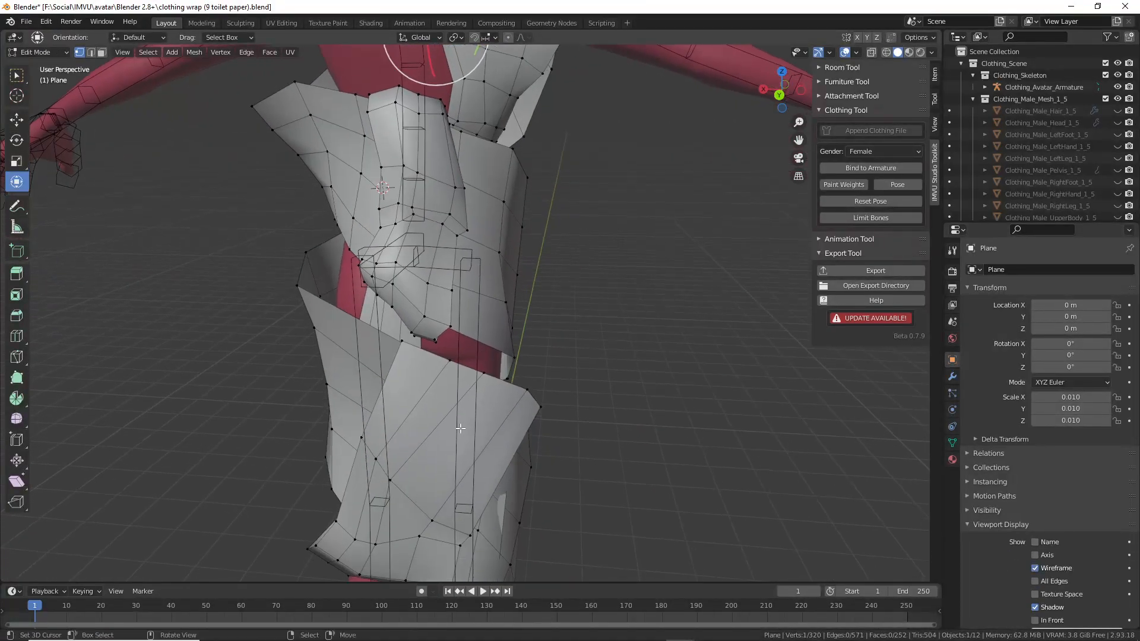
{"action": "middle_click_drag", "start_coordinate": [466, 428], "coordinate": [456, 286], "text": "shift"}
{"action": "middle_click_drag", "start_coordinate": [475, 365], "coordinate": [469, 361]}
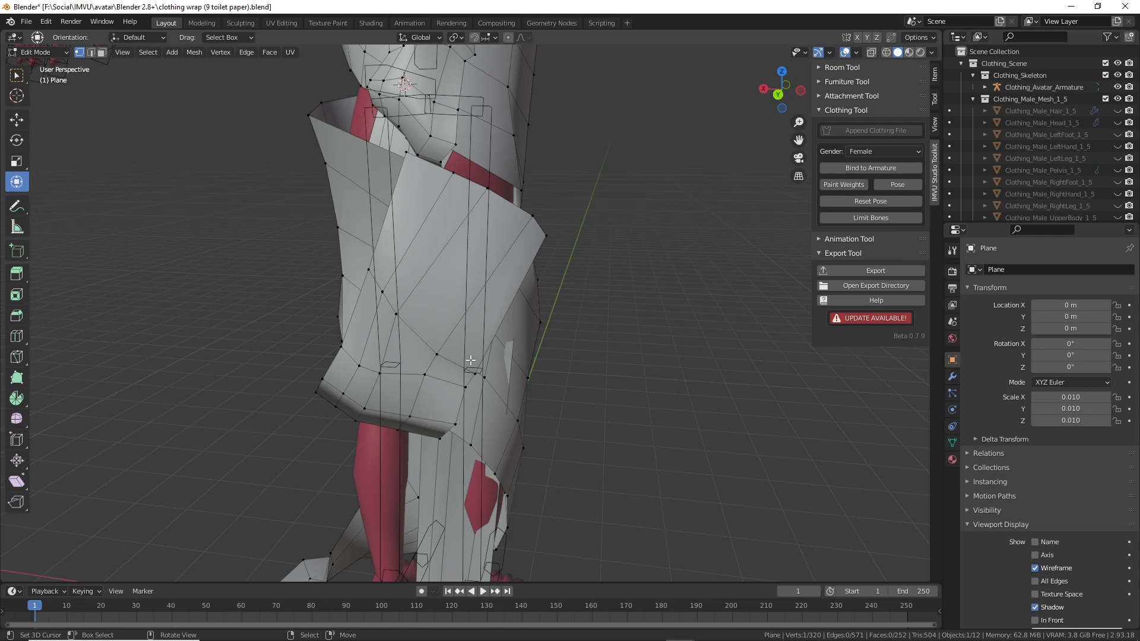
{"action": "middle_click_drag", "start_coordinate": [403, 389], "coordinate": [339, 387]}
{"action": "scroll", "coordinate": [426, 294], "scroll_direction": "up", "scroll_amount": 3}
{"action": "middle_click_drag", "start_coordinate": [426, 295], "coordinate": [468, 265]}
- Try to fill a face at the open upper edge of the thigh wrap
{"action": "right_click", "coordinate": [476, 216]}
{"action": "key", "text": "f"}
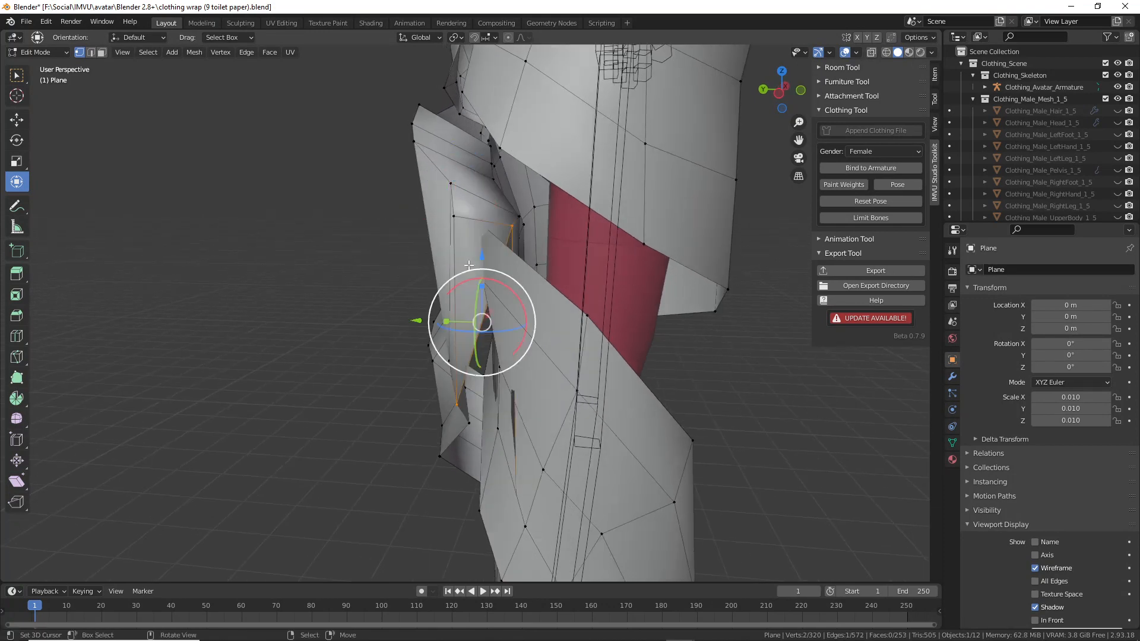
{"action": "key", "text": "ctrl+z"}
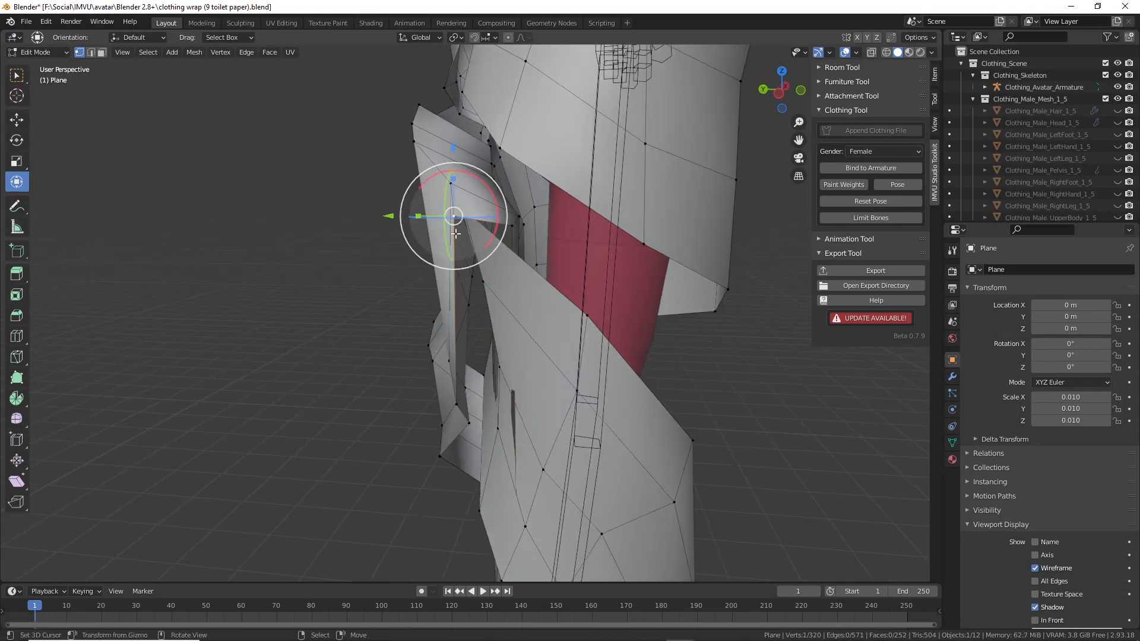
- Move the vertices at the upper corner of the thigh wrap's front flap to reshape its top edge
{"action": "key", "text": "g"}
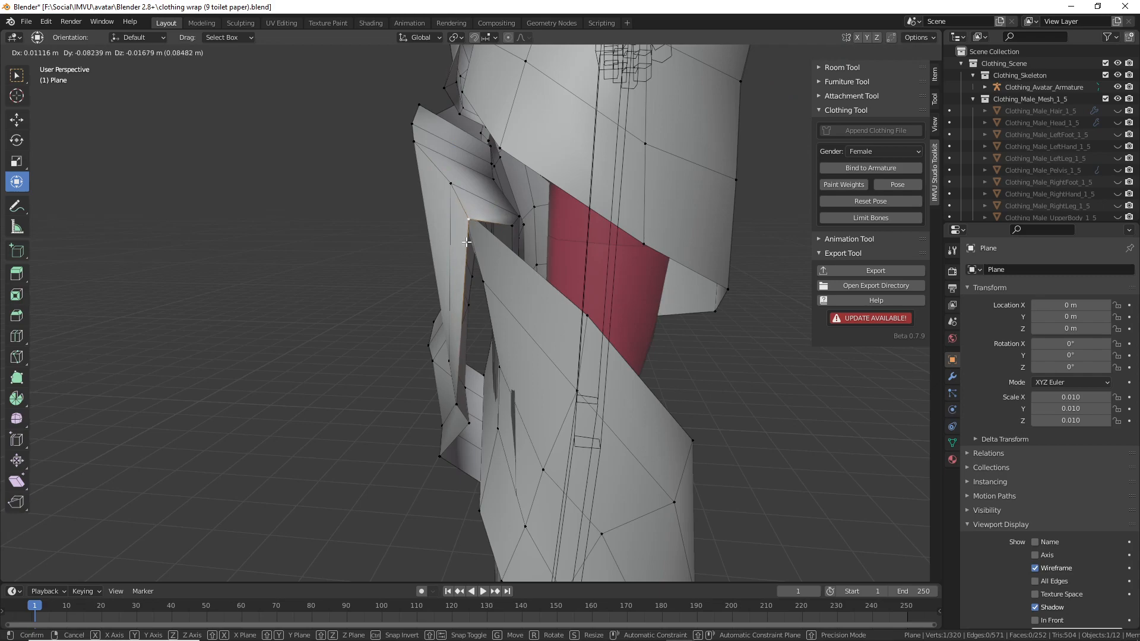
{"action": "left_click", "coordinate": [470, 241]}
{"action": "middle_click_drag", "start_coordinate": [470, 241], "coordinate": [551, 245]}
{"action": "key", "text": "g"}
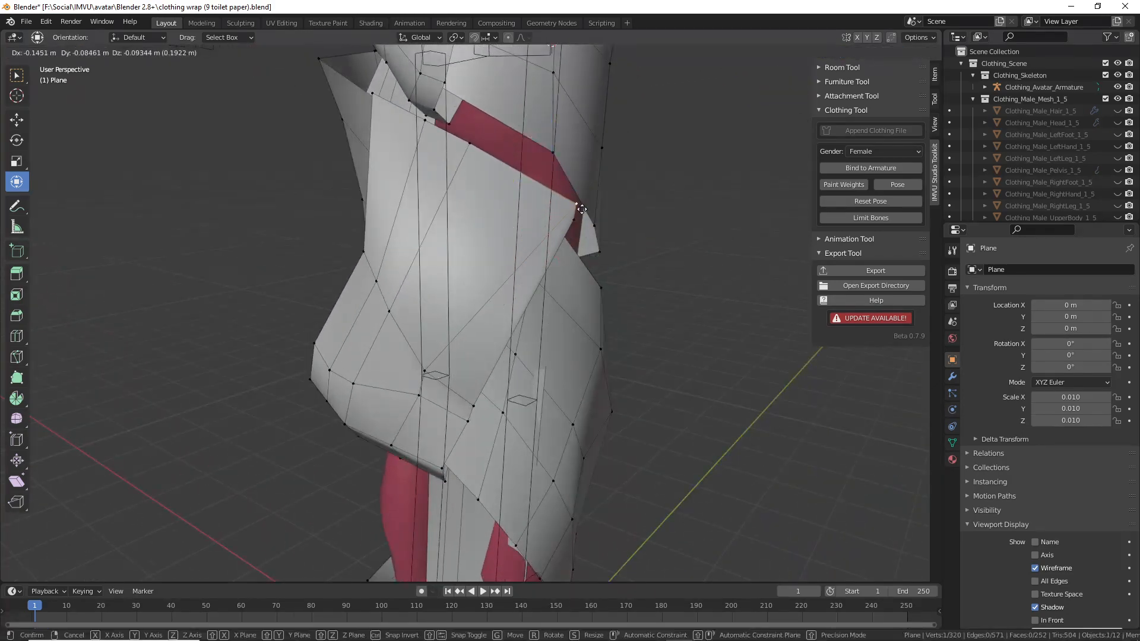
{"action": "left_click", "coordinate": [547, 231]}
{"action": "middle_click_drag", "start_coordinate": [410, 376], "coordinate": [440, 218]}
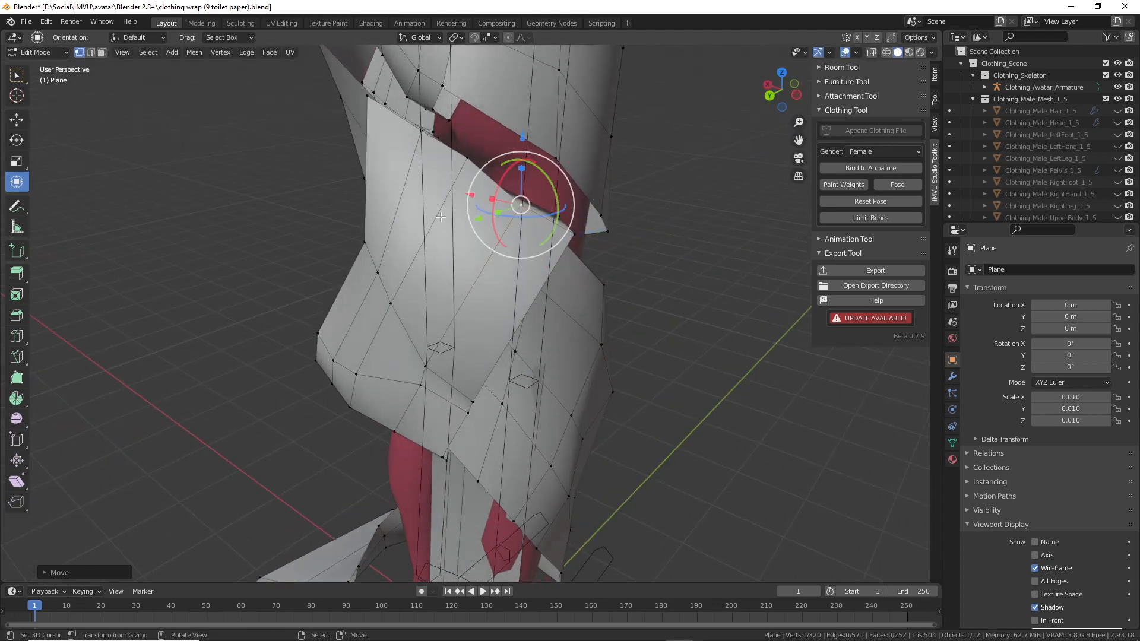
{"action": "middle_click_drag", "start_coordinate": [536, 216], "coordinate": [505, 213]}
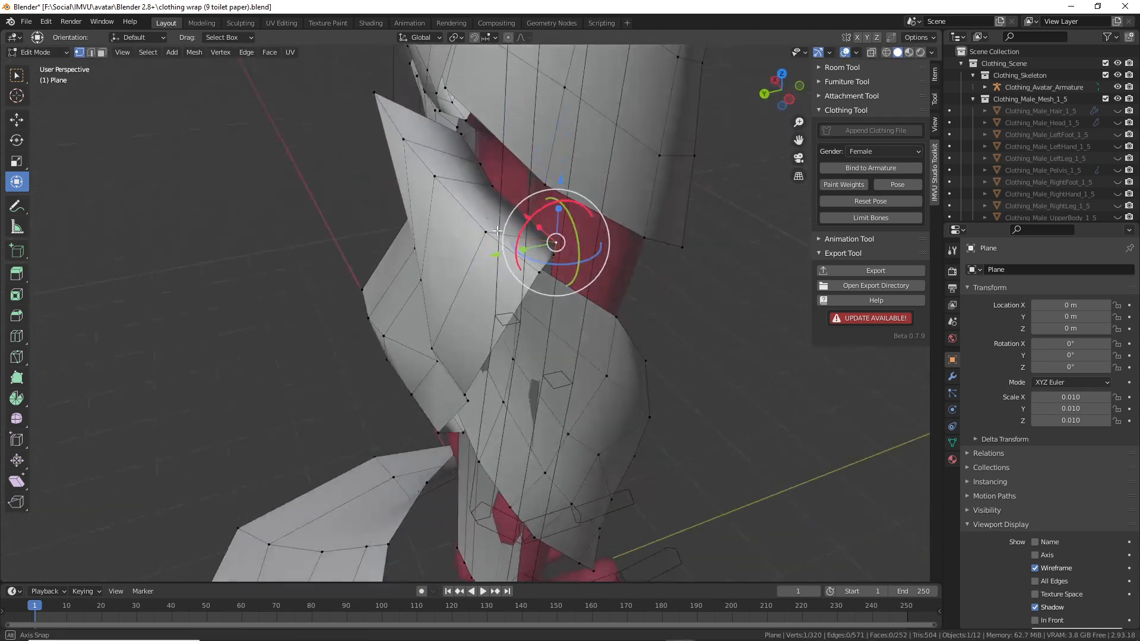
{"action": "key", "text": "g"}
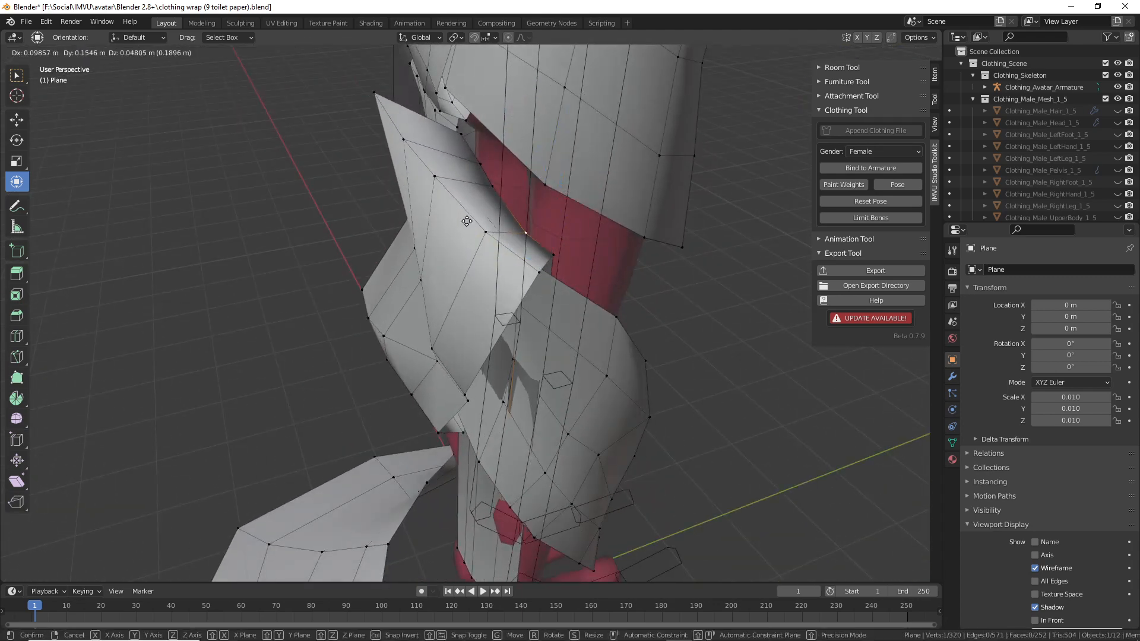
{"action": "left_click", "coordinate": [498, 243]}
- Add an edge loop across the folded top of the thigh flap and slide the flap's adjacent edge row along the mesh
{"action": "middle_click_drag", "start_coordinate": [497, 243], "coordinate": [495, 218]}
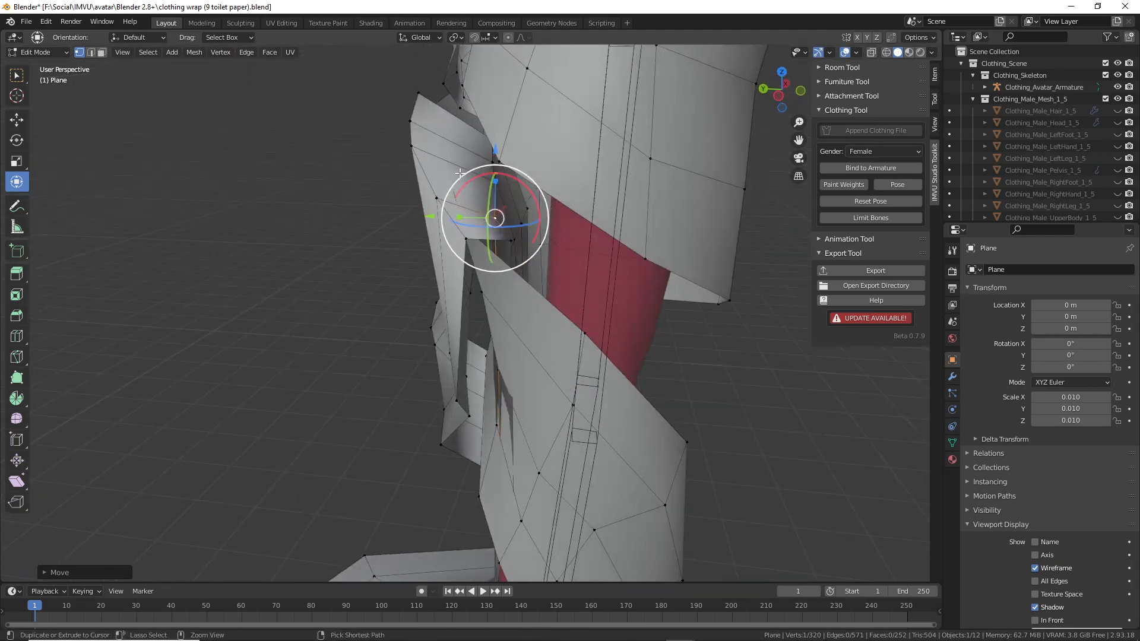
{"action": "key", "text": "ctrl+r"}
{"action": "left_click", "coordinate": [467, 166]}
{"action": "left_click", "coordinate": [467, 169]}
{"action": "left_click", "coordinate": [438, 203], "text": "alt"}
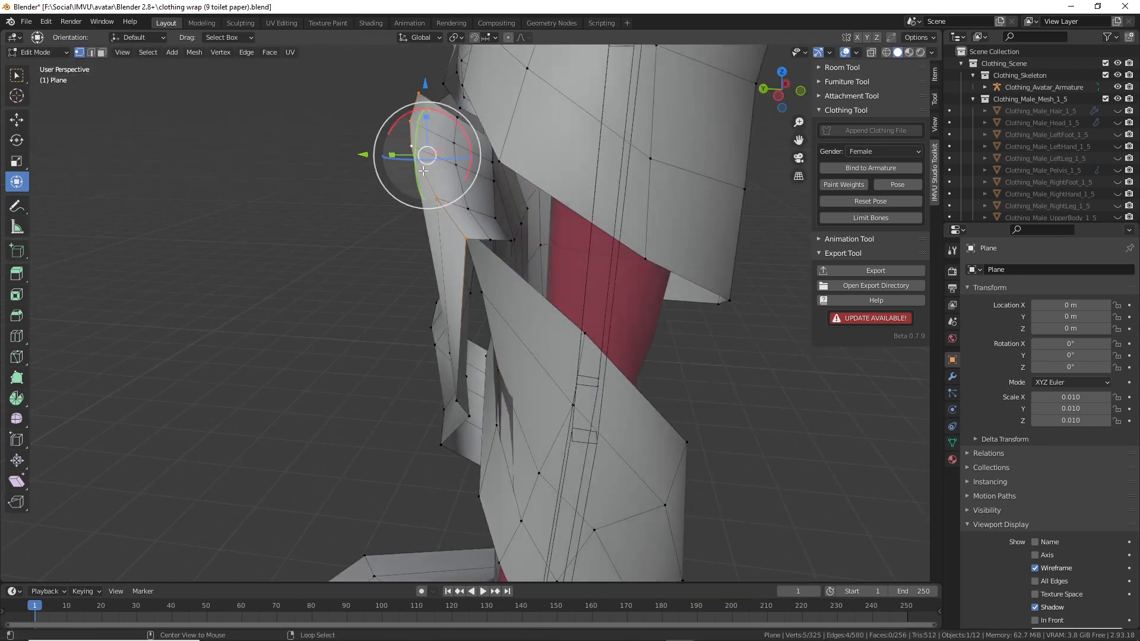
{"action": "middle_click_drag", "start_coordinate": [433, 218], "coordinate": [428, 189]}
{"action": "key", "text": "g"}
{"action": "key", "text": "g"}
{"action": "left_click", "coordinate": [416, 208]}
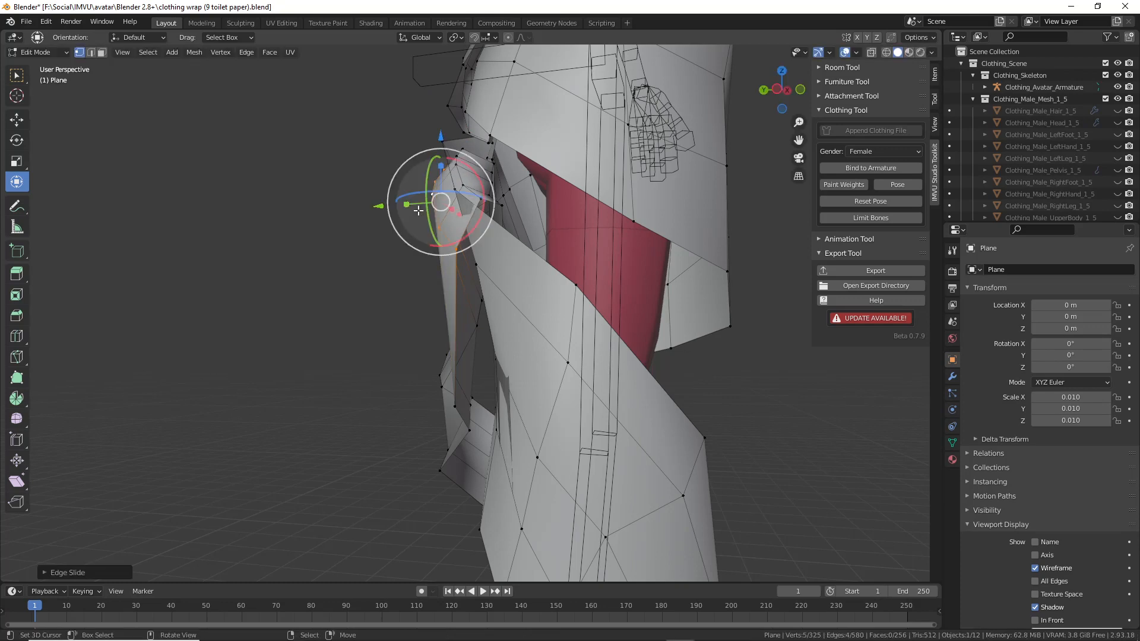
- Move the edge row and its neighbouring top row to round the fold of the thigh flap
{"action": "key", "text": "g"}
{"action": "left_click", "coordinate": [494, 217]}
{"action": "left_click", "coordinate": [466, 187], "text": "alt"}
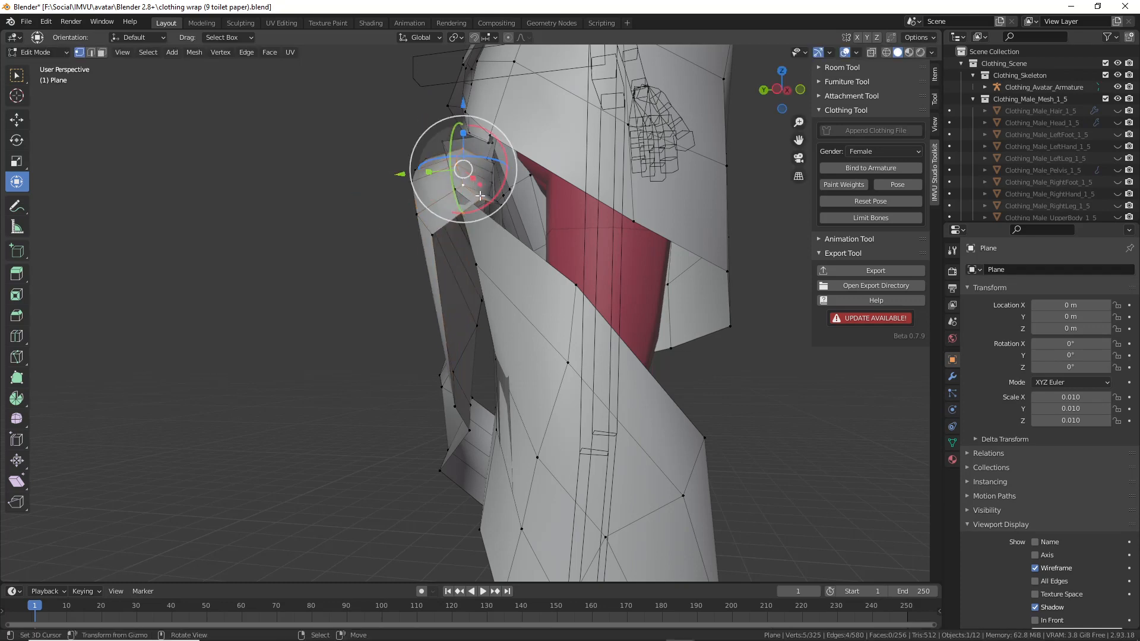
{"action": "key", "text": "g"}
{"action": "left_click", "coordinate": [467, 190]}
- Move two individual vertices along the thigh flap's top edge just below the hip wrap
{"action": "middle_click_drag", "start_coordinate": [467, 190], "coordinate": [460, 220]}
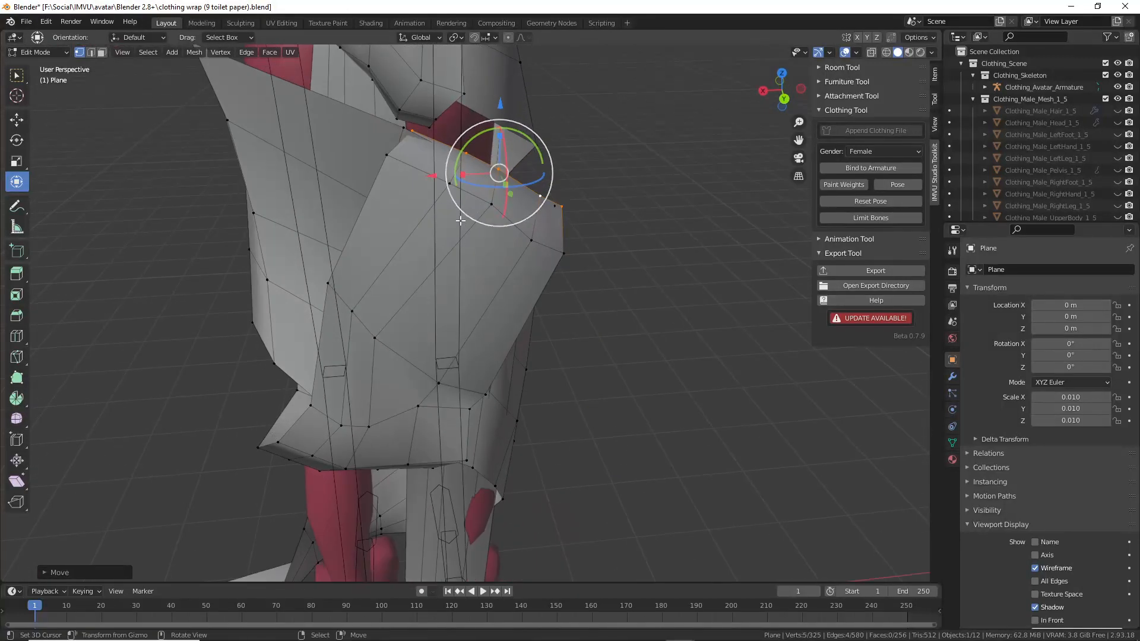
{"action": "right_click", "coordinate": [416, 141]}
{"action": "middle_click_drag", "start_coordinate": [411, 132], "coordinate": [420, 213], "text": "shift"}
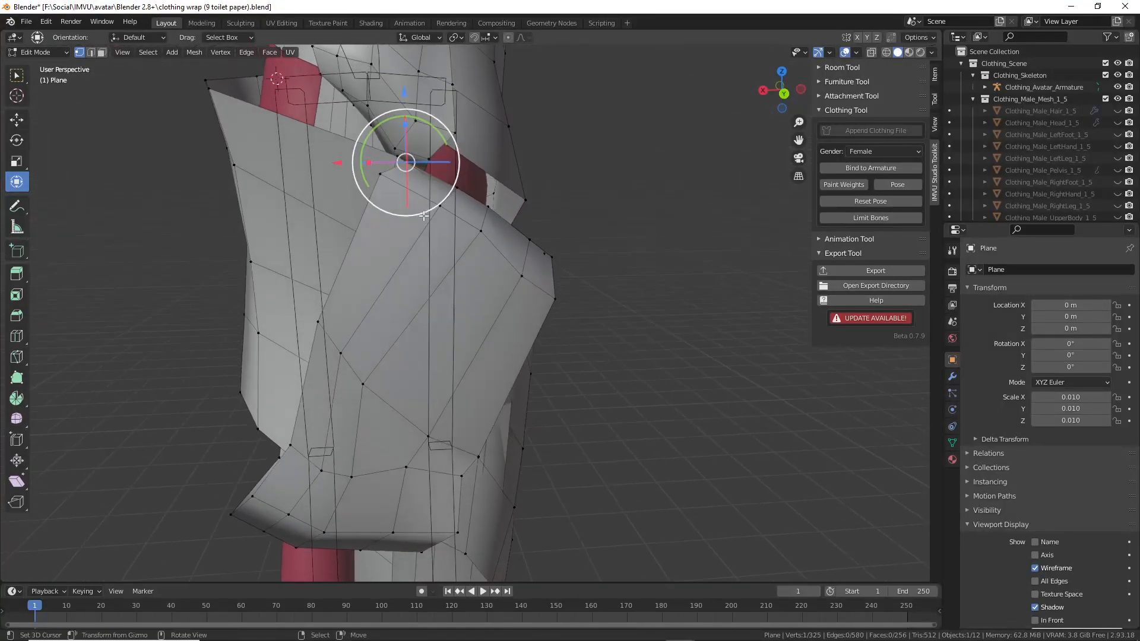
{"action": "key", "text": "g"}
{"action": "left_click", "coordinate": [419, 194]}
{"action": "right_click", "coordinate": [457, 186]}
{"action": "key", "text": "g"}
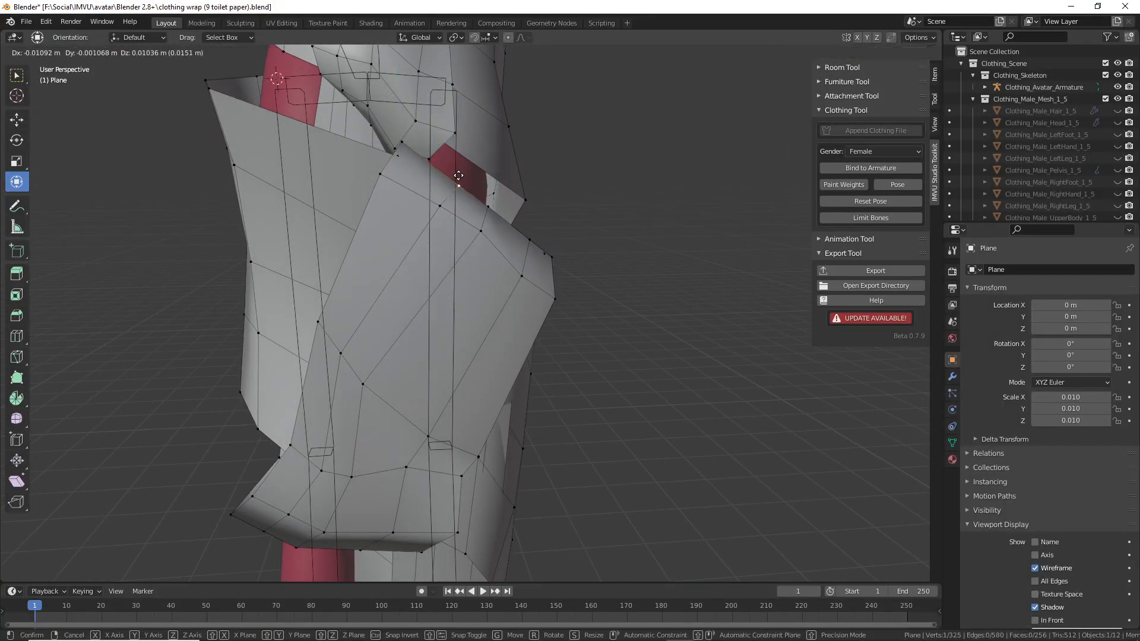
{"action": "left_click", "coordinate": [460, 179]}
- Adjust the vertices at the flap's inner top corner where it meets the rear thigh wrap
{"action": "middle_click_drag", "start_coordinate": [374, 199], "coordinate": [482, 242]}
{"action": "right_click", "coordinate": [513, 205]}
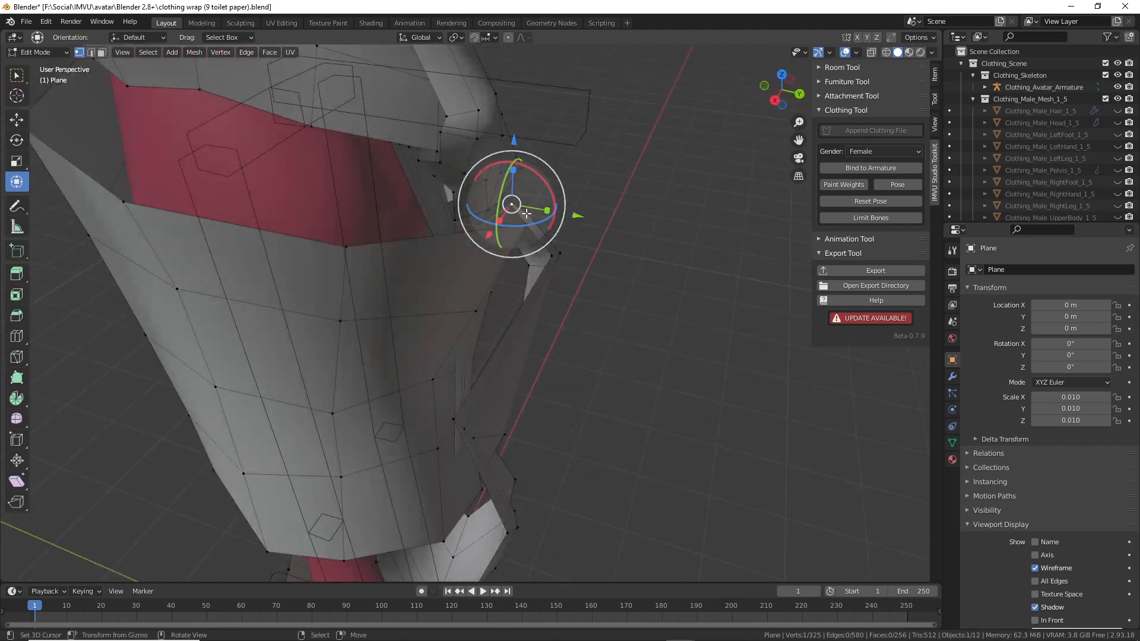
{"action": "key", "text": "g"}
{"action": "left_click", "coordinate": [558, 217]}
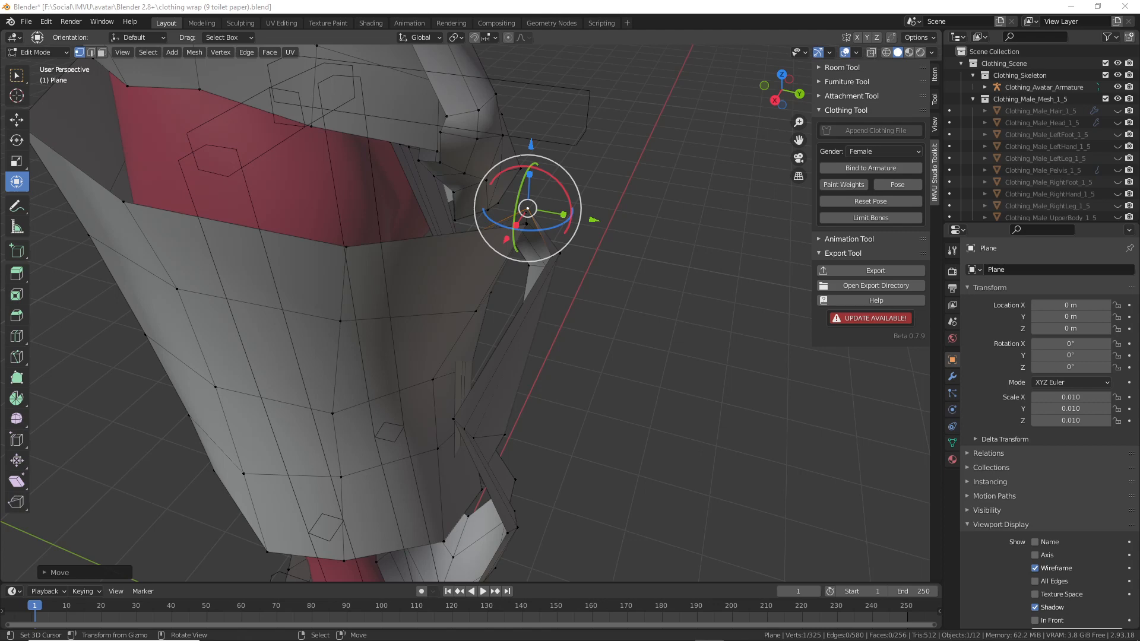
{"action": "middle_click_drag", "start_coordinate": [458, 354], "coordinate": [471, 322]}
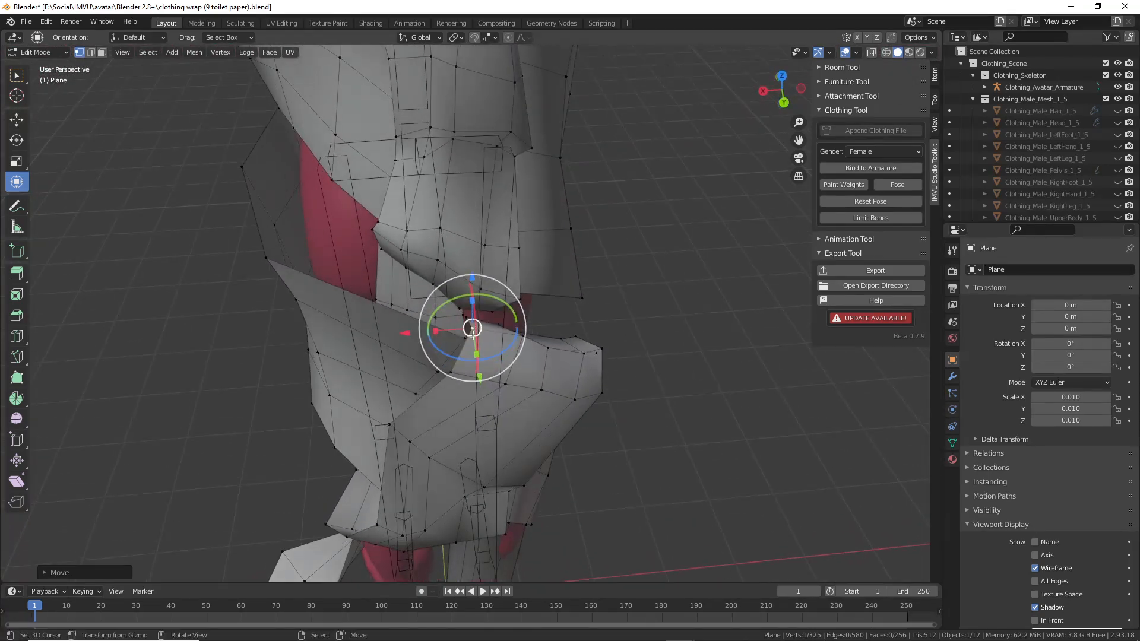
{"action": "right_click_drag", "start_coordinate": [472, 335], "coordinate": [463, 325]}
{"action": "right_click_drag", "start_coordinate": [452, 378], "coordinate": [445, 366]}
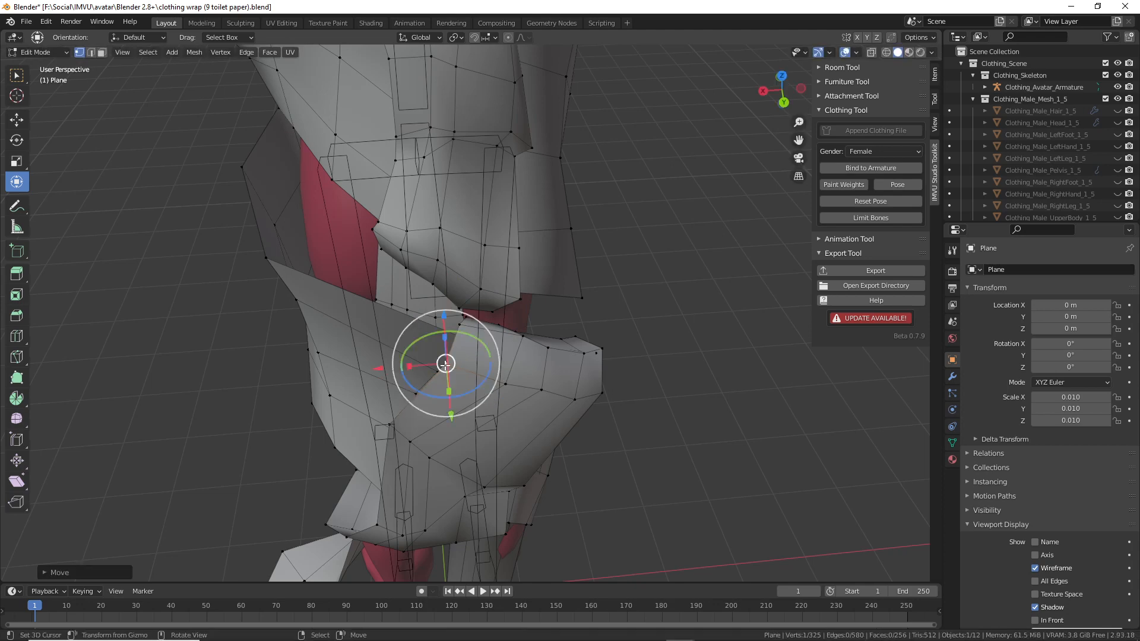
- Reposition two vertices in the middle of the thigh wrap's front panel
{"action": "scroll", "coordinate": [436, 429], "scroll_direction": "down", "scroll_amount": 3}
{"action": "middle_click_drag", "start_coordinate": [435, 432], "coordinate": [419, 324]}
{"action": "scroll", "coordinate": [424, 389], "scroll_direction": "up", "scroll_amount": 1}
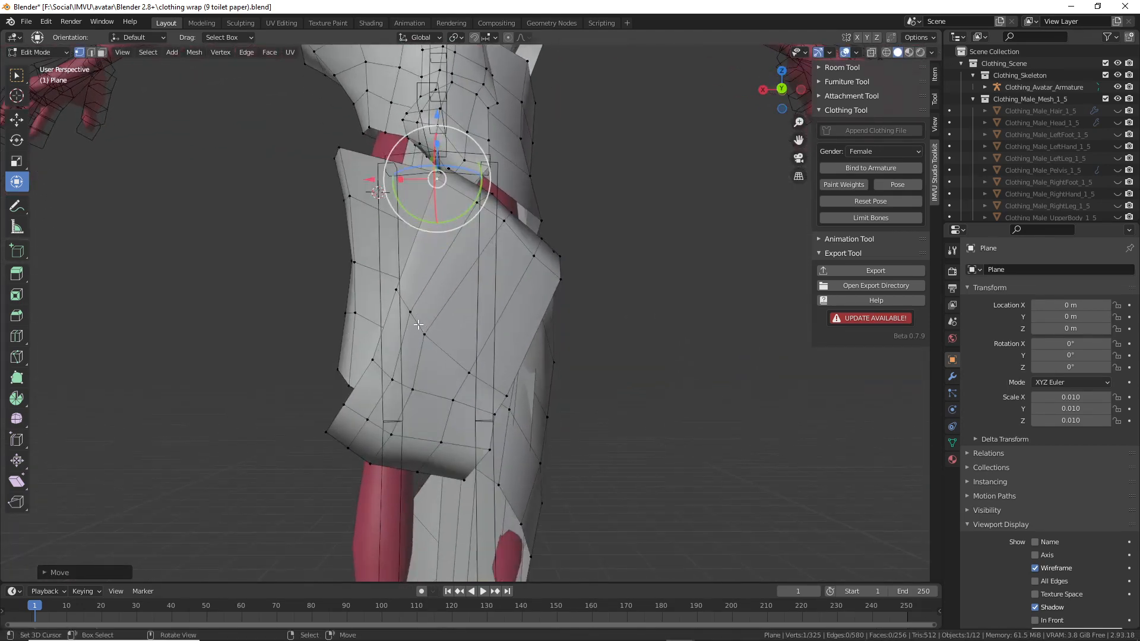
{"action": "right_click_drag", "start_coordinate": [426, 341], "coordinate": [453, 360]}
{"action": "mouse_move", "coordinate": [413, 321]}
{"action": "right_mouse_down"}
{"action": "mouse_move", "coordinate": [431, 348]}
{"action": "mouse_move", "coordinate": [413, 336]}
{"action": "right_mouse_up"}
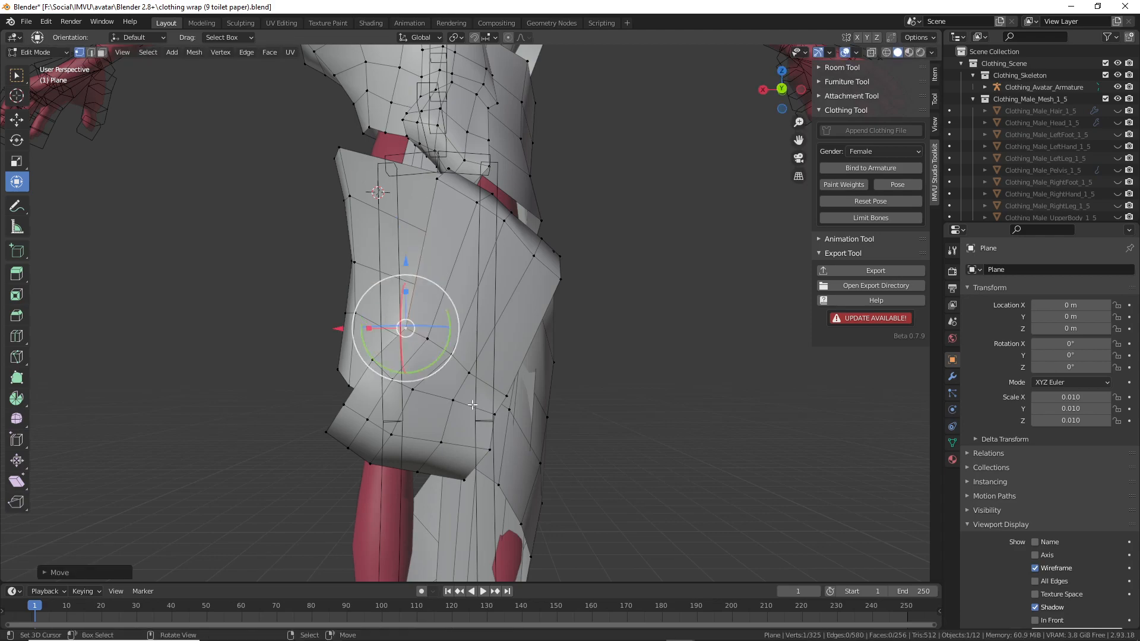
- Add two loop cuts across the thigh flap's upper panel, sliding each into place between the hip edge and the fold
{"action": "middle_click_drag", "start_coordinate": [412, 336], "coordinate": [556, 422]}
{"action": "right_click_drag", "start_coordinate": [555, 423], "coordinate": [530, 410]}
{"action": "middle_click_drag", "start_coordinate": [530, 410], "coordinate": [344, 389]}
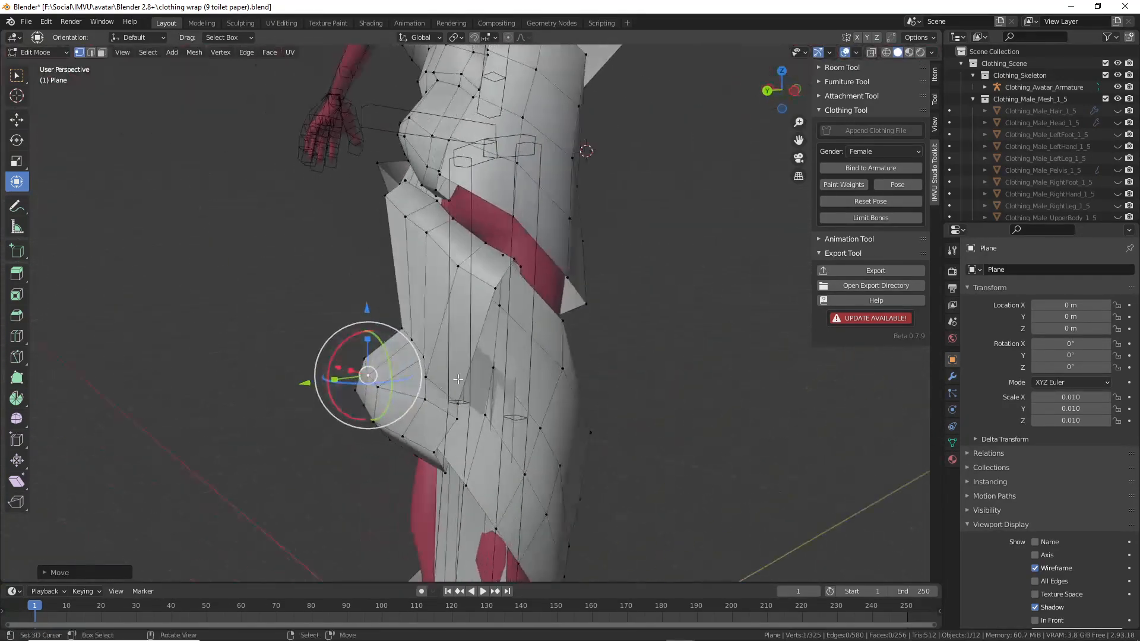
{"action": "middle_click_drag", "start_coordinate": [436, 385], "coordinate": [583, 379]}
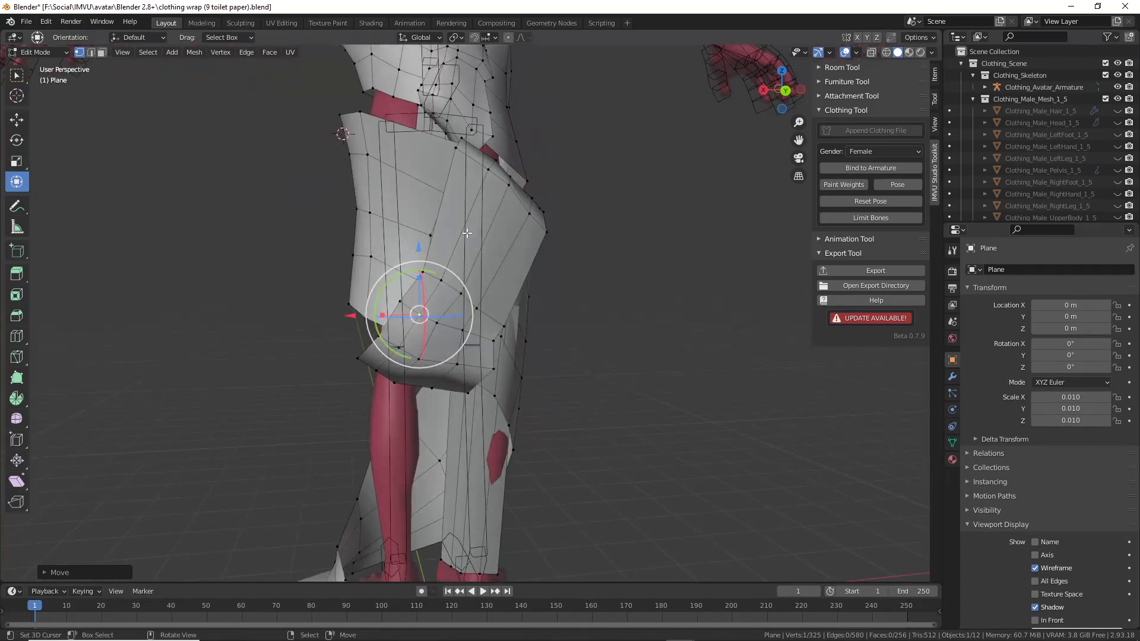
{"action": "key", "text": "ctrl+r"}
{"action": "left_click", "coordinate": [440, 236]}
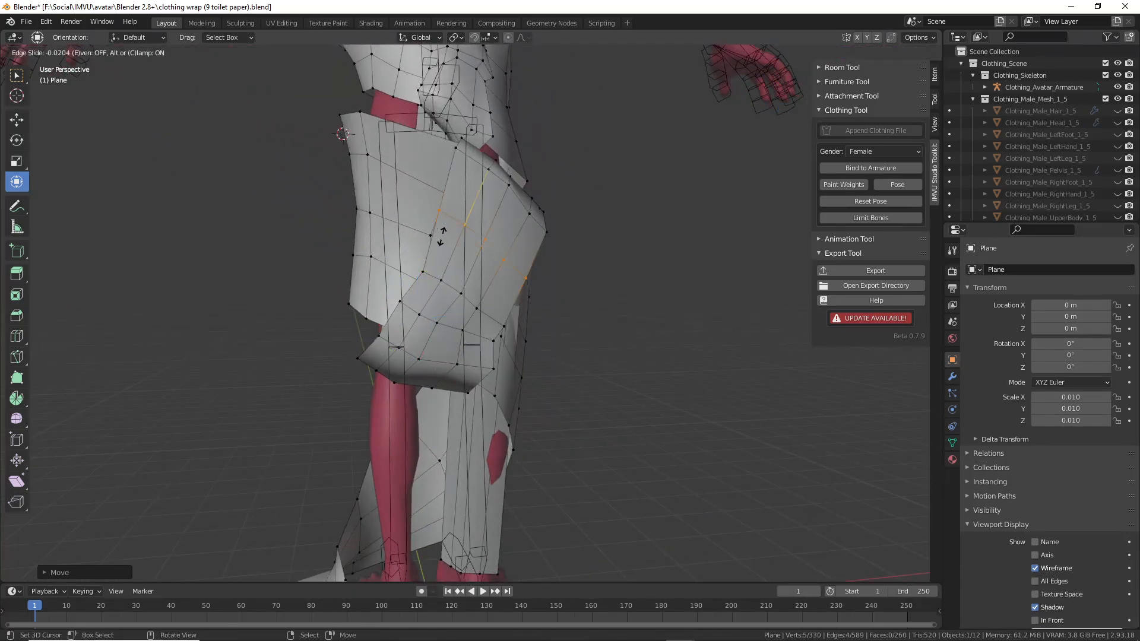
{"action": "left_click", "coordinate": [450, 219]}
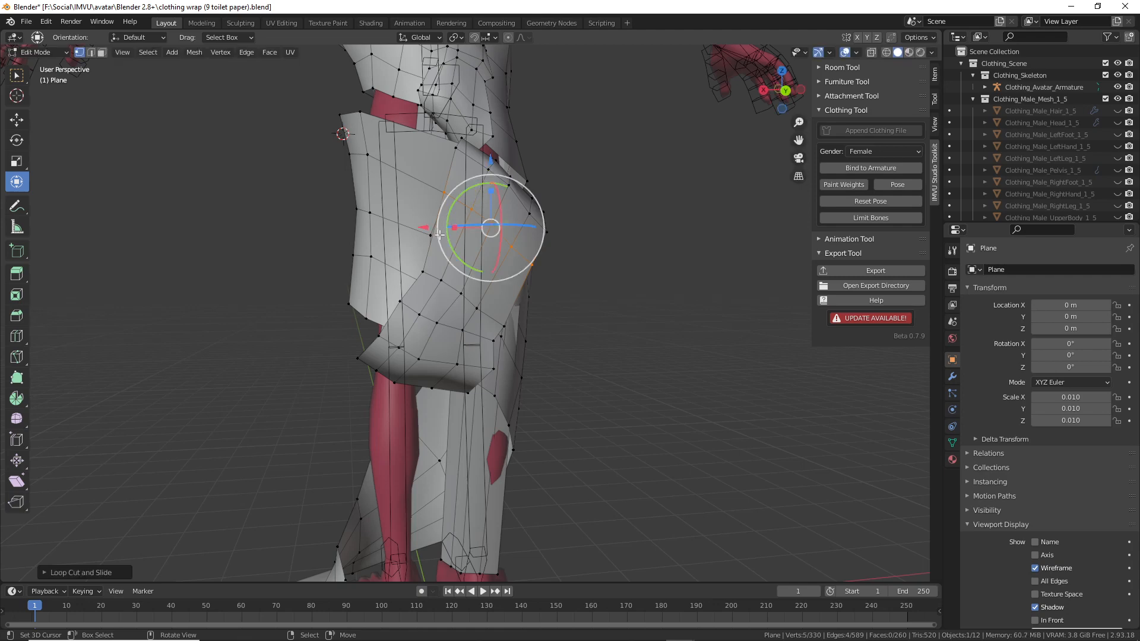
{"action": "key", "text": "ctrl+r"}
{"action": "left_click", "coordinate": [431, 235]}
{"action": "left_click", "coordinate": [430, 239]}
- Rotate the newest edge loop on the thigh flap to follow the slant of the wrap
{"action": "middle_click_drag", "start_coordinate": [480, 284], "coordinate": [493, 249]}
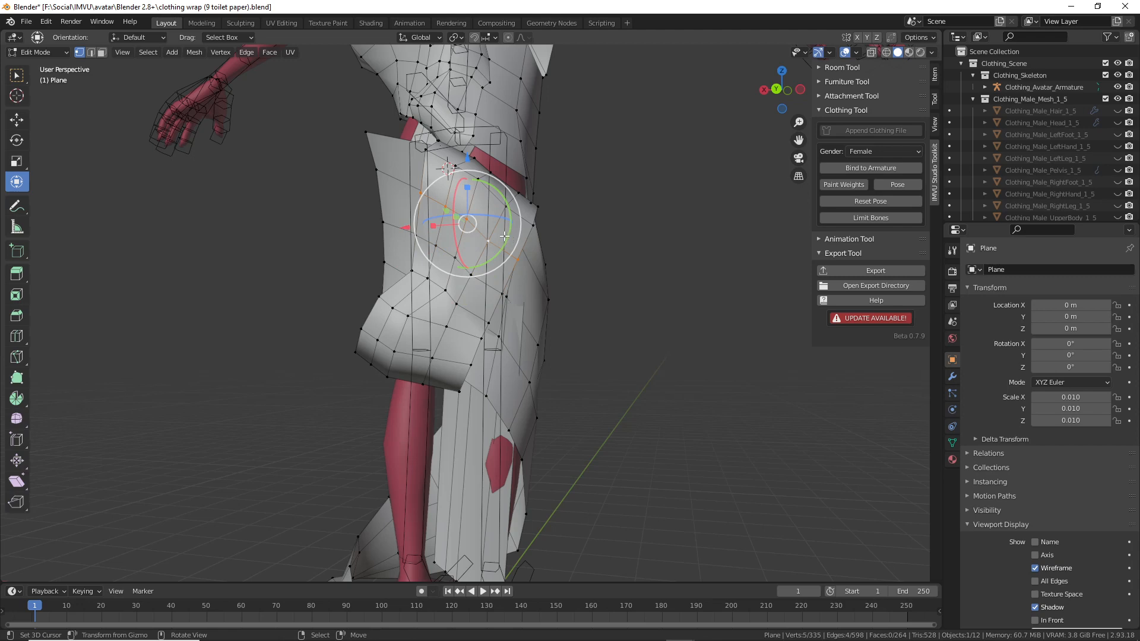
{"action": "left_click_drag", "start_coordinate": [504, 236], "coordinate": [515, 228]}
{"action": "key", "text": "r"}
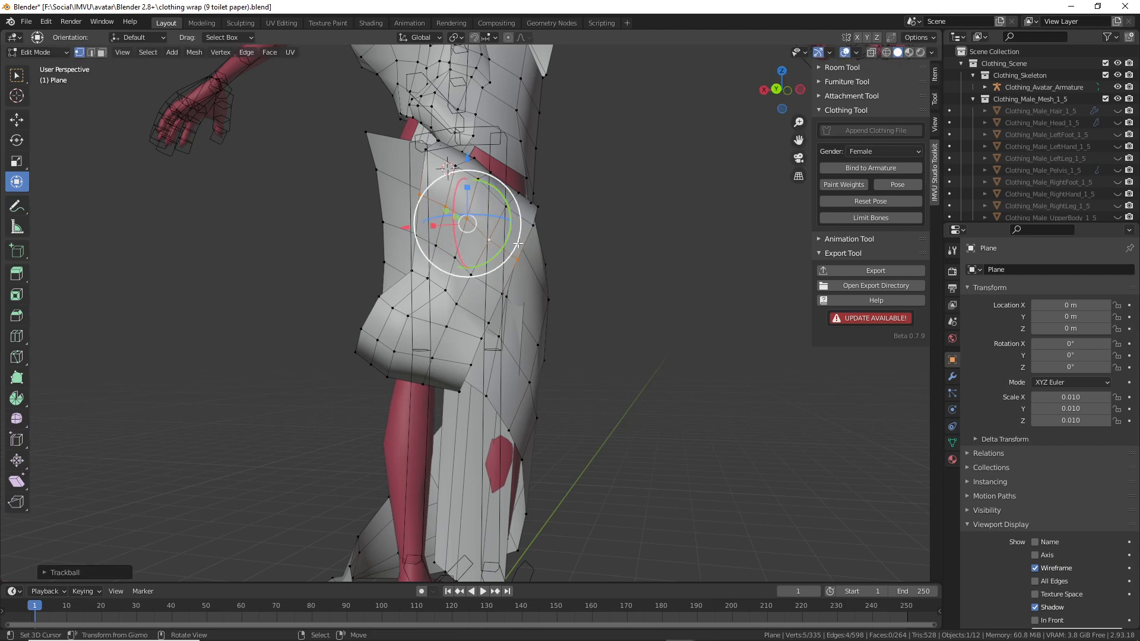
{"action": "left_click", "coordinate": [518, 241]}
- Hide the female reference avatar by setting the Clothing Tool's gender to Hide
{"action": "middle_click_drag", "start_coordinate": [517, 240], "coordinate": [571, 313]}
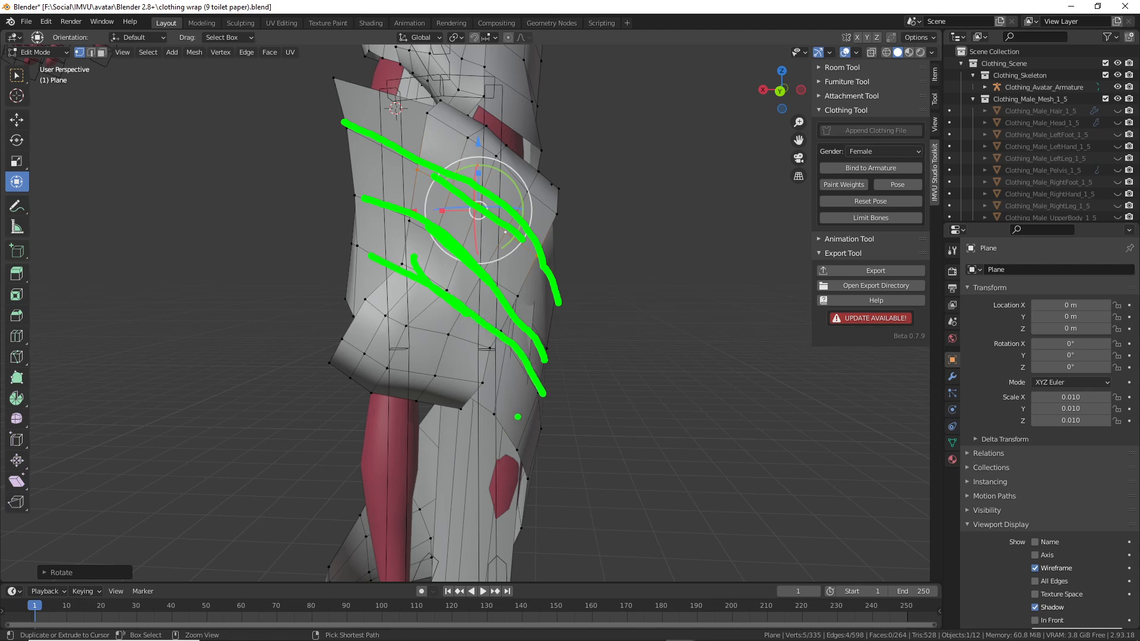
{"action": "middle_click_drag", "start_coordinate": [550, 384], "coordinate": [374, 366]}
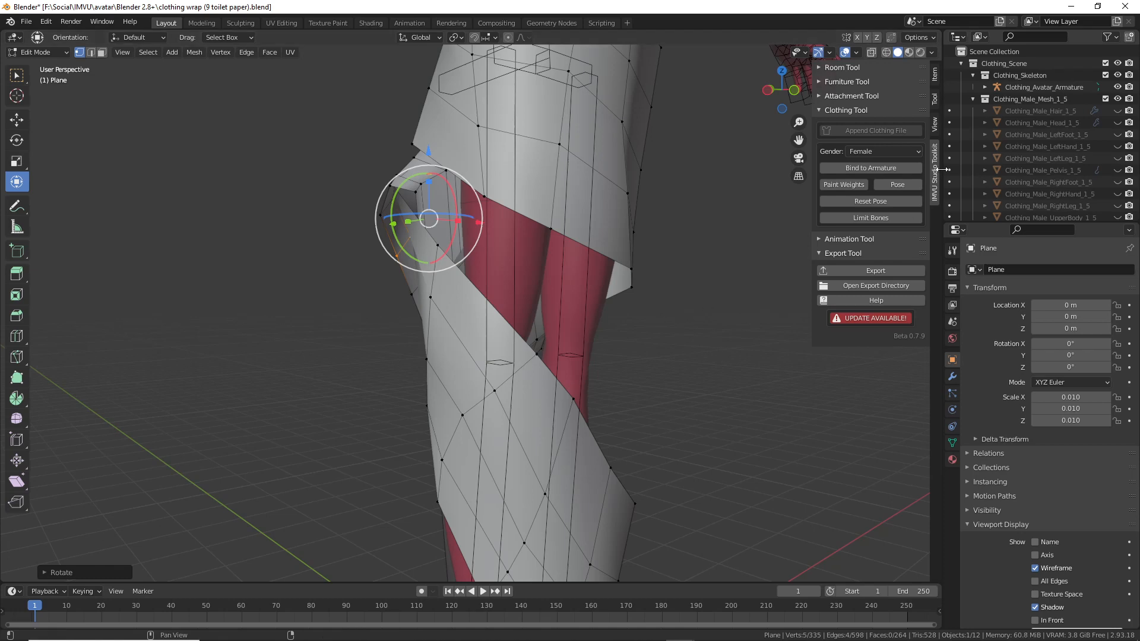
{"action": "left_click", "coordinate": [878, 150]}
{"action": "left_click", "coordinate": [856, 219]}
- Add a loop cut near the top of the long straight leg strip and move the new edge loop
{"action": "middle_click_drag", "start_coordinate": [534, 243], "coordinate": [613, 338]}
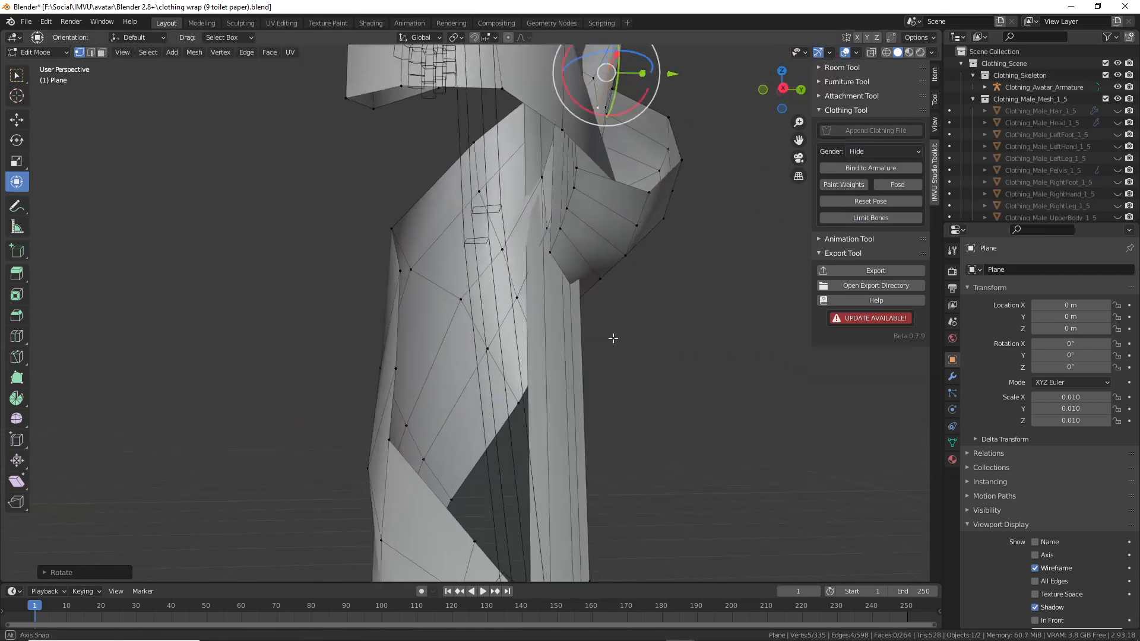
{"action": "key", "text": "ctrl+r"}
{"action": "left_click", "coordinate": [584, 332]}
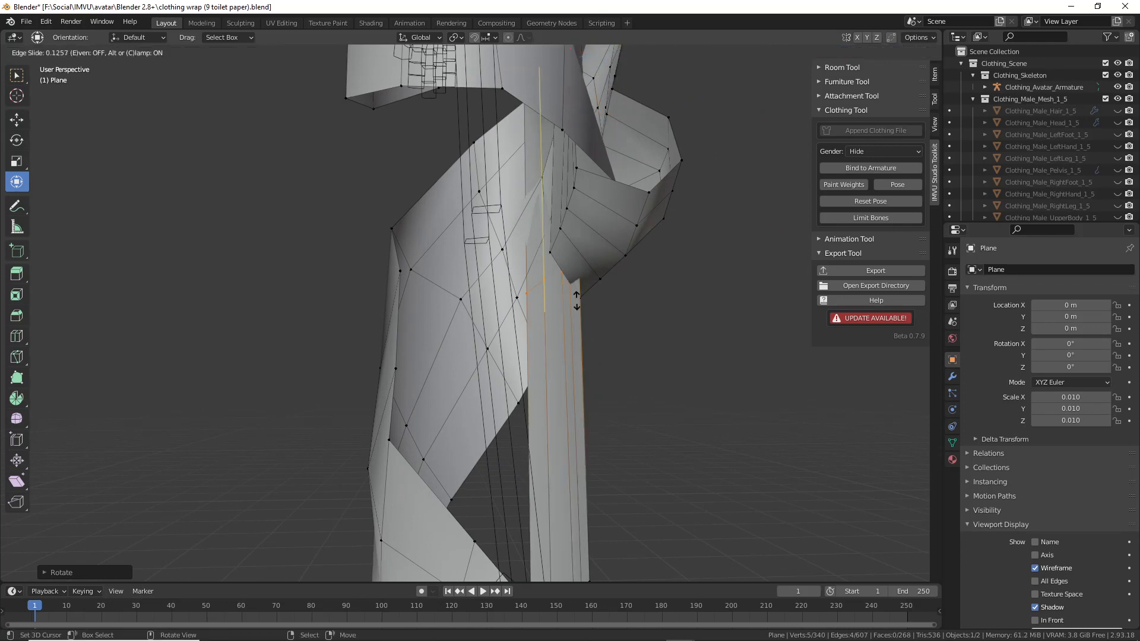
{"action": "left_click", "coordinate": [586, 407]}
{"action": "middle_click_drag", "start_coordinate": [586, 407], "coordinate": [658, 391]}
{"action": "left_click_drag", "start_coordinate": [661, 359], "coordinate": [627, 293]}
{"action": "middle_click_drag", "start_coordinate": [686, 358], "coordinate": [564, 393]}
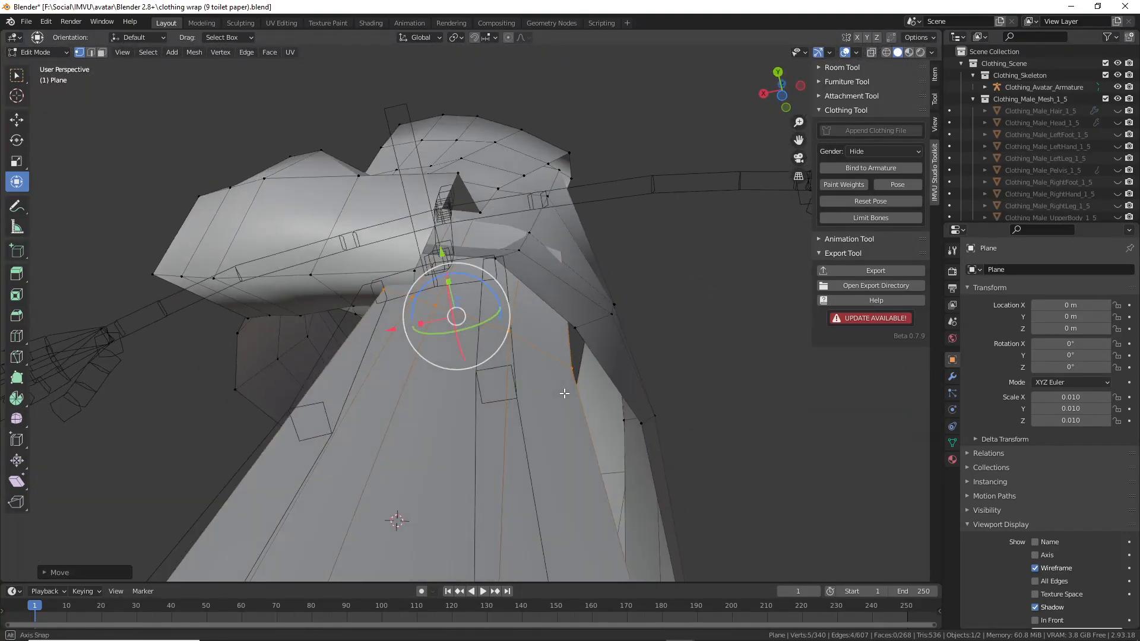
- Reposition individual vertices of the new loop on the leg strip to round its cross-section beneath the thigh flap
{"action": "middle_click_drag", "start_coordinate": [425, 328], "coordinate": [425, 334]}
{"action": "right_click", "coordinate": [382, 298]}
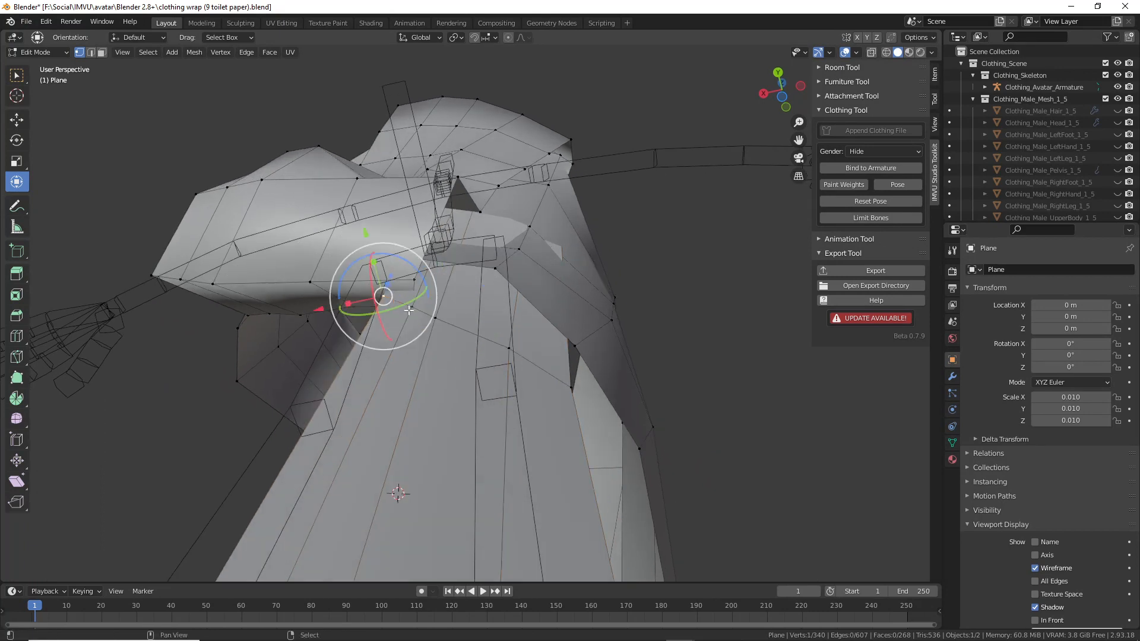
{"action": "right_click", "coordinate": [411, 307], "text": "shift"}
{"action": "right_click", "coordinate": [435, 318], "text": "shift"}
{"action": "left_click_drag", "start_coordinate": [384, 311], "coordinate": [422, 318]}
{"action": "right_click", "coordinate": [502, 340]}
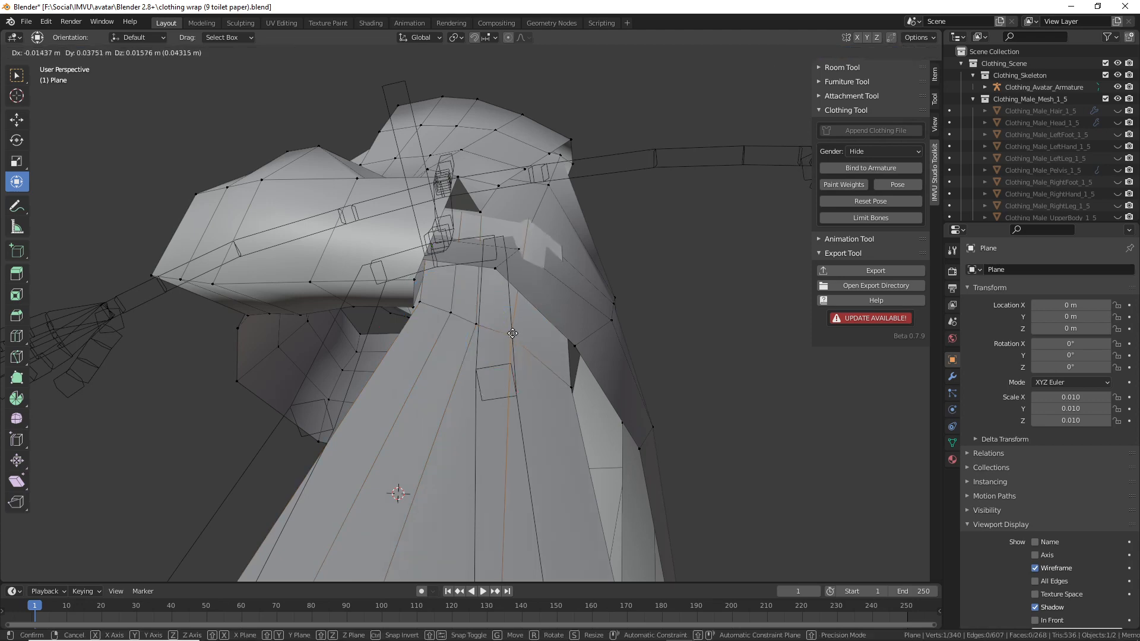
{"action": "right_click_drag", "start_coordinate": [570, 387], "coordinate": [567, 376]}
- Add another loop cut higher on the leg strip behind the thigh flap and shift it along the Y axis
{"action": "middle_click_drag", "start_coordinate": [528, 298], "coordinate": [446, 240]}
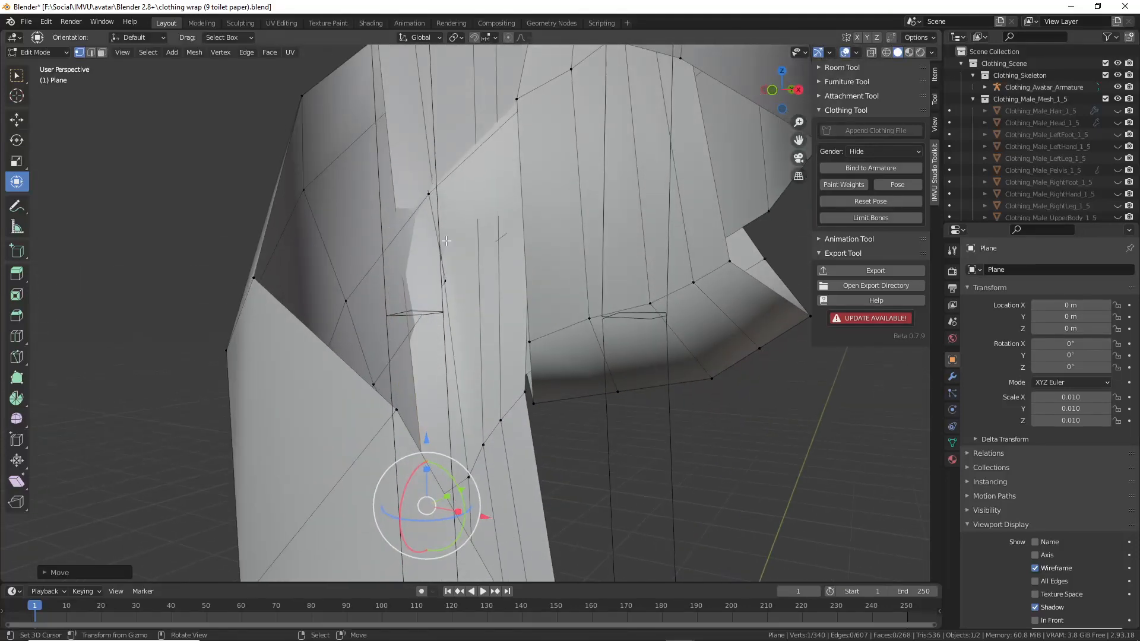
{"action": "key", "text": "ctrl+r"}
{"action": "left_click", "coordinate": [420, 177]}
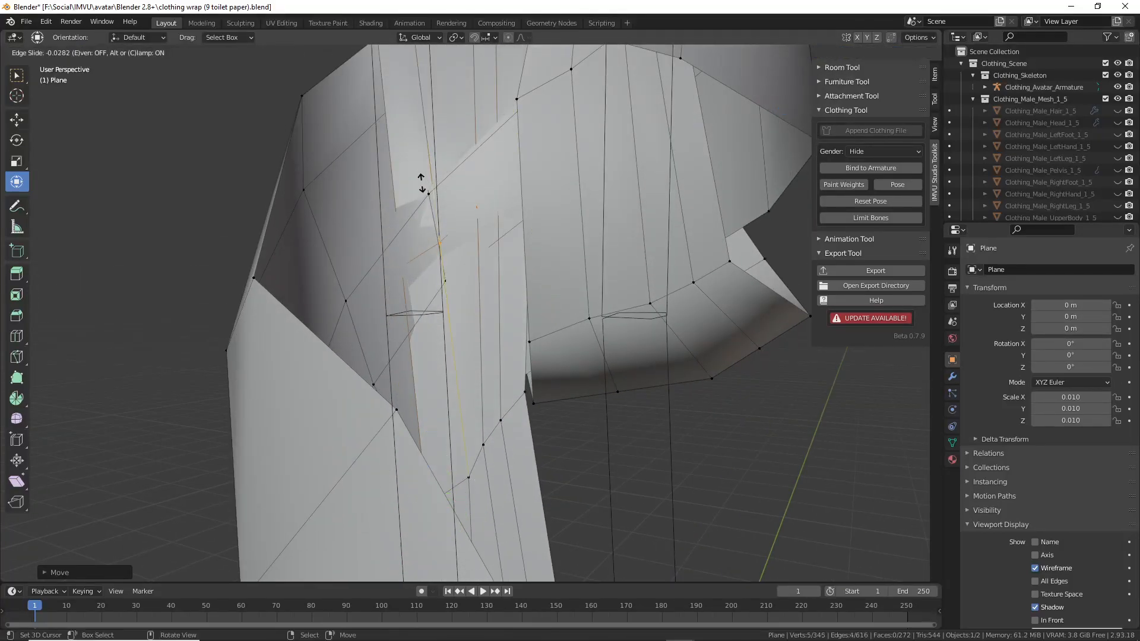
{"action": "left_click", "coordinate": [406, 155]}
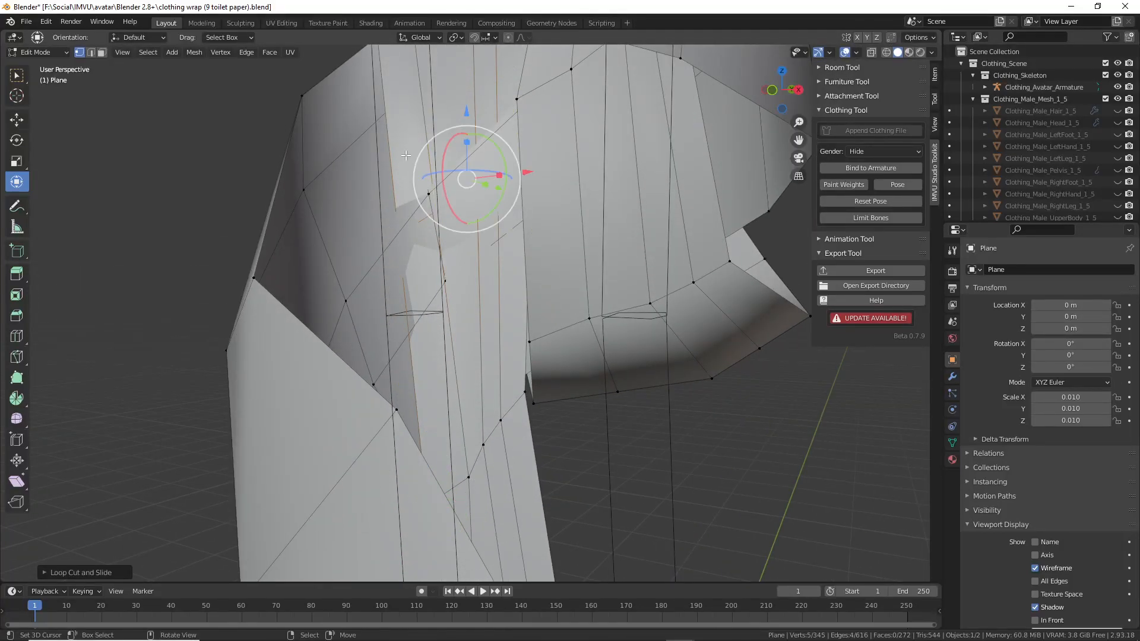
{"action": "middle_click_drag", "start_coordinate": [406, 154], "coordinate": [366, 203]}
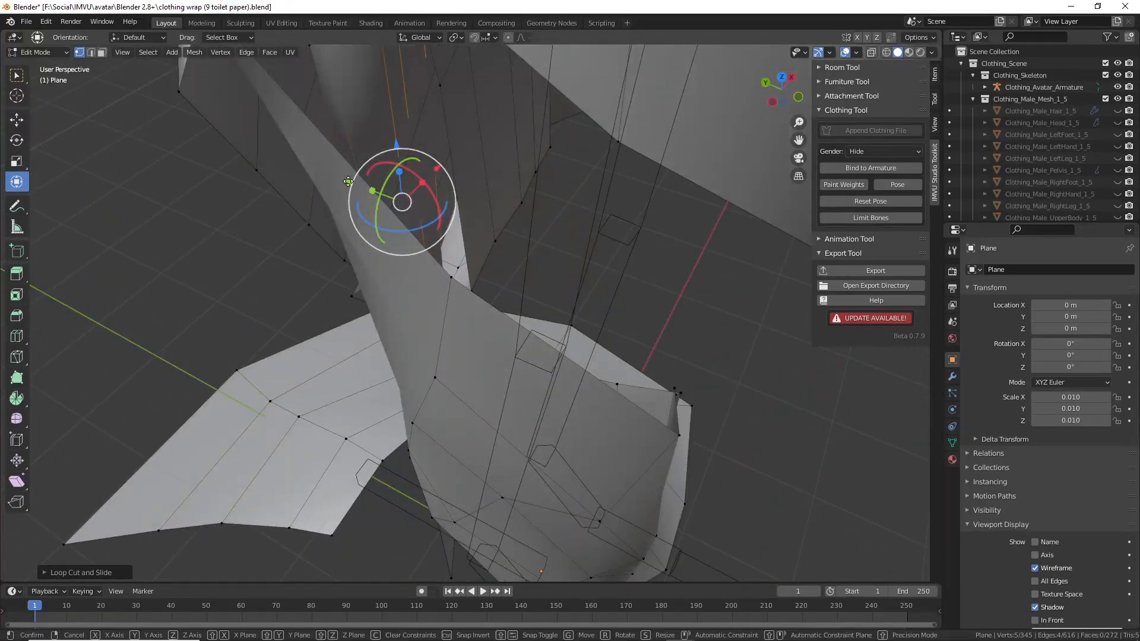
{"action": "left_click_drag", "start_coordinate": [349, 183], "coordinate": [367, 188]}
{"action": "middle_click_drag", "start_coordinate": [408, 158], "coordinate": [527, 247]}
{"action": "left_click_drag", "start_coordinate": [527, 247], "coordinate": [525, 231]}
- Move and rotate the upper edge loop of the leg strip, then nudge it along the X axis
{"action": "middle_click_drag", "start_coordinate": [525, 231], "coordinate": [492, 251]}
{"action": "middle_click_drag", "start_coordinate": [422, 250], "coordinate": [482, 177]}
{"action": "key", "text": "g"}
{"action": "left_click", "coordinate": [469, 178]}
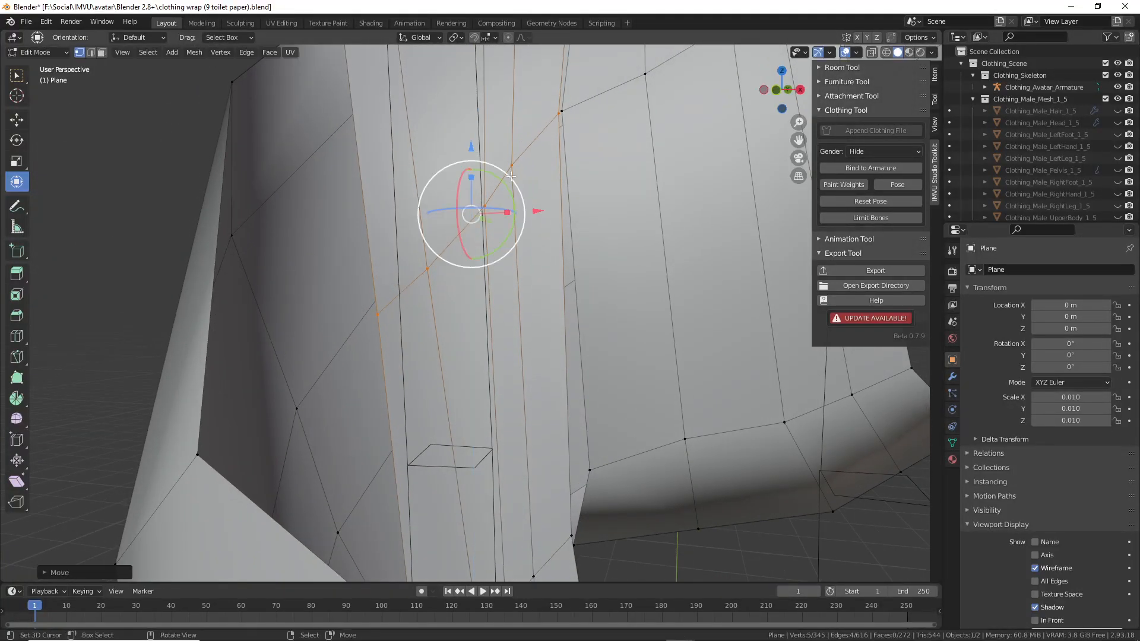
{"action": "key", "text": "r"}
{"action": "left_click", "coordinate": [508, 178]}
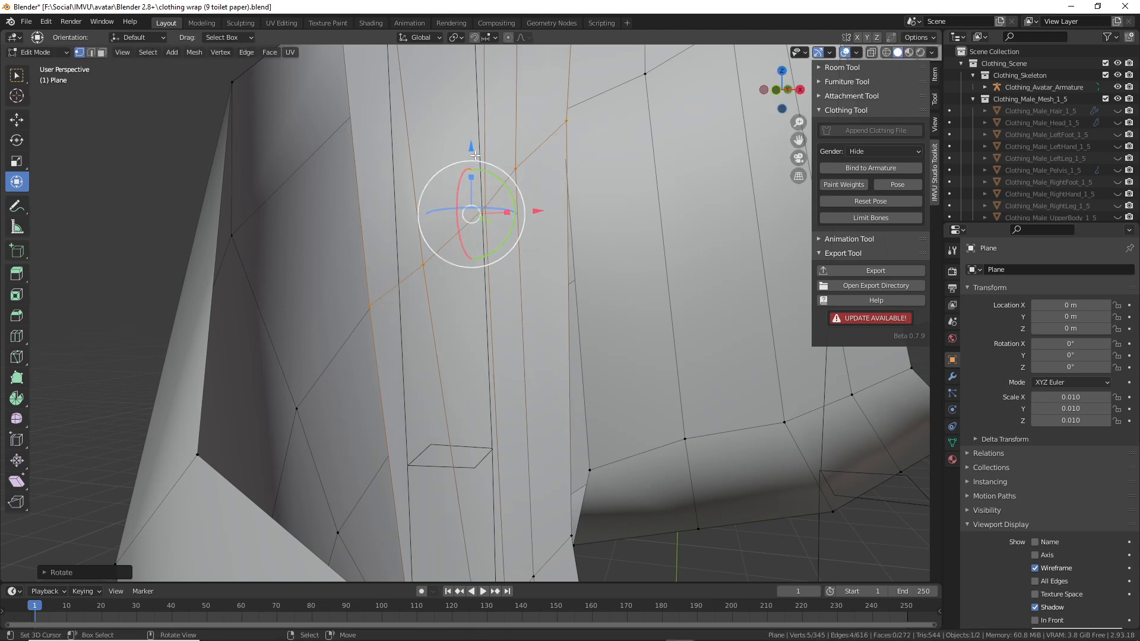
{"action": "mouse_move", "coordinate": [537, 212]}
{"action": "left_mouse_down"}
{"action": "mouse_move", "coordinate": [507, 209]}
{"action": "mouse_move", "coordinate": [530, 213]}
{"action": "left_mouse_up"}
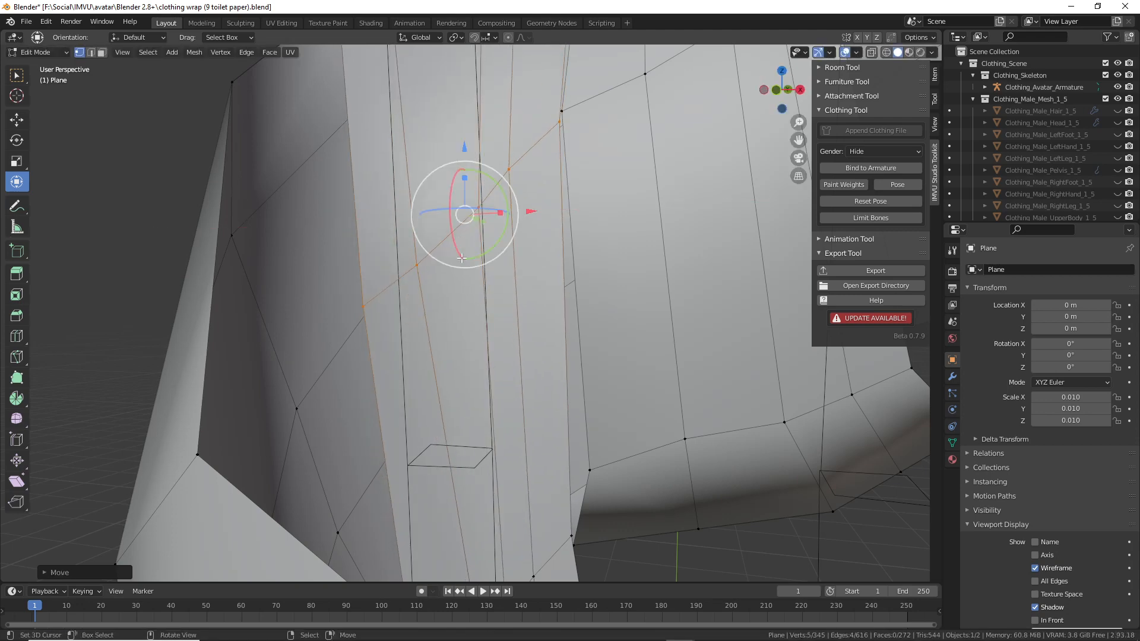
- Reposition three single vertices of the strip's upper edge loop to smooth its curve around the inner thigh
{"action": "middle_click_drag", "start_coordinate": [465, 255], "coordinate": [491, 364]}
{"action": "middle_click_drag", "start_coordinate": [386, 376], "coordinate": [407, 399]}
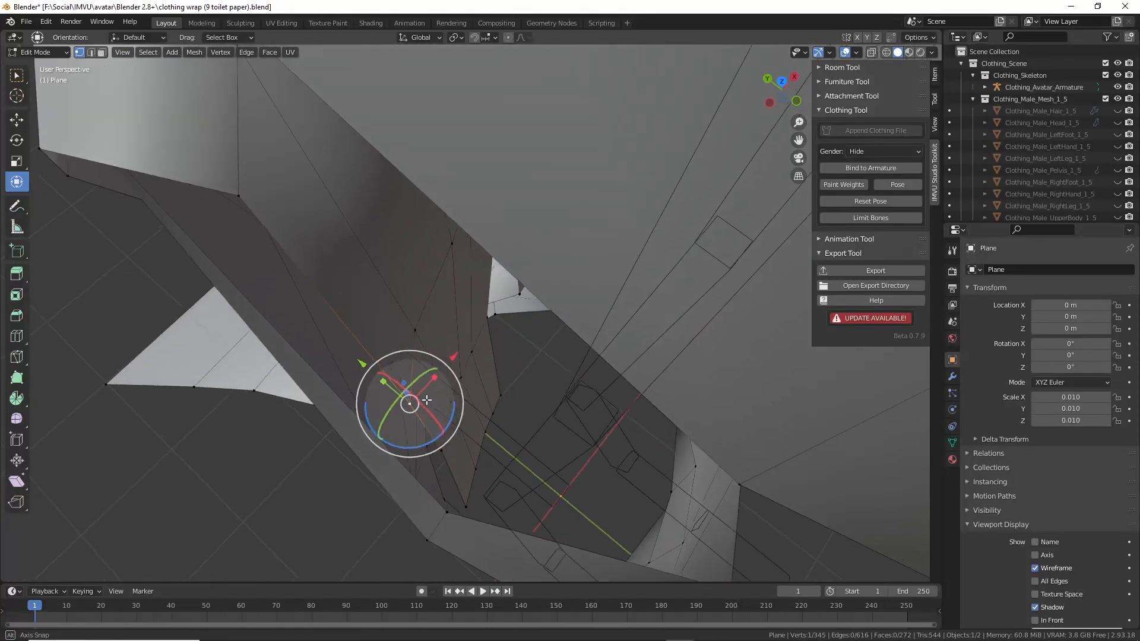
{"action": "left_click_drag", "start_coordinate": [365, 367], "coordinate": [387, 367]}
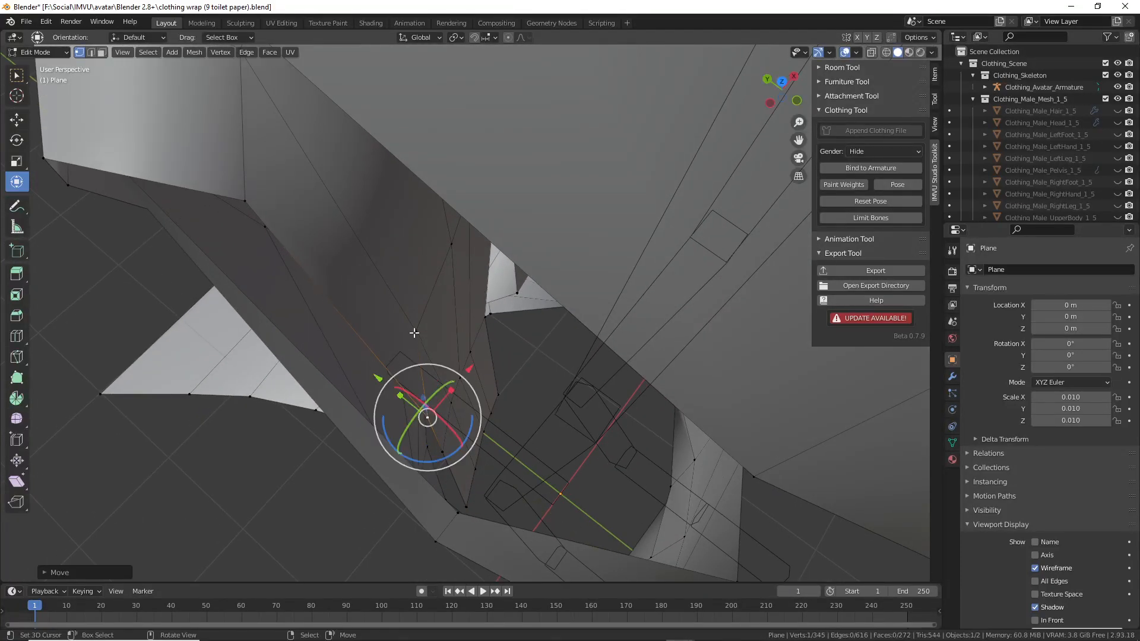
{"action": "right_click", "coordinate": [414, 333]}
{"action": "left_click_drag", "start_coordinate": [416, 332], "coordinate": [422, 335]}
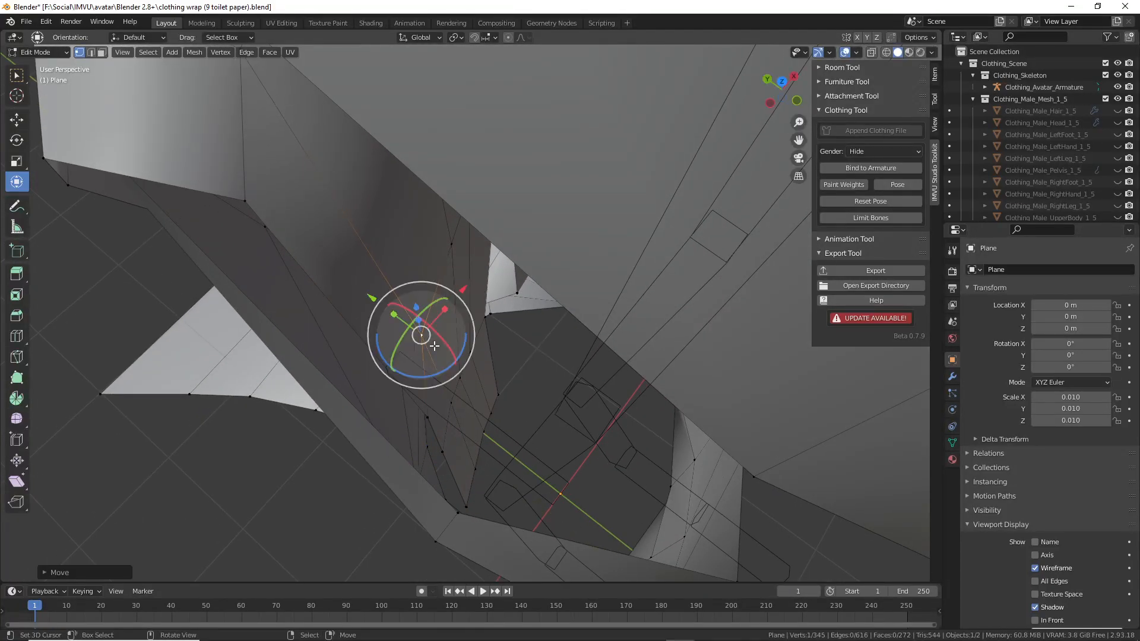
{"action": "middle_click_drag", "start_coordinate": [456, 298], "coordinate": [357, 215]}
{"action": "middle_click_drag", "start_coordinate": [469, 395], "coordinate": [456, 332], "text": "shift"}
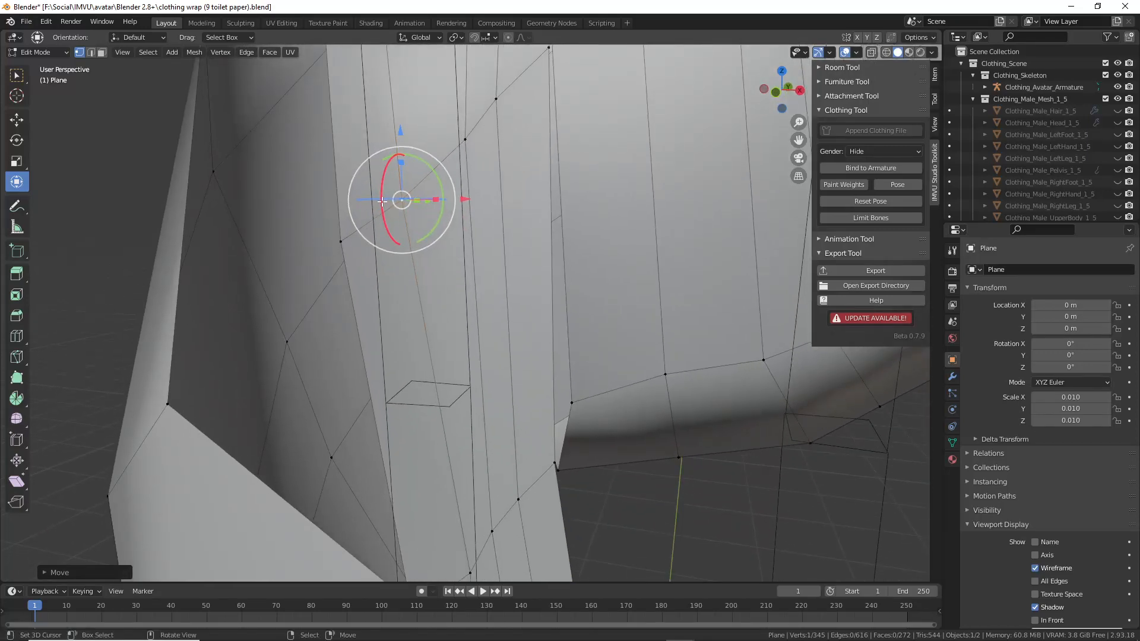
{"action": "right_click", "coordinate": [340, 243]}
{"action": "left_click", "coordinate": [342, 193]}
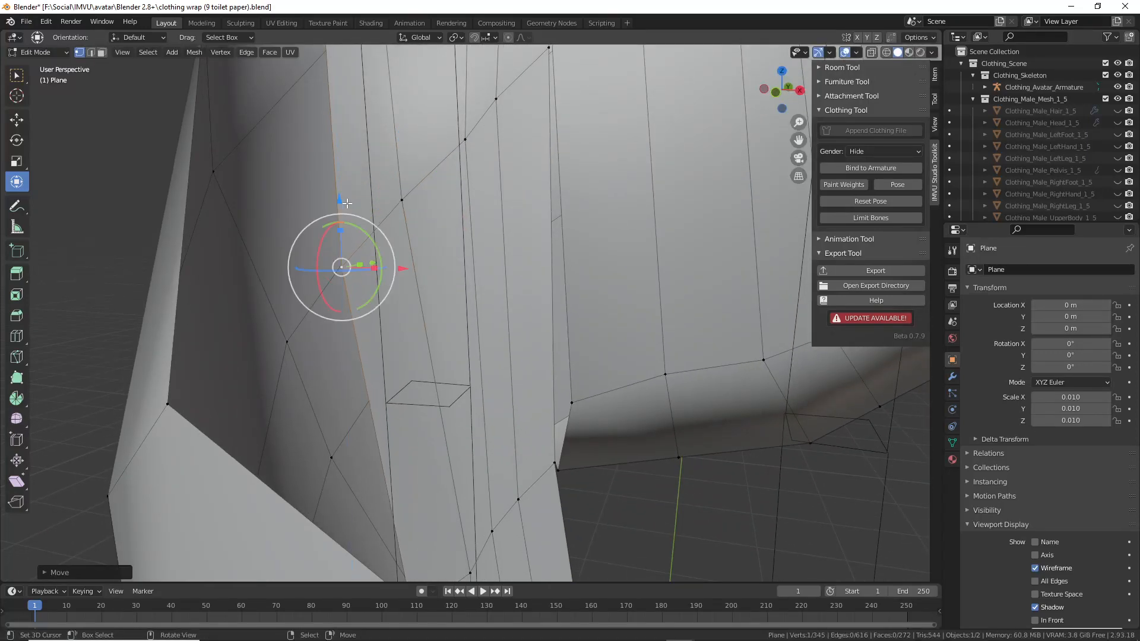
- Add one more loop cut to the upper part of the strip and move it along the Y axis
{"action": "middle_click_drag", "start_coordinate": [342, 192], "coordinate": [576, 263]}
{"action": "left_click", "coordinate": [424, 202]}
{"action": "middle_click_drag", "start_coordinate": [504, 236], "coordinate": [514, 248]}
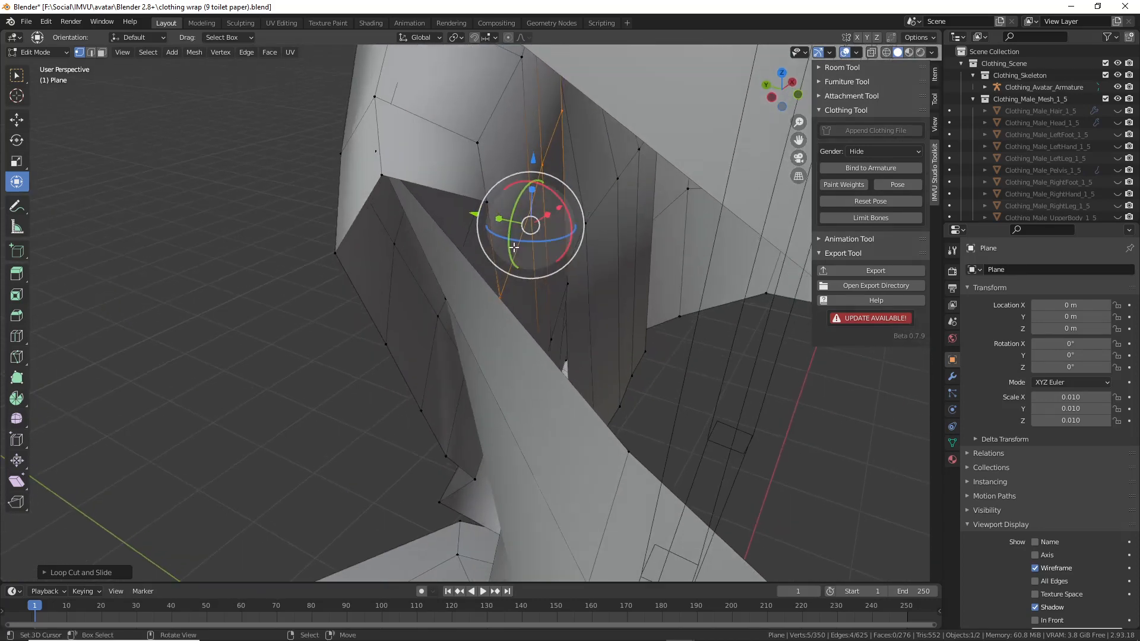
{"action": "key", "text": "y"}
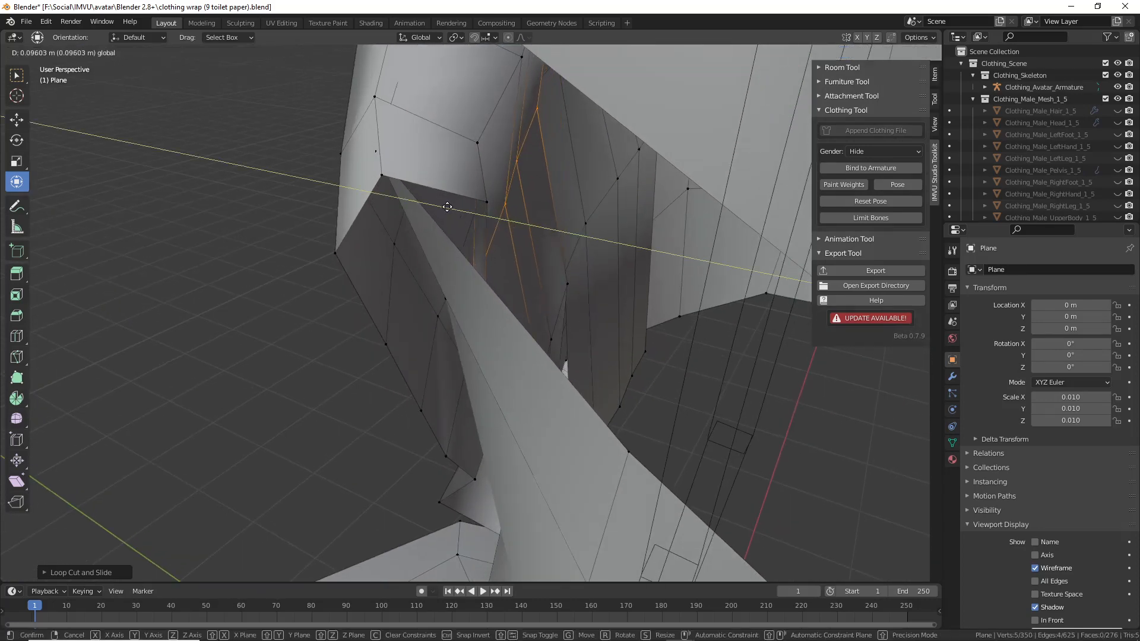
{"action": "left_click", "coordinate": [447, 207]}
- Move the vertices at the outer end of the newest loop to even out the strip's upper curve
{"action": "mouse_move", "coordinate": [447, 206]}
{"action": "middle_mouse_down"}
{"action": "mouse_move", "coordinate": [478, 219]}
{"action": "mouse_move", "coordinate": [467, 198]}
{"action": "middle_mouse_up"}
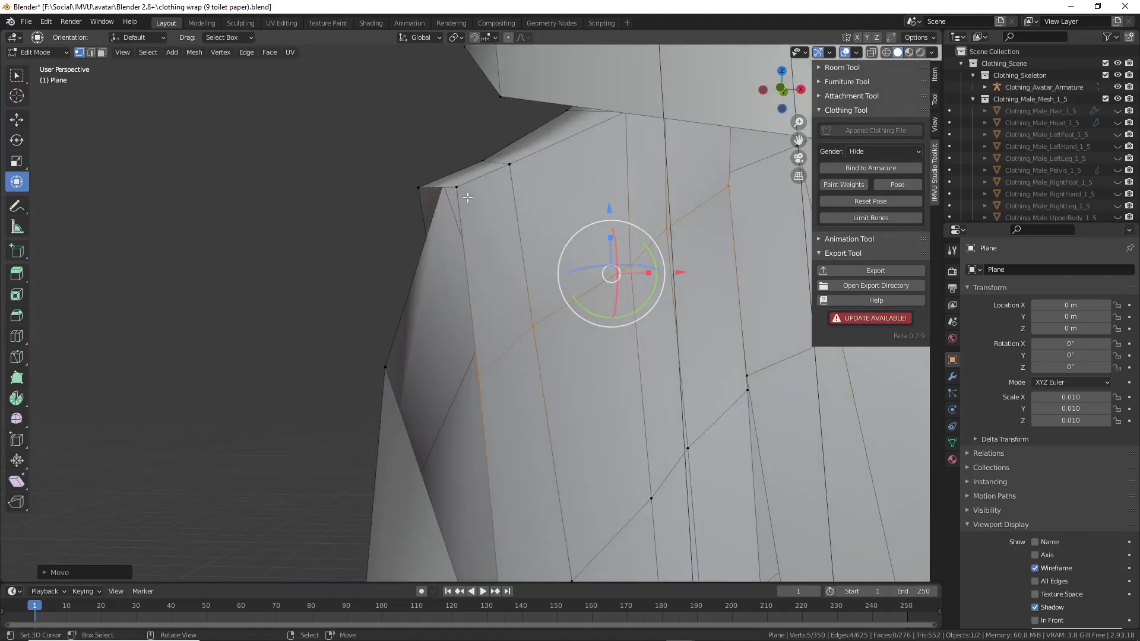
{"action": "left_click_drag", "start_coordinate": [504, 376], "coordinate": [494, 351]}
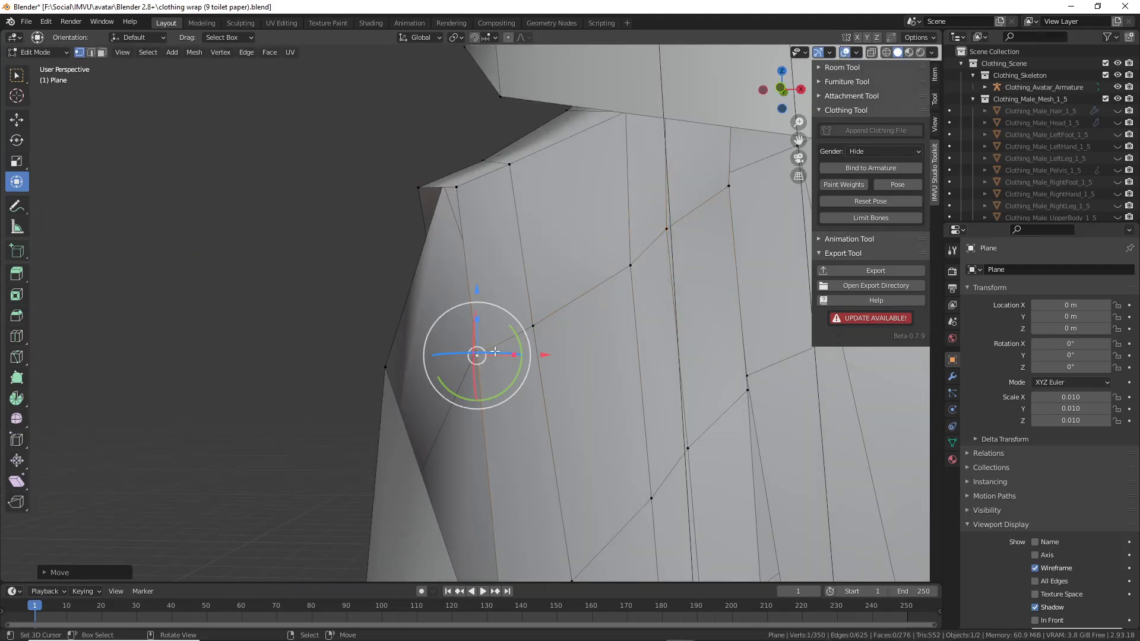
{"action": "middle_click_drag", "start_coordinate": [565, 380], "coordinate": [570, 339]}
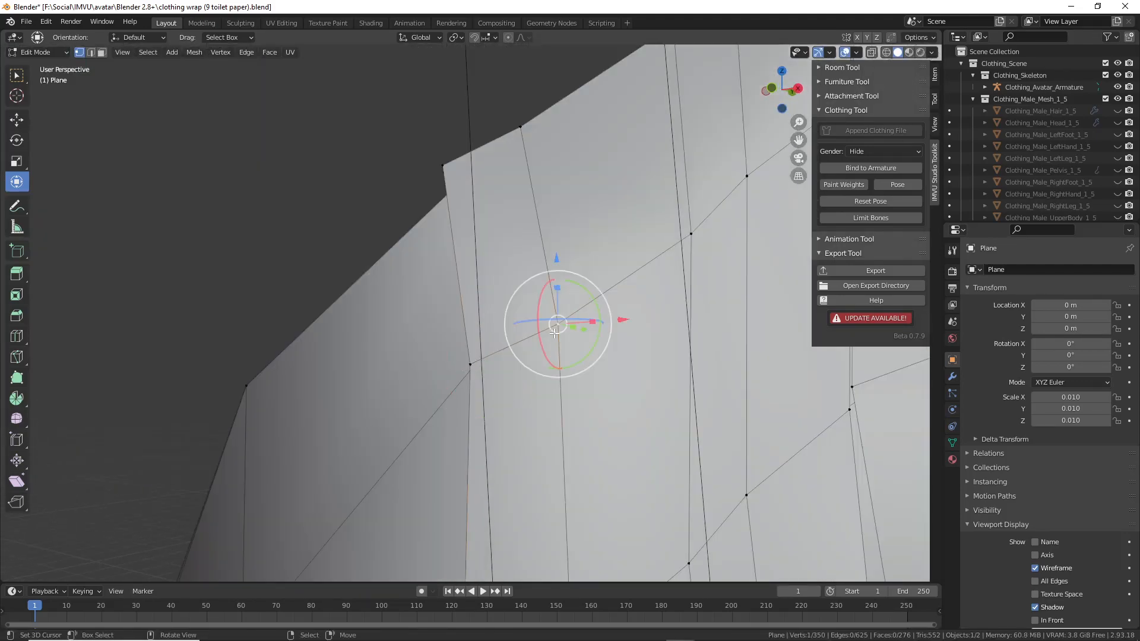
{"action": "right_click_drag", "start_coordinate": [553, 334], "coordinate": [600, 301]}
{"action": "right_click_drag", "start_coordinate": [473, 360], "coordinate": [515, 337]}
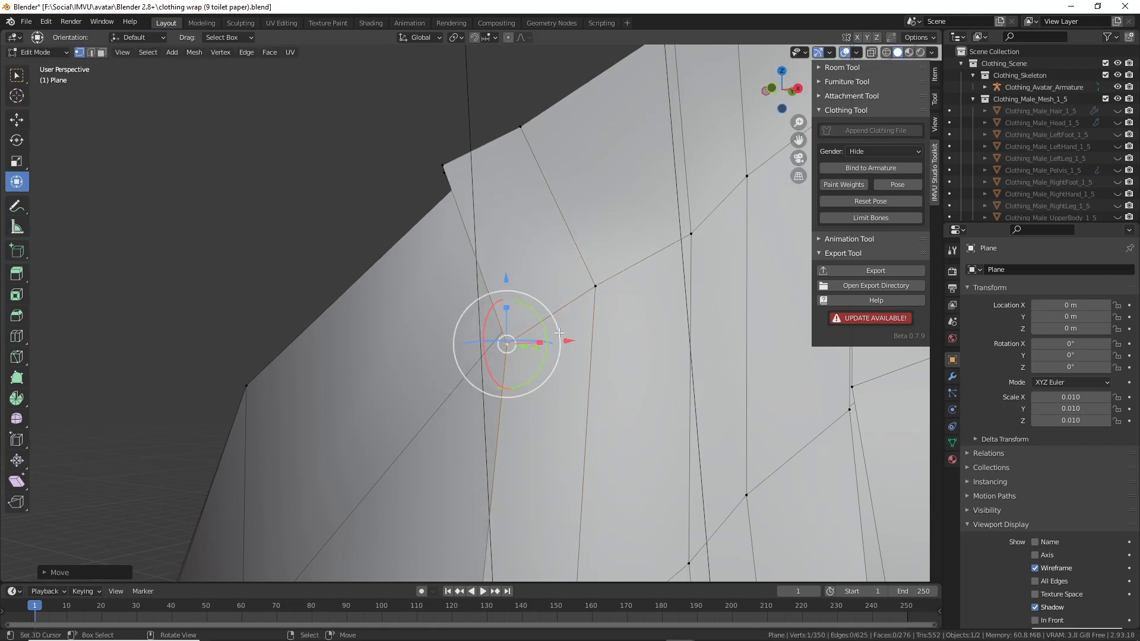
- Slide two neighbouring vertices of the next lower edge loop along their edges to even out the spacing
{"action": "scroll", "coordinate": [560, 333], "scroll_direction": "down", "scroll_amount": 1}
{"action": "middle_click_drag", "start_coordinate": [576, 347], "coordinate": [589, 240], "text": "shift"}
{"action": "middle_click_drag", "start_coordinate": [743, 260], "coordinate": [776, 259]}
{"action": "middle_click_drag", "start_coordinate": [647, 285], "coordinate": [626, 305]}
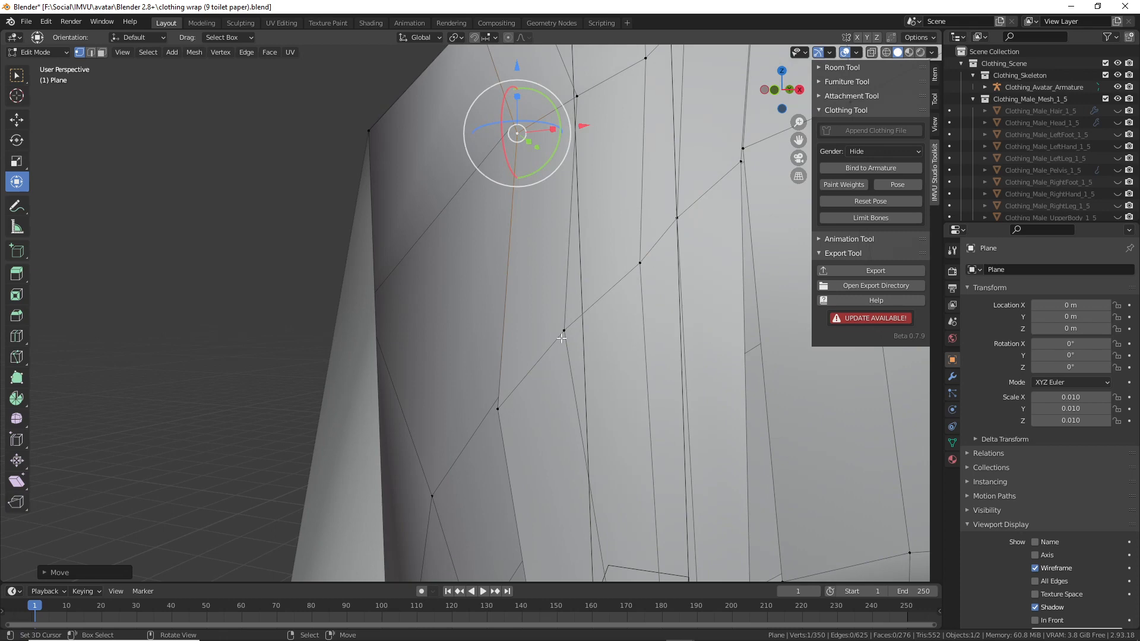
{"action": "right_click", "coordinate": [562, 338]}
{"action": "key", "text": "shift+v"}
{"action": "left_click", "coordinate": [600, 312]}
{"action": "key", "text": "shift+v"}
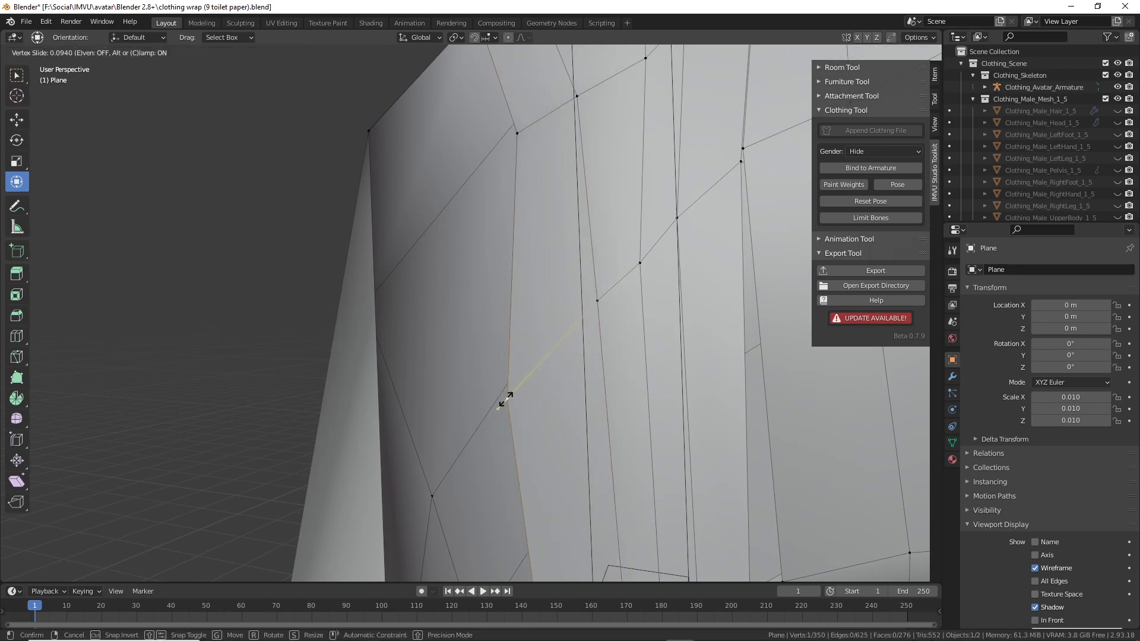
{"action": "left_click", "coordinate": [570, 411]}
- Move two vertices where the long leg strip's upper section meets the diagonal thigh wrap
{"action": "middle_click_drag", "start_coordinate": [570, 411], "coordinate": [456, 225]}
{"action": "key", "text": "g"}
{"action": "left_click", "coordinate": [413, 179]}
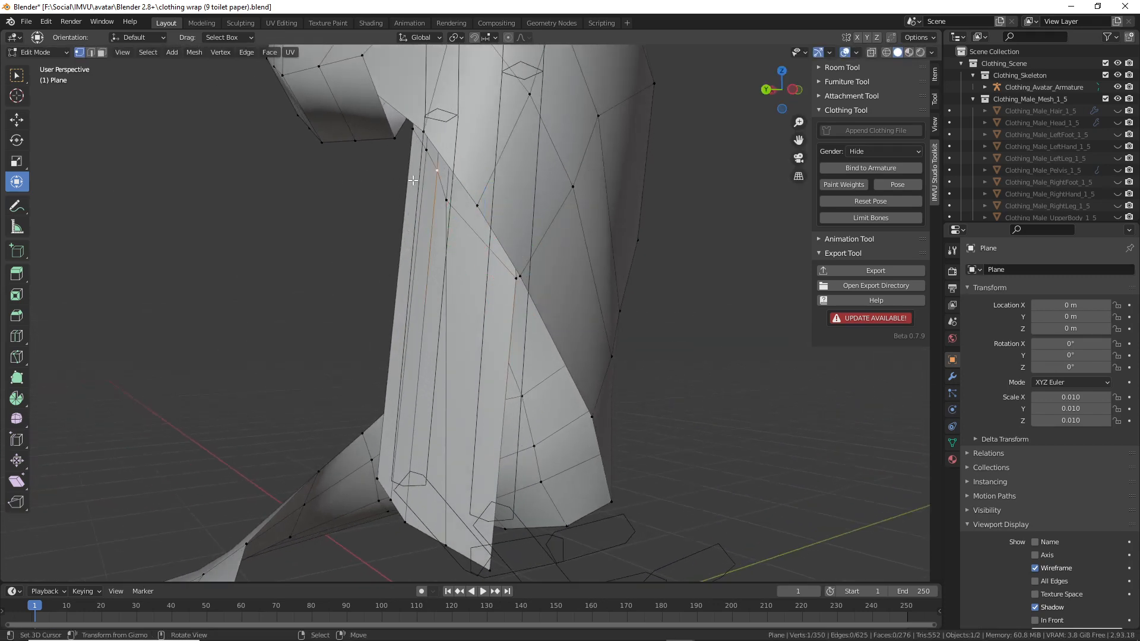
{"action": "left_click_drag", "start_coordinate": [445, 200], "coordinate": [492, 235]}
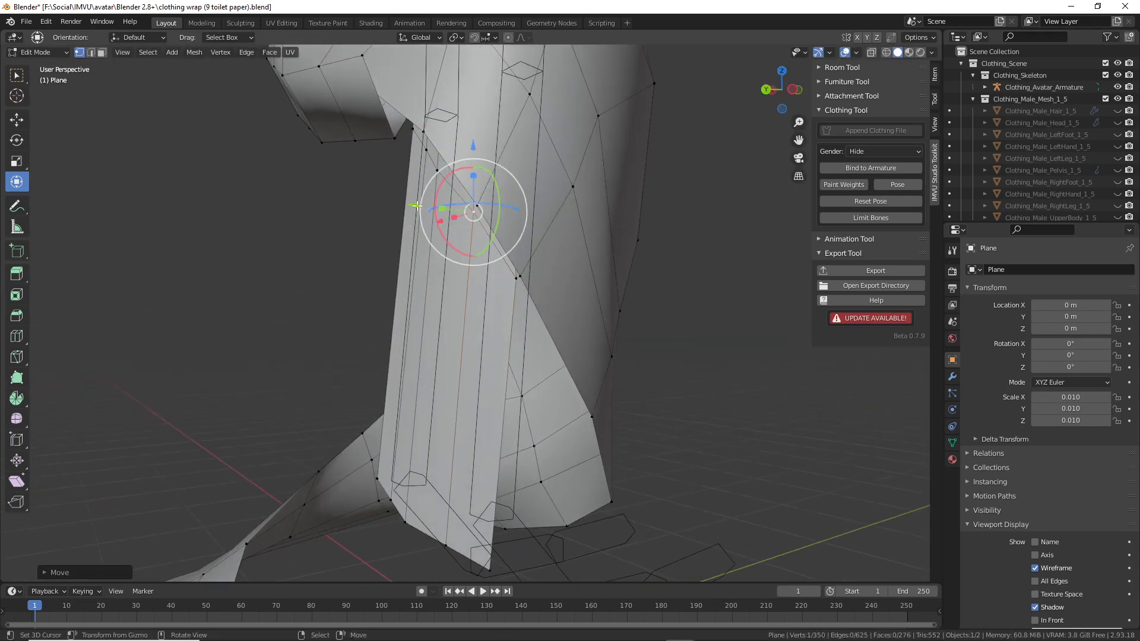
- Move vertices on the upper section of the long leg strip to smooth where it passes the diagonal thigh wrap
{"action": "middle_click_drag", "start_coordinate": [493, 235], "coordinate": [476, 220]}
{"action": "left_click_drag", "start_coordinate": [435, 198], "coordinate": [396, 162]}
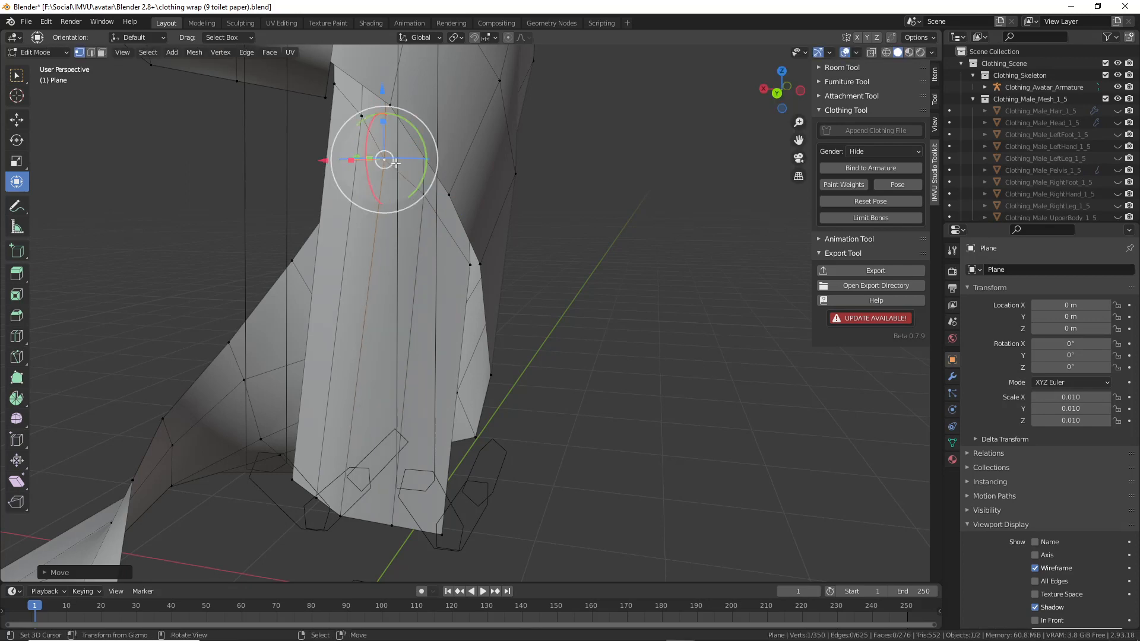
{"action": "left_click_drag", "start_coordinate": [371, 117], "coordinate": [377, 116]}
{"action": "middle_click_drag", "start_coordinate": [412, 241], "coordinate": [418, 200]}
{"action": "left_click_drag", "start_coordinate": [417, 171], "coordinate": [435, 167]}
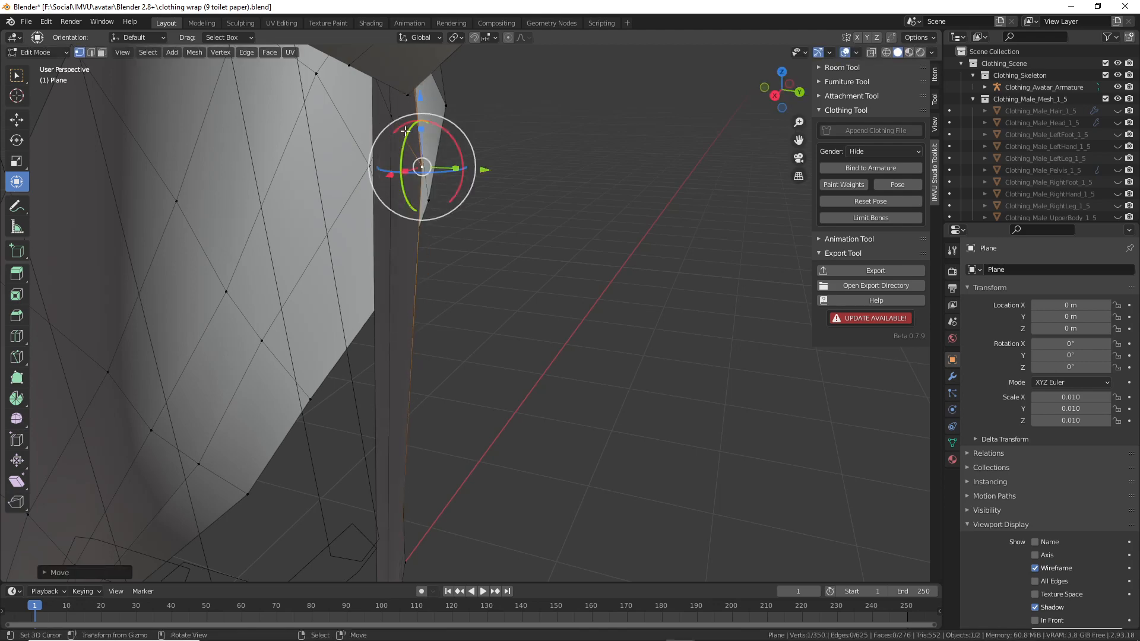
- Shift the vertices along the side edge of the strip beside the thigh to even out its profile
{"action": "right_click", "coordinate": [391, 116]}
{"action": "left_click_drag", "start_coordinate": [396, 115], "coordinate": [429, 114]}
{"action": "middle_click_drag", "start_coordinate": [398, 109], "coordinate": [220, 302]}
{"action": "right_click", "coordinate": [383, 197]}
{"action": "key", "text": "g"}
{"action": "left_click", "coordinate": [480, 227]}
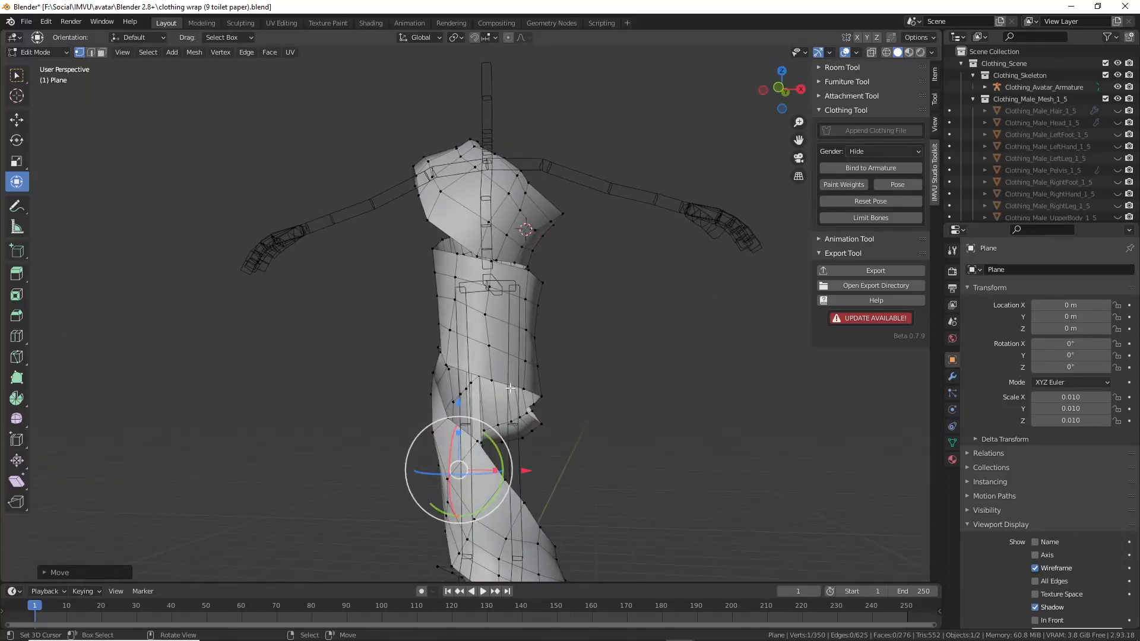
- Switch to Object Mode with Material Preview shading and inspect the whole wrap
{"action": "middle_click_drag", "start_coordinate": [510, 388], "coordinate": [579, 388]}
{"action": "key", "text": "Tab"}
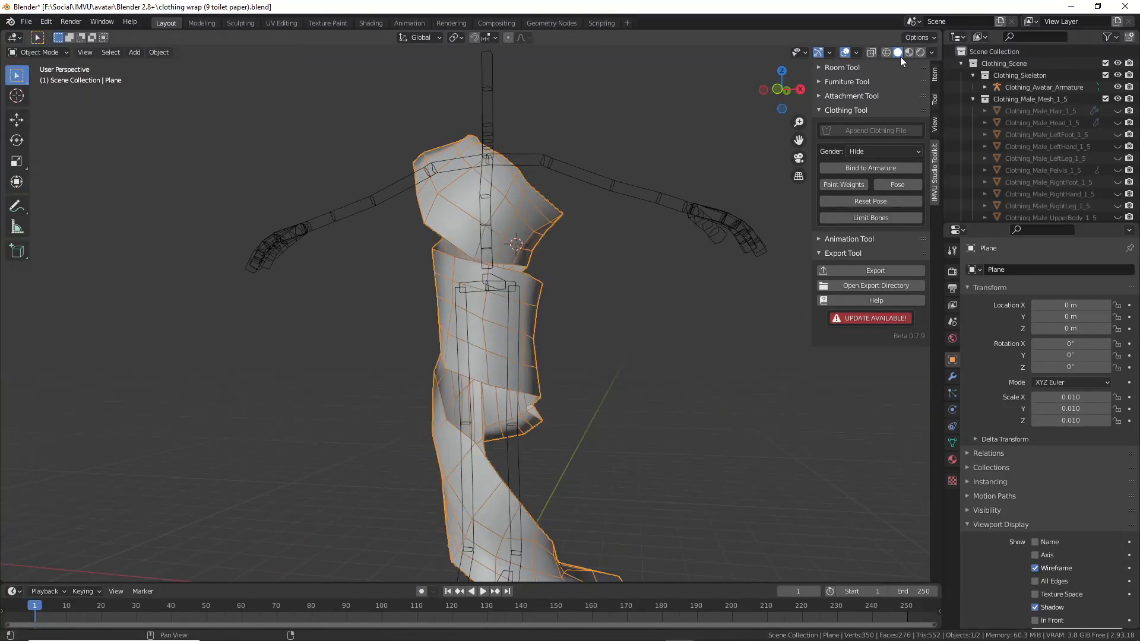
{"action": "left_click", "coordinate": [909, 52]}
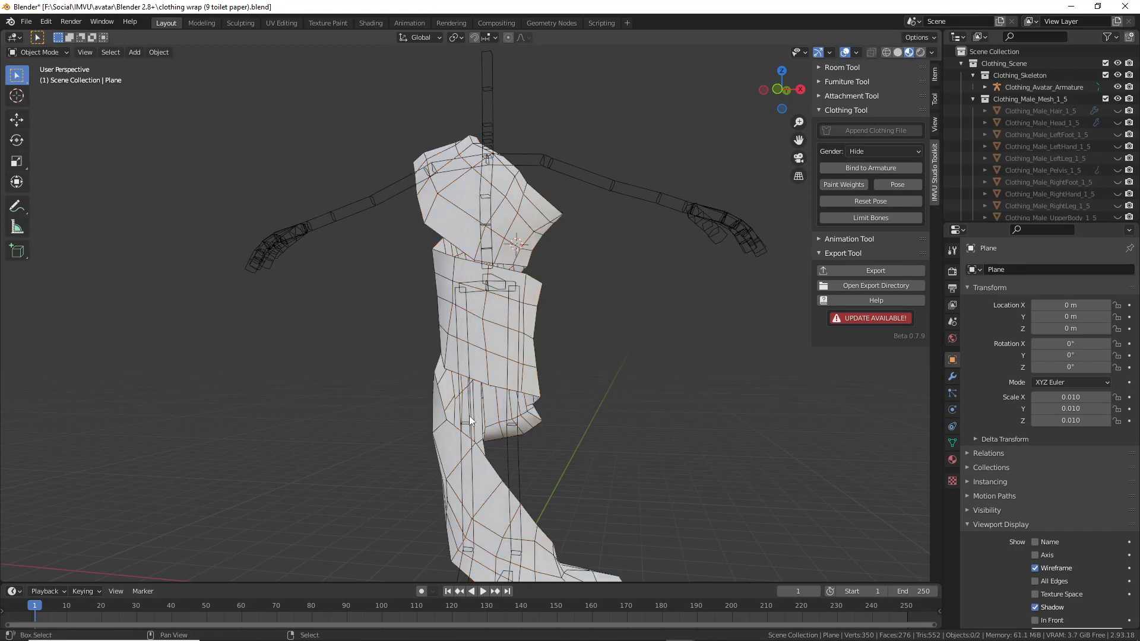
{"action": "middle_click_drag", "start_coordinate": [469, 416], "coordinate": [764, 323]}
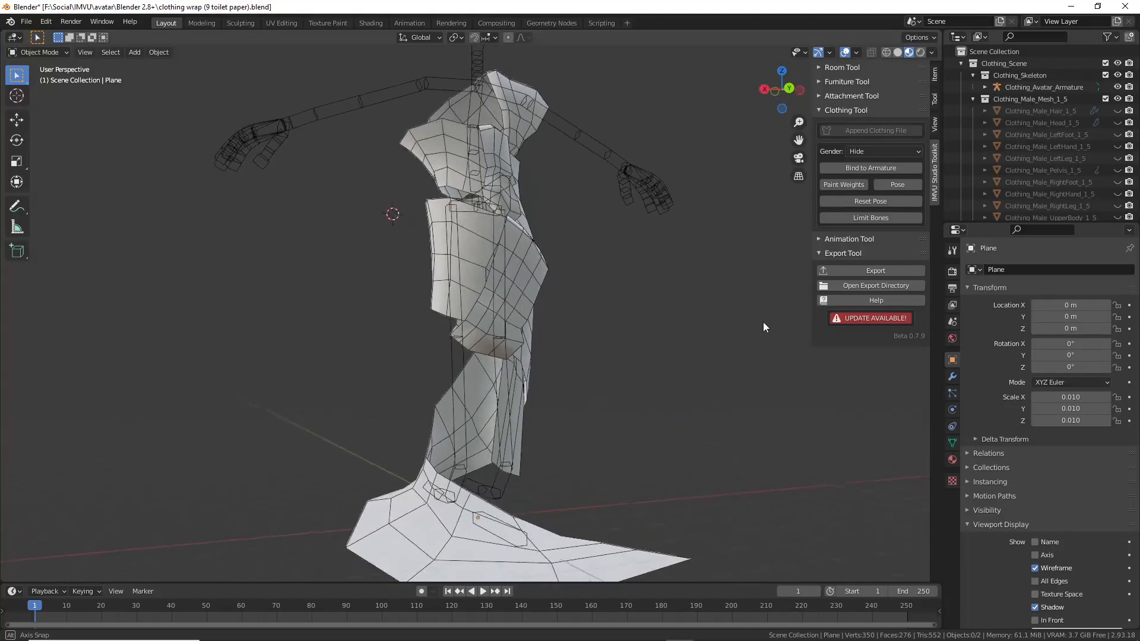
- Reopen the wrap mesh in Edit Mode and move a vertex on the hip strip's back outer side
{"action": "scroll", "coordinate": [566, 303], "scroll_direction": "up", "scroll_amount": 3}
{"action": "left_click", "coordinate": [500, 288]}
{"action": "key", "text": "Tab"}
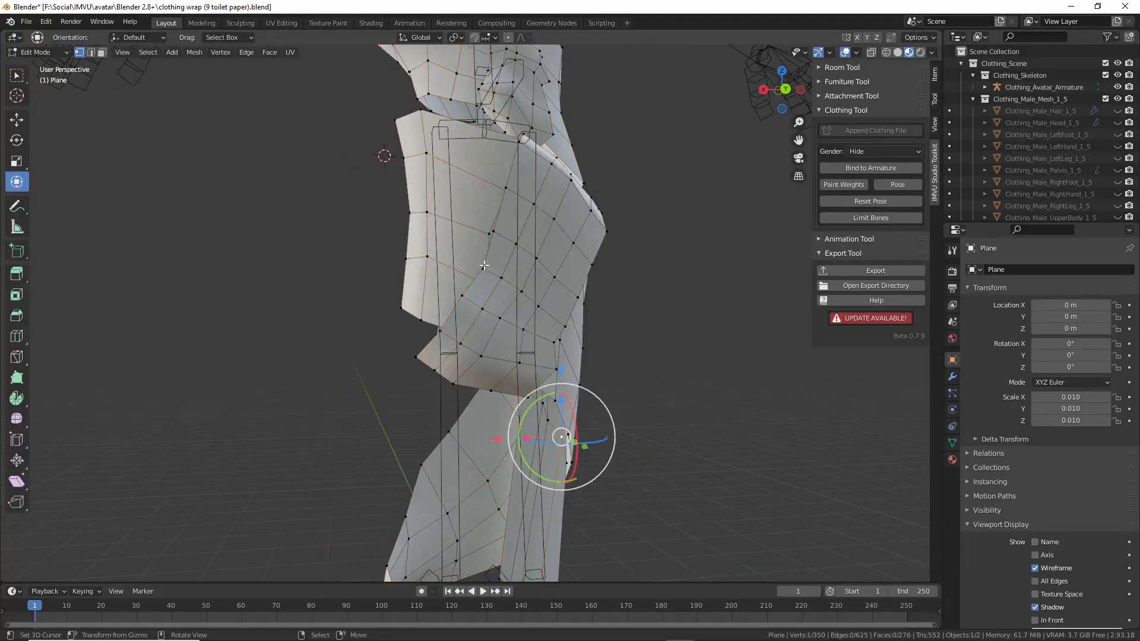
{"action": "middle_click_drag", "start_coordinate": [501, 295], "coordinate": [476, 305]}
{"action": "key", "text": "g"}
{"action": "left_click", "coordinate": [443, 301]}
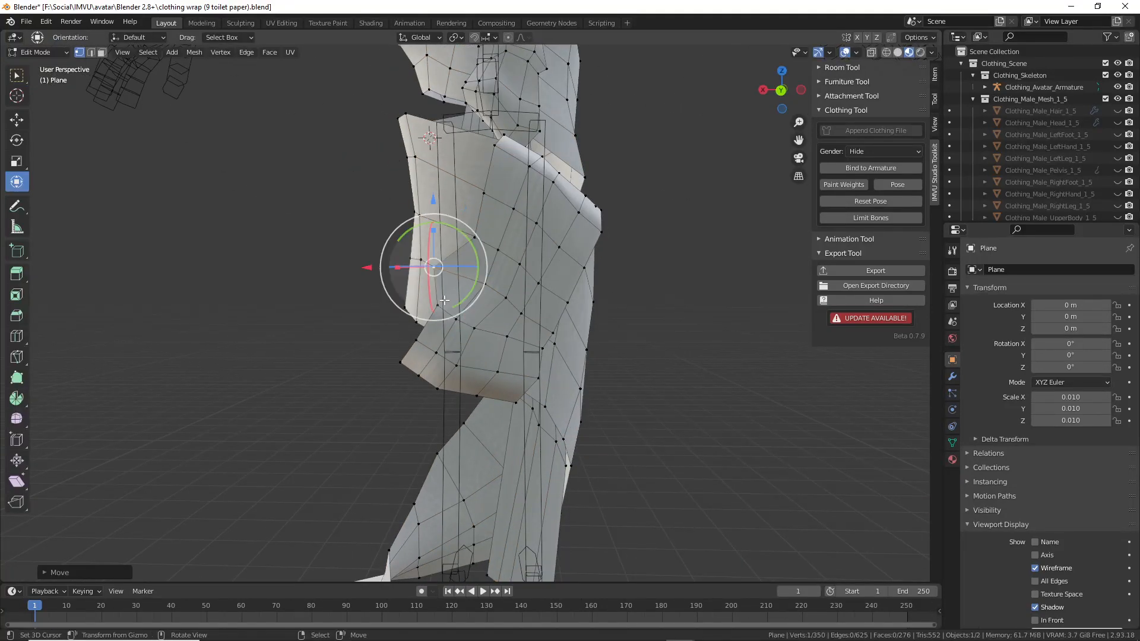
- Pull the hip strip's lower outer-edge vertices outward and reposition its neighbouring inner vertices to round the flap
{"action": "right_click_drag", "start_coordinate": [439, 305], "coordinate": [403, 309]}
{"action": "right_click_drag", "start_coordinate": [414, 340], "coordinate": [388, 340]}
{"action": "right_click_drag", "start_coordinate": [485, 284], "coordinate": [469, 277]}
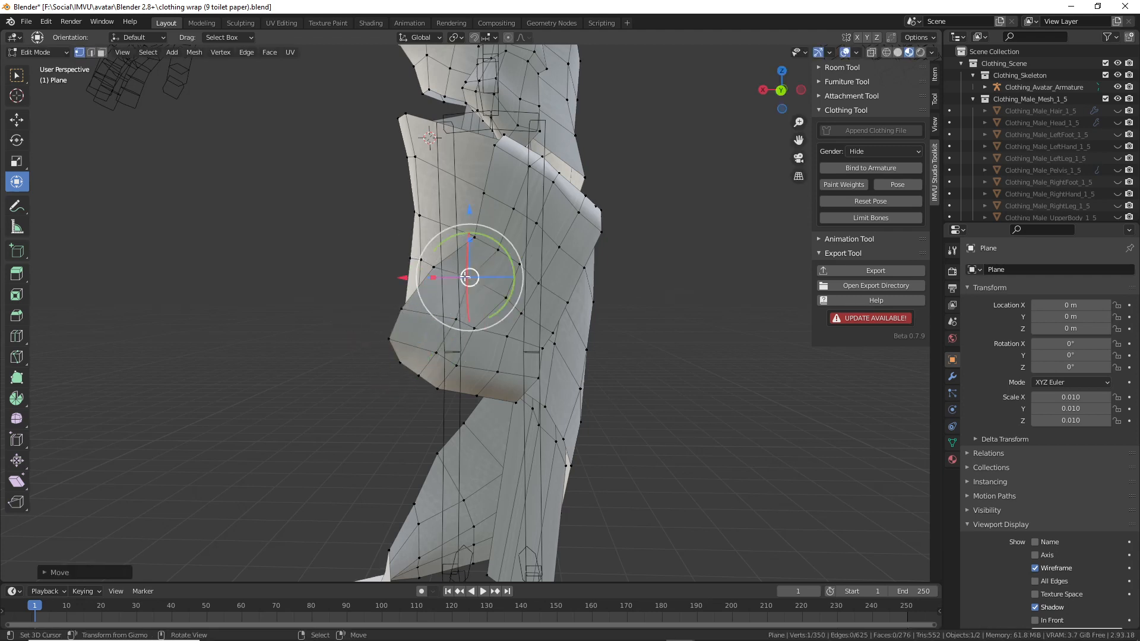
{"action": "right_click_drag", "start_coordinate": [472, 230], "coordinate": [464, 234]}
{"action": "mouse_move", "coordinate": [451, 326]}
{"action": "right_mouse_down"}
{"action": "mouse_move", "coordinate": [424, 320]}
{"action": "mouse_move", "coordinate": [403, 351]}
{"action": "mouse_move", "coordinate": [458, 359]}
{"action": "mouse_move", "coordinate": [467, 327]}
{"action": "right_mouse_up"}
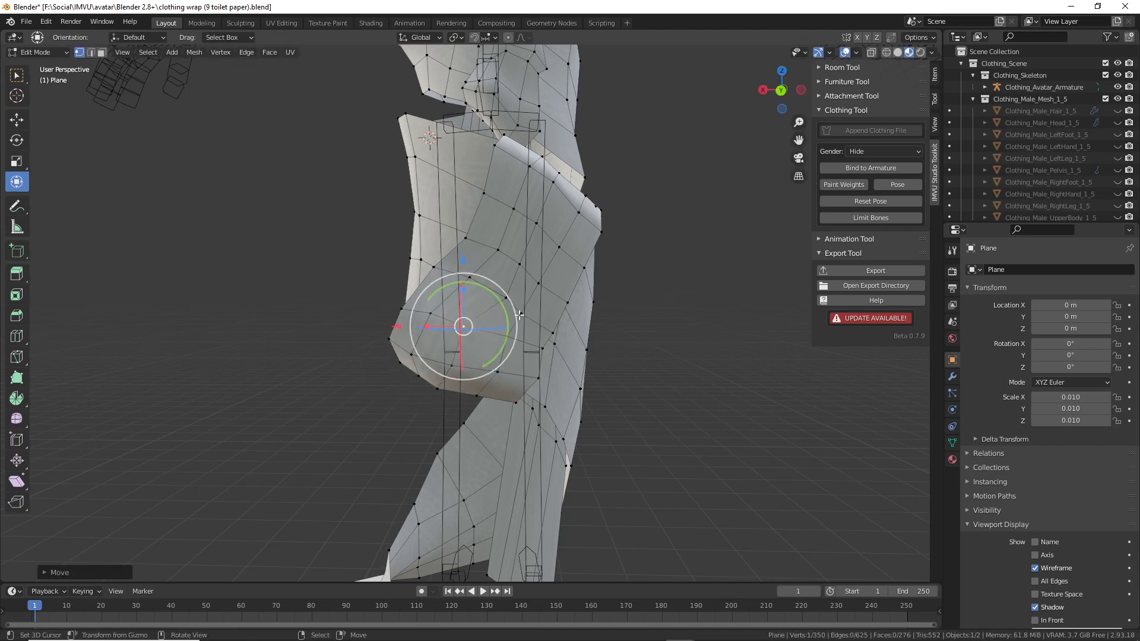
- Move the upper corner and side vertices of the strip across the back of the waist to straighten its outer edge
{"action": "middle_click_drag", "start_coordinate": [547, 292], "coordinate": [451, 273]}
{"action": "key", "text": "g"}
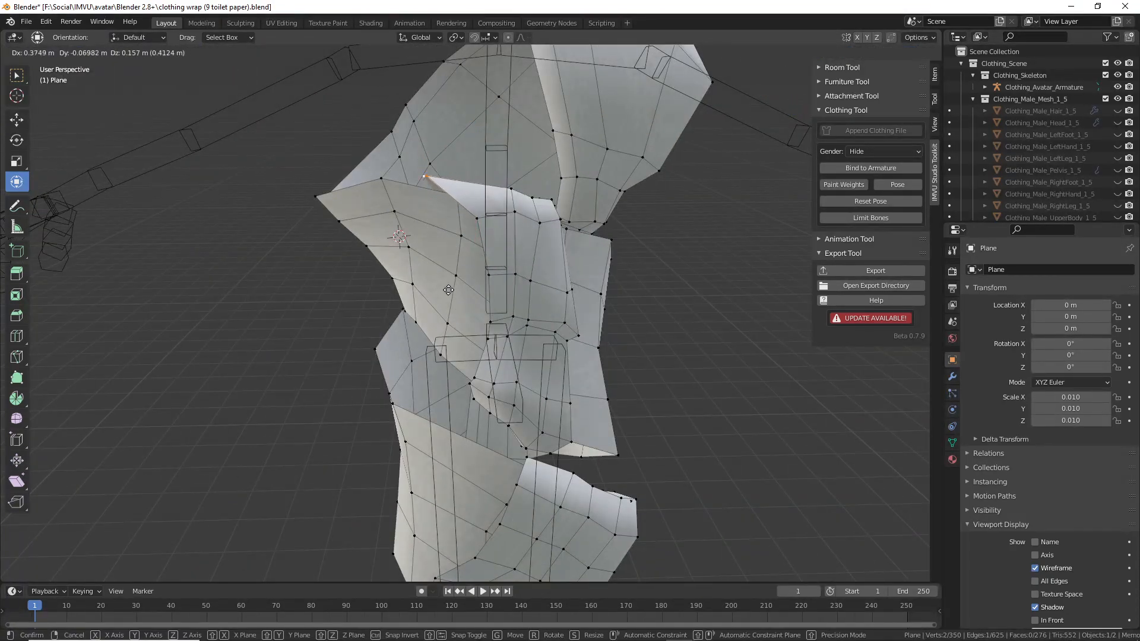
{"action": "left_click", "coordinate": [473, 203]}
{"action": "right_click_drag", "start_coordinate": [477, 218], "coordinate": [444, 216]}
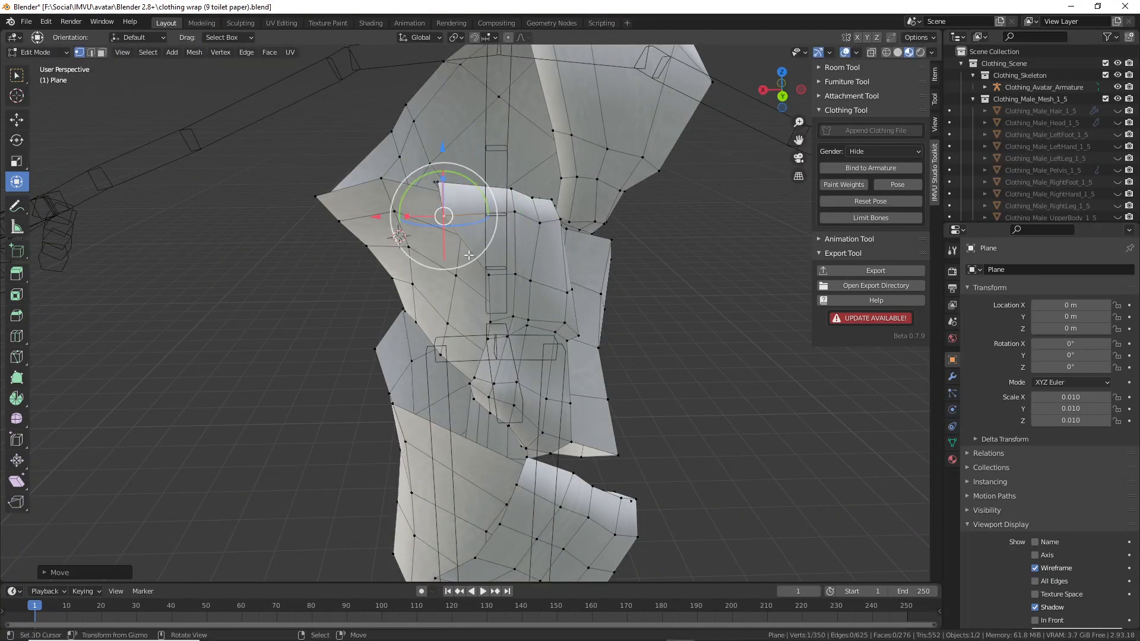
{"action": "left_click_drag", "start_coordinate": [478, 272], "coordinate": [461, 276]}
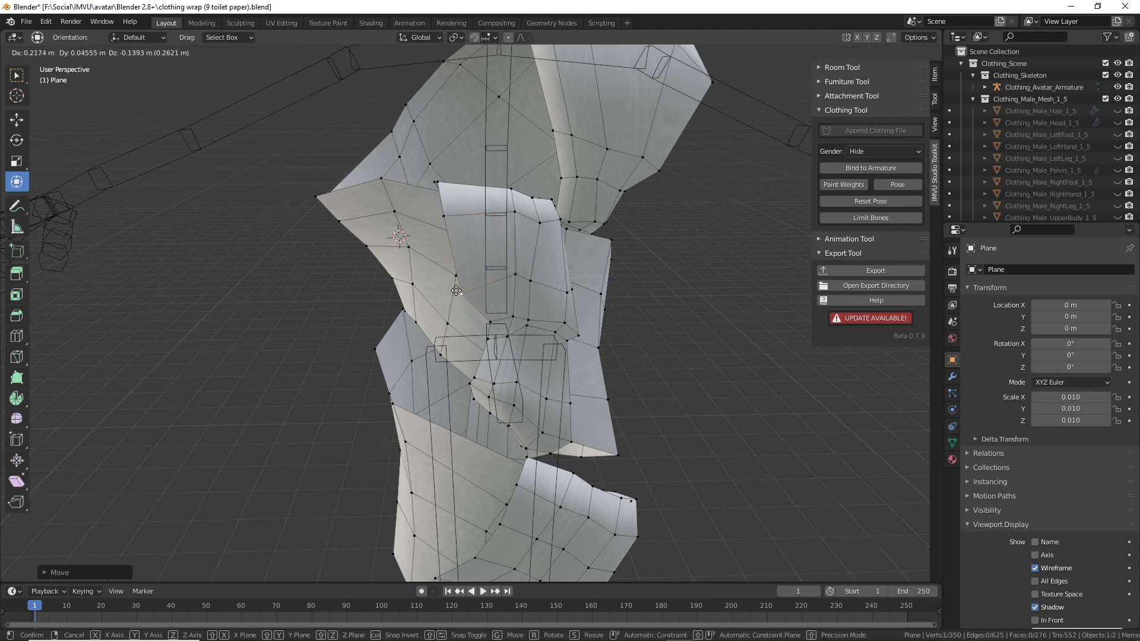
{"action": "right_click_drag", "start_coordinate": [456, 290], "coordinate": [455, 290]}
{"action": "right_click_drag", "start_coordinate": [476, 340], "coordinate": [474, 370]}
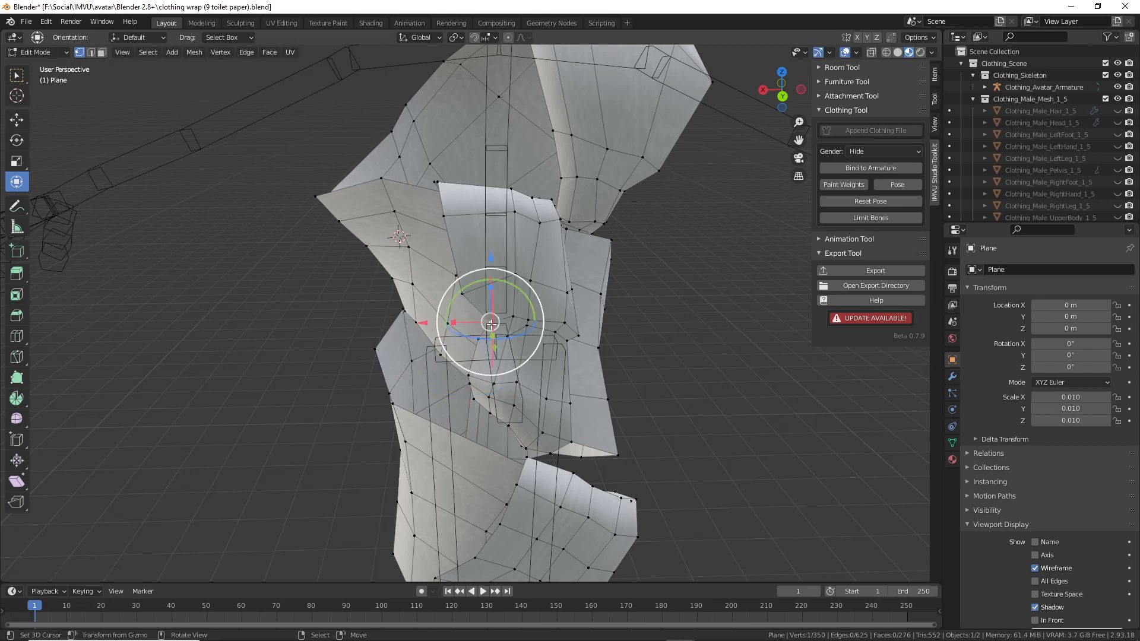
{"action": "right_click_drag", "start_coordinate": [491, 324], "coordinate": [476, 295]}
- Adjust an inner vertex of the waist strip and shift two vertices along its upper edge sideways
{"action": "mouse_move", "coordinate": [499, 284]}
{"action": "middle_mouse_down"}
{"action": "mouse_move", "coordinate": [595, 325]}
{"action": "mouse_move", "coordinate": [491, 286]}
{"action": "middle_mouse_up"}
{"action": "key", "text": "g"}
{"action": "left_click", "coordinate": [502, 274]}
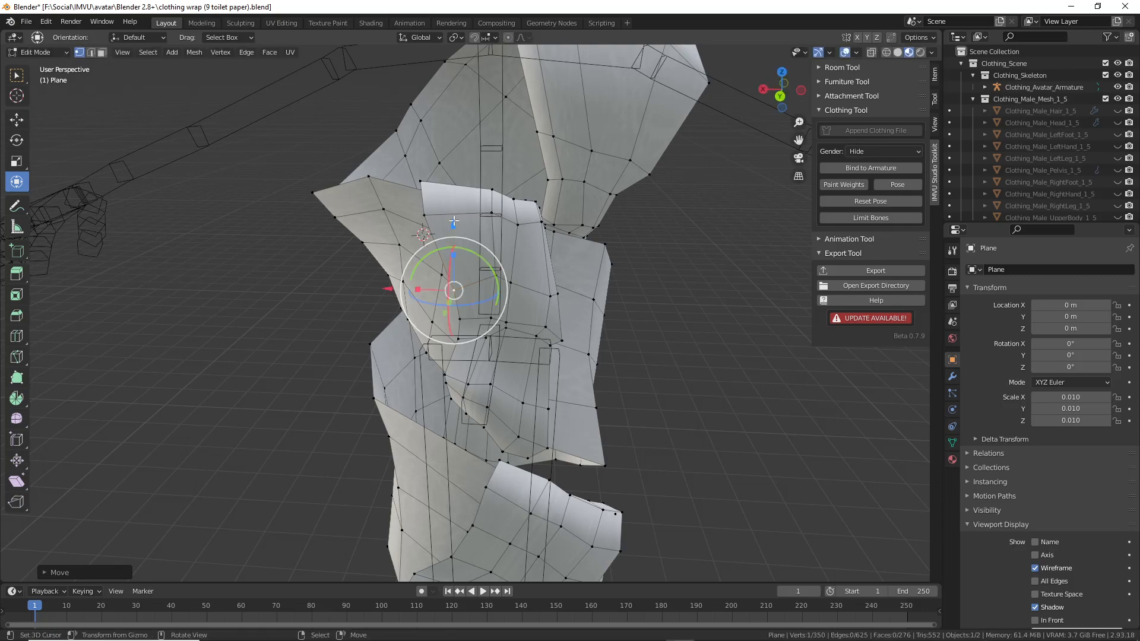
{"action": "left_click", "coordinate": [419, 180]}
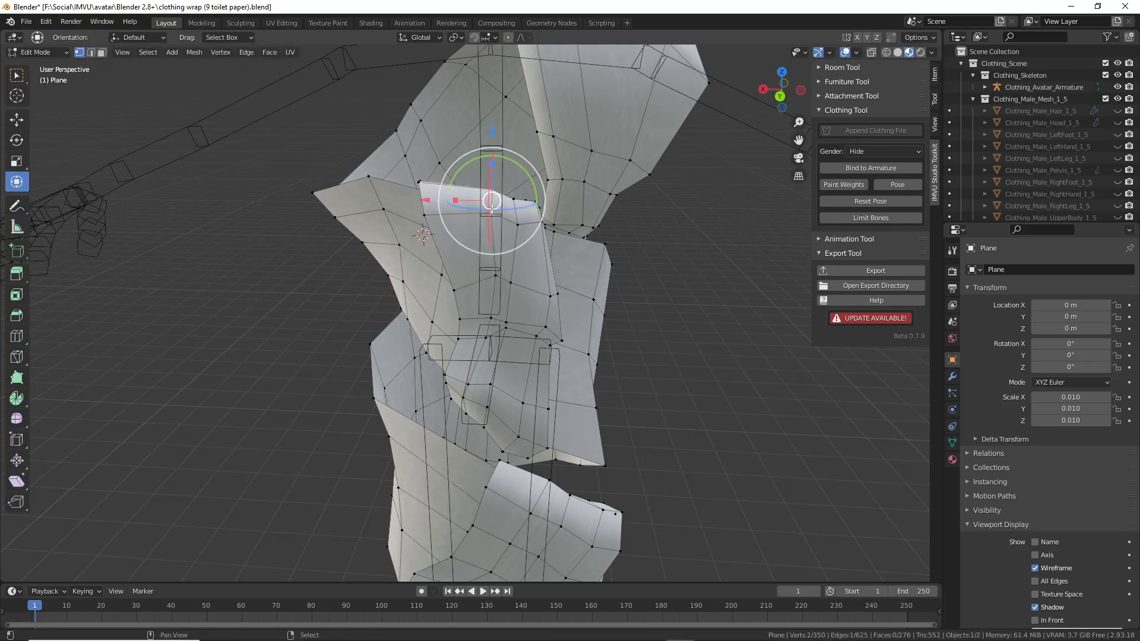
{"action": "left_click_drag", "start_coordinate": [492, 202], "coordinate": [466, 201]}
- Reposition single vertices below the waist strip's upper edge and on the hip section to even out their depth
{"action": "middle_click_drag", "start_coordinate": [465, 202], "coordinate": [478, 270]}
{"action": "scroll", "coordinate": [479, 322], "scroll_direction": "up", "scroll_amount": 2}
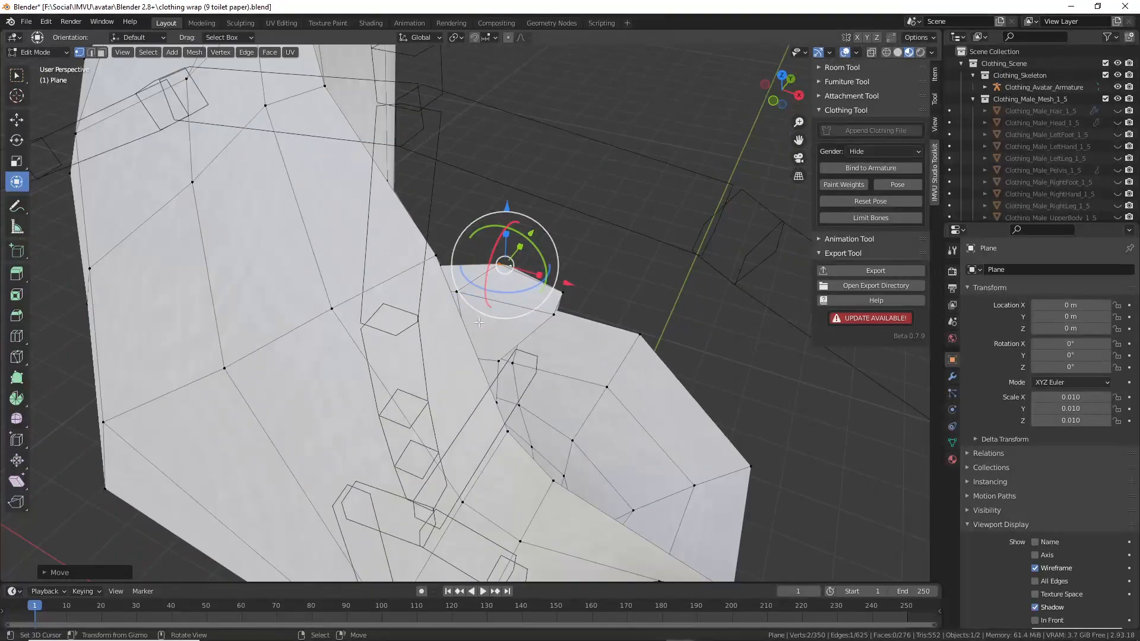
{"action": "left_click_drag", "start_coordinate": [505, 371], "coordinate": [515, 373]}
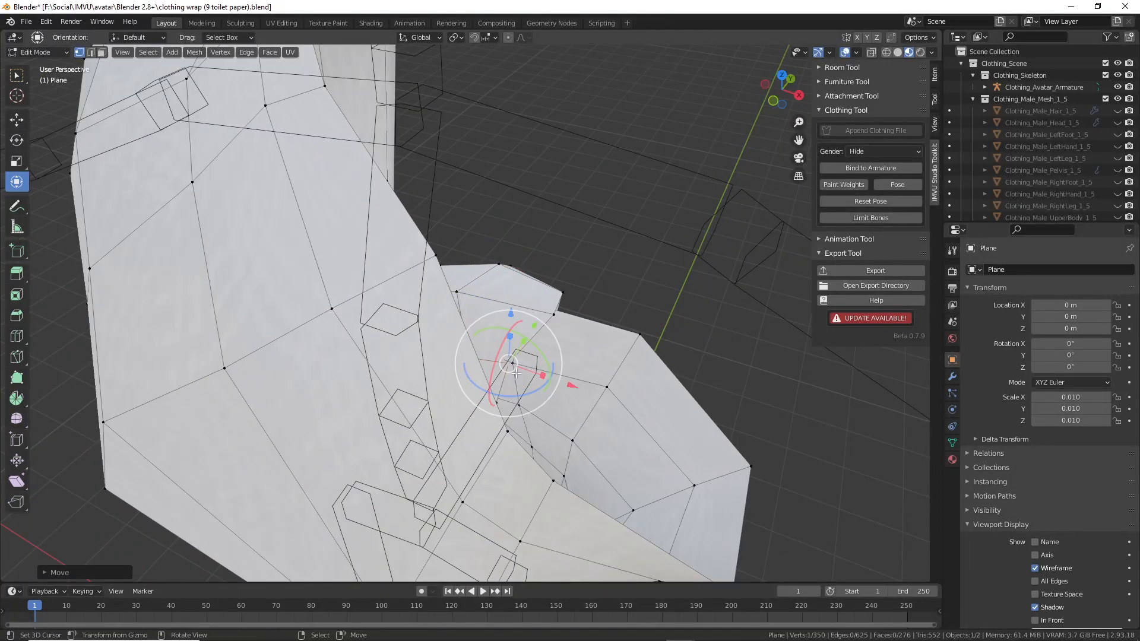
{"action": "scroll", "coordinate": [515, 373], "scroll_direction": "down", "scroll_amount": 3}
{"action": "middle_click_drag", "start_coordinate": [515, 373], "coordinate": [466, 378]}
{"action": "left_click_drag", "start_coordinate": [425, 339], "coordinate": [416, 343]}
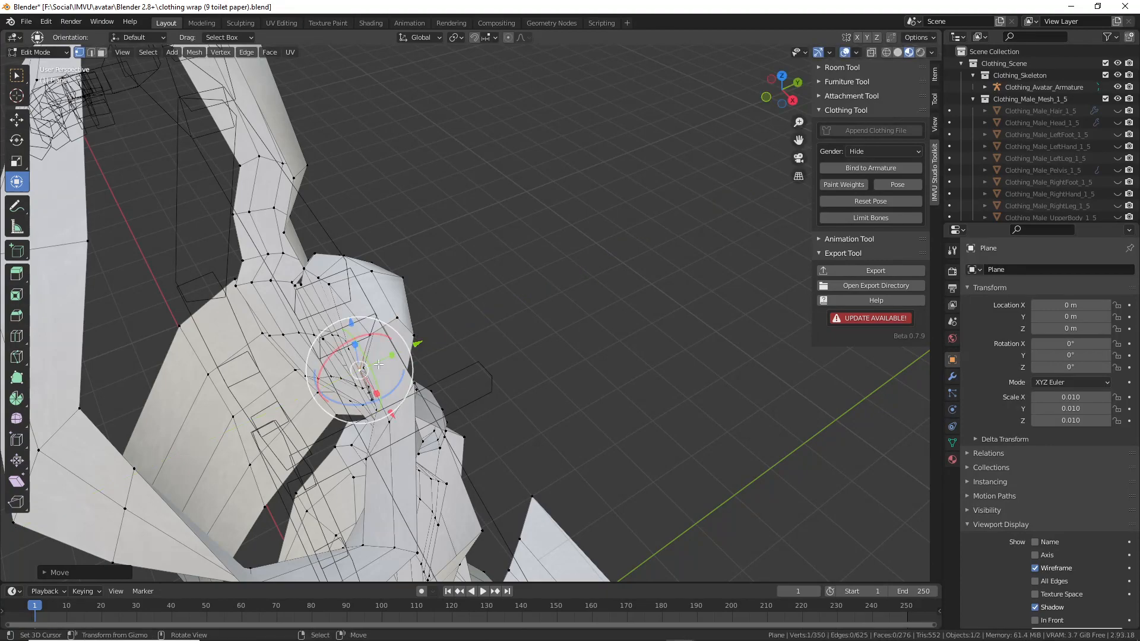
- Move the outer corner and adjacent vertices along the hip strip's upper edge to smooth its rolled rim
{"action": "middle_click_drag", "start_coordinate": [389, 363], "coordinate": [502, 279]}
{"action": "key", "text": "g"}
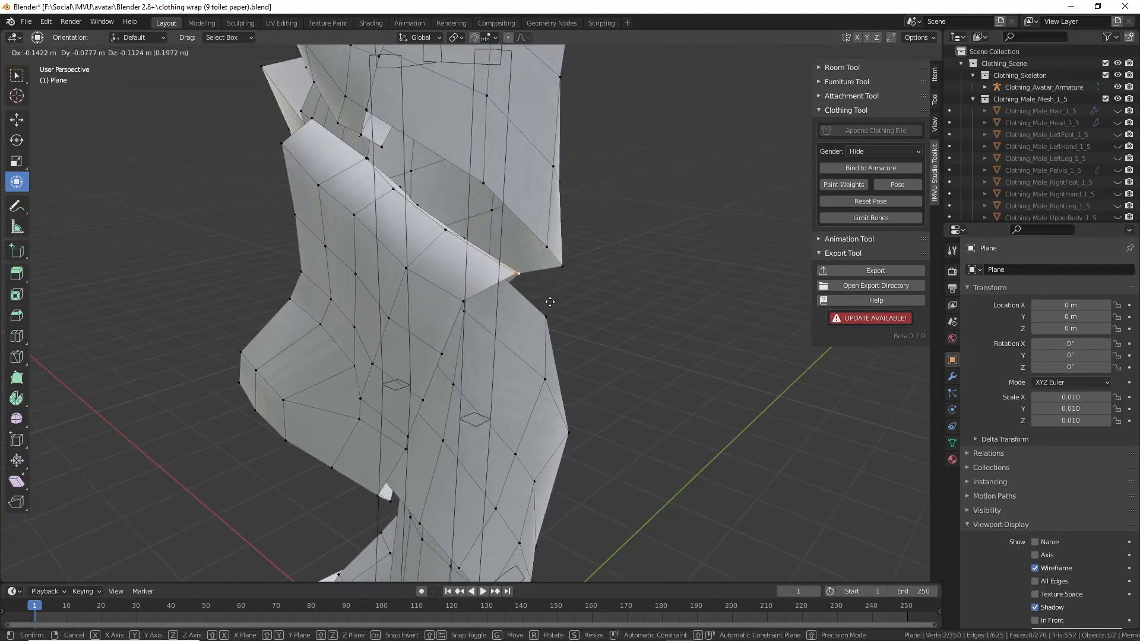
{"action": "left_click", "coordinate": [494, 305]}
{"action": "left_click_drag", "start_coordinate": [464, 301], "coordinate": [478, 321]}
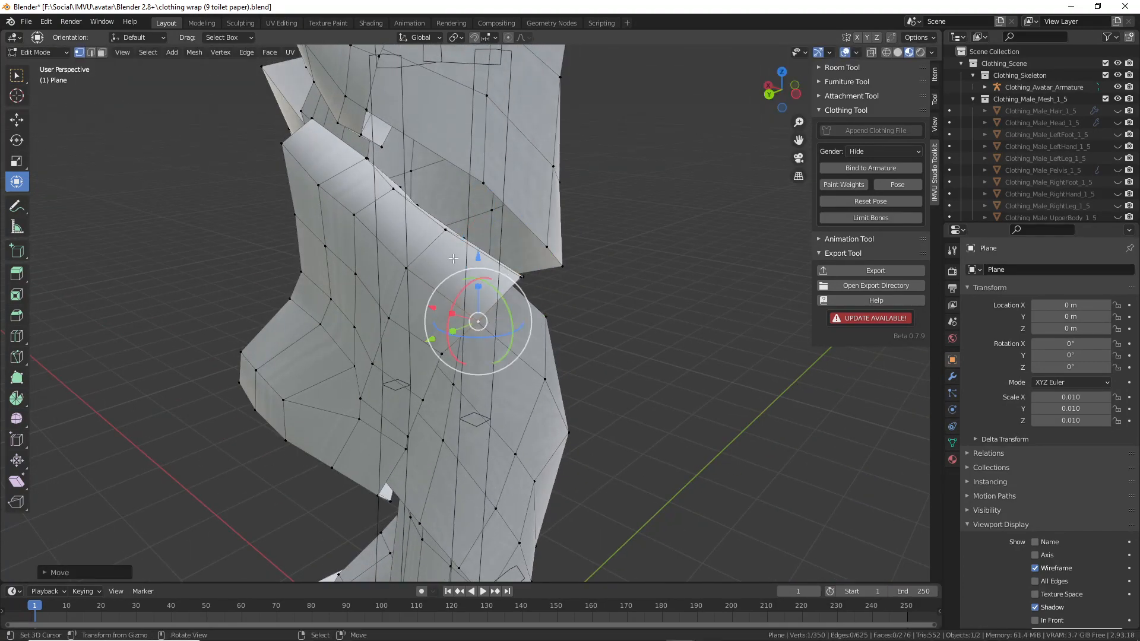
{"action": "middle_click_drag", "start_coordinate": [450, 240], "coordinate": [491, 250]}
{"action": "key", "text": "g"}
{"action": "left_click", "coordinate": [498, 257]}
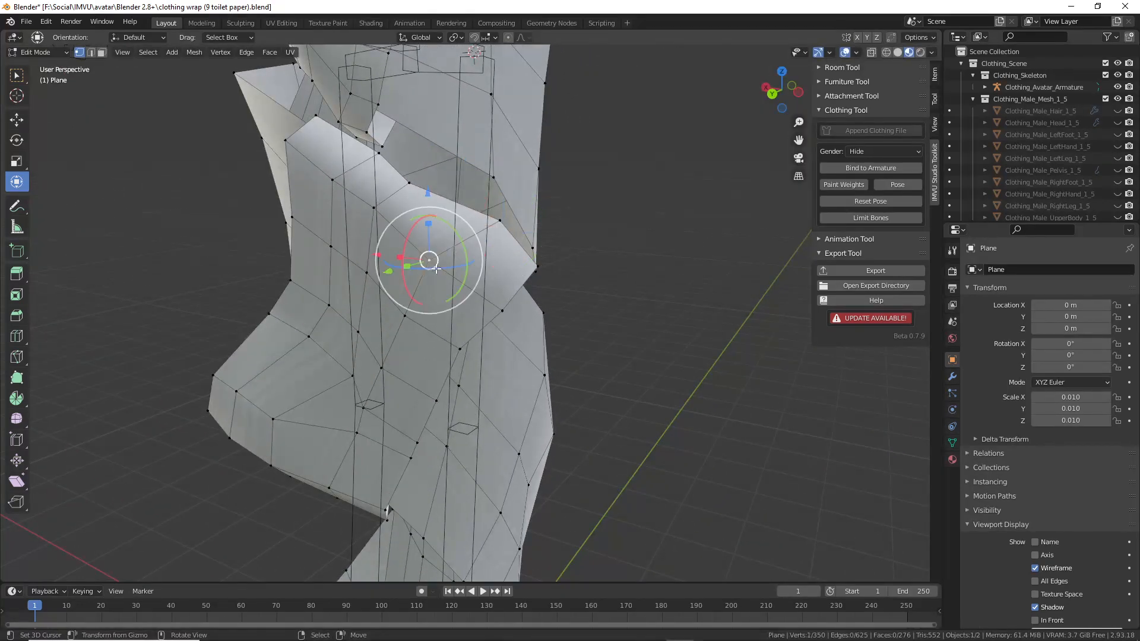
{"action": "right_click_drag", "start_coordinate": [437, 269], "coordinate": [465, 275]}
- Spread two inner vertices in the lower part of the hip strip towards its outer flap
{"action": "middle_click_drag", "start_coordinate": [444, 335], "coordinate": [446, 430]}
{"action": "left_click_drag", "start_coordinate": [420, 441], "coordinate": [382, 465]}
{"action": "left_click_drag", "start_coordinate": [451, 400], "coordinate": [429, 391]}
- Move two four-vertex faces on the narrow strip between the upper-back wrap and the waist to follow the body
{"action": "middle_click_drag", "start_coordinate": [429, 391], "coordinate": [697, 323]}
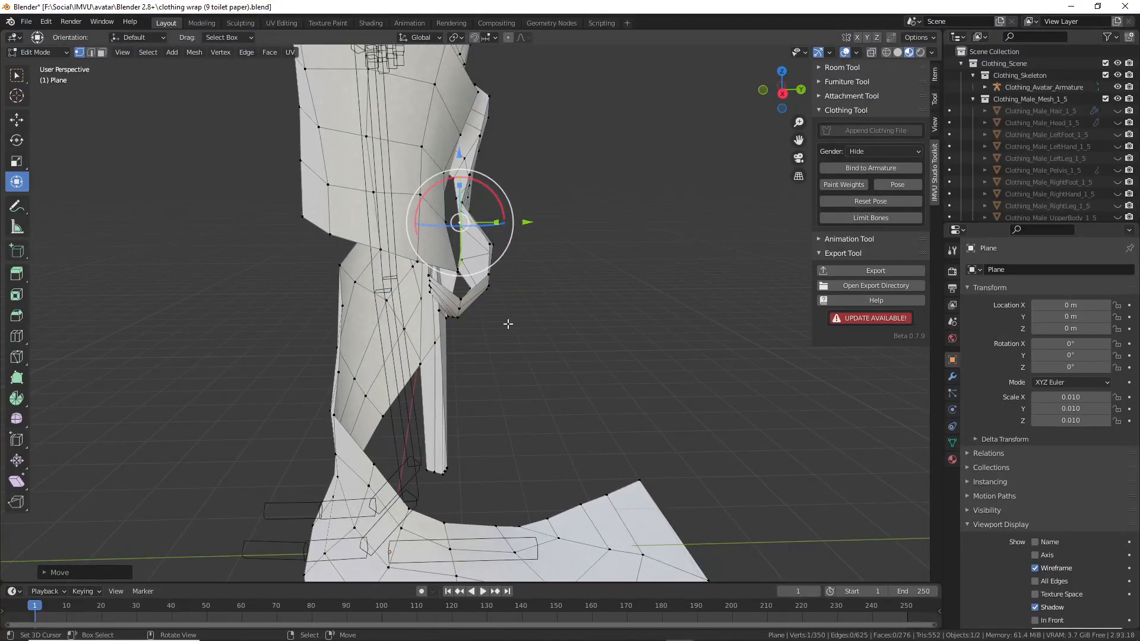
{"action": "middle_click_drag", "start_coordinate": [403, 272], "coordinate": [480, 373]}
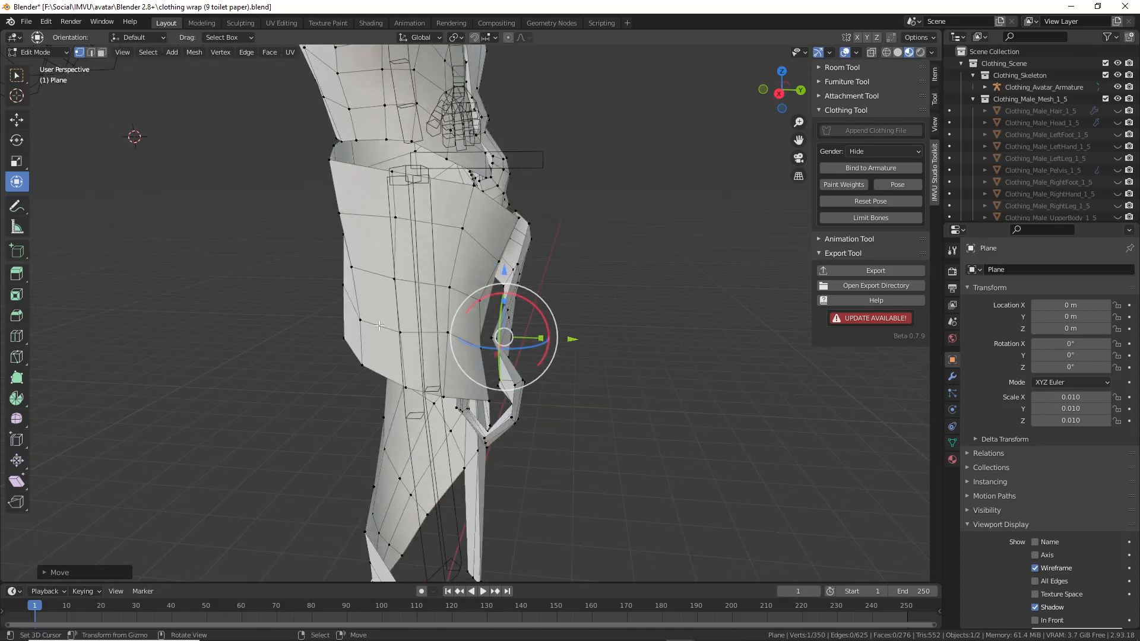
{"action": "middle_click_drag", "start_coordinate": [478, 373], "coordinate": [558, 326]}
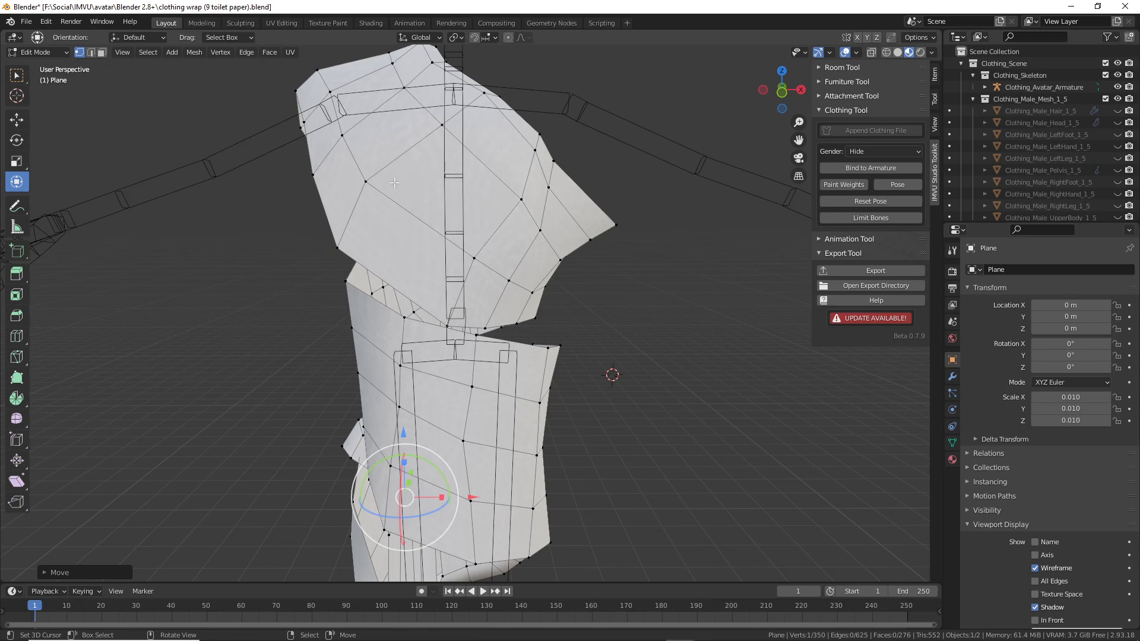
{"action": "middle_click_drag", "start_coordinate": [386, 299], "coordinate": [469, 292]}
{"action": "scroll", "coordinate": [473, 325], "scroll_direction": "up", "scroll_amount": 2}
{"action": "key", "text": "g"}
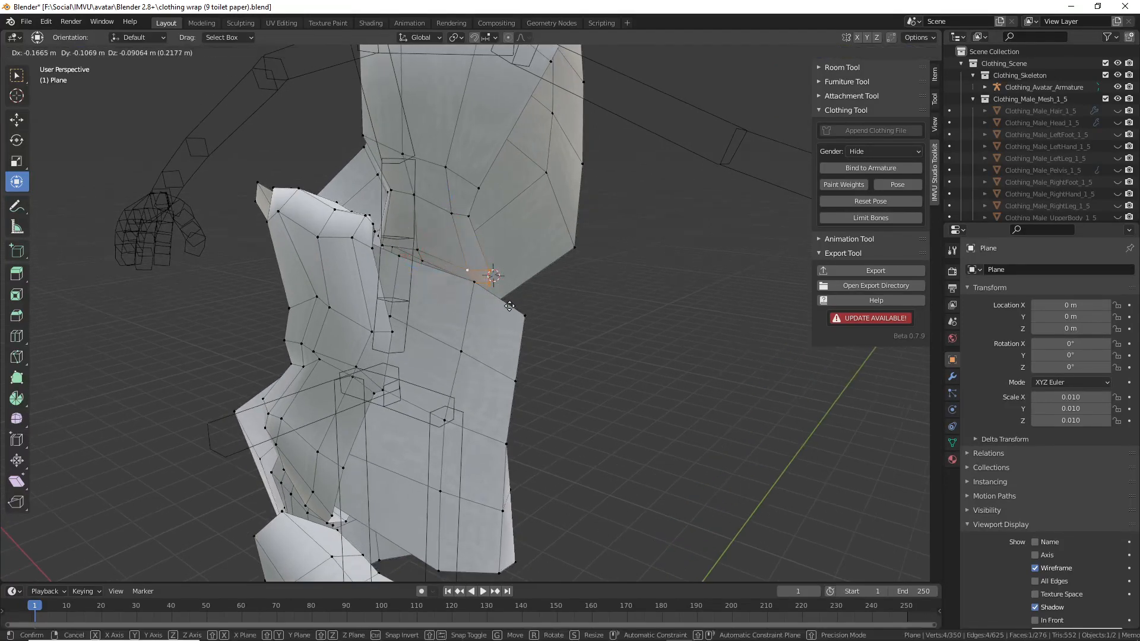
{"action": "left_click", "coordinate": [510, 306]}
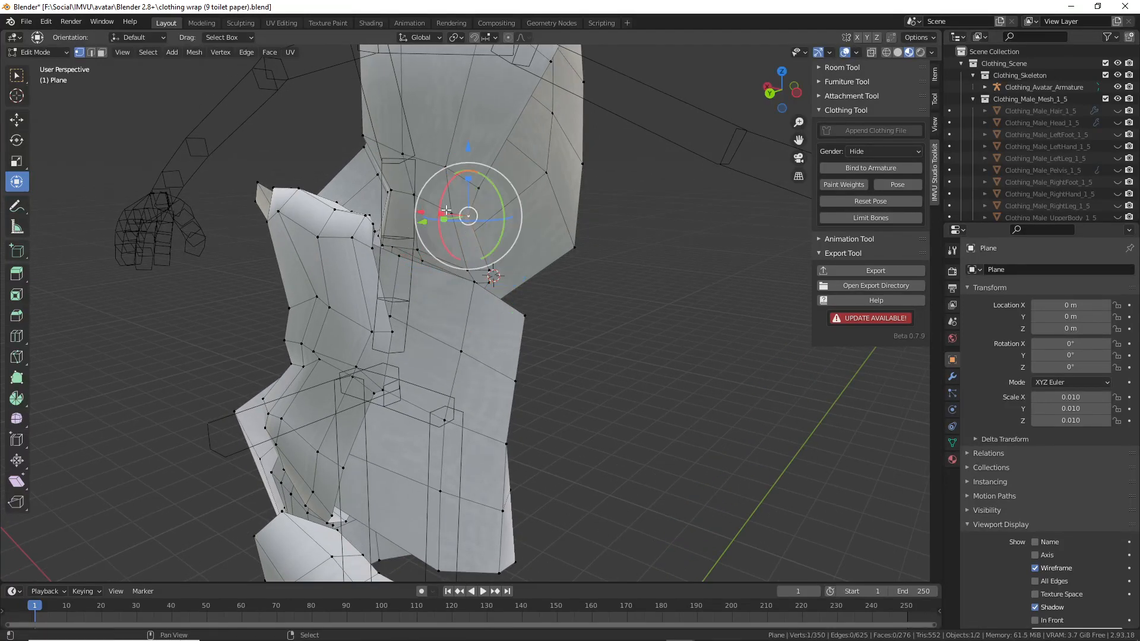
{"action": "left_click", "coordinate": [479, 187], "text": "shift"}
{"action": "key", "text": "g"}
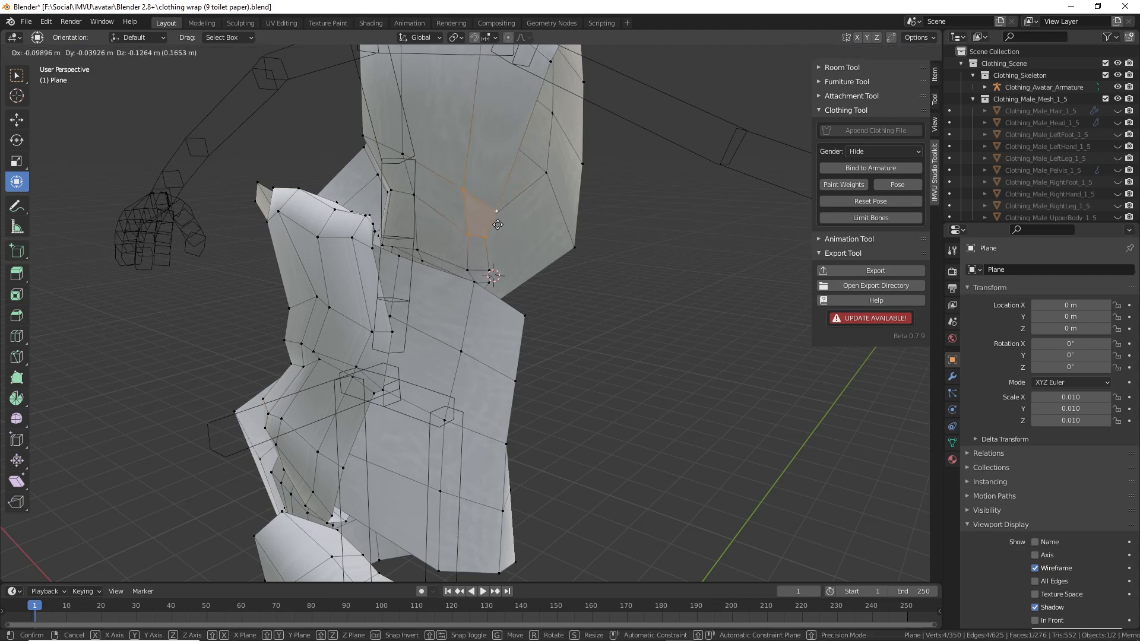
{"action": "left_click", "coordinate": [509, 230]}
- Shift the clustered vertices at the side of the waist outward to clear the overlapping layers
{"action": "middle_click_drag", "start_coordinate": [466, 243], "coordinate": [301, 217]}
{"action": "scroll", "coordinate": [299, 231], "scroll_direction": "up", "scroll_amount": 2}
{"action": "right_click", "coordinate": [345, 237]}
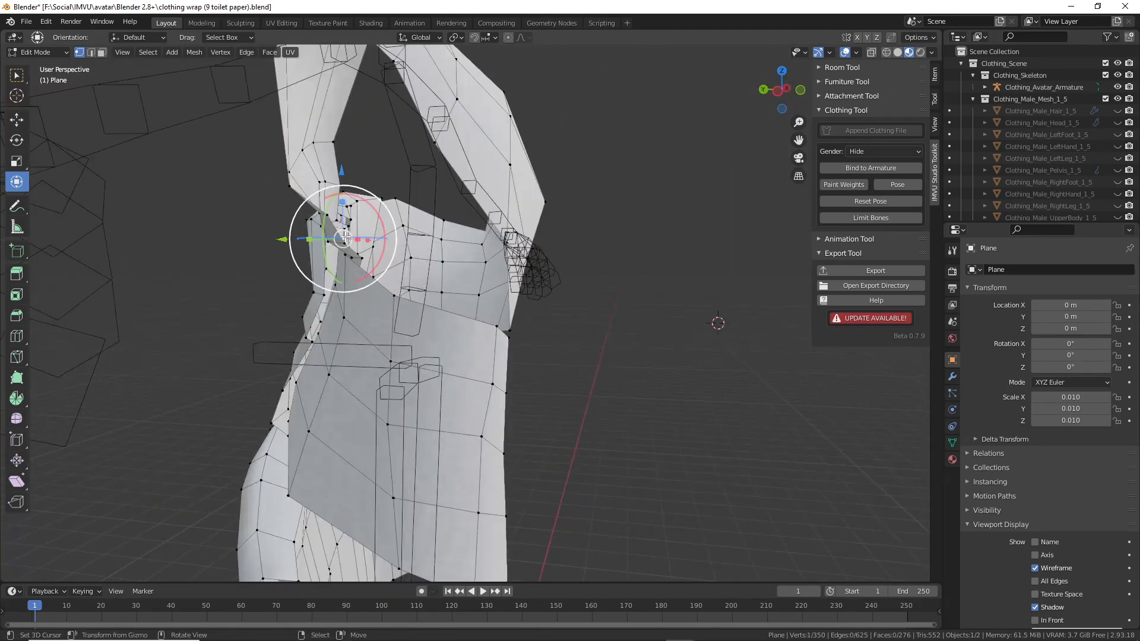
{"action": "left_click_drag", "start_coordinate": [349, 256], "coordinate": [332, 259]}
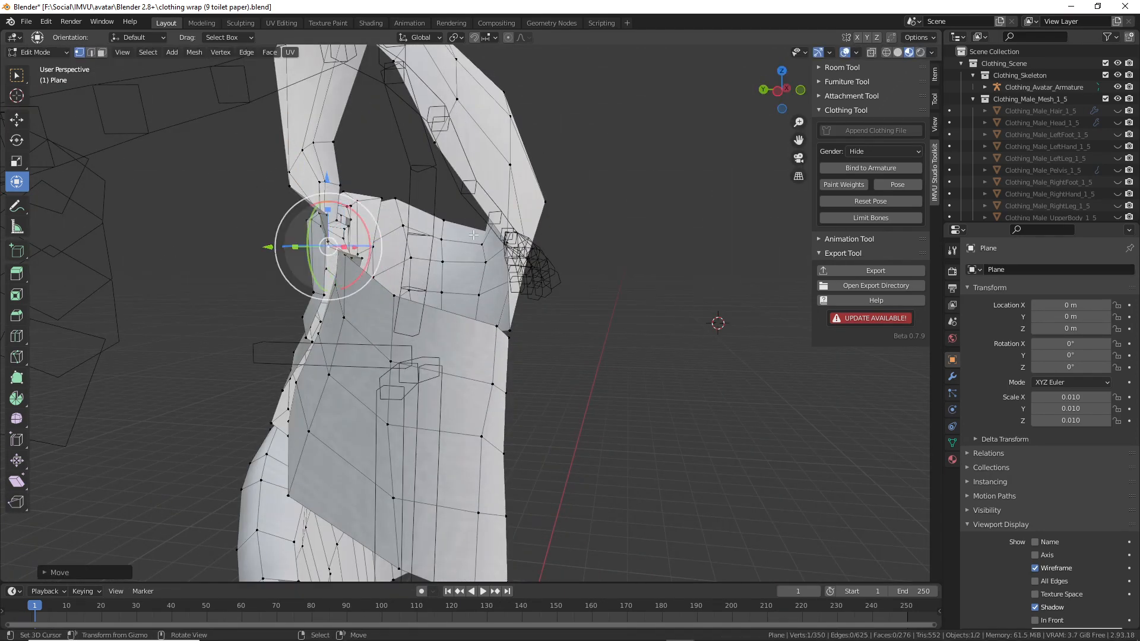
- Display the Female avatar body inside the wrap to check the fit around the back
{"action": "left_click", "coordinate": [873, 152]}
{"action": "left_click", "coordinate": [870, 178]}
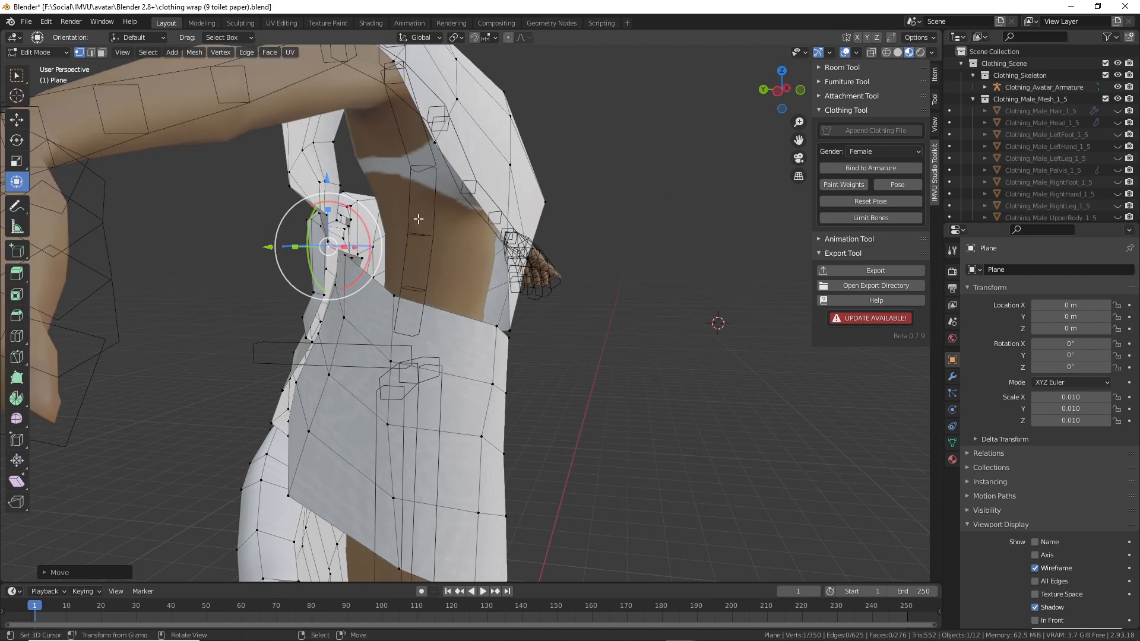
{"action": "middle_click_drag", "start_coordinate": [597, 197], "coordinate": [560, 230]}
{"action": "scroll", "coordinate": [556, 232], "scroll_direction": "down", "scroll_amount": 2}
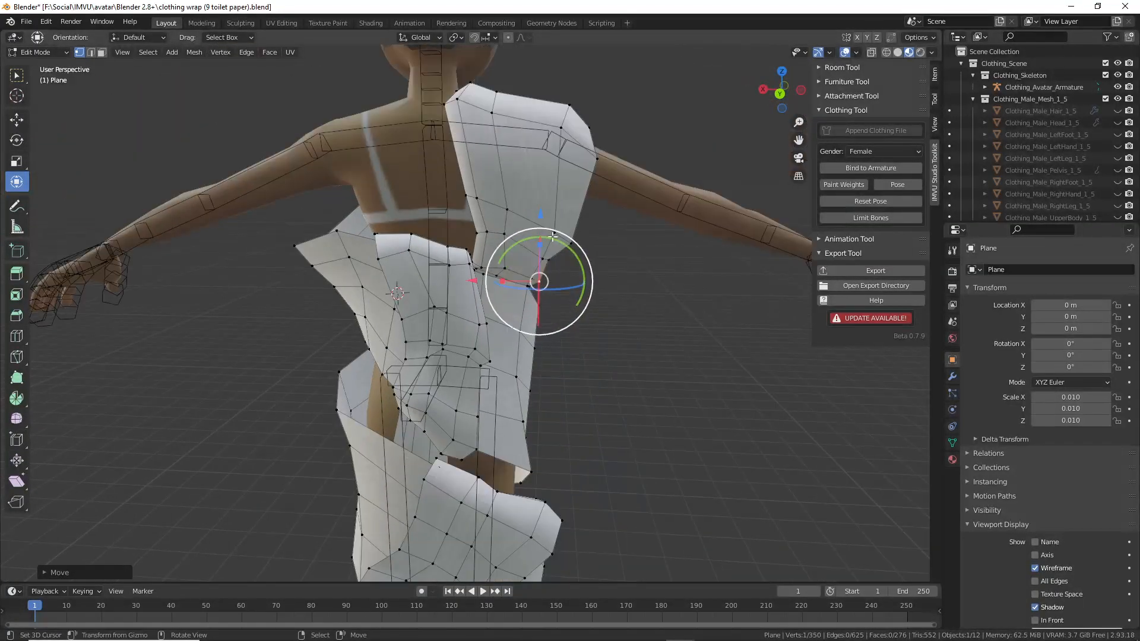
- Move vertices along the waist strip's side edge and just inside it to cover the lower back
{"action": "middle_click_drag", "start_coordinate": [468, 356], "coordinate": [530, 375]}
{"action": "scroll", "coordinate": [531, 372], "scroll_direction": "up", "scroll_amount": 2}
{"action": "scroll", "coordinate": [510, 304], "scroll_direction": "up", "scroll_amount": 2}
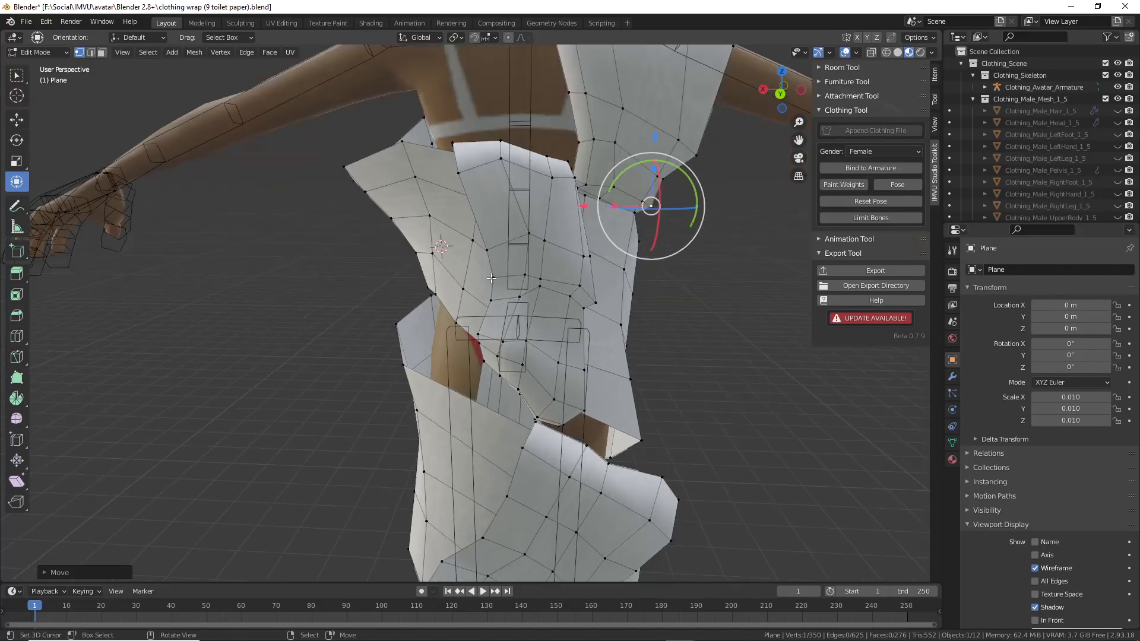
{"action": "left_click", "coordinate": [448, 258]}
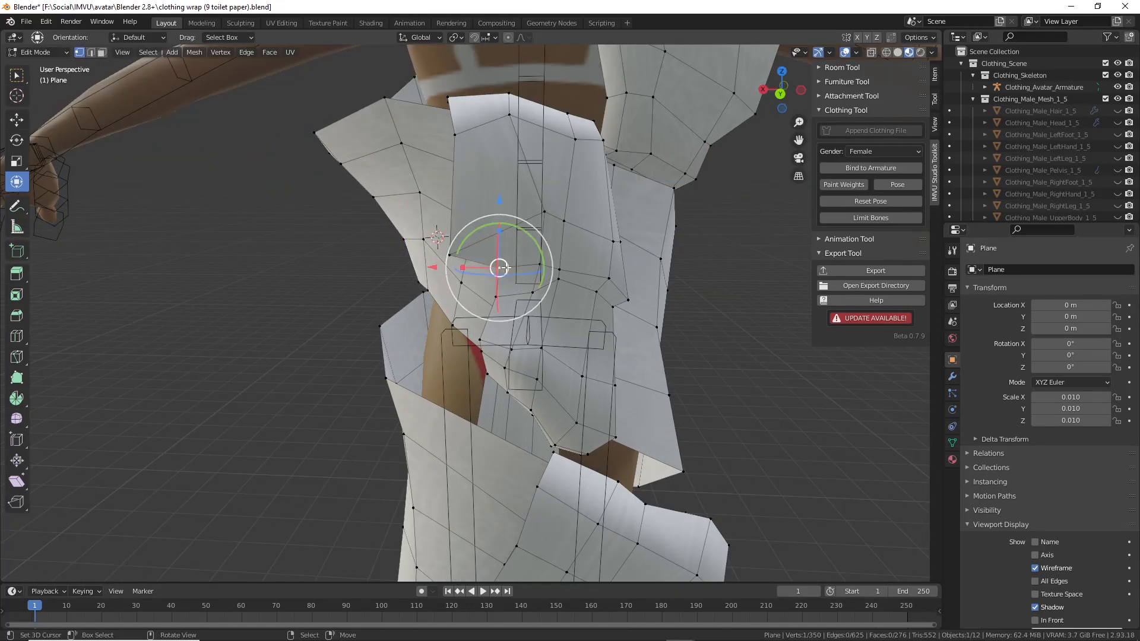
{"action": "left_click_drag", "start_coordinate": [506, 268], "coordinate": [462, 279]}
{"action": "right_click", "coordinate": [491, 301]}
{"action": "left_click", "coordinate": [475, 274]}
- Reposition inner vertices of the waist strip, including a two-vertex edge, to follow the curve of the avatar's back
{"action": "middle_click_drag", "start_coordinate": [464, 282], "coordinate": [616, 301]}
{"action": "left_click", "coordinate": [621, 244]}
{"action": "left_click_drag", "start_coordinate": [624, 244], "coordinate": [662, 240]}
{"action": "middle_click_drag", "start_coordinate": [662, 240], "coordinate": [539, 218]}
{"action": "right_click", "coordinate": [648, 222], "text": "shift"}
{"action": "key", "text": "g"}
{"action": "left_click", "coordinate": [684, 249]}
{"action": "key", "text": "g"}
{"action": "left_click", "coordinate": [544, 198]}
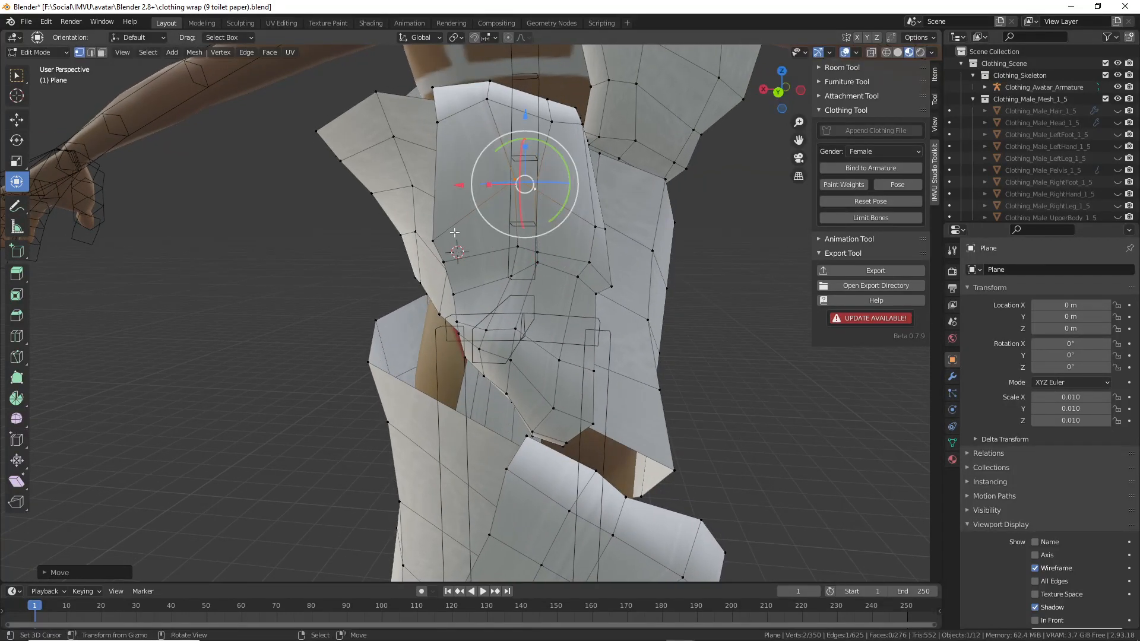
- Slide two vertices along the edges of the waist strip on the lower back to even out its spacing
{"action": "right_click", "coordinate": [446, 236]}
{"action": "key", "text": "g"}
{"action": "key", "text": "g"}
{"action": "left_click", "coordinate": [434, 151]}
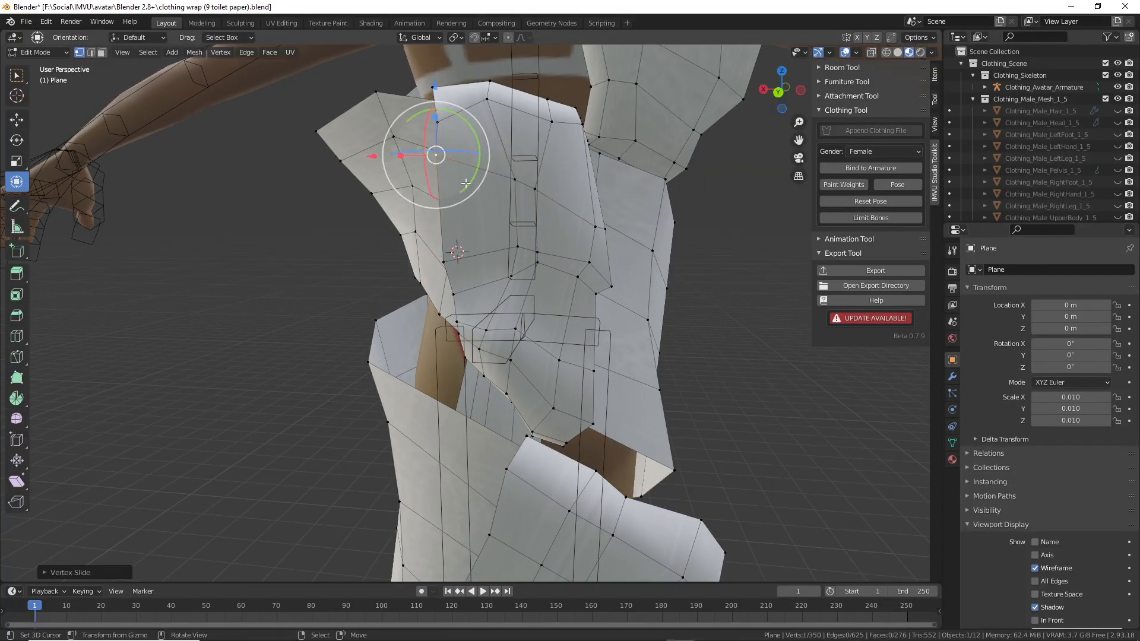
{"action": "middle_click_drag", "start_coordinate": [434, 151], "coordinate": [481, 267]}
{"action": "right_click", "coordinate": [499, 246]}
{"action": "key", "text": "g"}
{"action": "key", "text": "g"}
{"action": "left_click", "coordinate": [503, 203]}
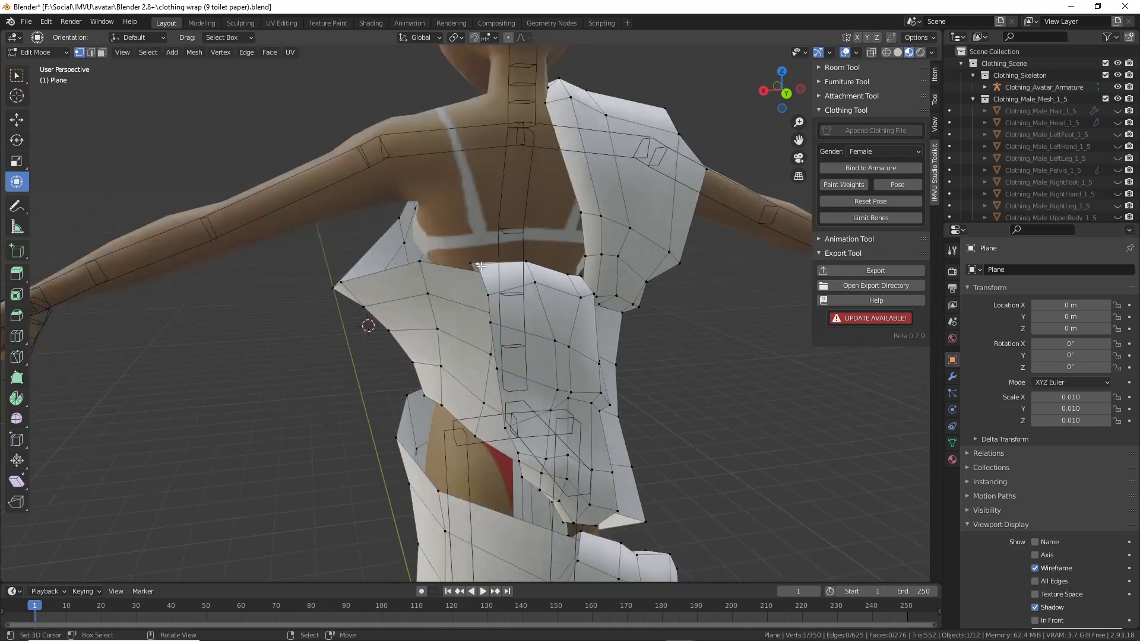
- Shift three vertices at the upper corner of the back strip, and the vertex below them, sideways over the neighbouring strip
{"action": "right_click", "coordinate": [479, 264]}
{"action": "right_click", "coordinate": [470, 263], "text": "shift"}
{"action": "right_click", "coordinate": [486, 296], "text": "shift"}
{"action": "key", "text": "g"}
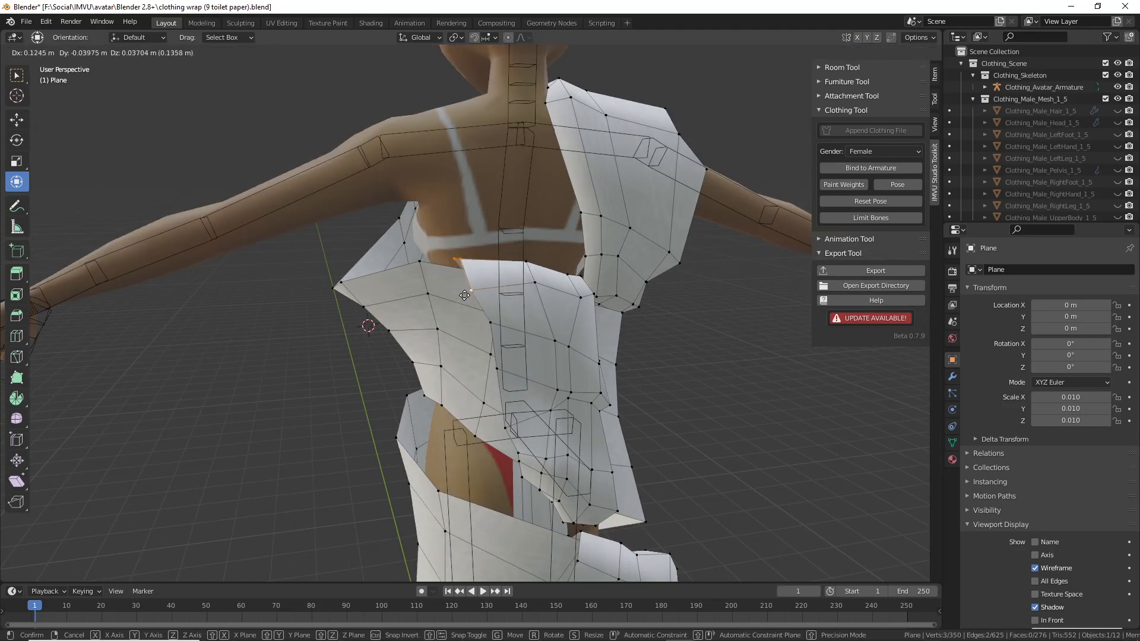
{"action": "left_click", "coordinate": [464, 295]}
{"action": "right_click", "coordinate": [489, 324]}
{"action": "key", "text": "g"}
{"action": "left_click", "coordinate": [470, 330]}
- Reposition the vertices at the side of the torso beneath the armpit to cover the exposed skin
{"action": "middle_click_drag", "start_coordinate": [447, 328], "coordinate": [306, 348]}
{"action": "right_click", "coordinate": [456, 413]}
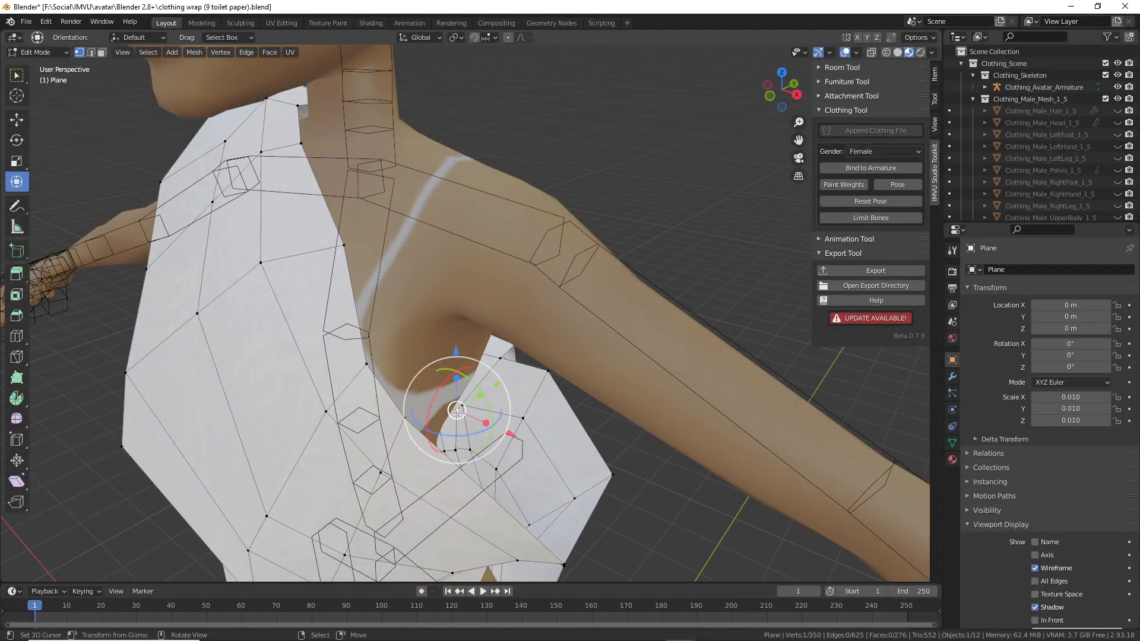
{"action": "mouse_move", "coordinate": [515, 437]}
{"action": "left_mouse_down"}
{"action": "mouse_move", "coordinate": [559, 449]}
{"action": "mouse_move", "coordinate": [536, 439]}
{"action": "left_mouse_up"}
{"action": "middle_click_drag", "start_coordinate": [536, 439], "coordinate": [444, 393]}
{"action": "left_click_drag", "start_coordinate": [464, 356], "coordinate": [453, 359]}
{"action": "left_click_drag", "start_coordinate": [398, 308], "coordinate": [399, 299]}
{"action": "middle_click_drag", "start_coordinate": [399, 299], "coordinate": [471, 384]}
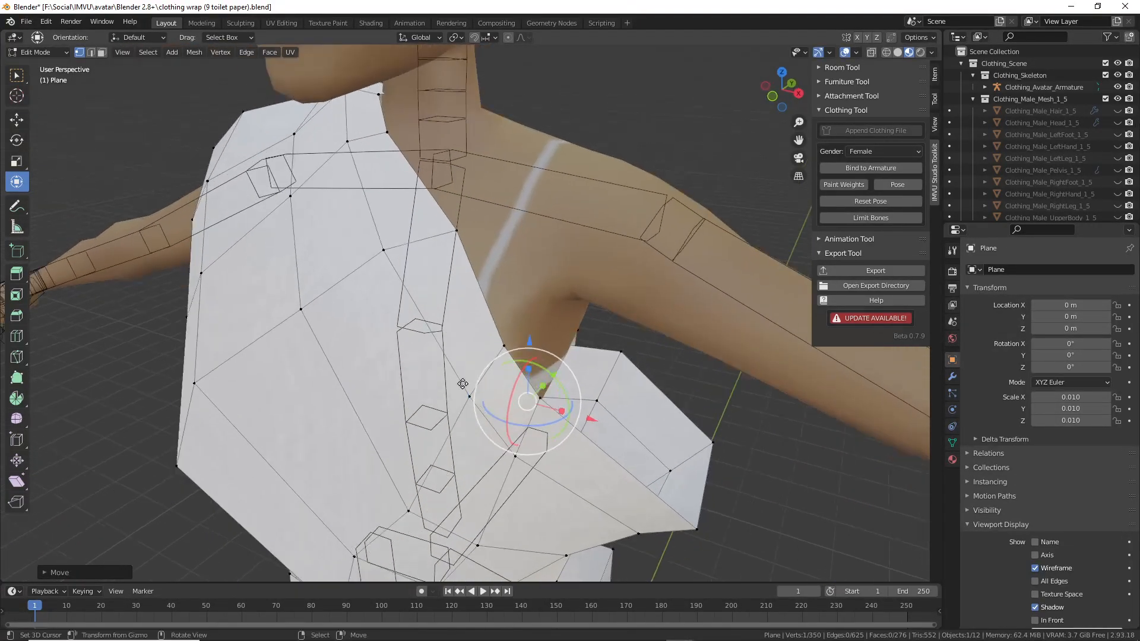
- Hide the avatar body and adjust the inner vertices of the bunched strip at the side of the torso under the arm
{"action": "left_click", "coordinate": [863, 155]}
{"action": "left_click", "coordinate": [861, 217]}
{"action": "middle_click_drag", "start_coordinate": [593, 379], "coordinate": [568, 403]}
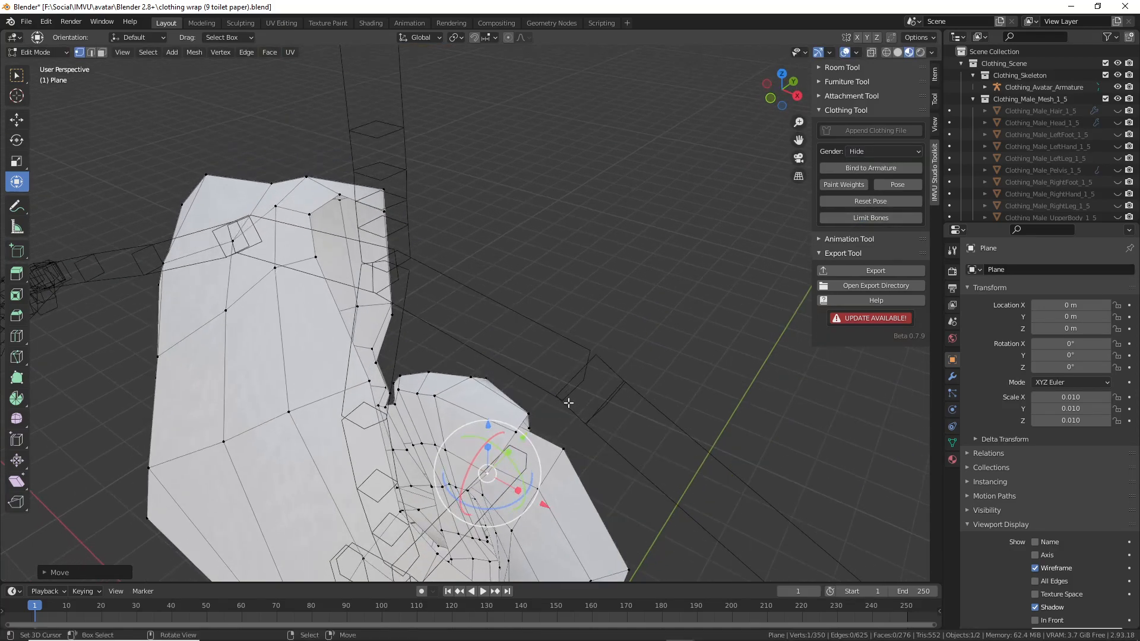
{"action": "middle_click_drag", "start_coordinate": [489, 520], "coordinate": [486, 383], "text": "shift"}
{"action": "scroll", "coordinate": [475, 373], "scroll_direction": "up", "scroll_amount": 3}
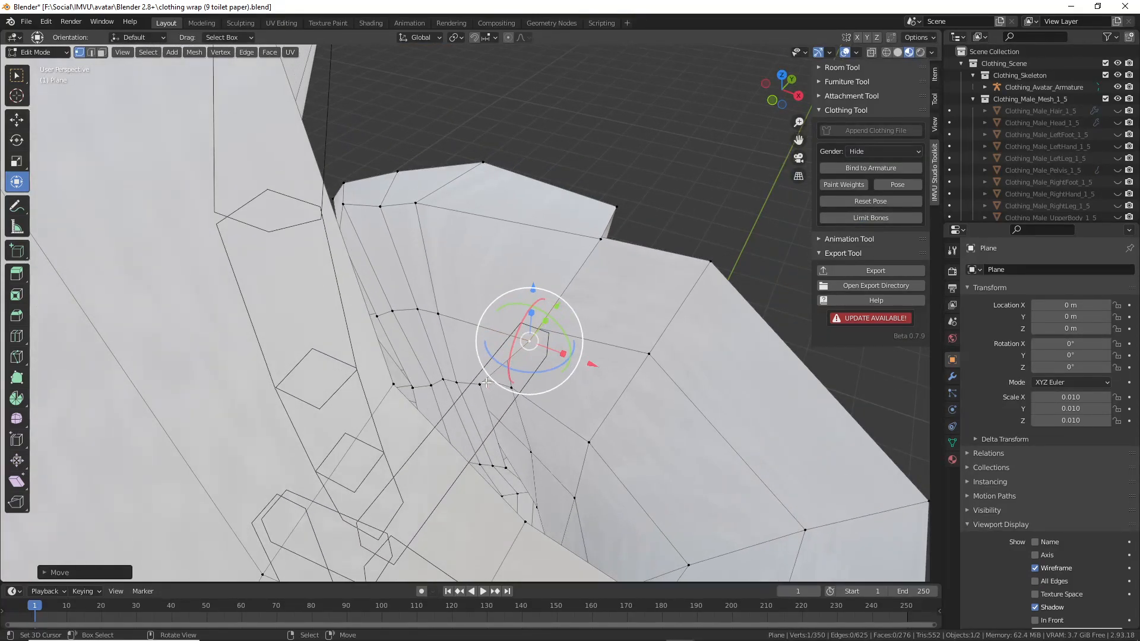
{"action": "right_click", "coordinate": [485, 383]}
{"action": "left_click_drag", "start_coordinate": [544, 408], "coordinate": [501, 423]}
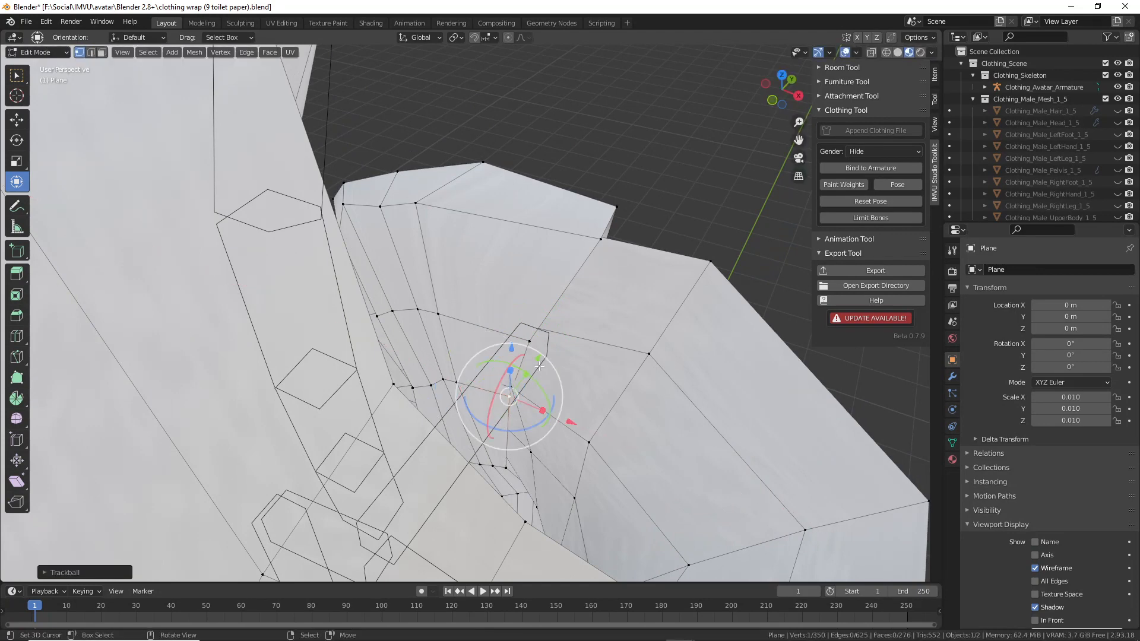
{"action": "left_click_drag", "start_coordinate": [537, 356], "coordinate": [504, 336]}
{"action": "middle_click_drag", "start_coordinate": [599, 423], "coordinate": [620, 431]}
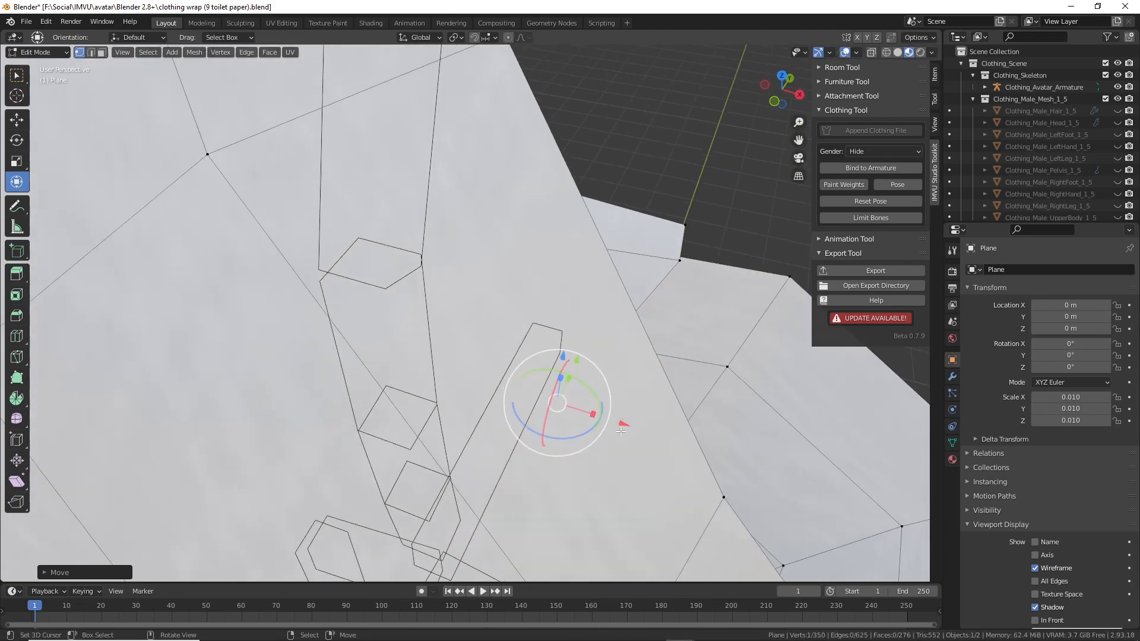
{"action": "left_click_drag", "start_coordinate": [622, 425], "coordinate": [629, 427]}
- Display the Female avatar body inside the wrap again
{"action": "scroll", "coordinate": [628, 425], "scroll_direction": "down", "scroll_amount": 6}
{"action": "mouse_move", "coordinate": [623, 410]}
{"action": "middle_mouse_down"}
{"action": "mouse_move", "coordinate": [572, 361]}
{"action": "mouse_move", "coordinate": [392, 333]}
{"action": "mouse_move", "coordinate": [473, 401]}
{"action": "middle_mouse_up"}
{"action": "left_click", "coordinate": [878, 150]}
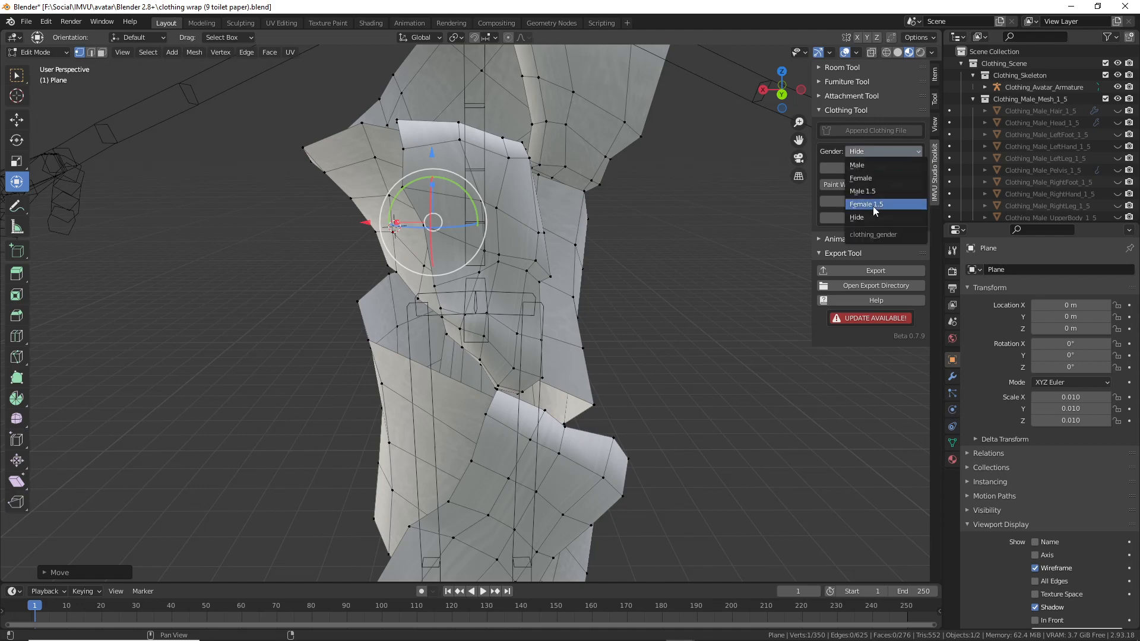
{"action": "left_click", "coordinate": [871, 179]}
- Move the upper vertices of the lower-leg strip beneath the hip strip to cover the leg showing through
{"action": "middle_click_drag", "start_coordinate": [559, 425], "coordinate": [571, 345], "text": "shift"}
{"action": "scroll", "coordinate": [551, 354], "scroll_direction": "down", "scroll_amount": 4}
{"action": "scroll", "coordinate": [594, 314], "scroll_direction": "down", "scroll_amount": 3}
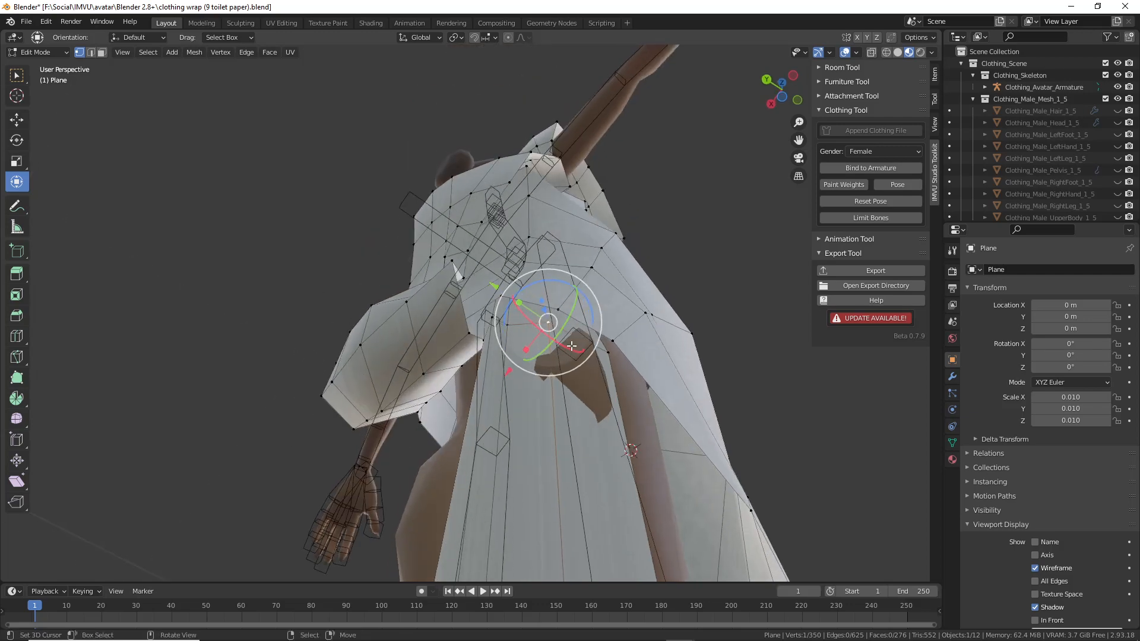
{"action": "left_click_drag", "start_coordinate": [547, 322], "coordinate": [575, 393]}
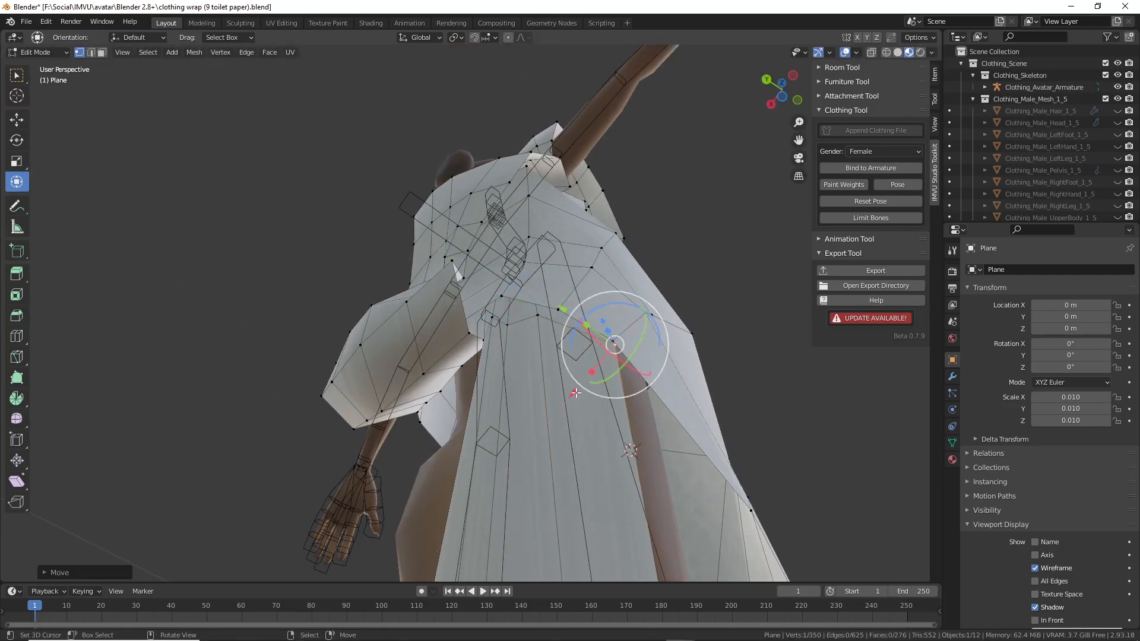
{"action": "left_click_drag", "start_coordinate": [572, 316], "coordinate": [554, 307]}
{"action": "middle_click_drag", "start_coordinate": [554, 307], "coordinate": [635, 426]}
{"action": "left_click_drag", "start_coordinate": [534, 407], "coordinate": [493, 340]}
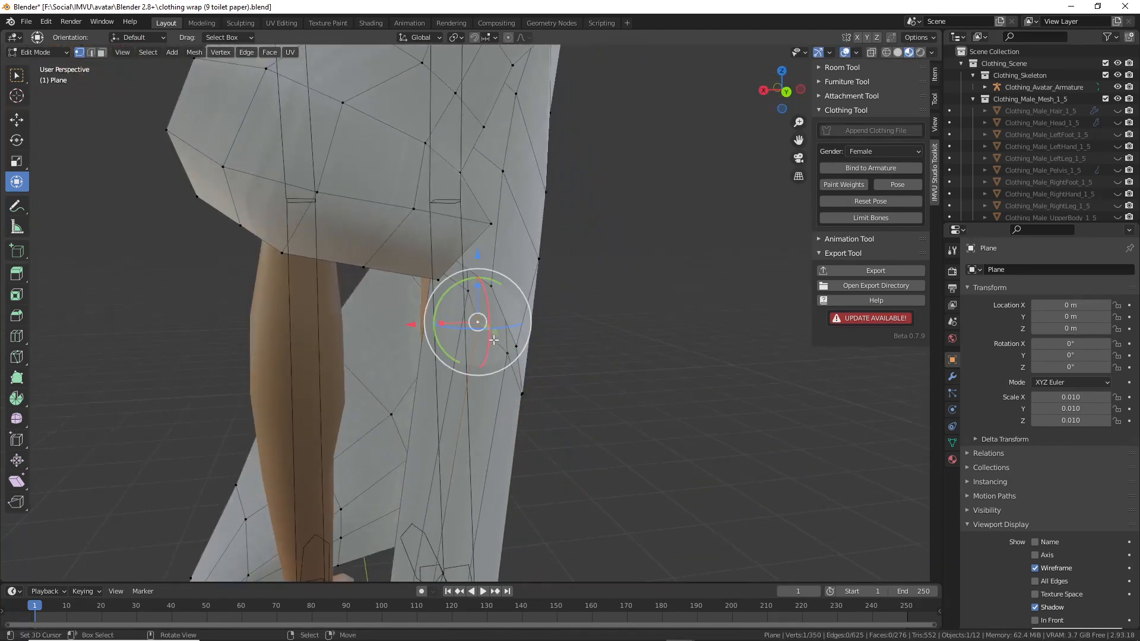
- Reposition individual vertices at the back and side edge of the lower-leg strip to clear the calf
{"action": "middle_click_drag", "start_coordinate": [493, 339], "coordinate": [557, 344]}
{"action": "key", "text": "g"}
{"action": "left_click", "coordinate": [573, 335]}
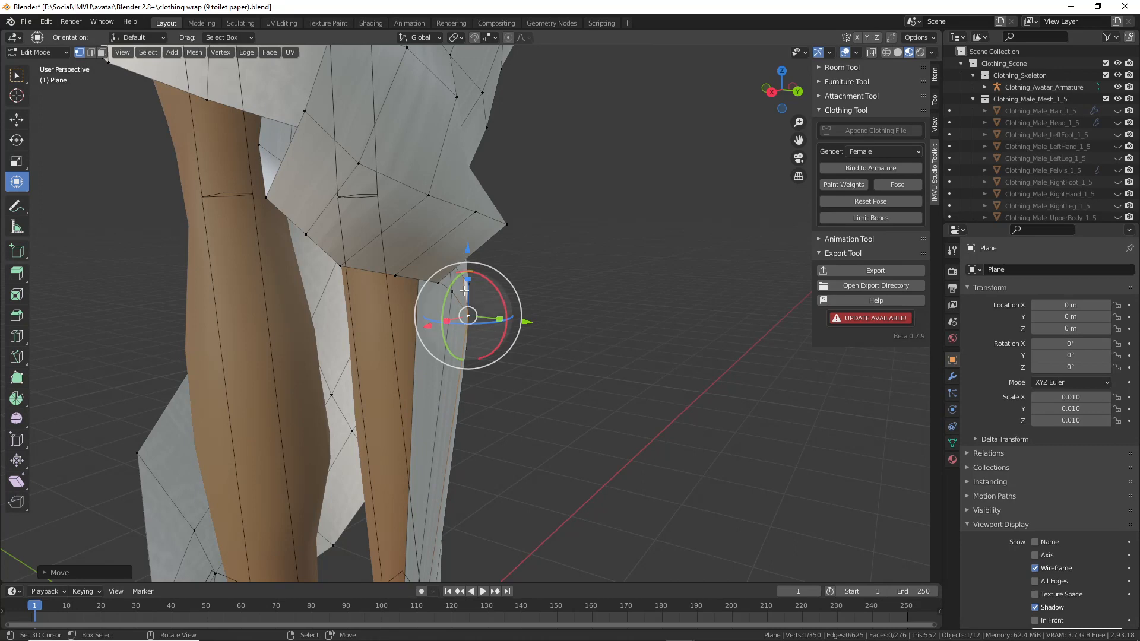
{"action": "mouse_move", "coordinate": [465, 288]}
{"action": "right_mouse_down"}
{"action": "mouse_move", "coordinate": [483, 285]}
{"action": "mouse_move", "coordinate": [464, 289]}
{"action": "right_mouse_up"}
{"action": "key", "text": "Escape"}
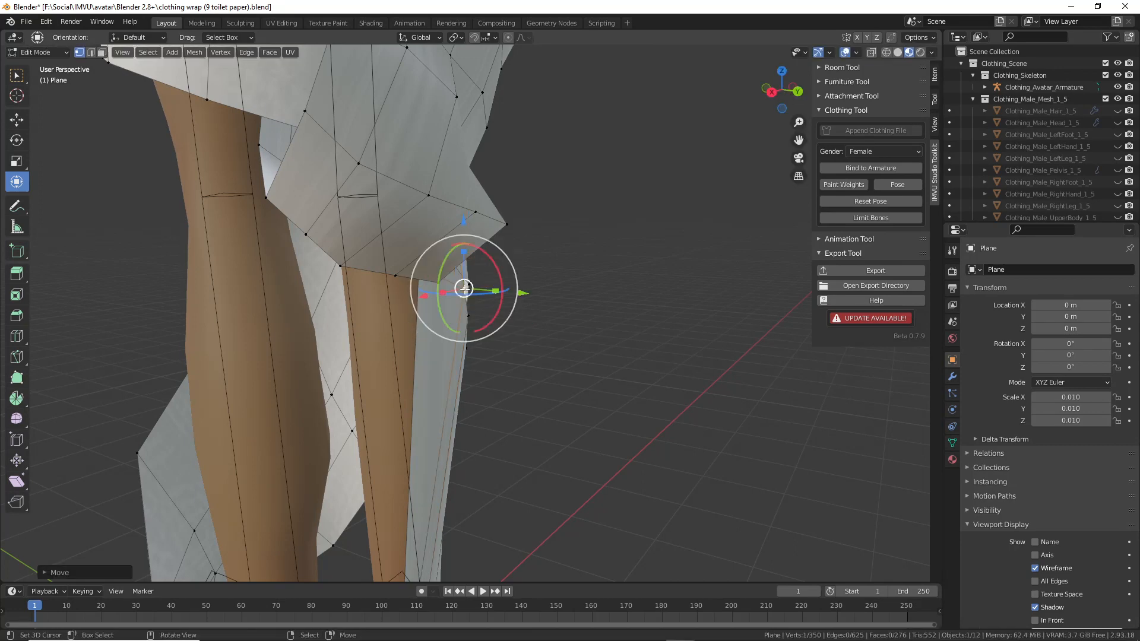
{"action": "middle_click_drag", "start_coordinate": [464, 289], "coordinate": [540, 353]}
{"action": "middle_click_drag", "start_coordinate": [446, 199], "coordinate": [353, 216]}
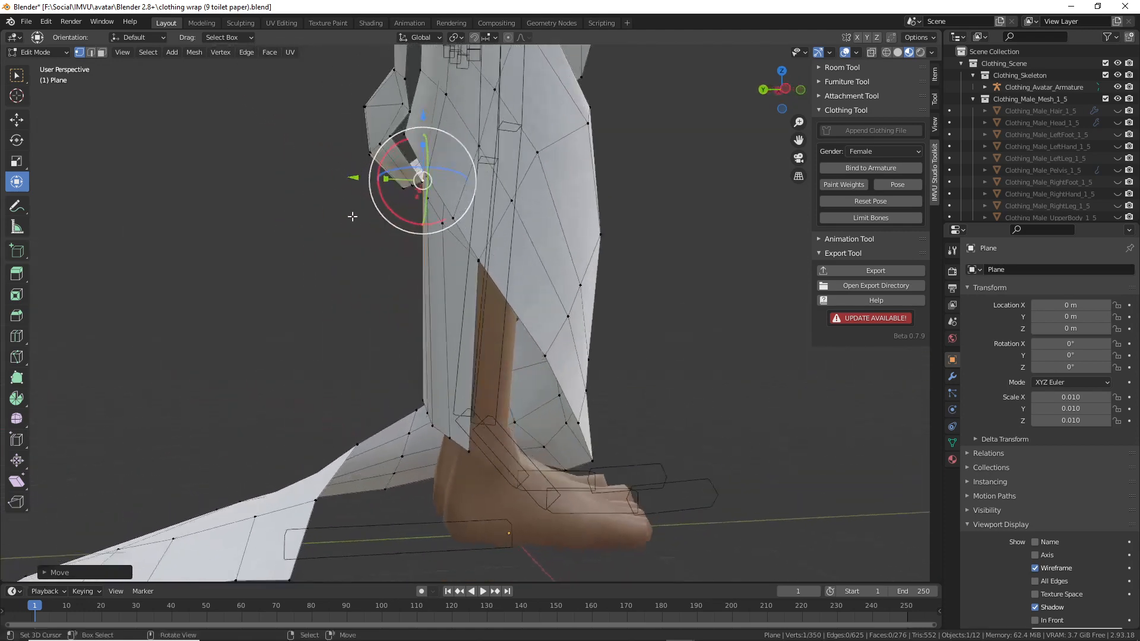
{"action": "key", "text": "g"}
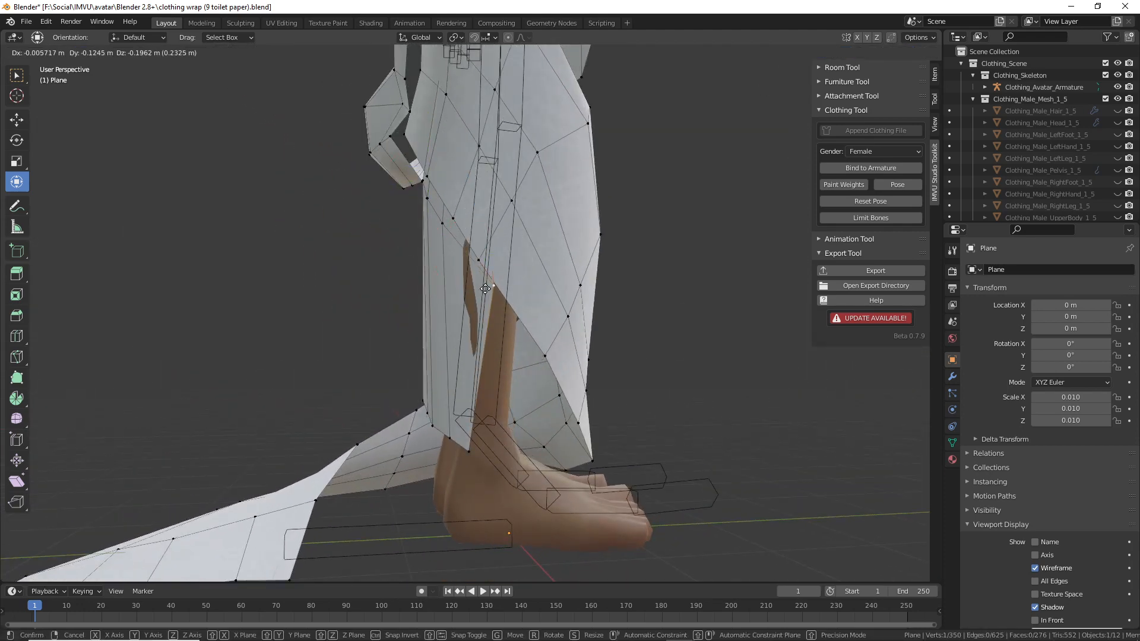
{"action": "left_click", "coordinate": [467, 261]}
{"action": "middle_click_drag", "start_coordinate": [468, 261], "coordinate": [522, 242]}
{"action": "right_click_drag", "start_coordinate": [475, 232], "coordinate": [460, 190]}
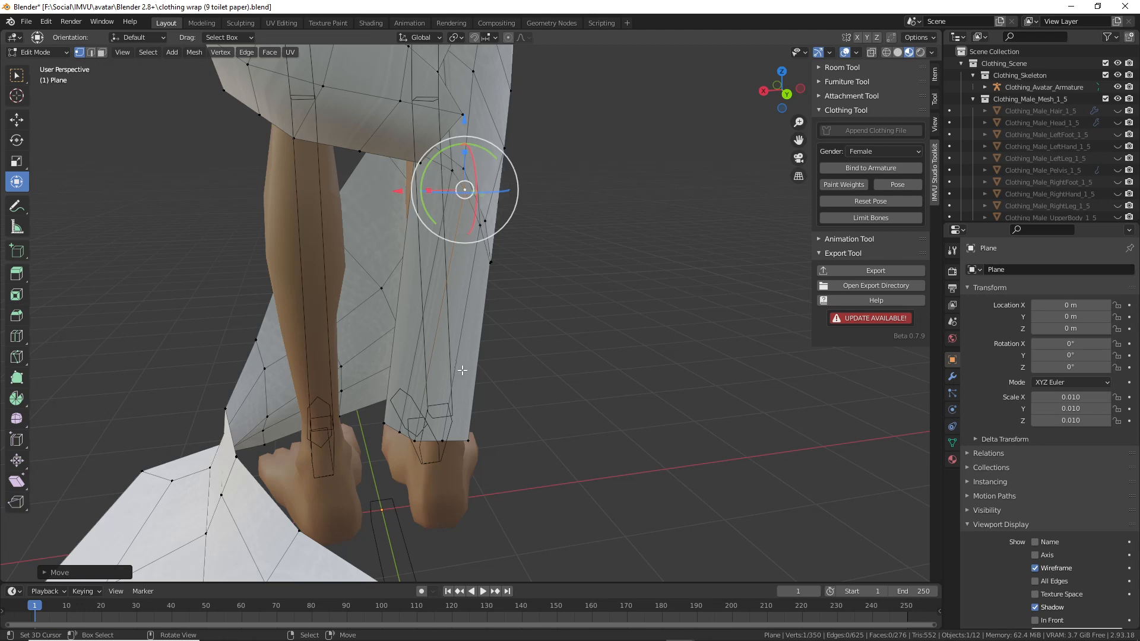
- Flare the lower-leg strip's hem at the ankle by moving its edge and corner vertices outward
{"action": "right_click_drag", "start_coordinate": [469, 442], "coordinate": [451, 461]}
{"action": "right_click", "coordinate": [447, 439]}
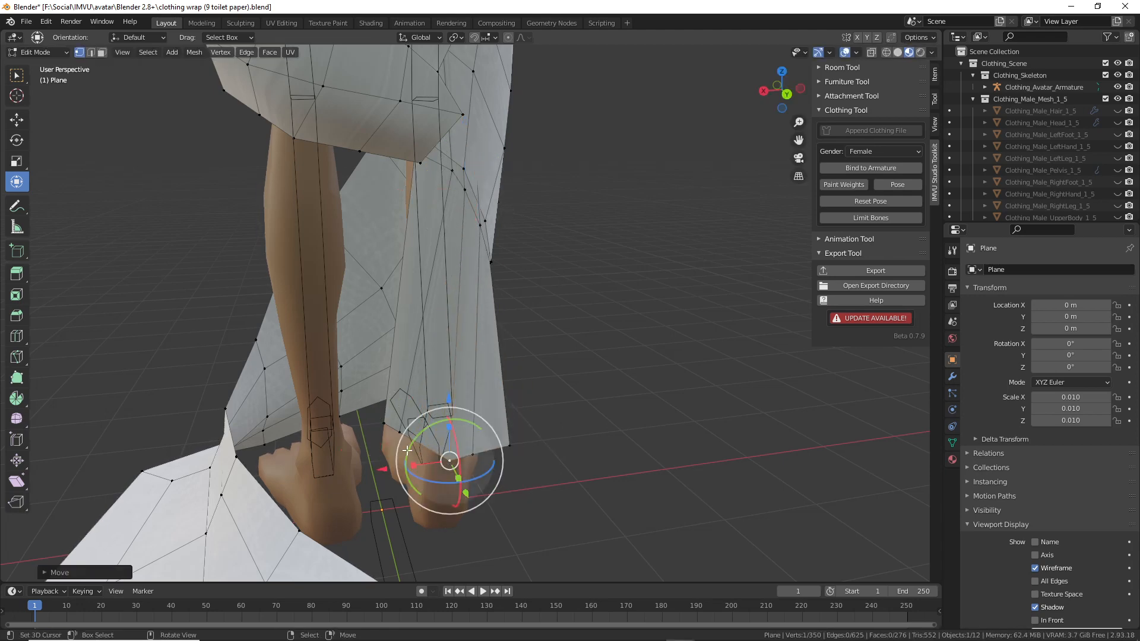
{"action": "right_click_drag", "start_coordinate": [401, 435], "coordinate": [363, 470]}
{"action": "middle_click_drag", "start_coordinate": [511, 400], "coordinate": [435, 393]}
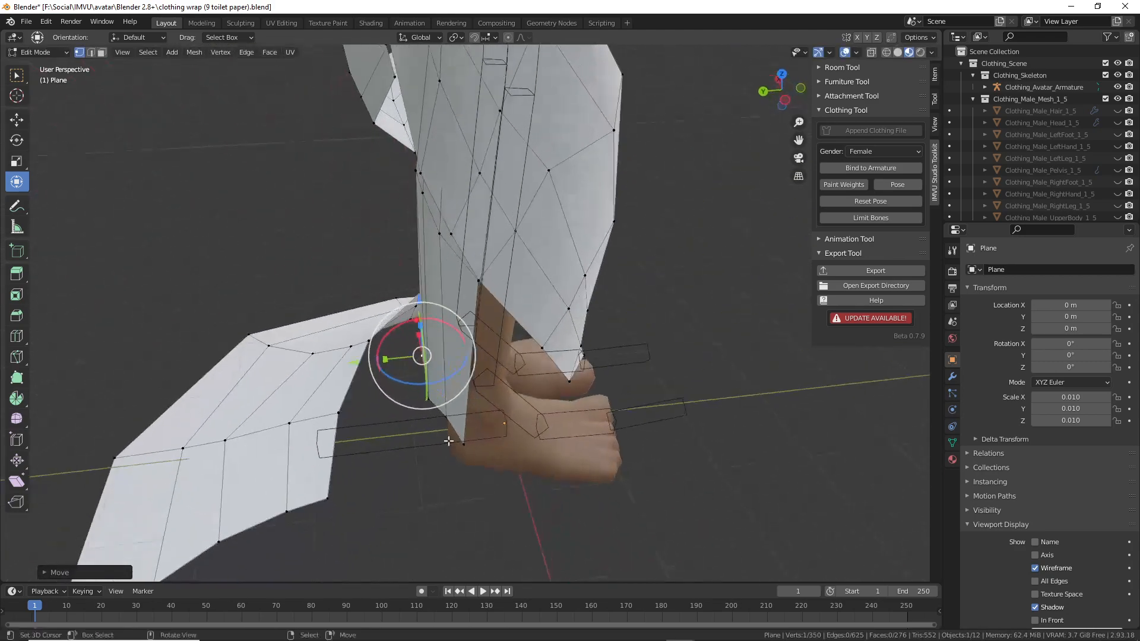
{"action": "right_click_drag", "start_coordinate": [450, 440], "coordinate": [496, 453]}
{"action": "middle_click_drag", "start_coordinate": [497, 452], "coordinate": [605, 431]}
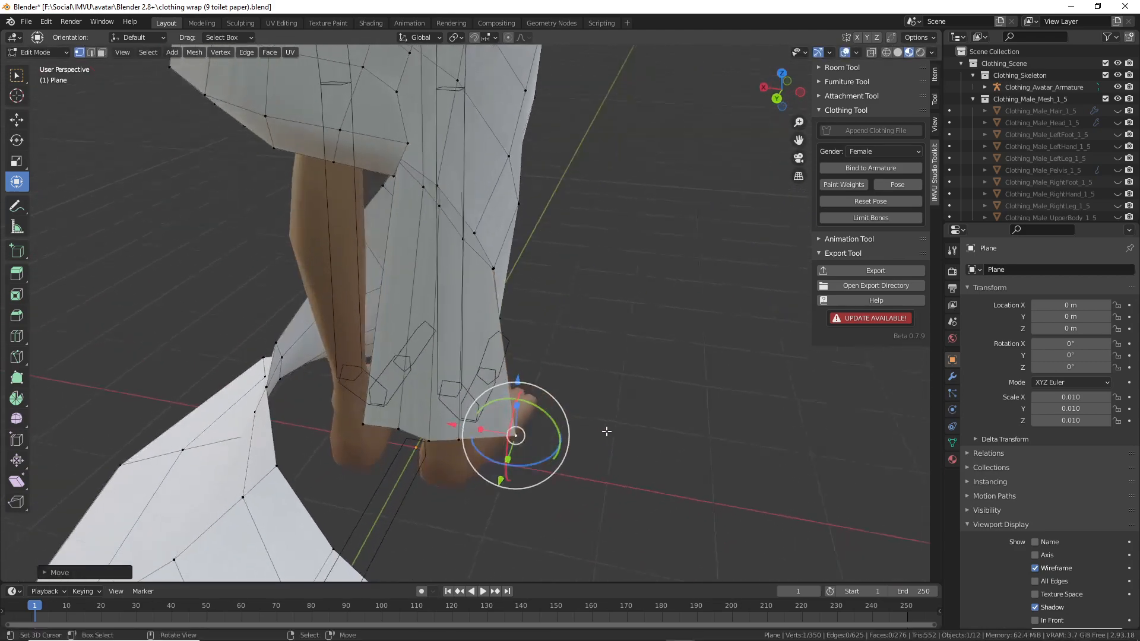
{"action": "key", "text": "g"}
{"action": "left_click", "coordinate": [609, 432]}
{"action": "key", "text": "g"}
{"action": "left_click", "coordinate": [633, 432]}
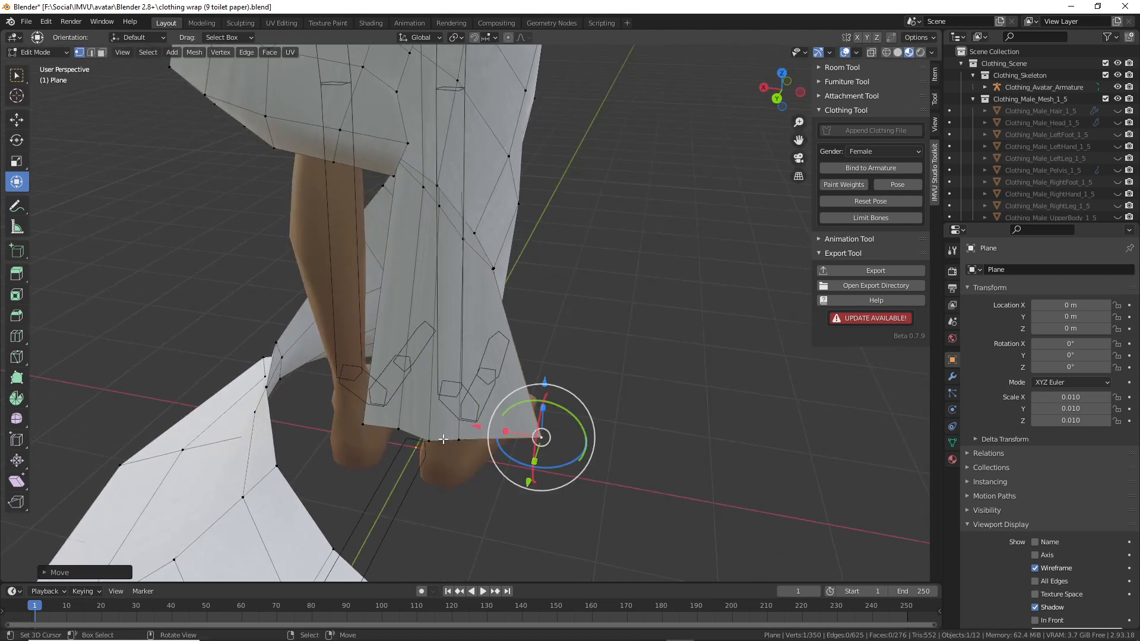
- Move the hem's inner corner vertex behind the heel and shift a neighbouring hem vertex toward the outer corner
{"action": "scroll", "coordinate": [439, 441], "scroll_direction": "down", "scroll_amount": 4}
{"action": "scroll", "coordinate": [440, 441], "scroll_direction": "down", "scroll_amount": 1}
{"action": "middle_click_drag", "start_coordinate": [439, 440], "coordinate": [465, 428]}
{"action": "scroll", "coordinate": [442, 409], "scroll_direction": "up", "scroll_amount": 2}
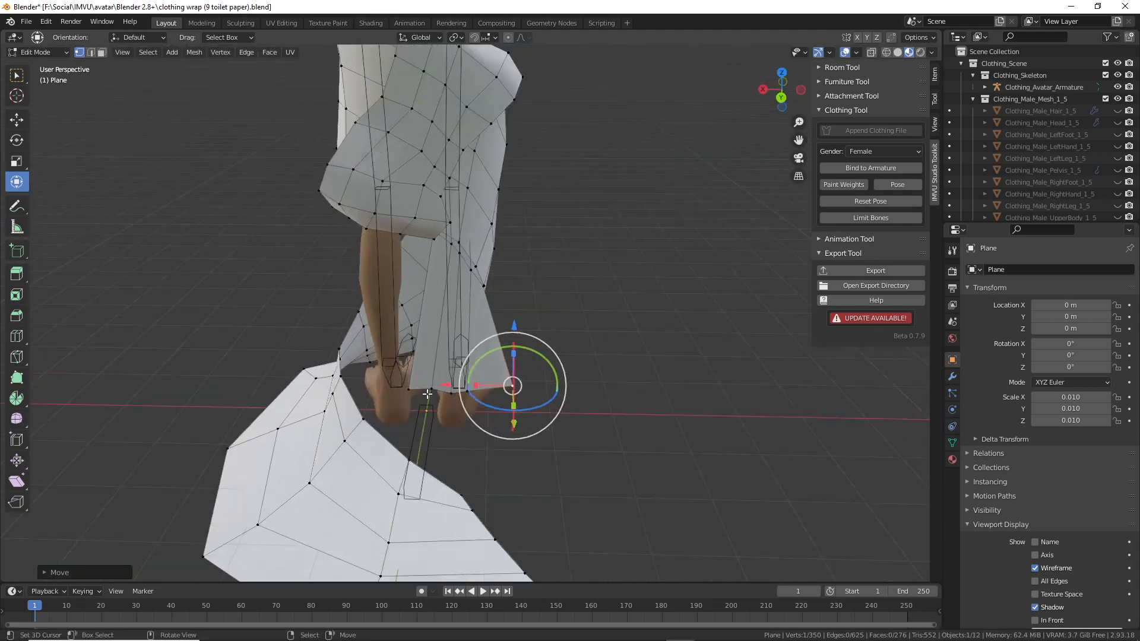
{"action": "right_click", "coordinate": [410, 389]}
{"action": "mouse_move", "coordinate": [410, 389]}
{"action": "right_mouse_down"}
{"action": "mouse_move", "coordinate": [383, 396]}
{"action": "mouse_move", "coordinate": [393, 395]}
{"action": "right_mouse_up"}
{"action": "key", "text": "g"}
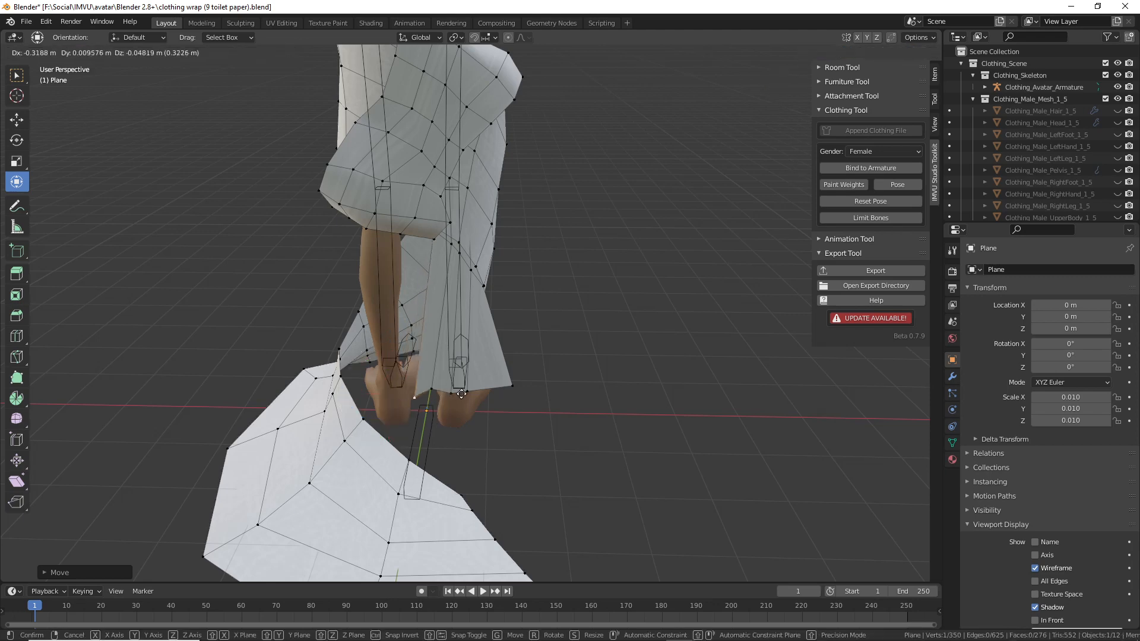
{"action": "left_click", "coordinate": [462, 394]}
{"action": "key", "text": "g"}
{"action": "left_click", "coordinate": [504, 397]}
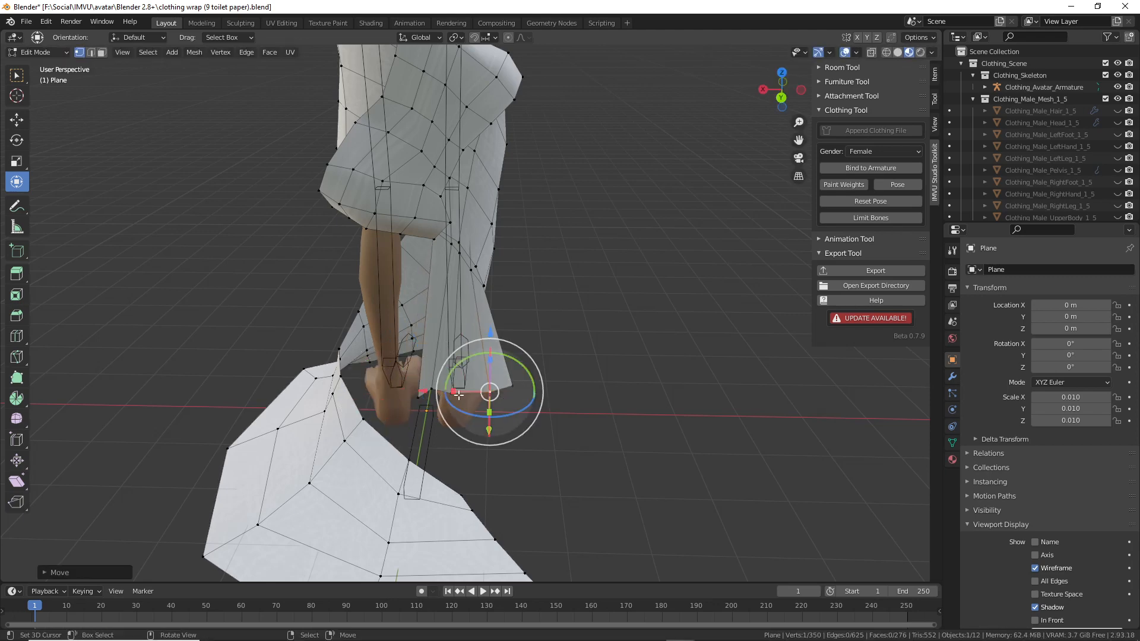
- Space the middle hem vertices between the two corners to straighten the strip's bottom edge
{"action": "key", "text": "g"}
{"action": "left_click", "coordinate": [415, 399]}
{"action": "key", "text": "g"}
{"action": "left_click", "coordinate": [418, 396]}
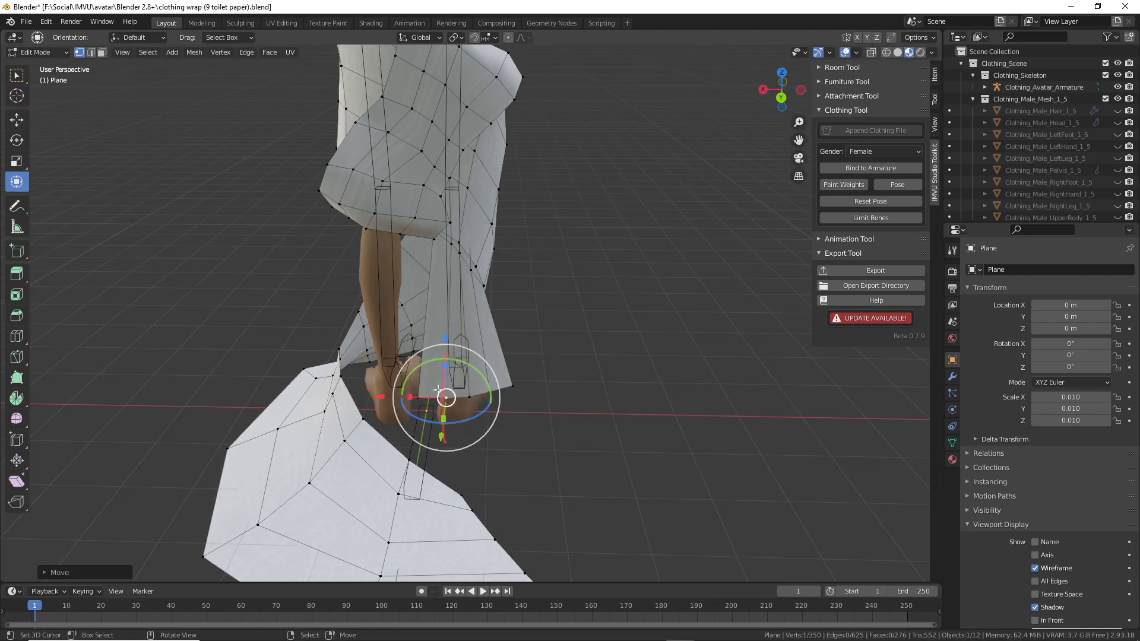
{"action": "key", "text": "g"}
{"action": "left_click", "coordinate": [416, 397]}
- Leave mesh editing, select the avatar's left leg object and turn on its Wireframe display to examine the leg topology
{"action": "middle_click_drag", "start_coordinate": [415, 396], "coordinate": [391, 293]}
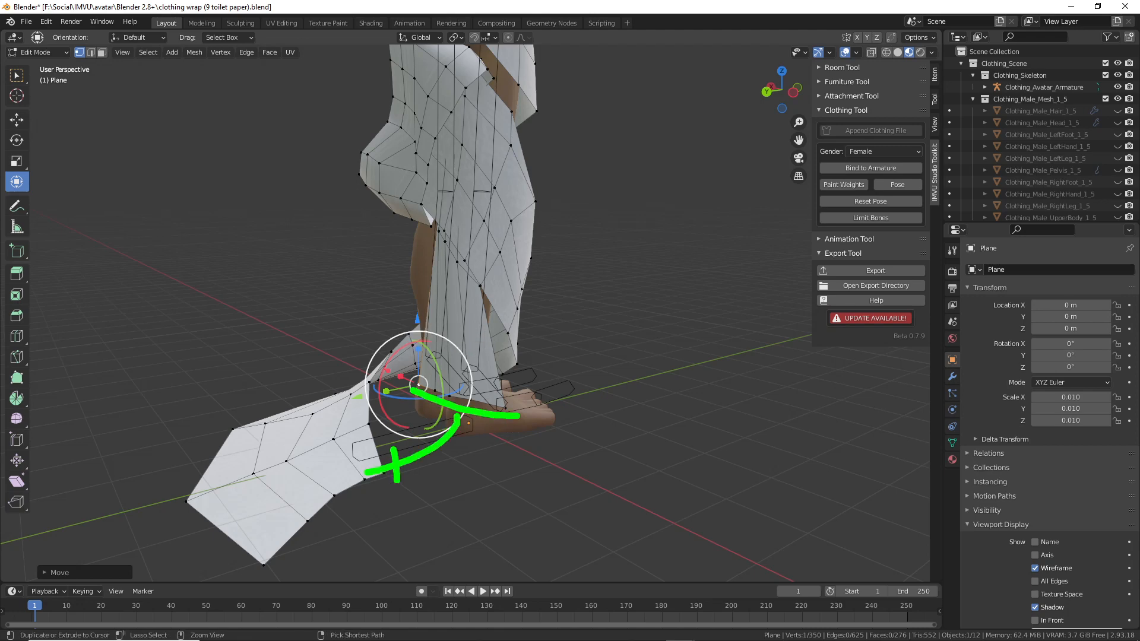
{"action": "key", "text": "Escape"}
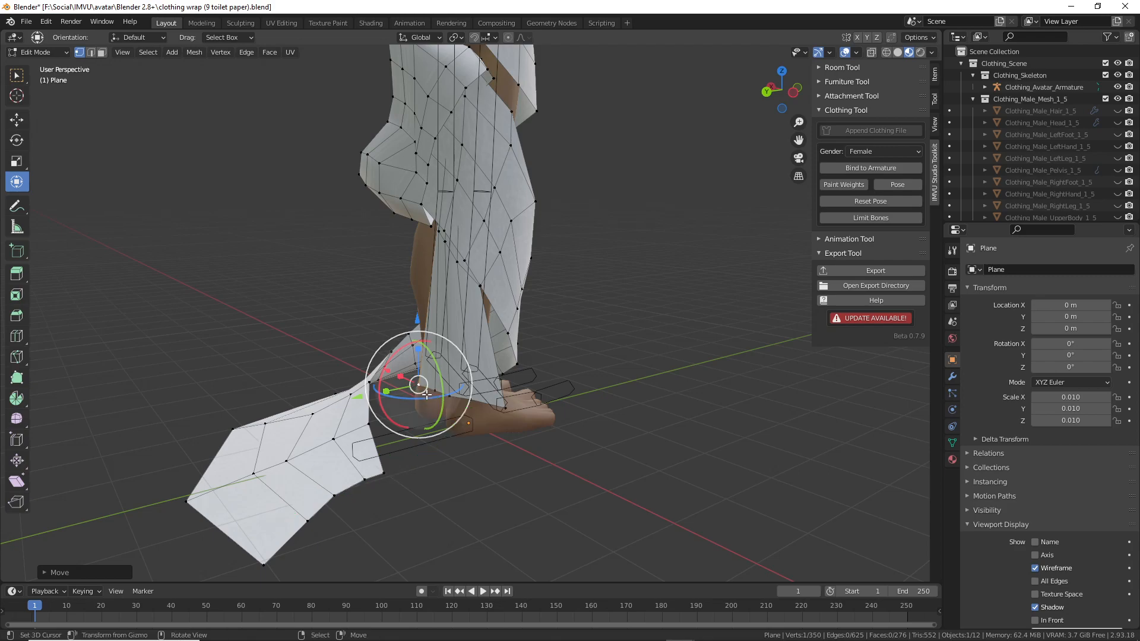
{"action": "middle_click_drag", "start_coordinate": [435, 253], "coordinate": [713, 372], "text": "shift"}
{"action": "scroll", "coordinate": [474, 403], "scroll_direction": "down", "scroll_amount": 2}
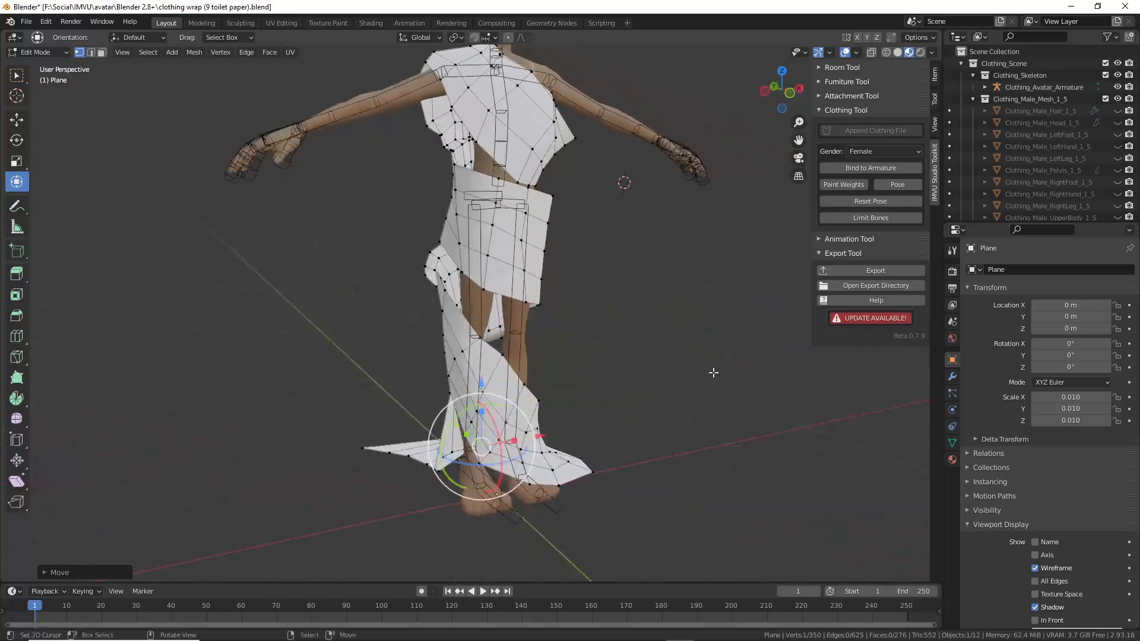
{"action": "middle_click_drag", "start_coordinate": [475, 284], "coordinate": [541, 387]}
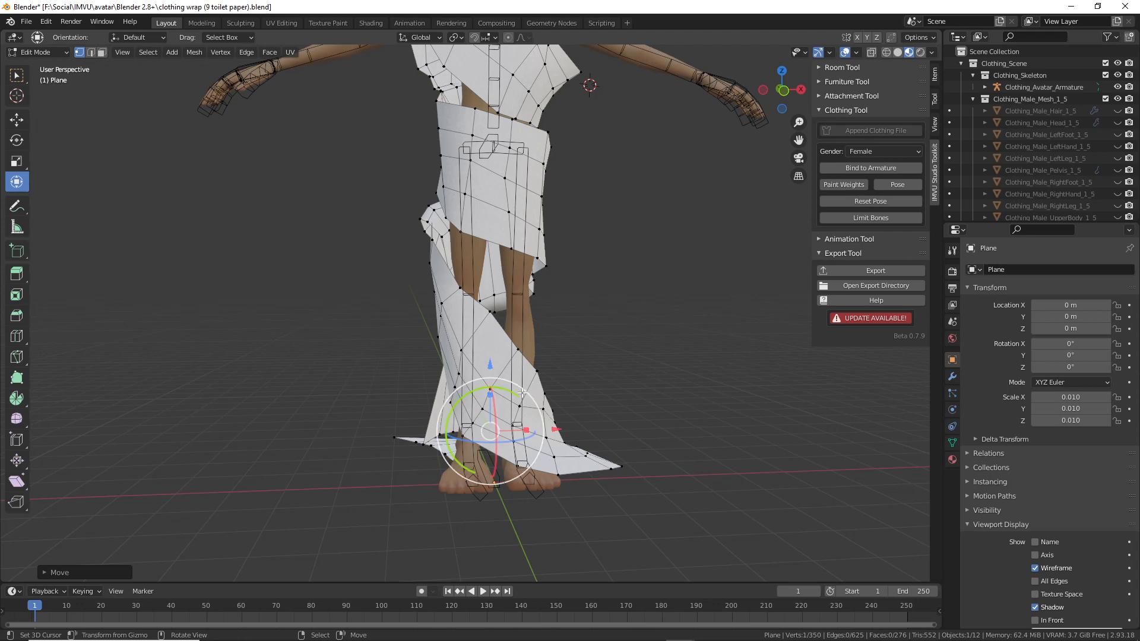
{"action": "key", "text": "Tab"}
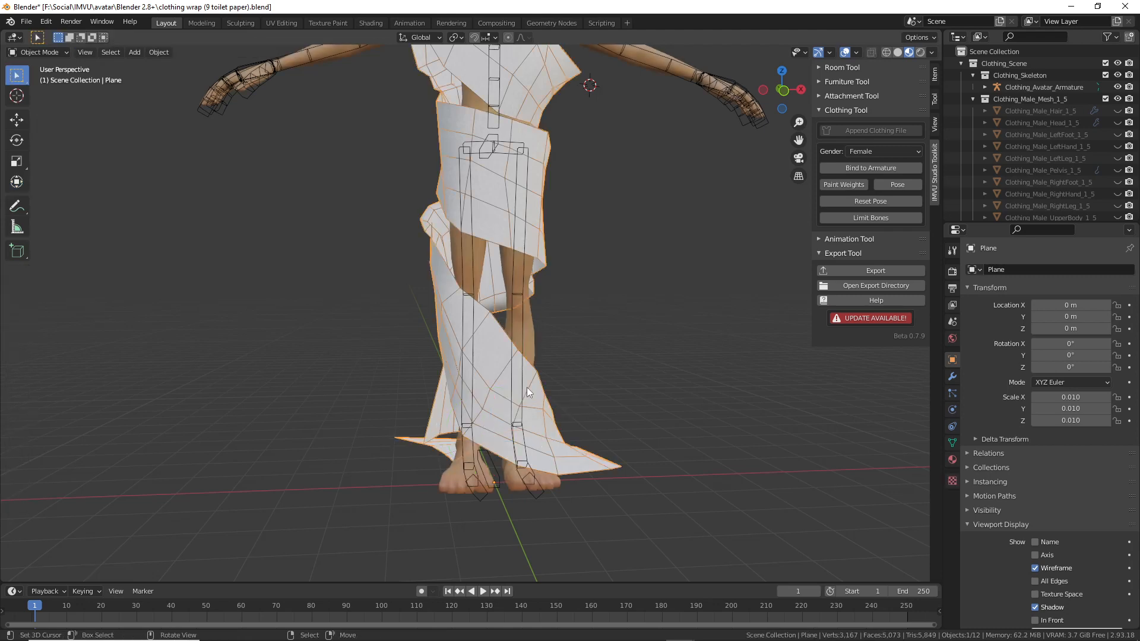
{"action": "right_click", "coordinate": [526, 266]}
{"action": "middle_click_drag", "start_coordinate": [526, 266], "coordinate": [514, 297], "text": "shift"}
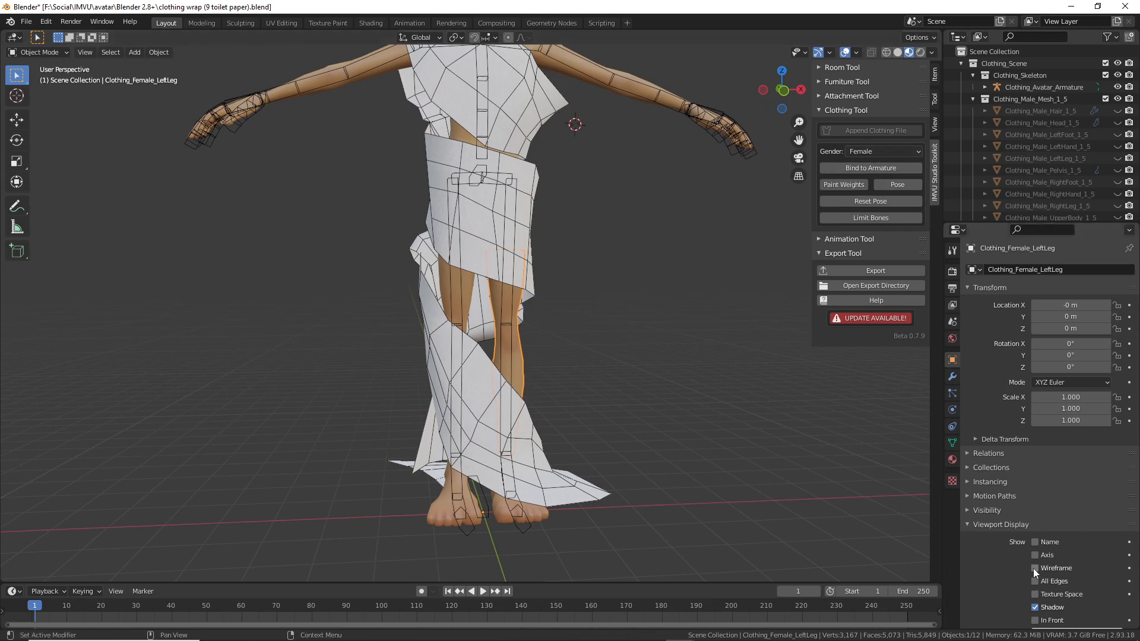
{"action": "scroll", "coordinate": [461, 400], "scroll_direction": "up", "scroll_amount": 4}
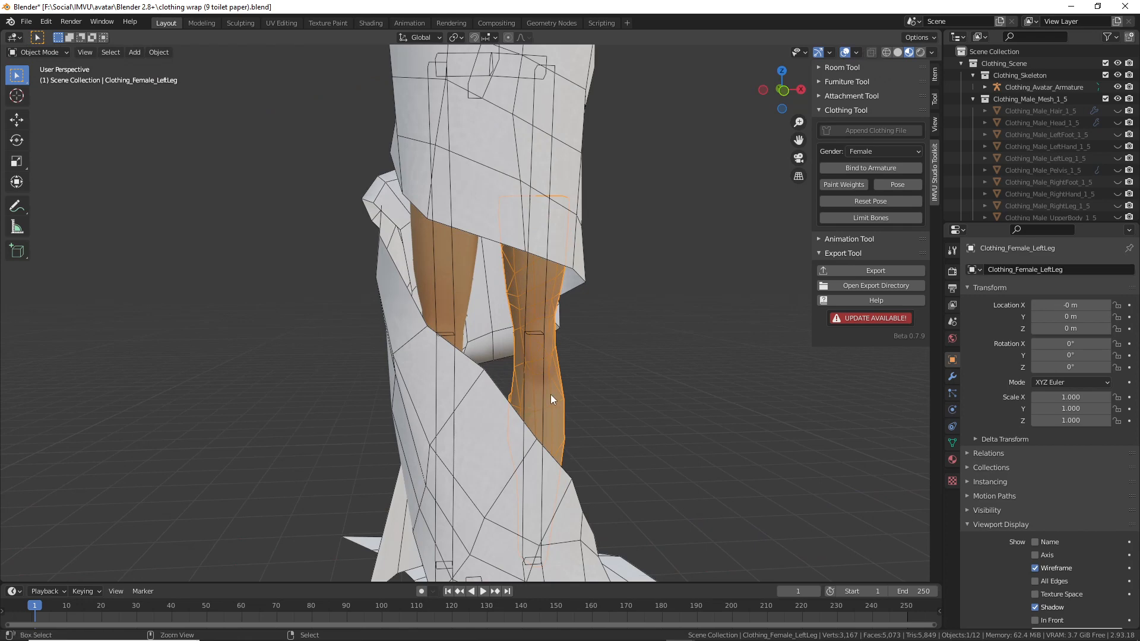
{"action": "key", "text": "ctrl+2"}
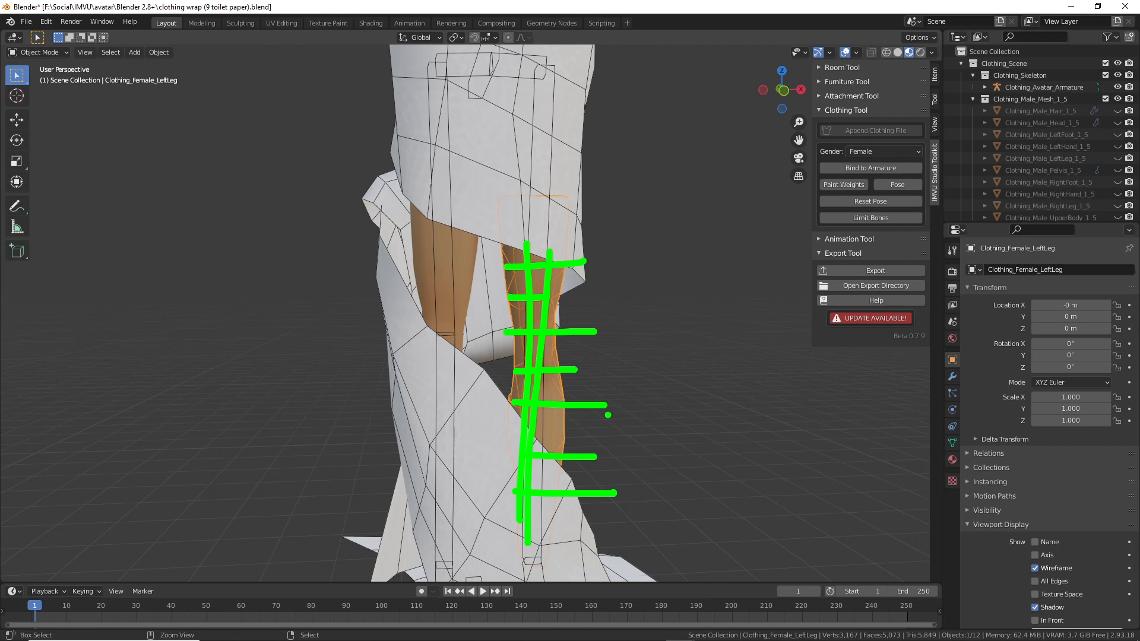
{"action": "key", "text": "Escape"}
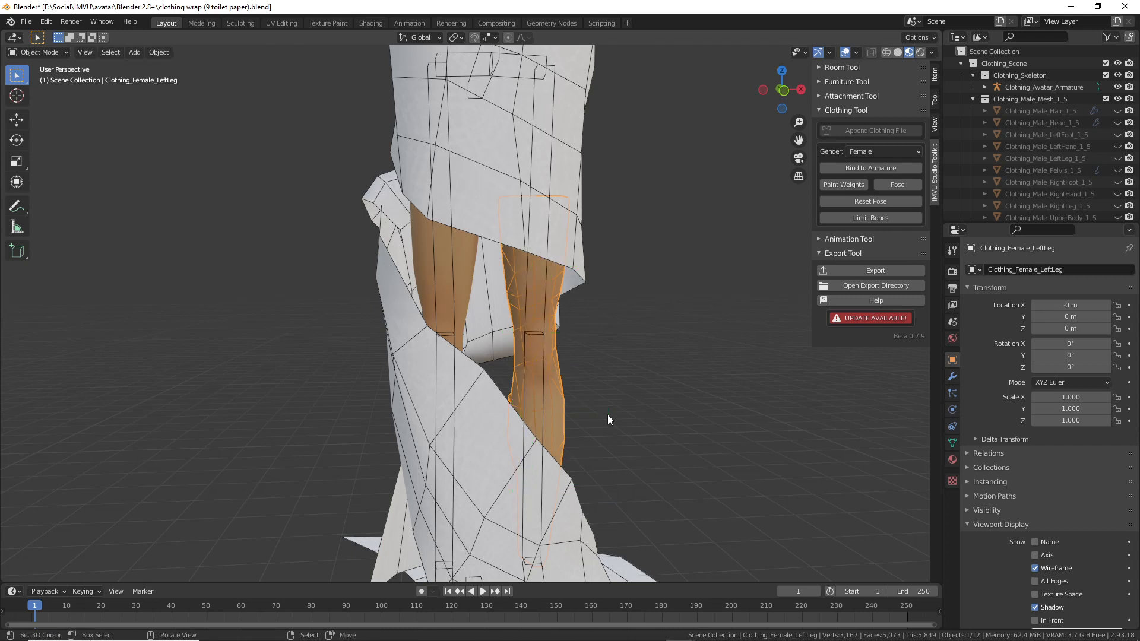
{"action": "key", "text": "ctrl+2"}
{"action": "left_click_drag", "start_coordinate": [545, 265], "coordinate": [536, 424]}
{"action": "left_click_drag", "start_coordinate": [520, 277], "coordinate": [511, 396]}
{"action": "left_click_drag", "start_coordinate": [493, 313], "coordinate": [576, 310]}
{"action": "left_click_drag", "start_coordinate": [478, 361], "coordinate": [585, 359]}
{"action": "left_click_drag", "start_coordinate": [491, 404], "coordinate": [604, 406]}
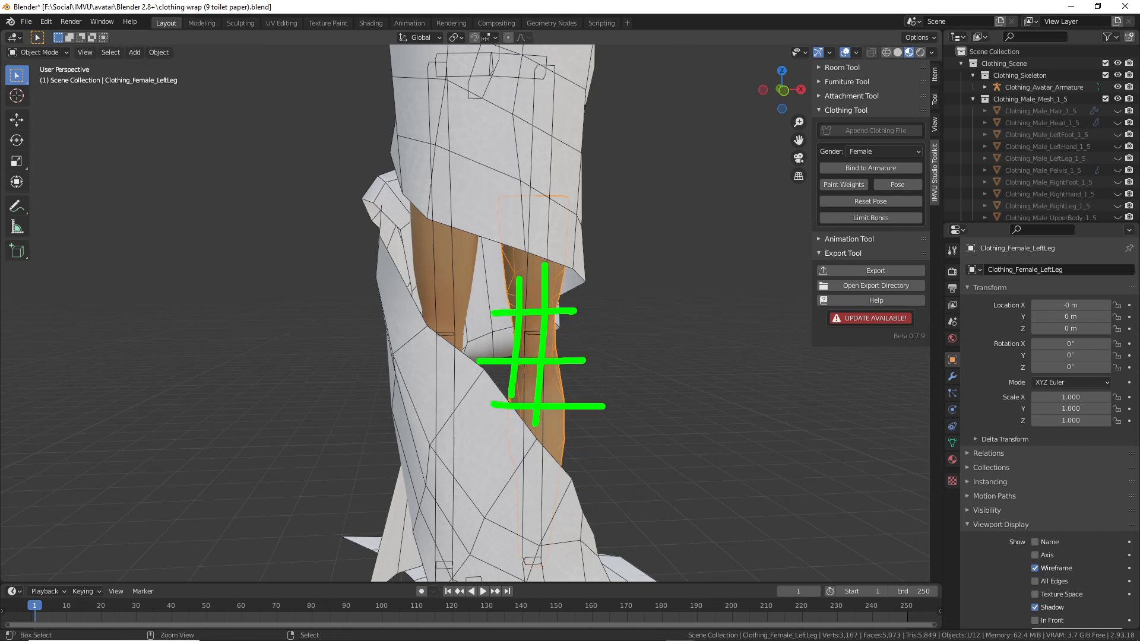
{"action": "key", "text": "Escape"}
{"action": "scroll", "coordinate": [590, 432], "scroll_direction": "down", "scroll_amount": 5}
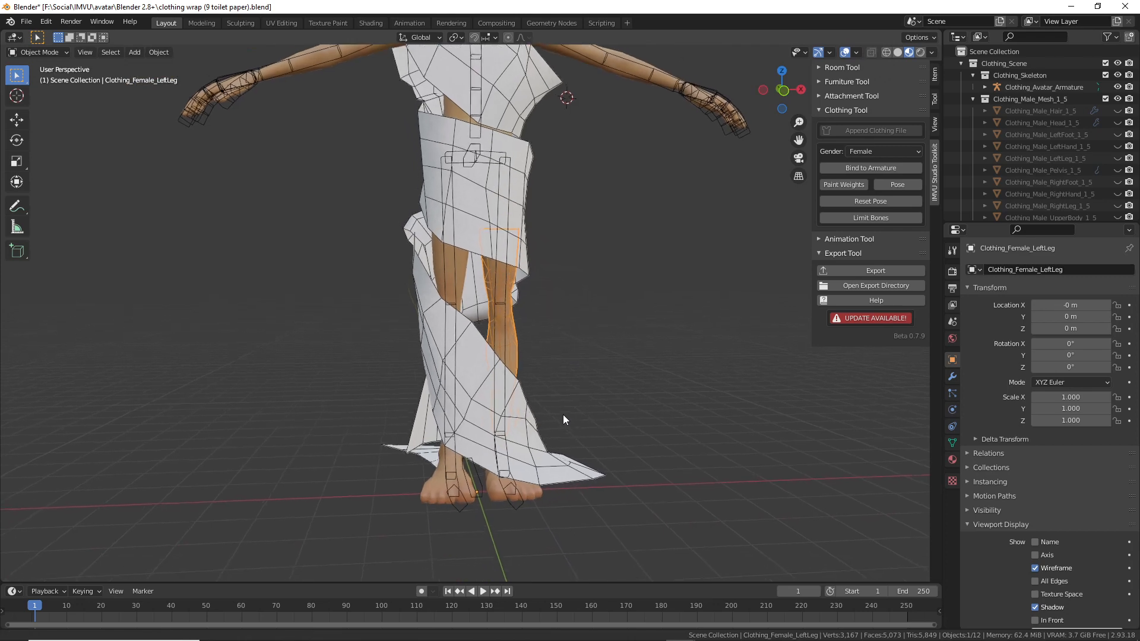
{"action": "key", "text": "ctrl+2"}
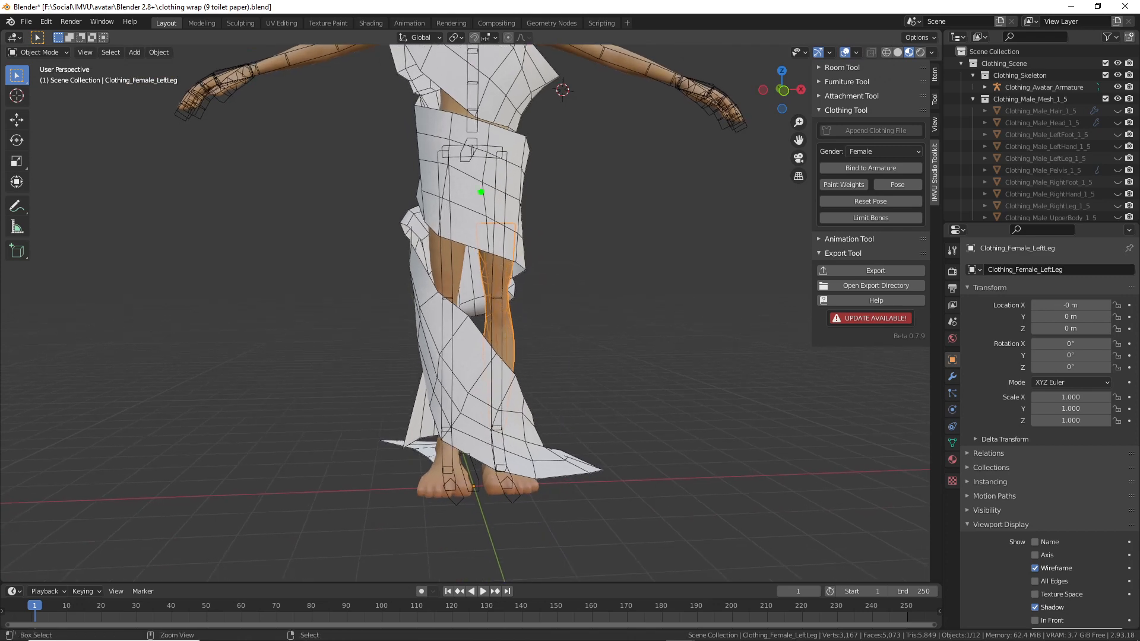
{"action": "left_click_drag", "start_coordinate": [428, 119], "coordinate": [568, 120]}
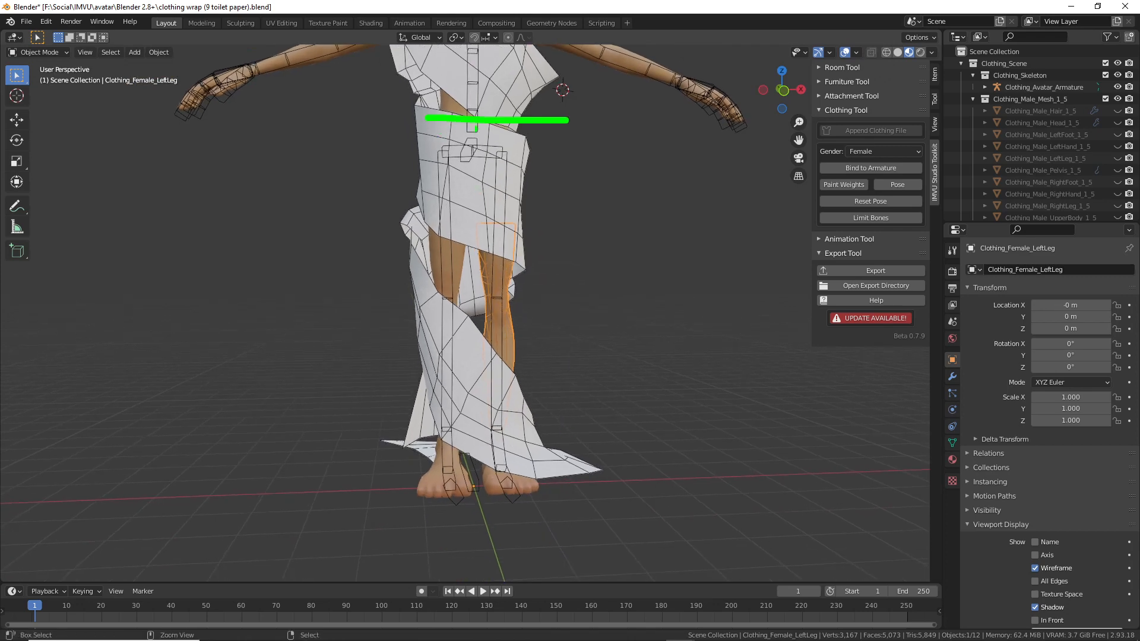
{"action": "left_click_drag", "start_coordinate": [437, 145], "coordinate": [583, 140]}
{"action": "left_click_drag", "start_coordinate": [442, 173], "coordinate": [576, 173]}
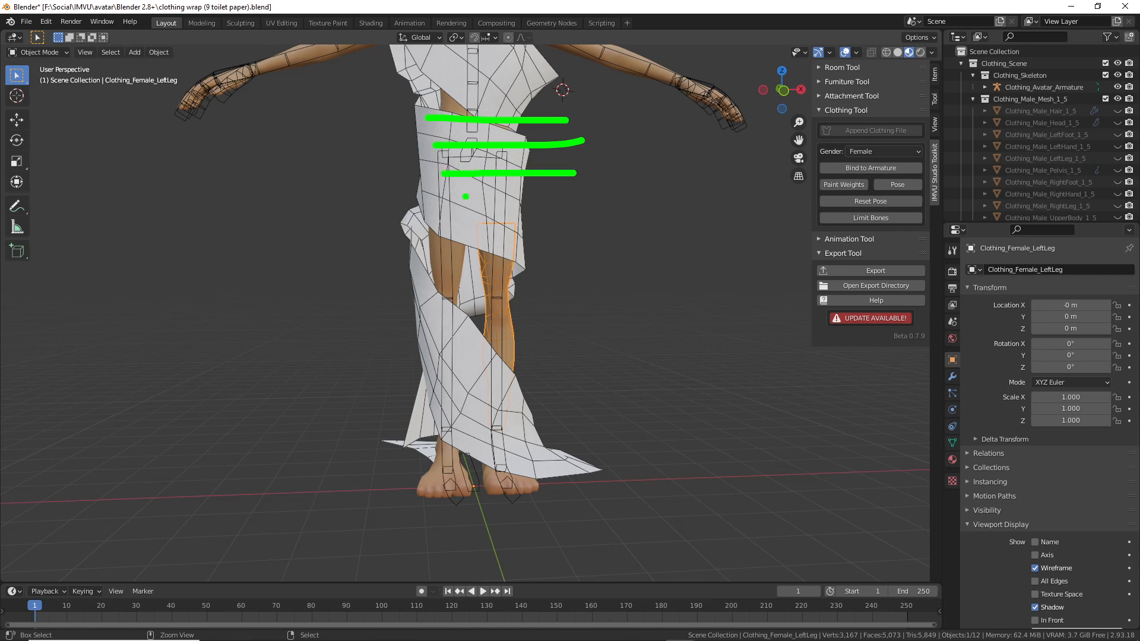
{"action": "left_click_drag", "start_coordinate": [465, 196], "coordinate": [611, 201]}
{"action": "left_click_drag", "start_coordinate": [546, 103], "coordinate": [534, 219]}
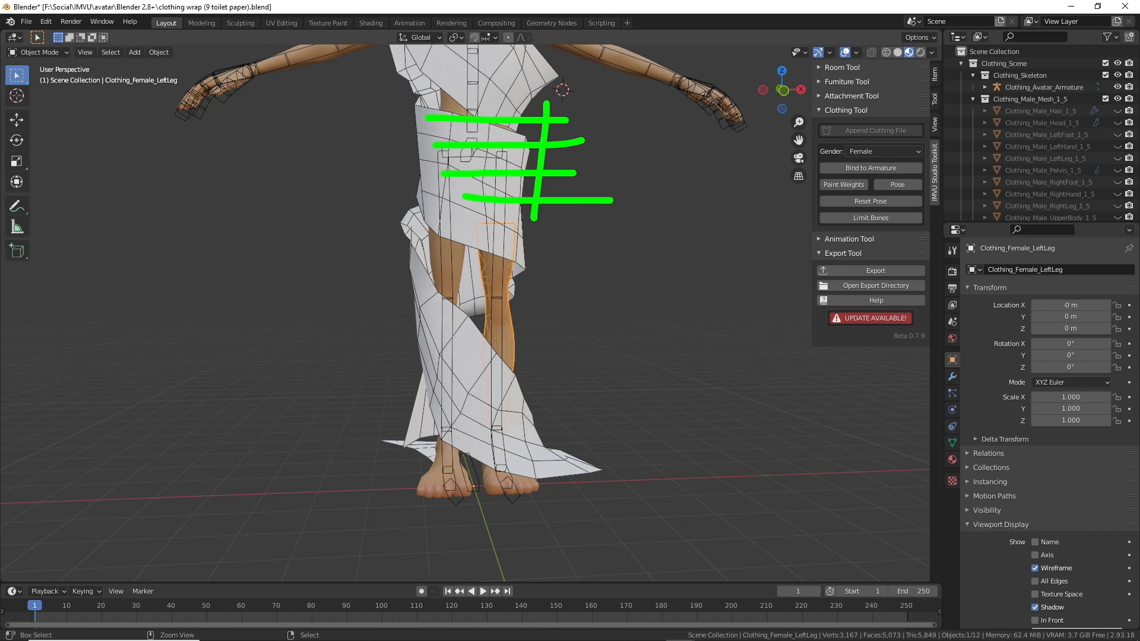
{"action": "left_click_drag", "start_coordinate": [491, 94], "coordinate": [493, 181]}
{"action": "left_click_drag", "start_coordinate": [420, 107], "coordinate": [588, 242]}
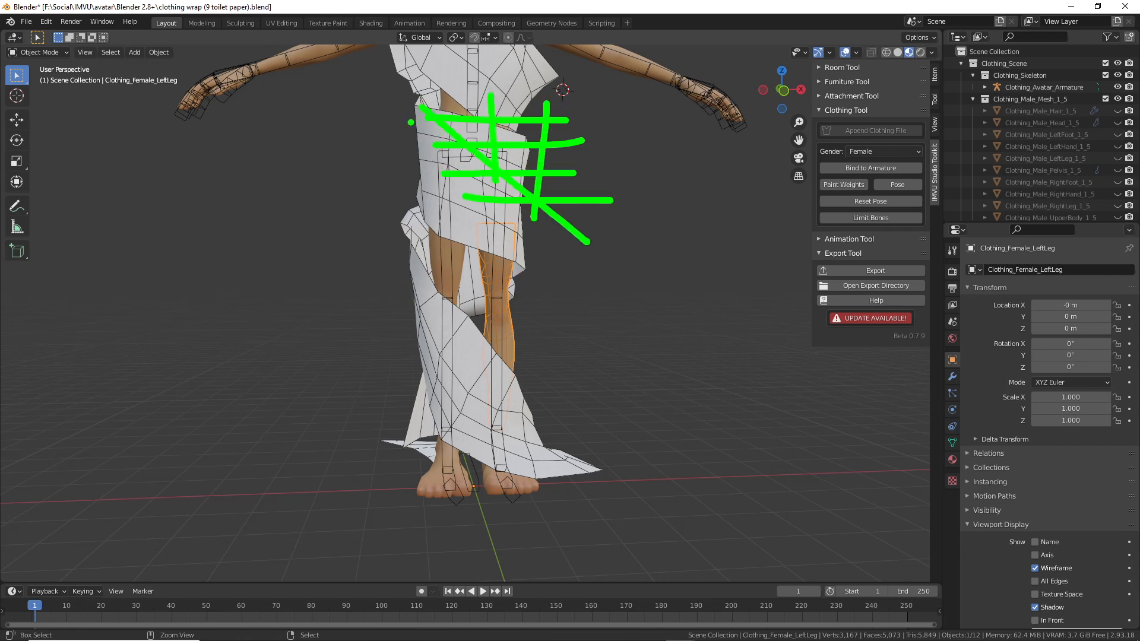
{"action": "left_click_drag", "start_coordinate": [397, 123], "coordinate": [550, 250]}
{"action": "left_click_drag", "start_coordinate": [405, 170], "coordinate": [539, 298]}
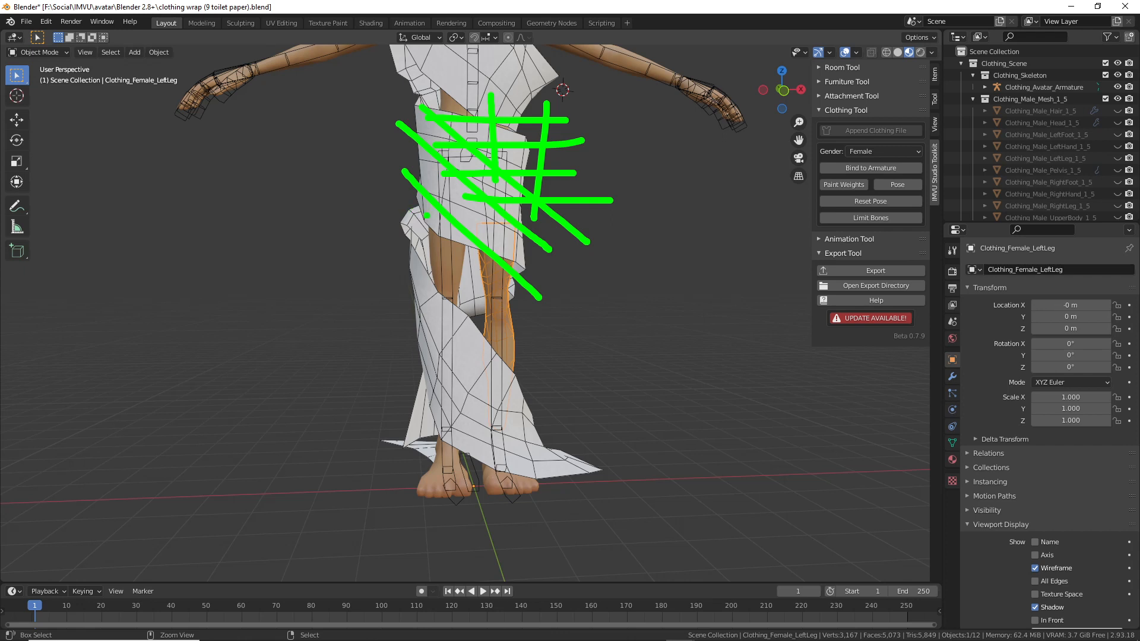
{"action": "left_click_drag", "start_coordinate": [262, 152], "coordinate": [357, 265]}
{"action": "left_click_drag", "start_coordinate": [236, 168], "coordinate": [342, 302]}
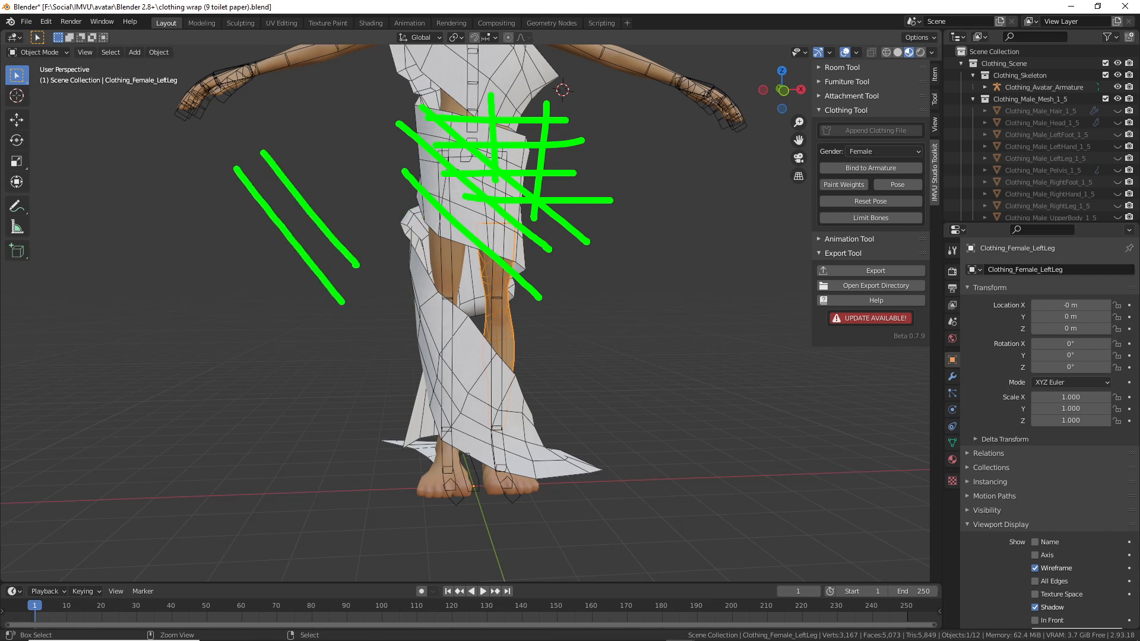
{"action": "left_click_drag", "start_coordinate": [228, 217], "coordinate": [337, 334]}
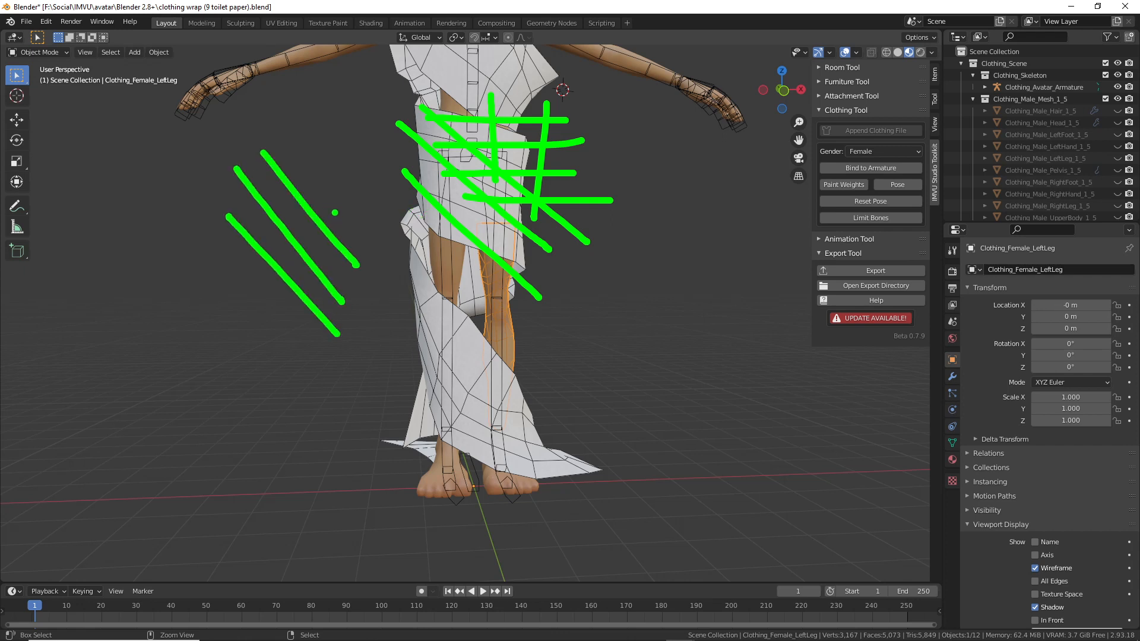
{"action": "left_click_drag", "start_coordinate": [336, 160], "coordinate": [354, 249]}
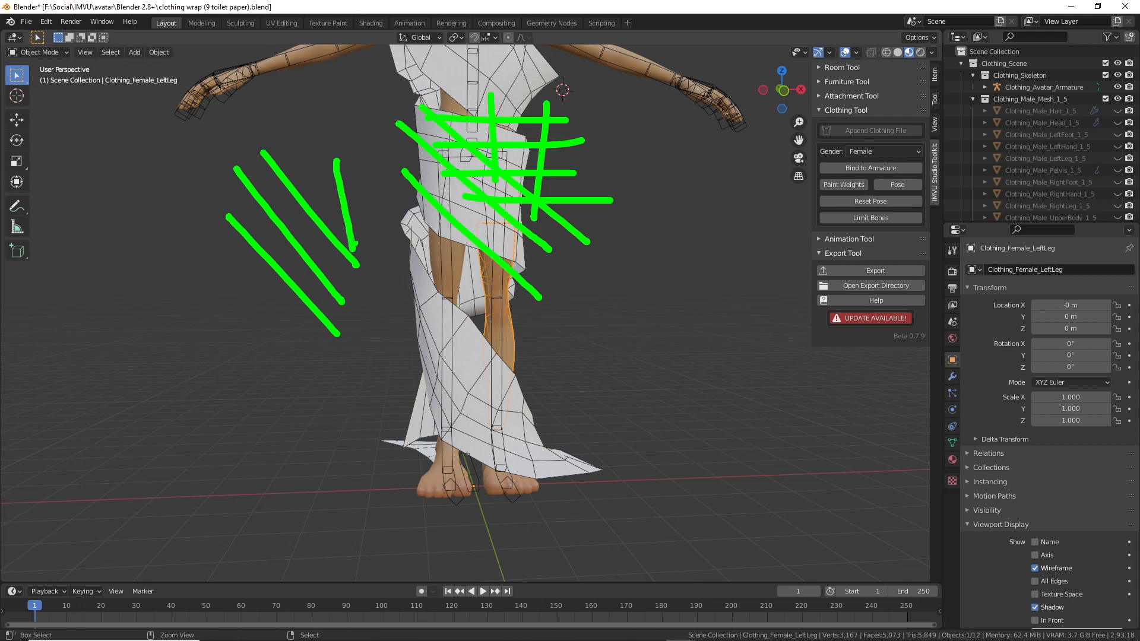
{"action": "left_click_drag", "start_coordinate": [375, 156], "coordinate": [380, 251]}
{"action": "left_click_drag", "start_coordinate": [314, 177], "coordinate": [423, 176]}
{"action": "left_click_drag", "start_coordinate": [335, 220], "coordinate": [431, 221]}
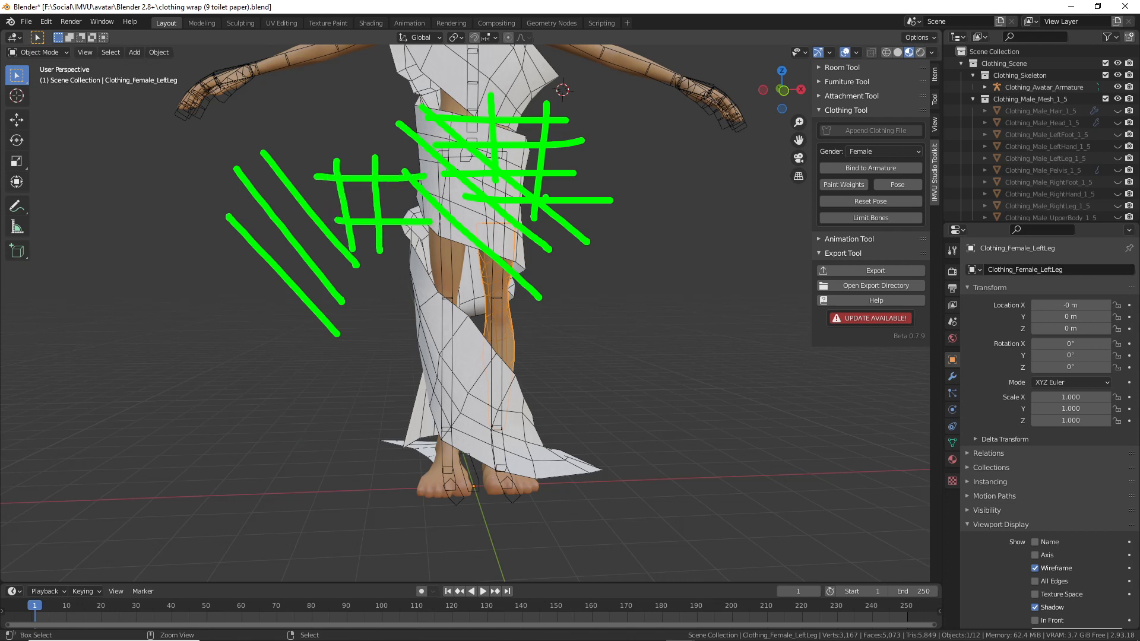
{"action": "key", "text": "Escape"}
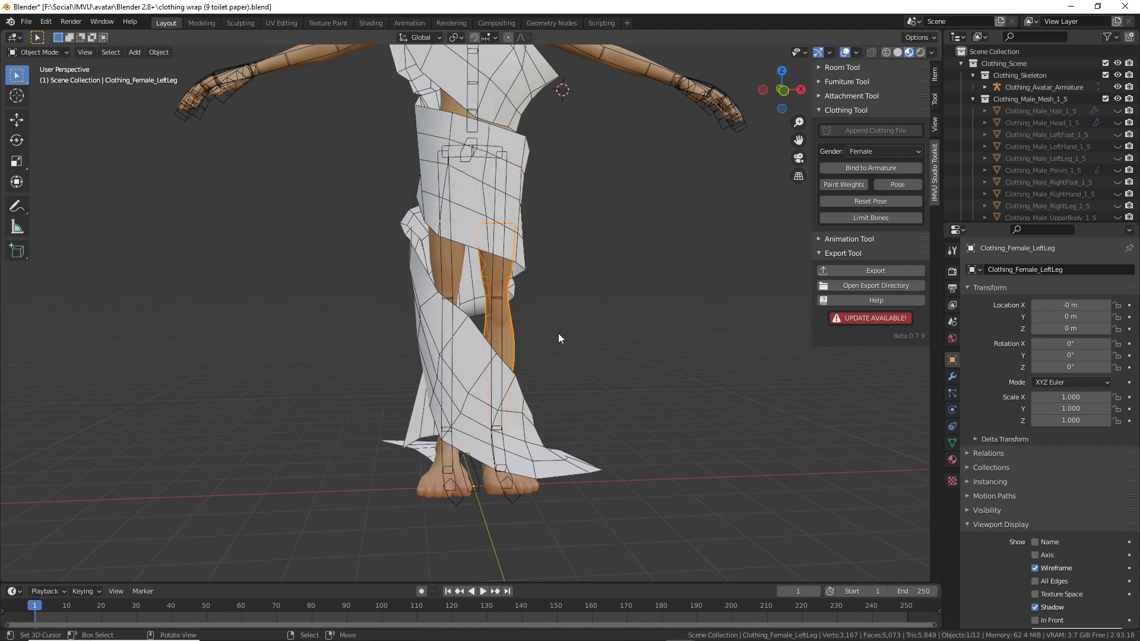
{"action": "middle_click_drag", "start_coordinate": [558, 334], "coordinate": [541, 349]}
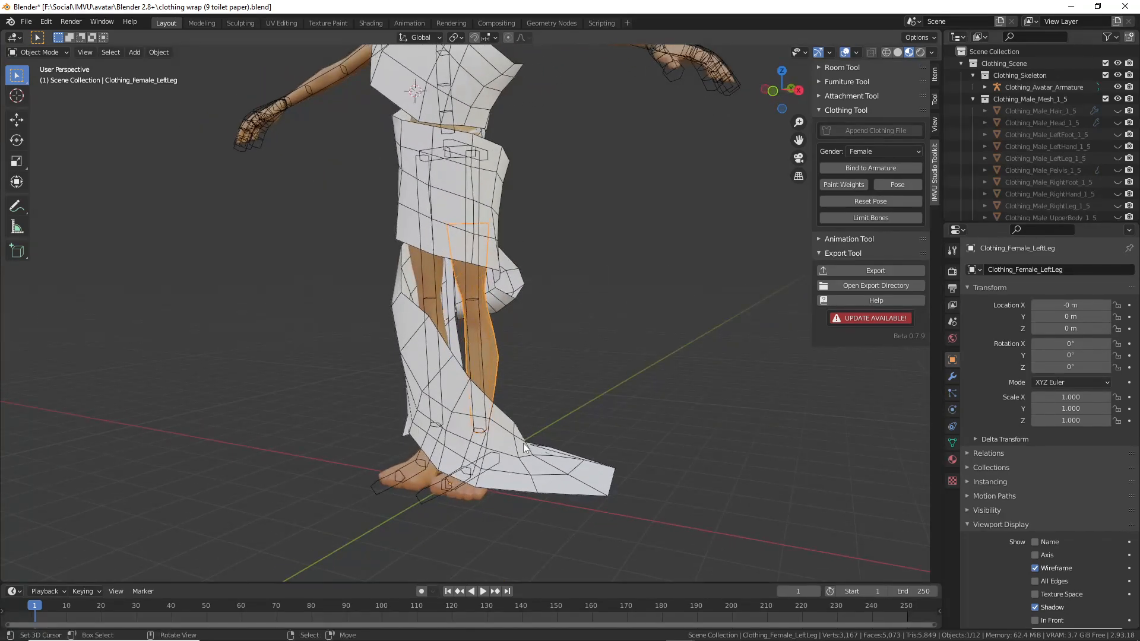
{"action": "mouse_move", "coordinate": [497, 407]}
{"action": "left_mouse_down"}
{"action": "mouse_move", "coordinate": [482, 425]}
{"action": "mouse_move", "coordinate": [480, 486]}
{"action": "left_mouse_up"}
{"action": "left_click_drag", "start_coordinate": [470, 377], "coordinate": [435, 474]}
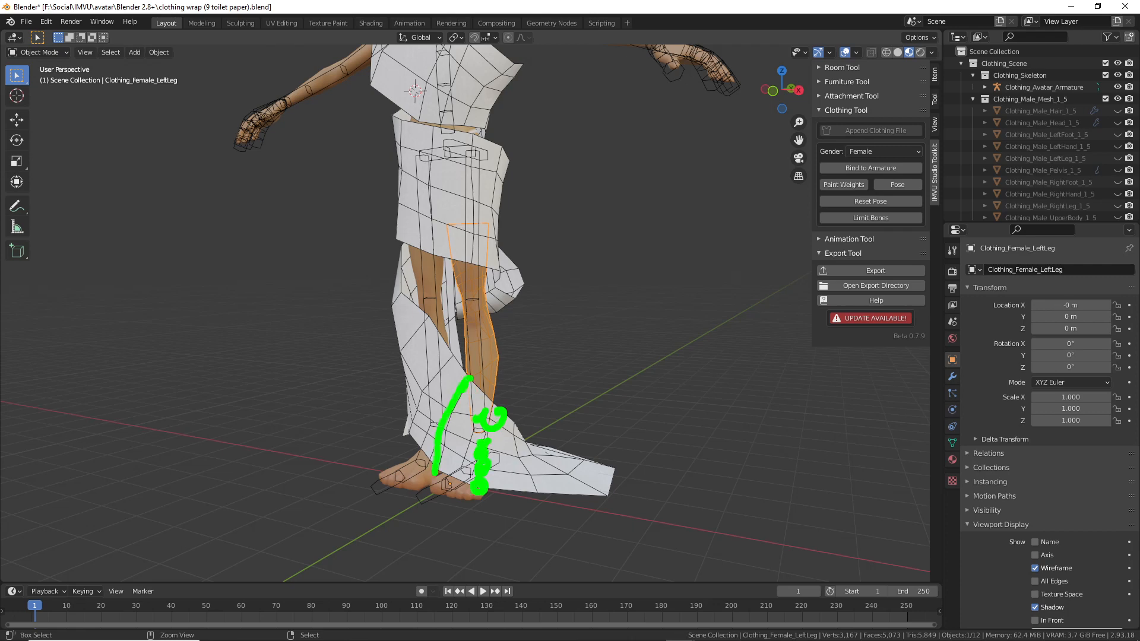
{"action": "key", "text": "Escape"}
{"action": "middle_click_drag", "start_coordinate": [426, 442], "coordinate": [479, 442]}
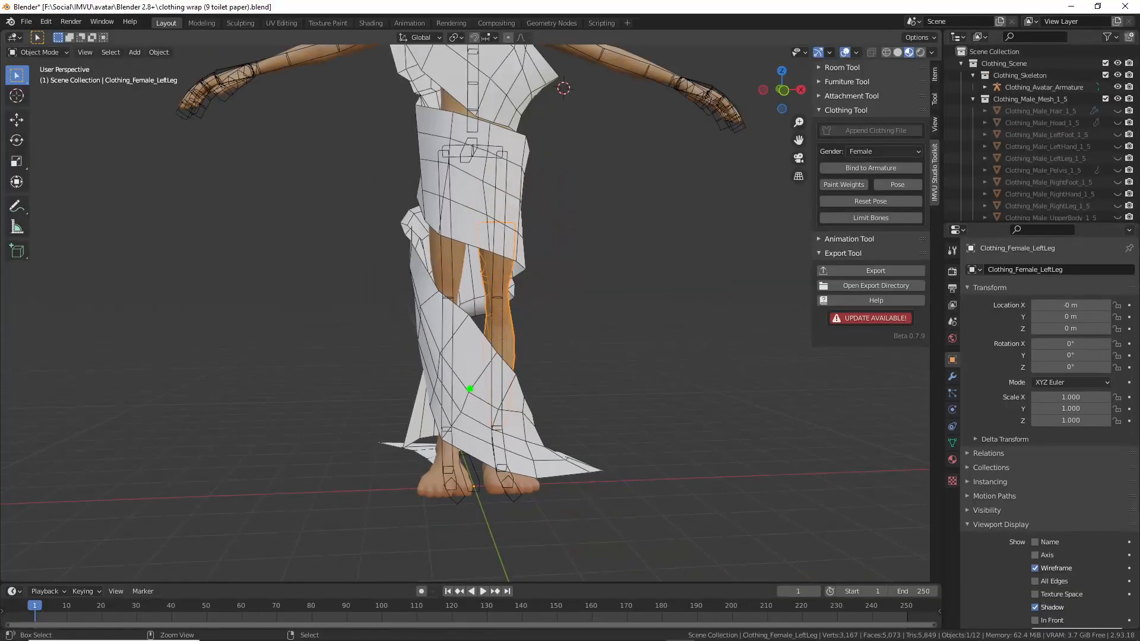
{"action": "mouse_move", "coordinate": [464, 383]}
{"action": "left_mouse_down"}
{"action": "mouse_move", "coordinate": [483, 371]}
{"action": "mouse_move", "coordinate": [508, 410]}
{"action": "left_mouse_up"}
{"action": "left_click_drag", "start_coordinate": [515, 373], "coordinate": [525, 373]}
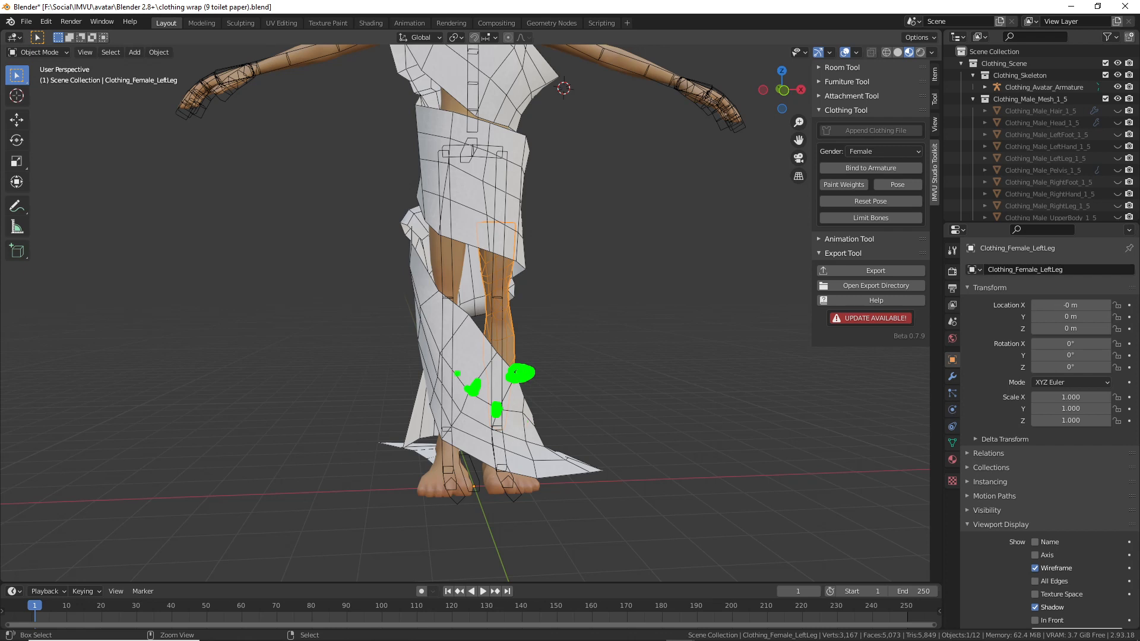
{"action": "left_click_drag", "start_coordinate": [502, 263], "coordinate": [590, 347]}
{"action": "left_click_drag", "start_coordinate": [523, 240], "coordinate": [591, 301]}
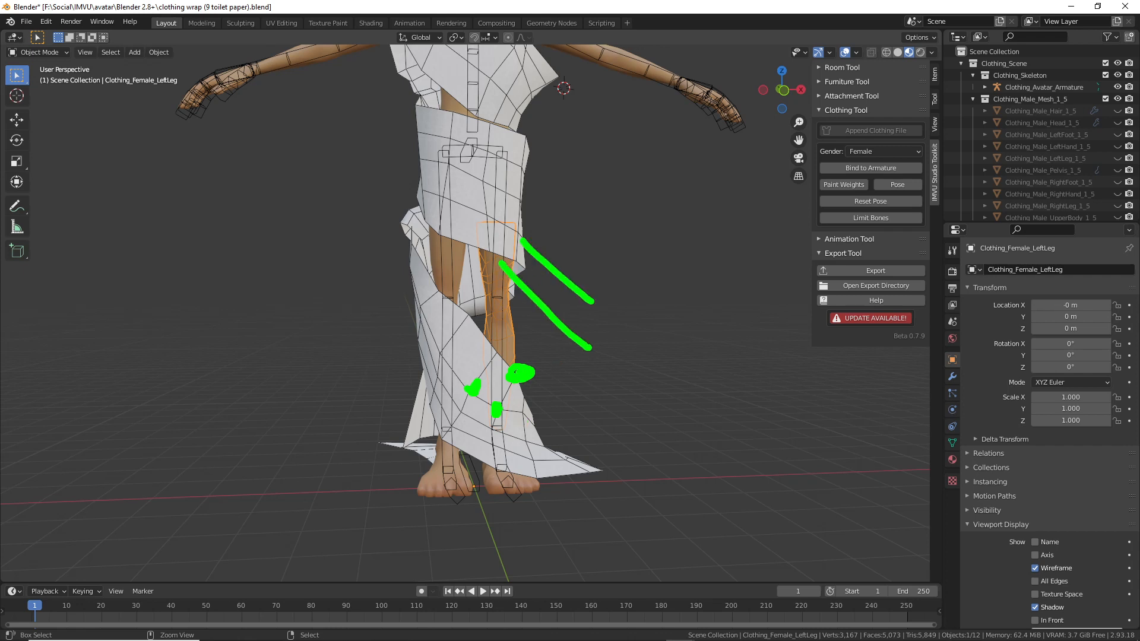
{"action": "left_click_drag", "start_coordinate": [537, 220], "coordinate": [639, 285]}
{"action": "left_click_drag", "start_coordinate": [547, 189], "coordinate": [638, 224]}
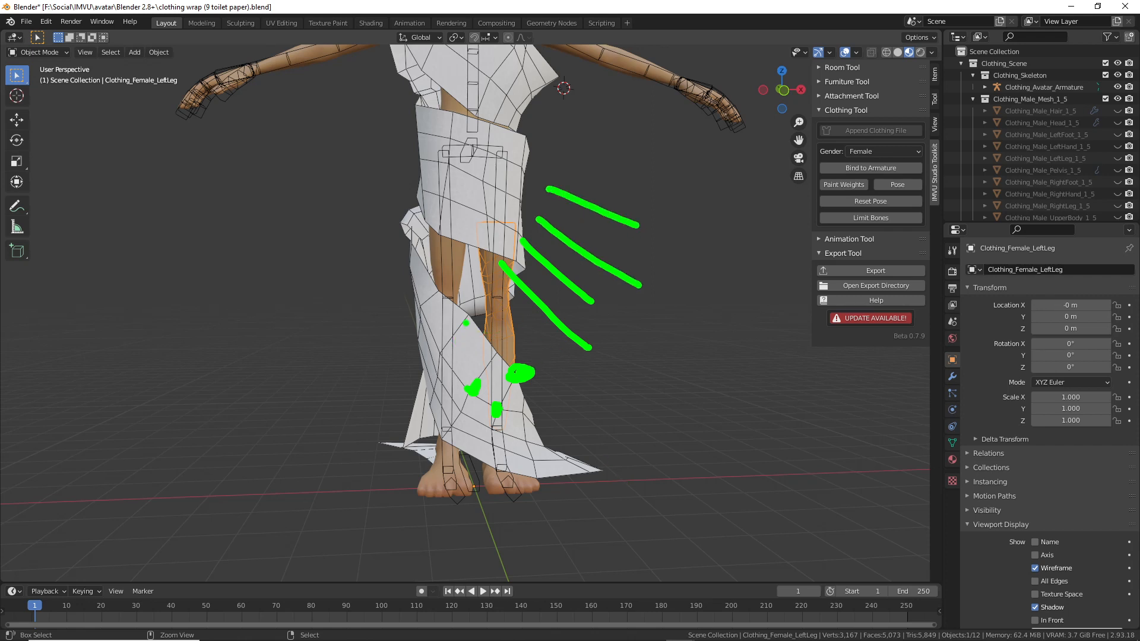
{"action": "key", "text": "Escape"}
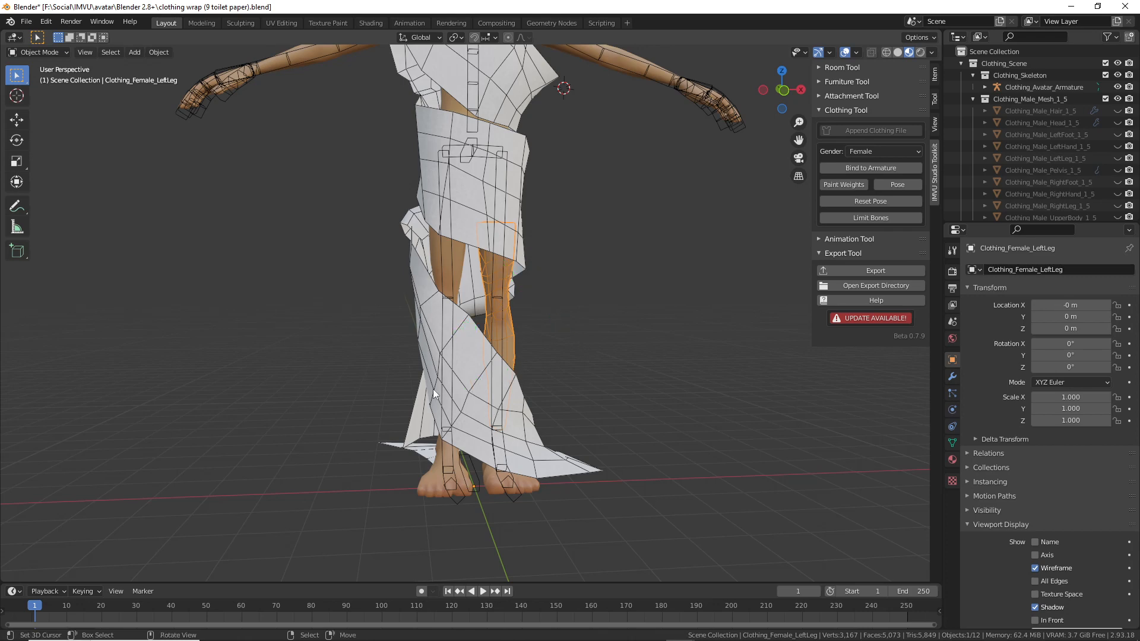
- Turn off the Wireframe display on the avatar's left leg object
{"action": "mouse_move", "coordinate": [583, 394]}
{"action": "middle_mouse_down"}
{"action": "mouse_move", "coordinate": [599, 396]}
{"action": "mouse_move", "coordinate": [484, 400]}
{"action": "mouse_move", "coordinate": [583, 421]}
{"action": "middle_mouse_up"}
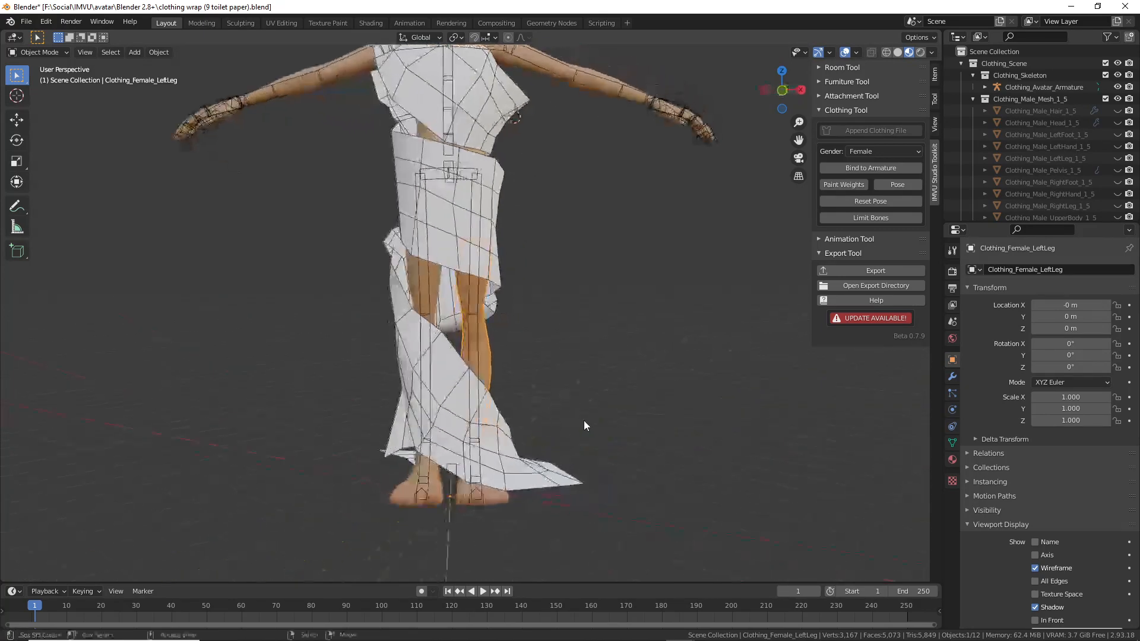
{"action": "left_click", "coordinate": [489, 355]}
{"action": "left_click", "coordinate": [489, 355]}
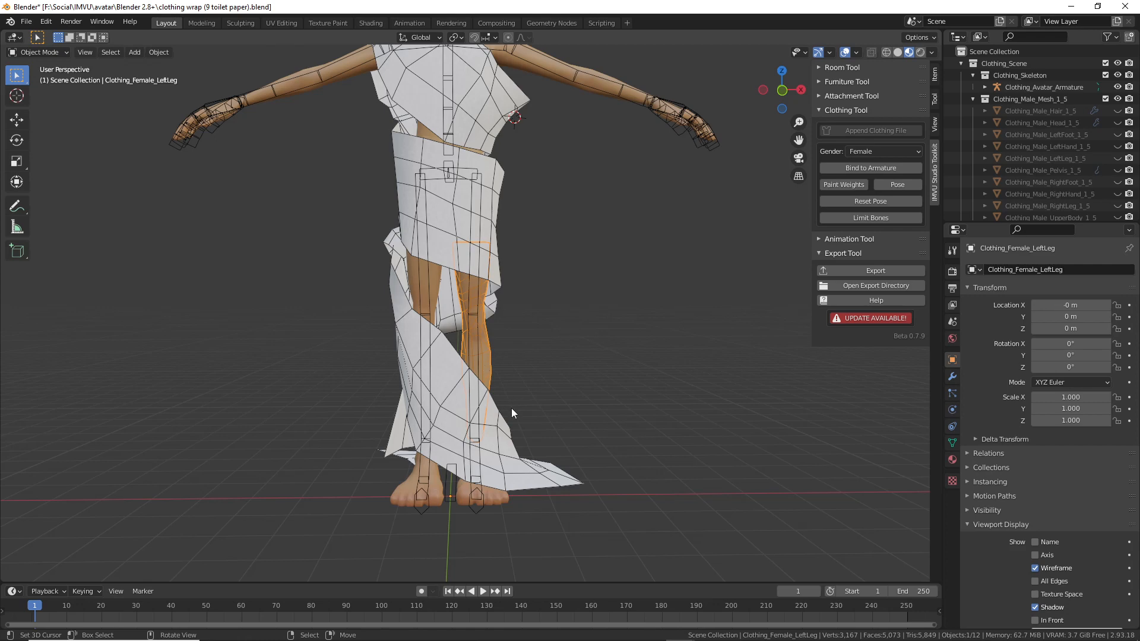
{"action": "left_click", "coordinate": [1034, 568]}
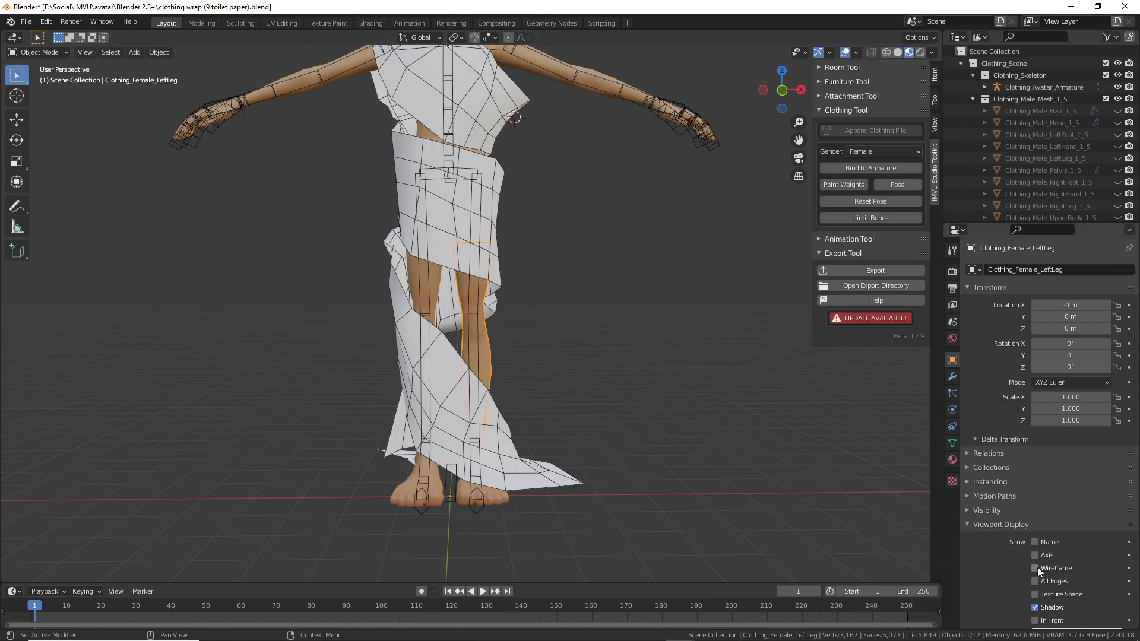
- Select the wrap mesh and examine its fit around the torso, waist and legs from the side and front
{"action": "middle_click_drag", "start_coordinate": [516, 465], "coordinate": [621, 370]}
{"action": "scroll", "coordinate": [621, 370], "scroll_direction": "up", "scroll_amount": 3}
{"action": "middle_click_drag", "start_coordinate": [529, 346], "coordinate": [250, 353]}
{"action": "middle_click_drag", "start_coordinate": [480, 274], "coordinate": [501, 229]}
{"action": "left_click", "coordinate": [501, 229]}
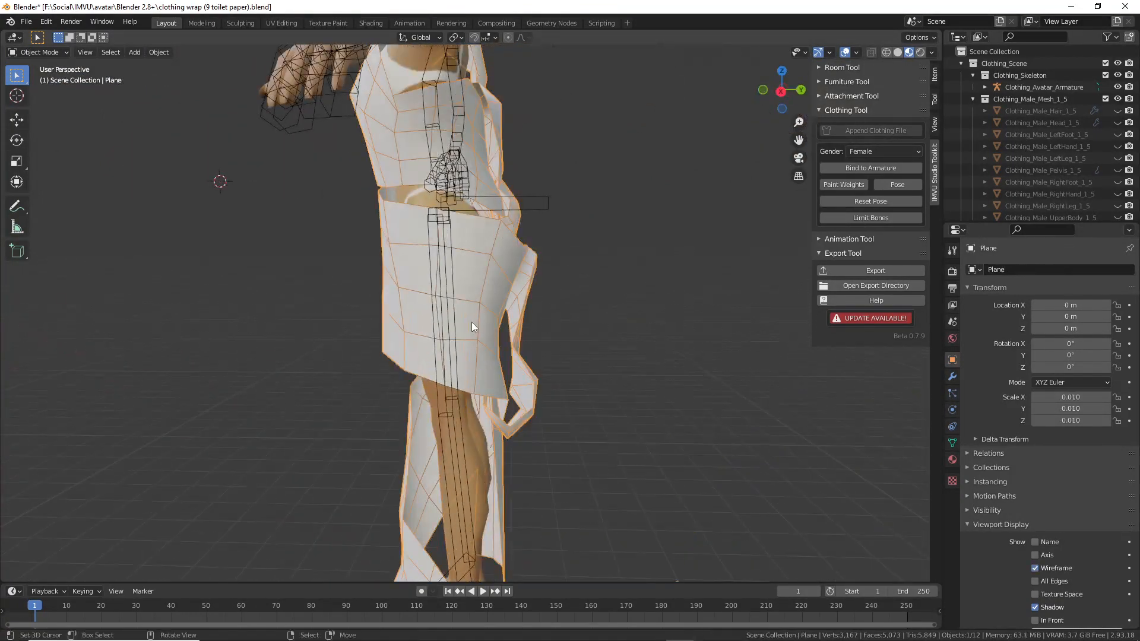
{"action": "middle_click_drag", "start_coordinate": [471, 321], "coordinate": [601, 351]}
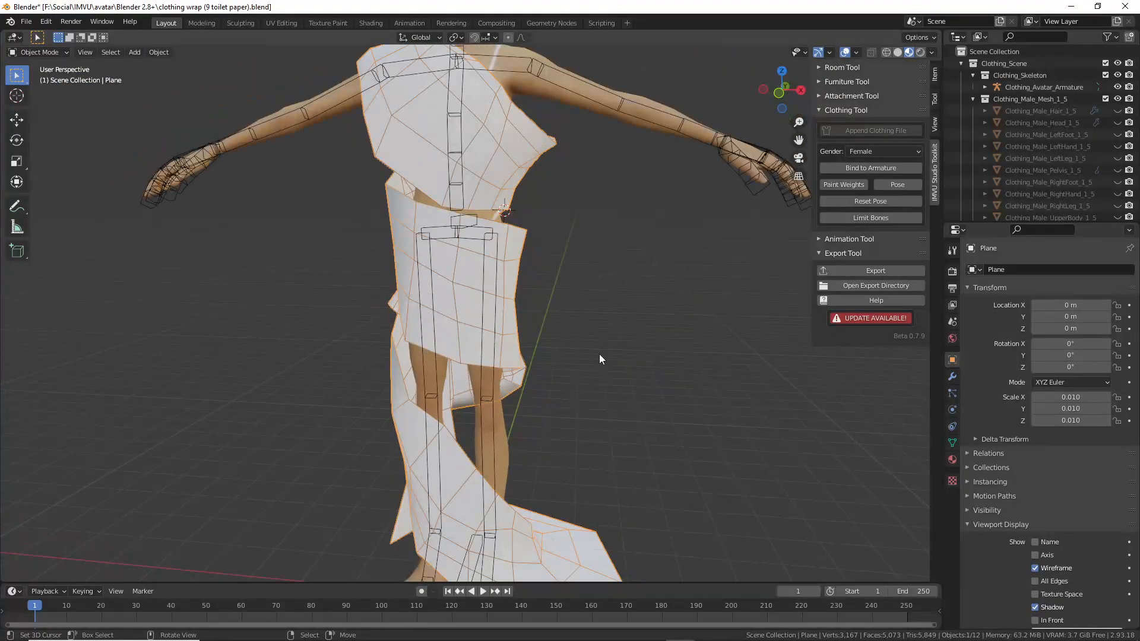
{"action": "scroll", "coordinate": [493, 307], "scroll_direction": "down", "scroll_amount": 1}
{"action": "middle_click_drag", "start_coordinate": [494, 305], "coordinate": [474, 244]}
- Save the scene as a new file named "clothing wrap (10 toilet paper).blend"
{"action": "left_click", "coordinate": [26, 21]}
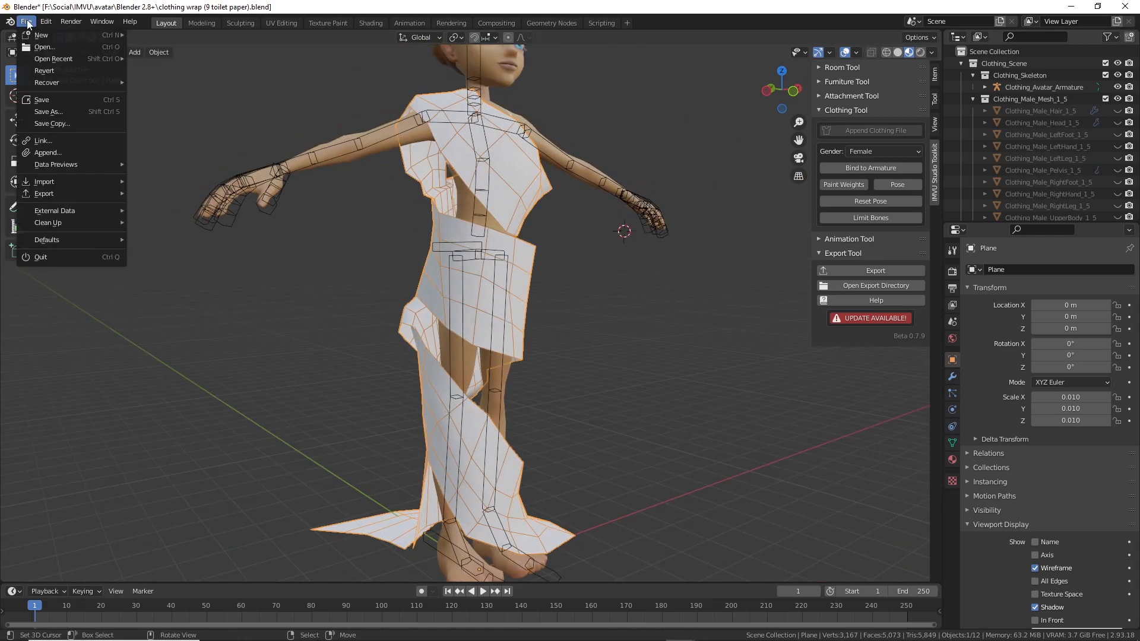
{"action": "left_click", "coordinate": [45, 116]}
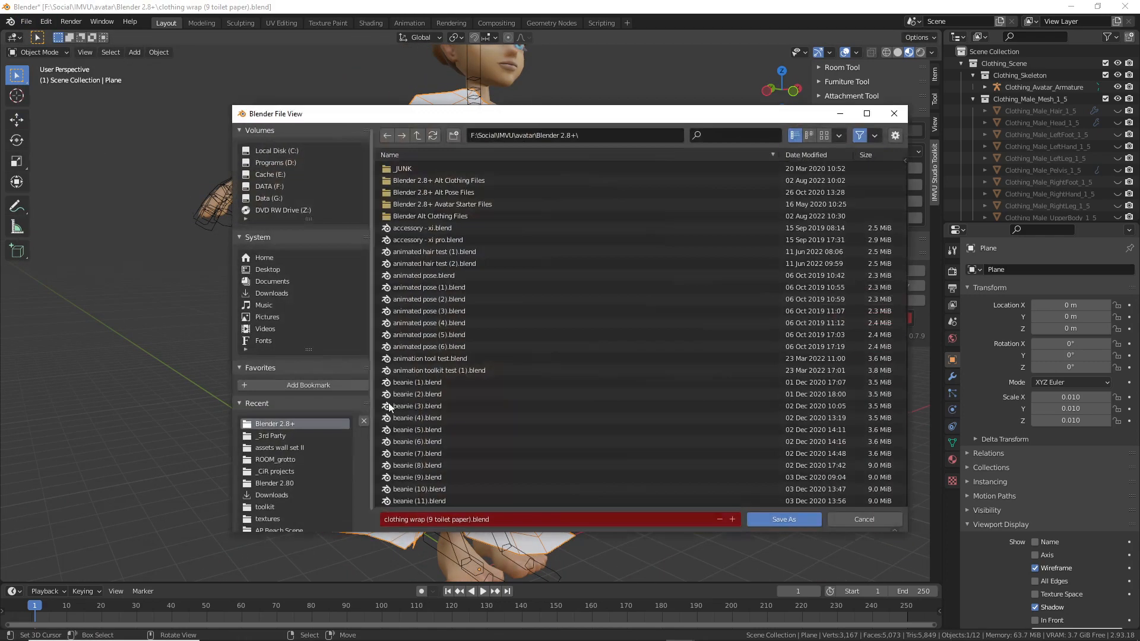
{"action": "left_click", "coordinate": [433, 520]}
{"action": "left_click", "coordinate": [432, 520]}
{"action": "key", "text": "Delete"}
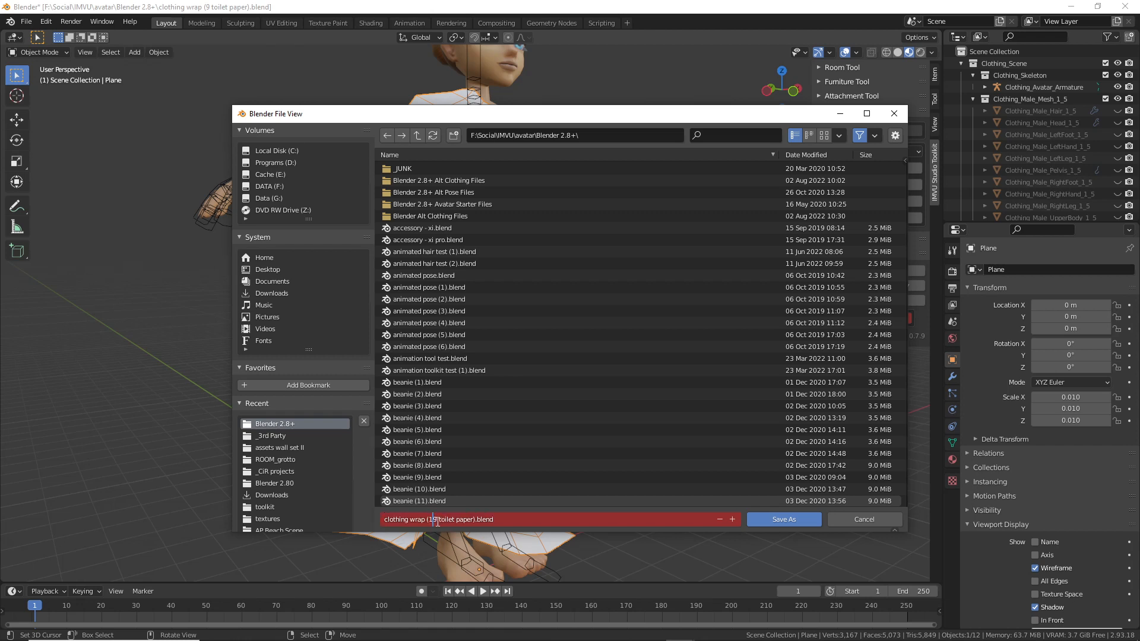
{"action": "type", "text": "10"}
{"action": "key", "text": "Return"}
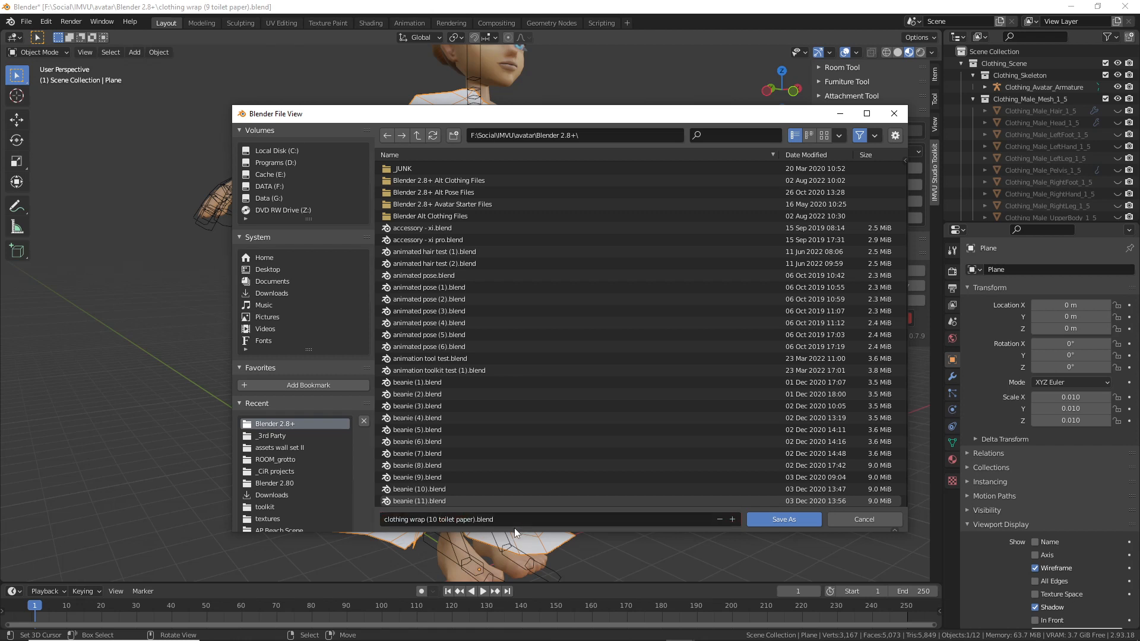
{"action": "left_click", "coordinate": [788, 523]}
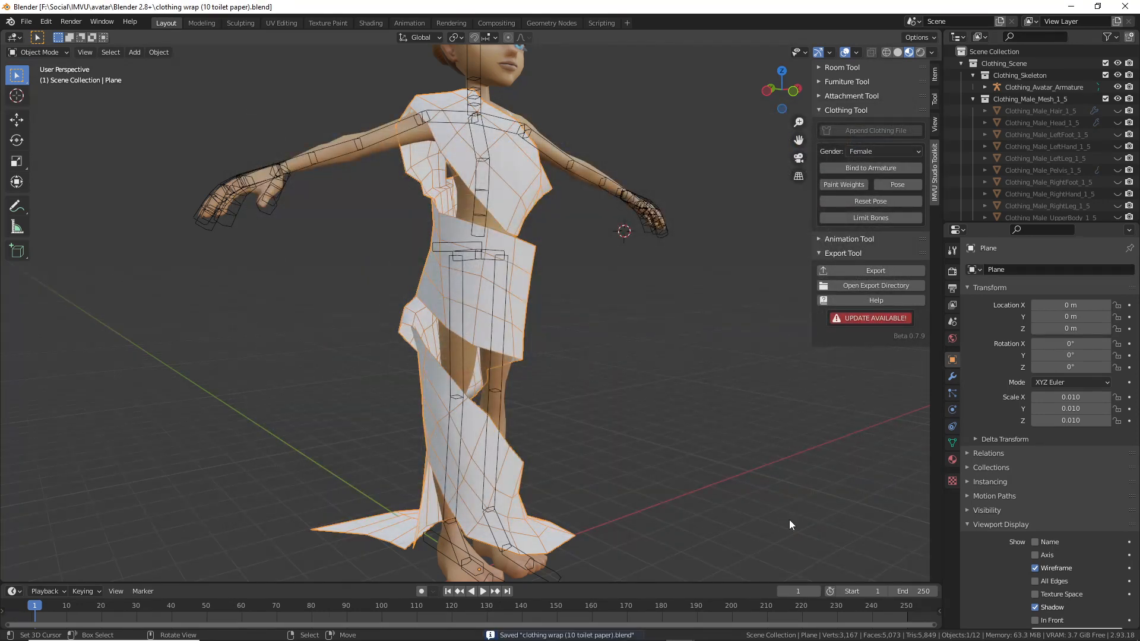